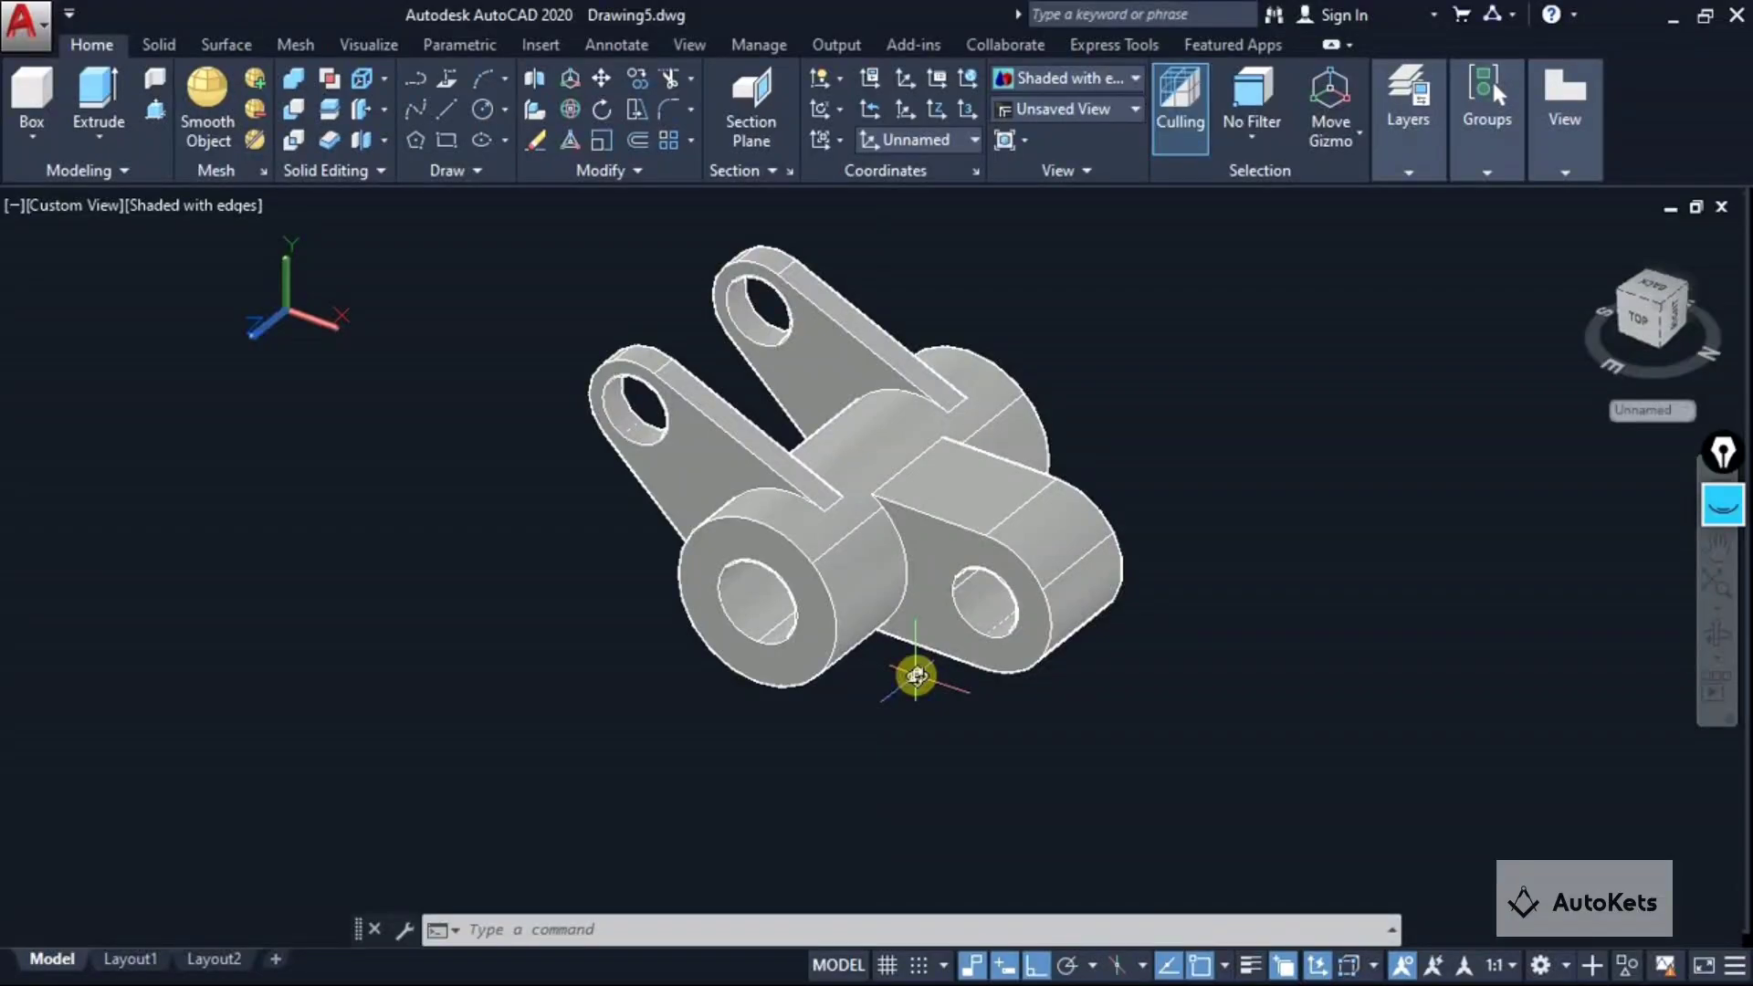
Inspect the finished 3D bracket and read ChatGPT's answer about the position of the R17.50 circle.
mouse_move(917, 675)
shift+middle_down()
mouse_move(764, 638)
mouse_move(833, 555)
mouse_move(938, 626)
mouse_move(924, 671)
shift+middle_up()
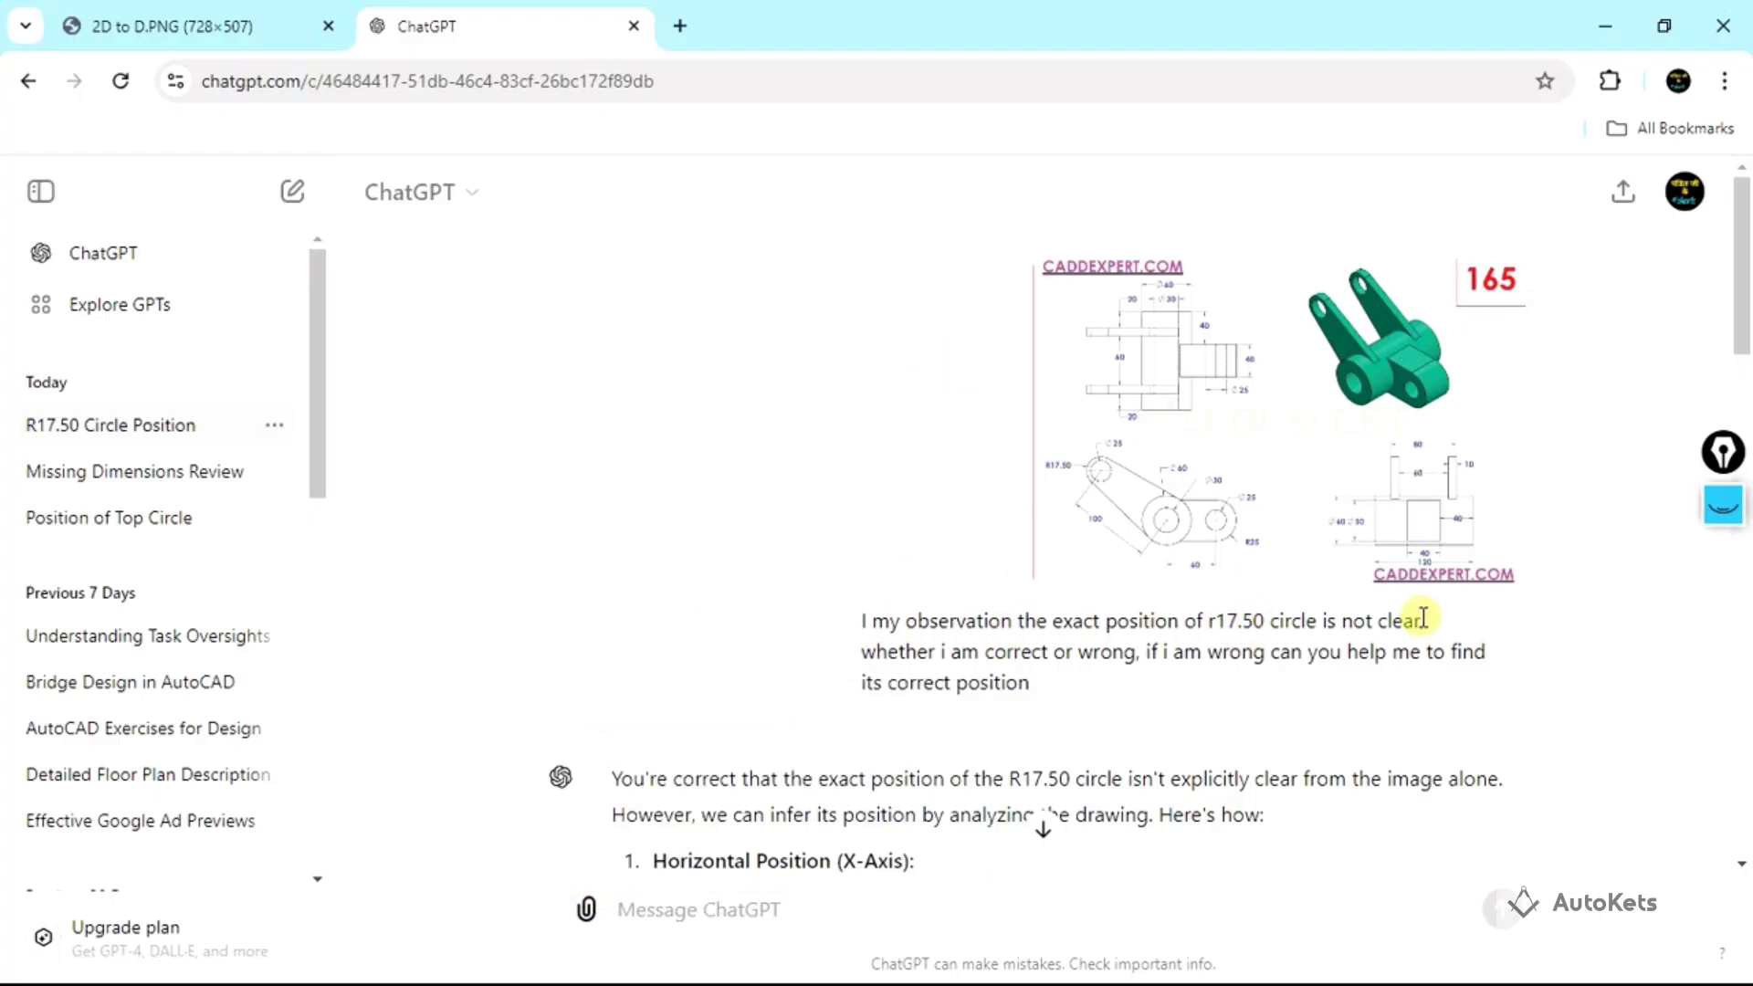
scroll(1305, 658, down, 5)
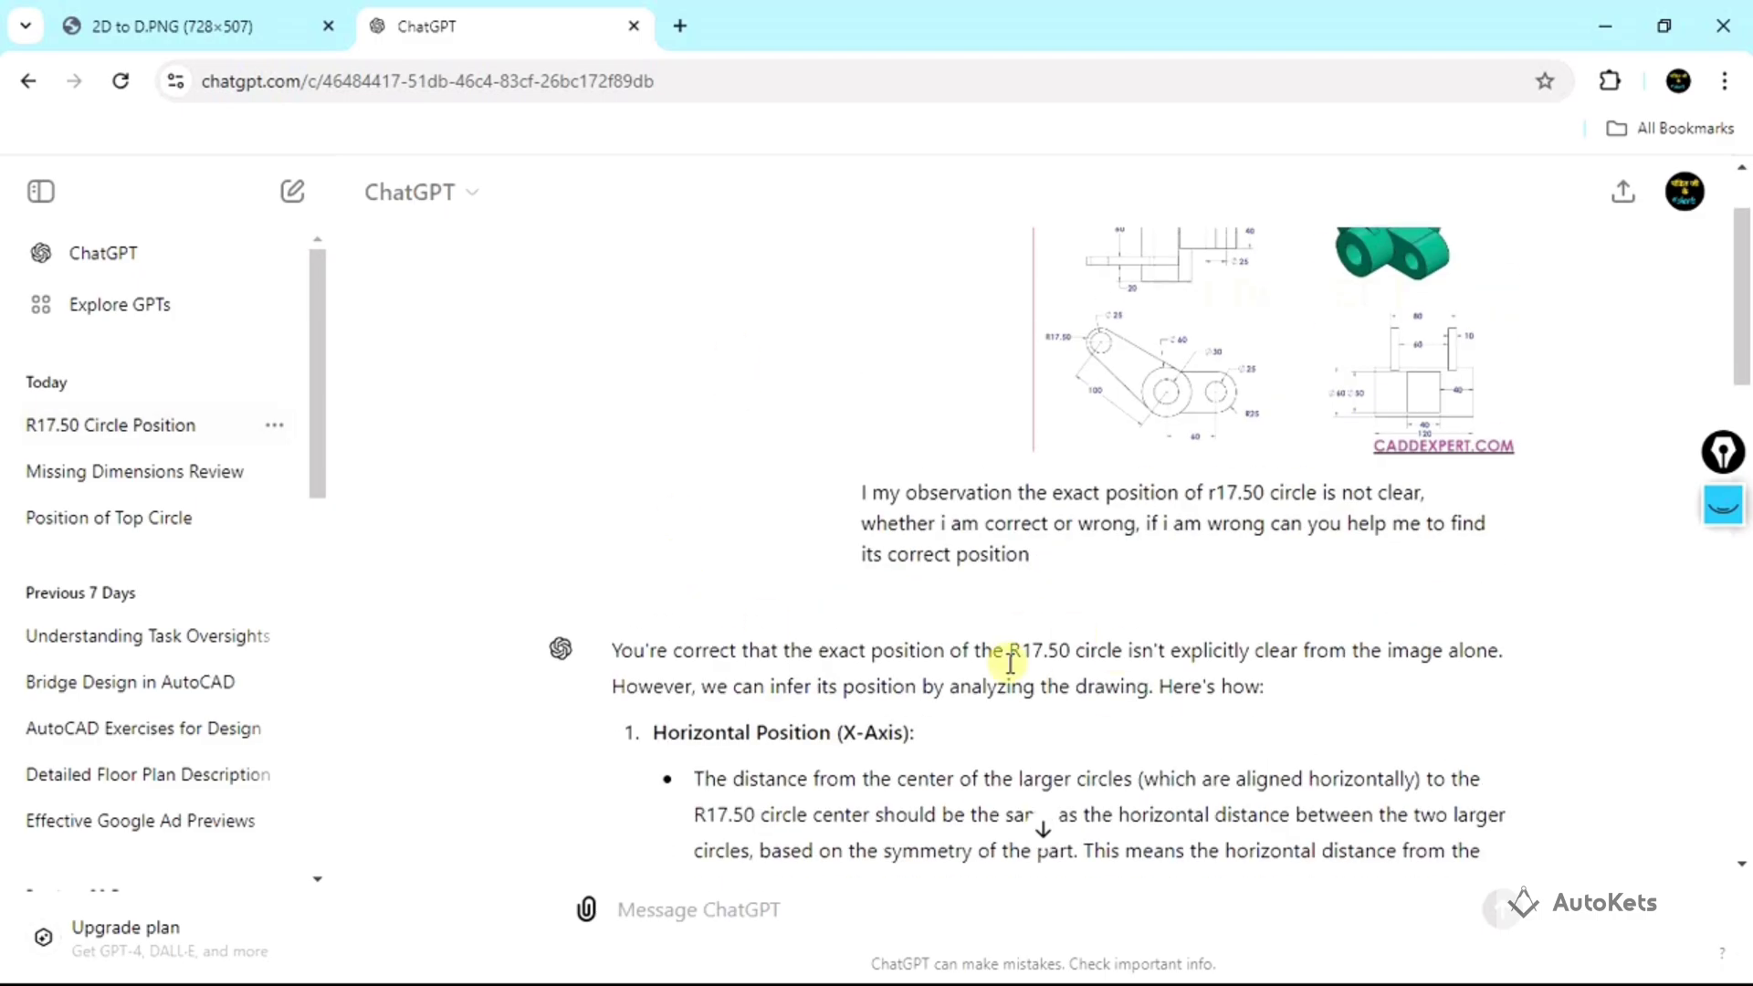
scroll(787, 387, down, 10)
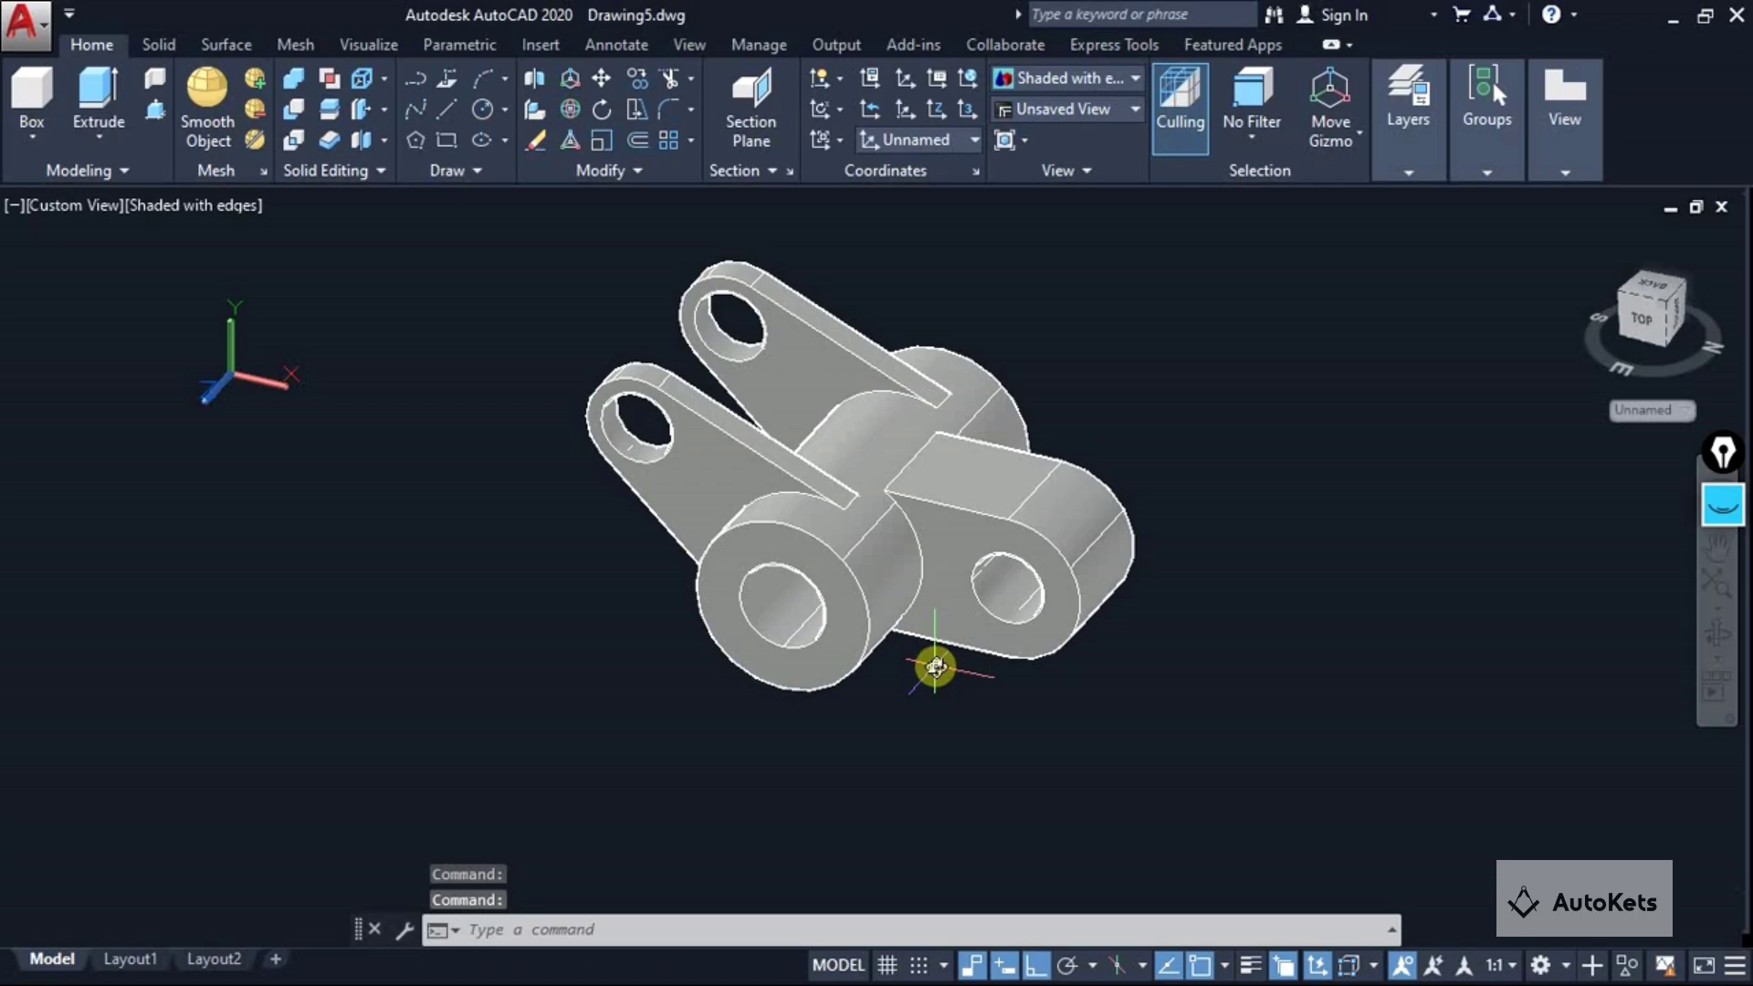
Switch to the 2D to D.PNG reference drawing in Chrome and circle the isometric view's lug and the R25 dimension.
key(alt+Tab)
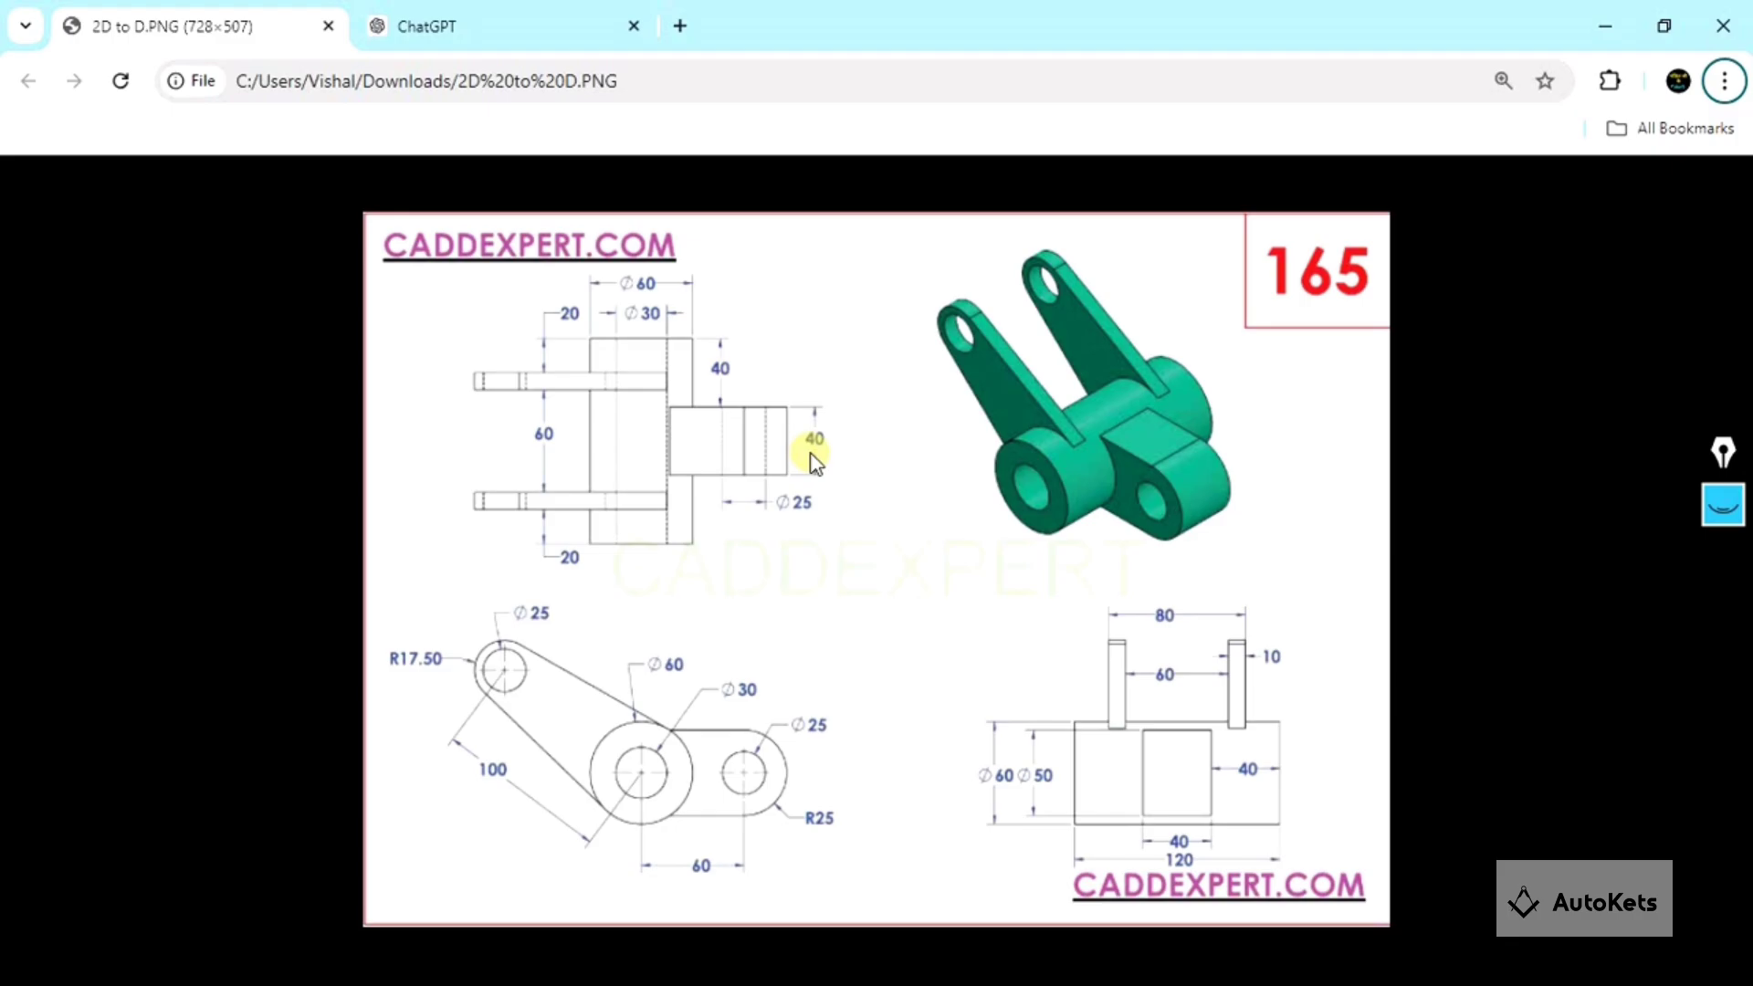
key(F11)
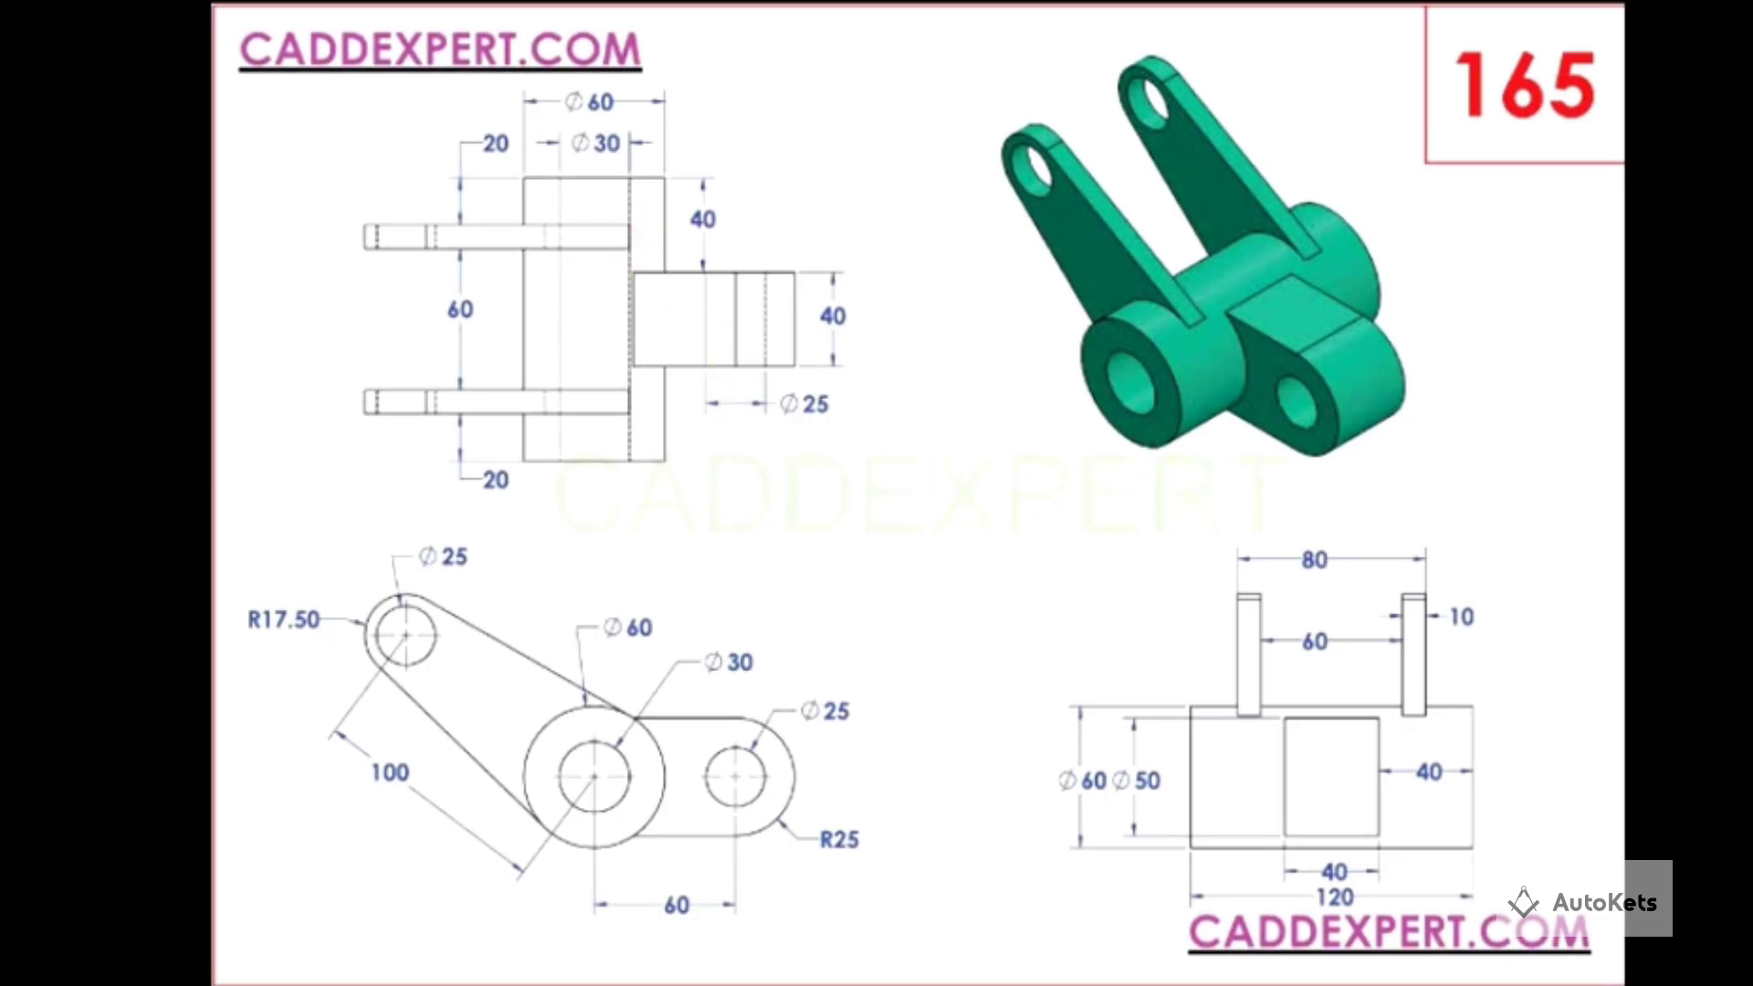
key(F11)
mouse_move(1282, 470)
mouse_down()
mouse_move(1252, 427)
mouse_move(1118, 402)
mouse_move(1091, 454)
mouse_move(1095, 548)
mouse_move(1200, 599)
mouse_move(1272, 555)
mouse_move(1287, 470)
mouse_up()
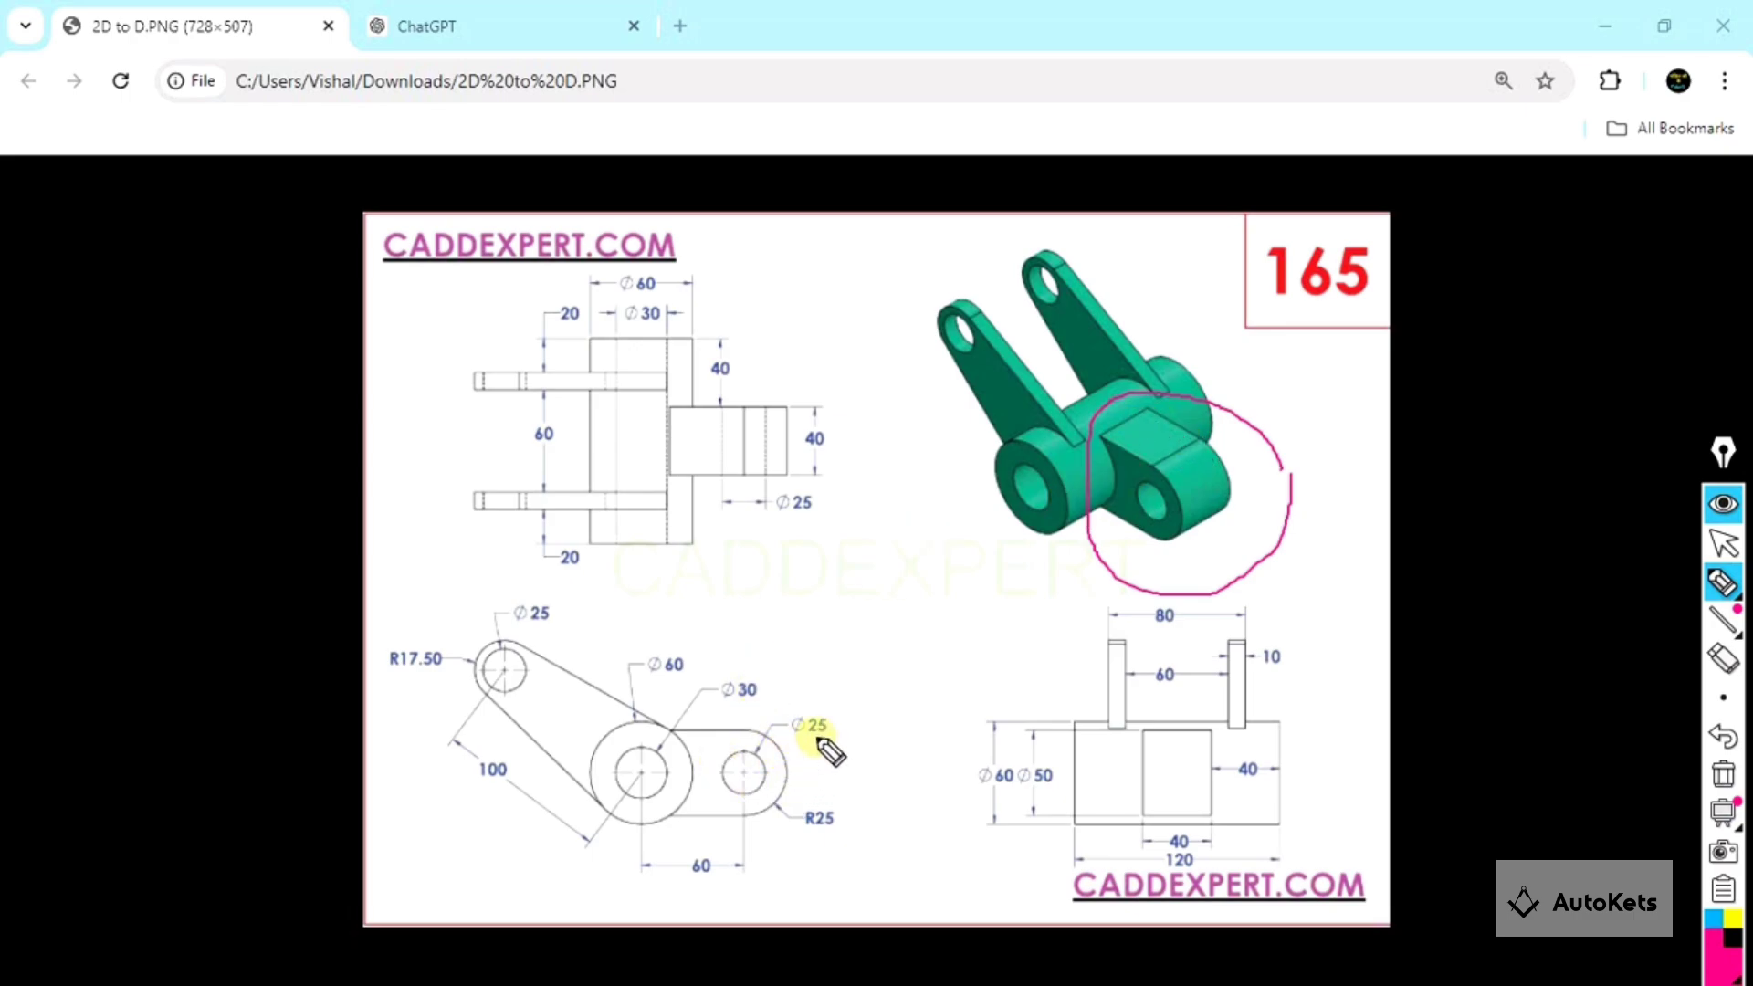
mouse_move(833, 798)
mouse_down()
mouse_move(800, 836)
mouse_move(830, 852)
mouse_move(857, 836)
mouse_move(833, 808)
mouse_up()
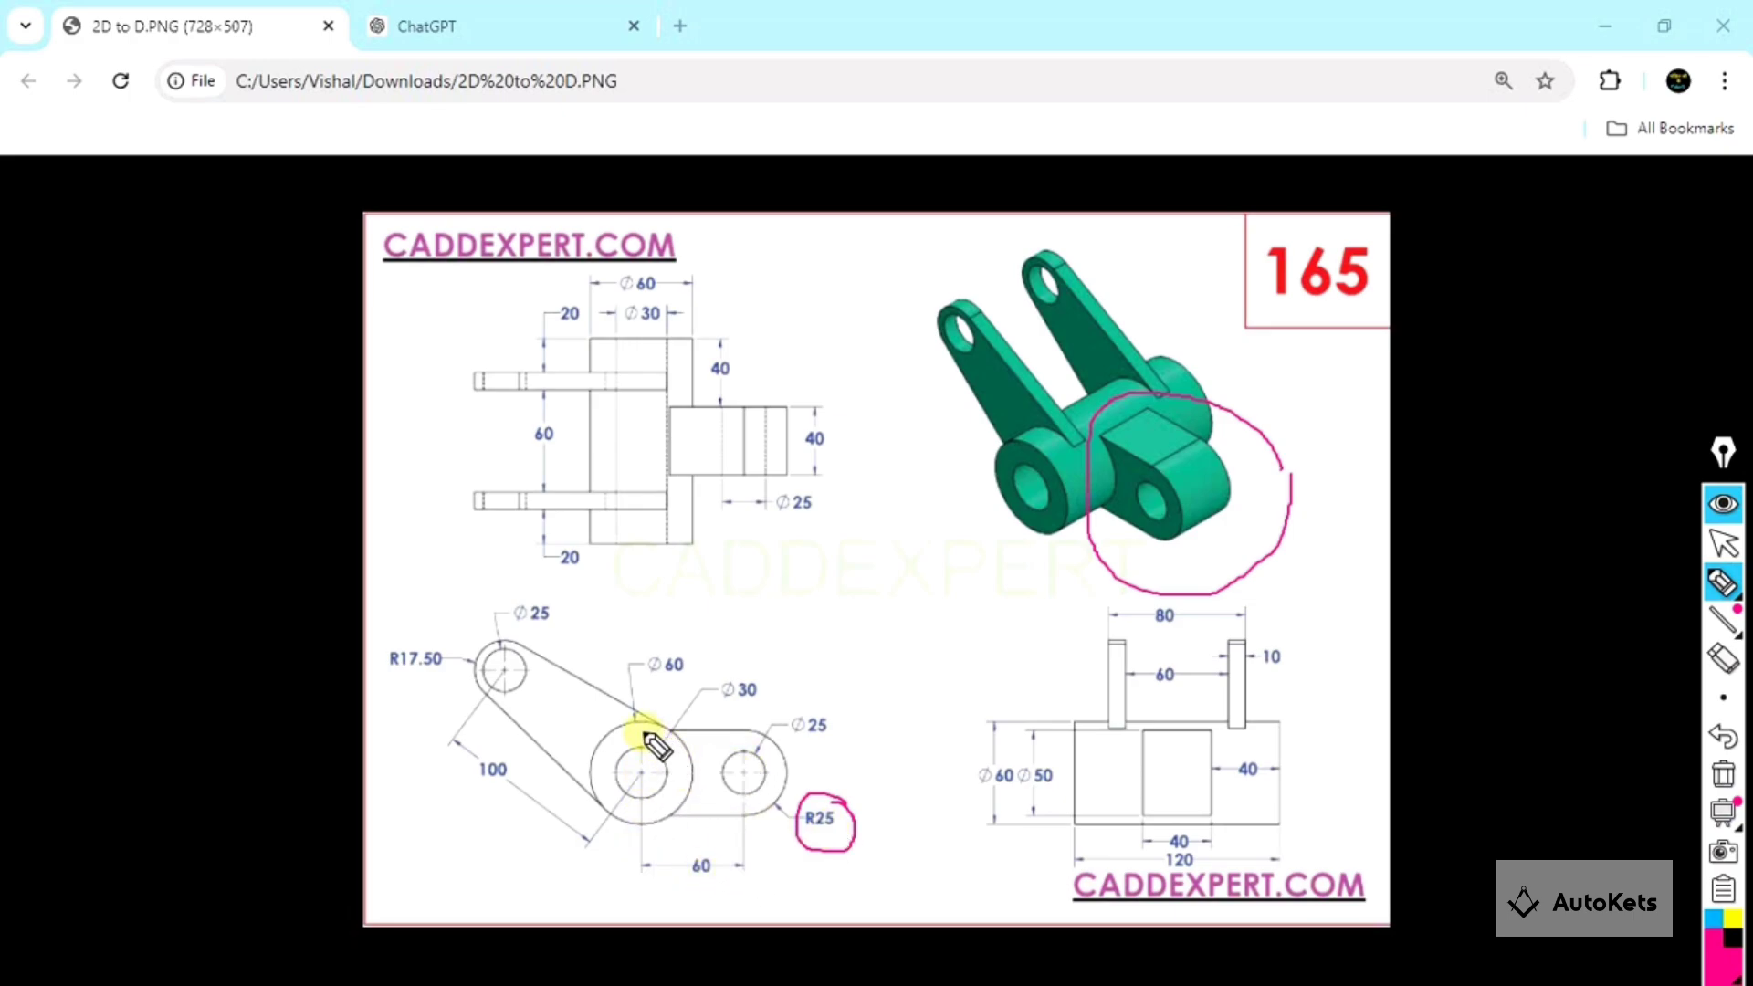
Switch back to AutoCAD, close the finished bracket drawing and start a new drawing.
key(alt+Tab)
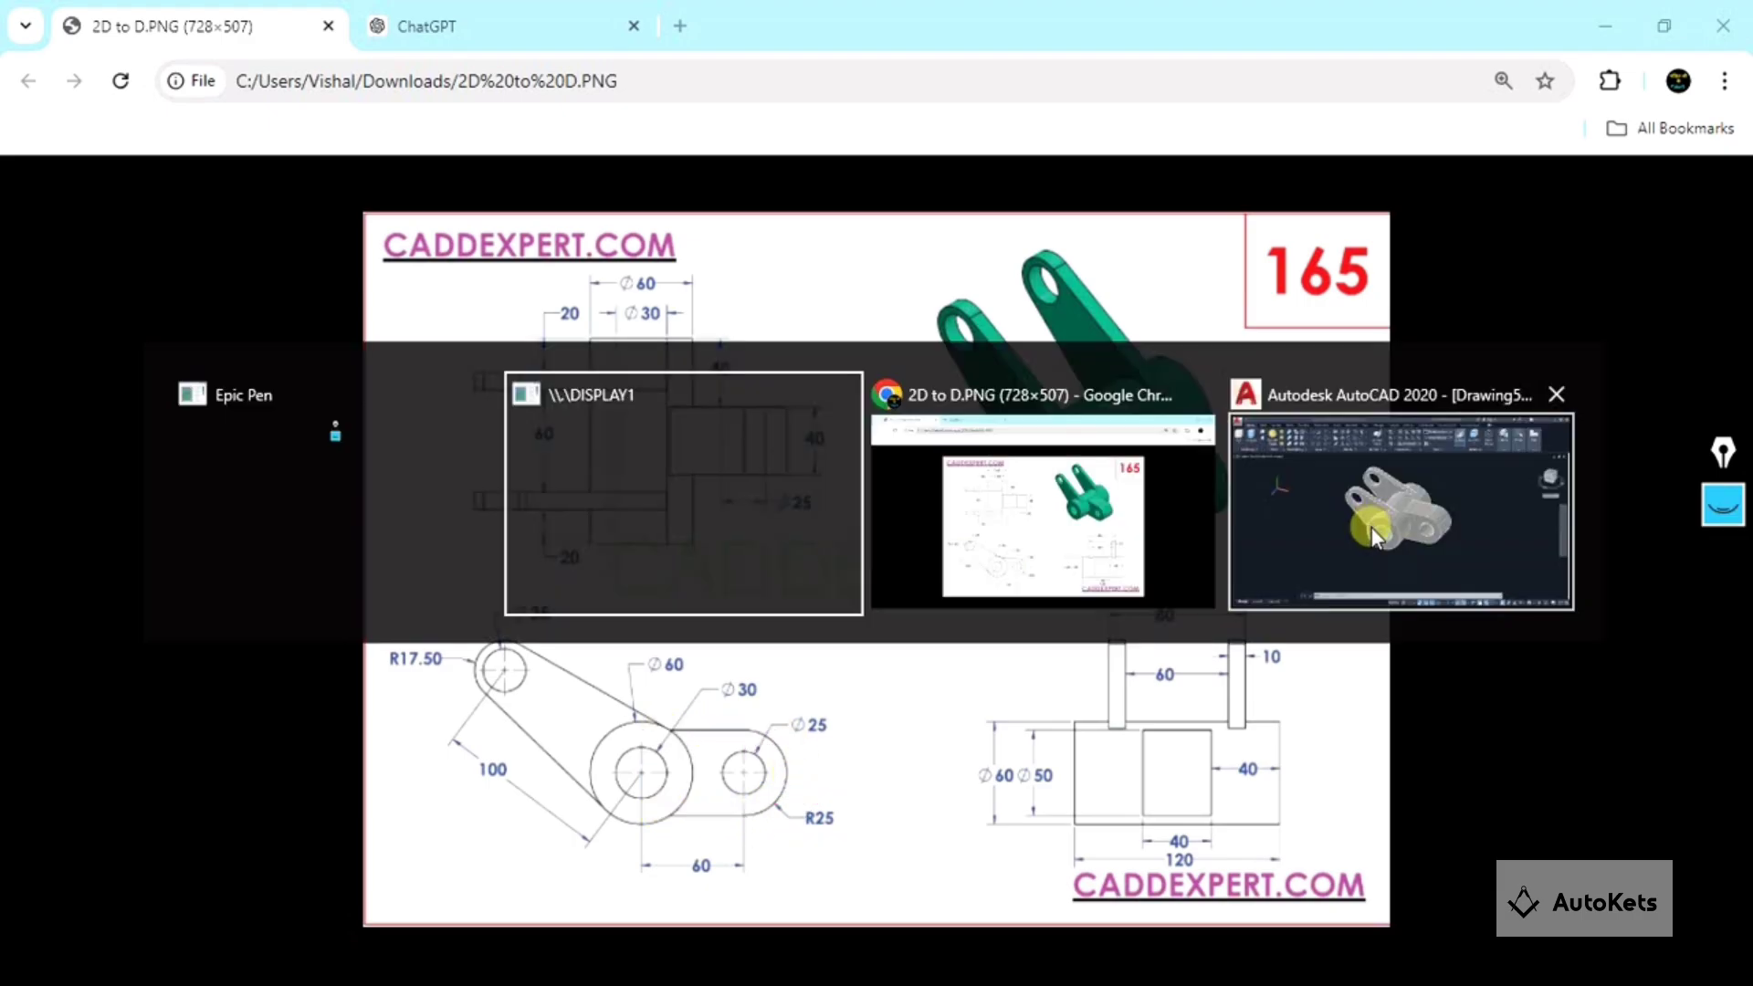
click(1350, 510)
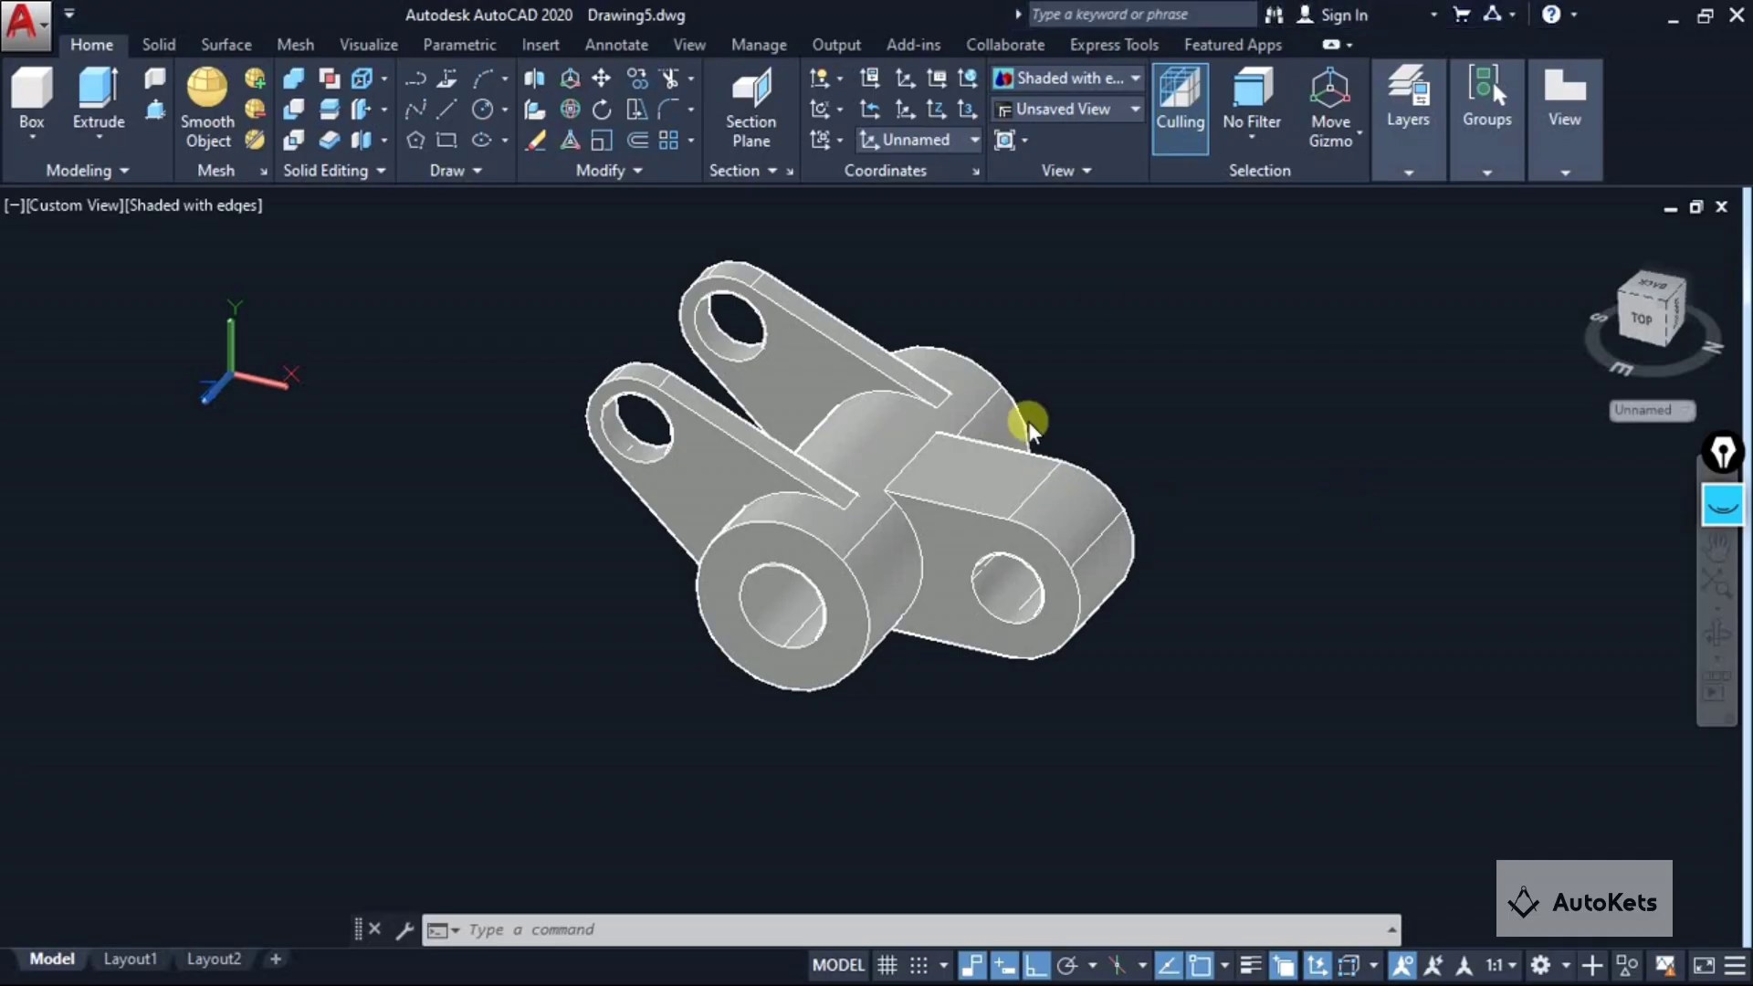
click(1721, 207)
click(875, 556)
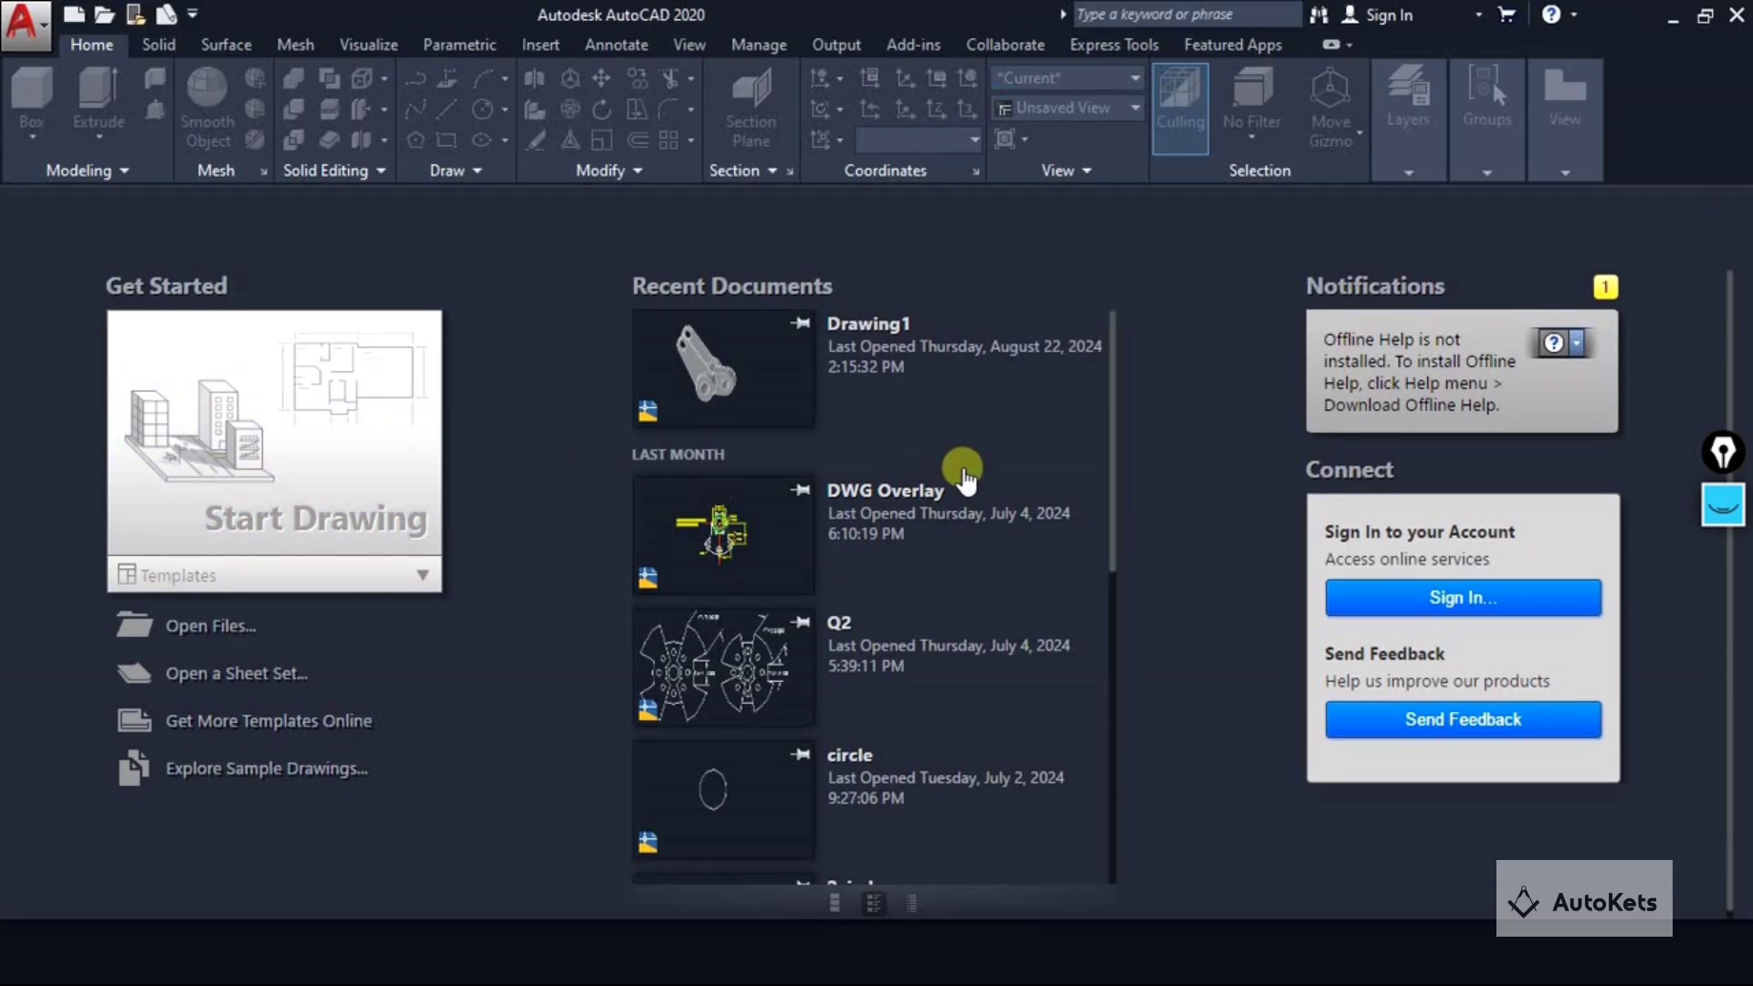
key(ctrl+n)
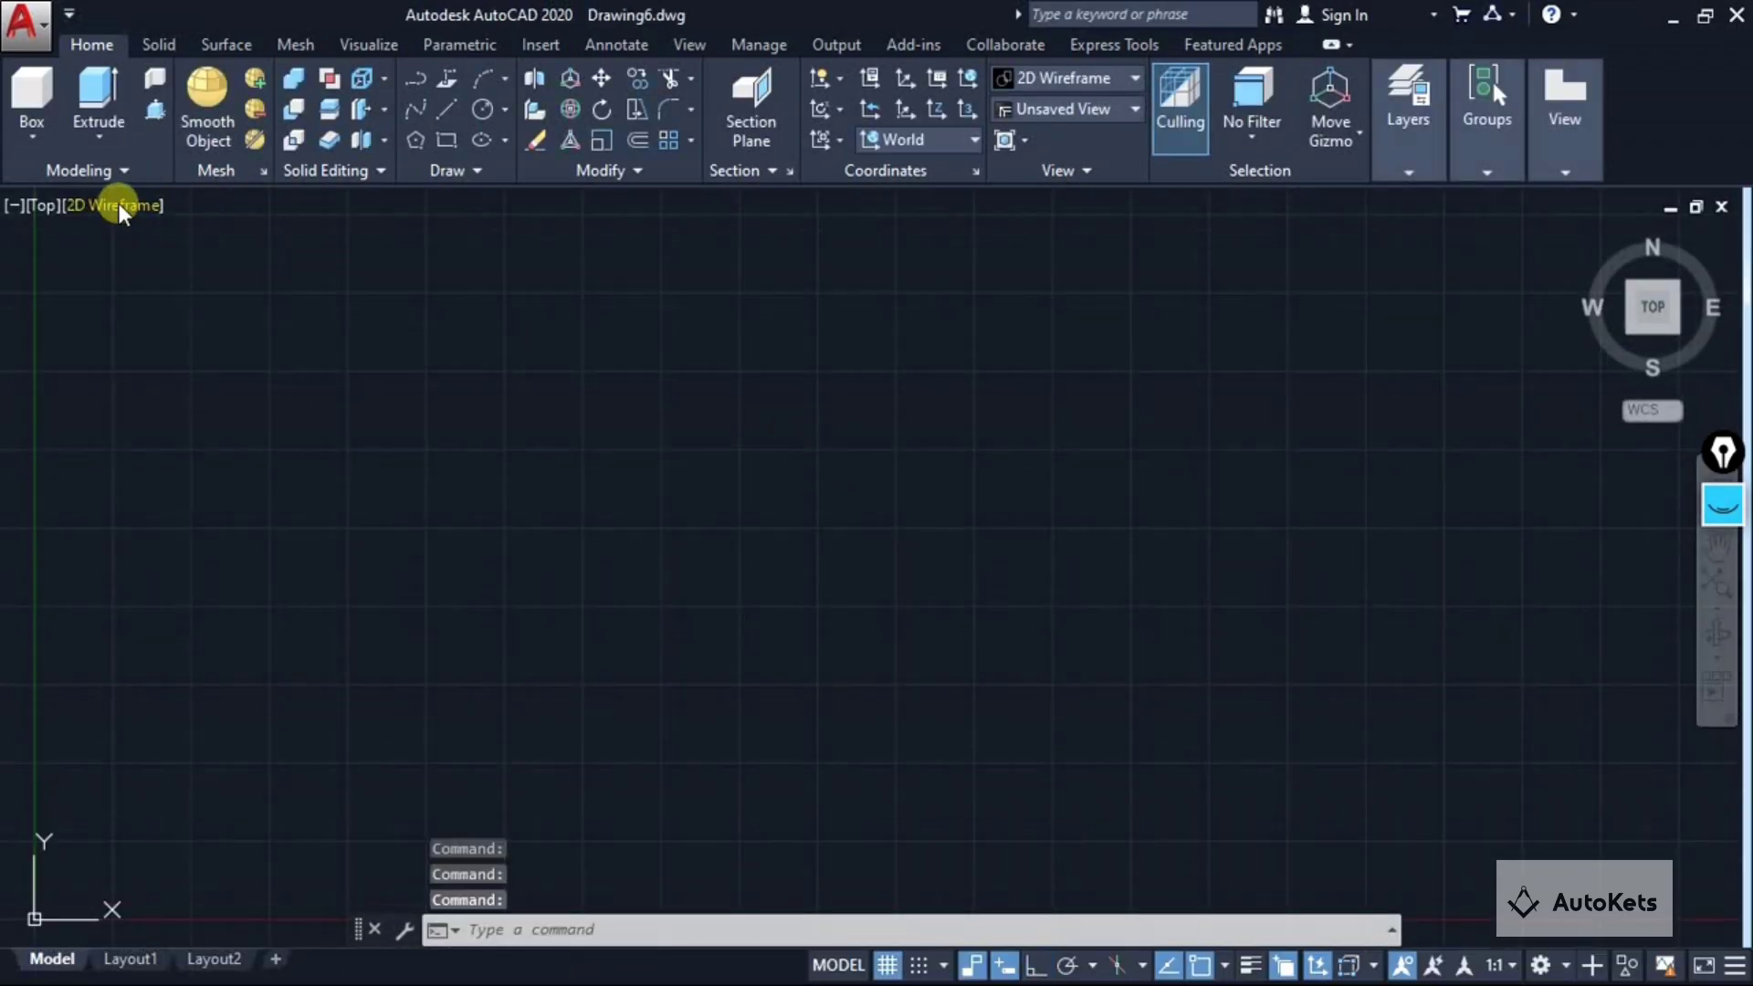
Set the new drawing's viewport to the Right view.
click(118, 204)
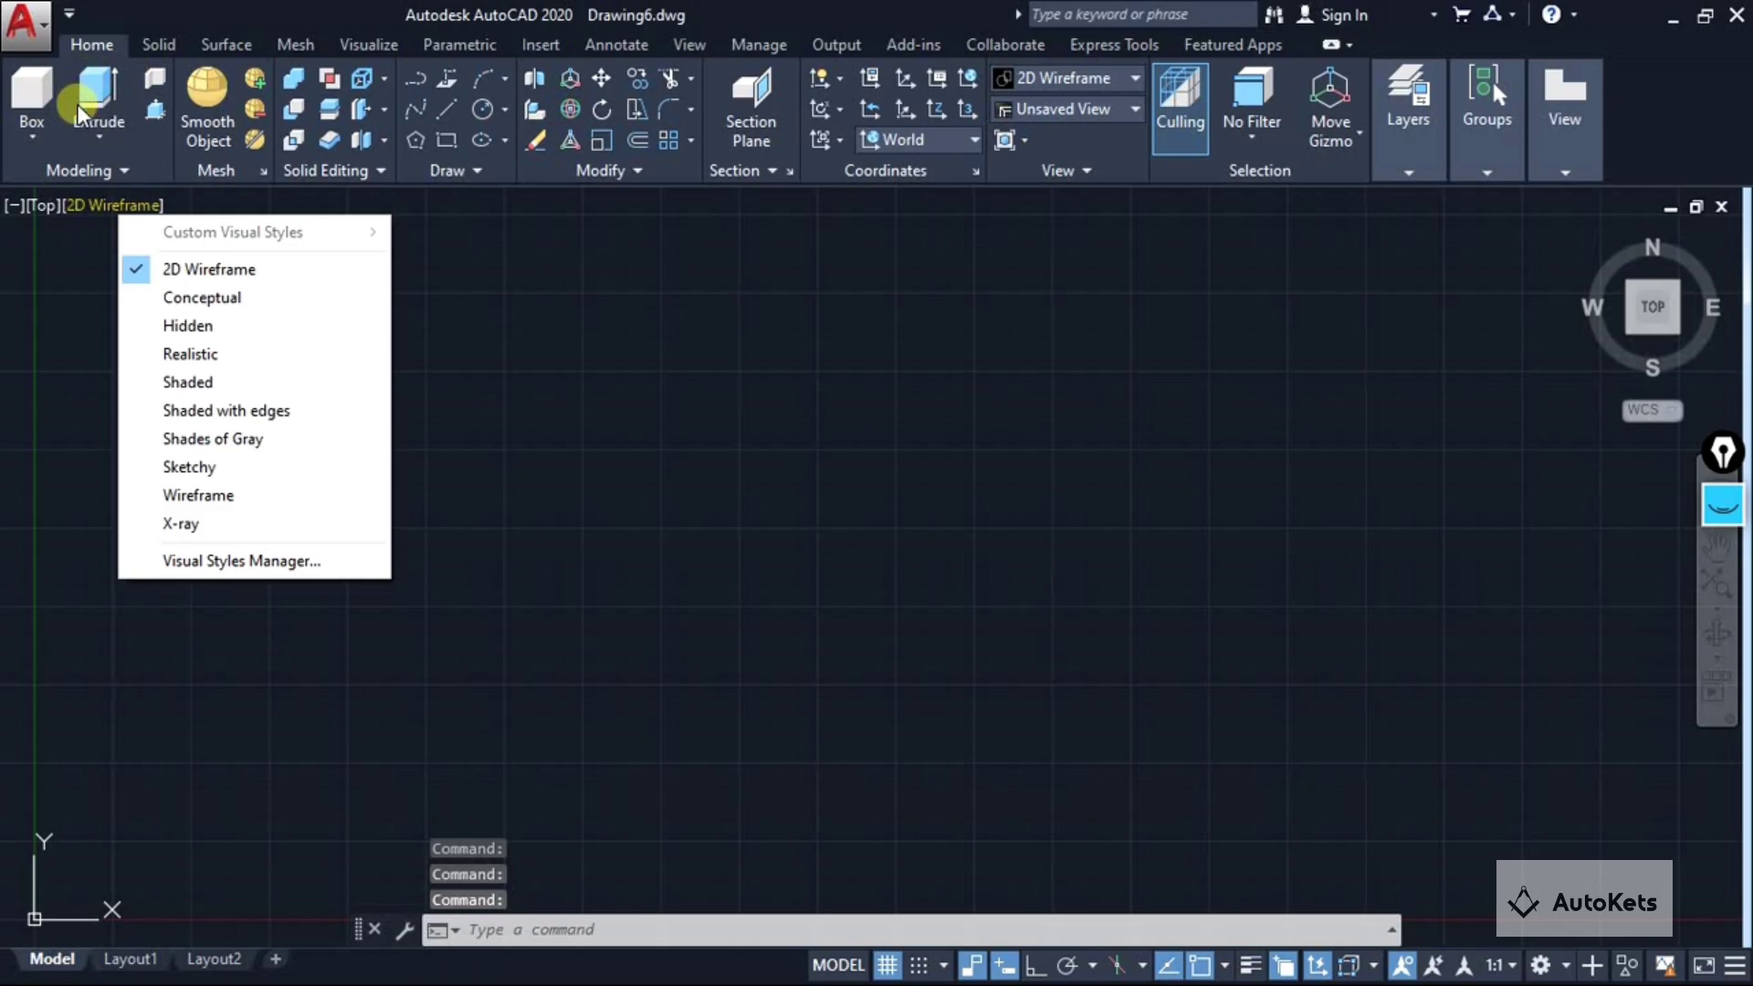
click(47, 202)
click(85, 353)
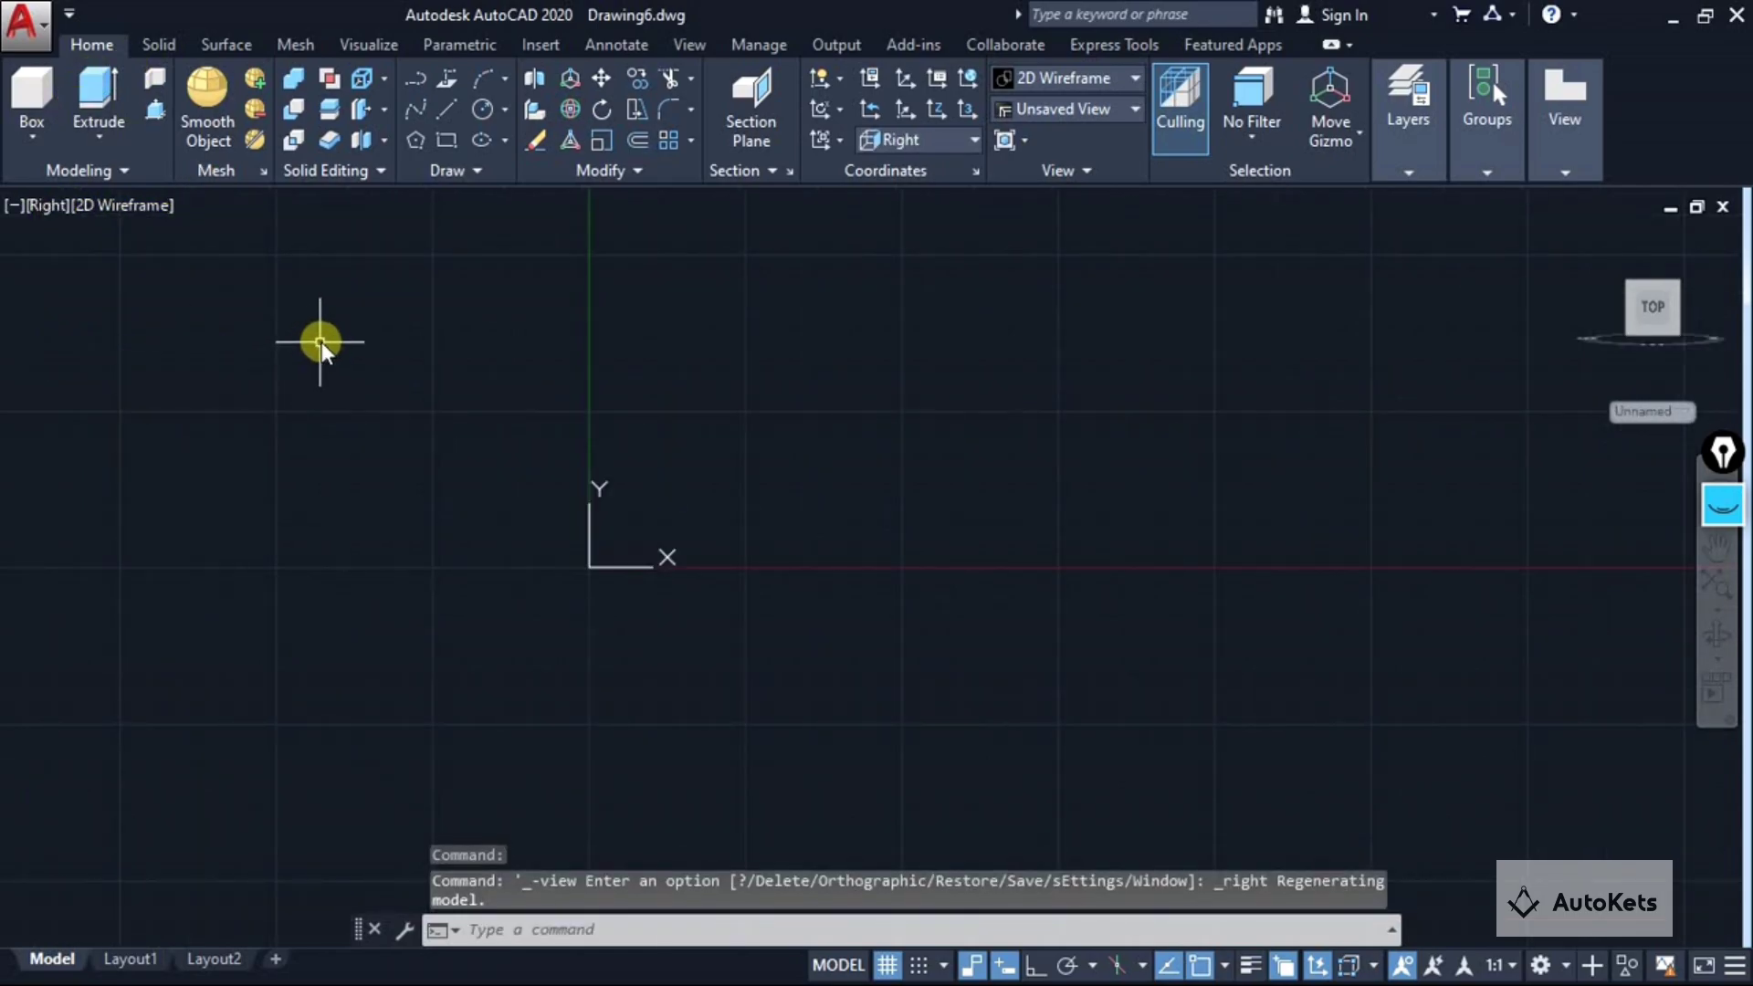
Turn on Ortho and draw a horizontal line 60 long beginning near the origin.
click(449, 112)
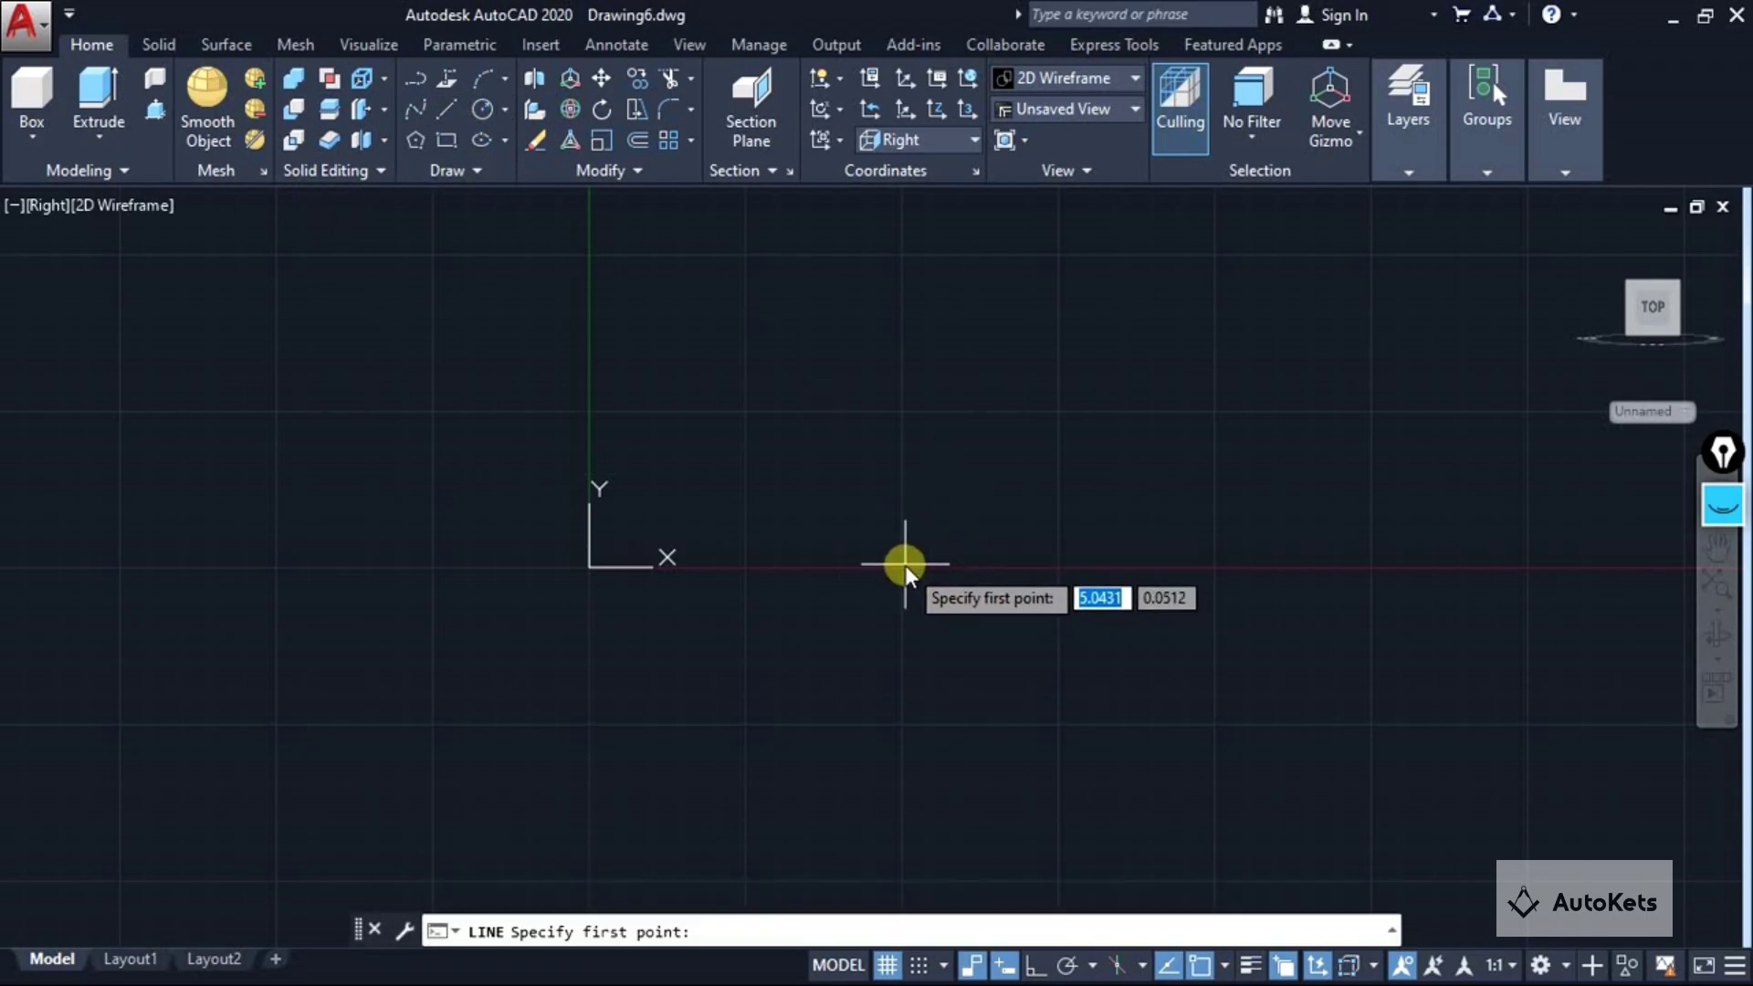
click(1036, 965)
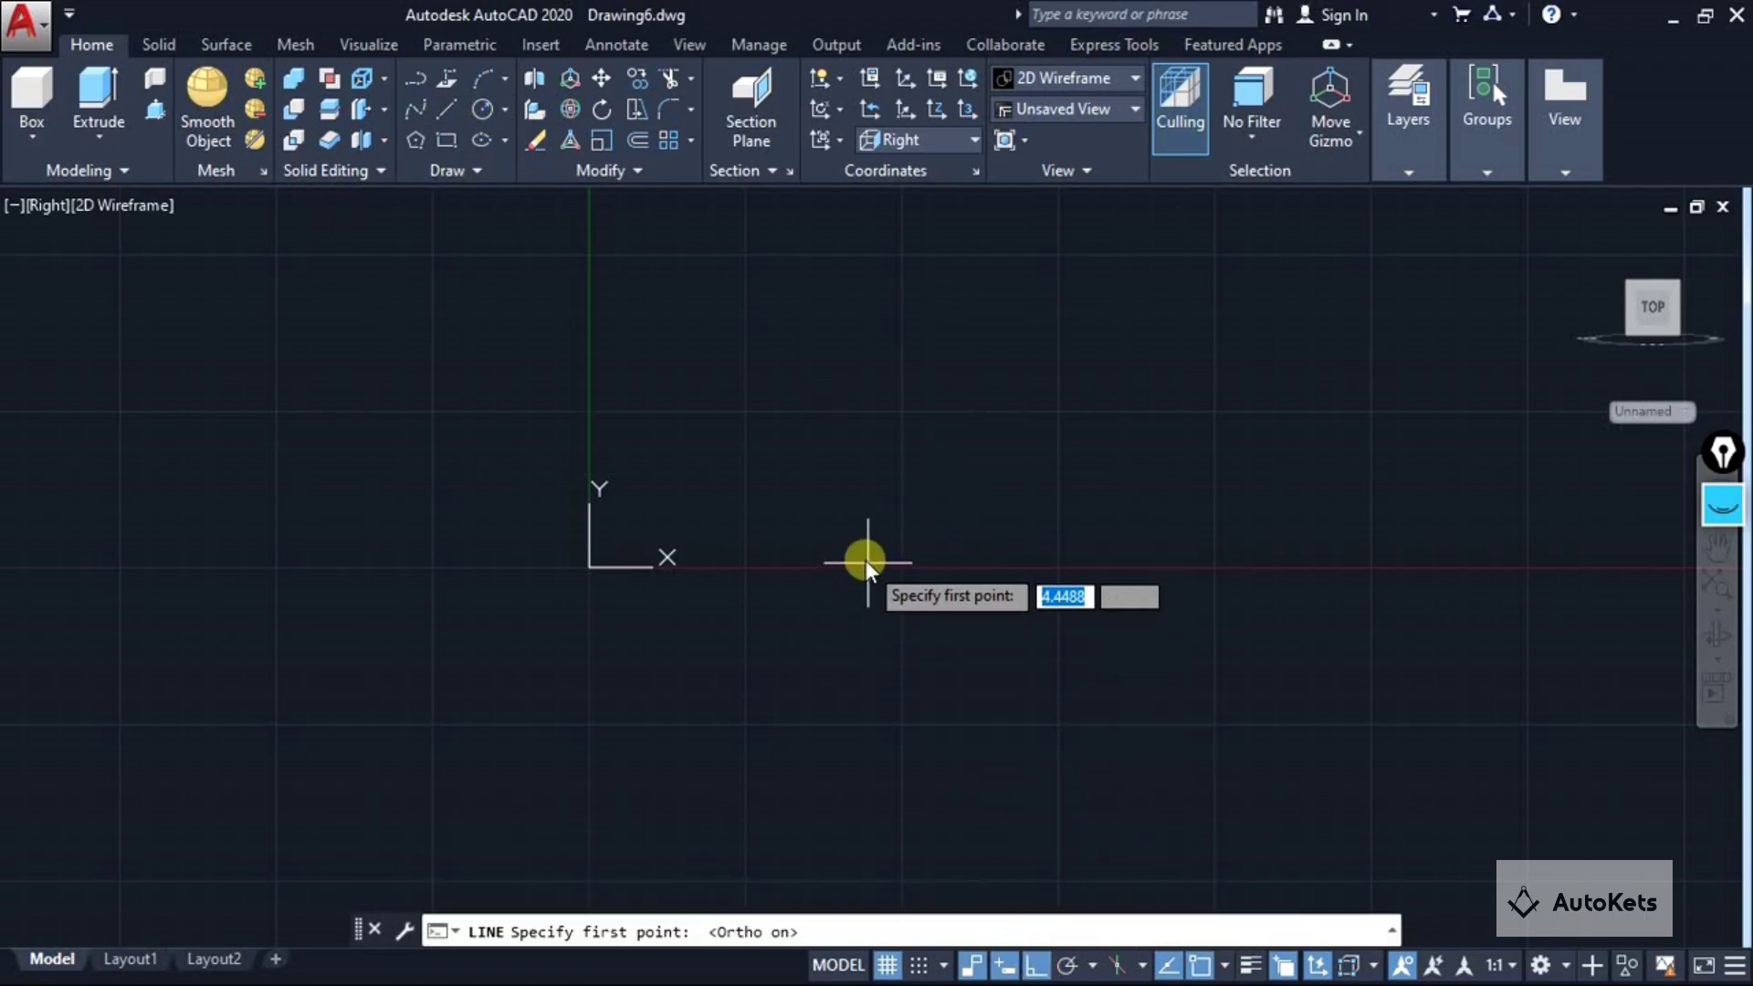
click(865, 559)
text(60)
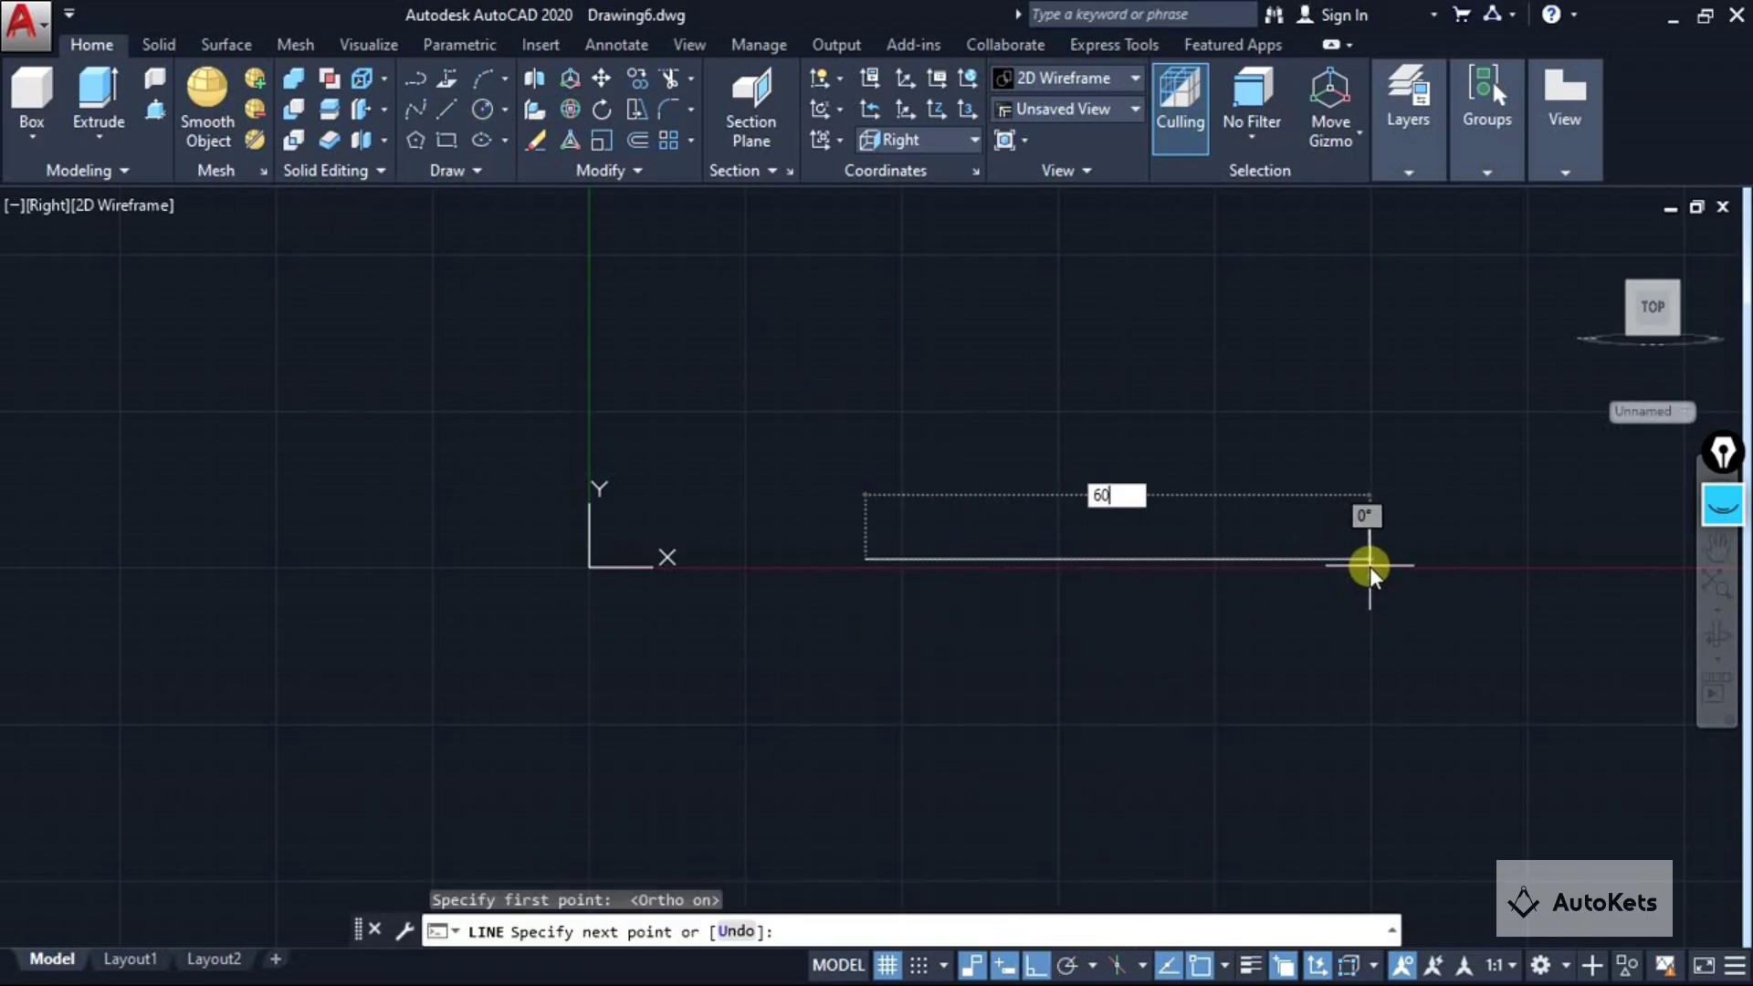
key(Return)
key(Escape)
scroll(1308, 538, down, 3)
middle_drag(1300, 541, 539, 576)
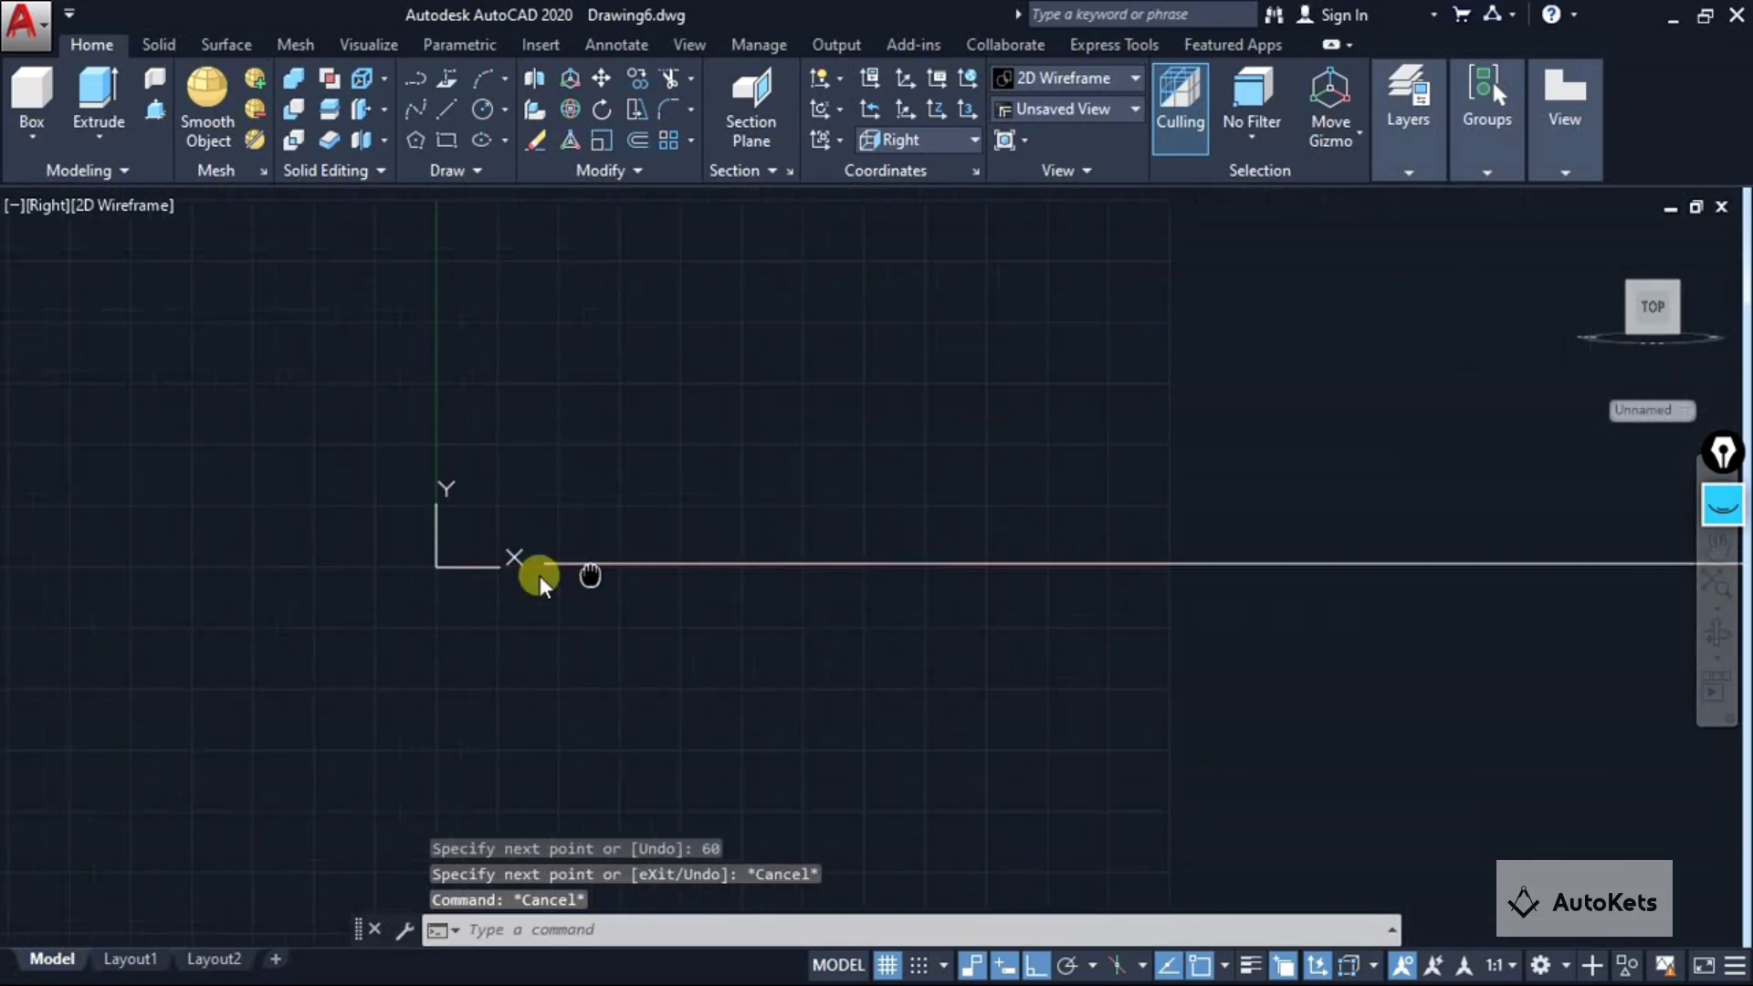
scroll(593, 577, down, 2)
mouse_move(658, 582)
middle_down()
mouse_move(1004, 552)
mouse_move(954, 523)
middle_up()
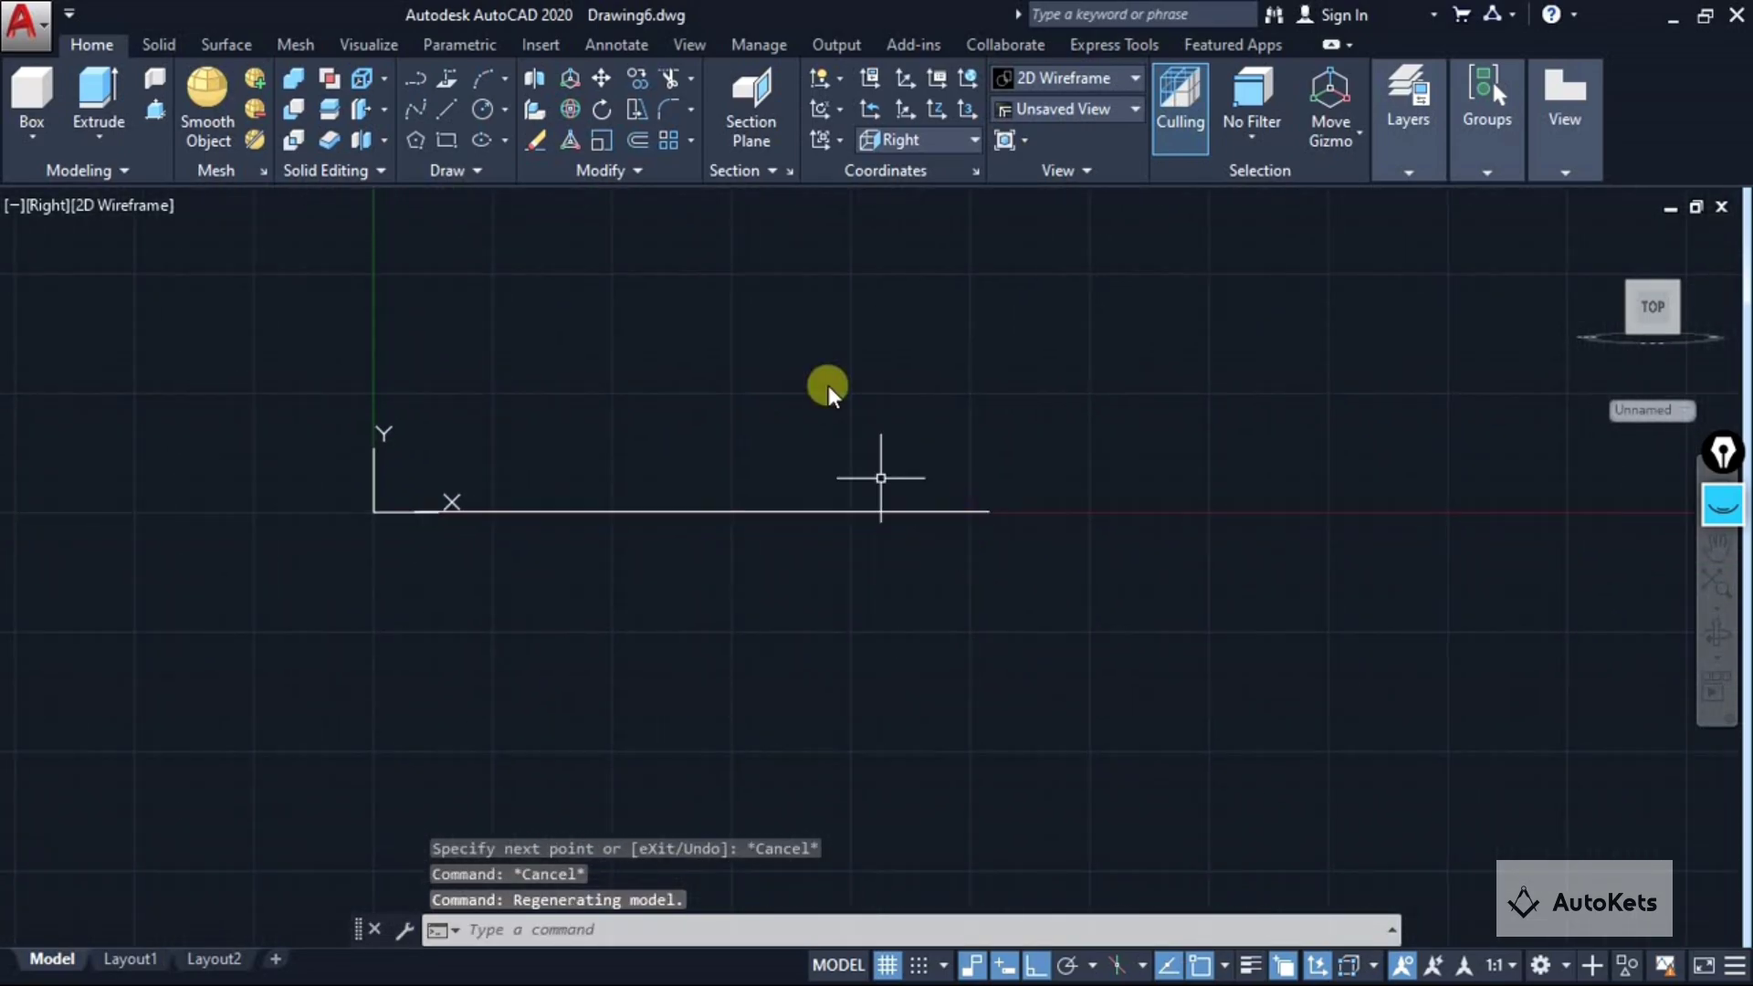
Draw an R25 circle centred on the line's far end, and move the line and circle along the X axis.
click(479, 108)
click(990, 510)
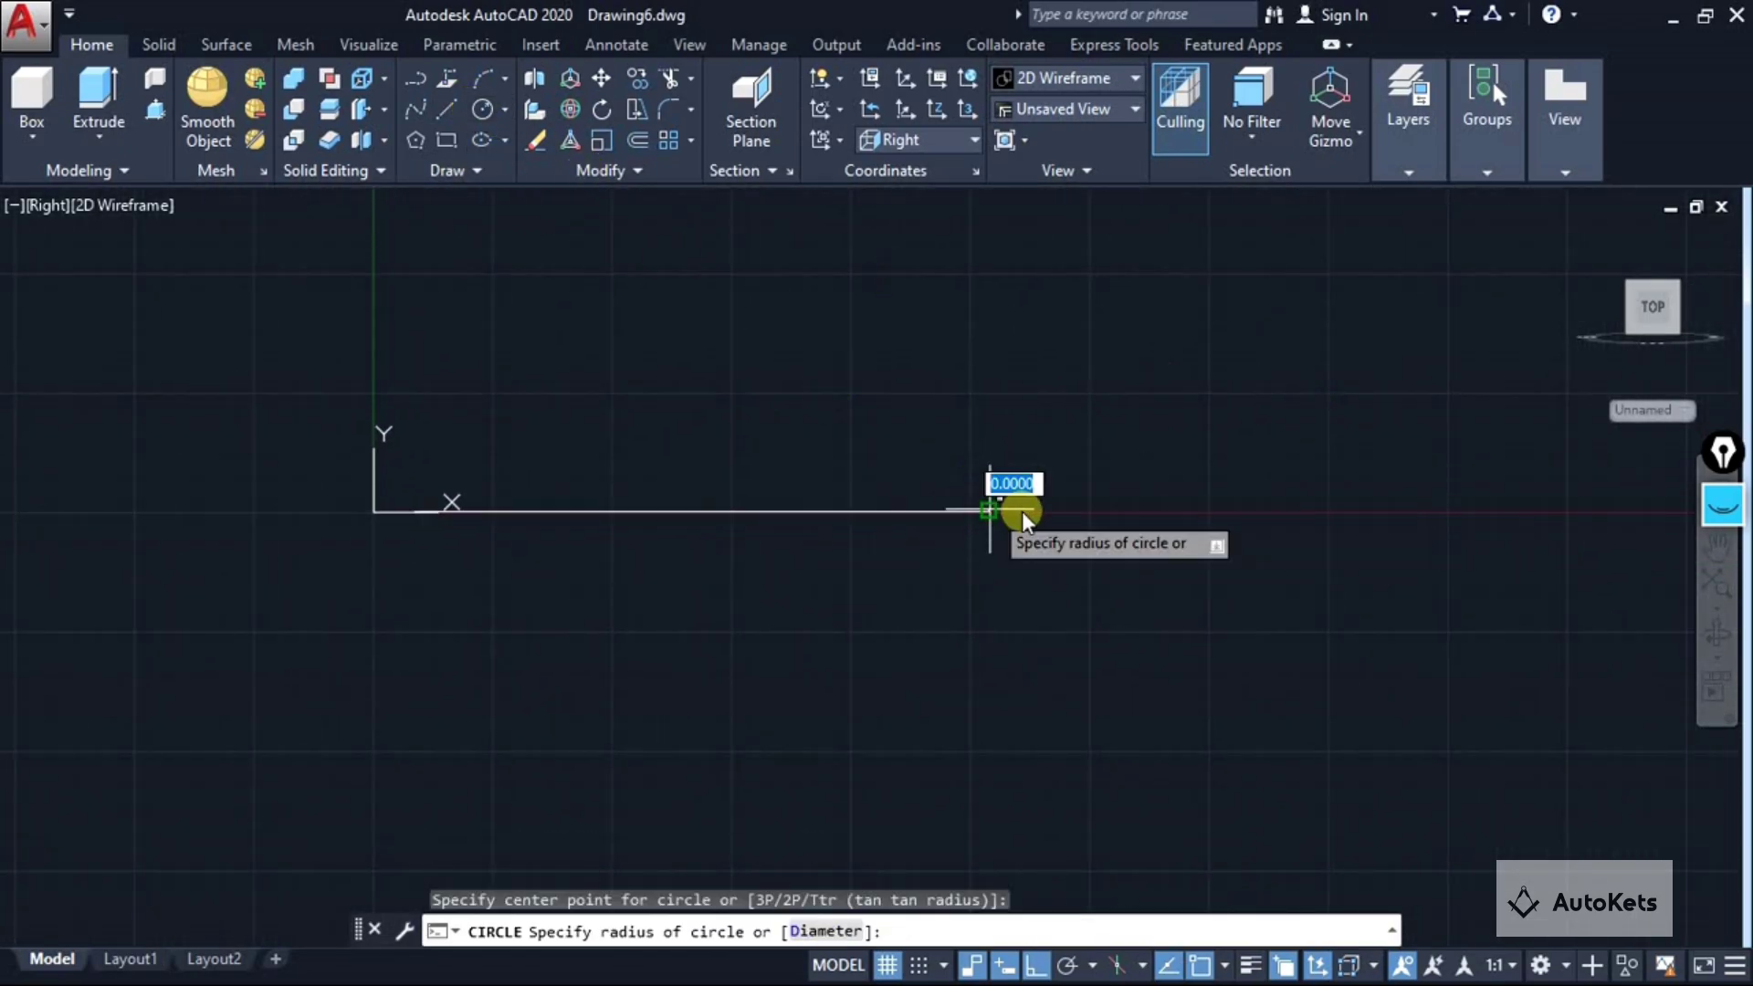
click(1110, 511)
text(m)
key(Return)
click(981, 511)
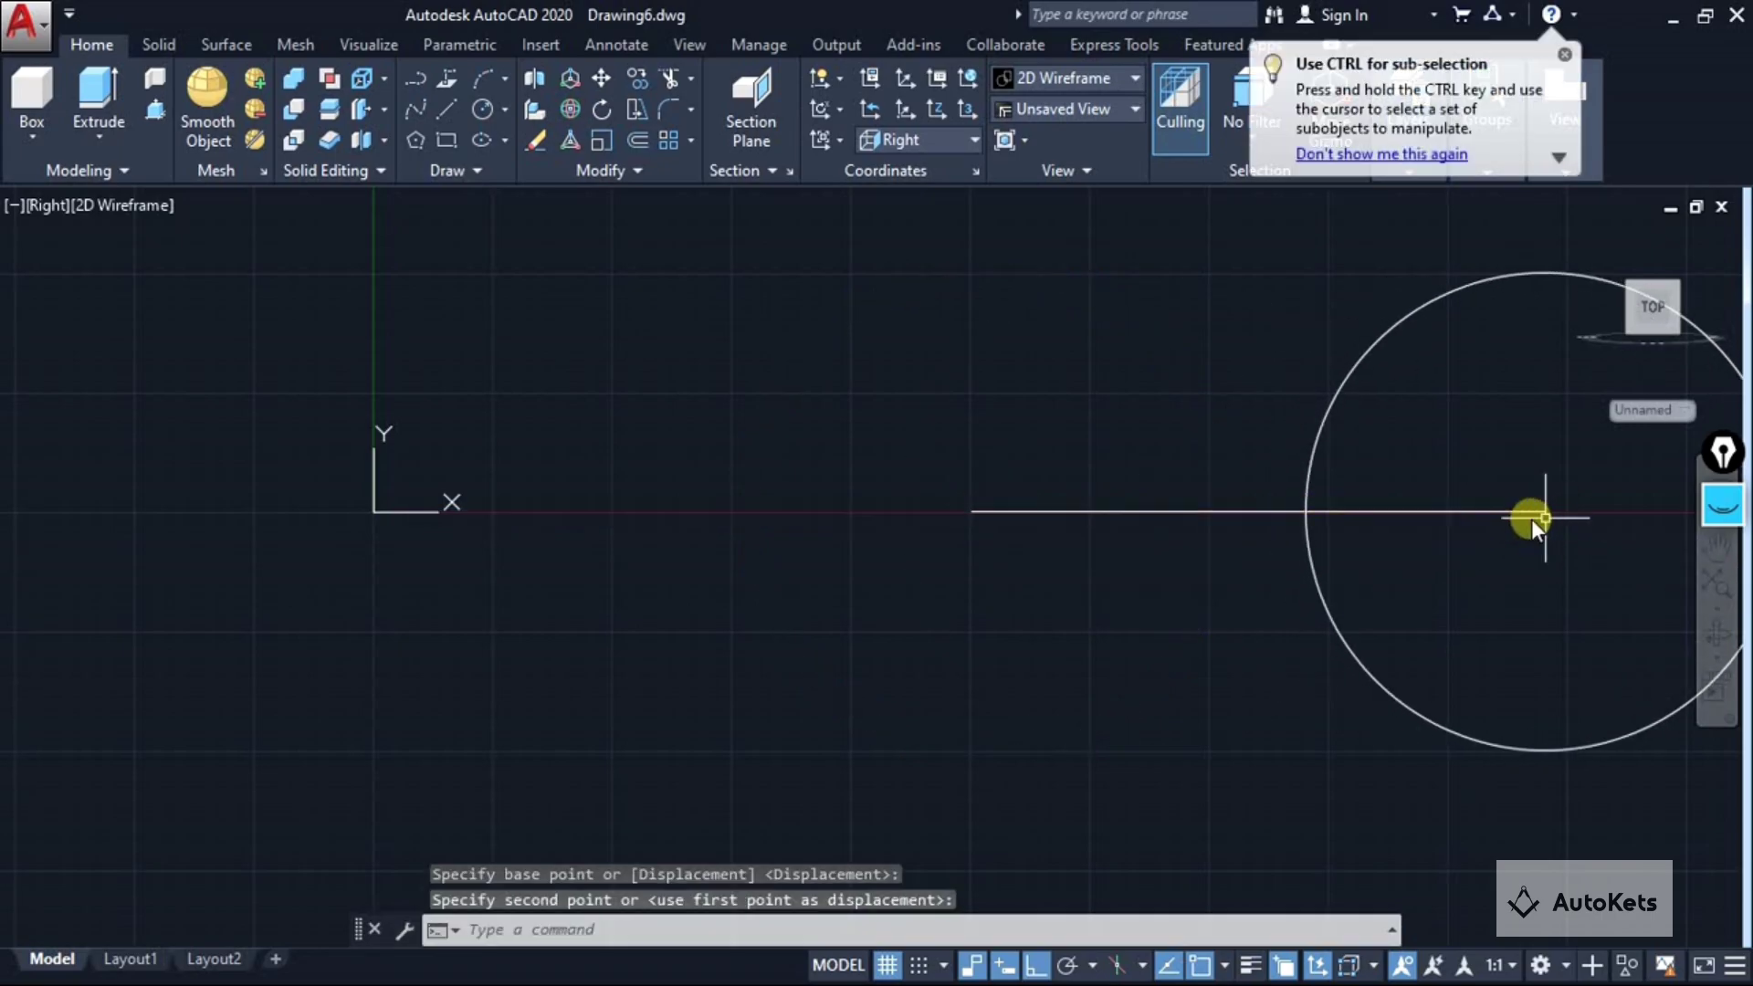
key(Escape)
Draw a vertical line up from the centre line's free end, level with the circle's top, and a horizontal line to its top quadrant.
scroll(900, 633, up, 1)
scroll(900, 633, down, 2)
scroll(901, 540, up, 2)
middle_drag(767, 560, 813, 579)
scroll(813, 578, up, 2)
text(l)
key(Return)
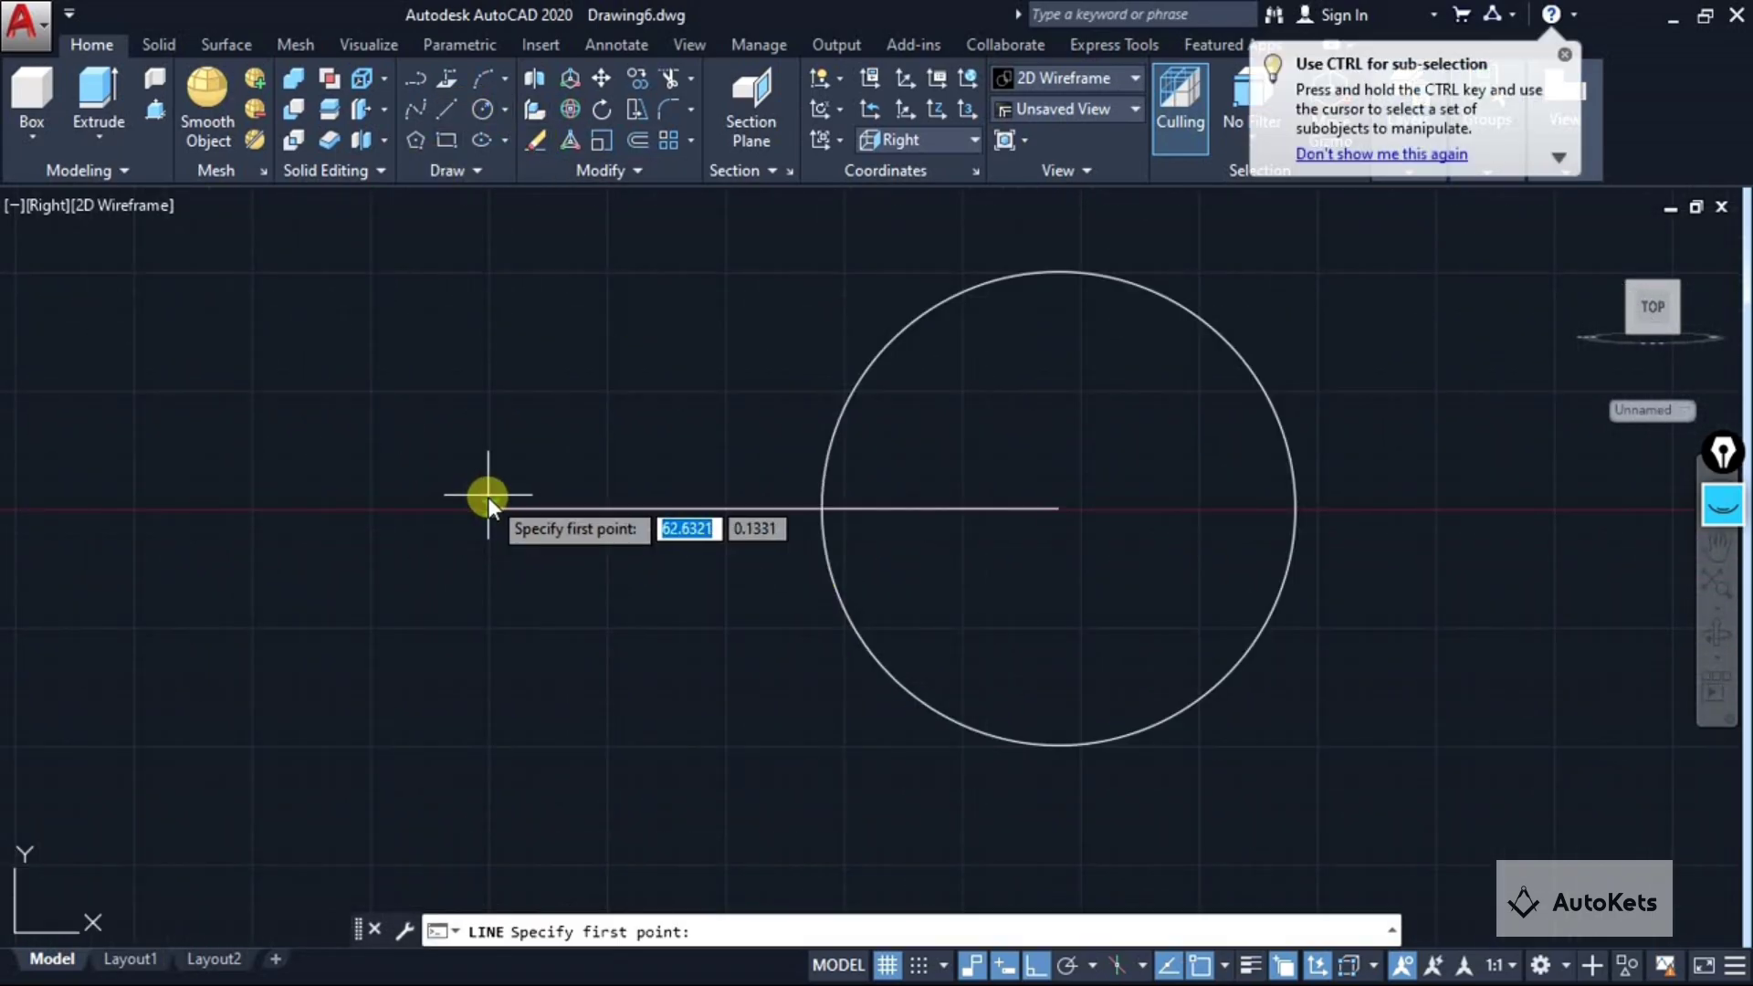
click(491, 507)
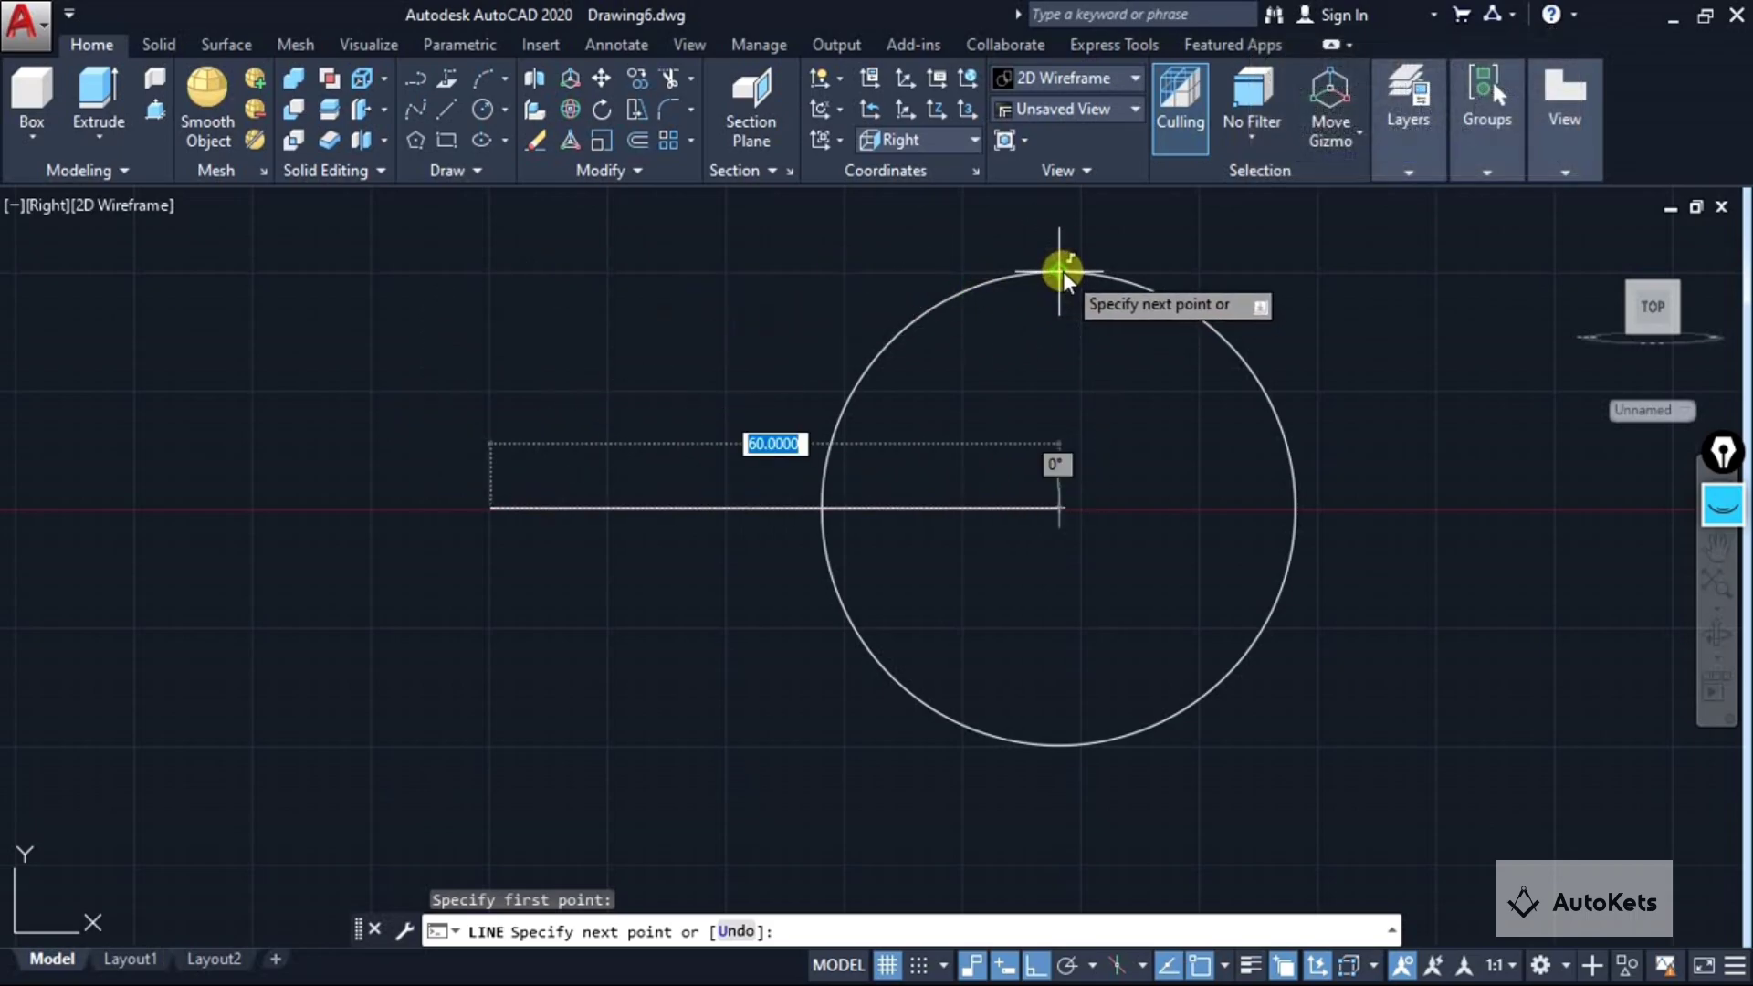
click(490, 270)
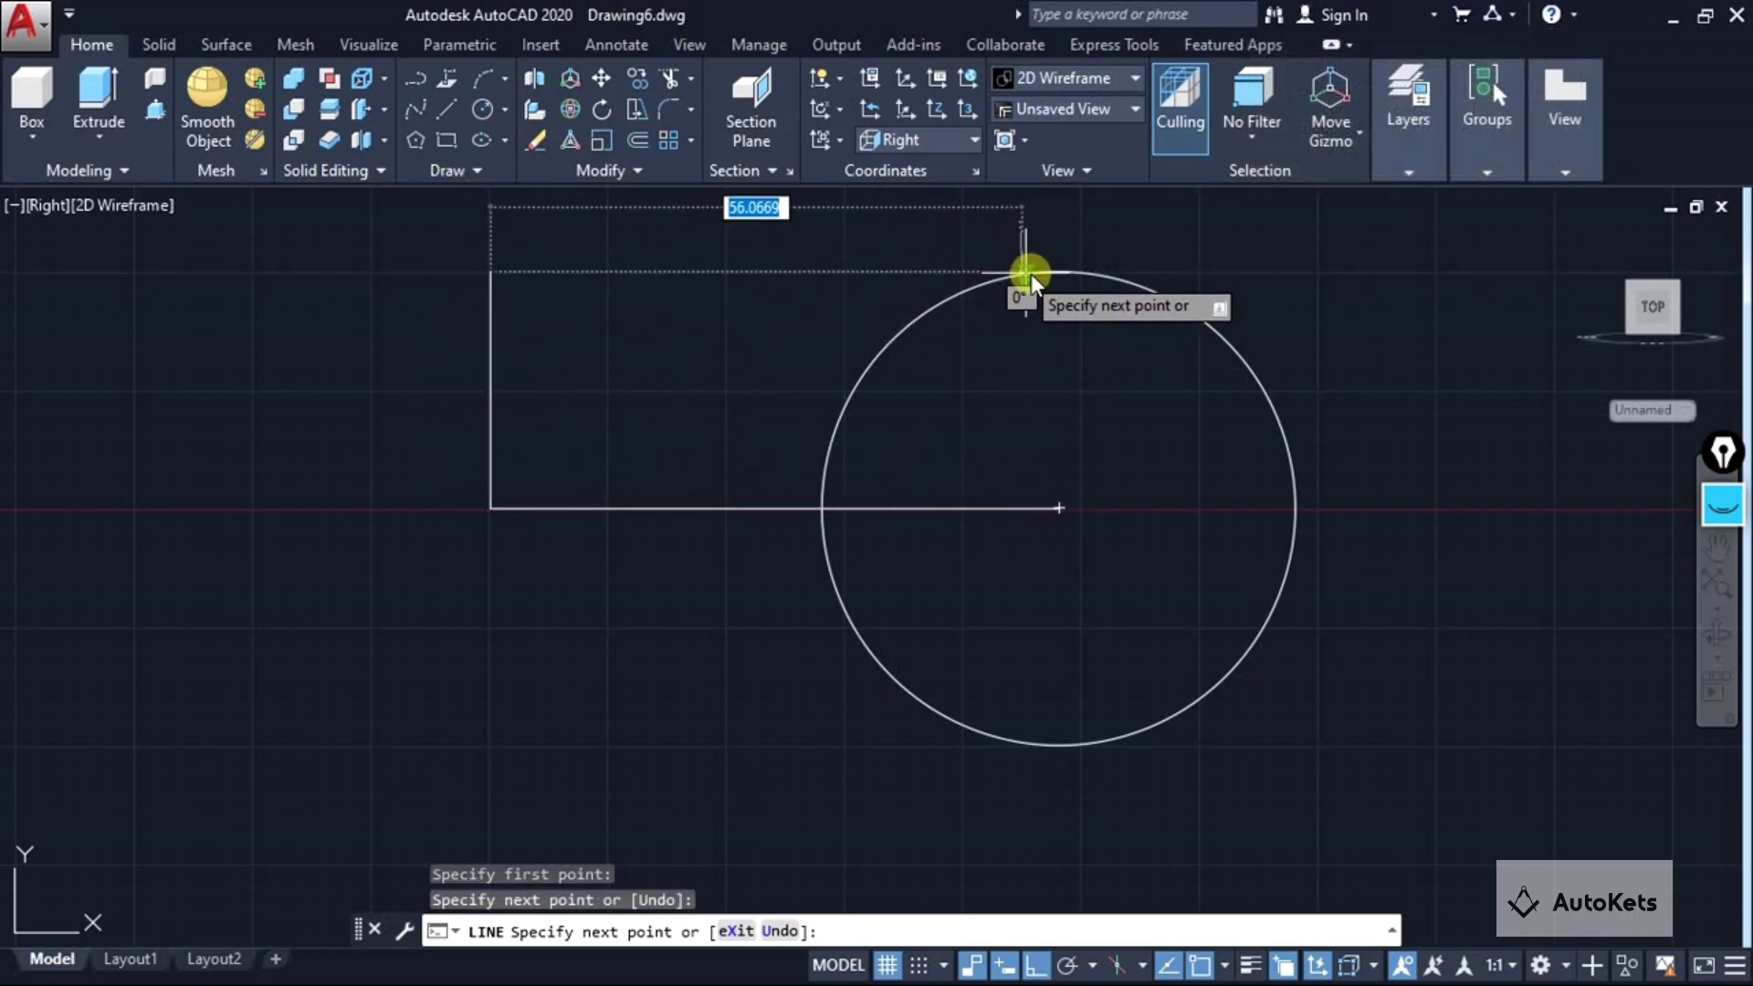
click(1061, 270)
key(Escape)
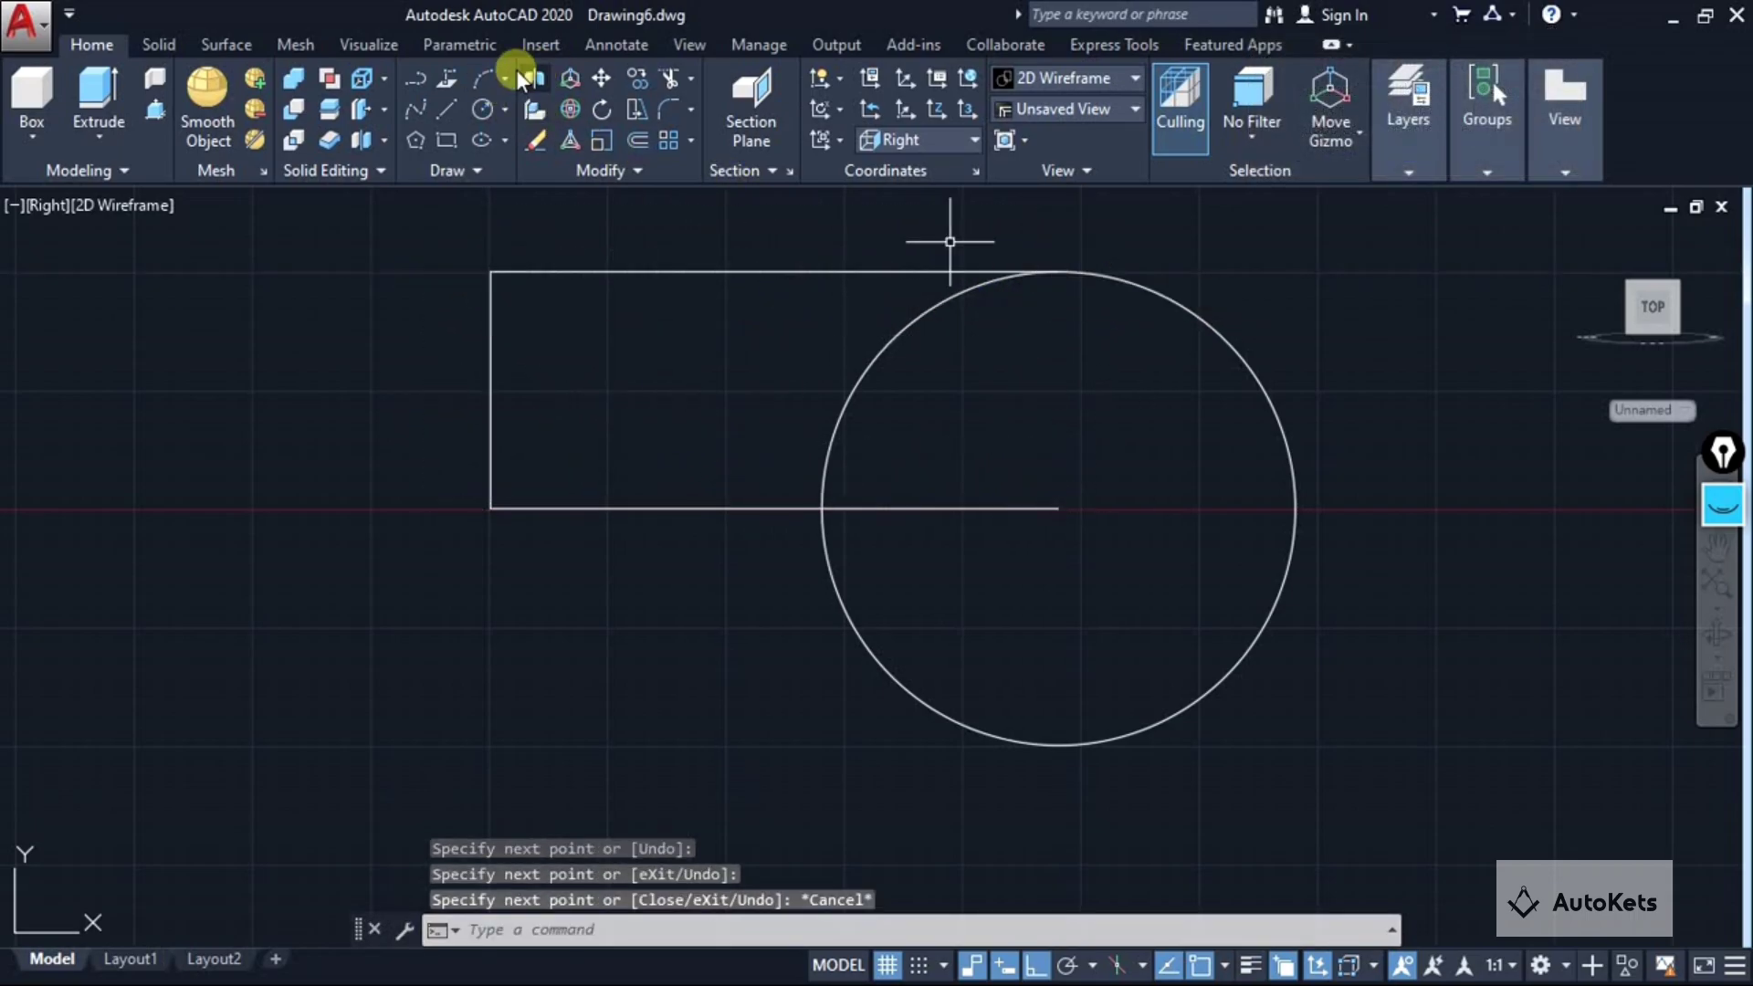
Draw a vertical line down from the centre line's free end and a horizontal line to the circle's bottom quadrant.
key(space)
click(493, 514)
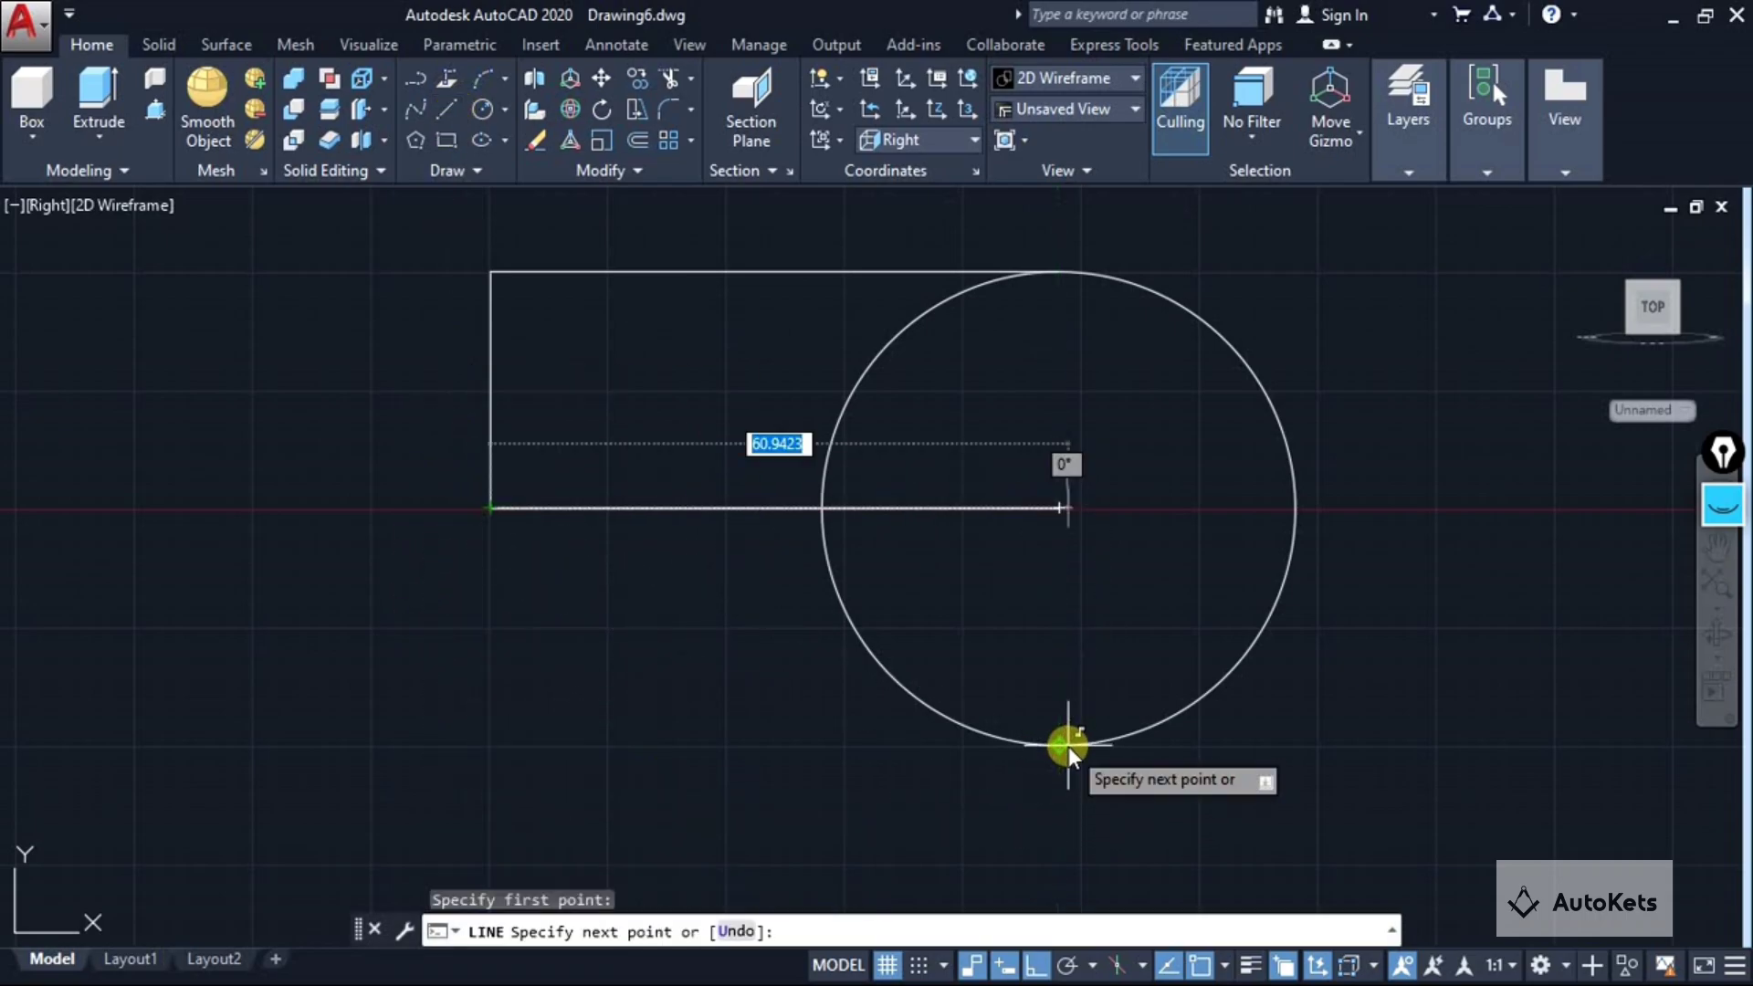
click(552, 749)
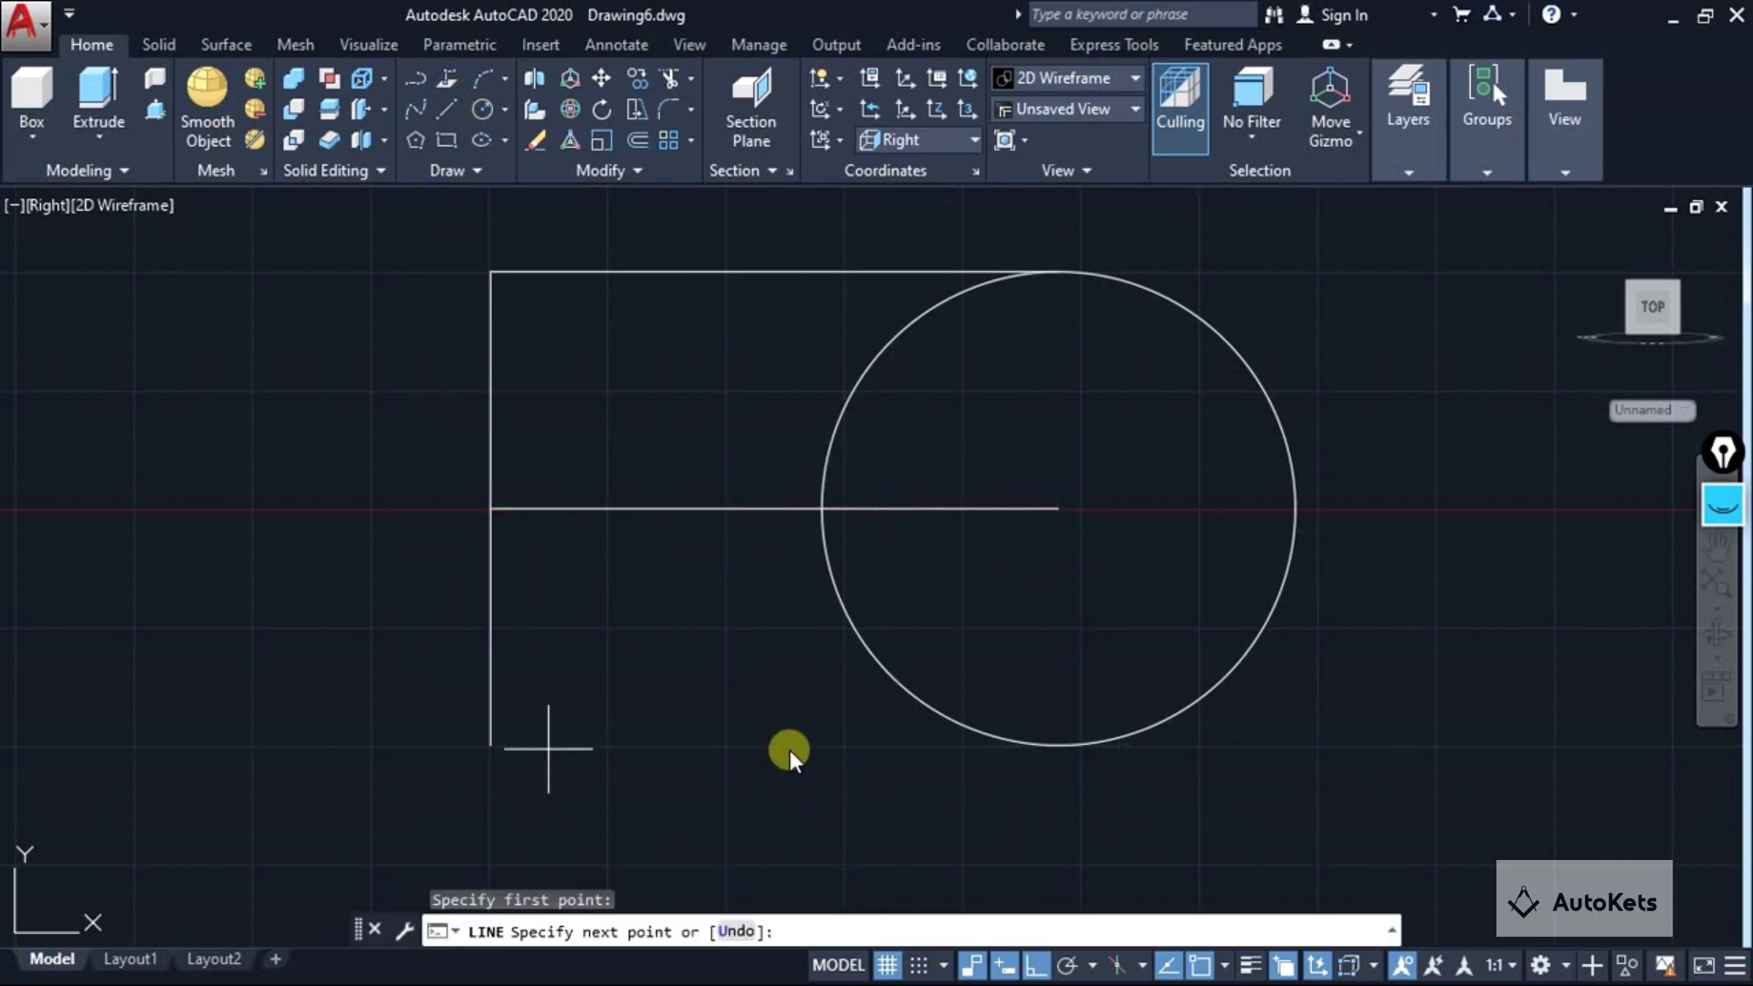
click(1061, 745)
key(space)
key(Escape)
key(Escape)
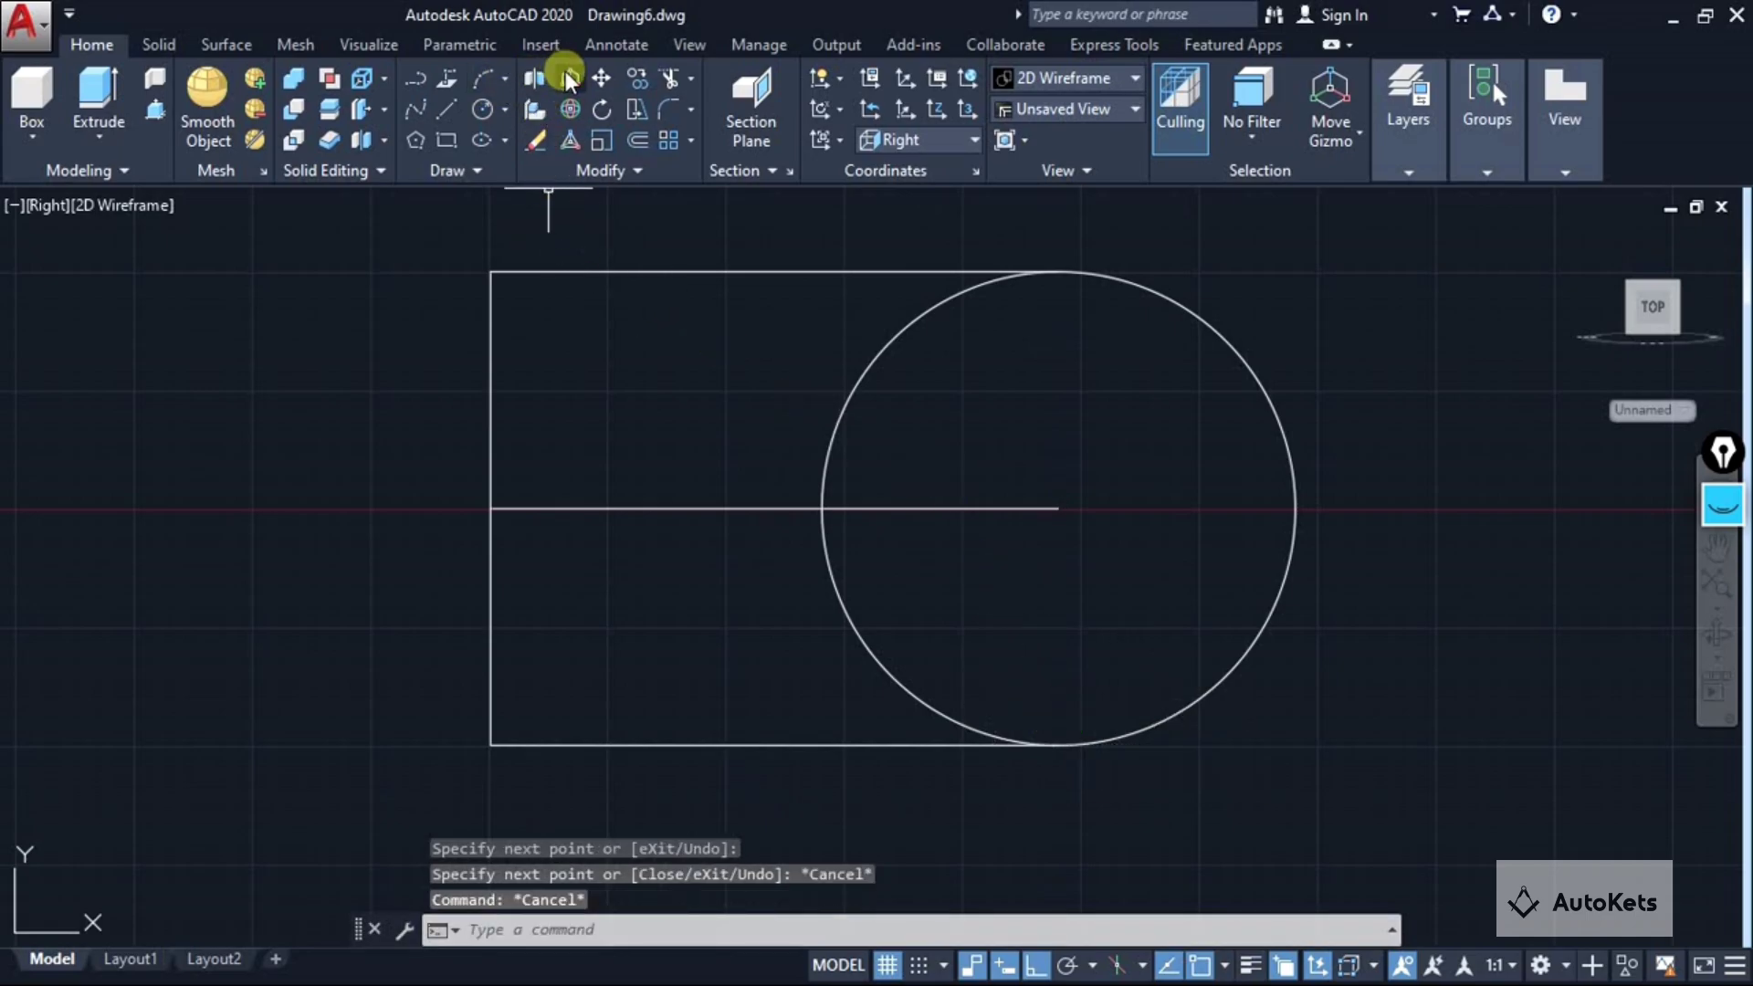
click(644, 83)
key(Escape)
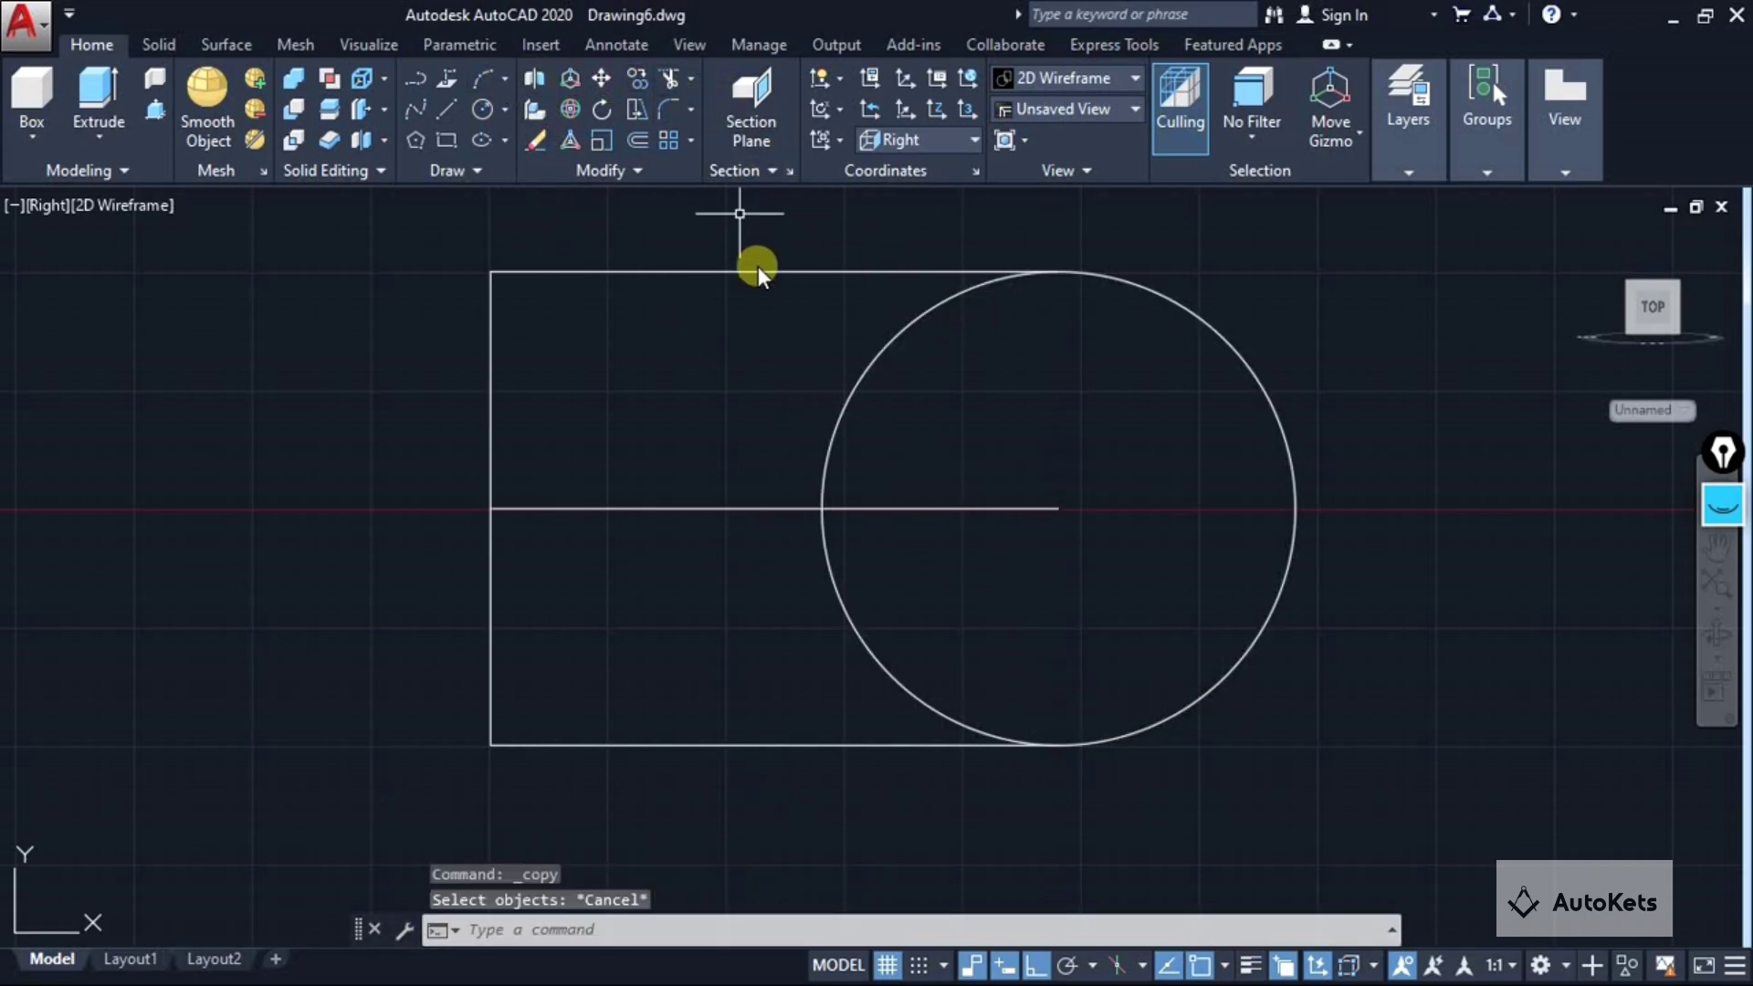
Trim the circle's inner half away between the two tangent lines and delete the horizontal centre line.
text(tr)
key(Return)
key(Return)
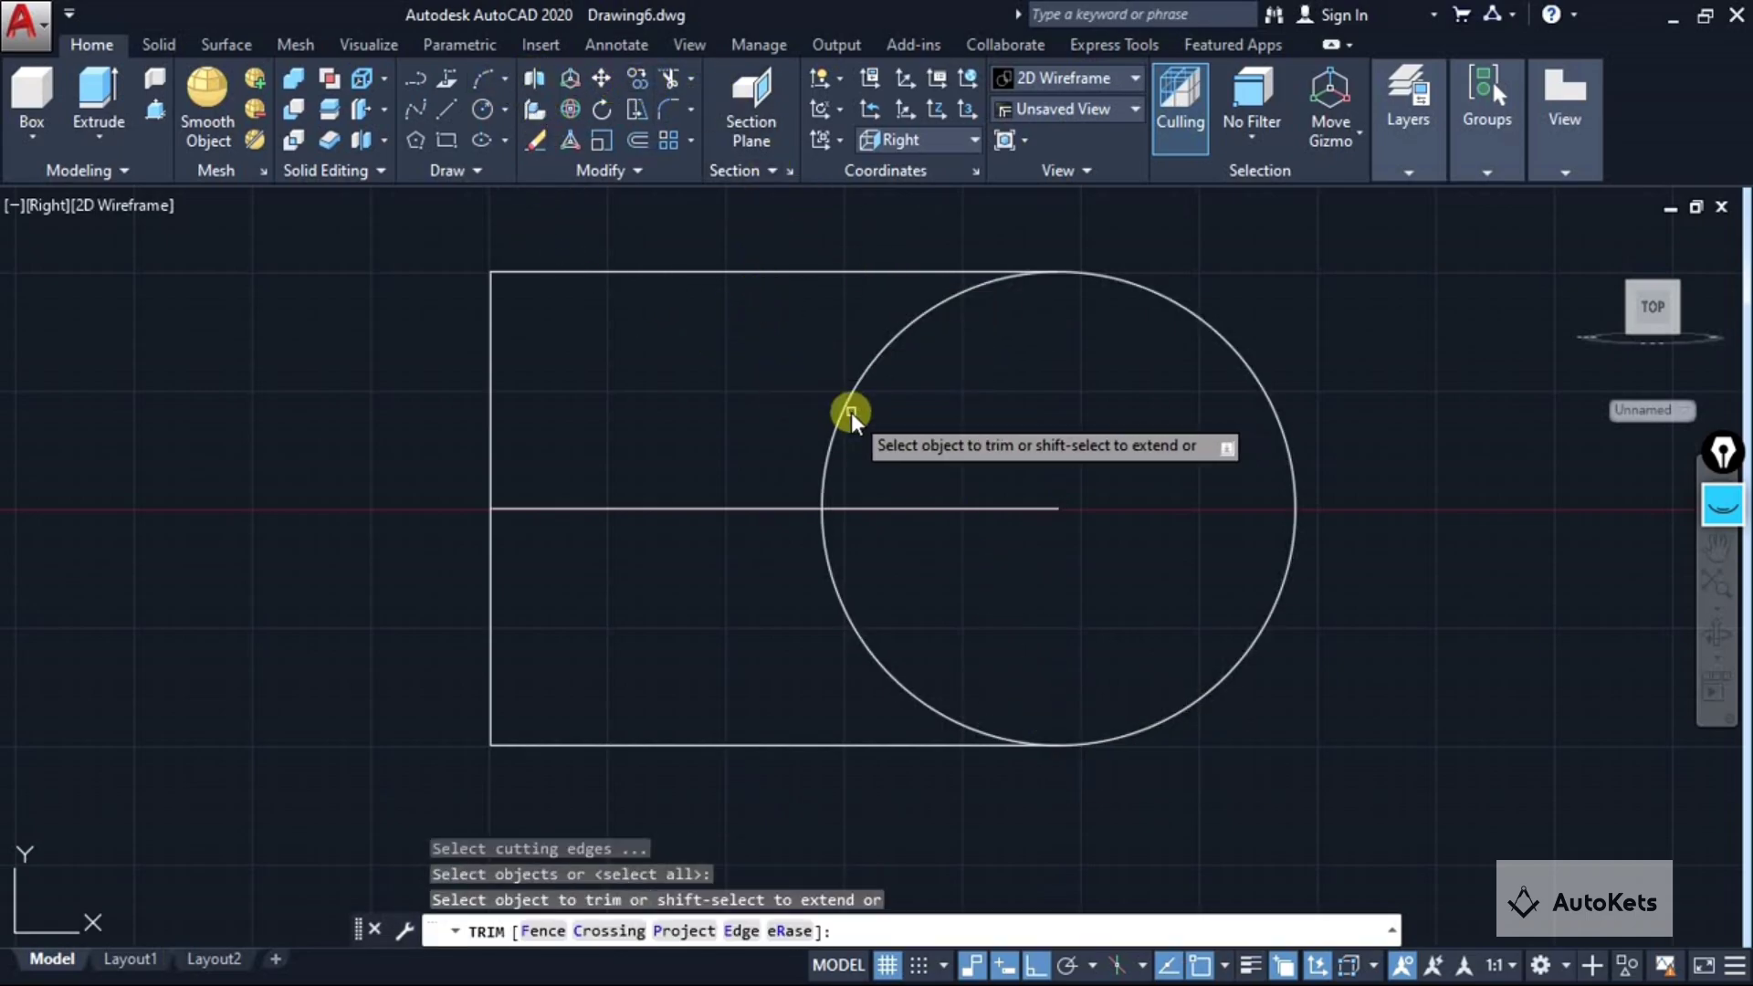
click(846, 412)
click(827, 579)
key(Escape)
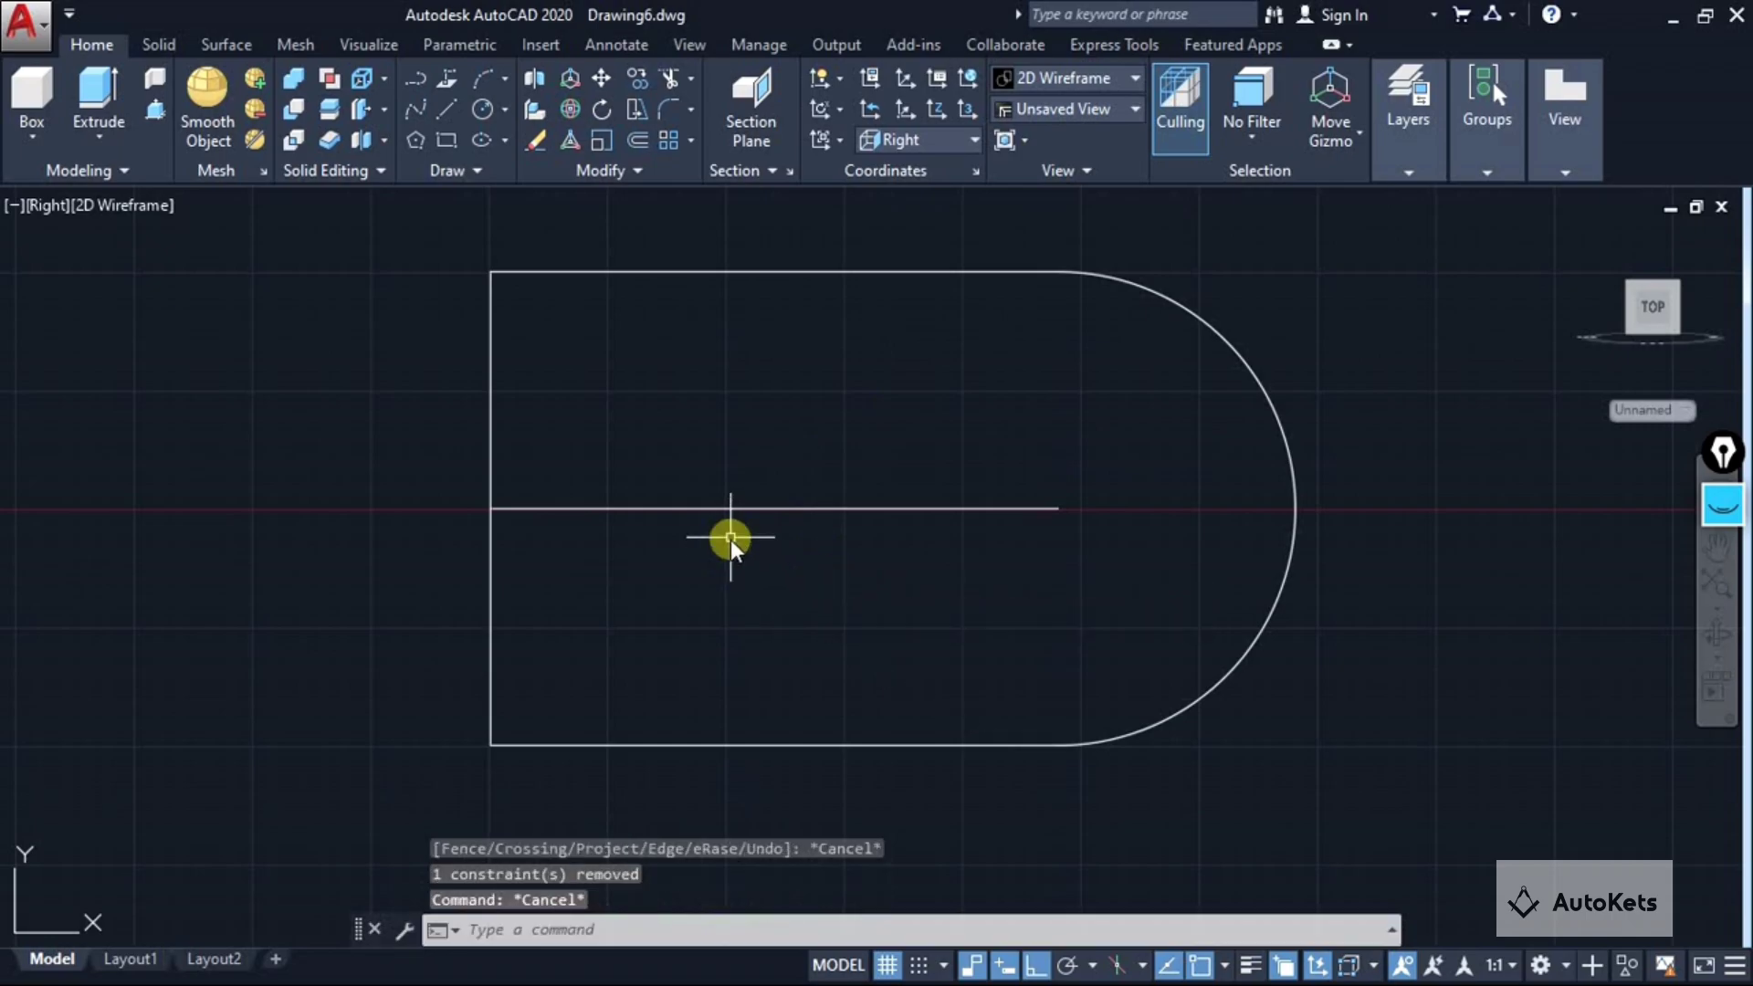
click(719, 508)
key(Delete)
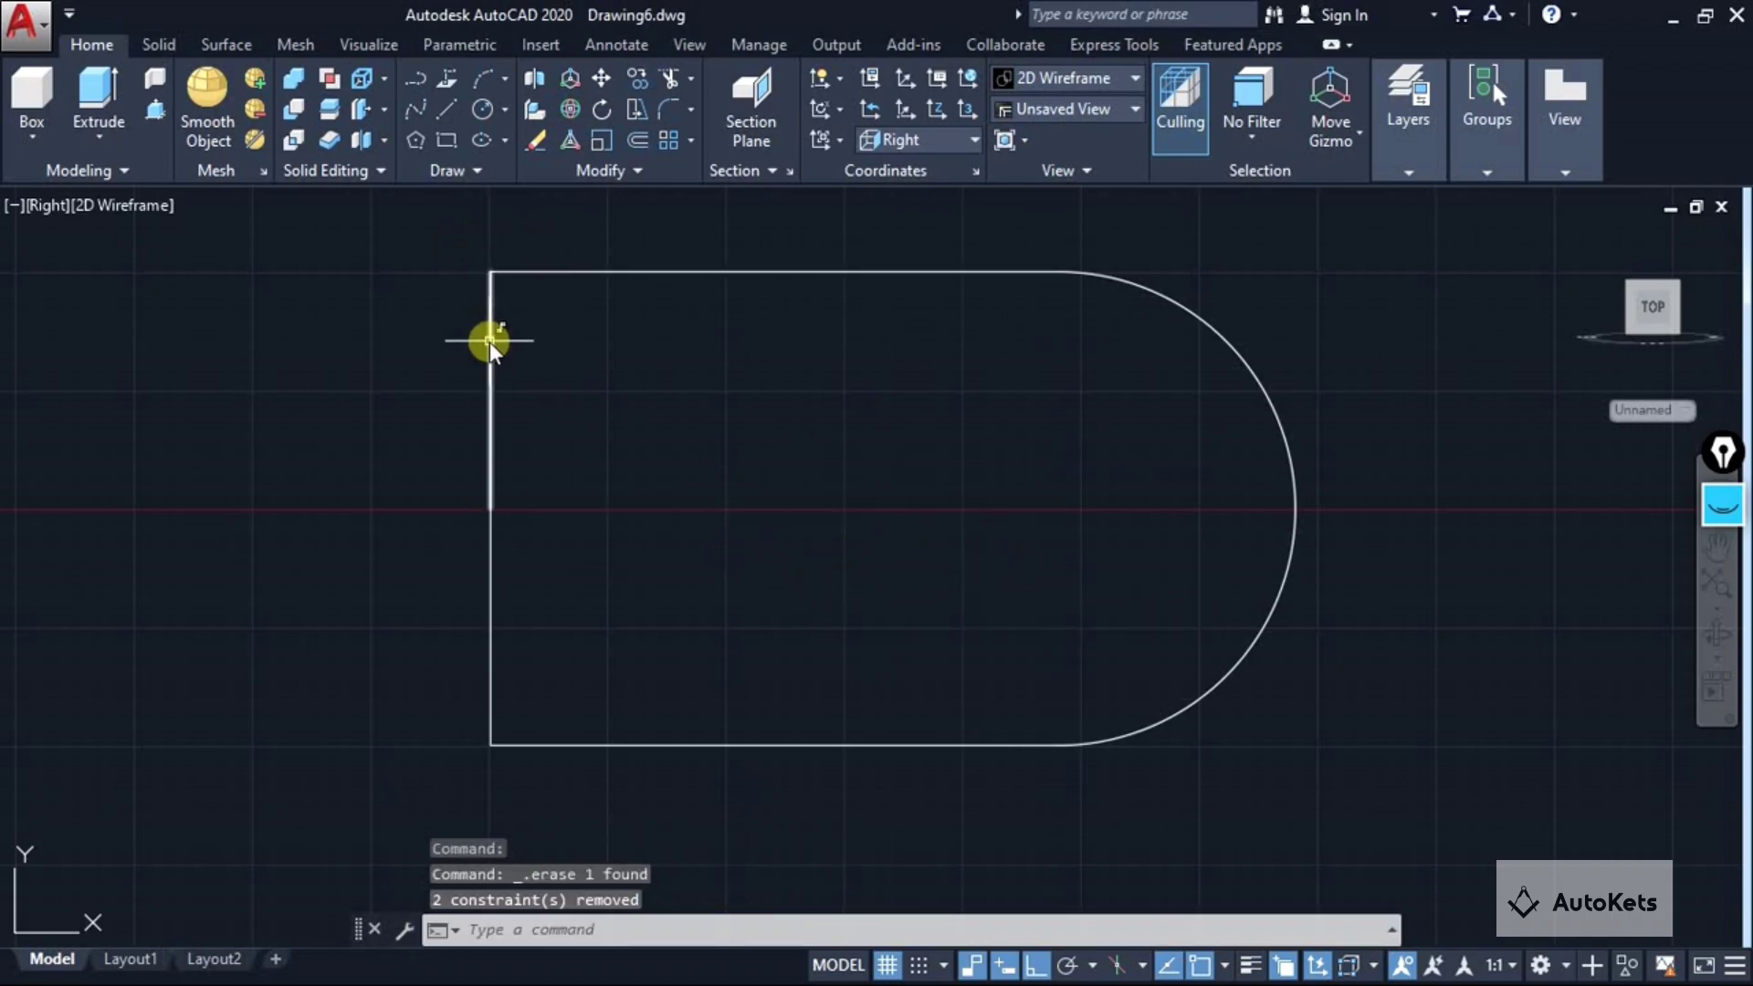
Join all the lines and the arc of the lug outline into one polyline.
click(437, 234)
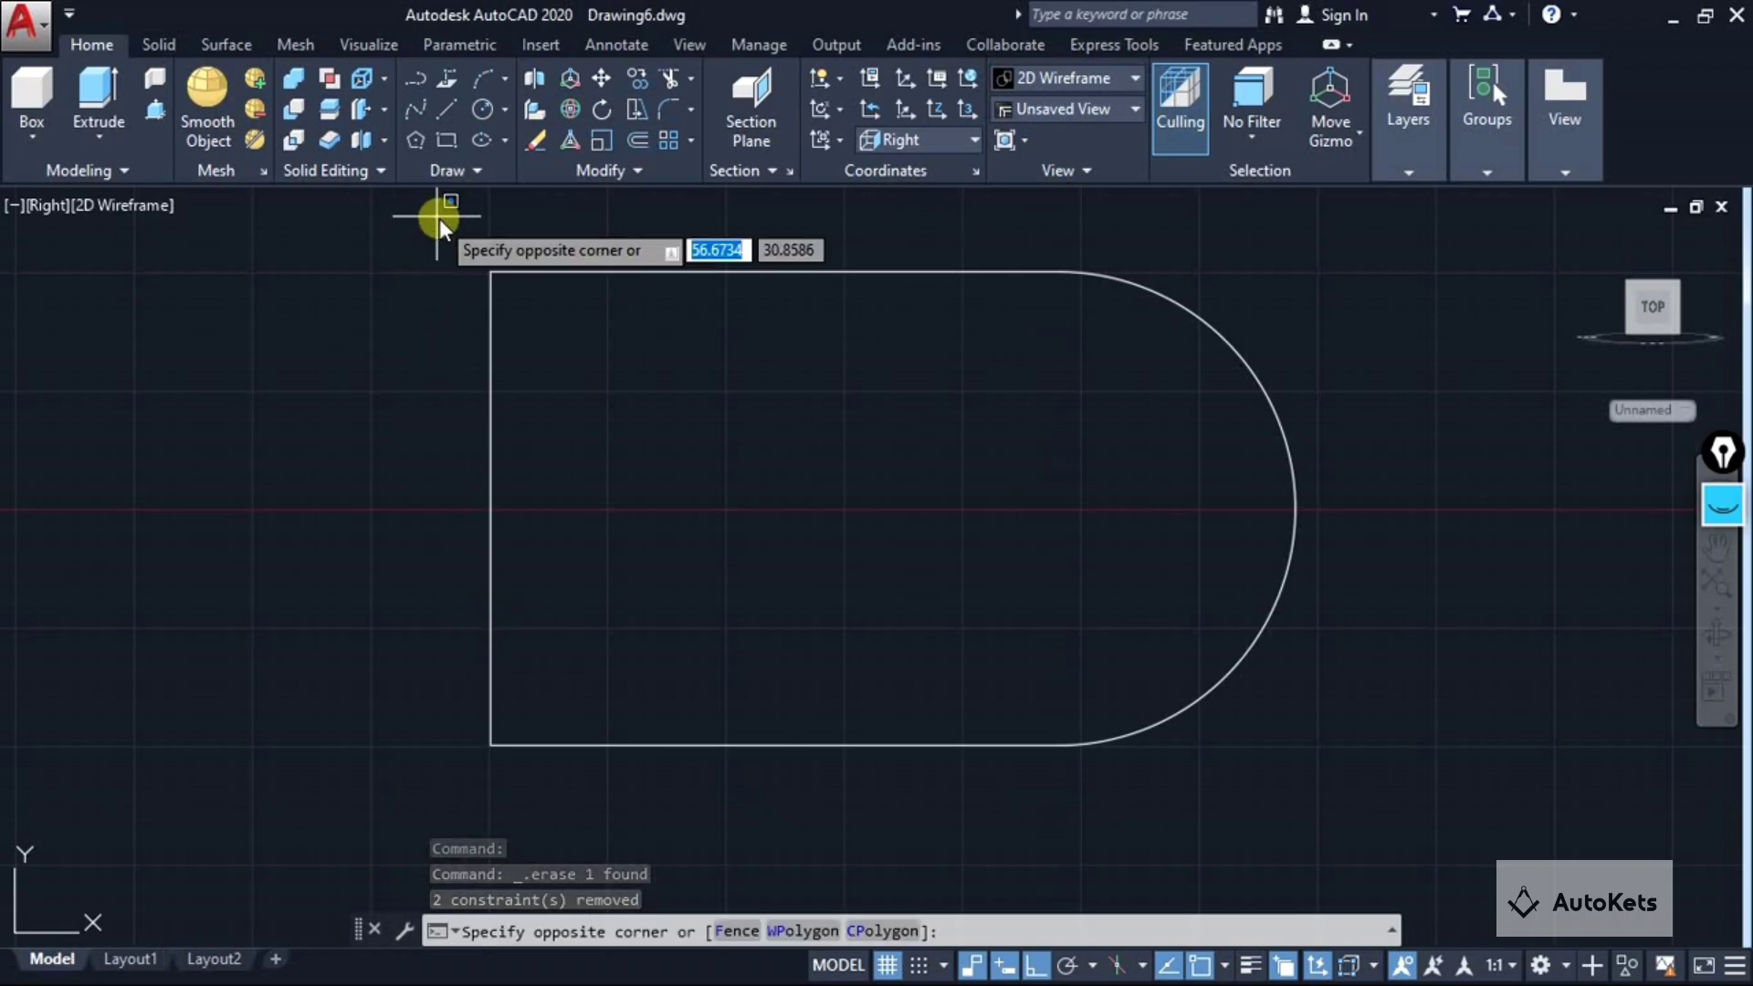
click(1416, 825)
click(764, 928)
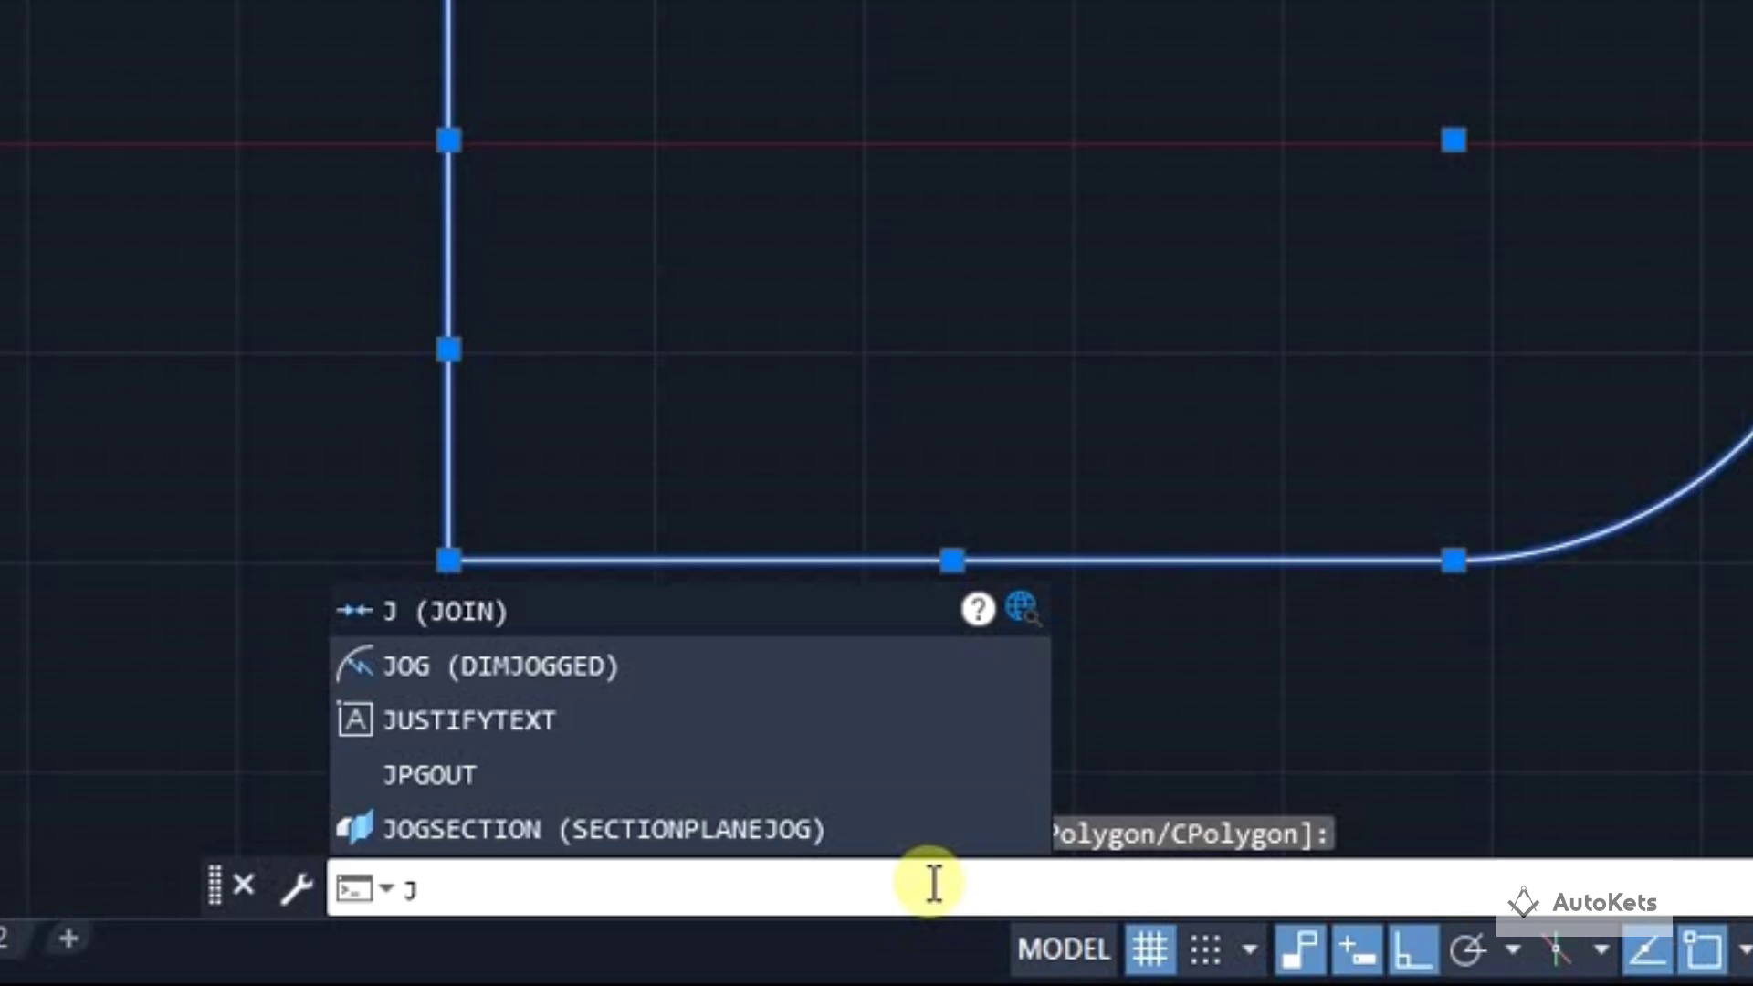
text(j)
key(Return)
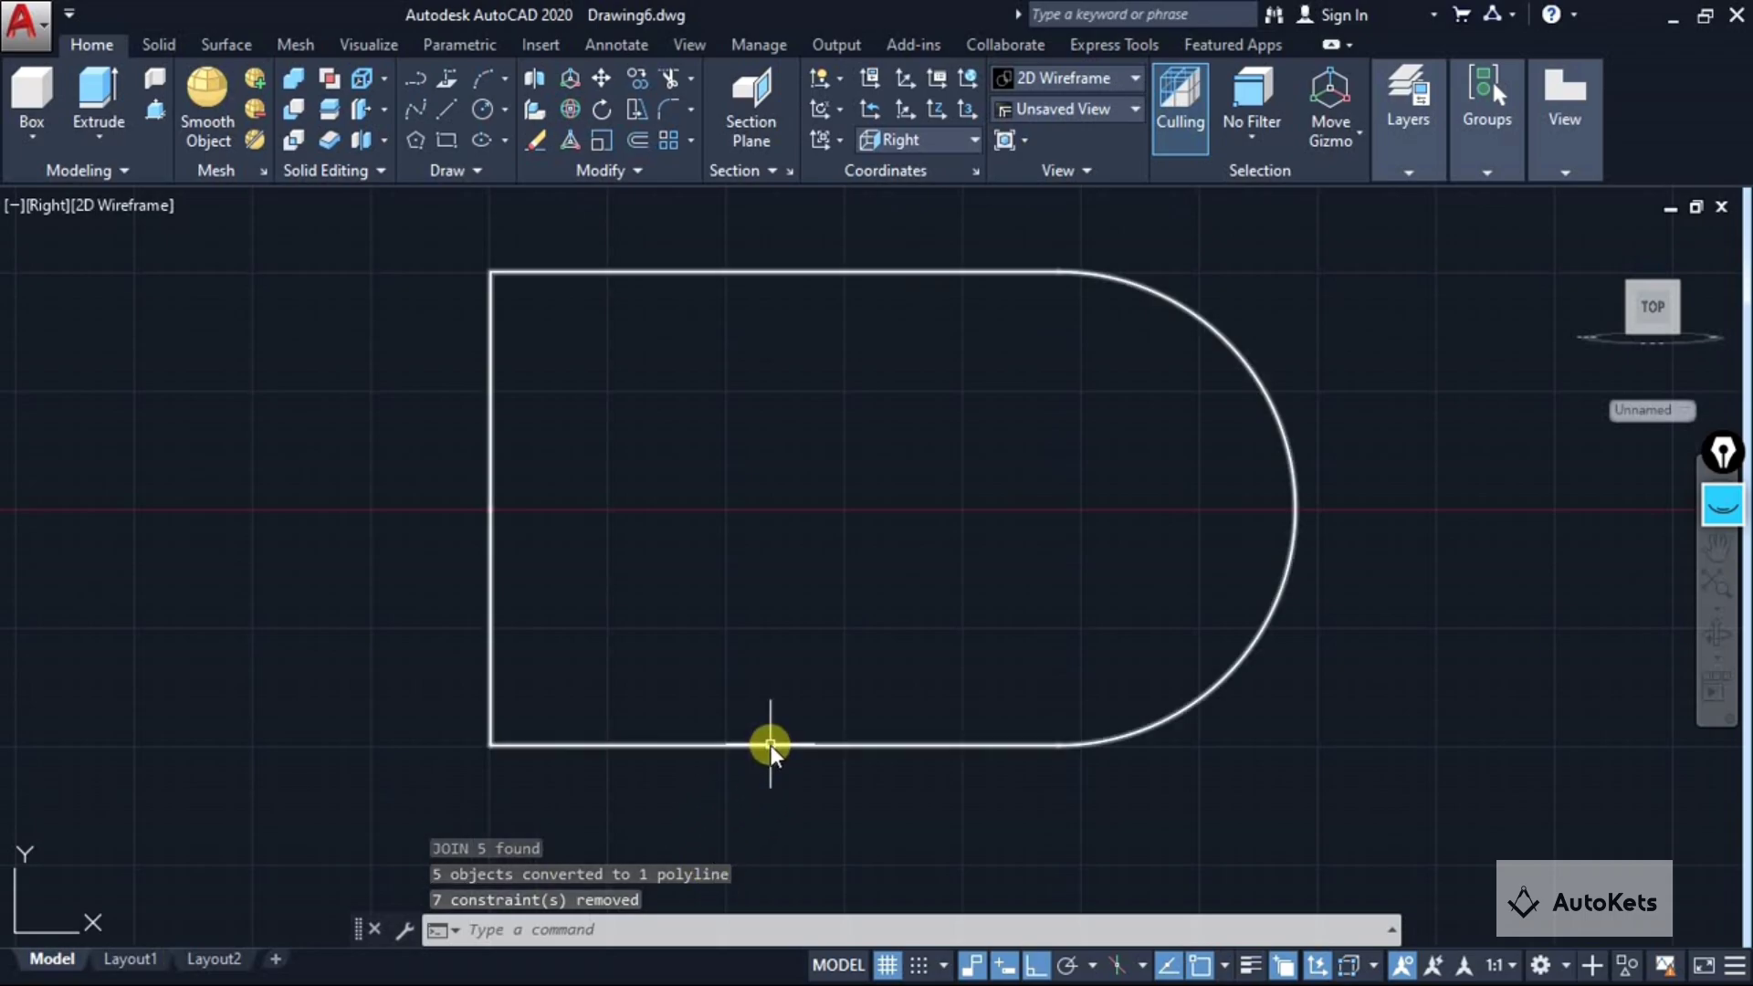
shift+middle_drag(966, 648, 896, 536)
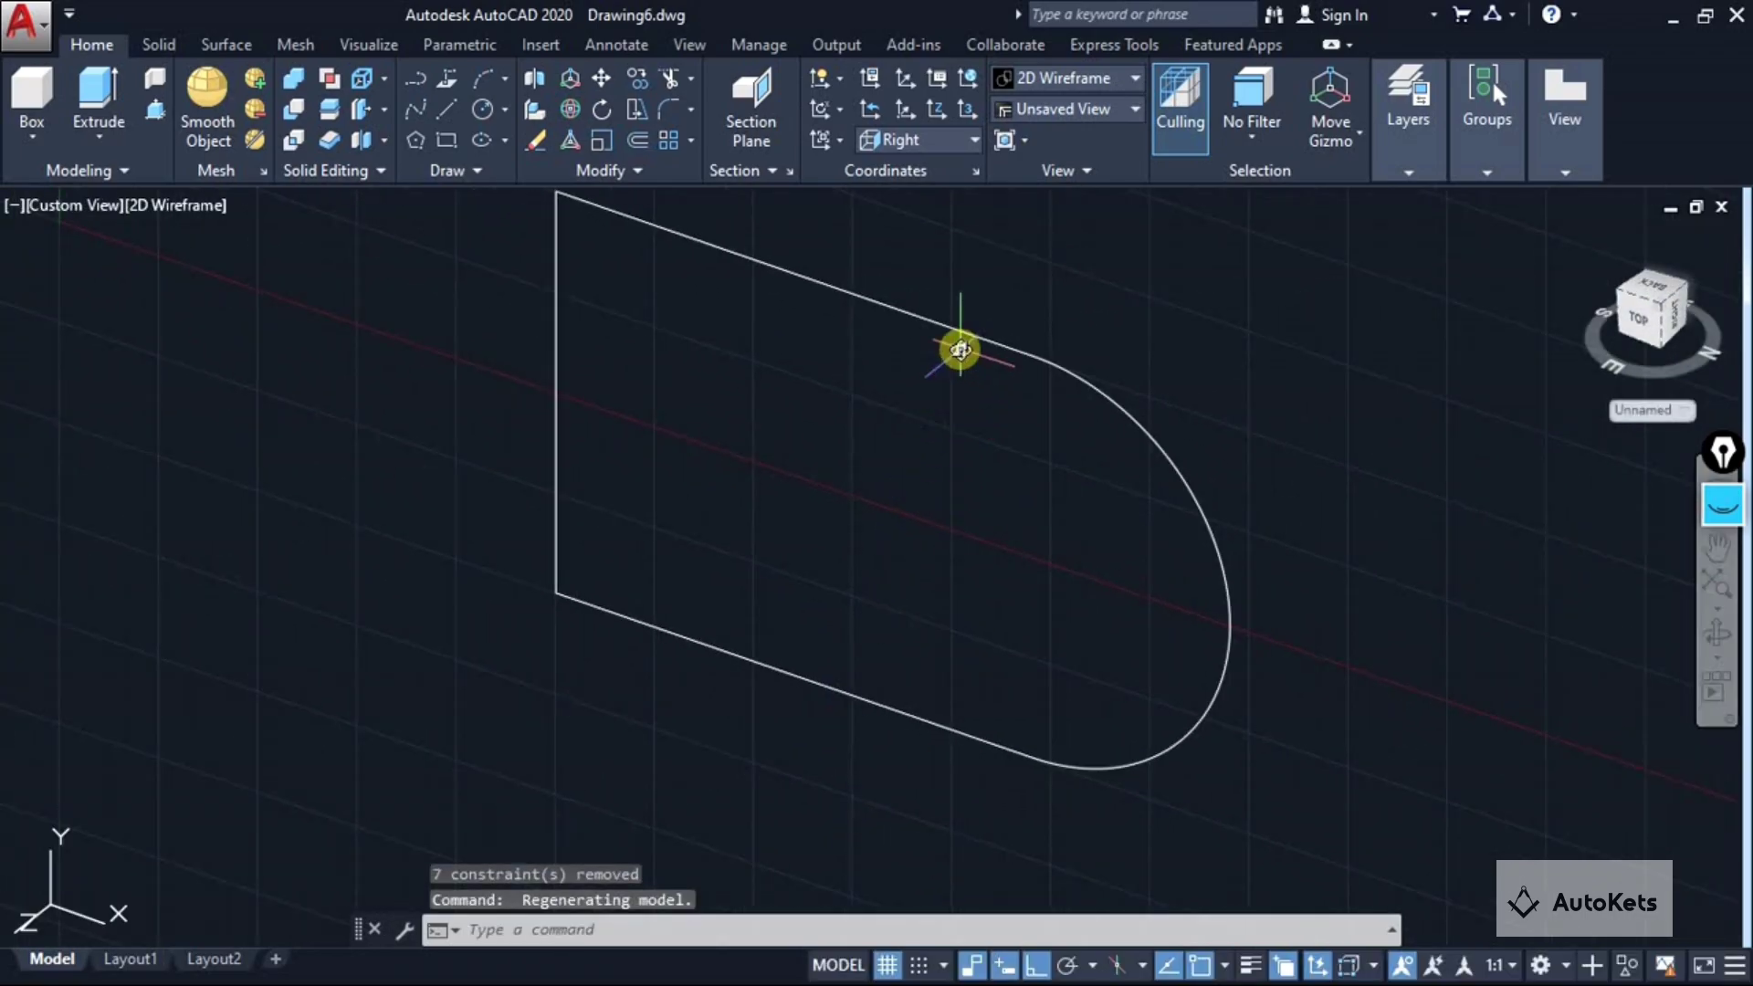
Turn off the drawing grid and consult the 2D reference image for the lug's thickness.
scroll(955, 401, down, 2)
click(887, 965)
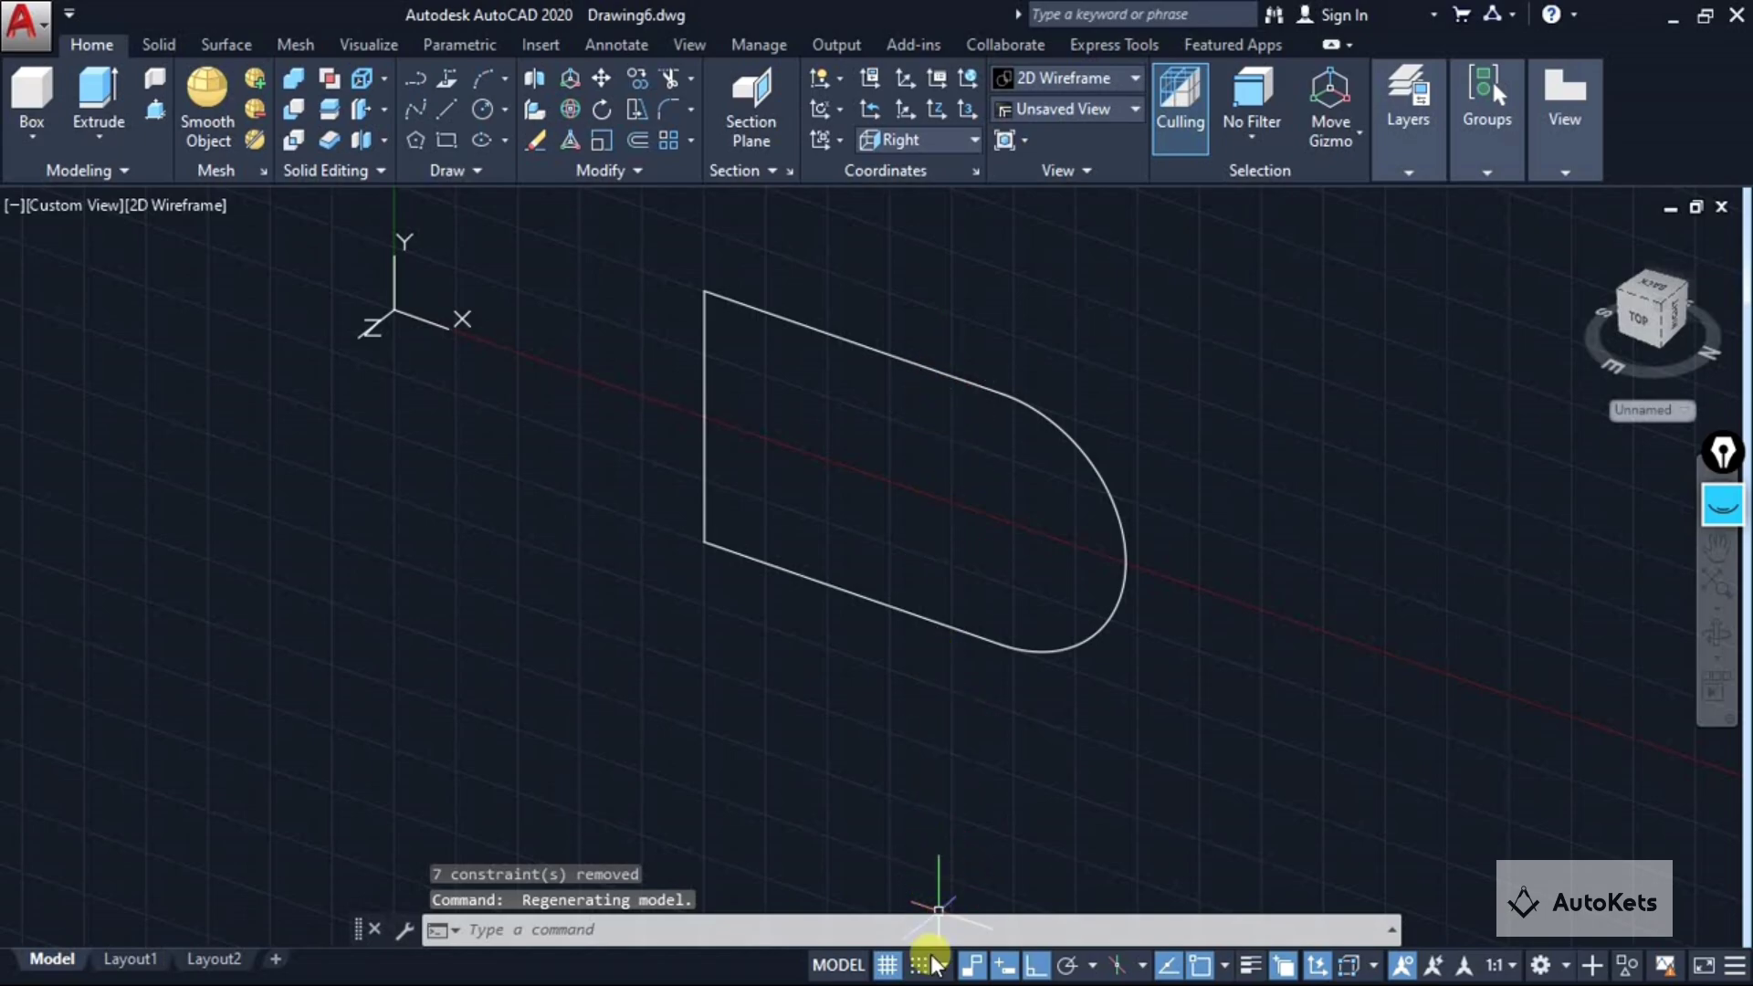
key(alt+Tab)
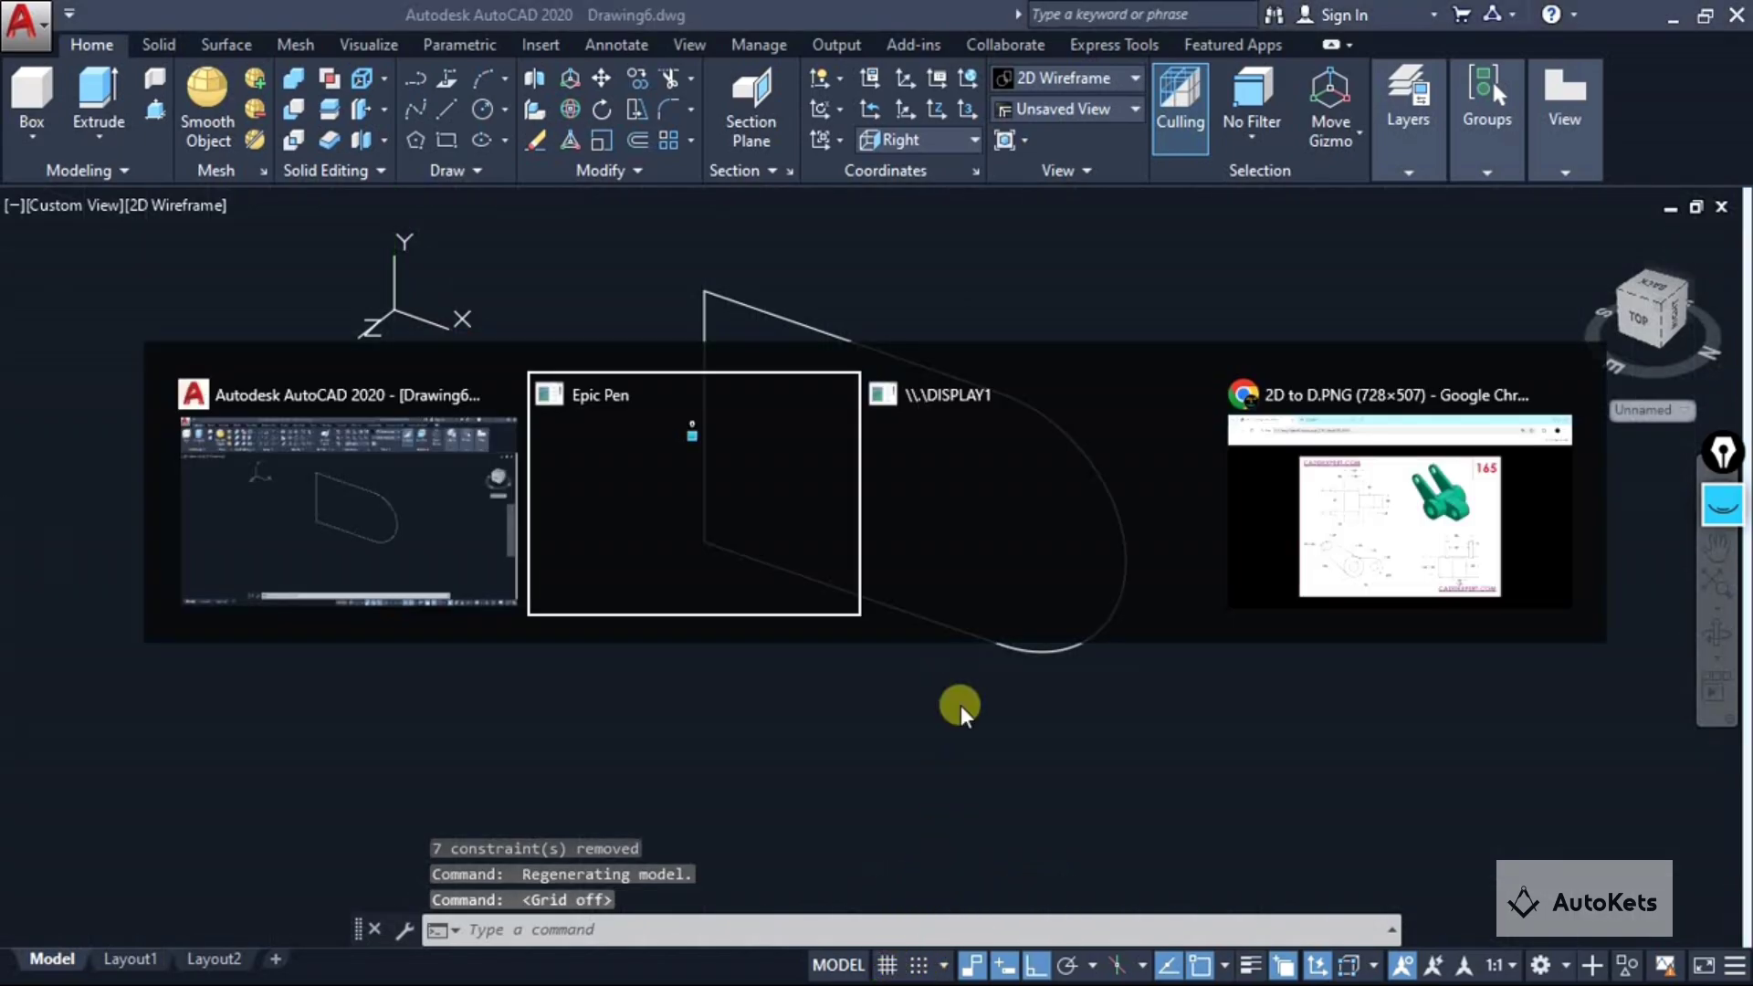
click(1314, 502)
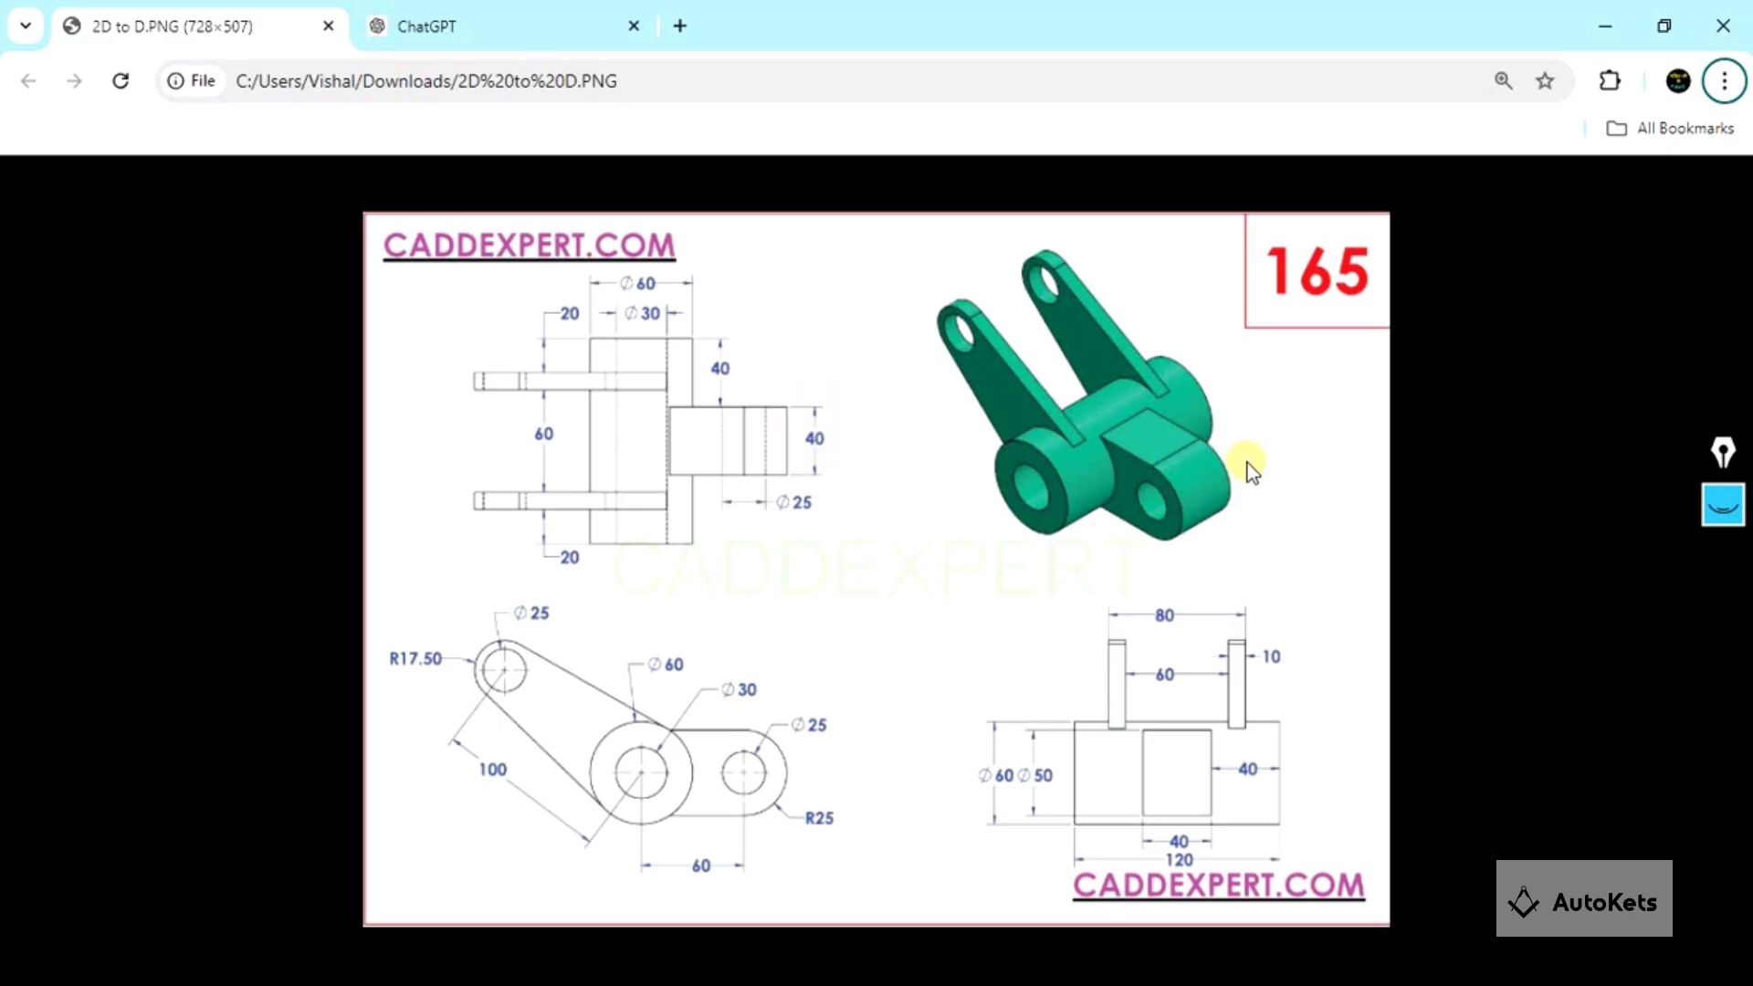
key(alt+Tab)
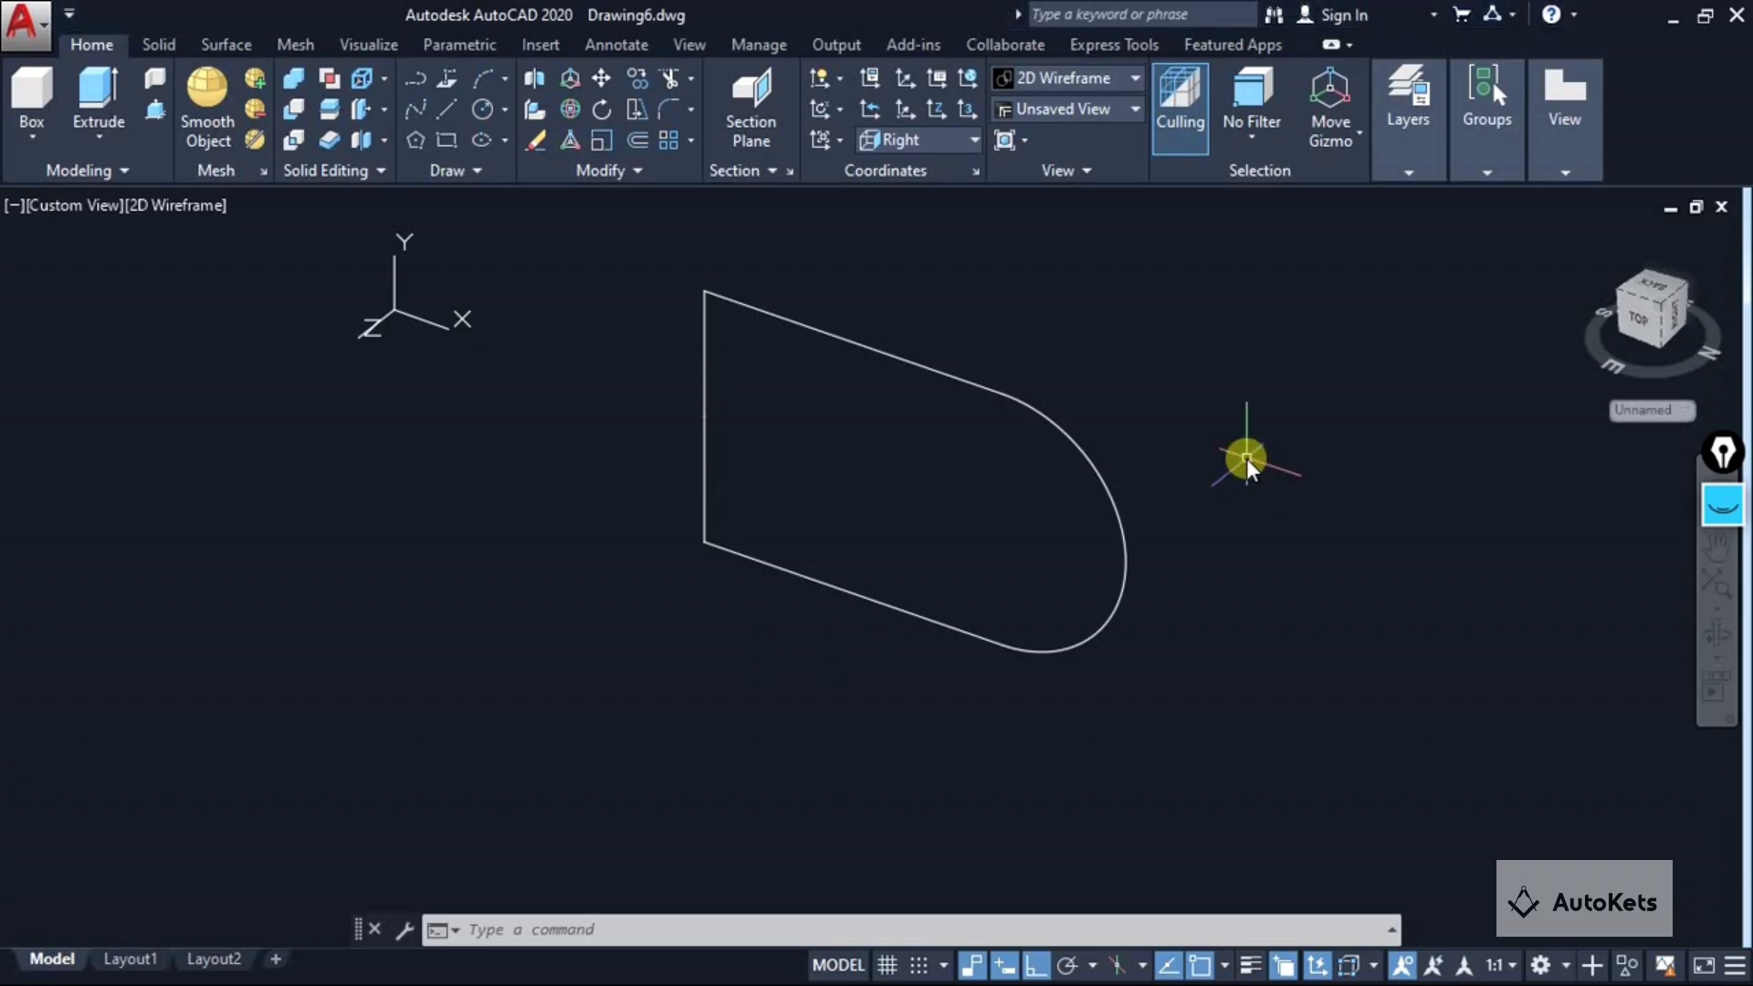
Presspull the closed lug outline 20 toward one side of its sketch plane.
click(153, 107)
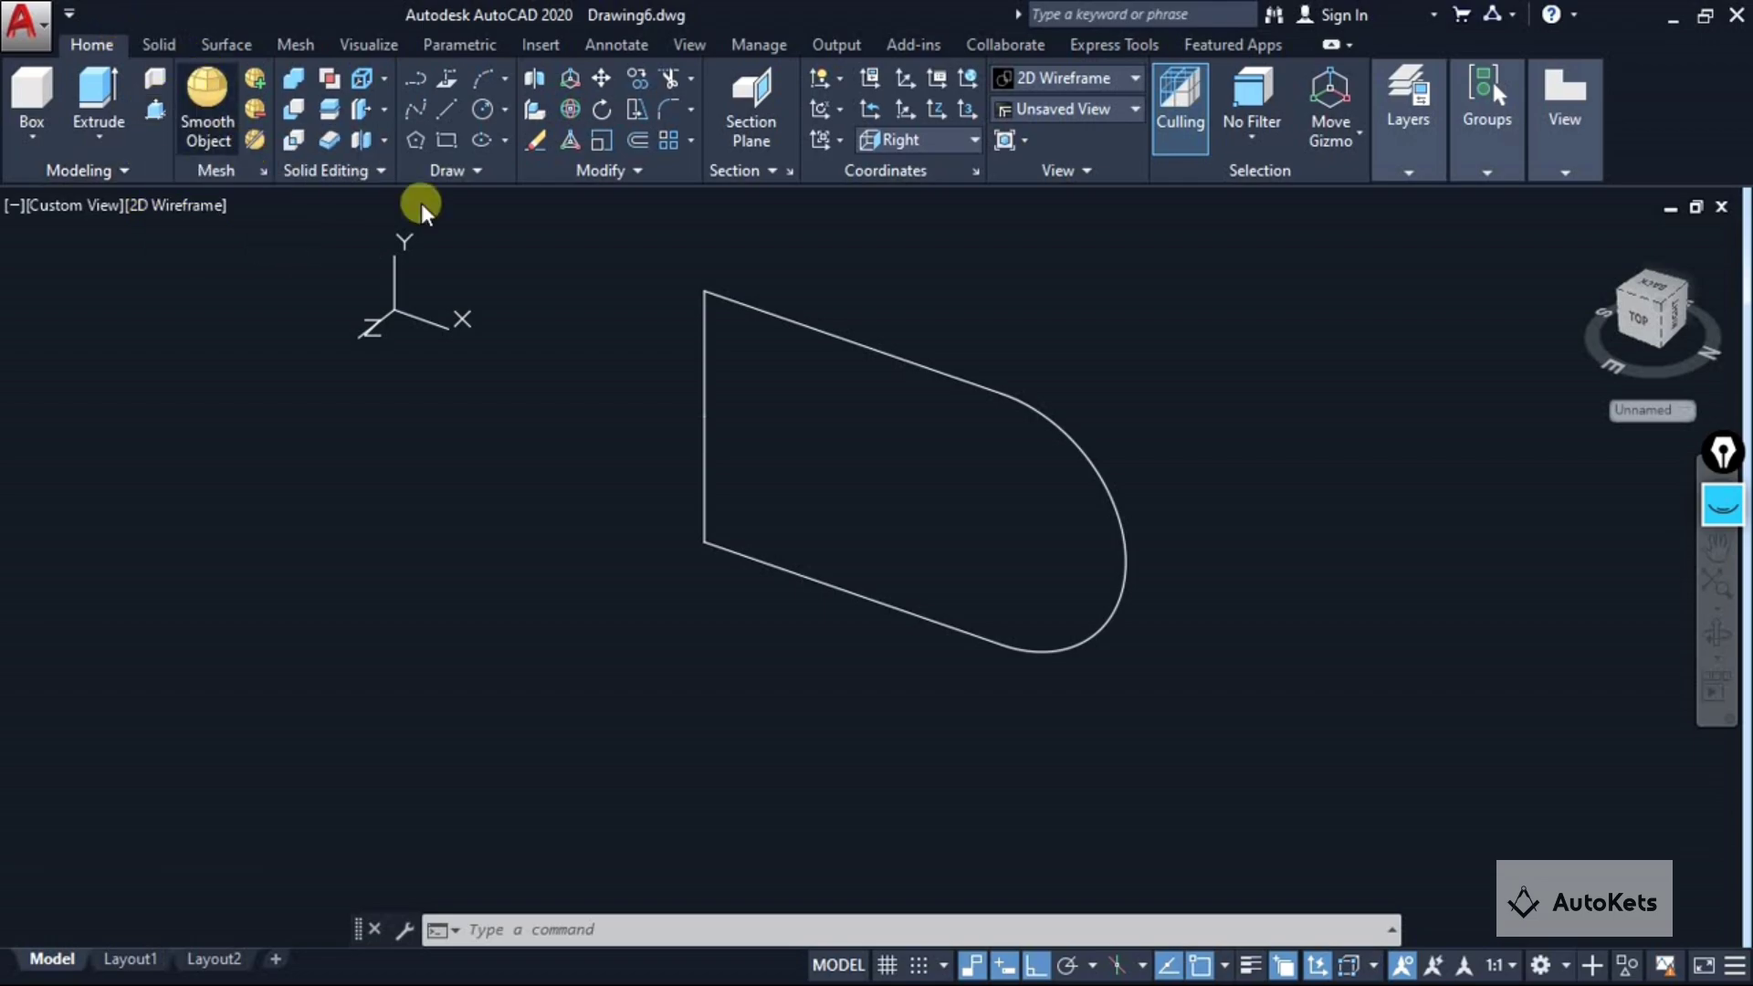
click(813, 333)
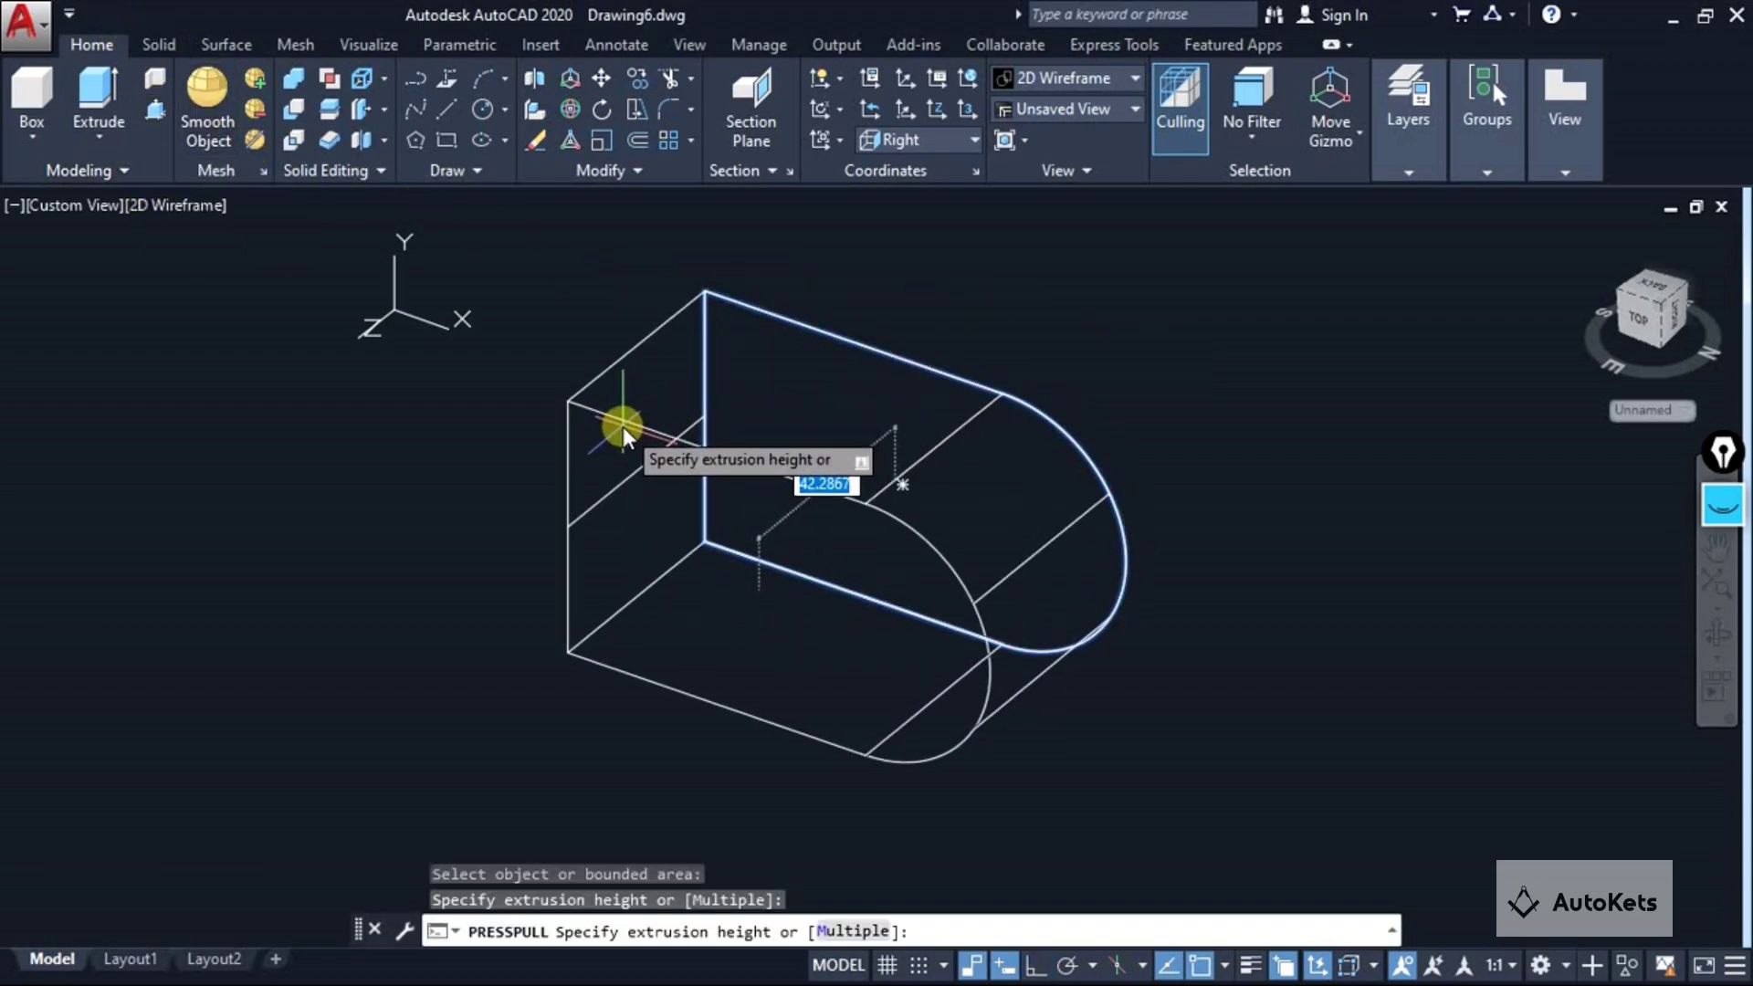
text(20)
key(Return)
Presspull the same lug outline 20 toward the opposite side so the lug is symmetric about its sketch plane.
shift+middle_drag(895, 672, 958, 462)
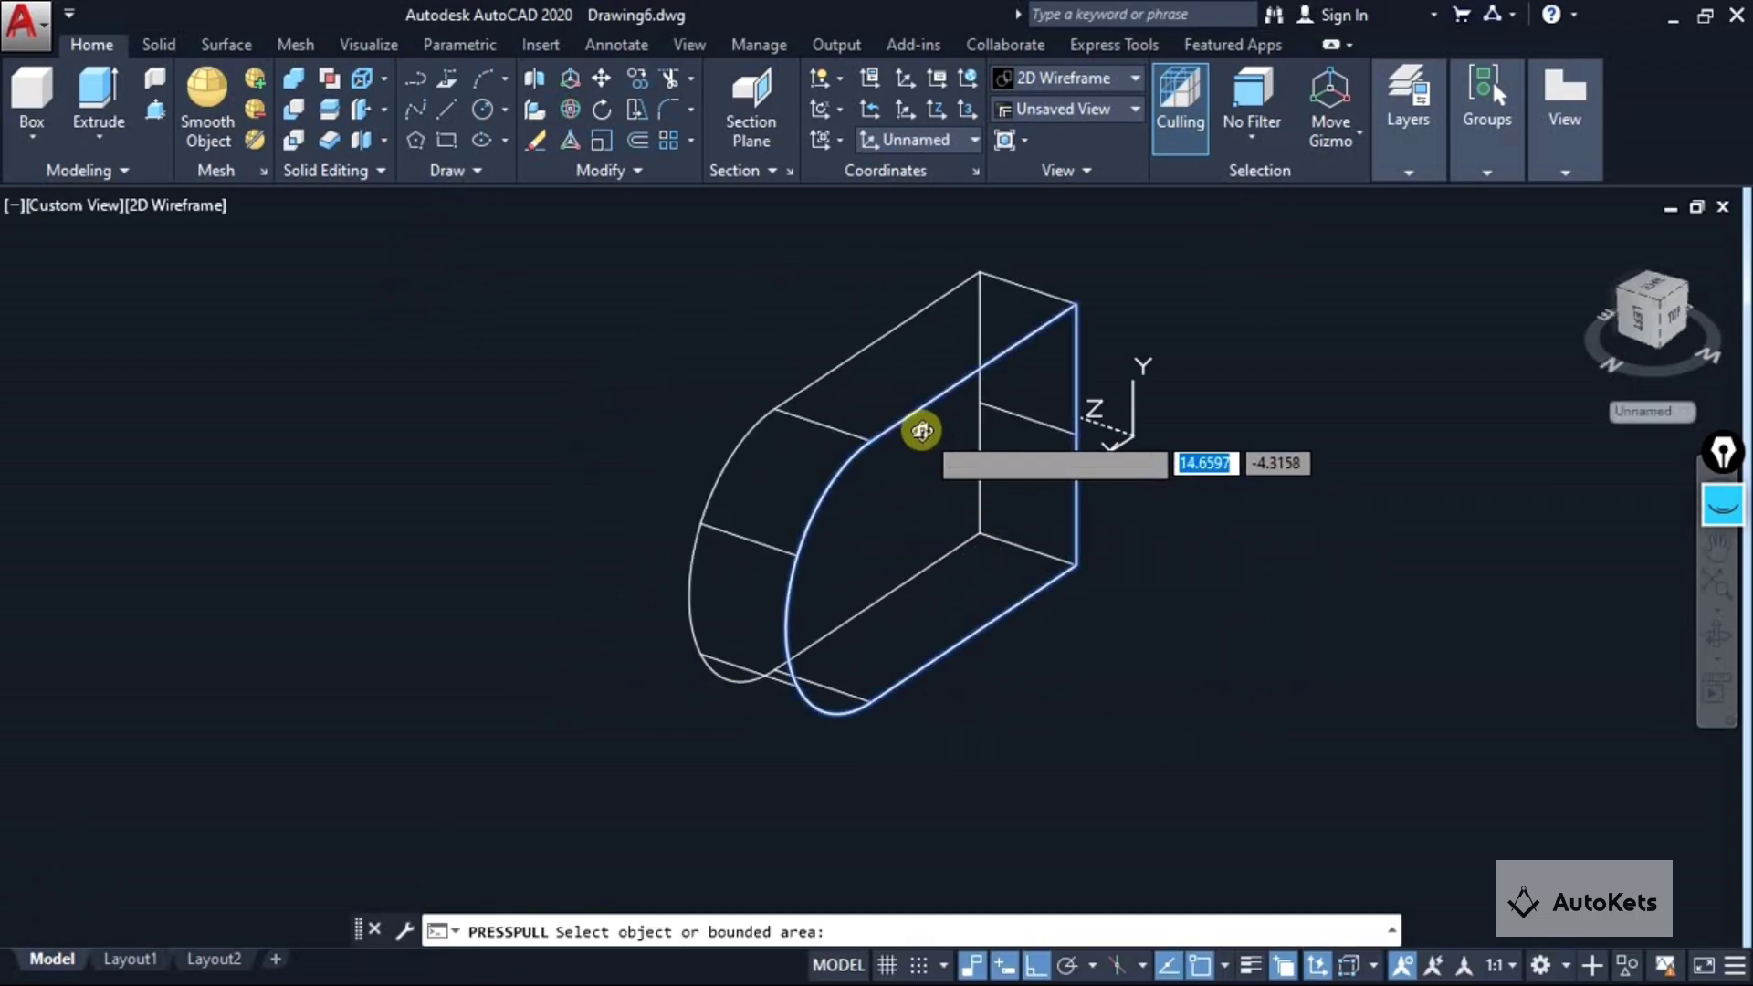
click(921, 431)
text(2)
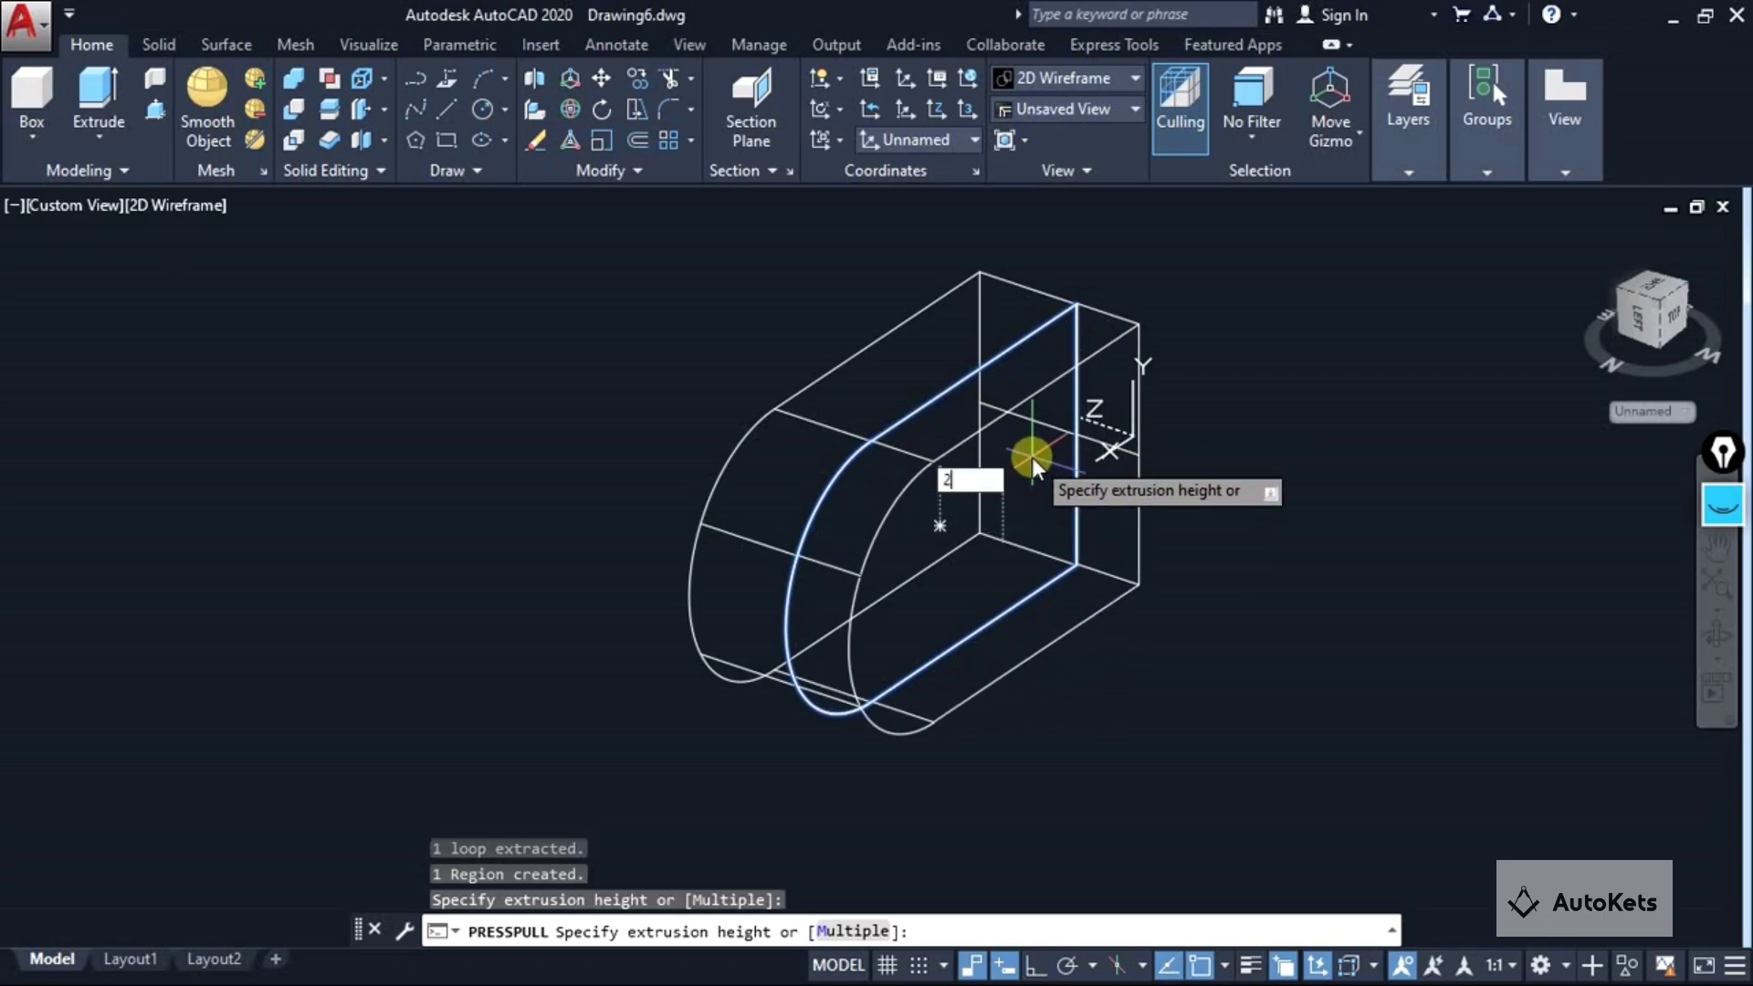
text(0)
key(Return)
Inspect the extruded lug from an angled view in the Realistic visual style.
shift+middle_drag(568, 662, 923, 685)
key(Escape)
click(151, 203)
click(196, 348)
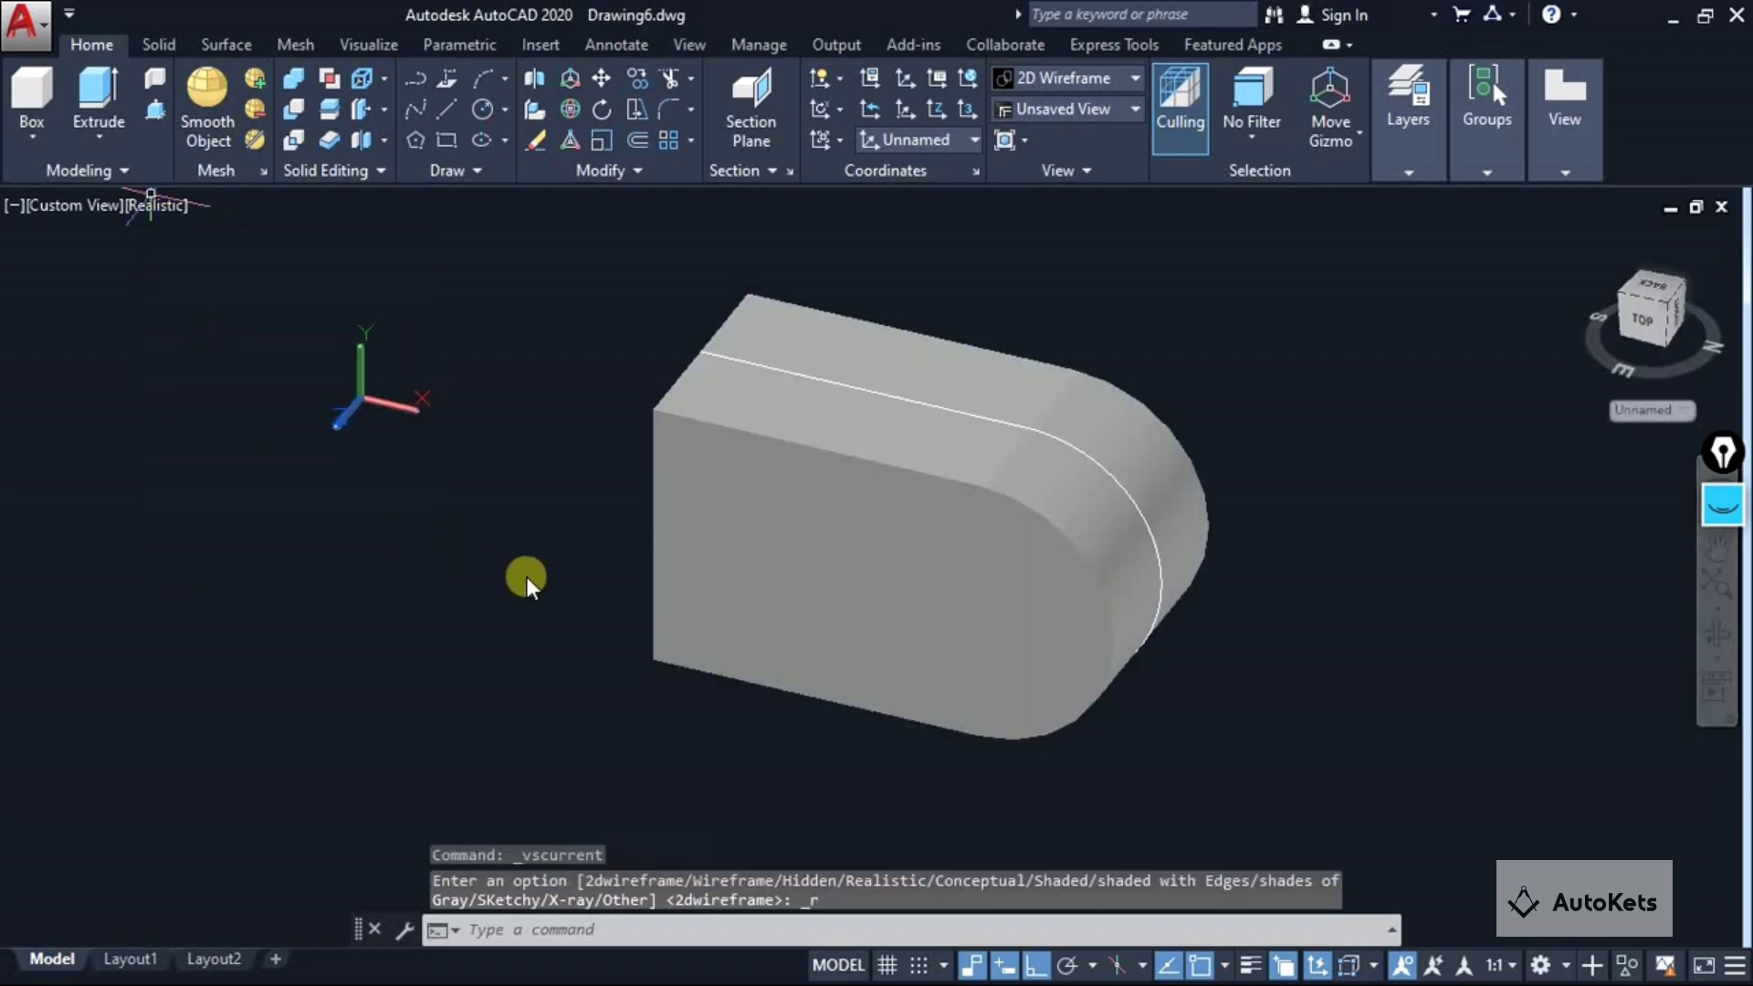
click(775, 607)
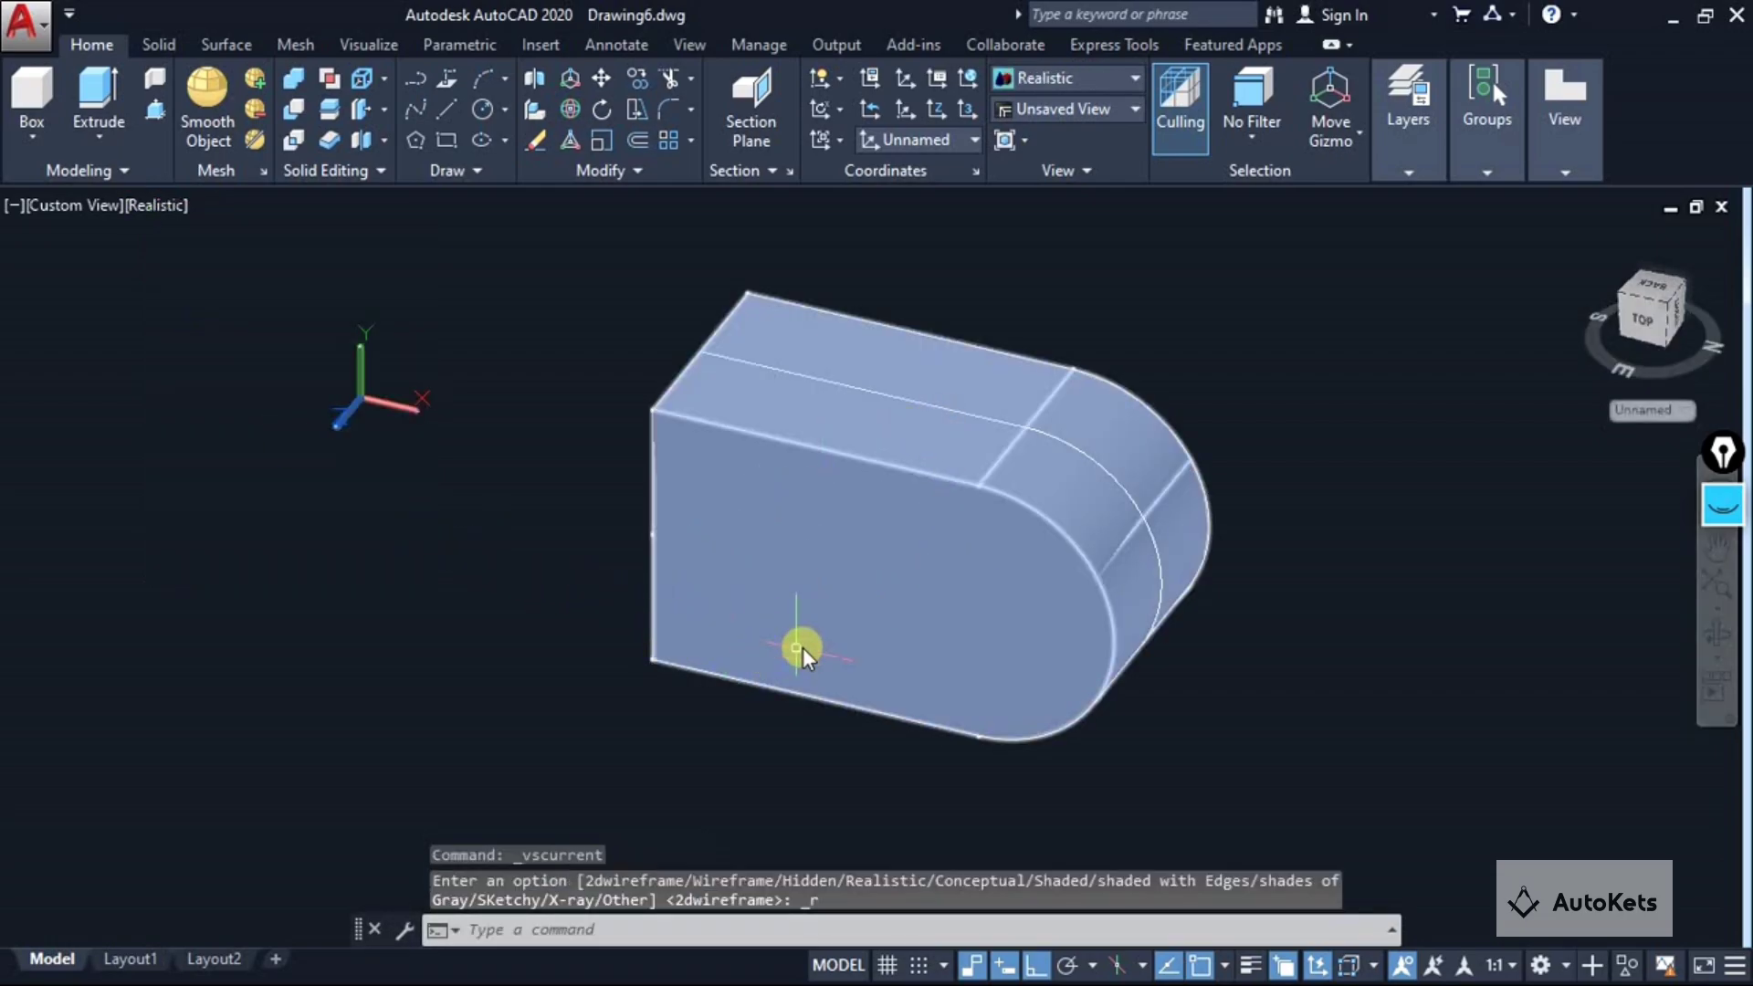
key(Escape)
Set the viewport to the Right view and the 2D Wireframe visual style.
click(147, 206)
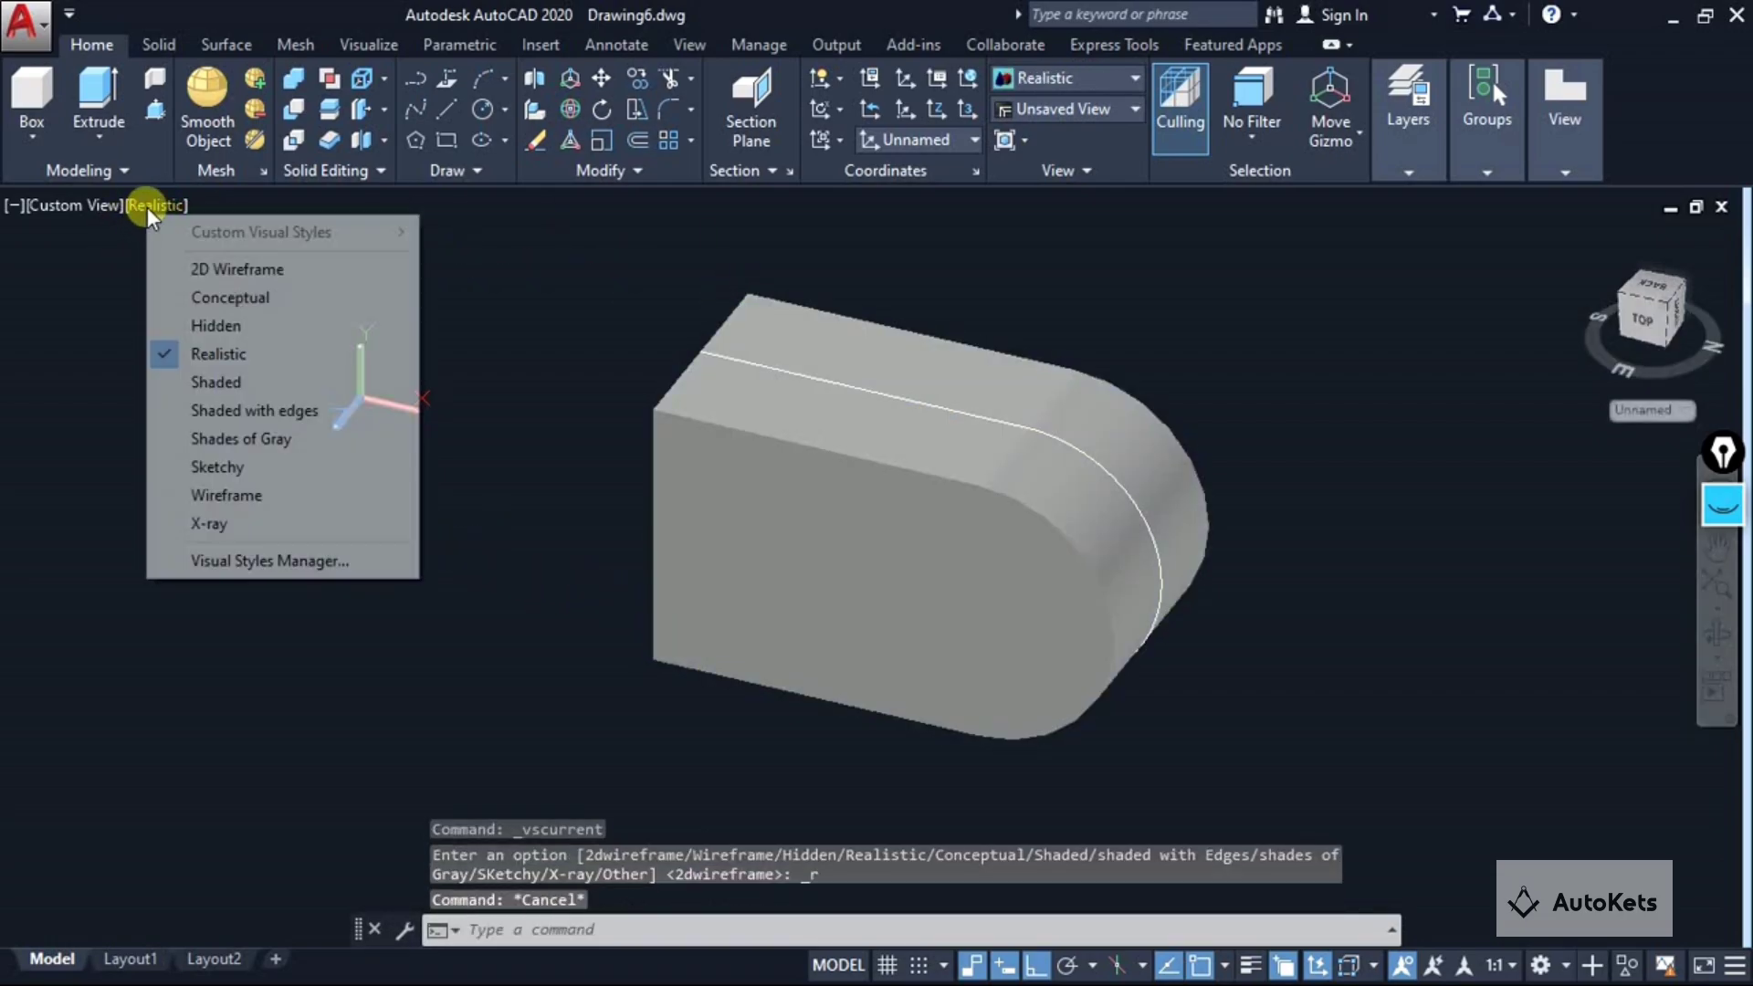
click(89, 201)
click(73, 205)
click(73, 206)
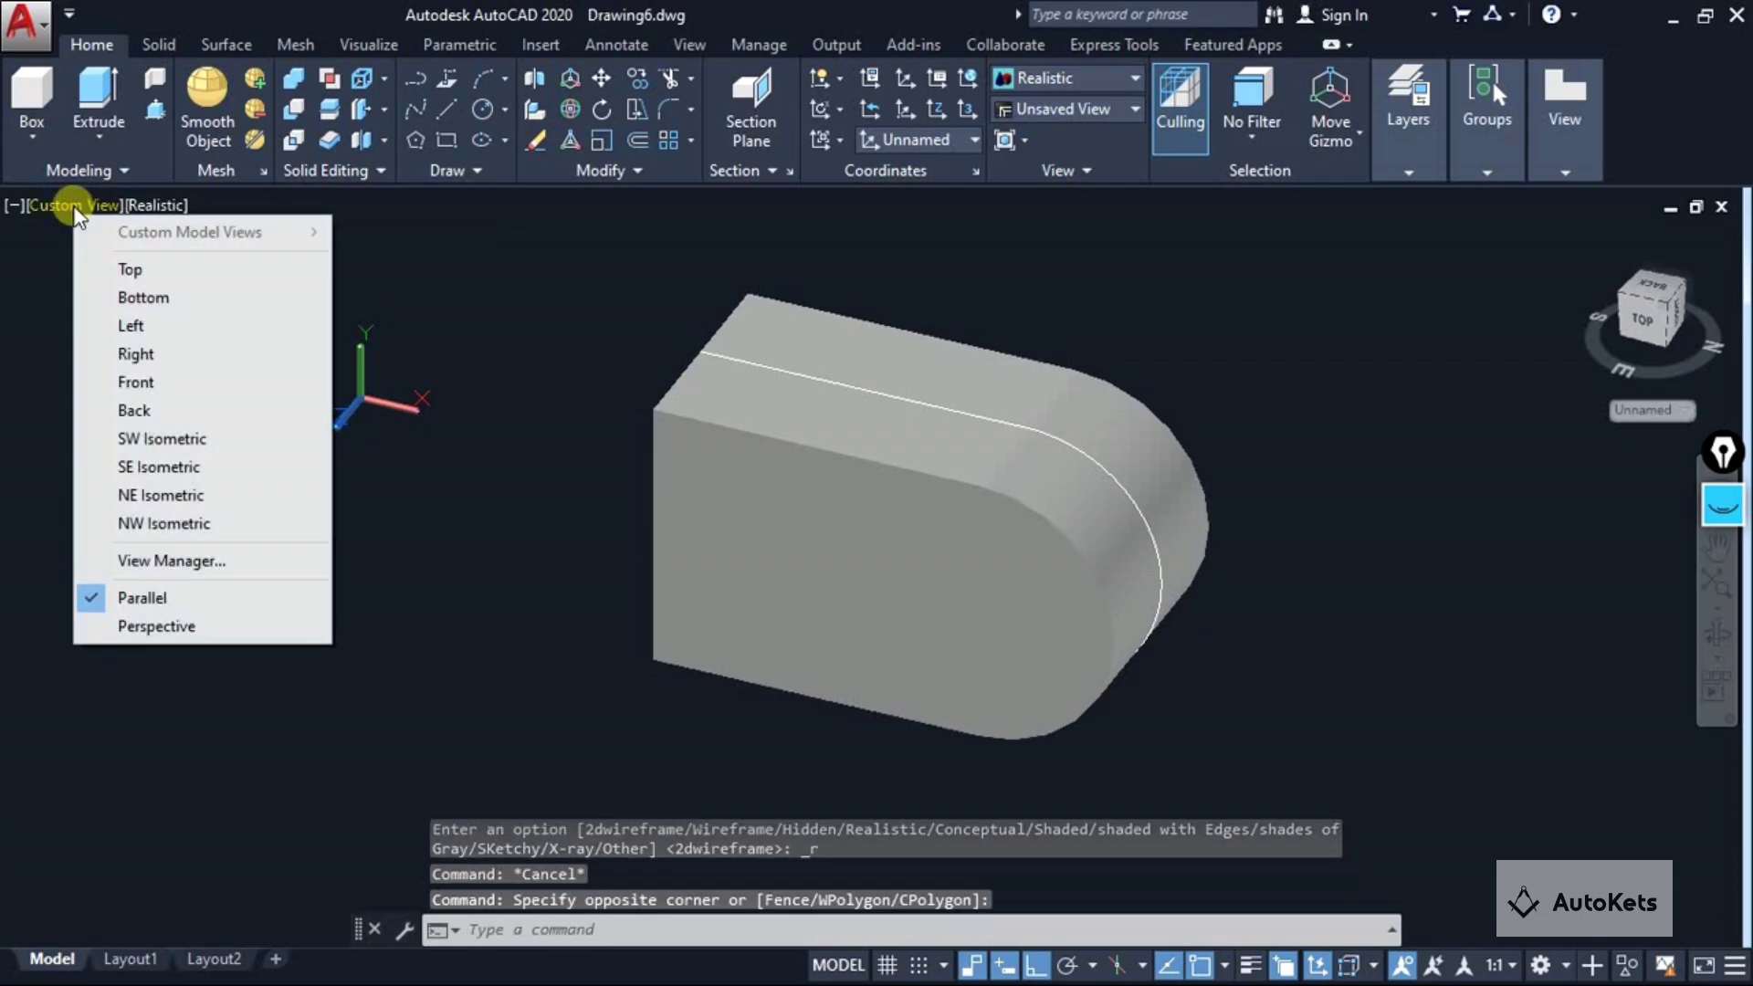
click(128, 356)
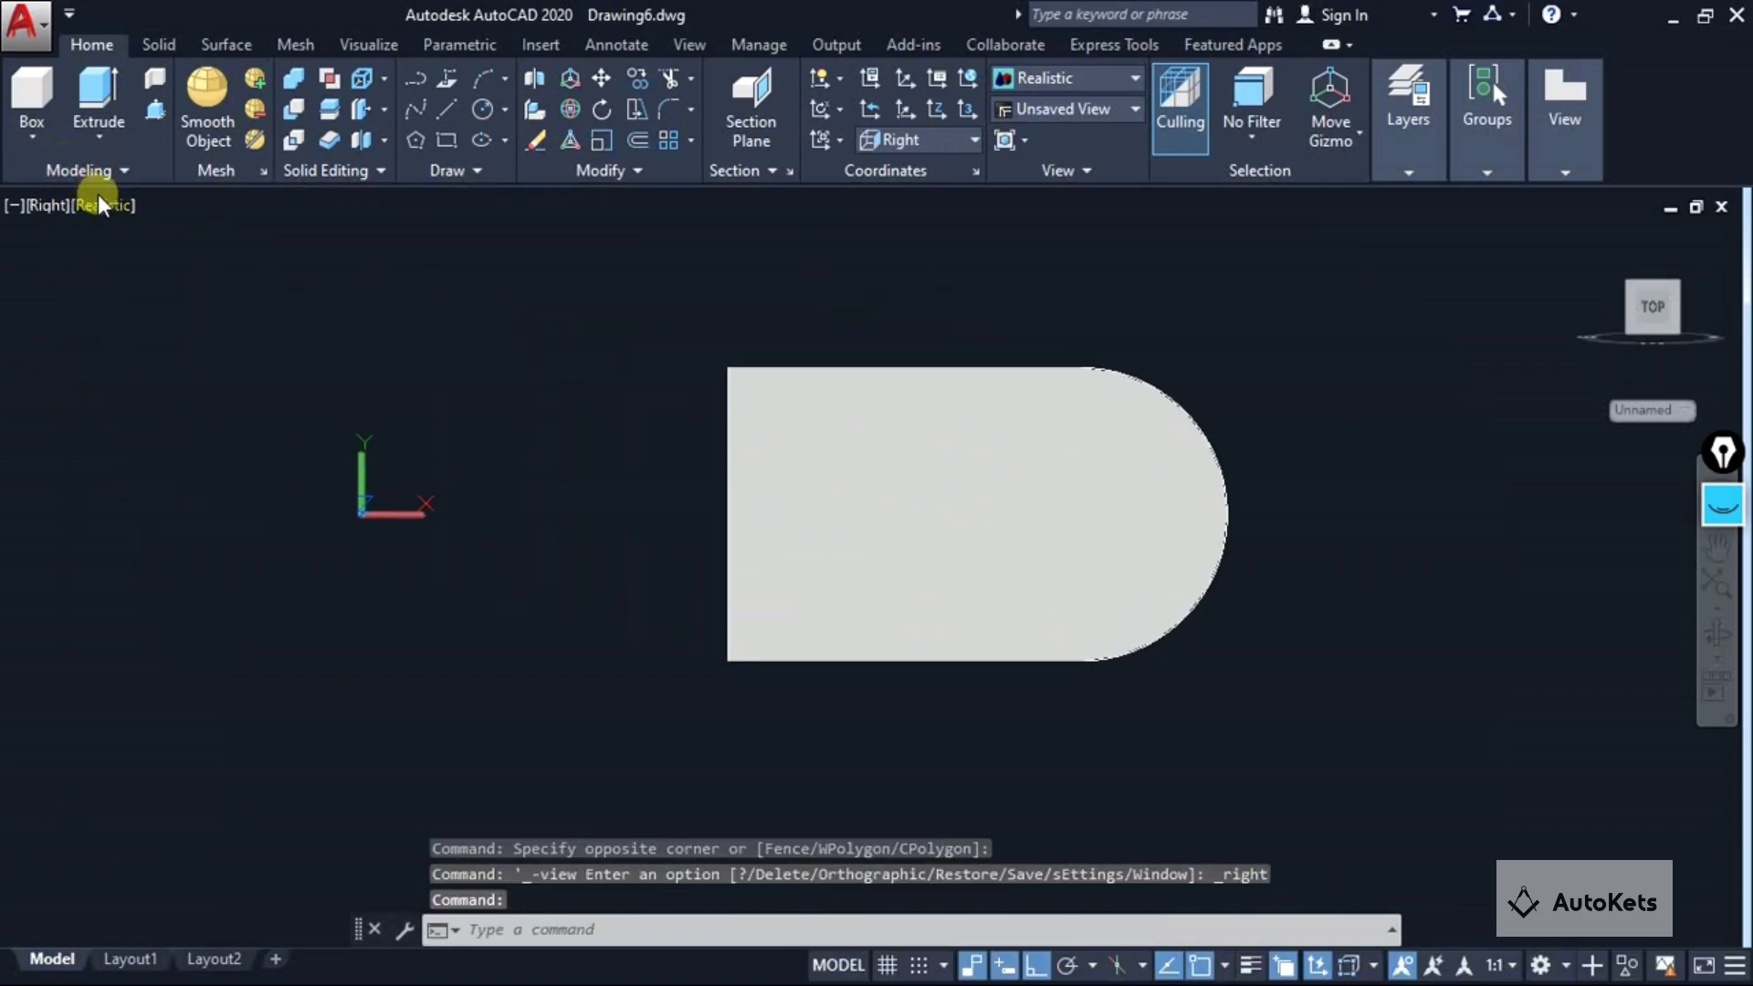
click(107, 202)
click(102, 265)
Check the boss diameter in the reference image and draw a 60-diameter circle centred on the midpoint of the lug's straight edge.
key(alt+Tab)
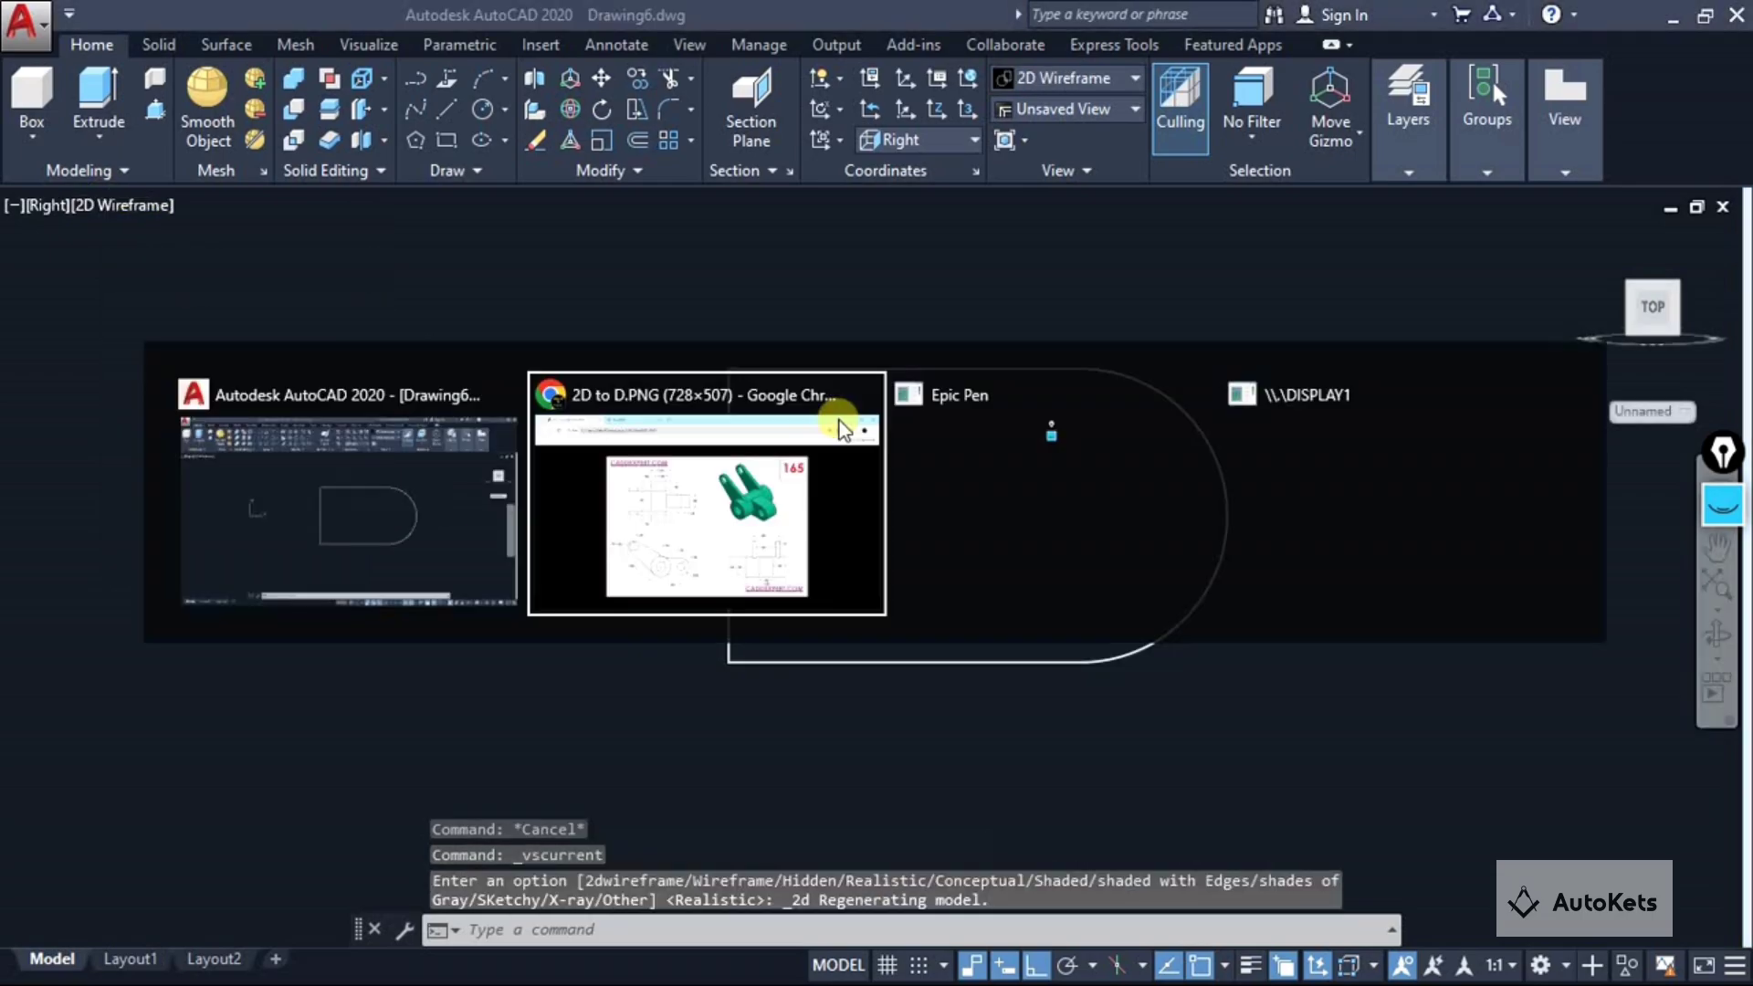
click(840, 429)
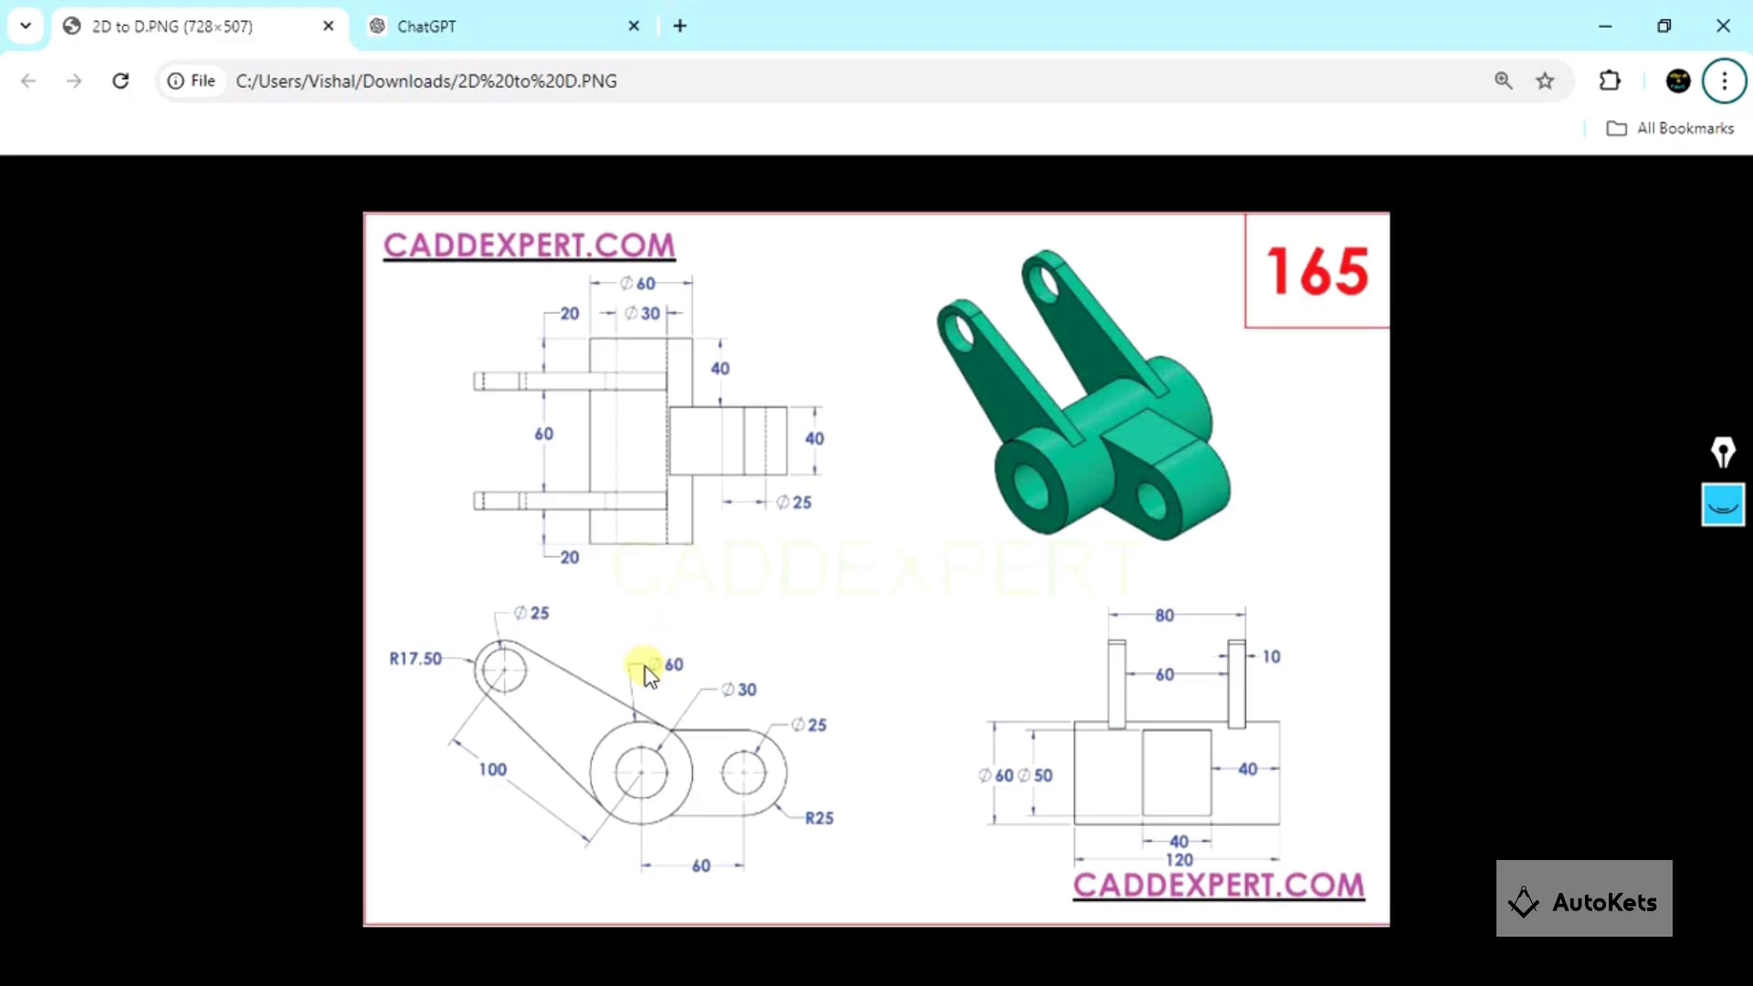
key(alt+Tab)
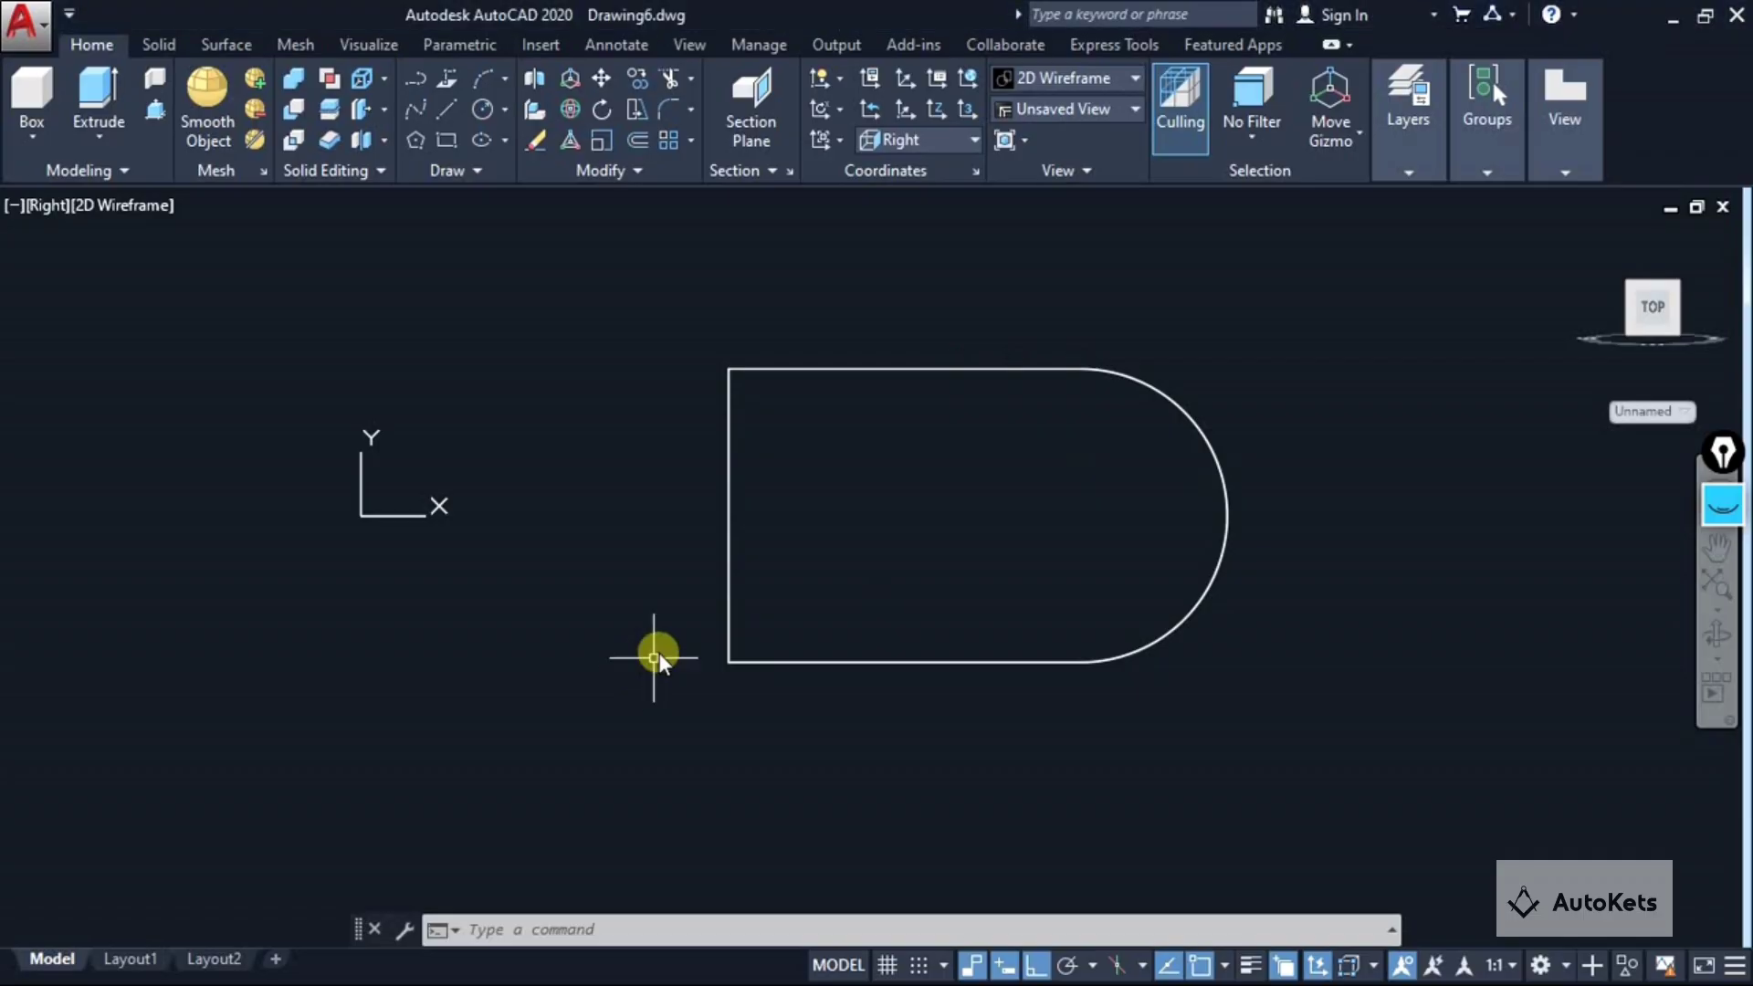
click(477, 105)
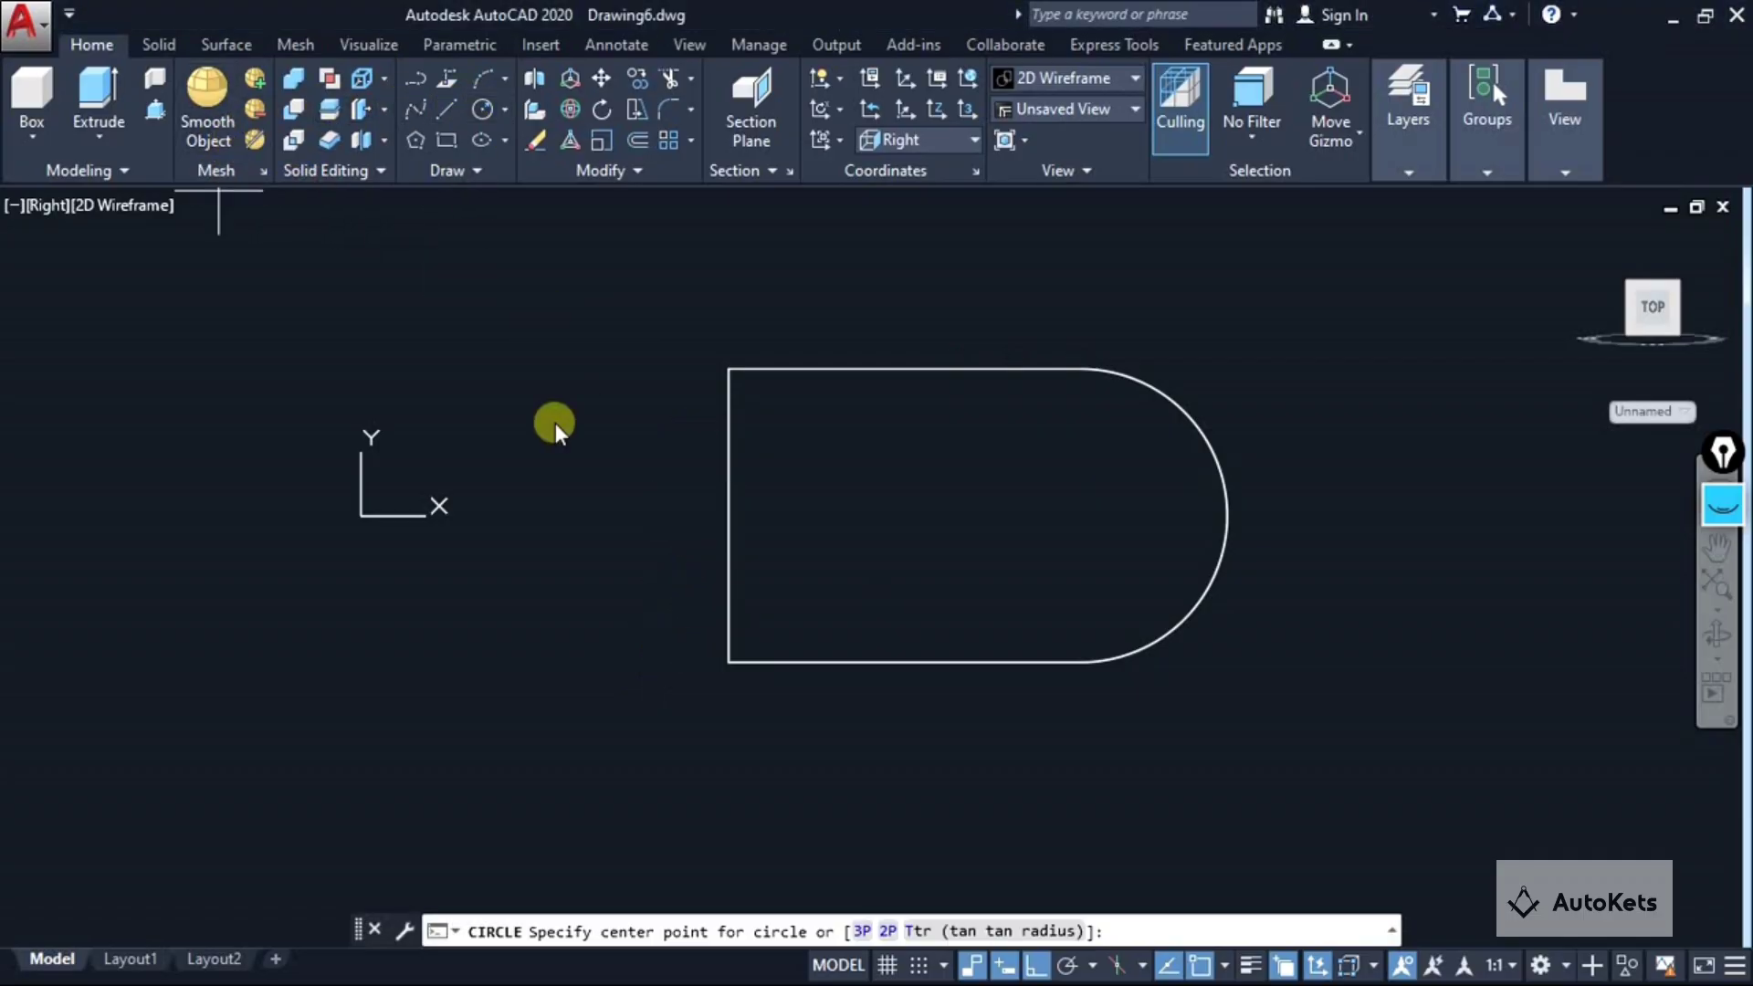
click(735, 513)
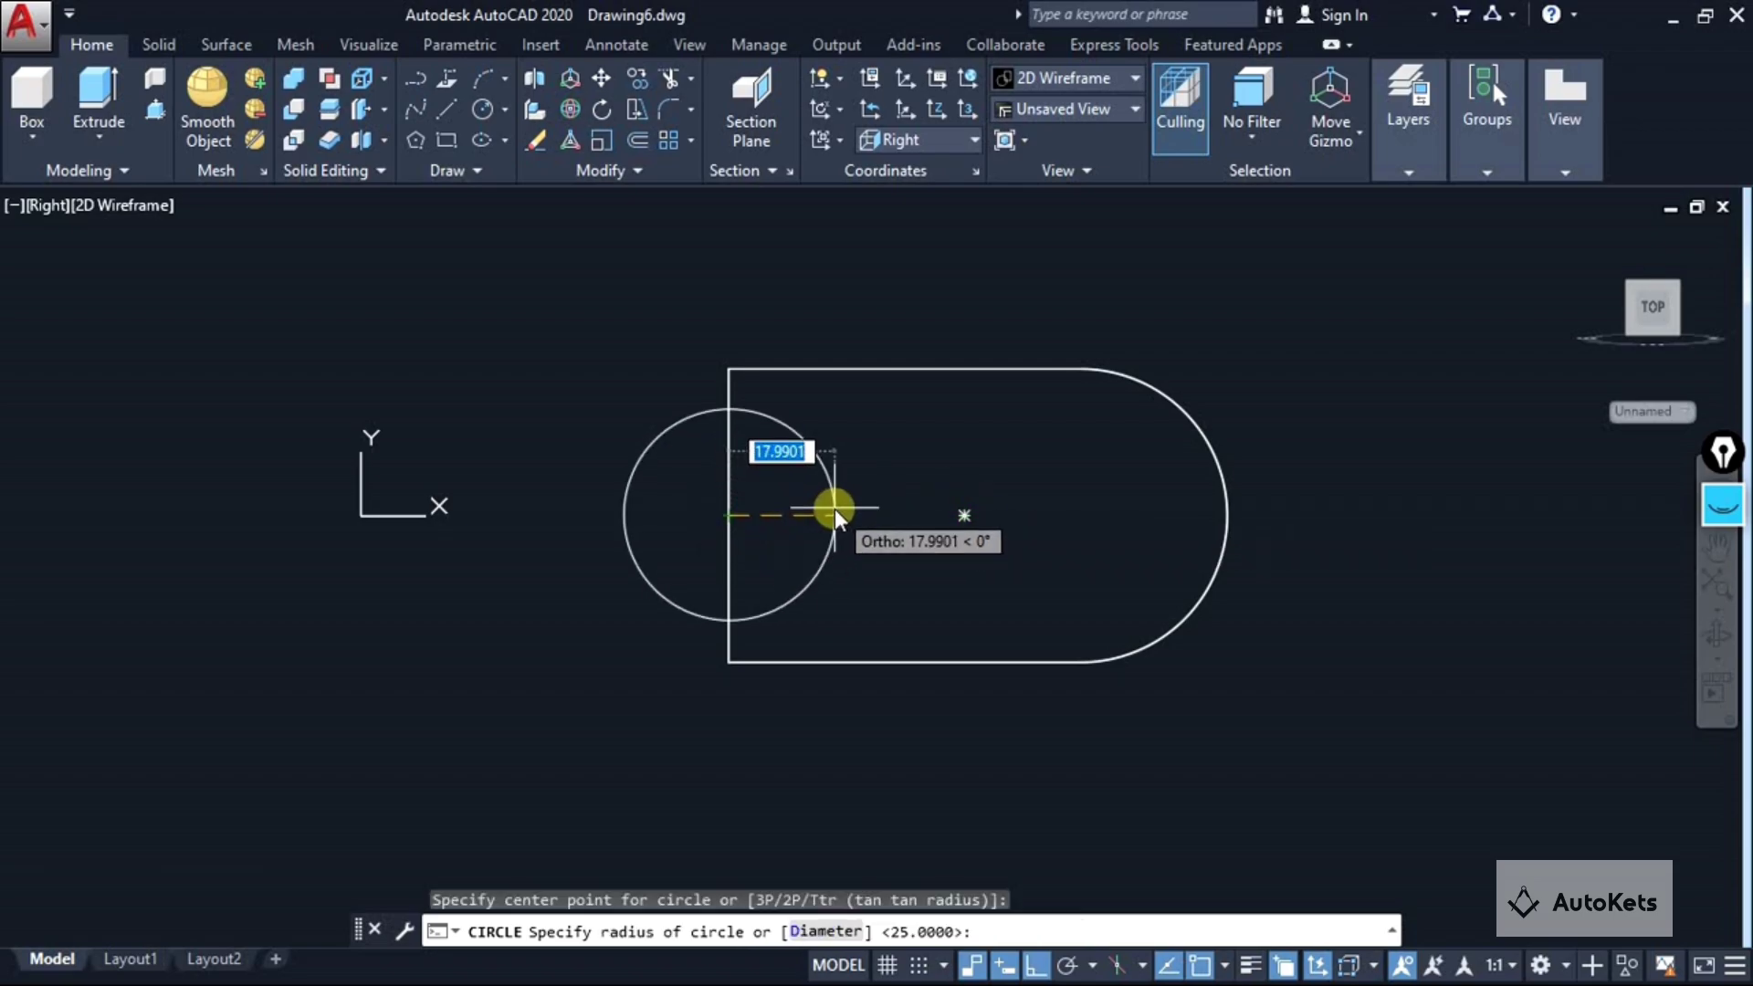
click(824, 931)
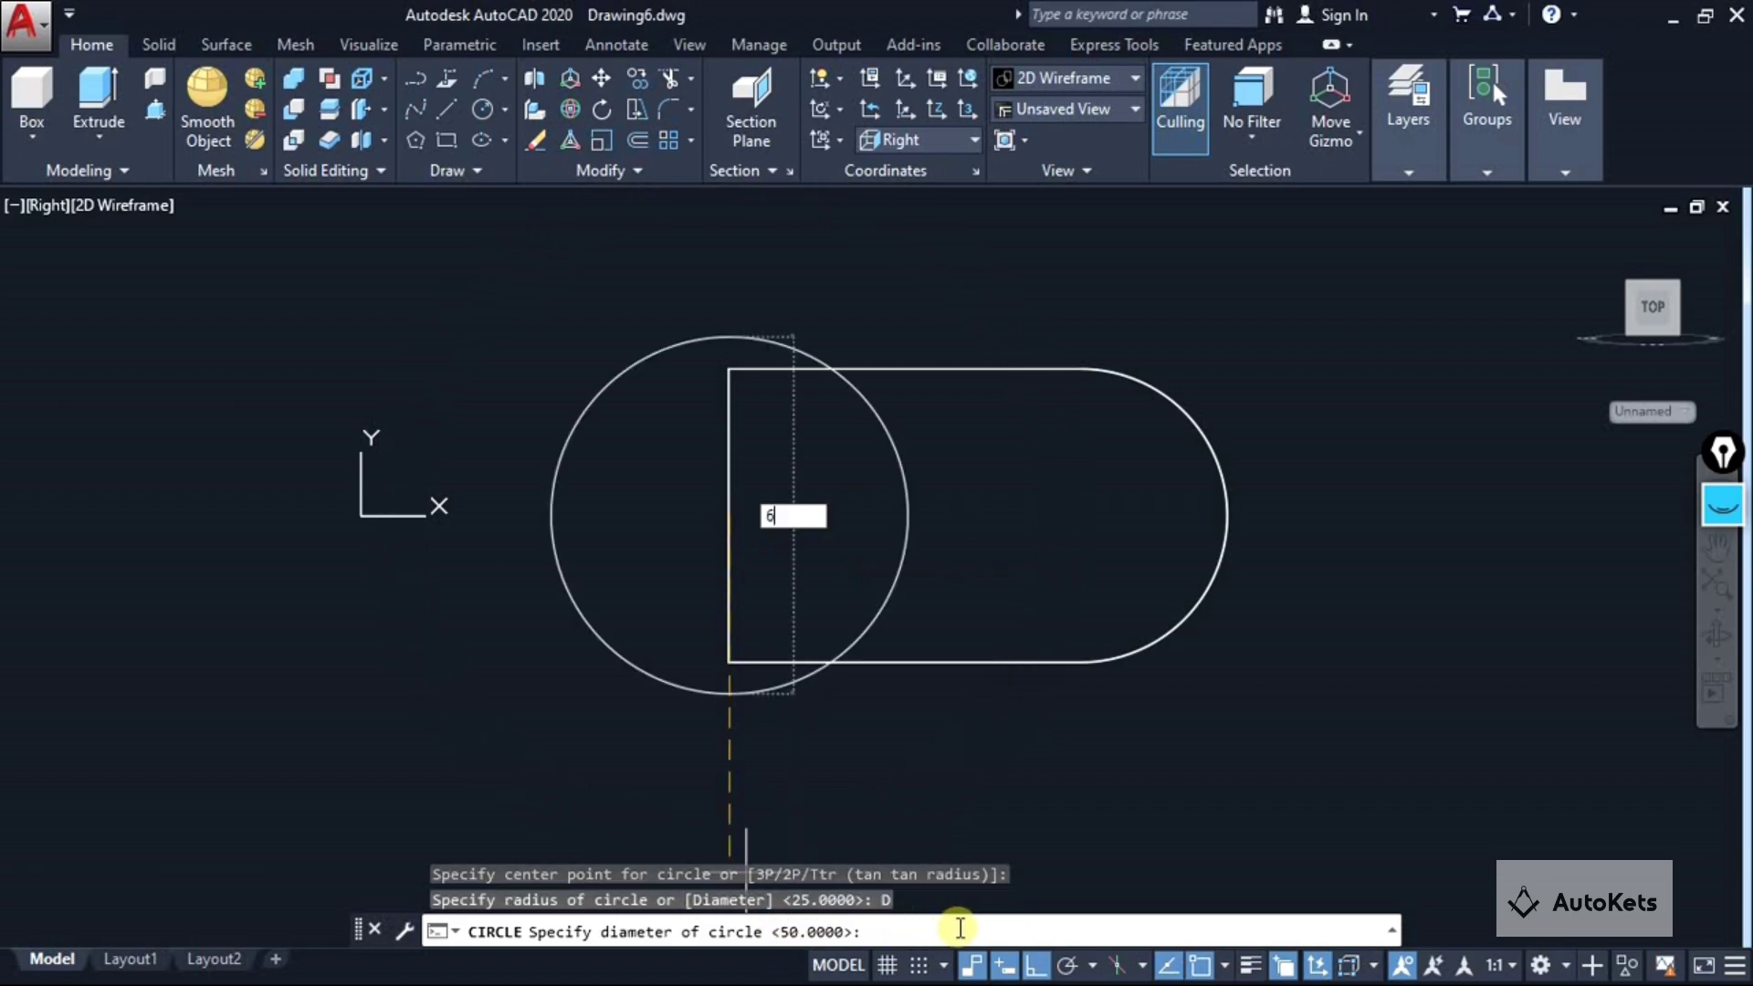
key(Return)
Check the boss length in the reference image and presspull the 60-diameter circle 60 toward one side of the lug.
mouse_move(794, 514)
shift+middle_down()
mouse_move(687, 592)
mouse_move(665, 646)
mouse_move(736, 341)
shift+middle_up()
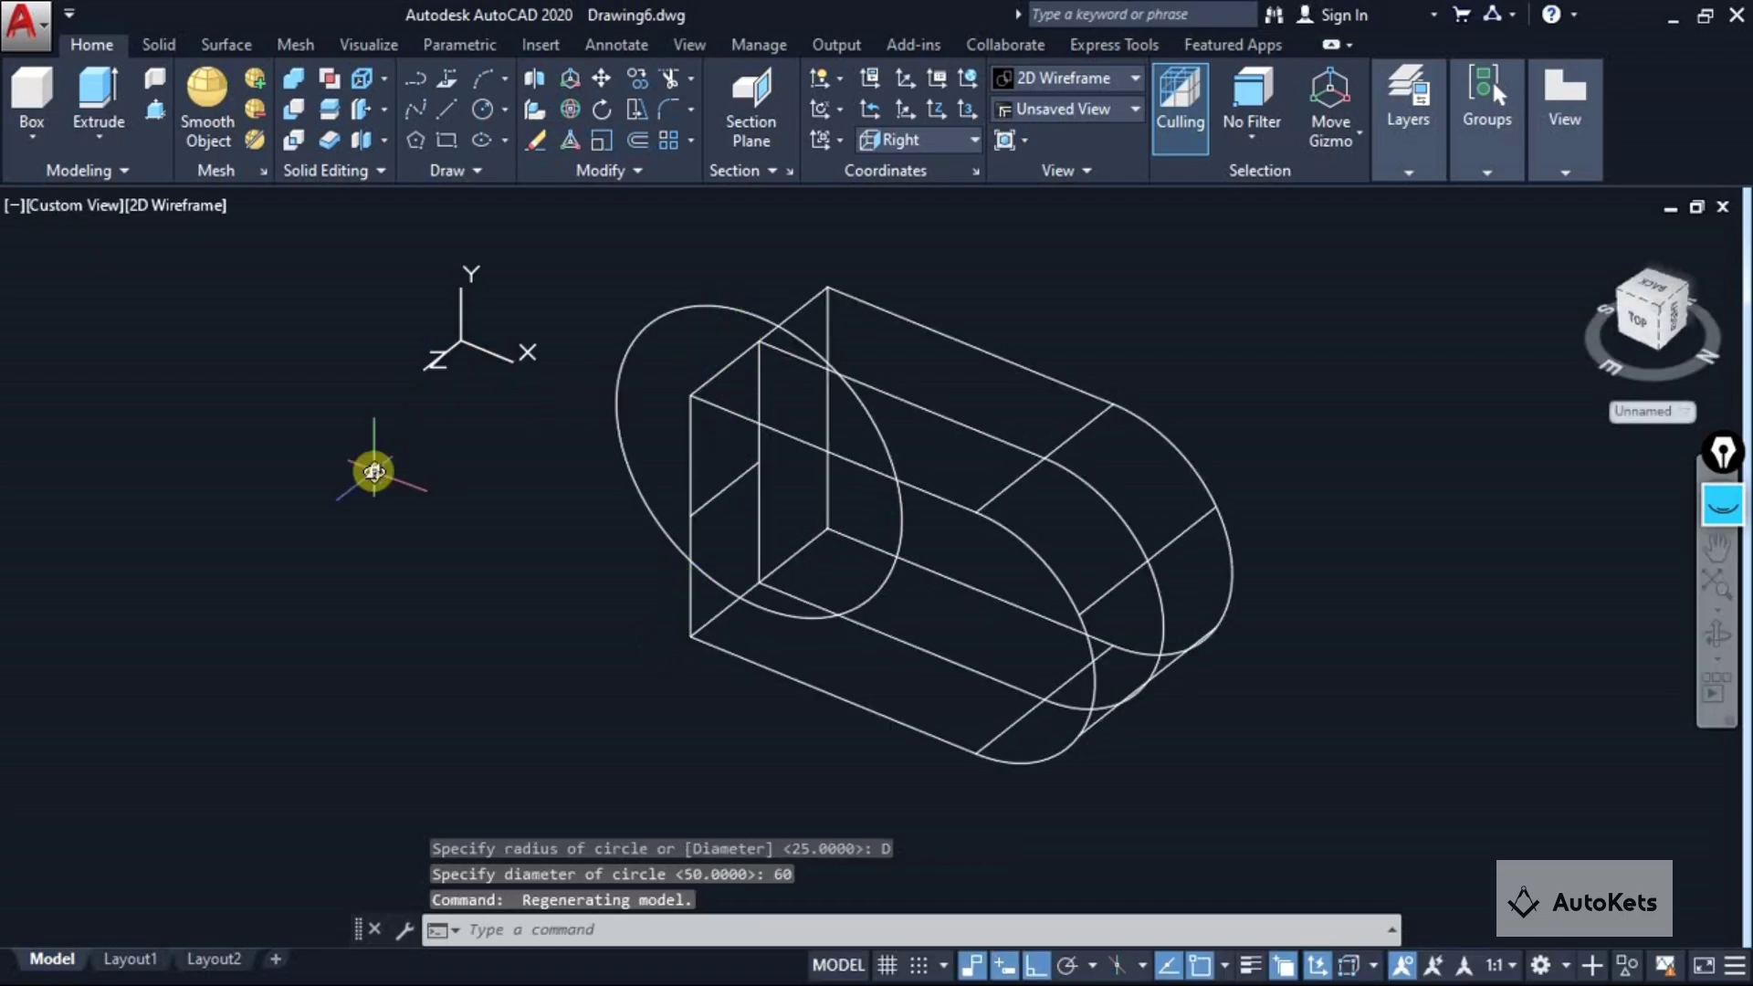
key(alt+Tab)
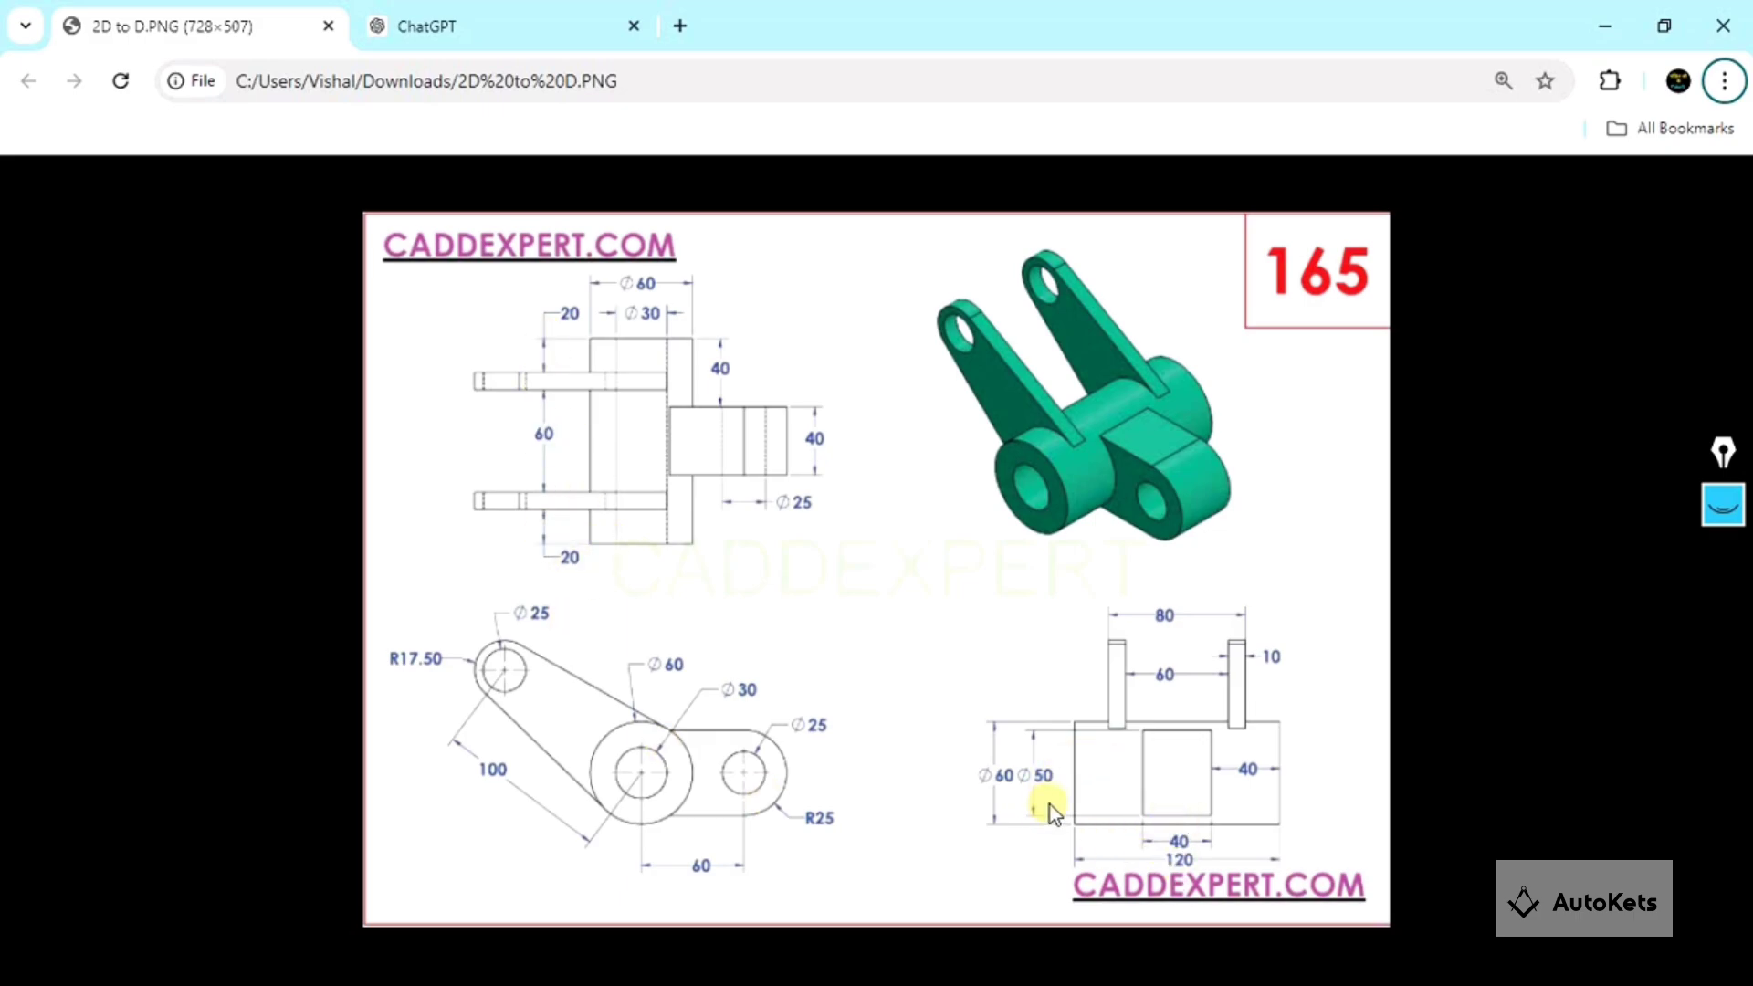
key(alt+Tab)
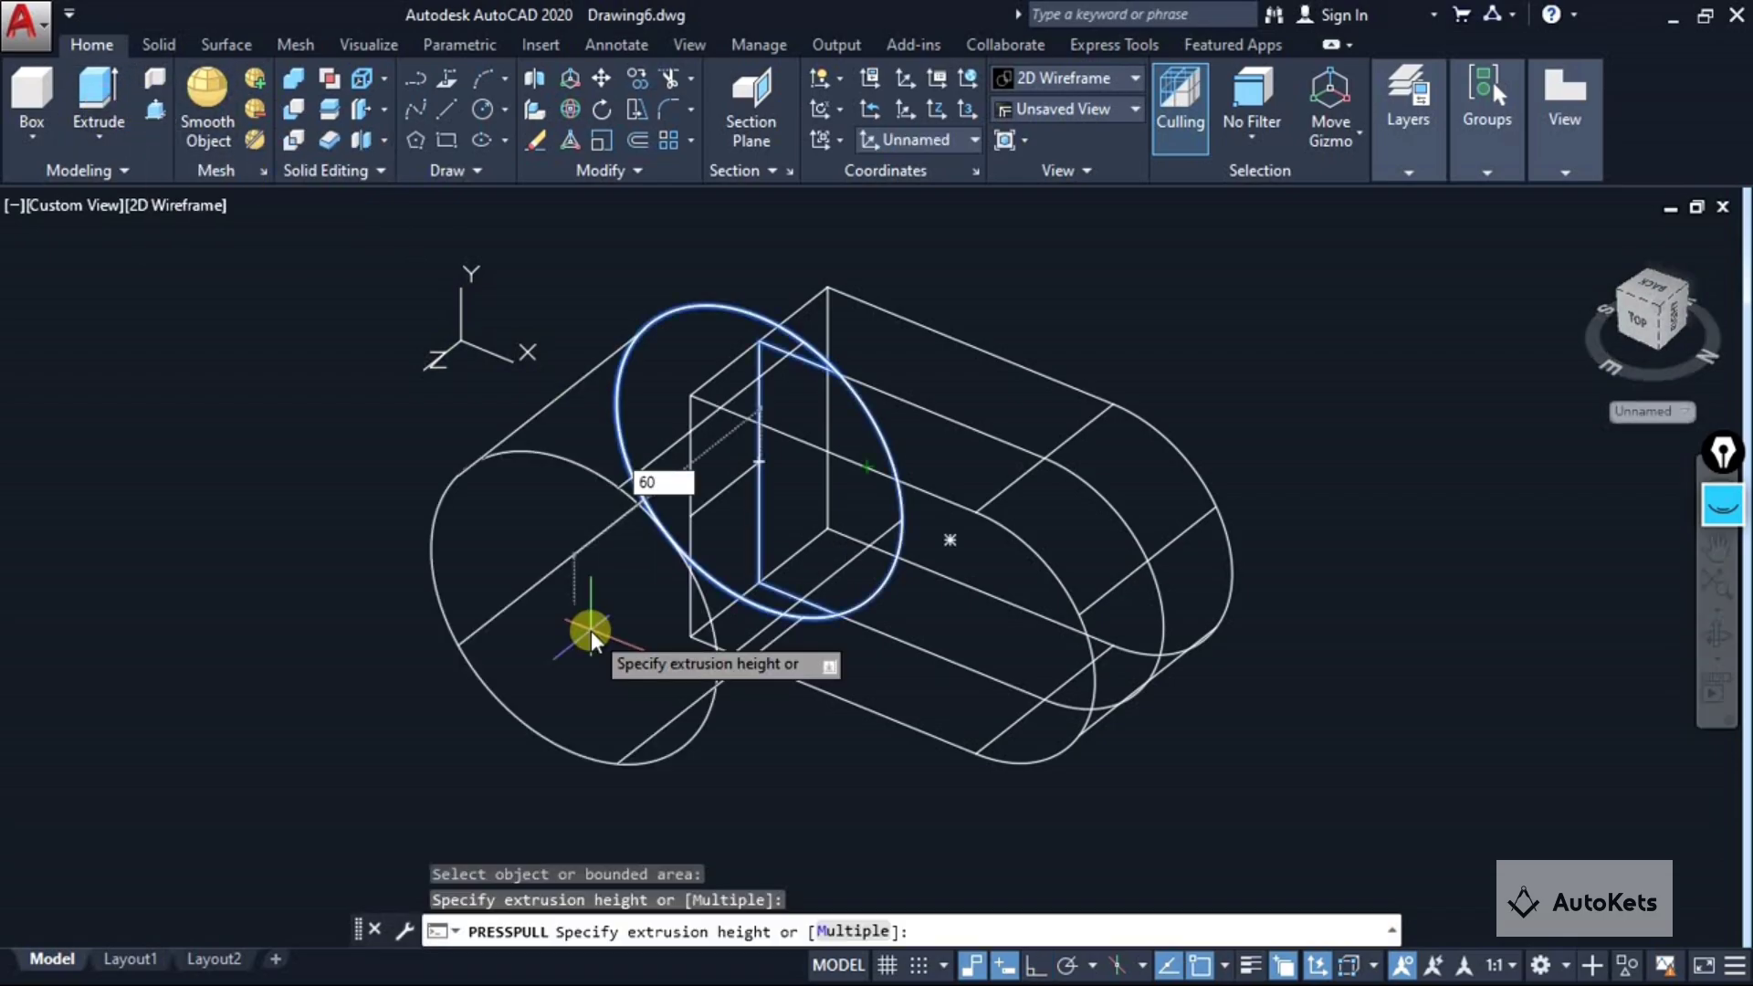
text(60)
key(Return)
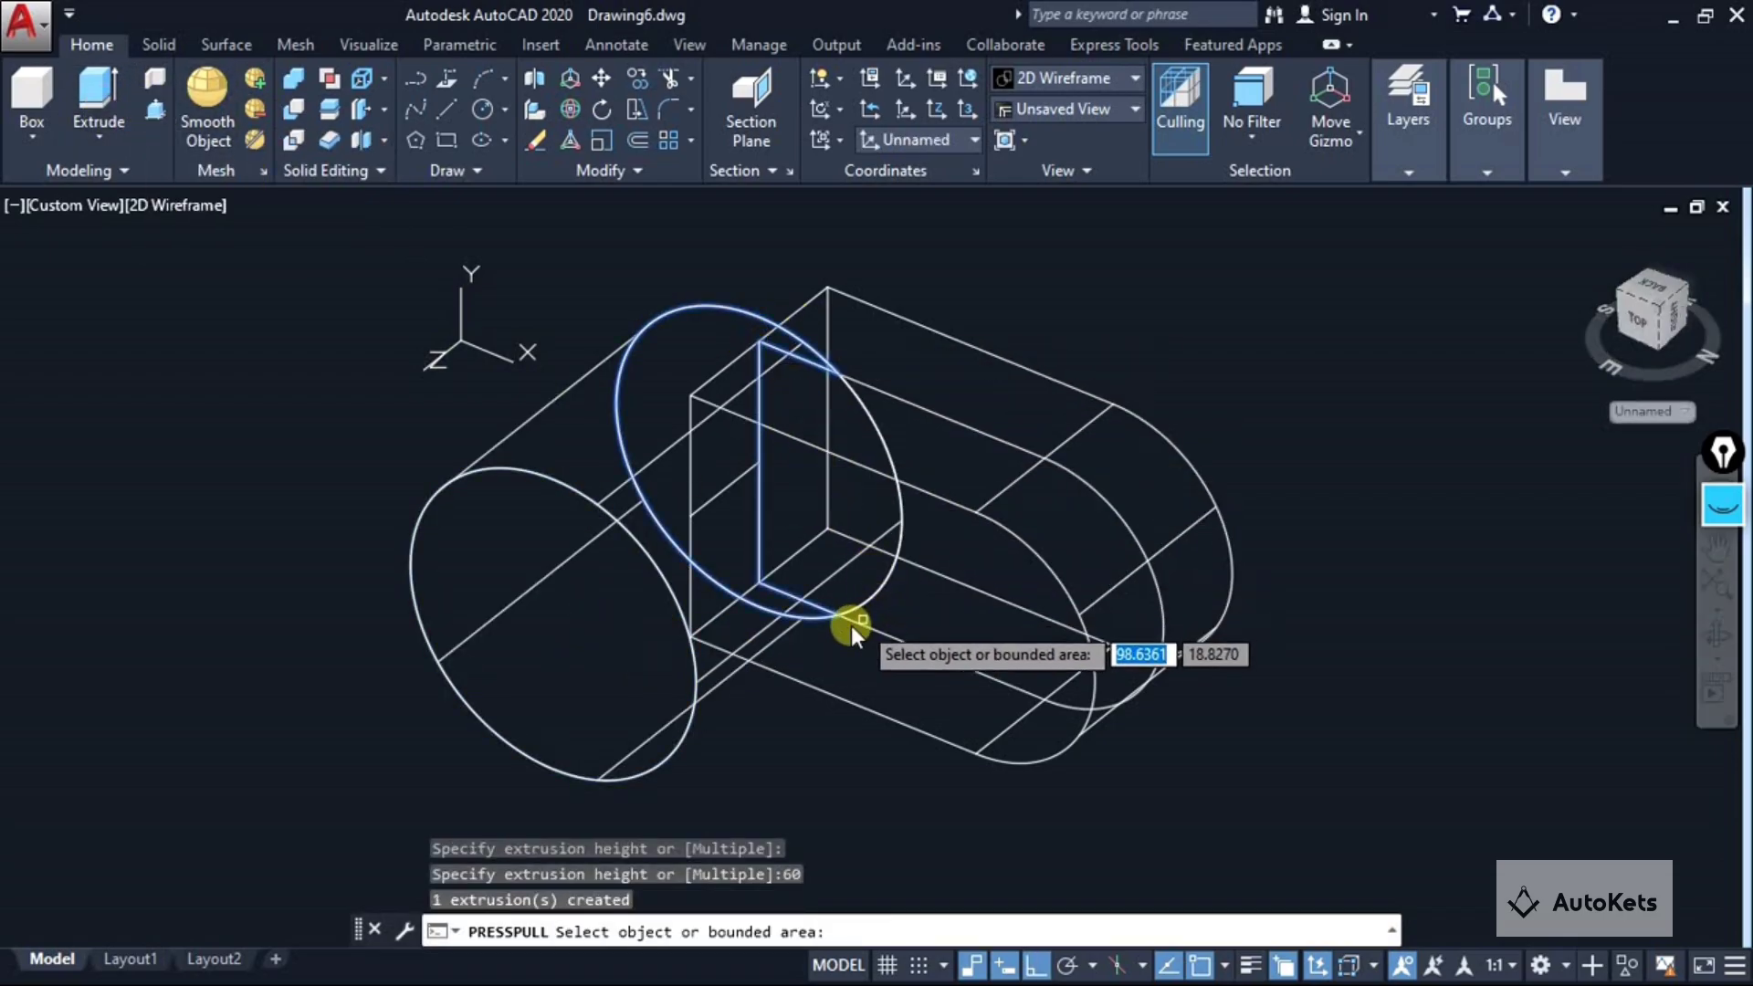
shift+middle_drag(778, 658, 618, 492)
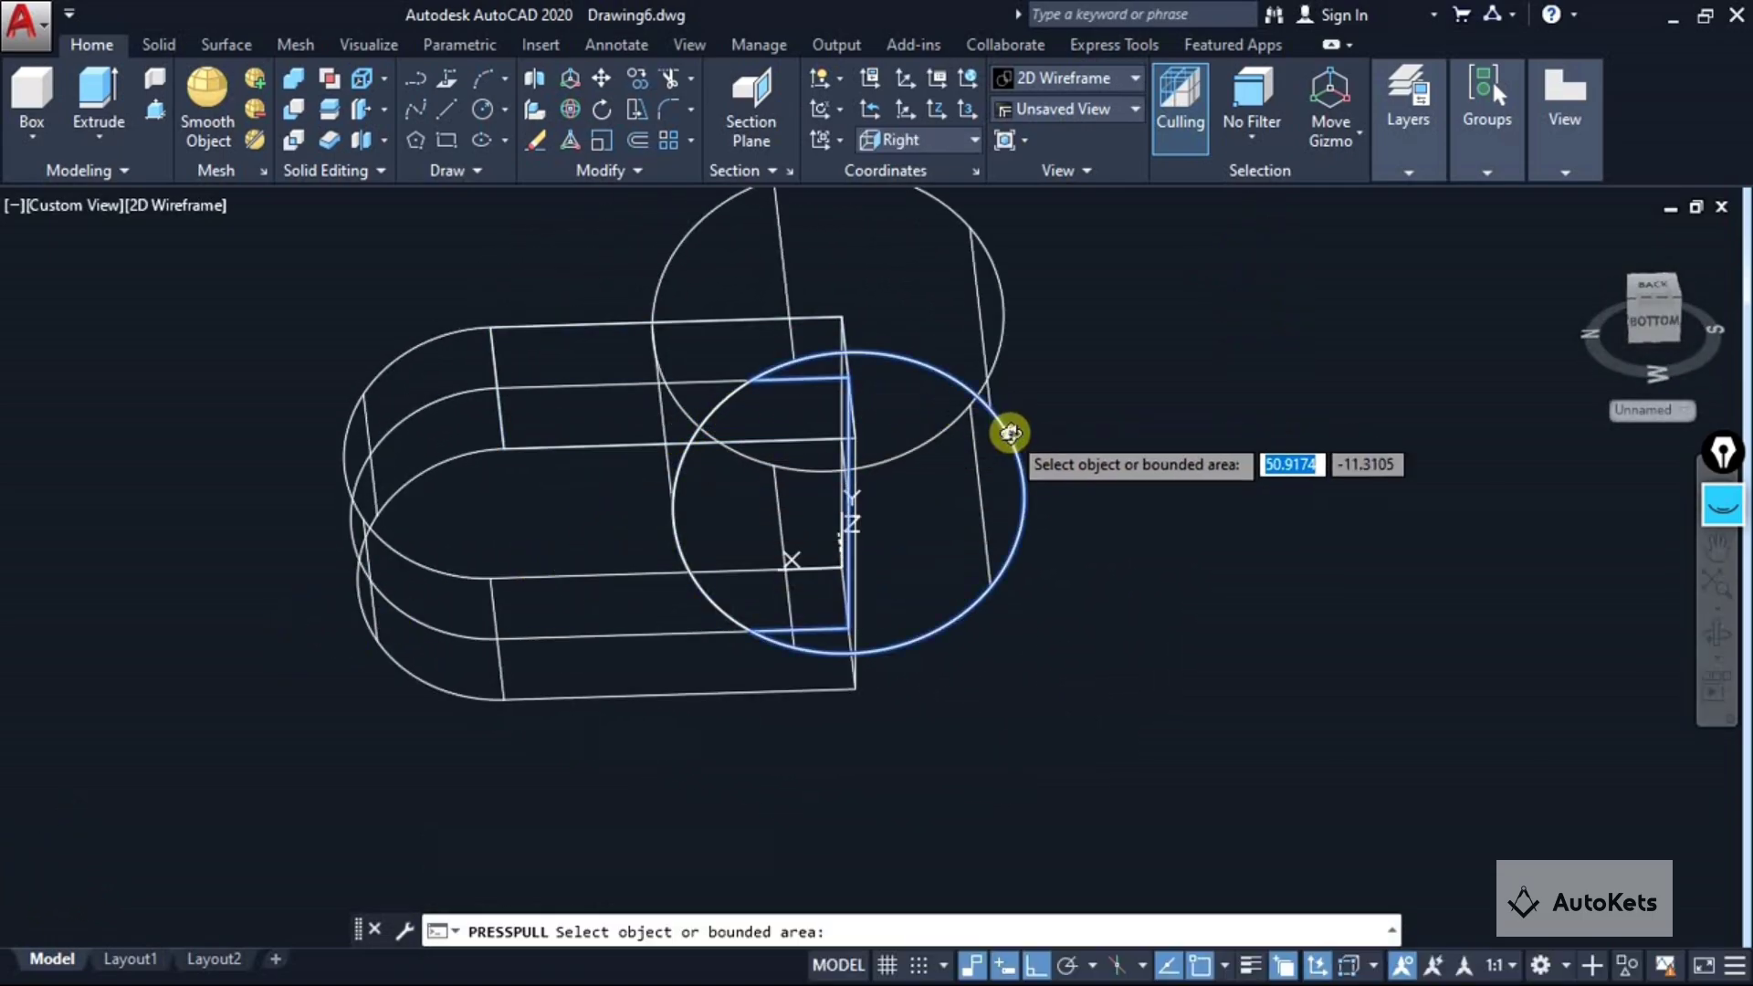
click(1010, 450)
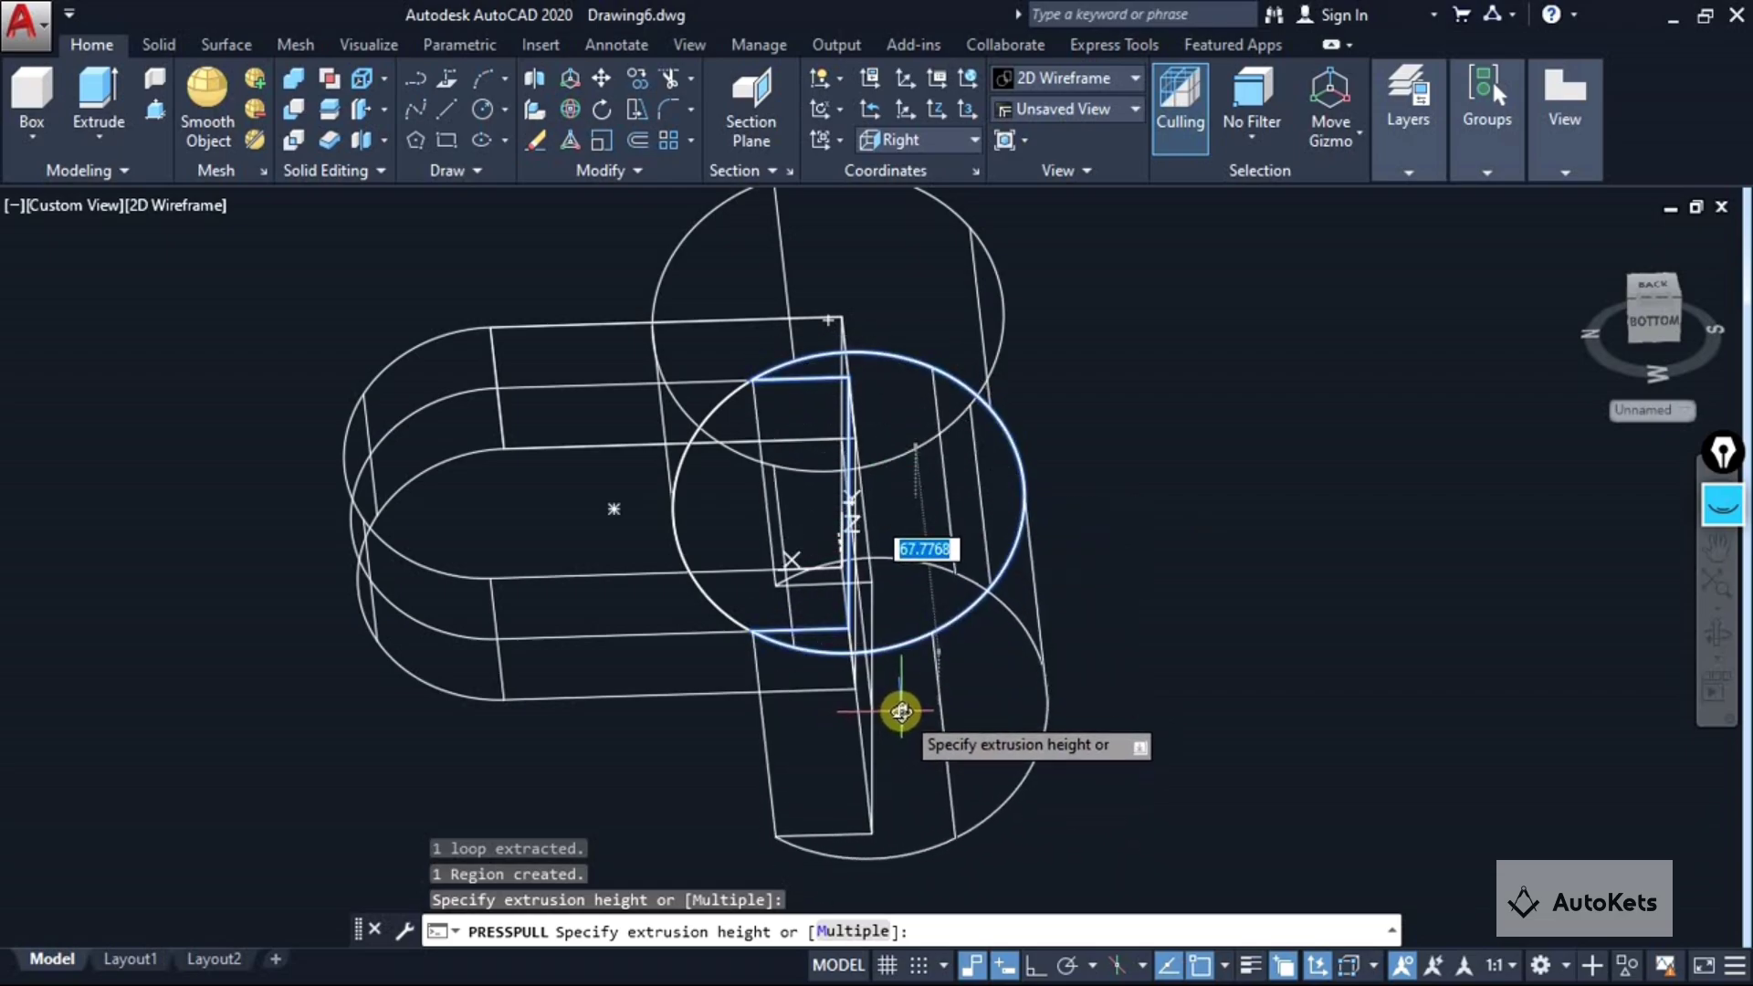
key(Escape)
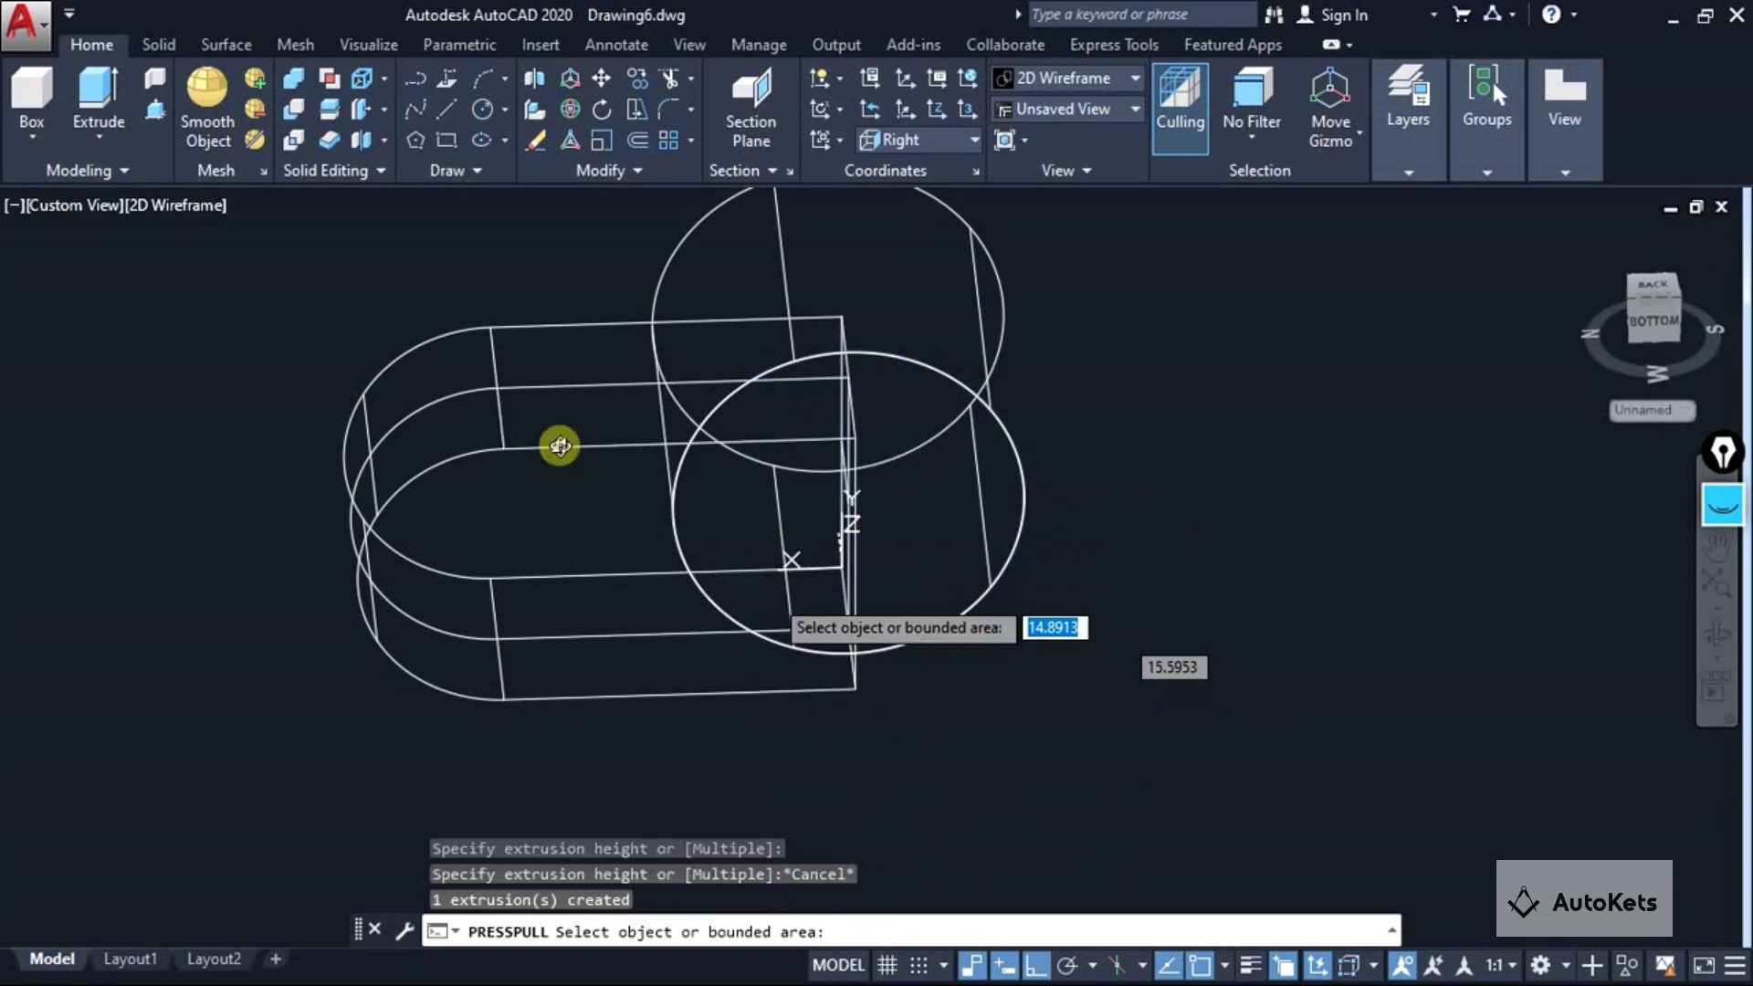
key(Return)
In the Left view, draw a circle centred on the lug's straight-edge midpoint, with its radius reaching the boss circle's top quadrant.
click(55, 205)
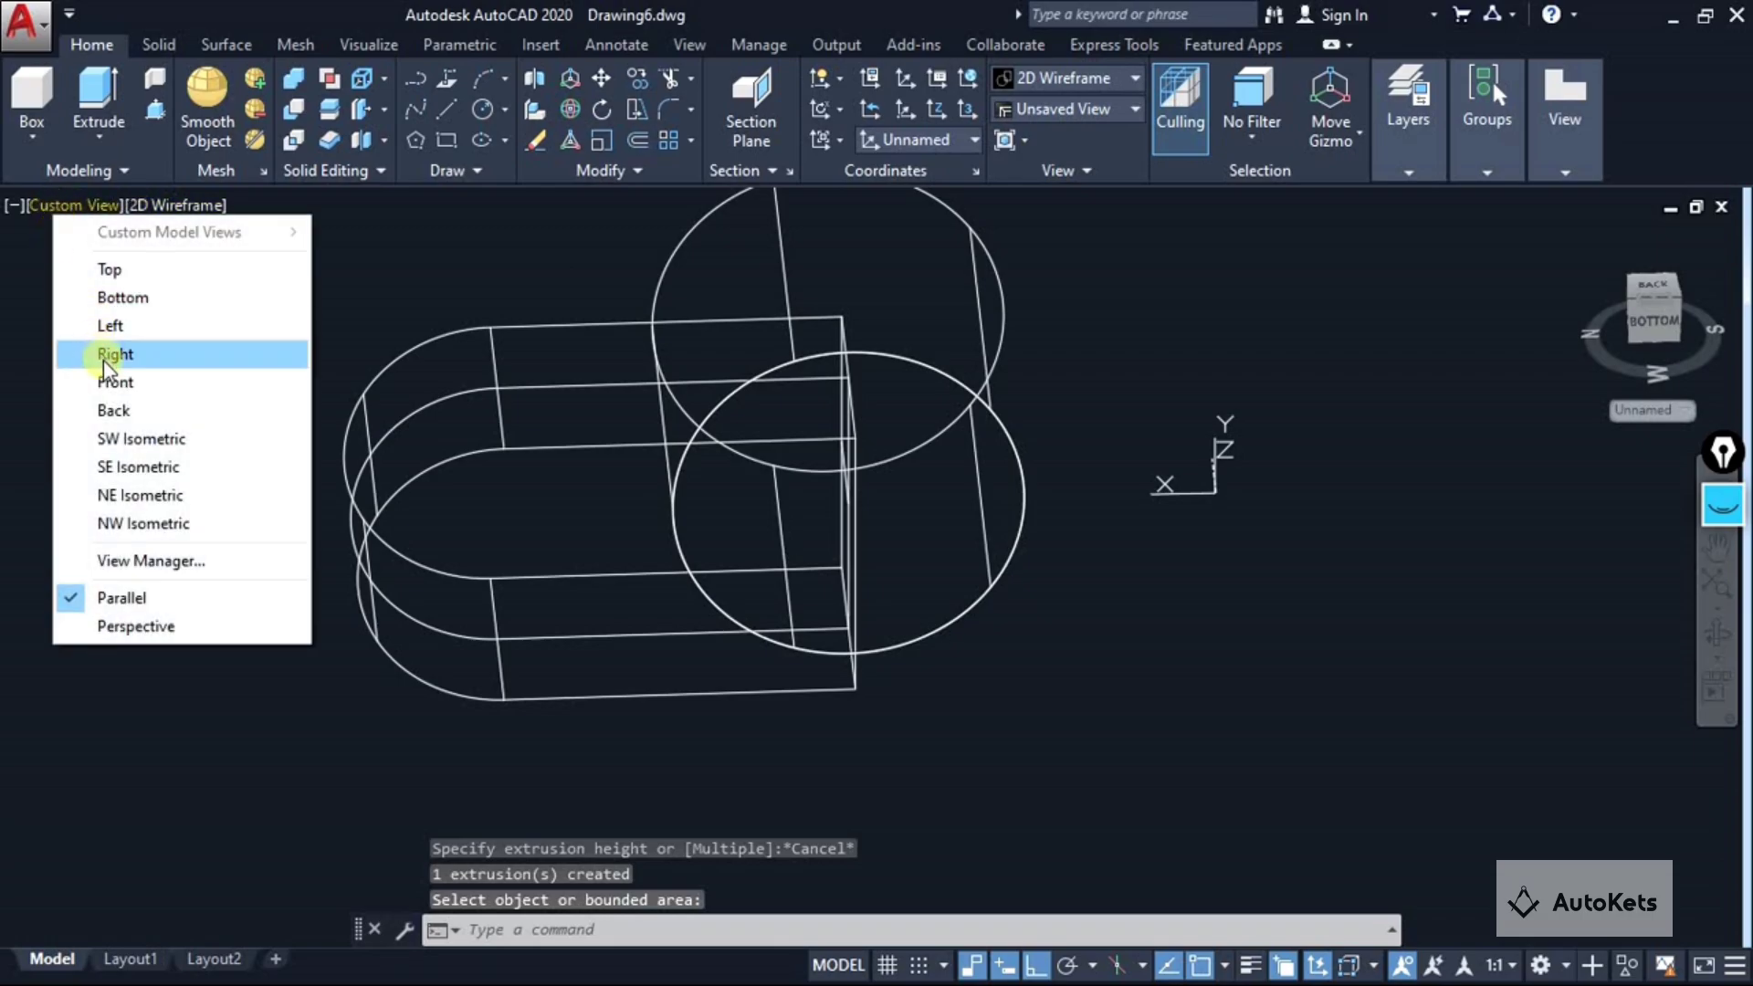
click(110, 326)
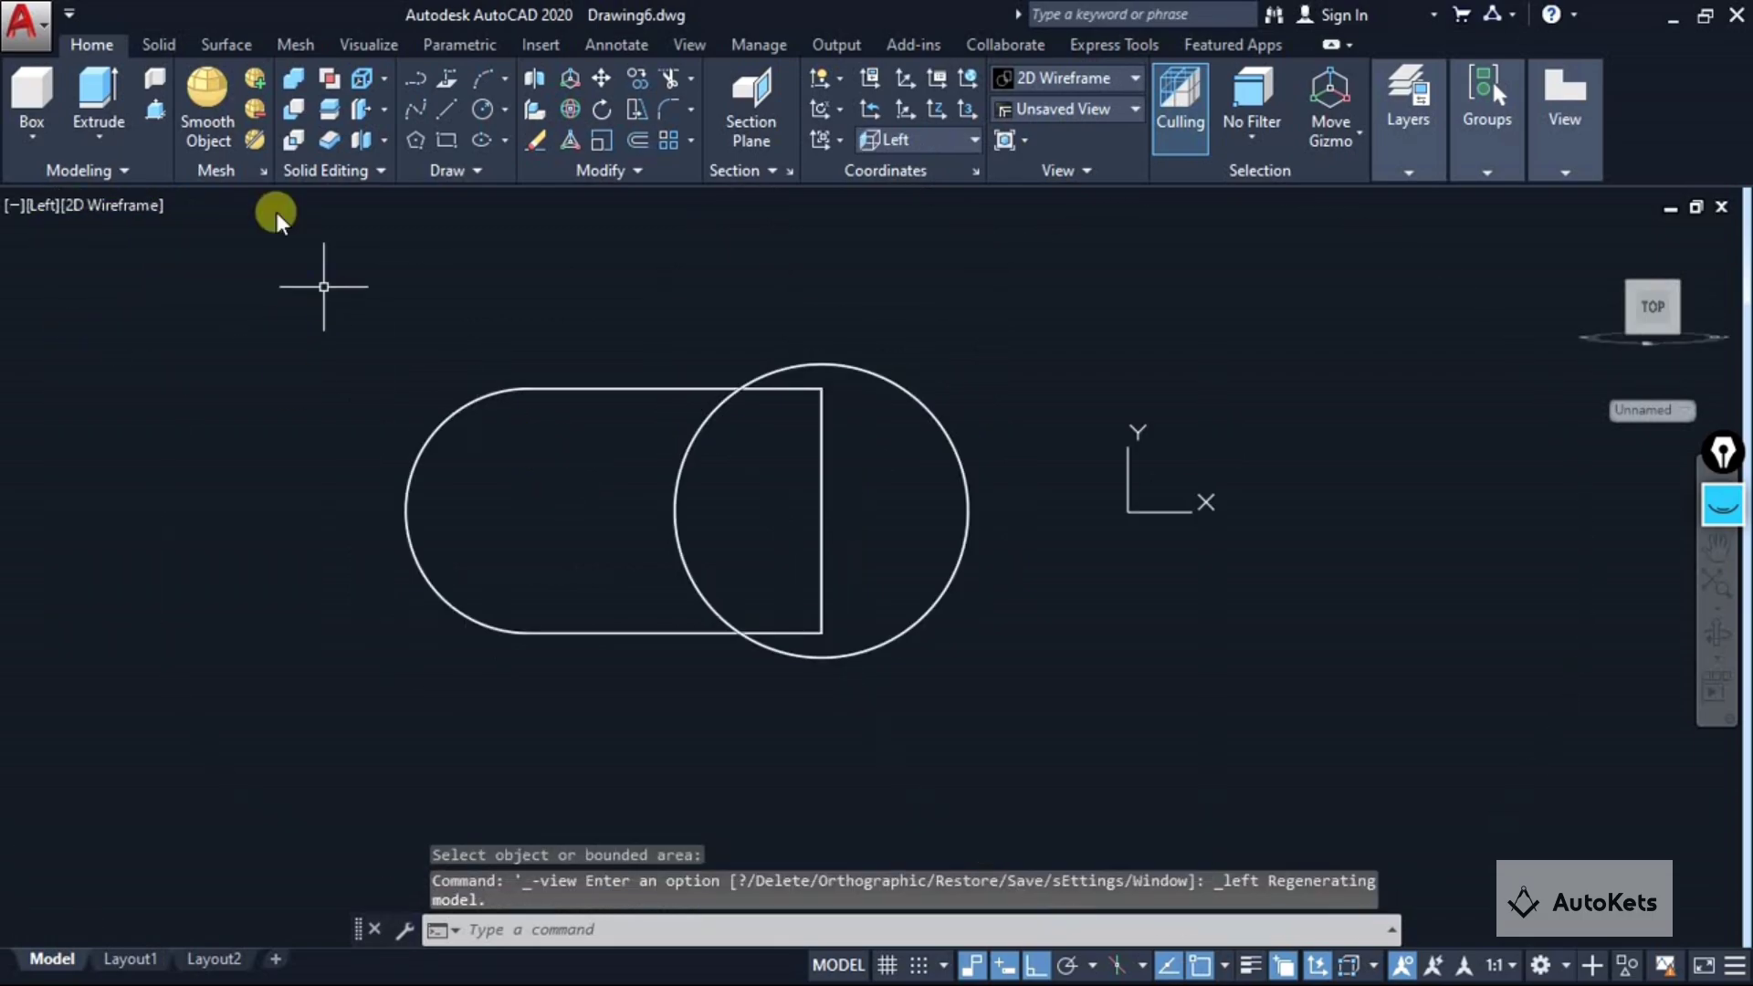
click(482, 109)
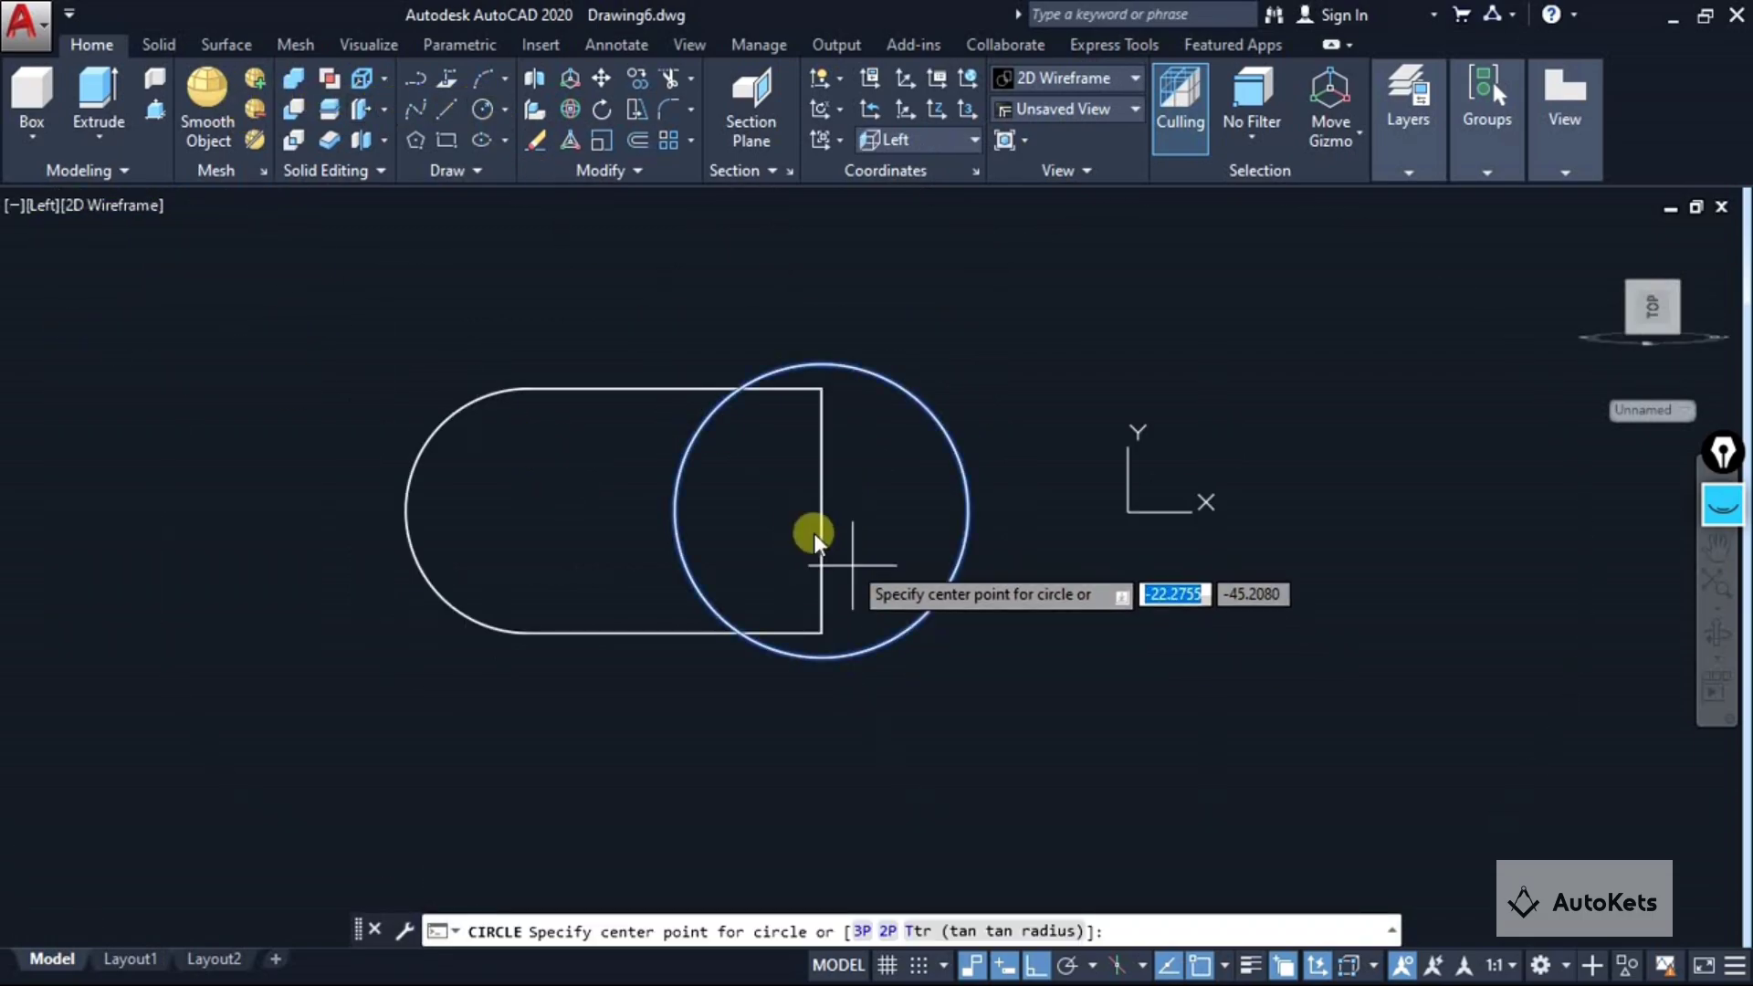
click(823, 511)
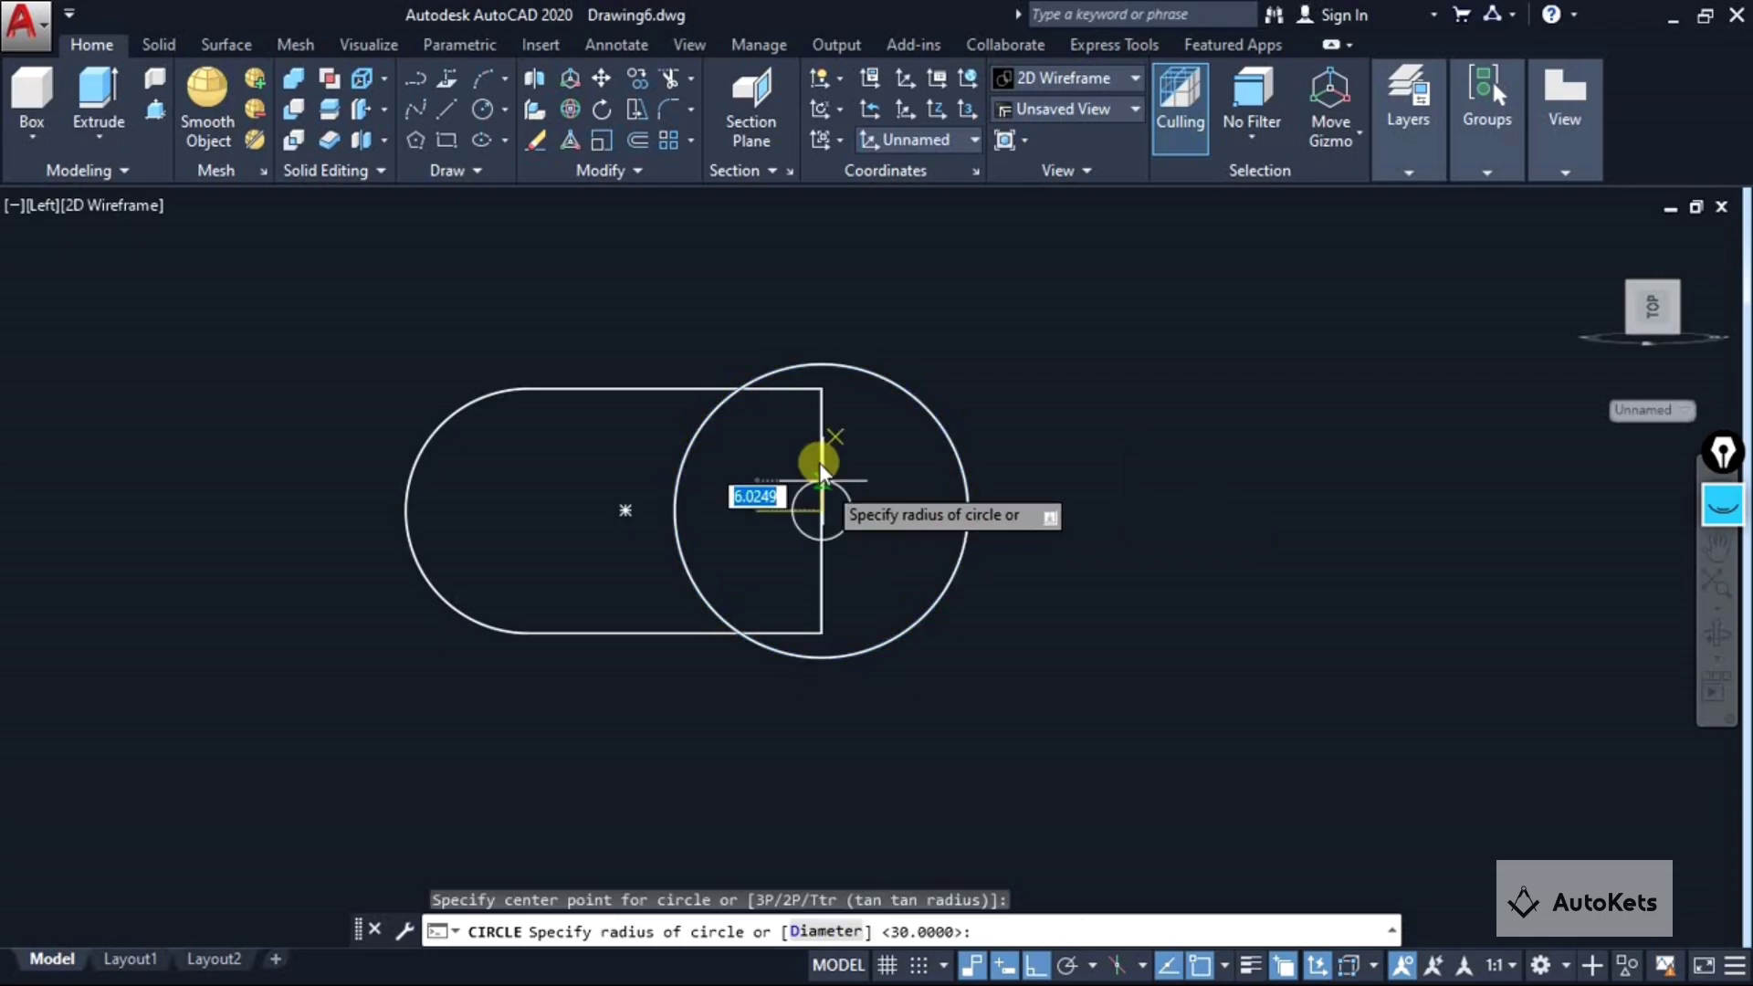
click(830, 367)
Presspull the new boss circle 60 toward the other side of the lug, opposite the existing cylinder.
shift+middle_drag(770, 560, 880, 673)
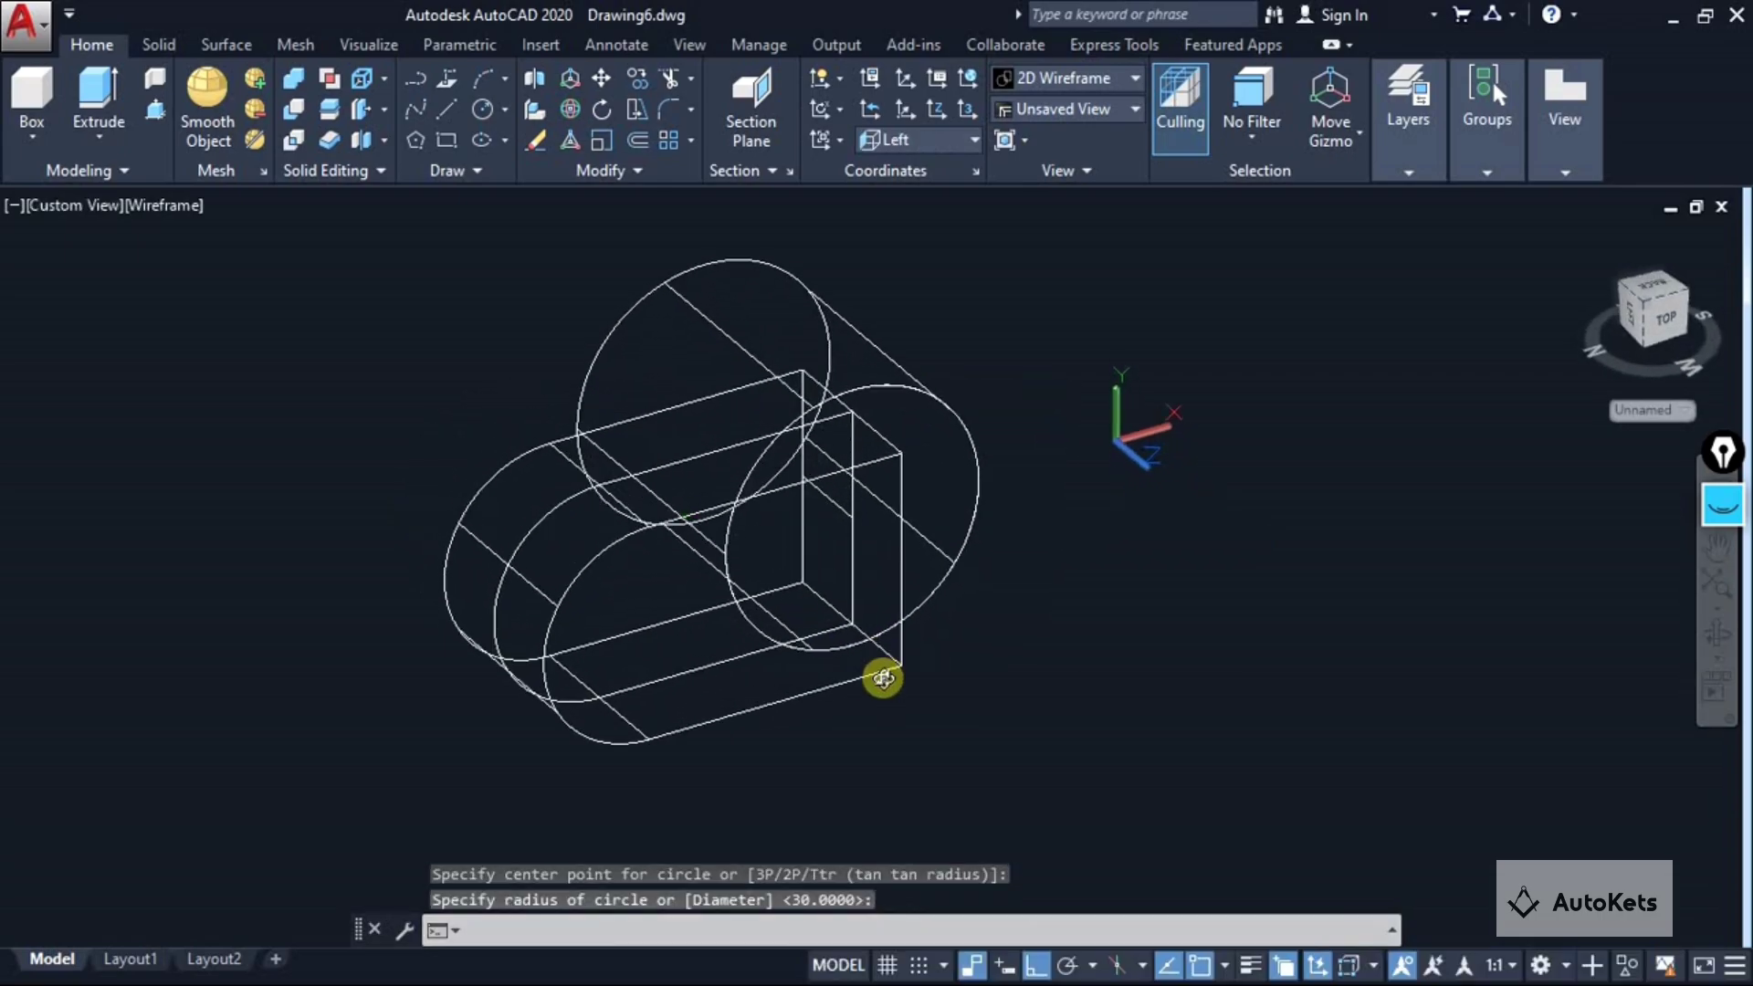
click(155, 109)
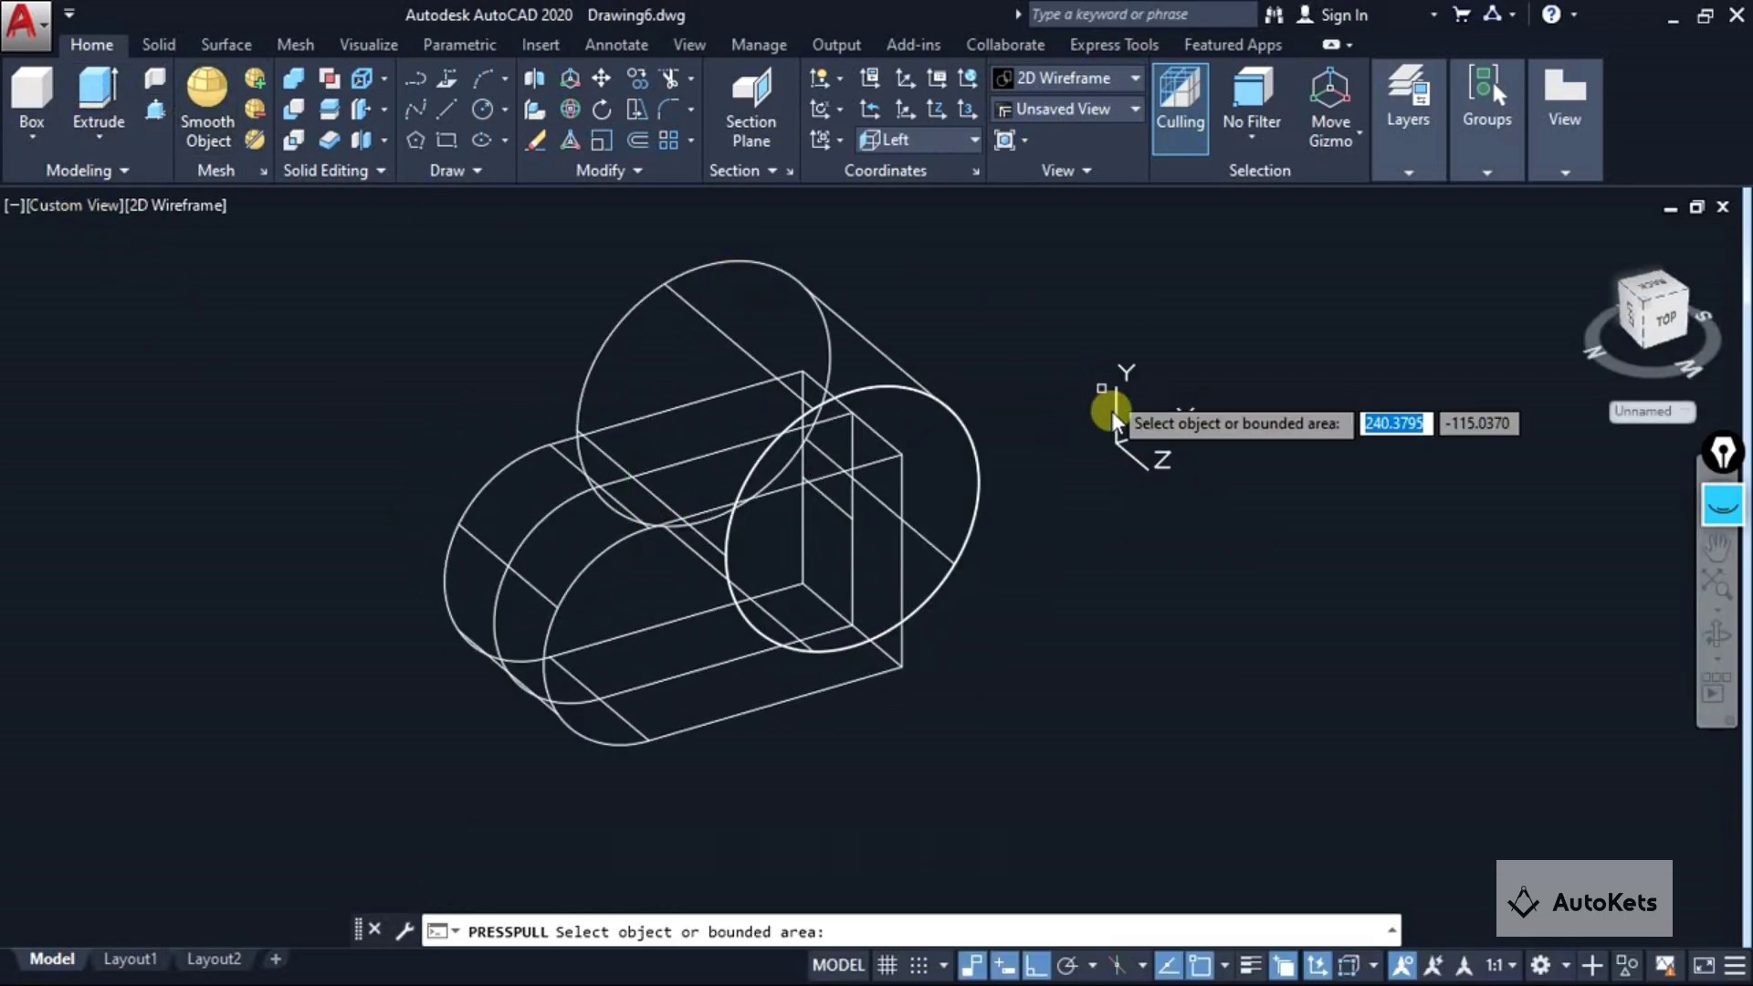
click(969, 442)
key(Escape)
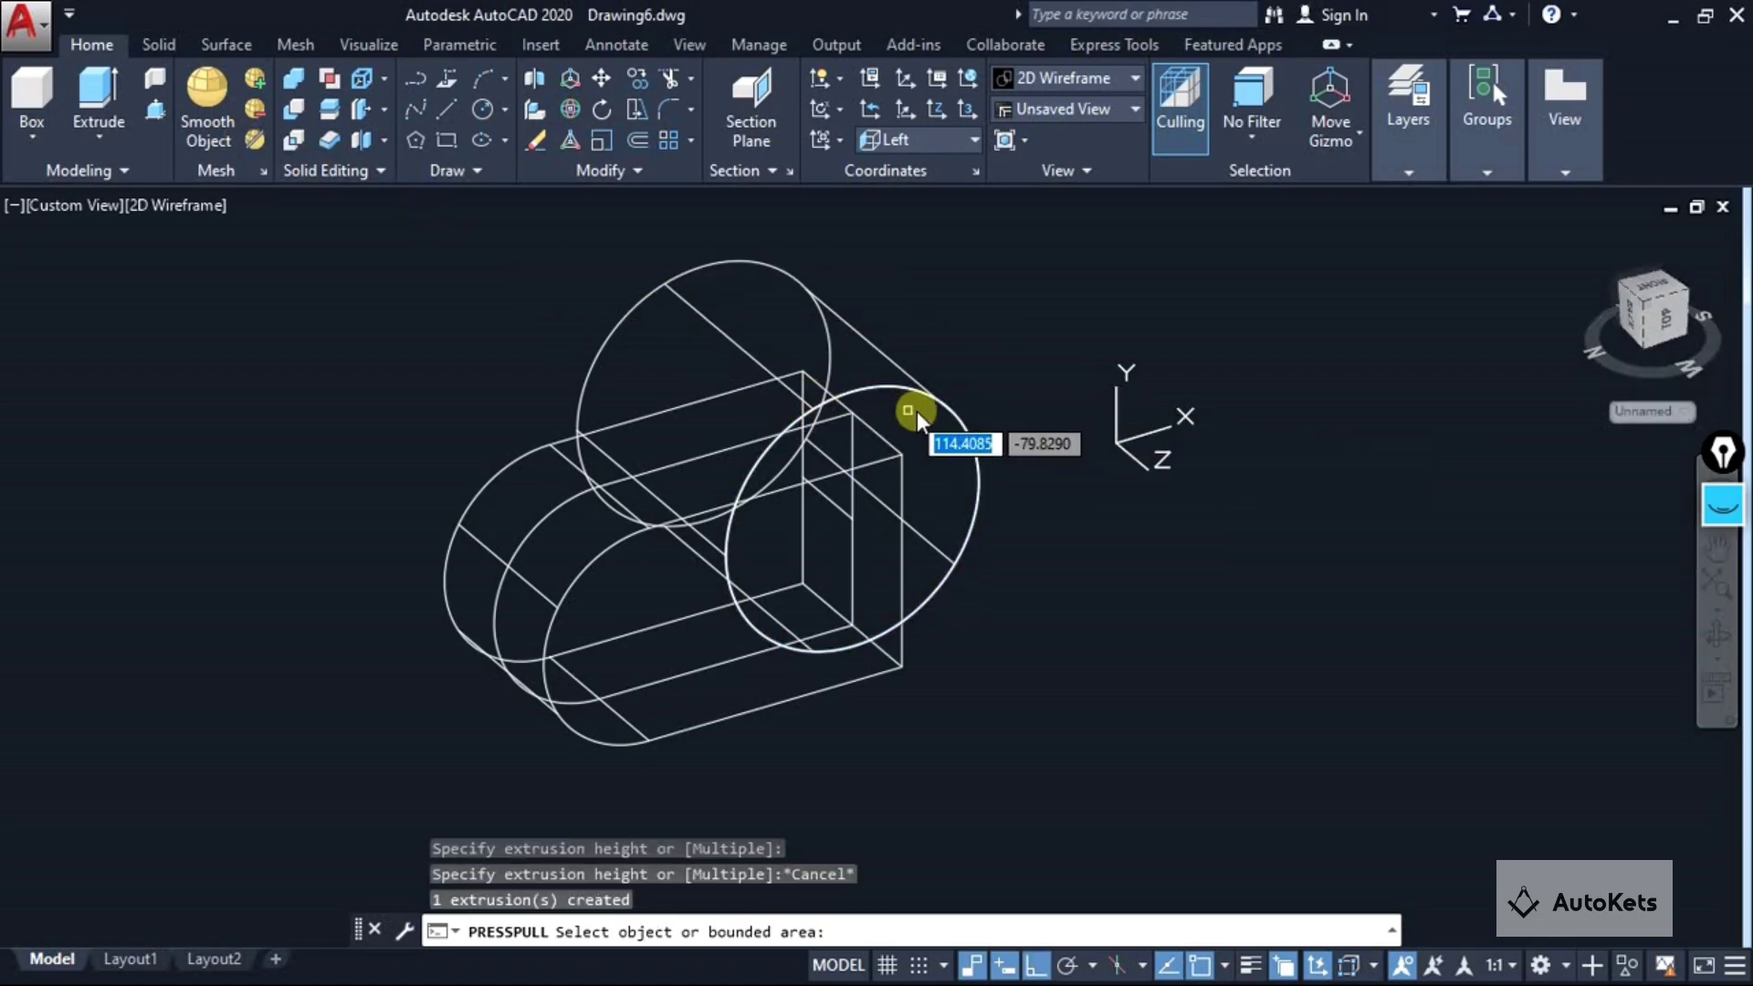
click(760, 459)
text(60)
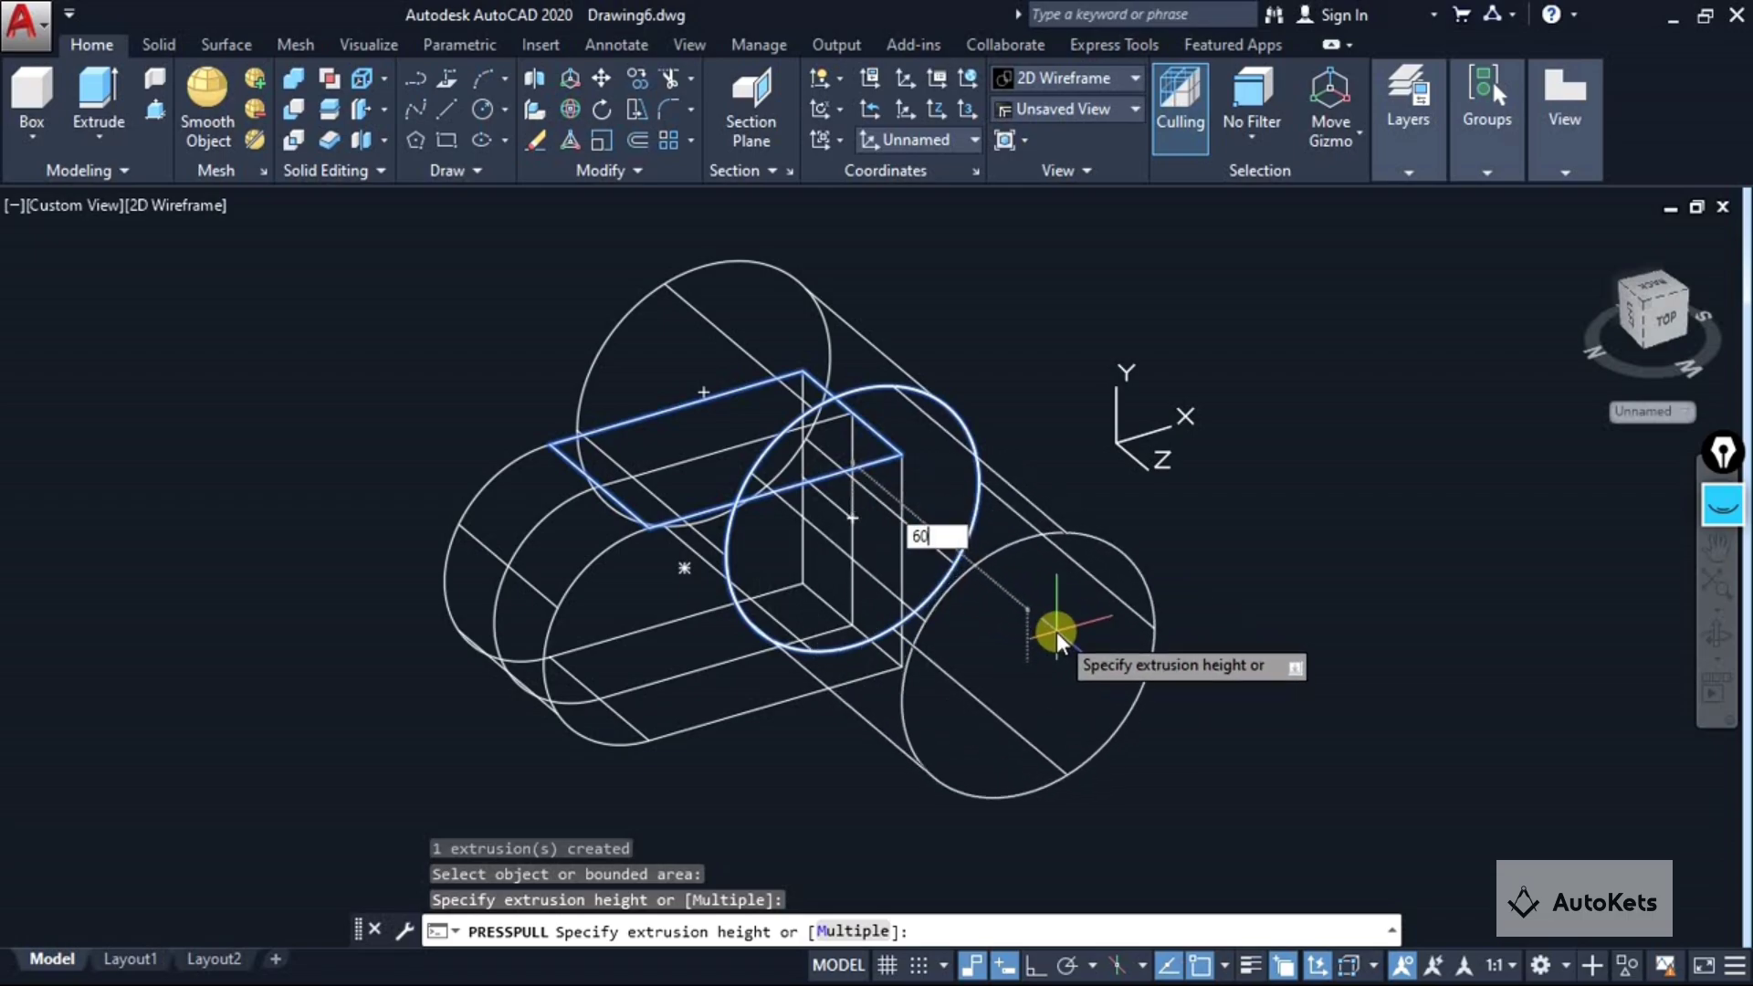
key(Return)
key(Return)
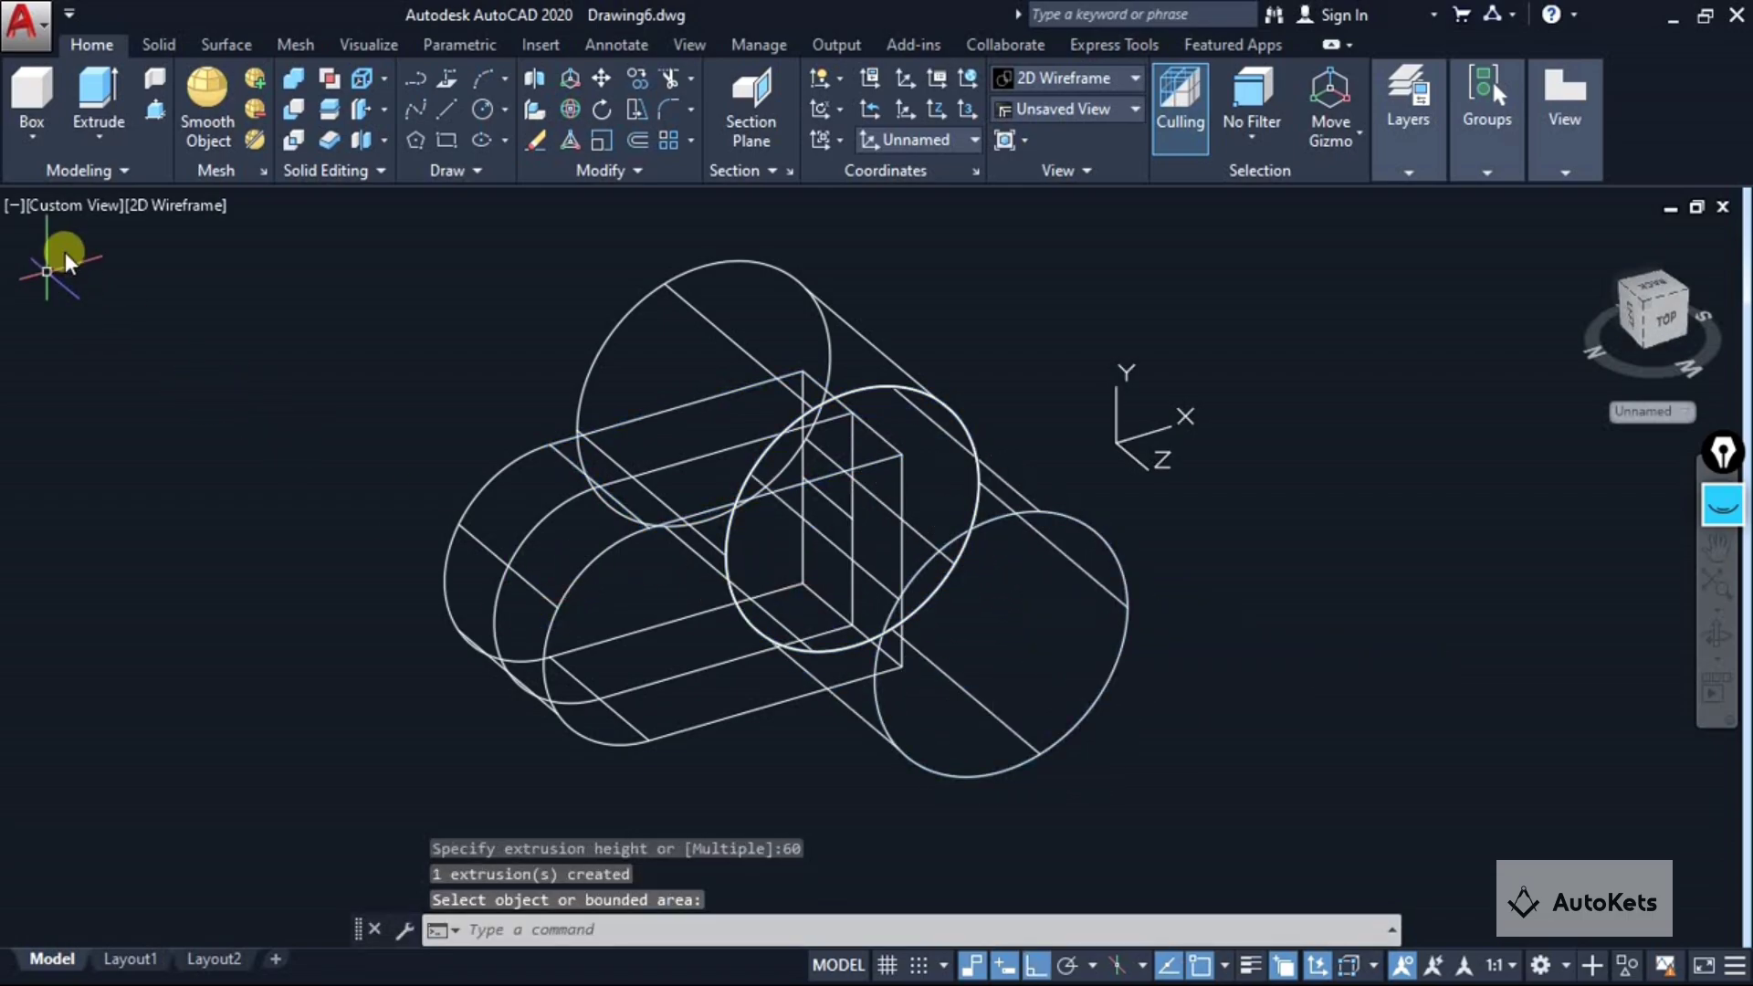
Inspect the lug and boss cylinders in the Realistic visual style from another side and return to 2D Wireframe.
click(175, 204)
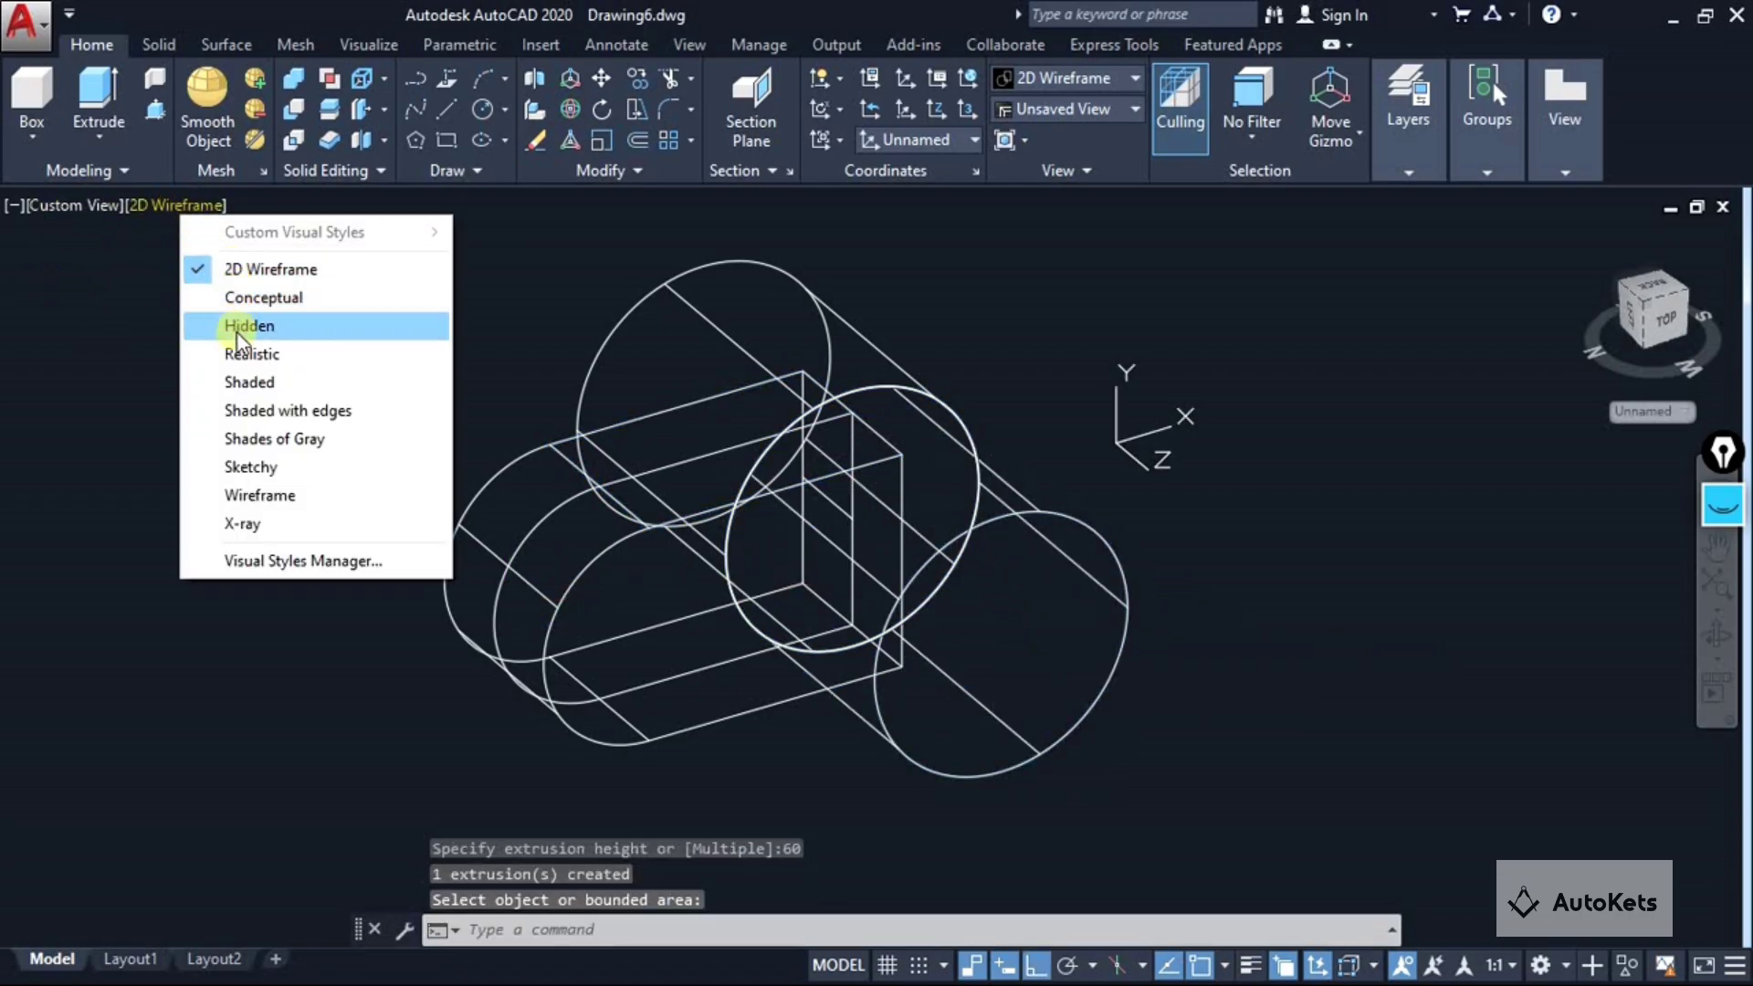
click(251, 354)
mouse_move(462, 606)
shift+middle_down()
mouse_move(728, 666)
mouse_move(1010, 599)
mouse_move(972, 696)
mouse_move(889, 575)
mouse_move(967, 681)
mouse_move(949, 657)
shift+middle_up()
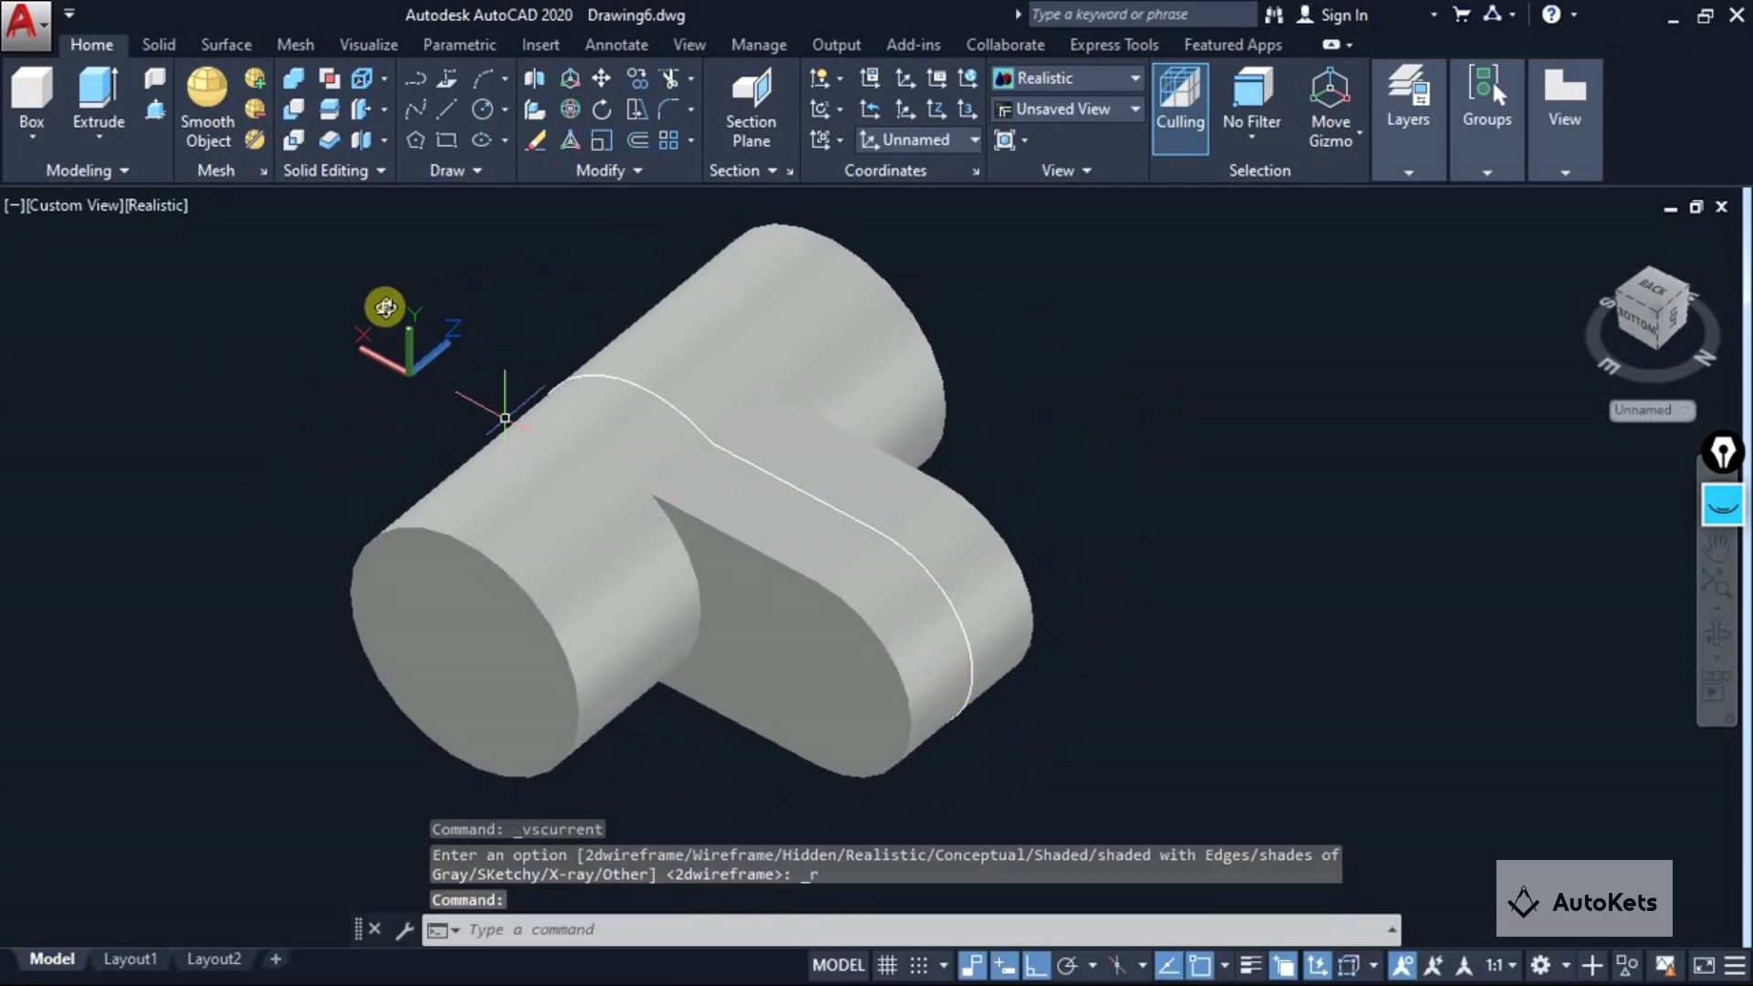
click(166, 206)
click(219, 266)
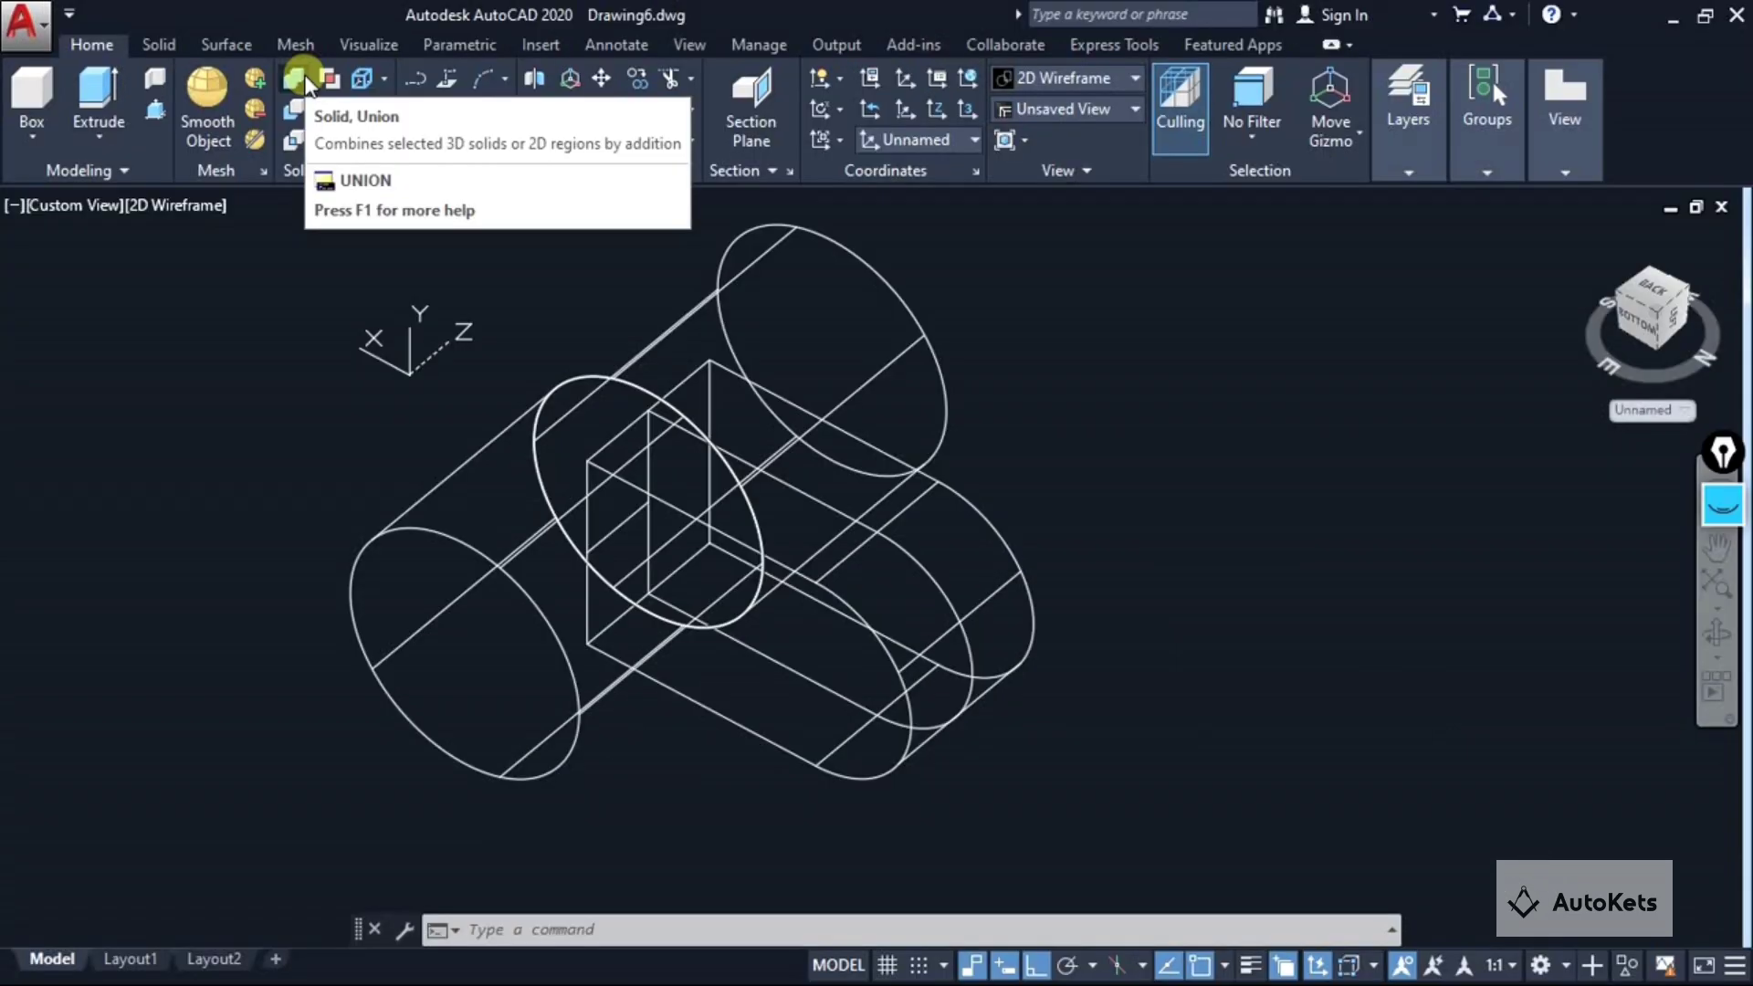
Union the lug and both boss cylinders, selecting the whole model with one window.
click(304, 81)
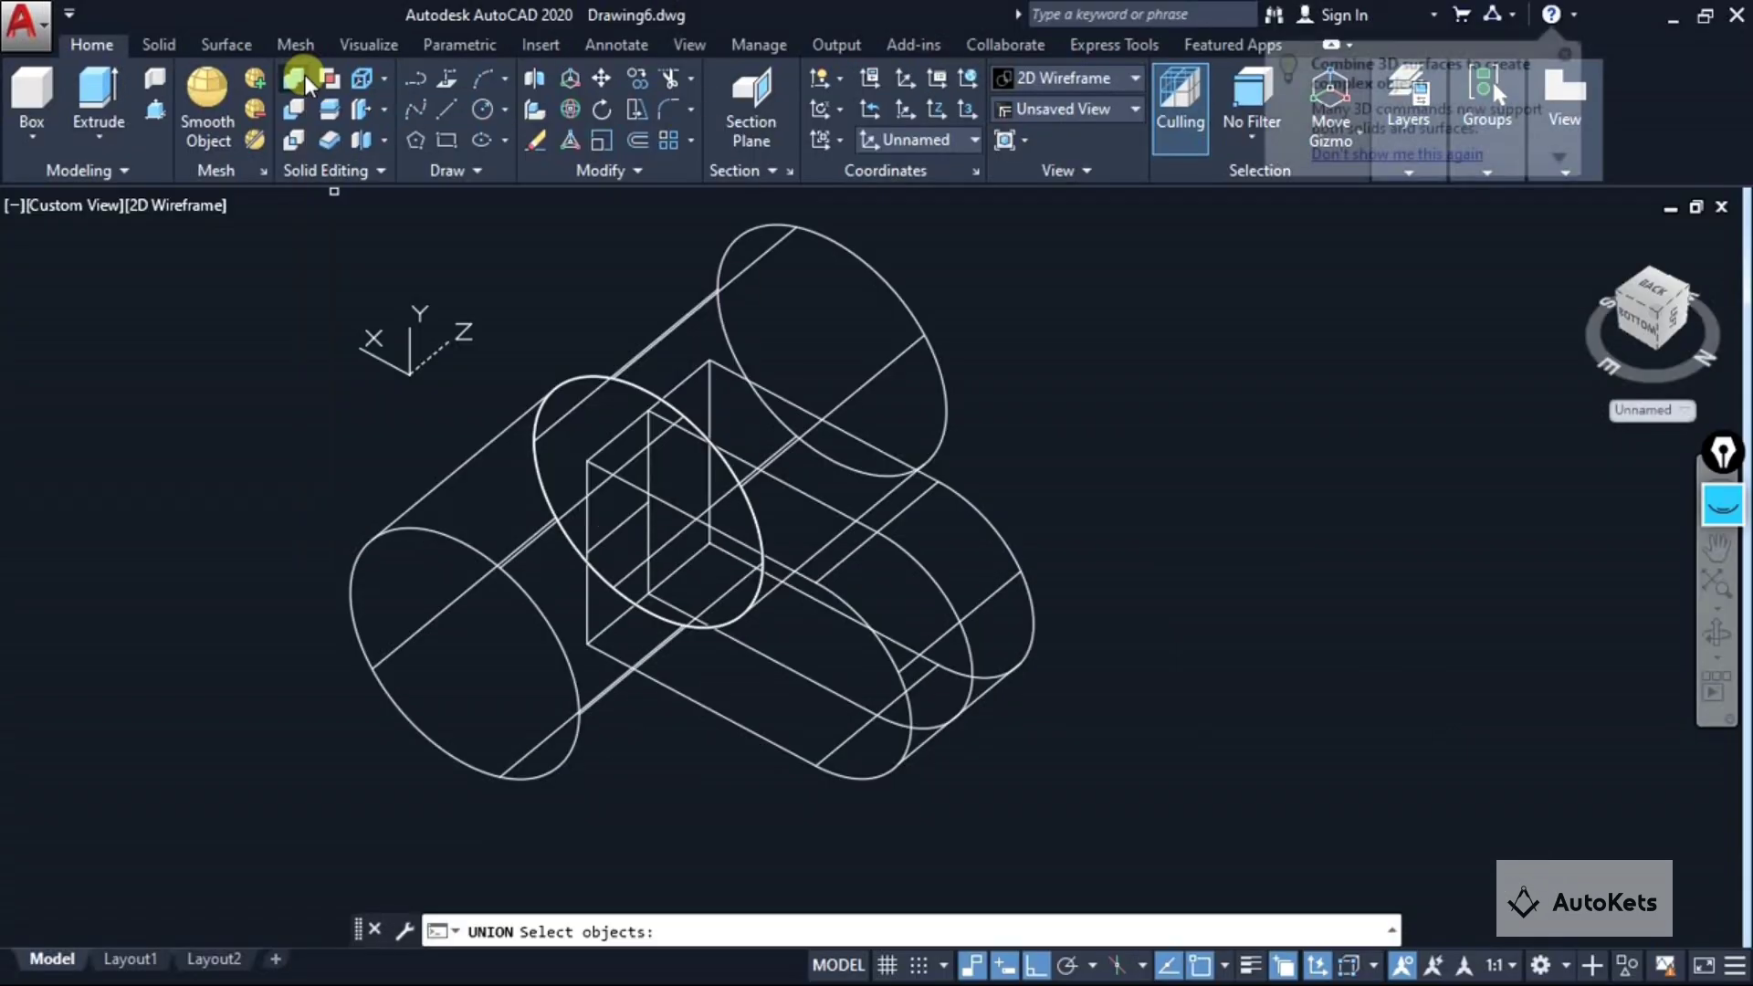
click(303, 203)
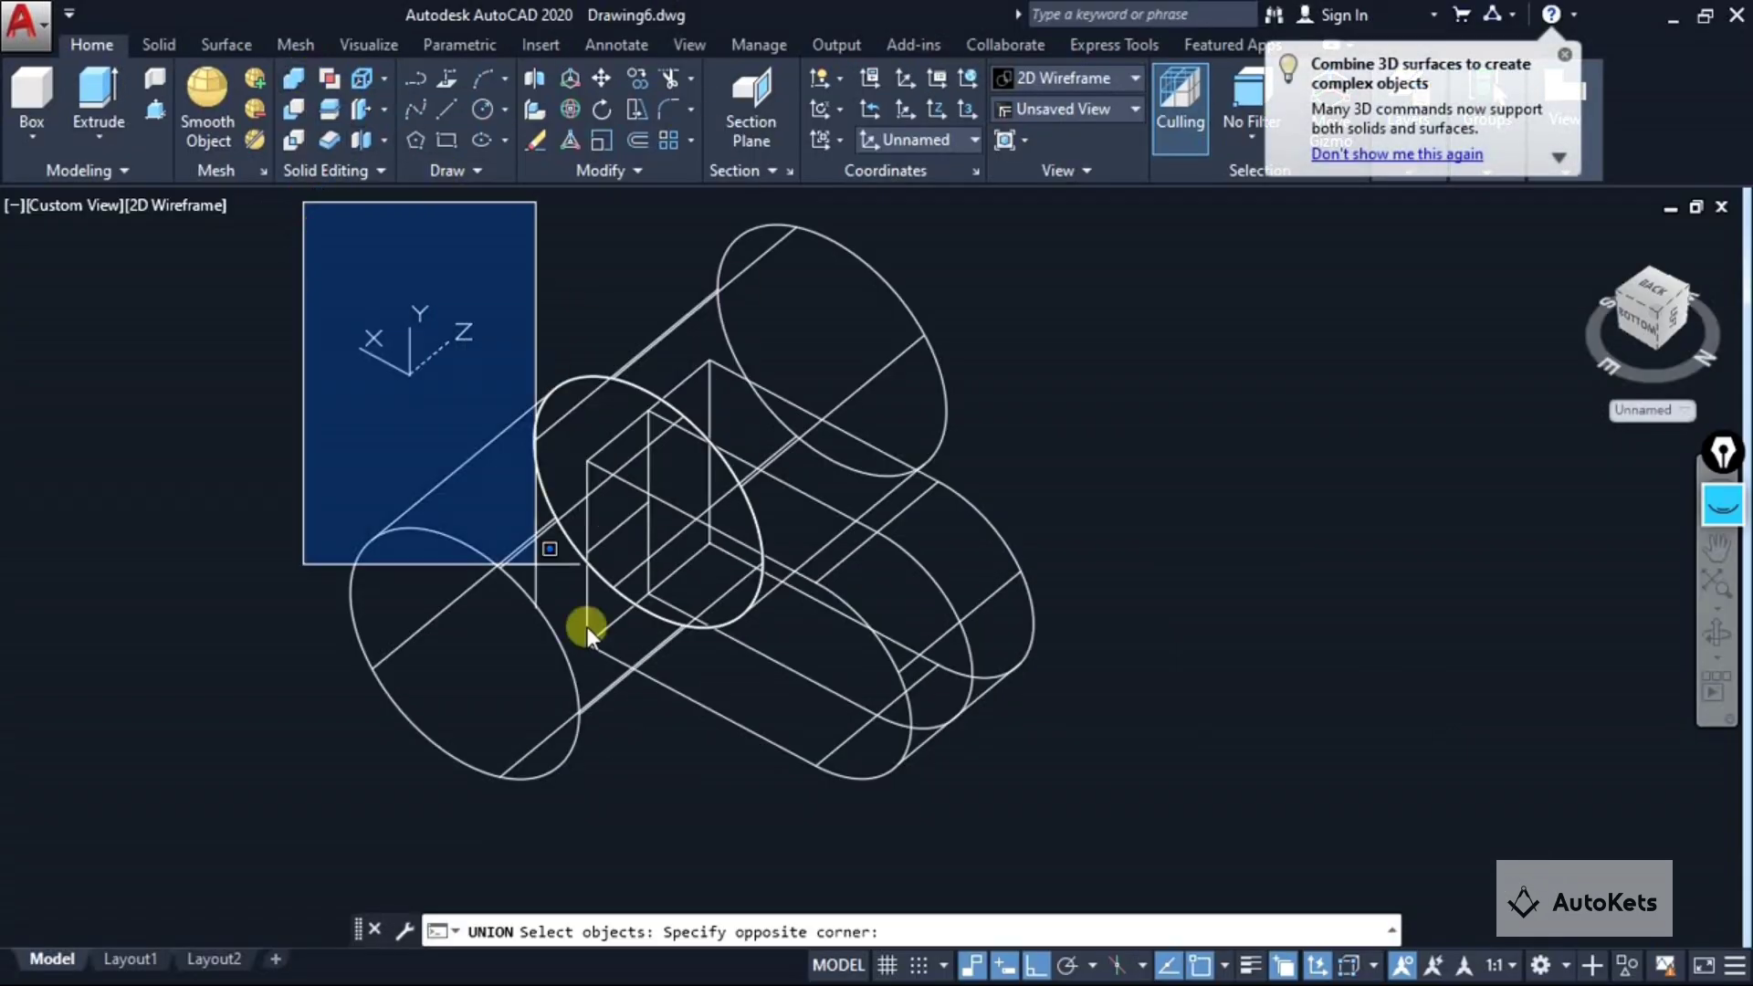
click(1229, 858)
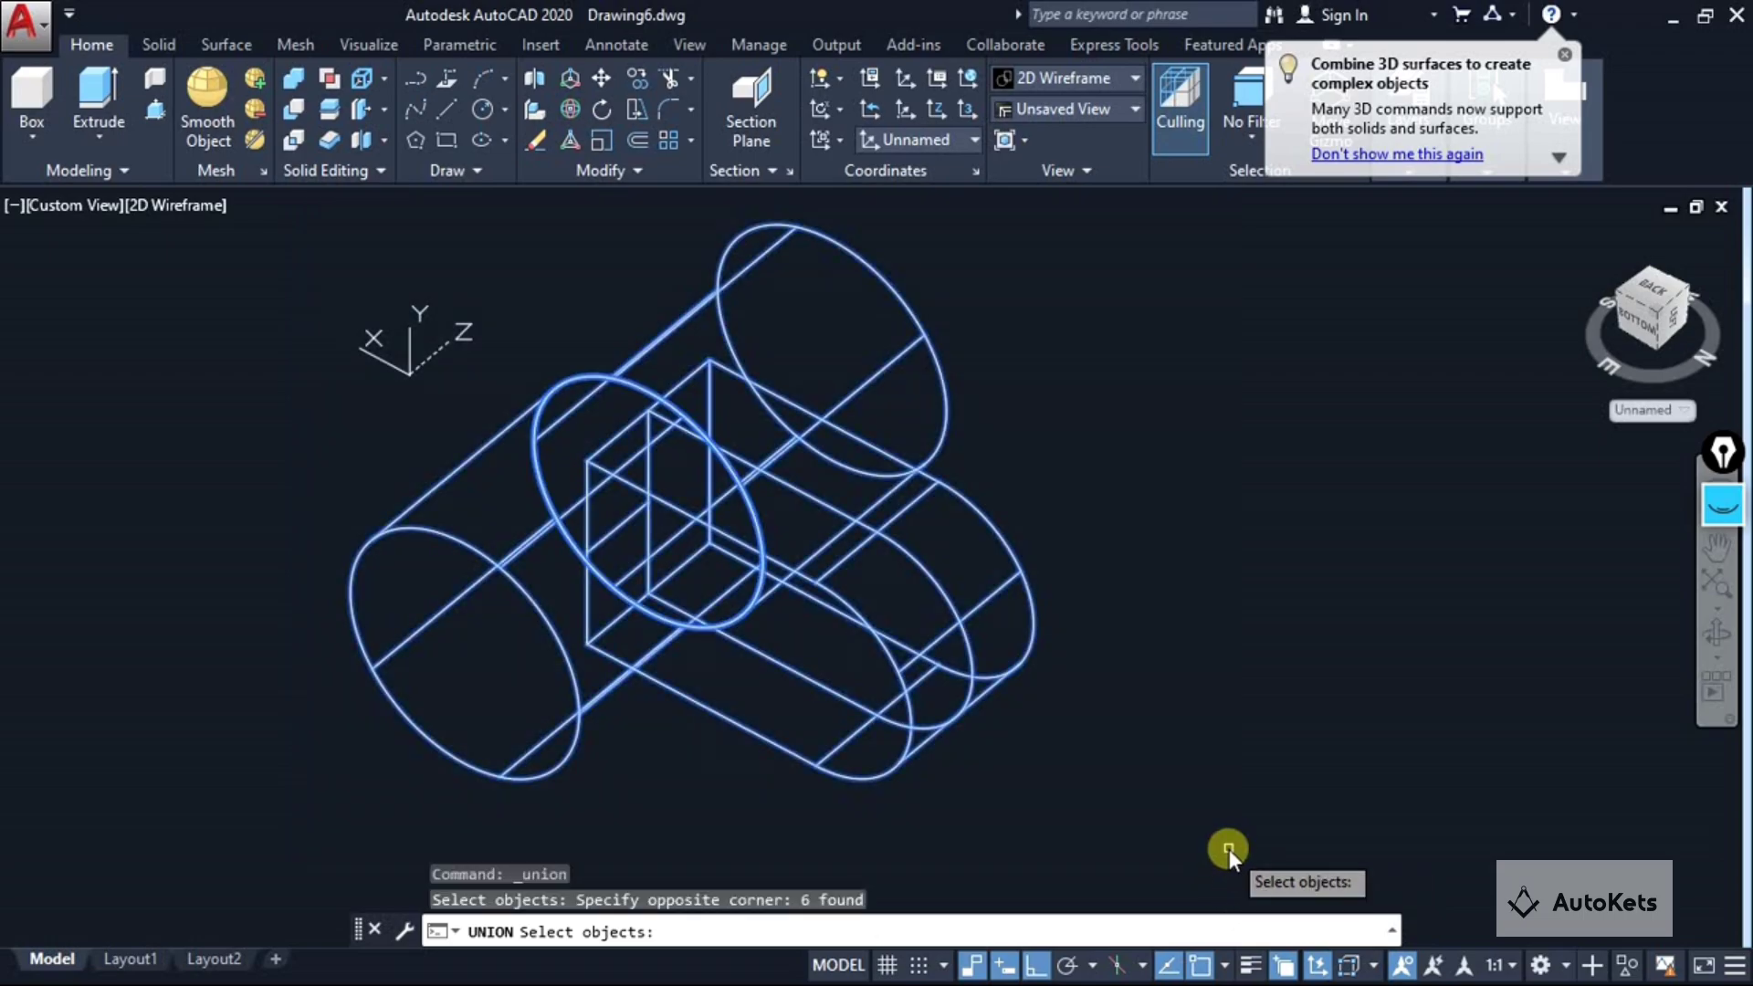
key(Return)
key(Escape)
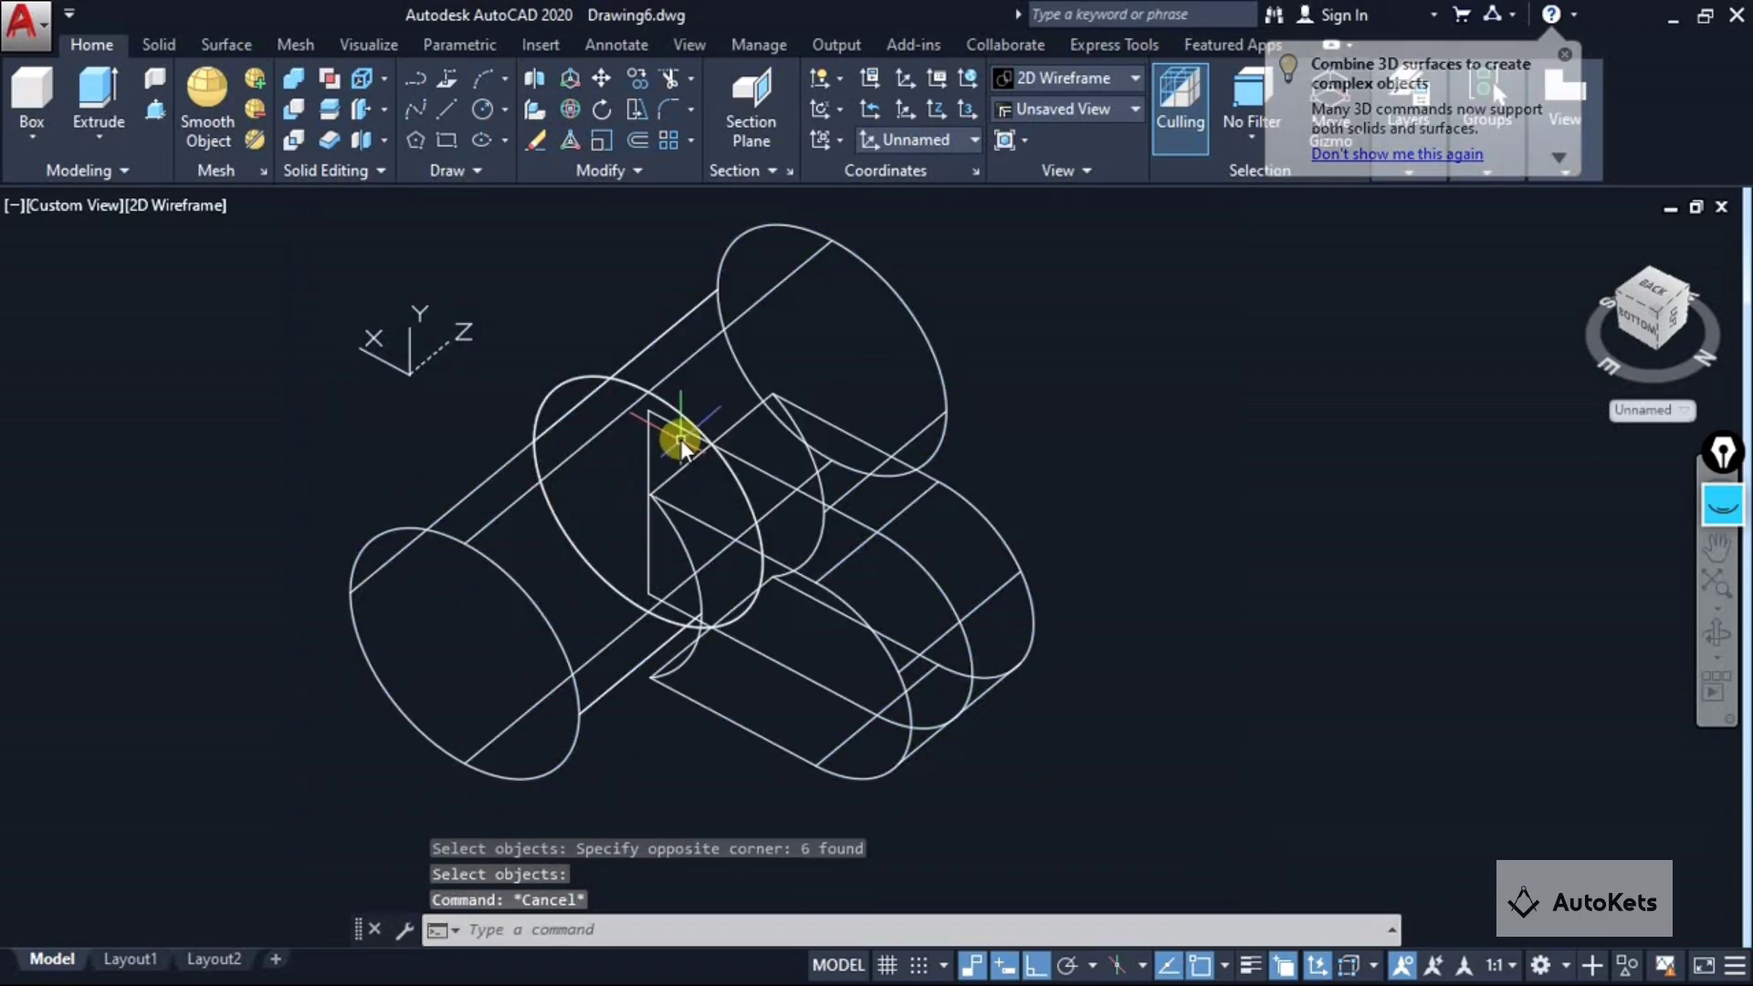
Display the united bracket in the Realistic visual style and orbit it to inspect the boss and lug faces.
click(175, 213)
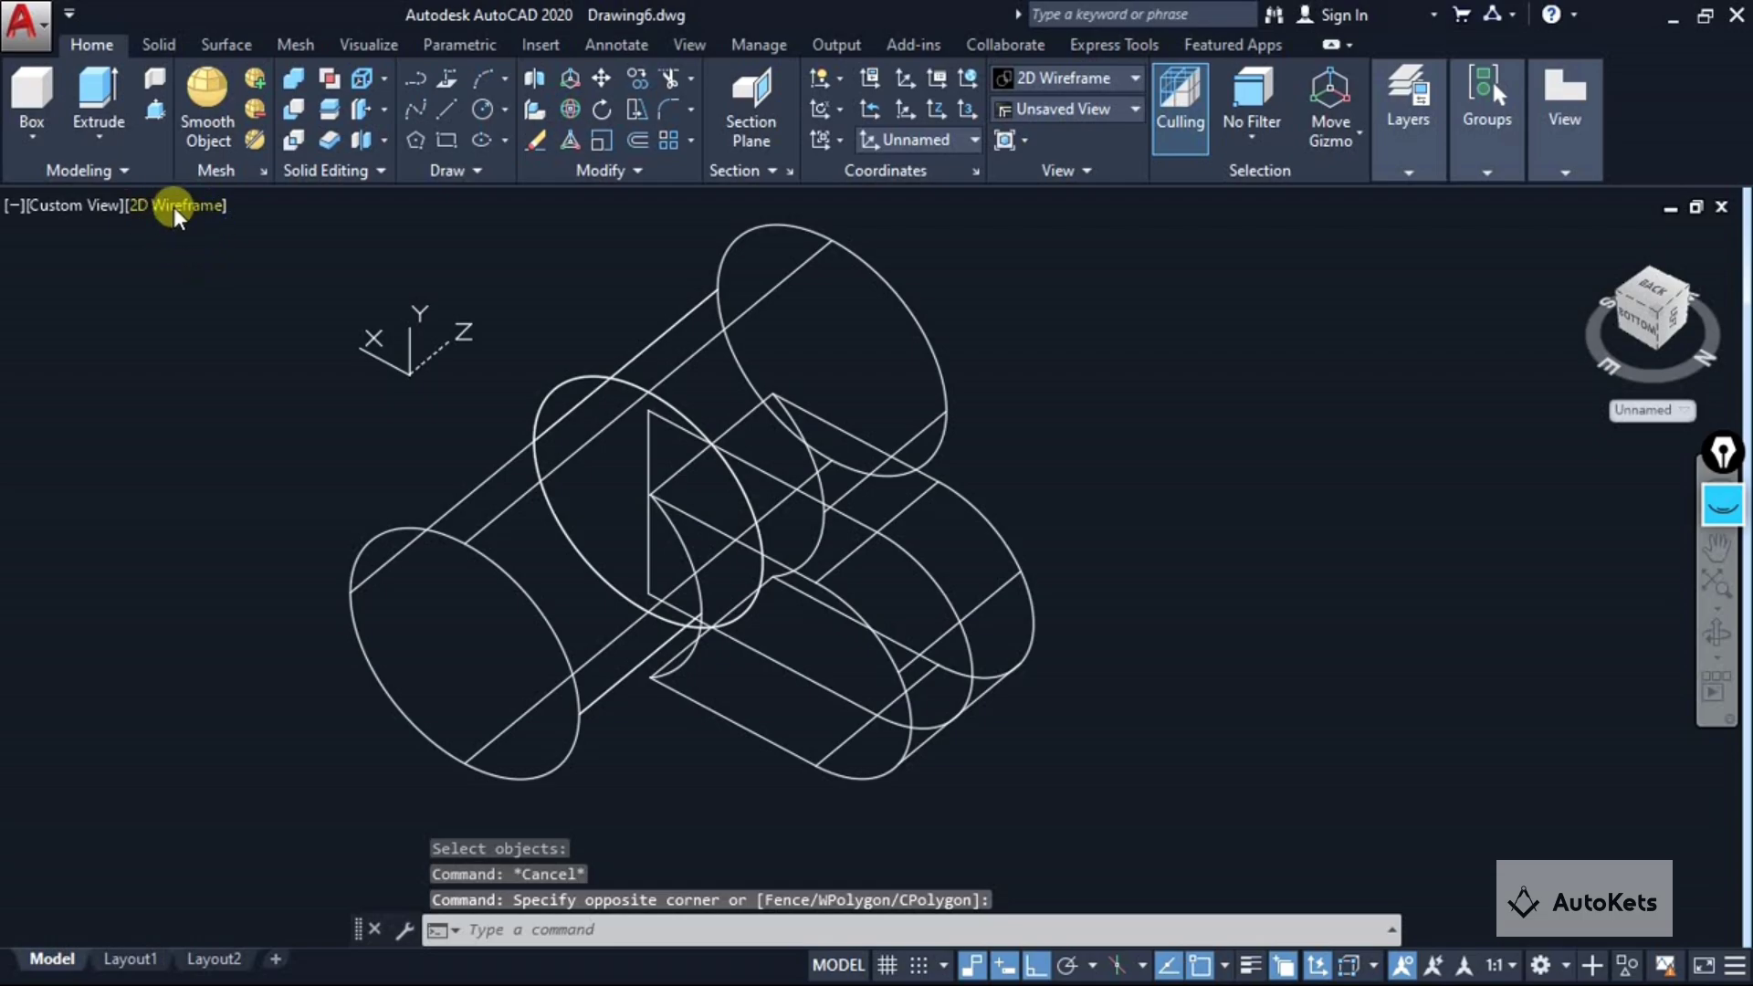
click(176, 206)
click(248, 354)
mouse_move(665, 634)
shift+middle_down()
mouse_move(853, 484)
mouse_move(900, 598)
mouse_move(727, 509)
mouse_move(868, 434)
mouse_move(892, 497)
mouse_move(863, 477)
shift+middle_up()
click(900, 501)
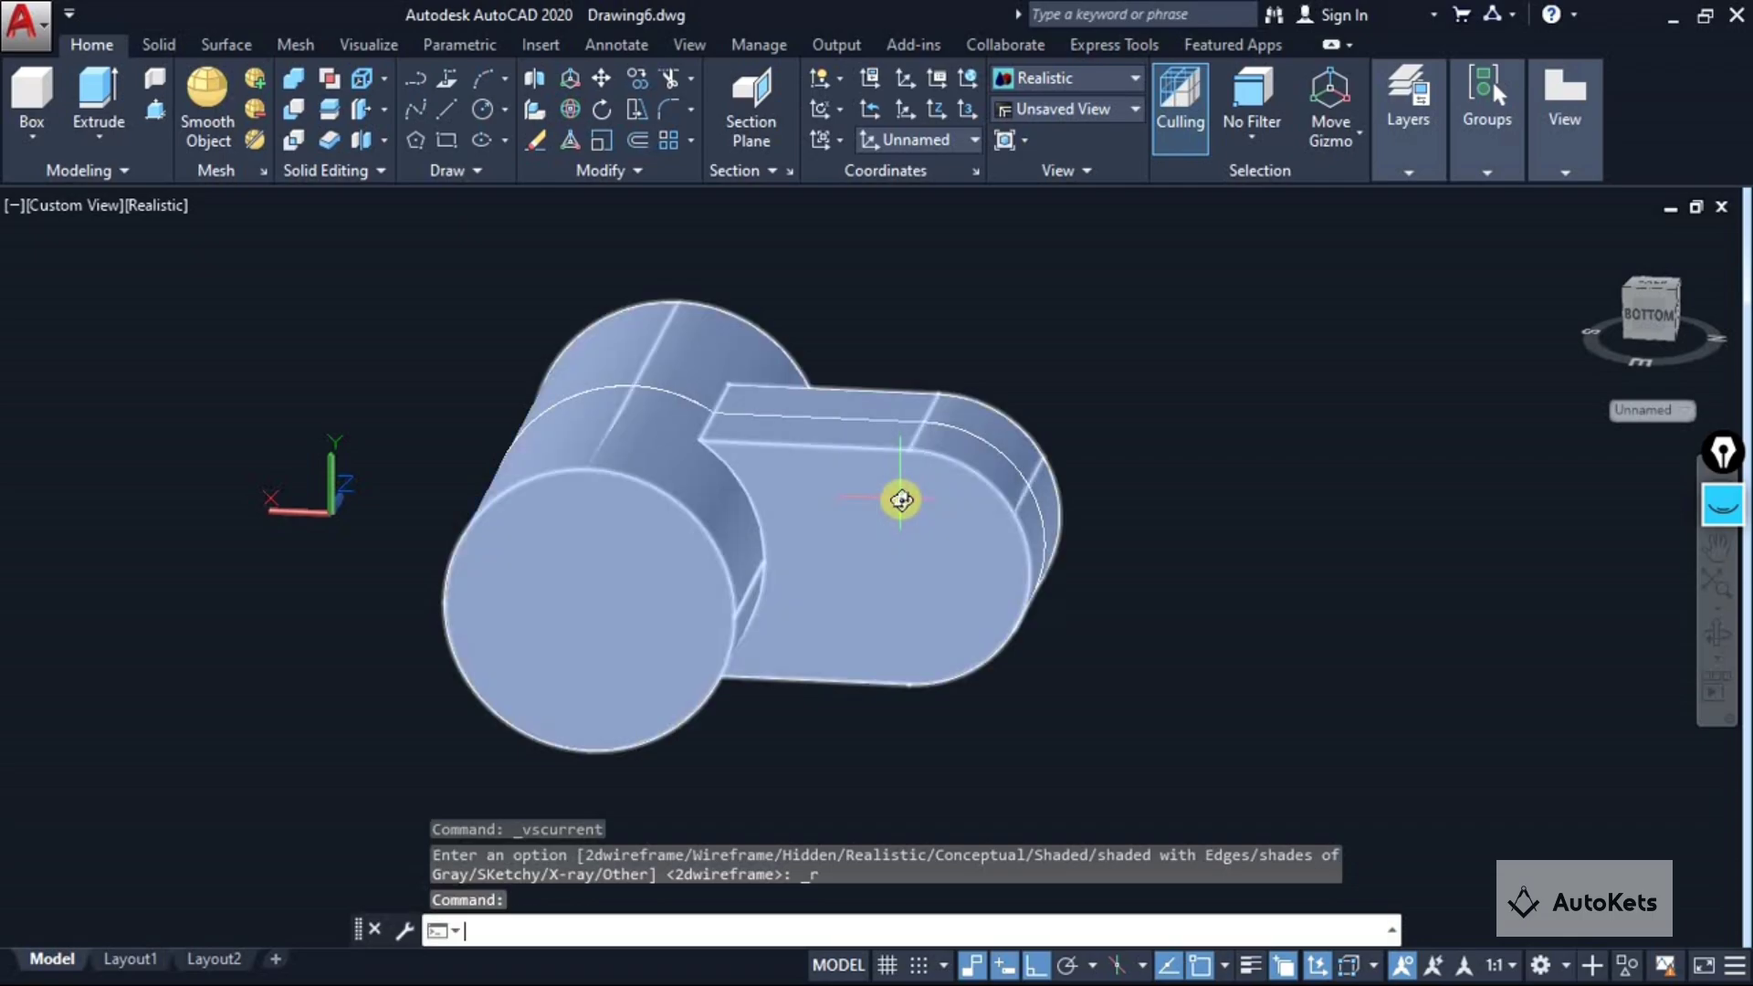
Switch to the reference drawing in the browser and open the ChatGPT conversation about the R17.50 circle position.
key(alt+Tab)
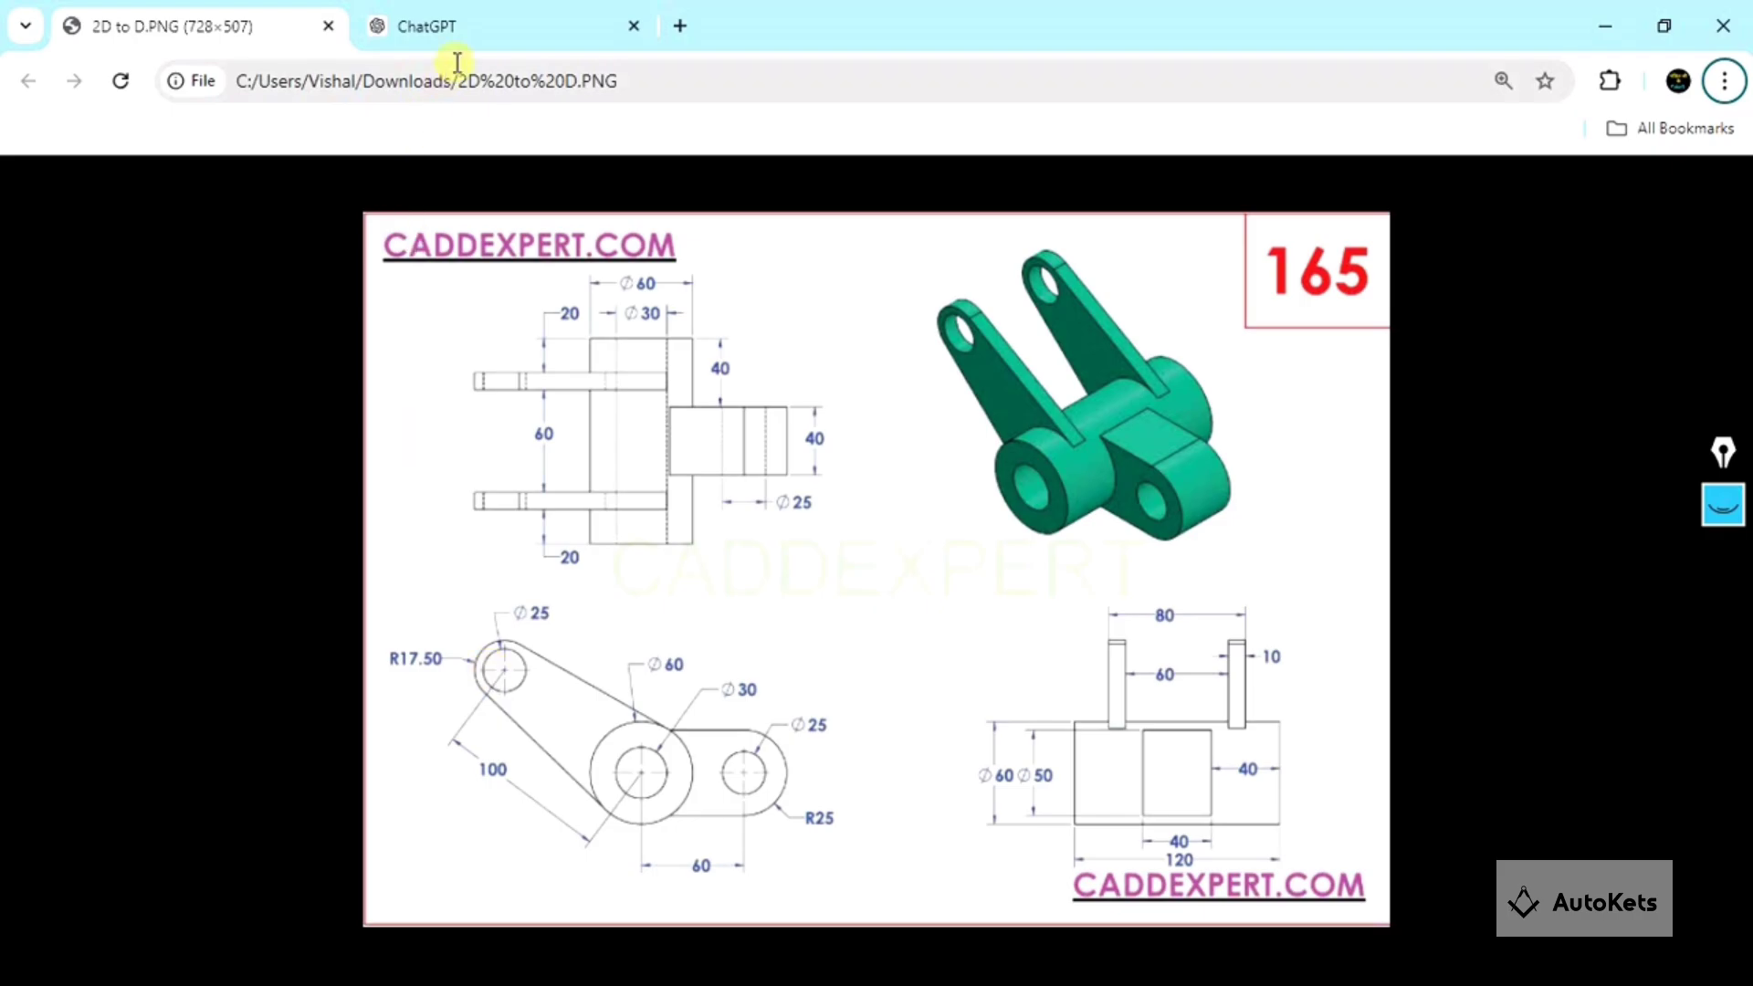
click(493, 25)
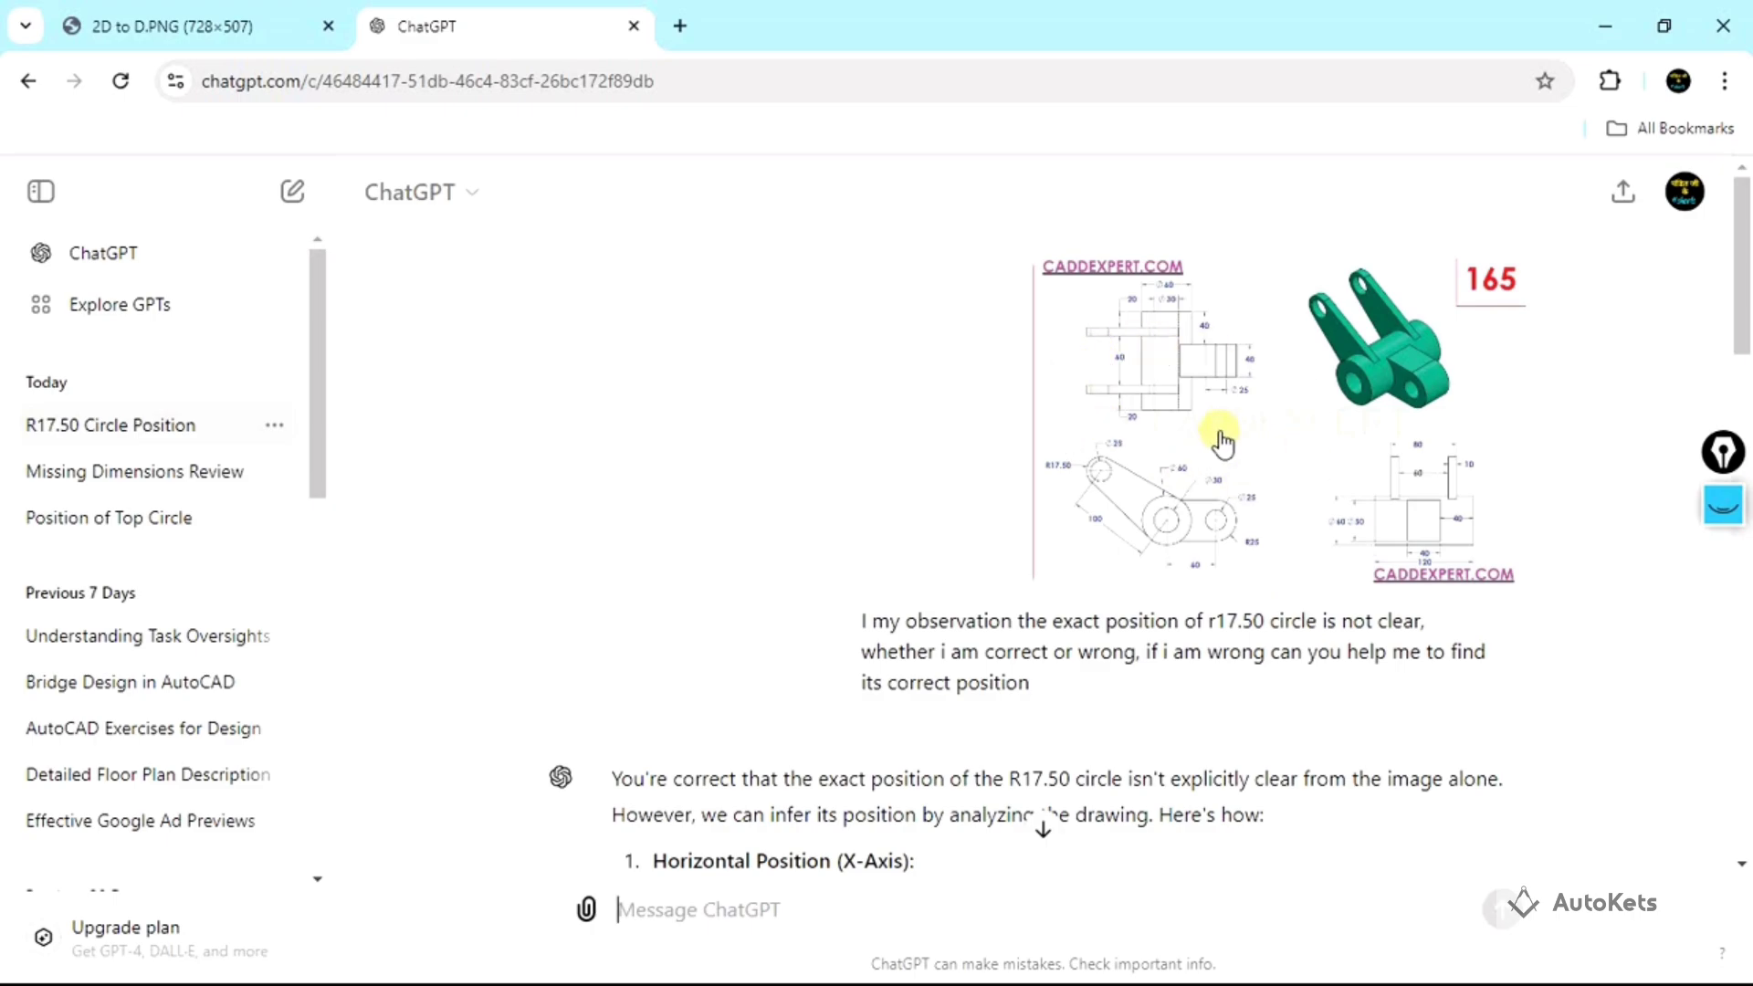
click(589, 908)
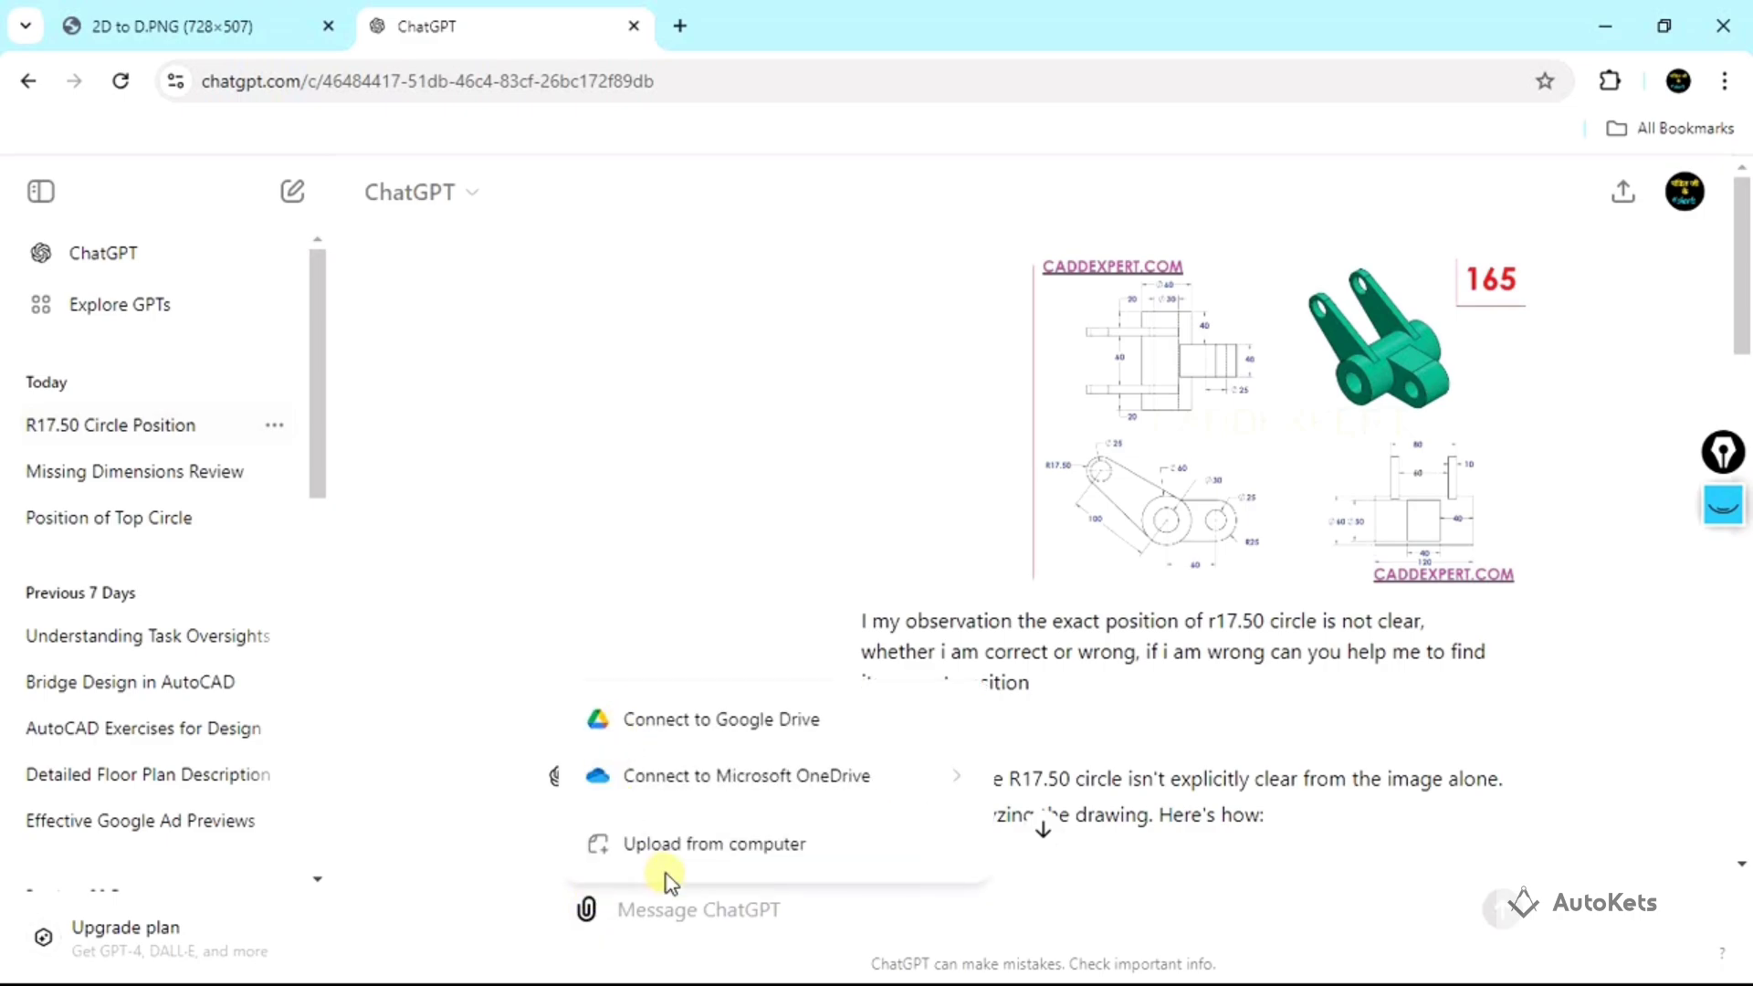
click(933, 367)
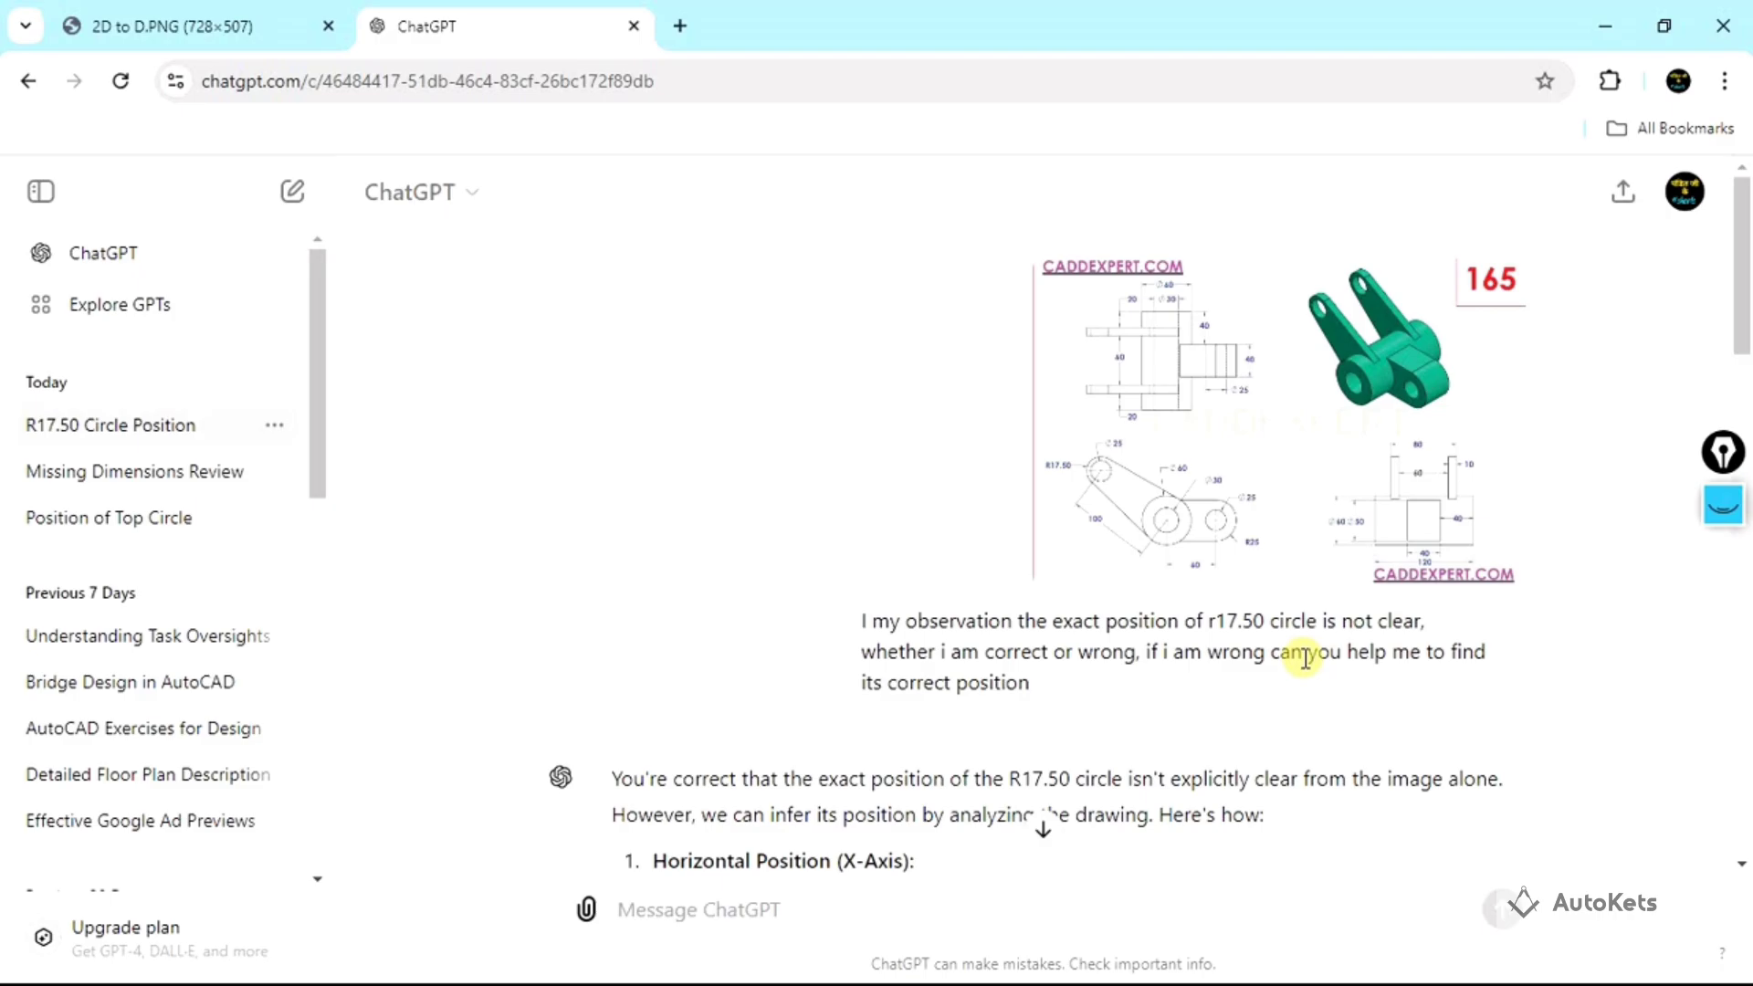
Read through the ChatGPT answers for the horizontal, vertical and exact position of the R17.50 circle's centre.
scroll(1305, 657, down, 3)
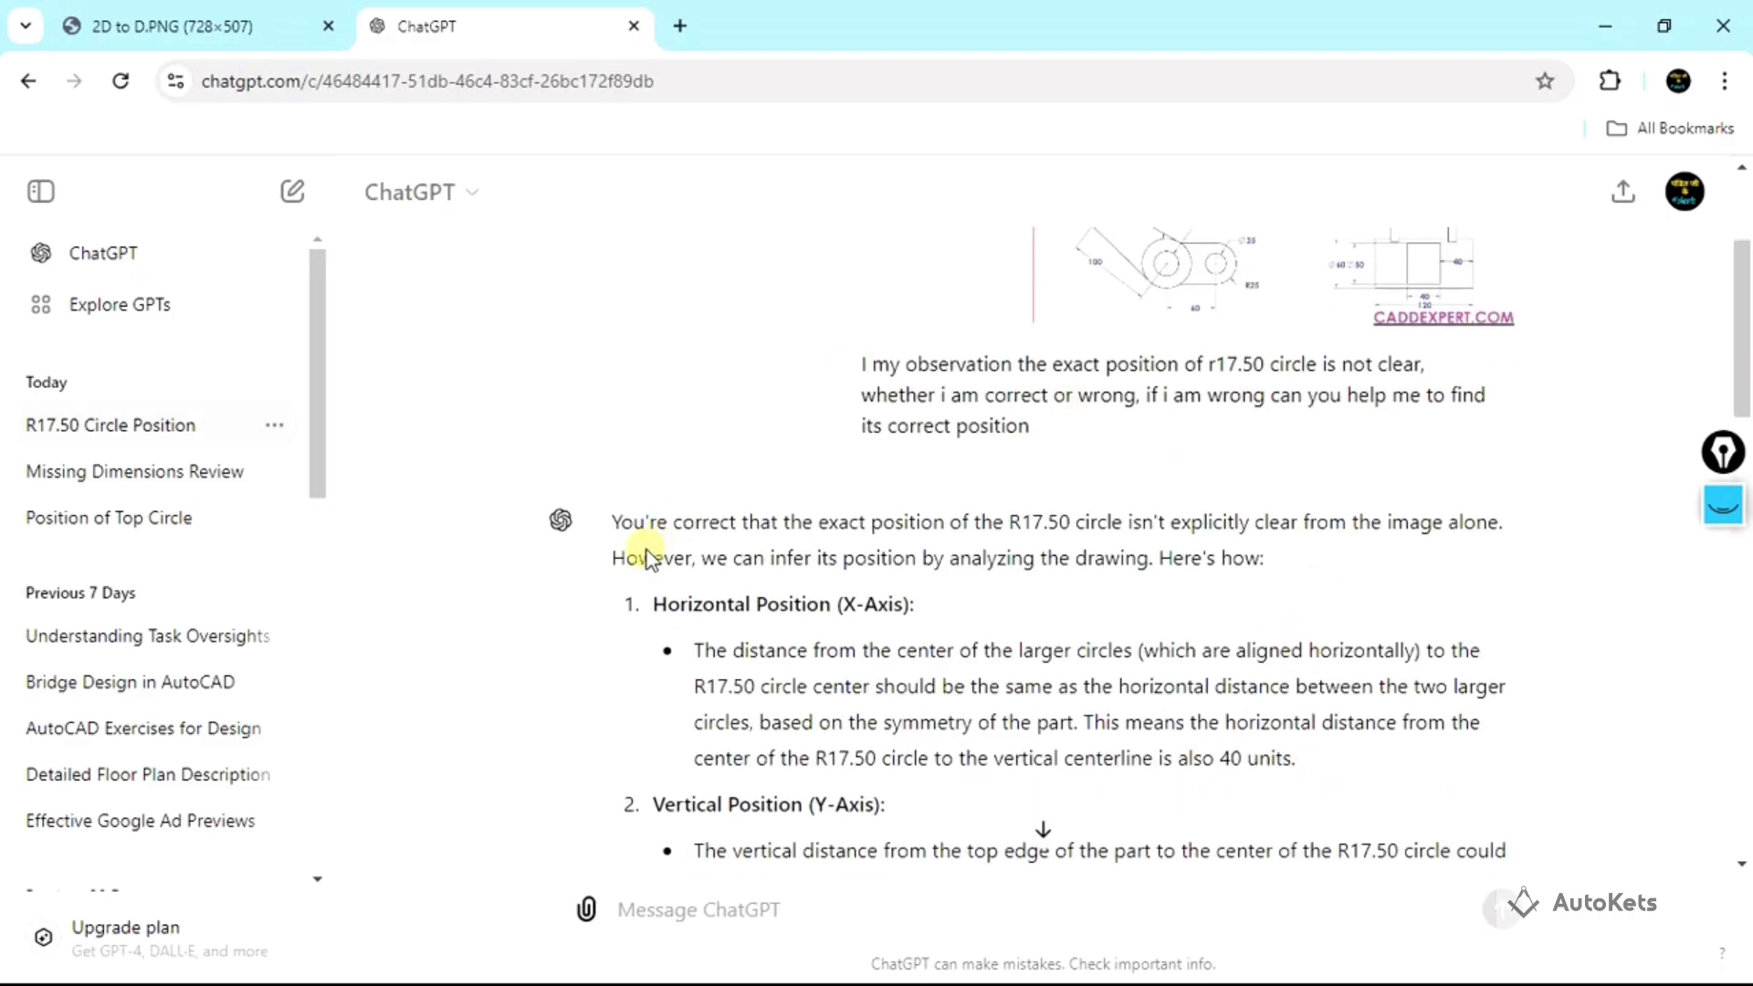
scroll(680, 557, up, 2)
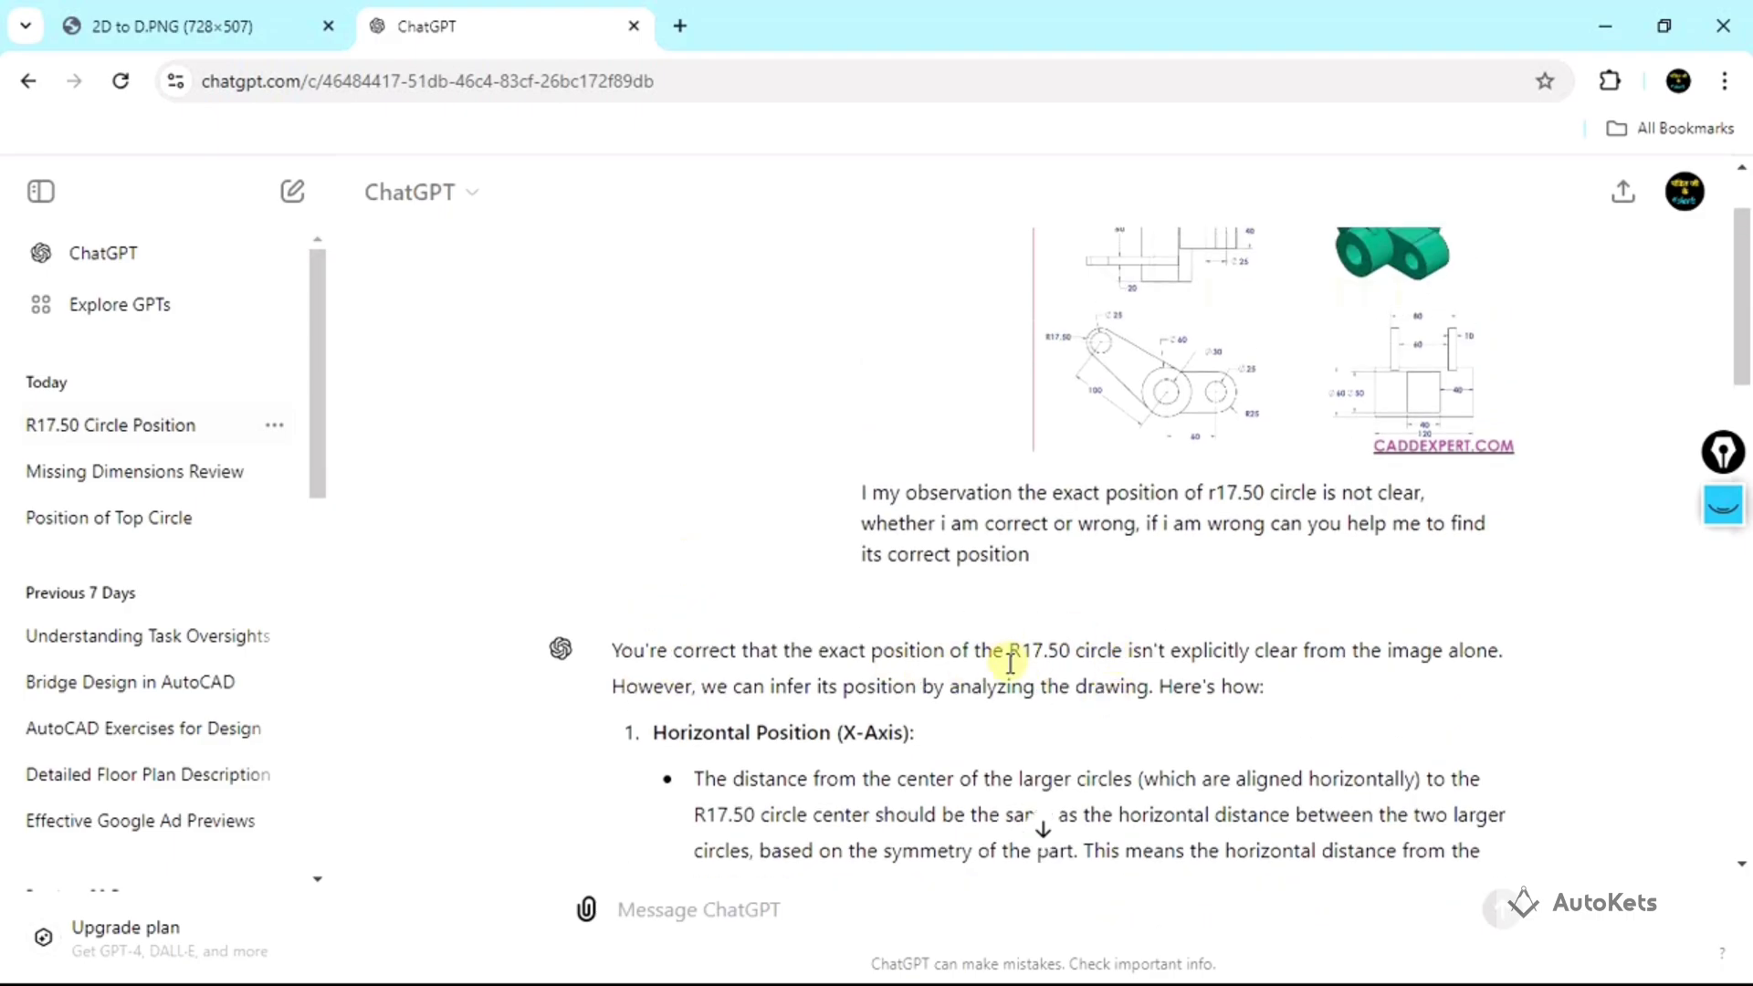
scroll(1057, 695, up, 2)
scroll(1061, 694, down, 4)
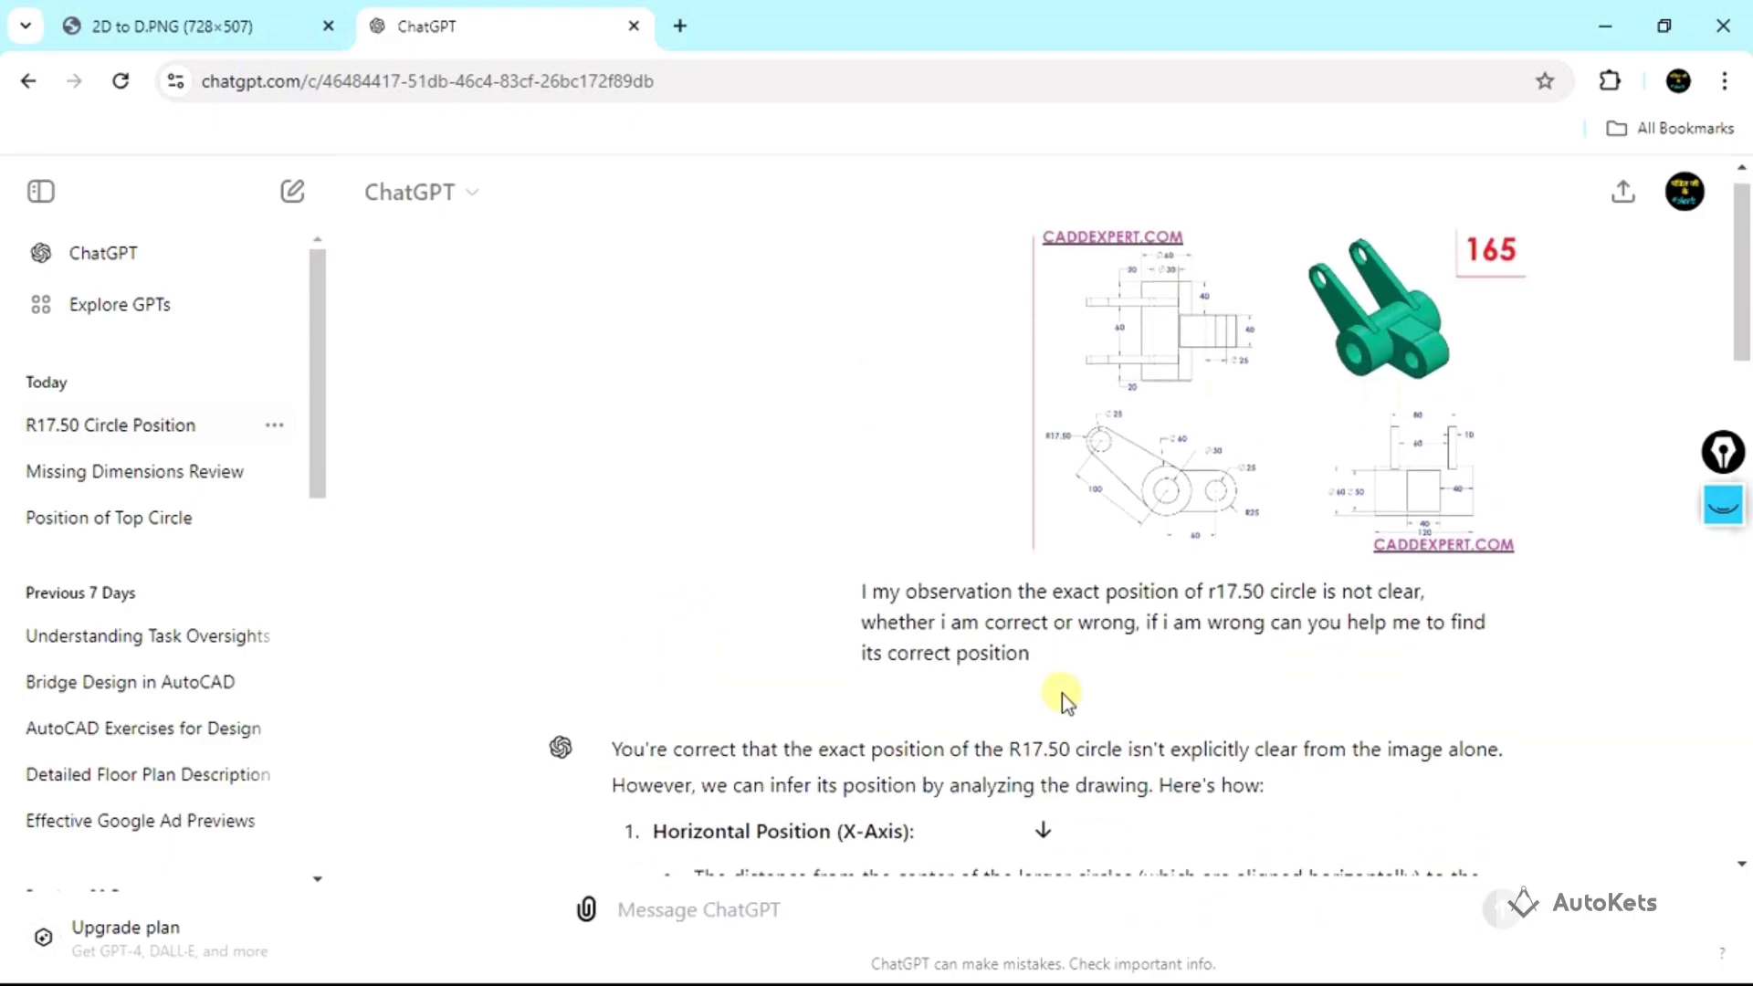
scroll(1064, 696, down, 2)
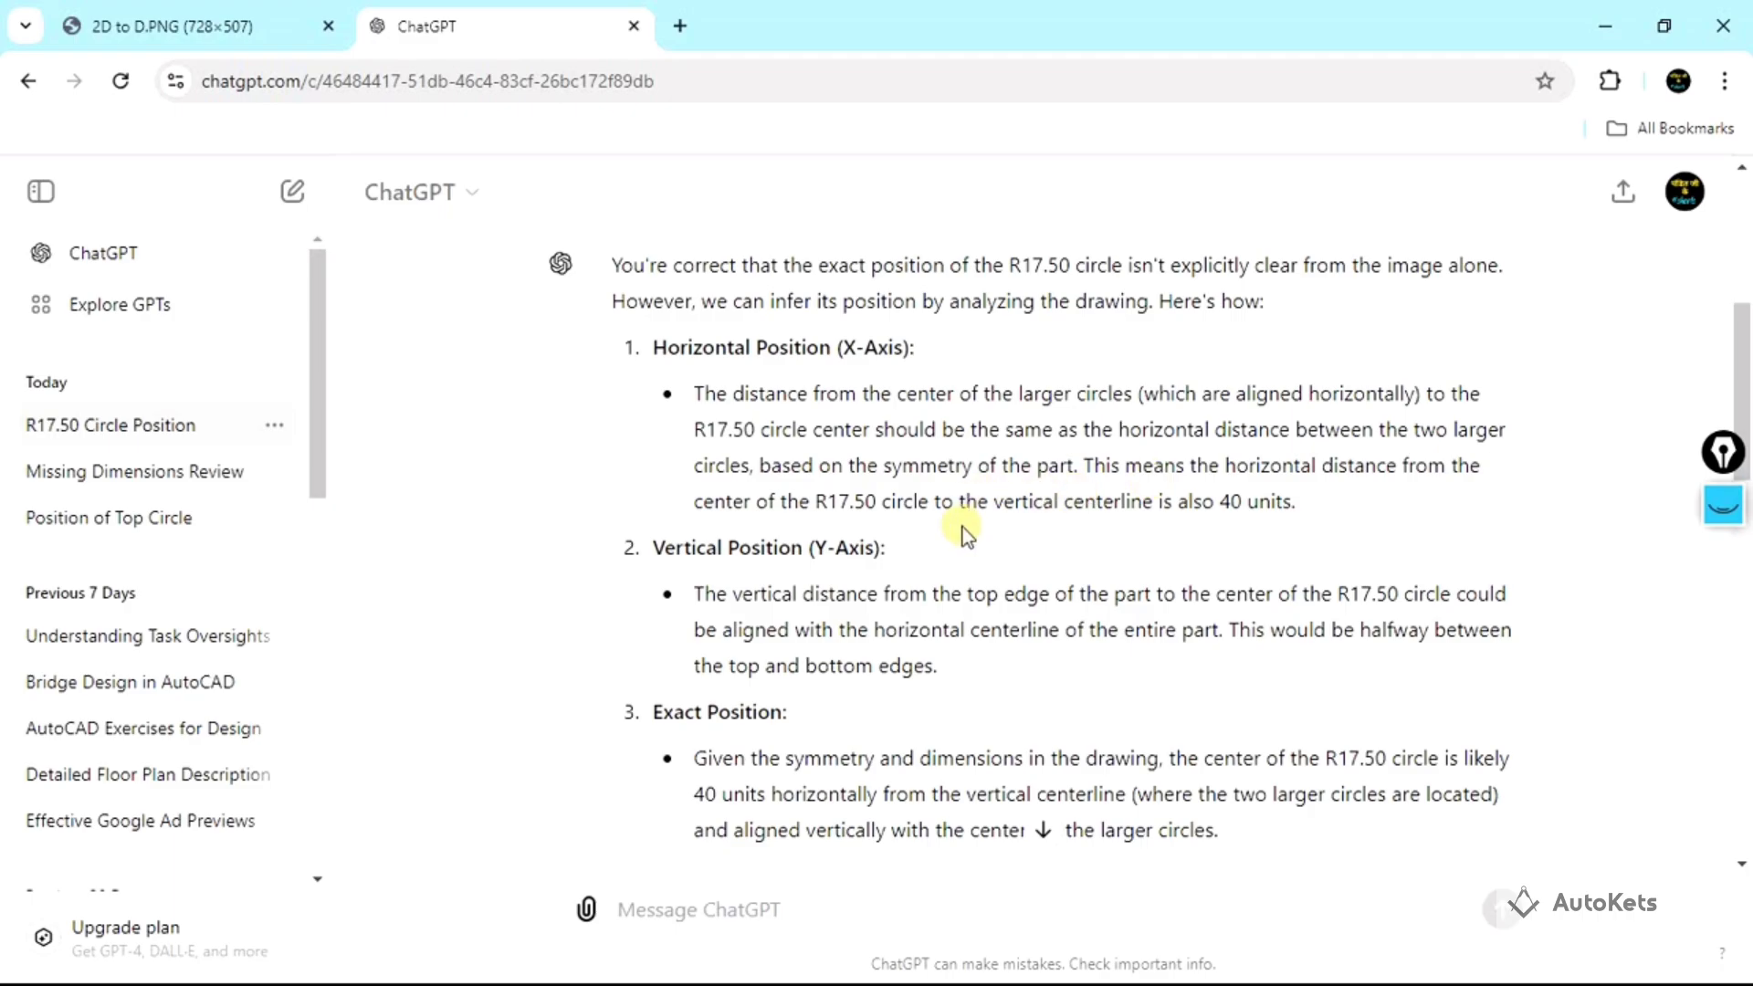
scroll(965, 534, down, 1)
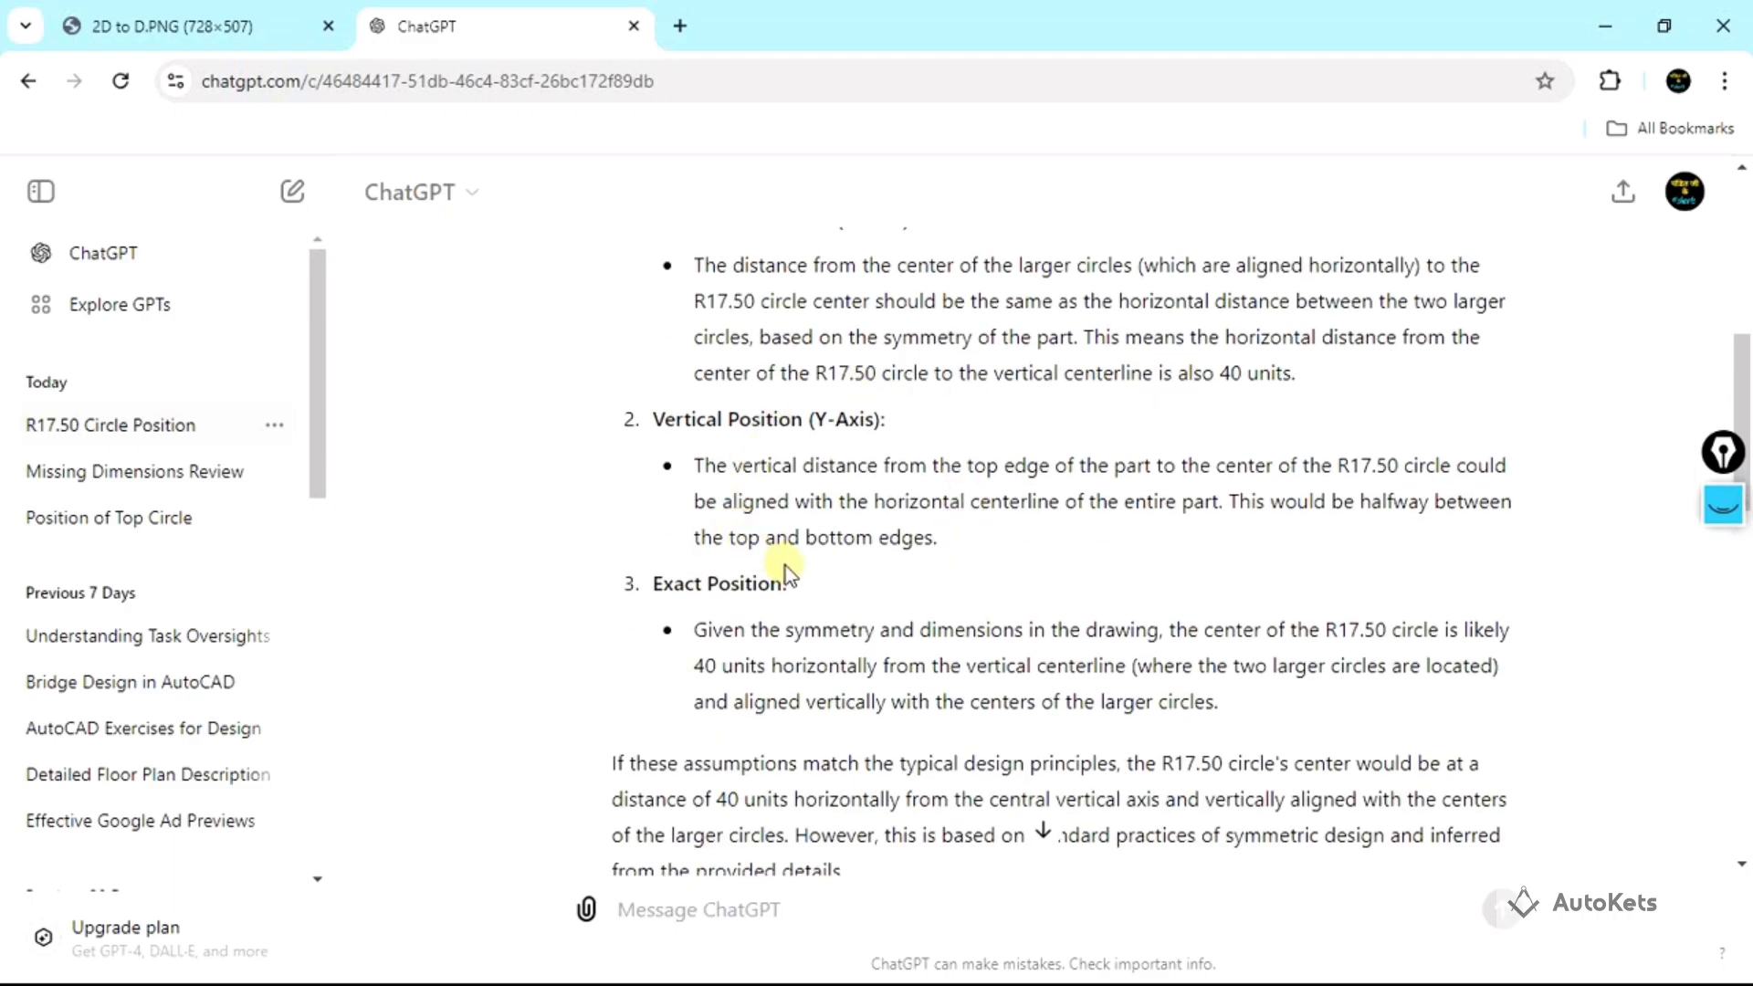
scroll(785, 566, down, 3)
scroll(787, 566, down, 10)
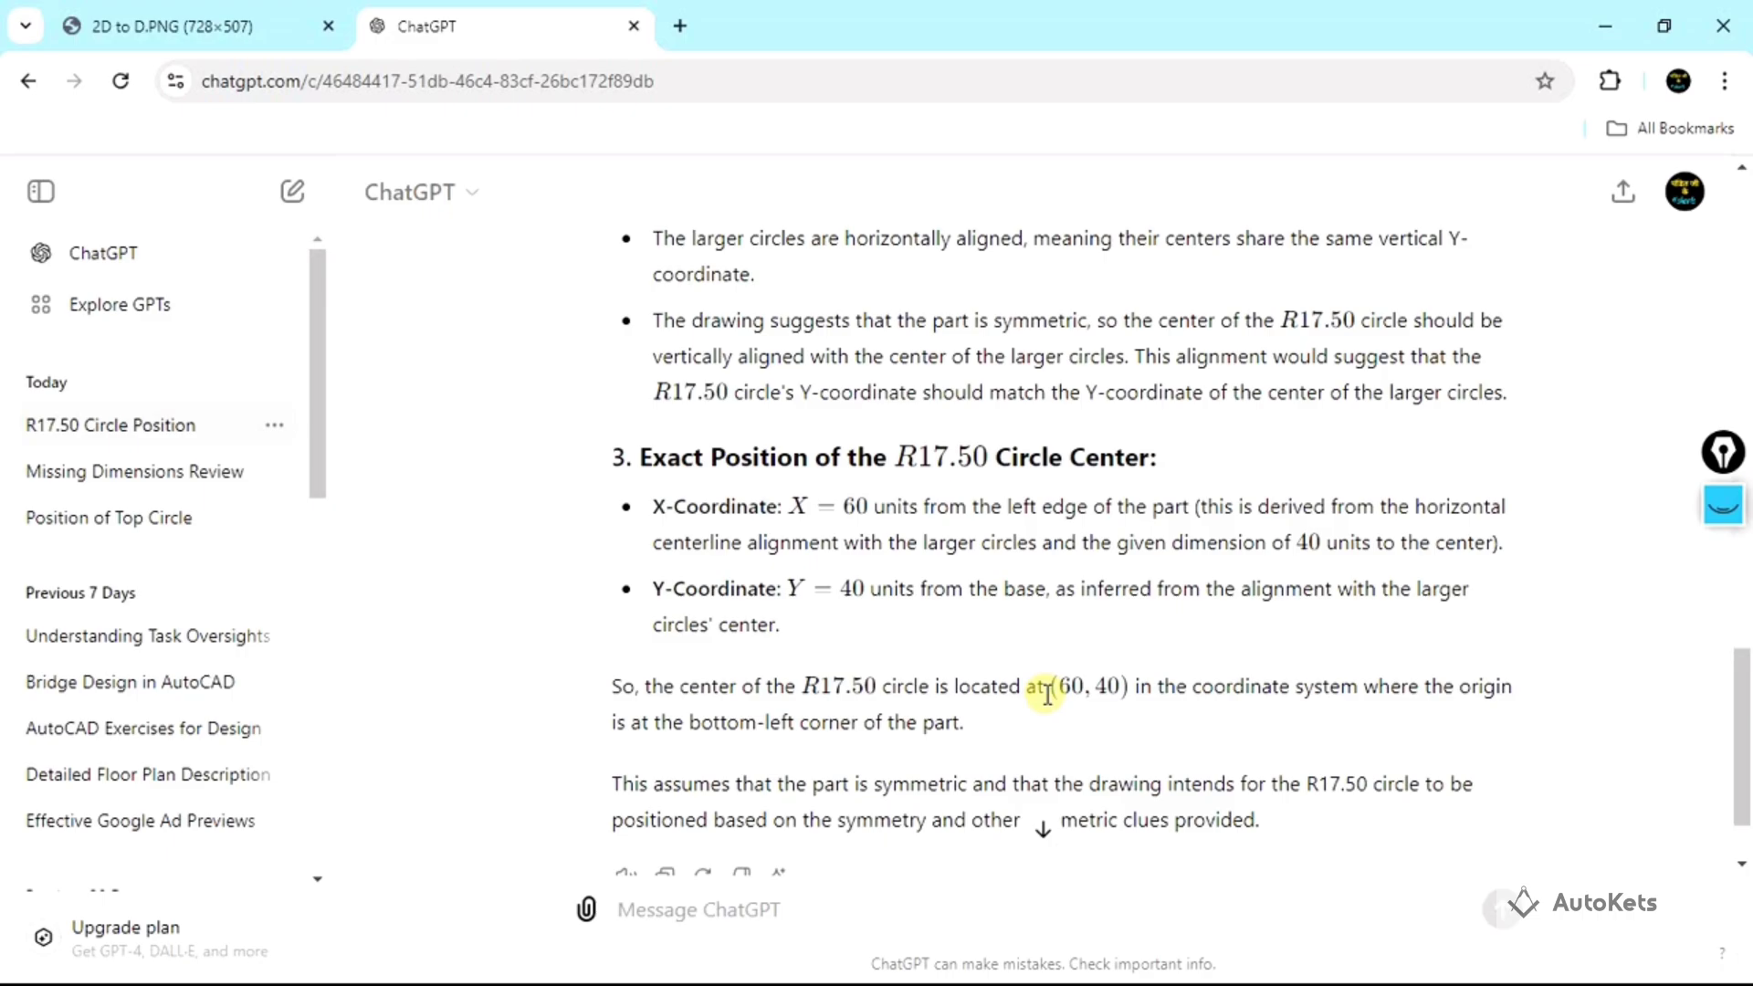
scroll(1151, 625, up, 7)
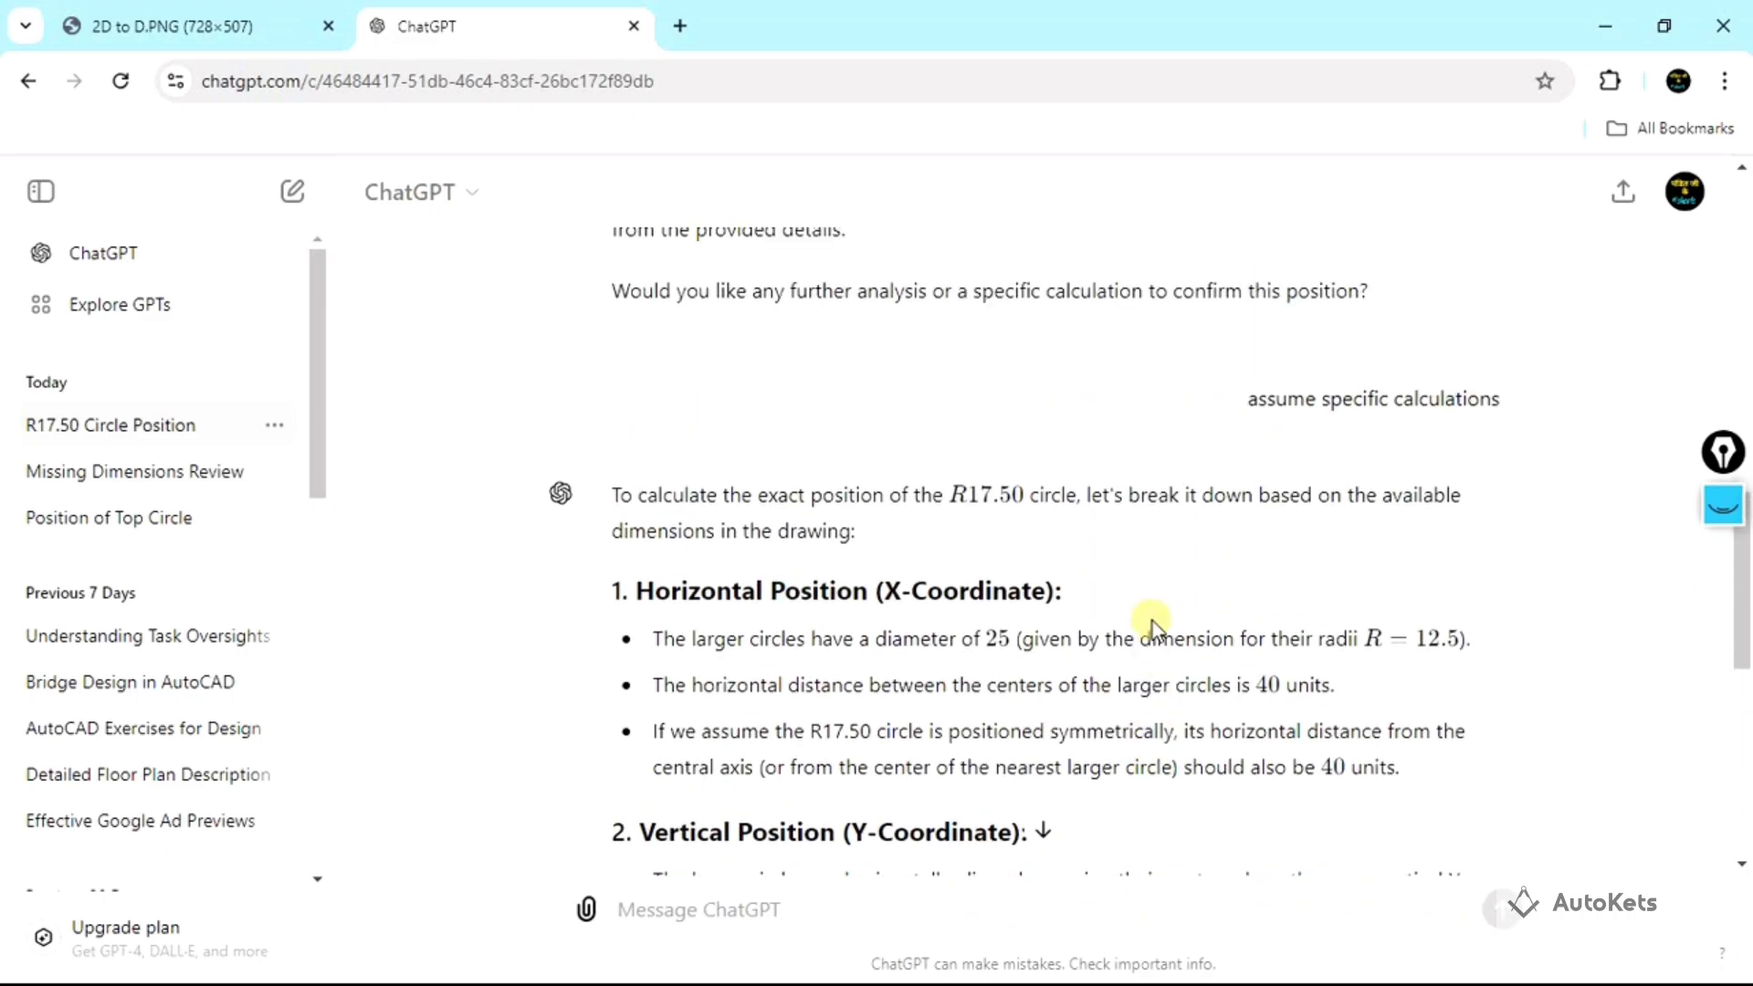
scroll(1152, 621, down, 3)
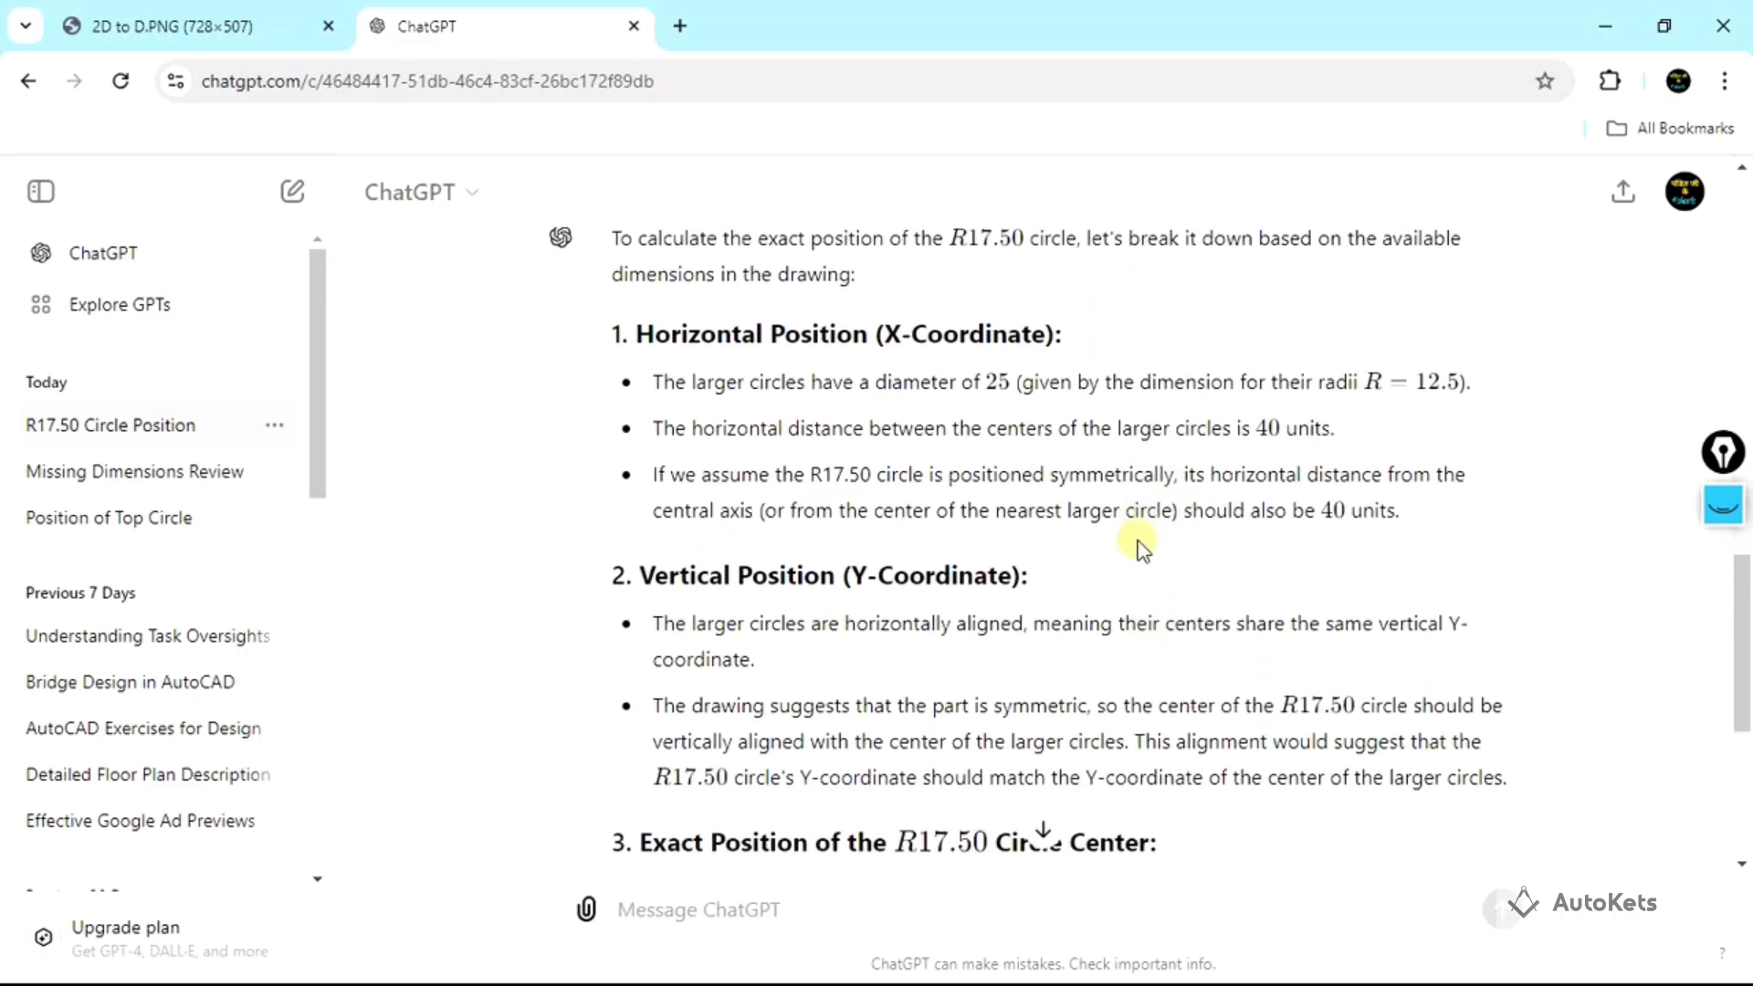
scroll(1140, 546, up, 5)
scroll(975, 325, up, 8)
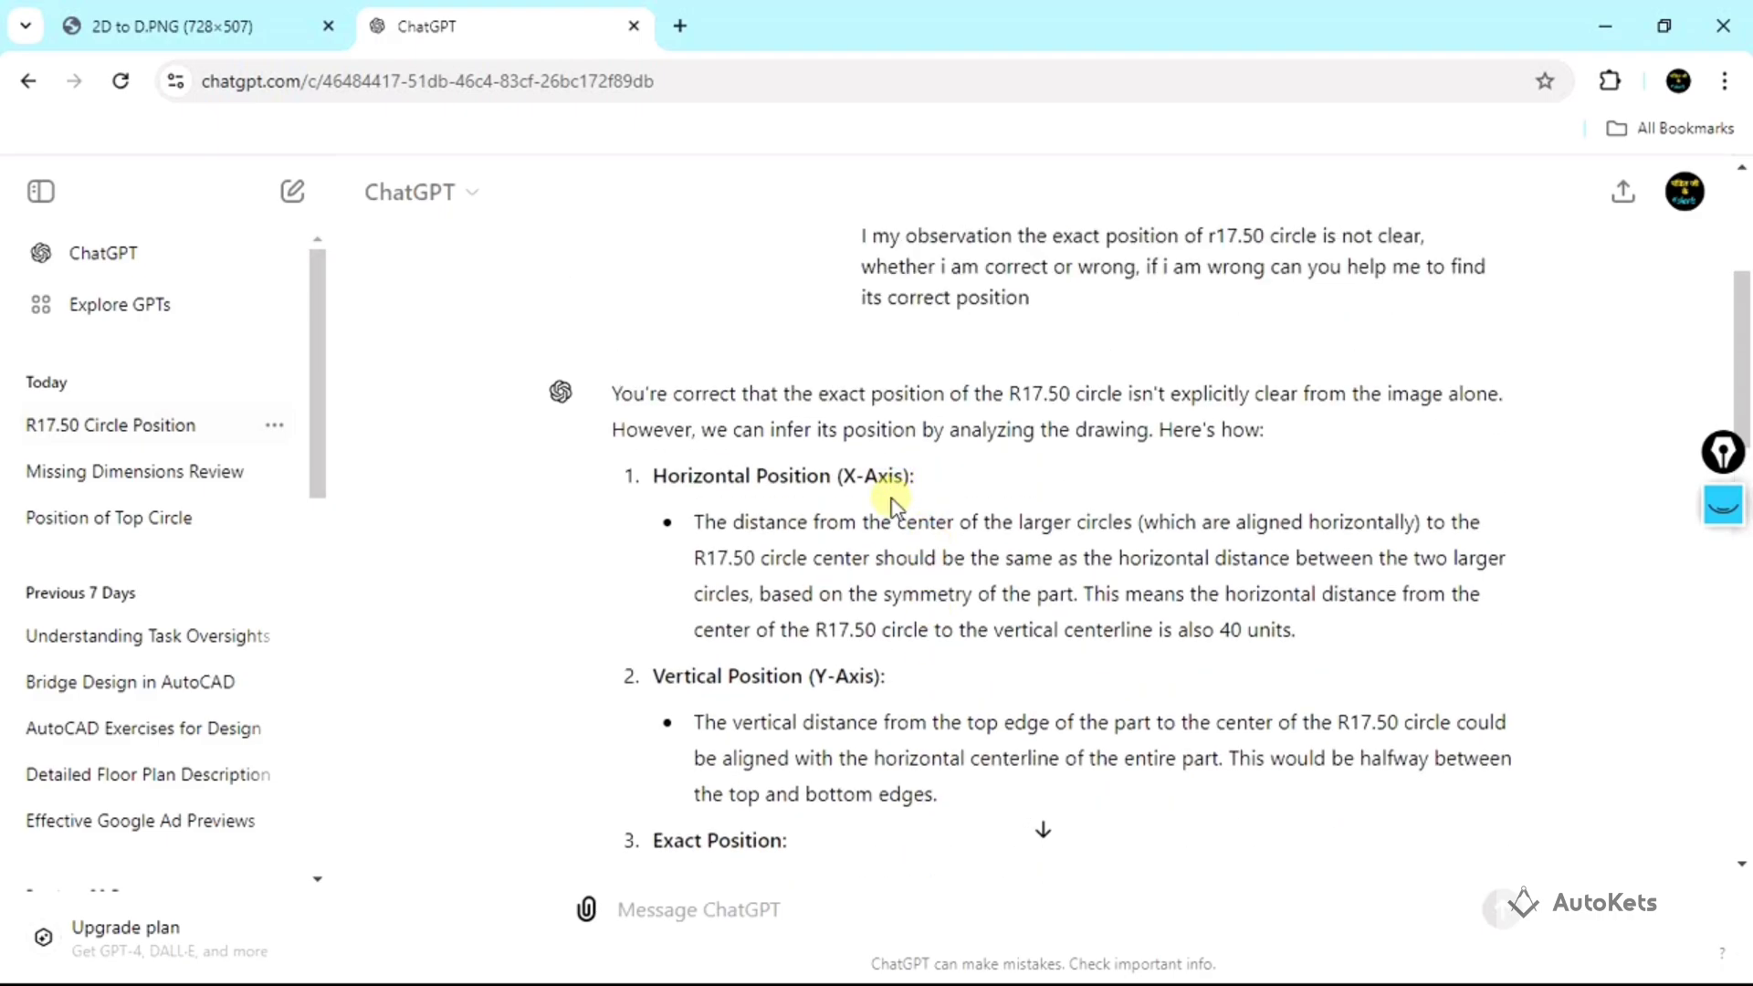
scroll(892, 502, down, 13)
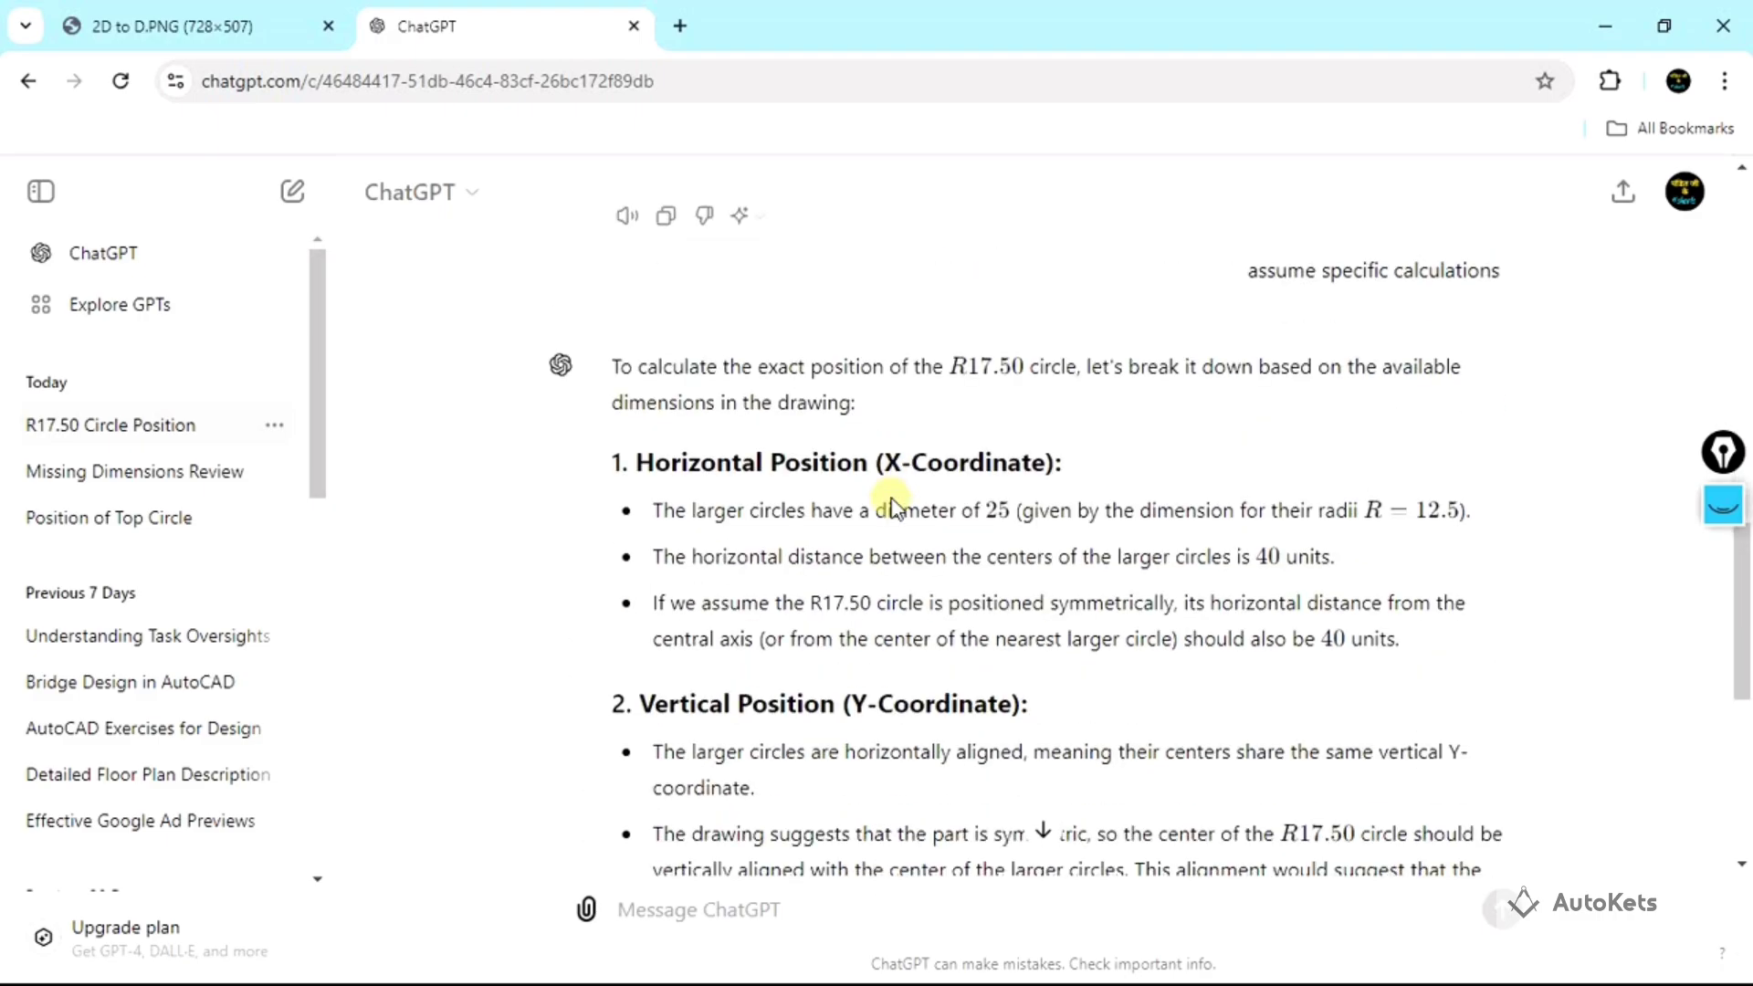
scroll(895, 505, down, 4)
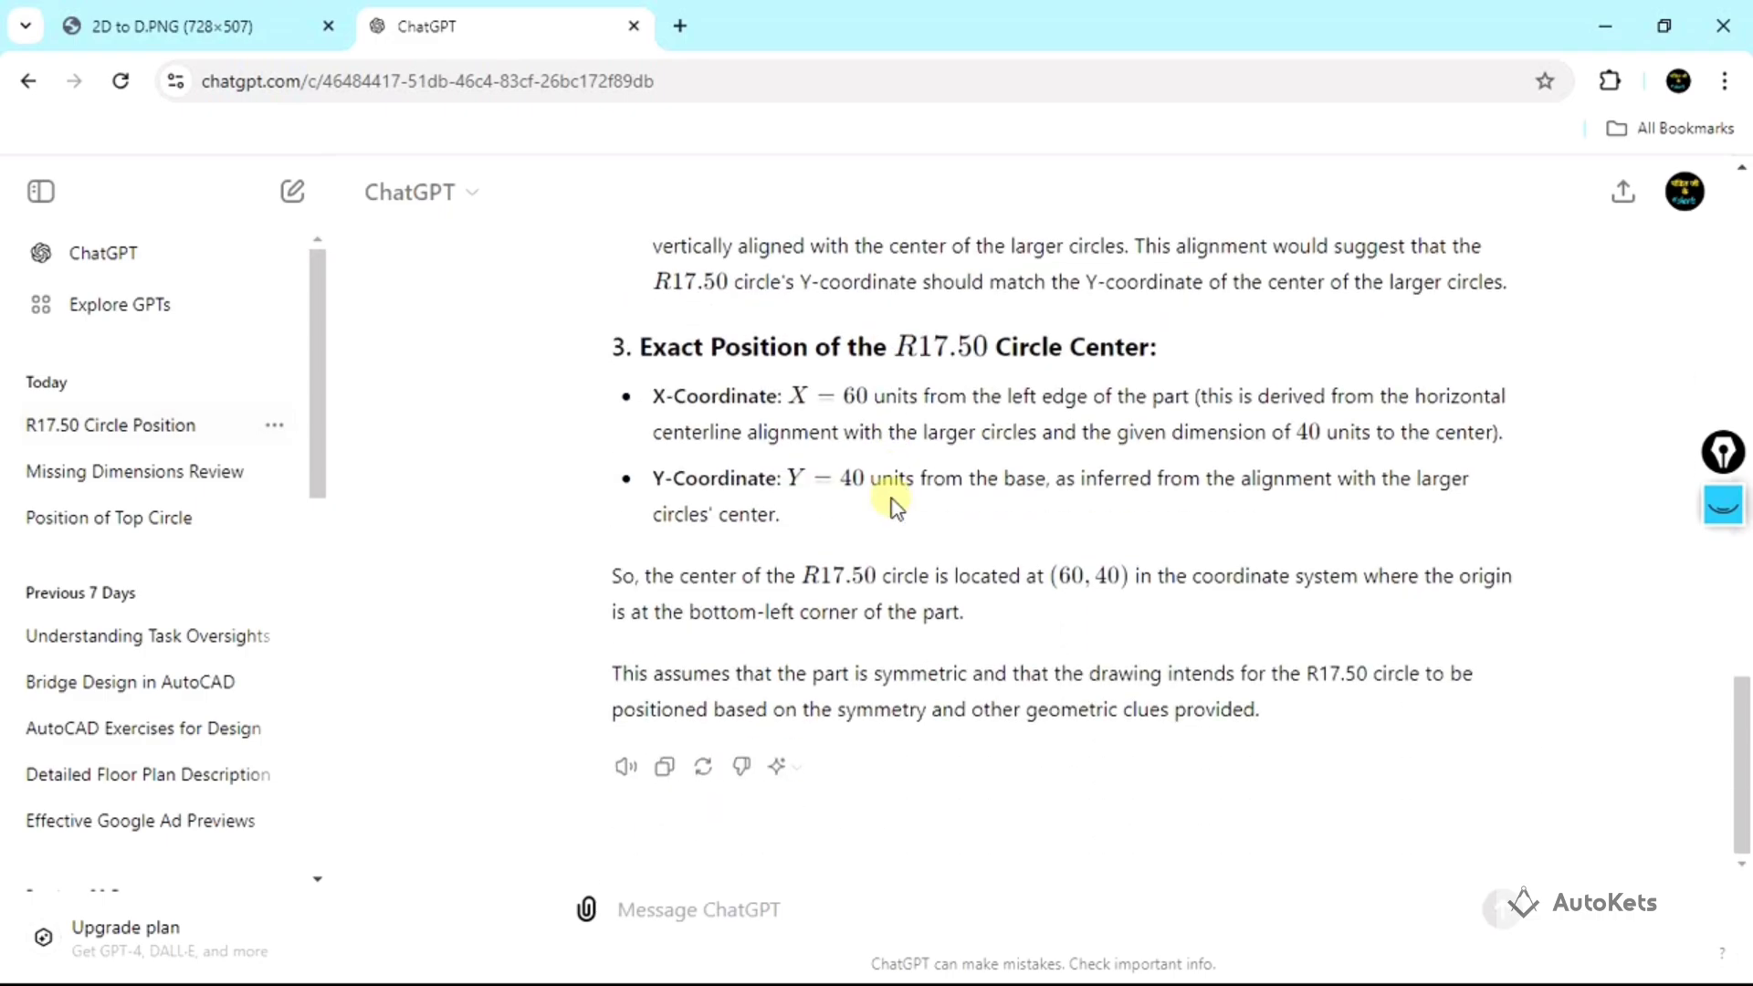
Switch back to AutoCAD and show the bracket in 2D Wireframe from the Right view, with free space beside the lug.
key(alt)
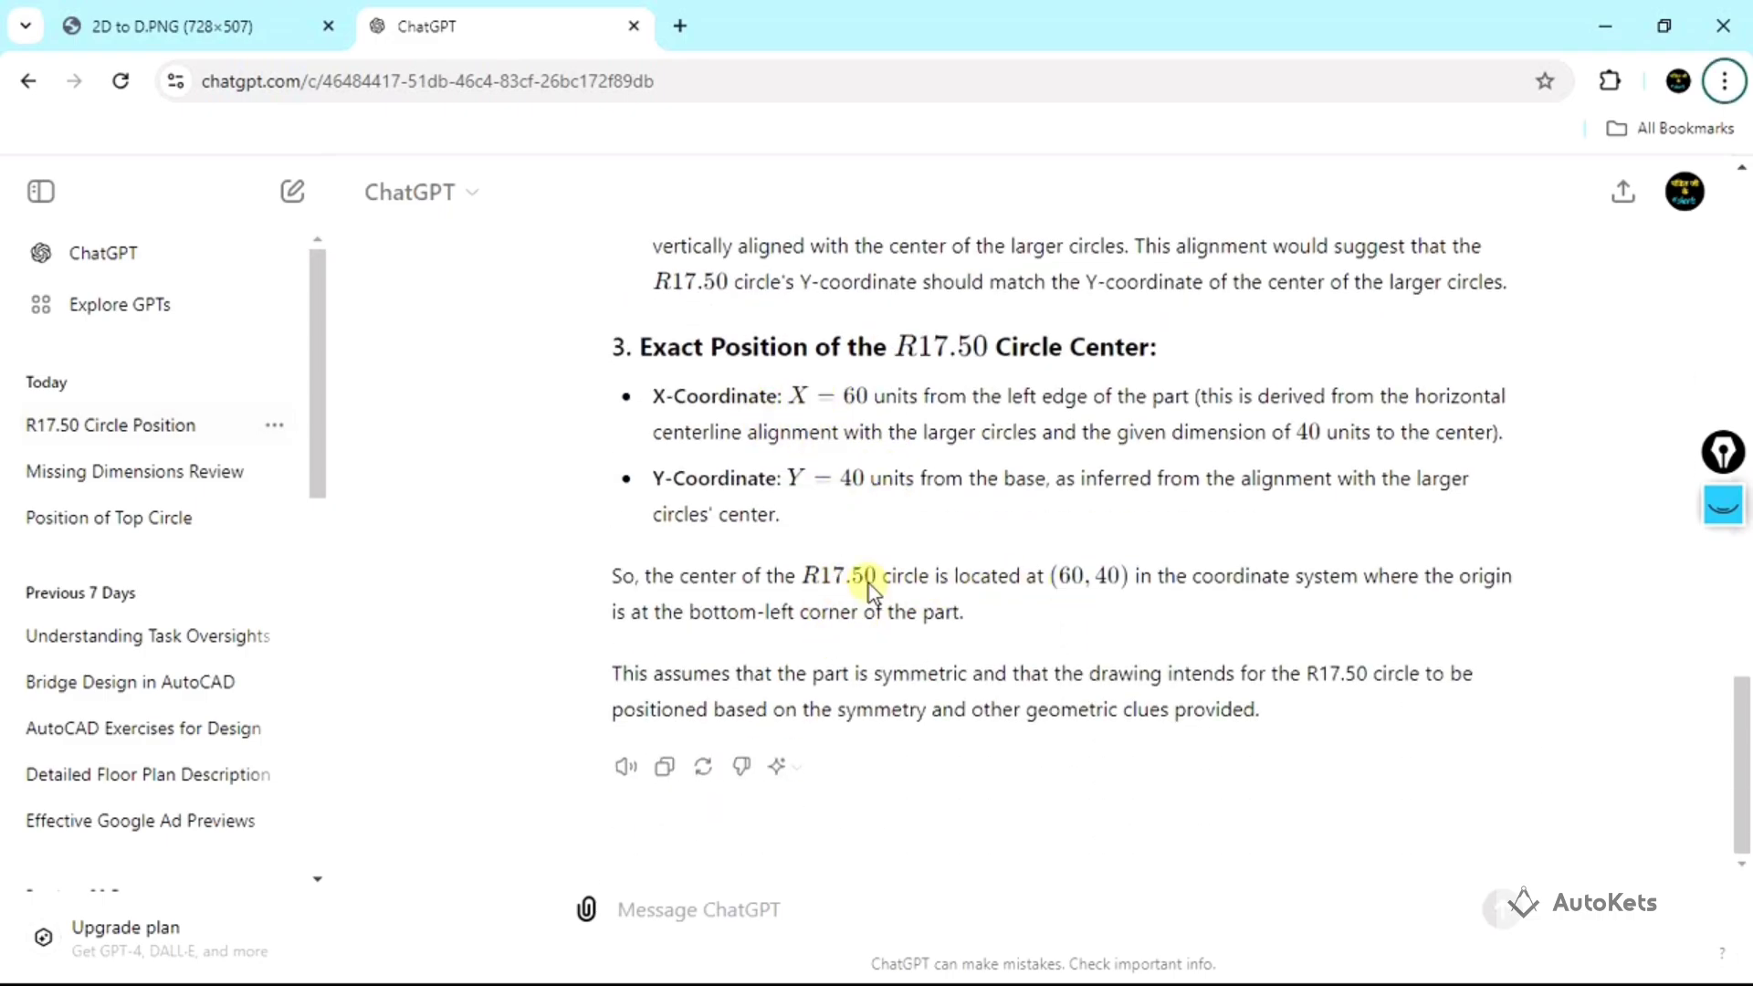
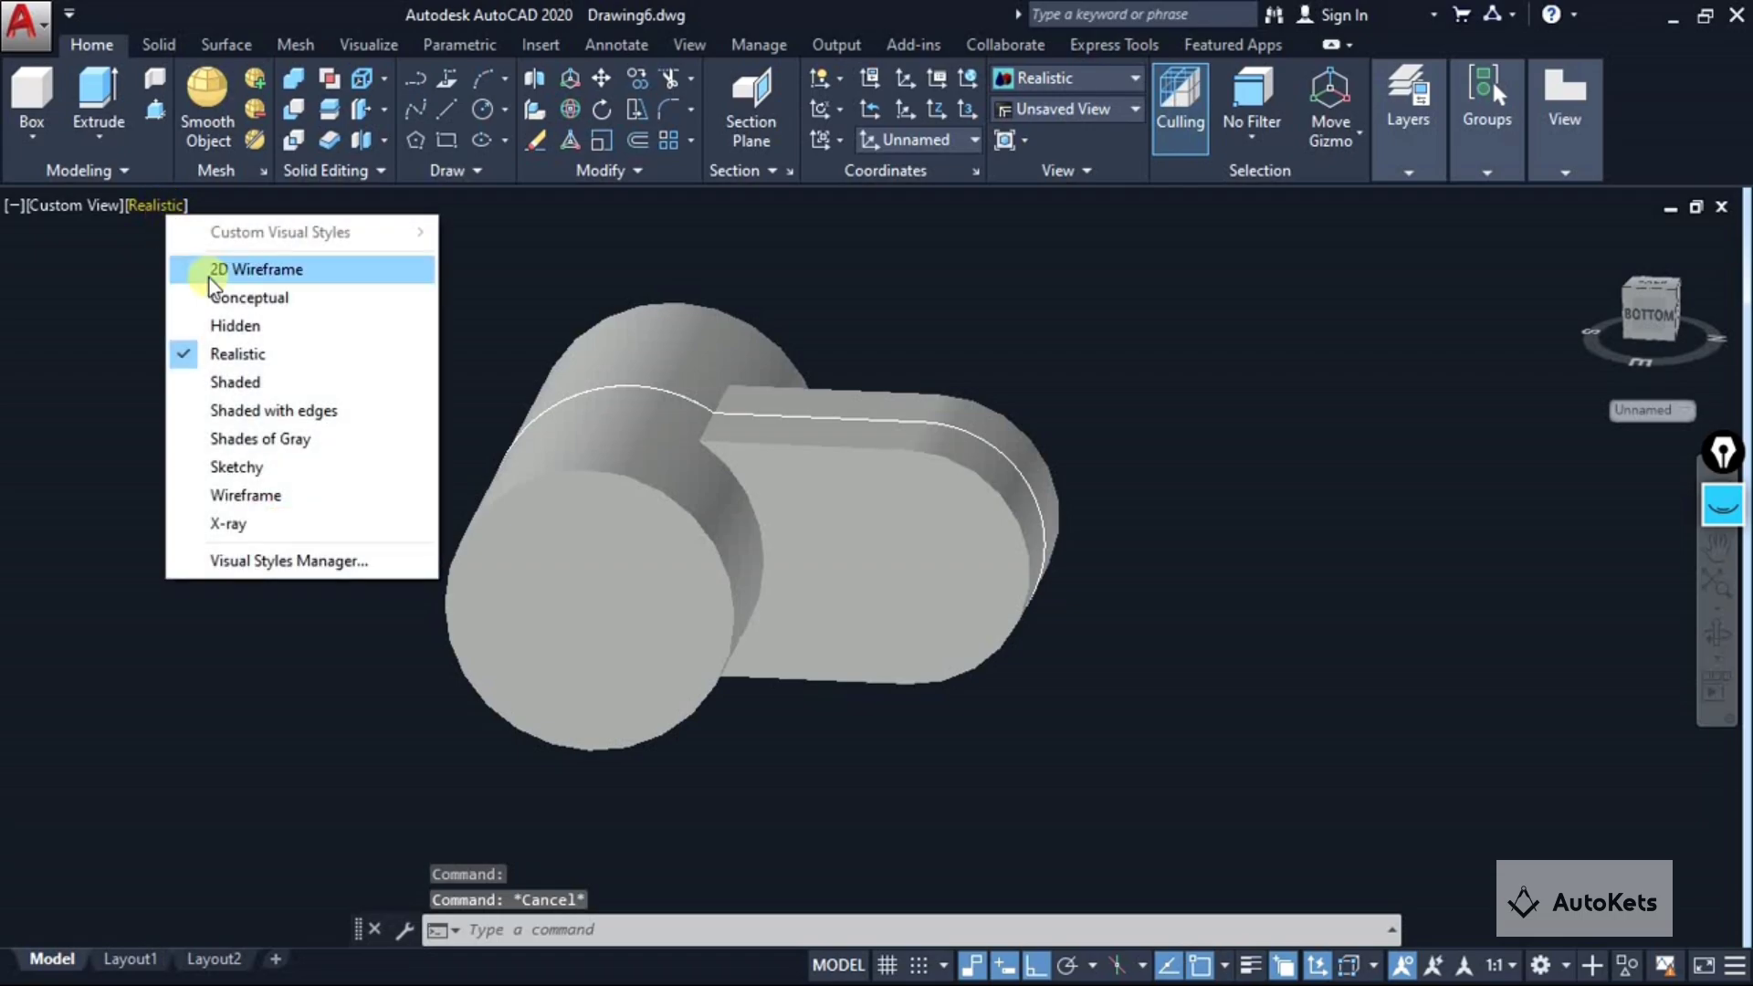
click(219, 266)
click(80, 205)
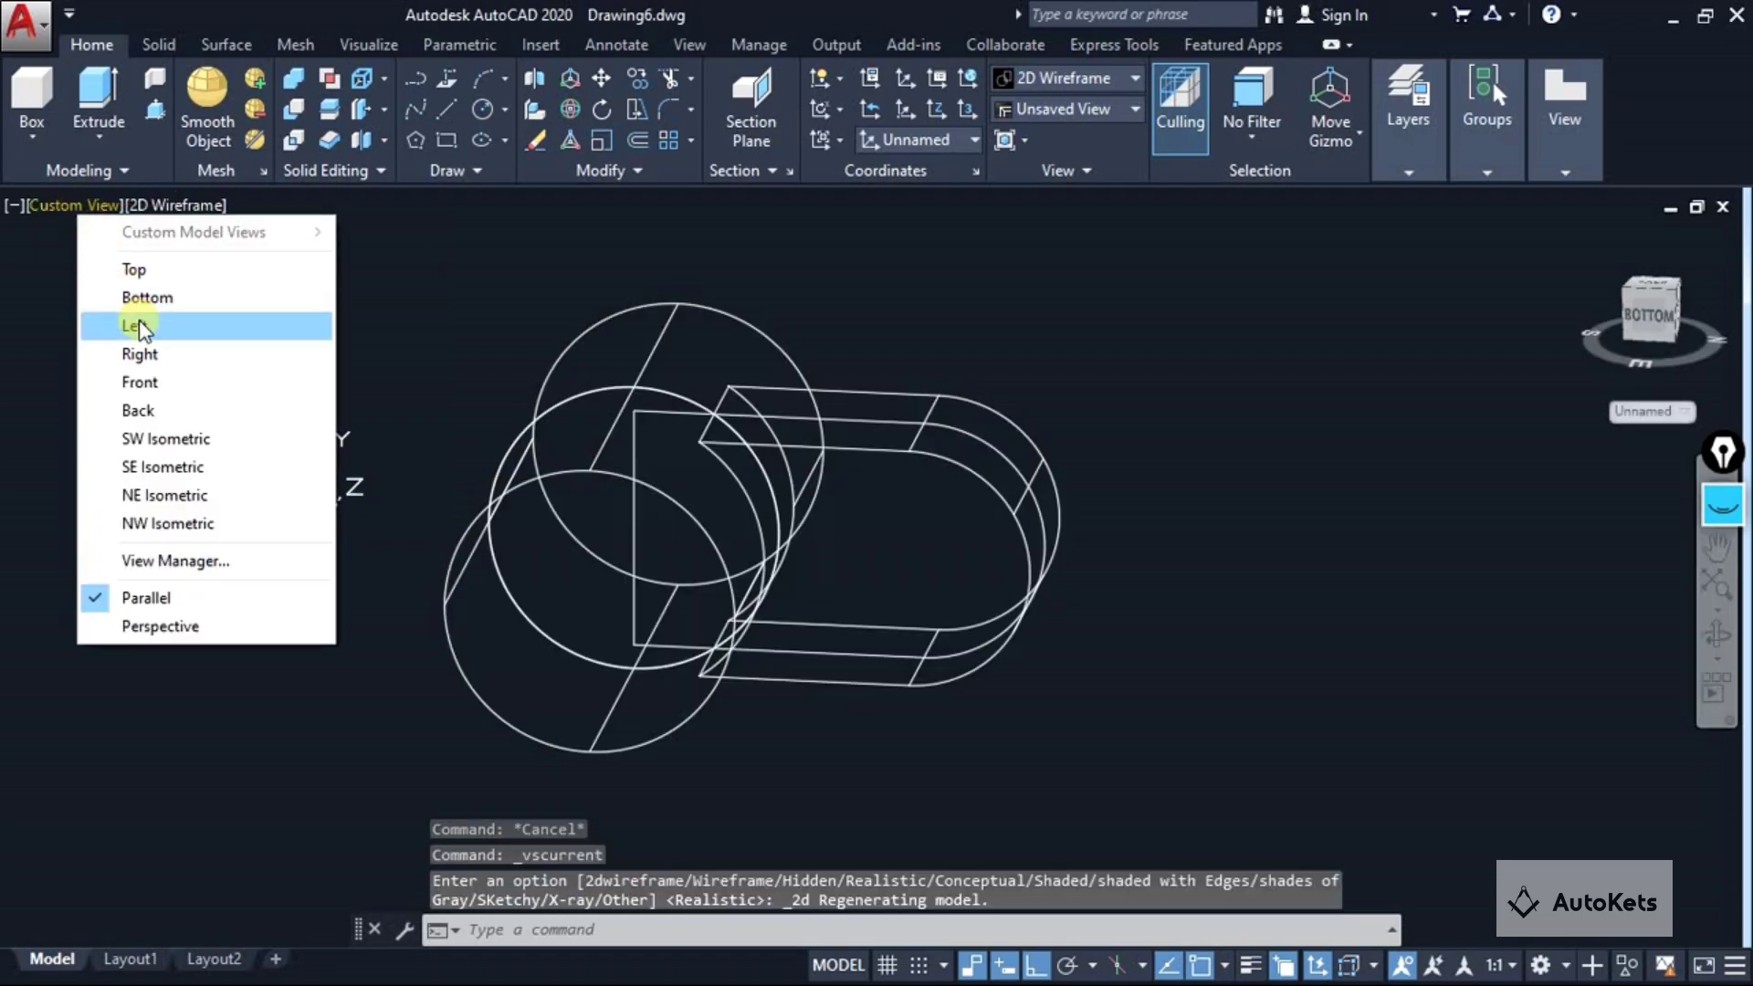
click(137, 353)
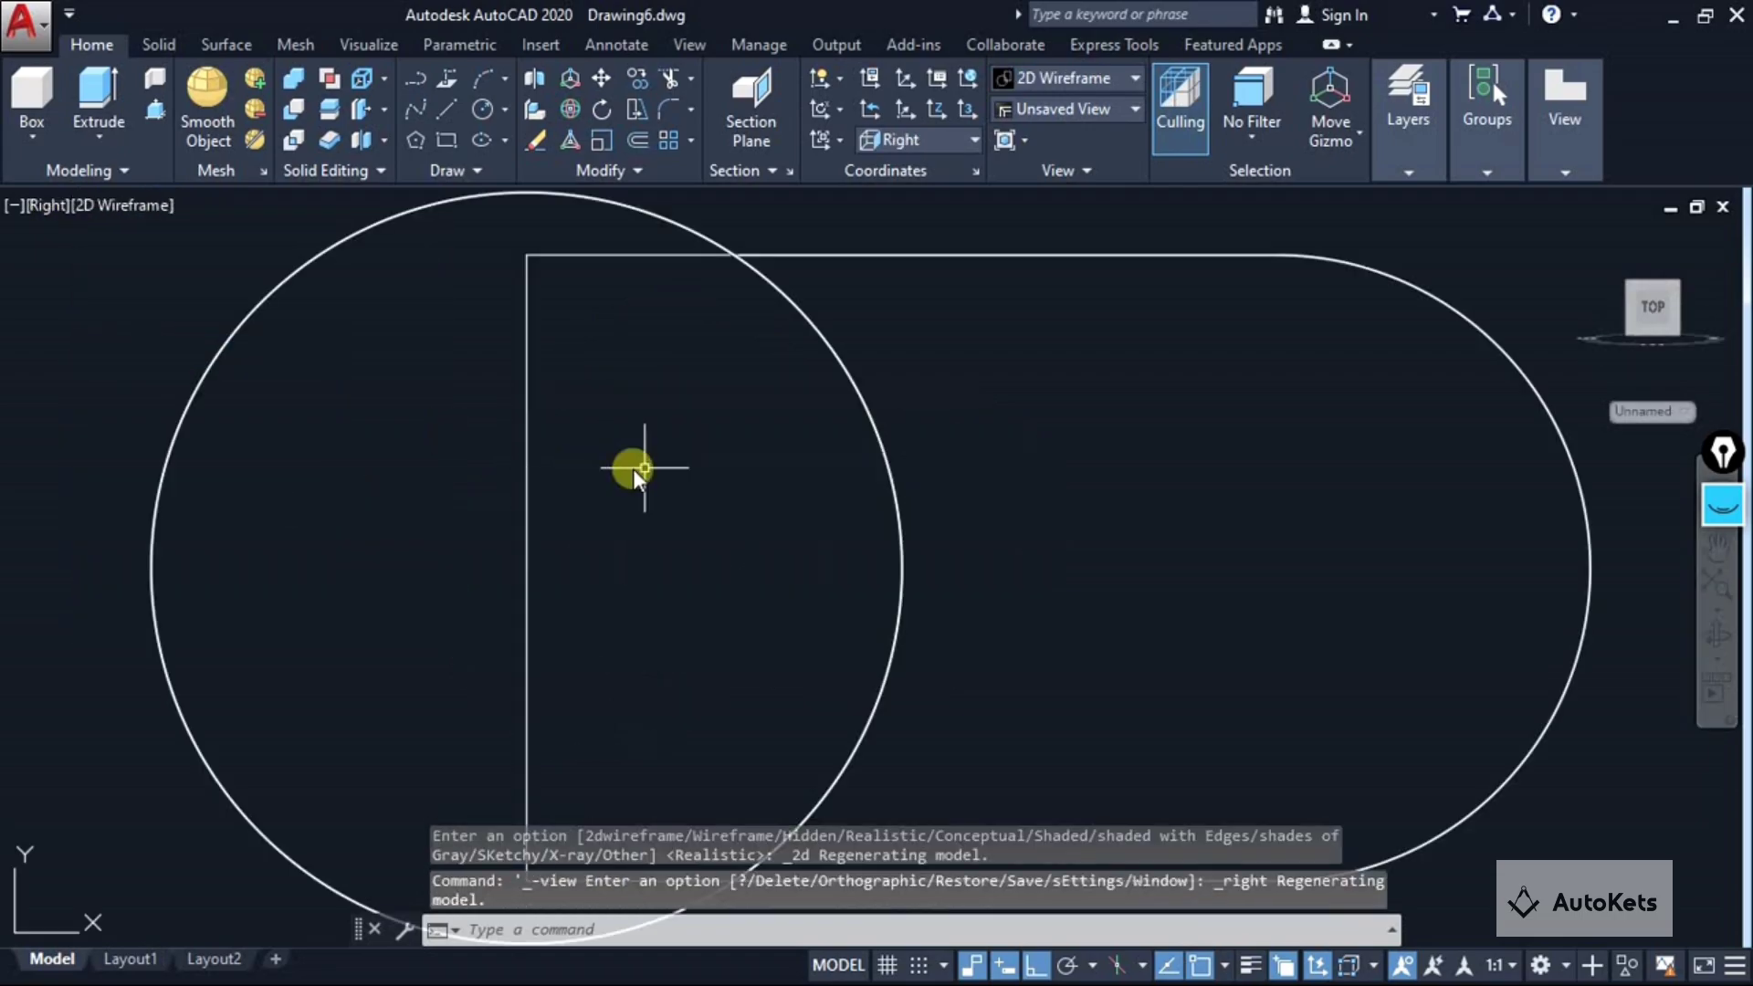
scroll(696, 477, down, 6)
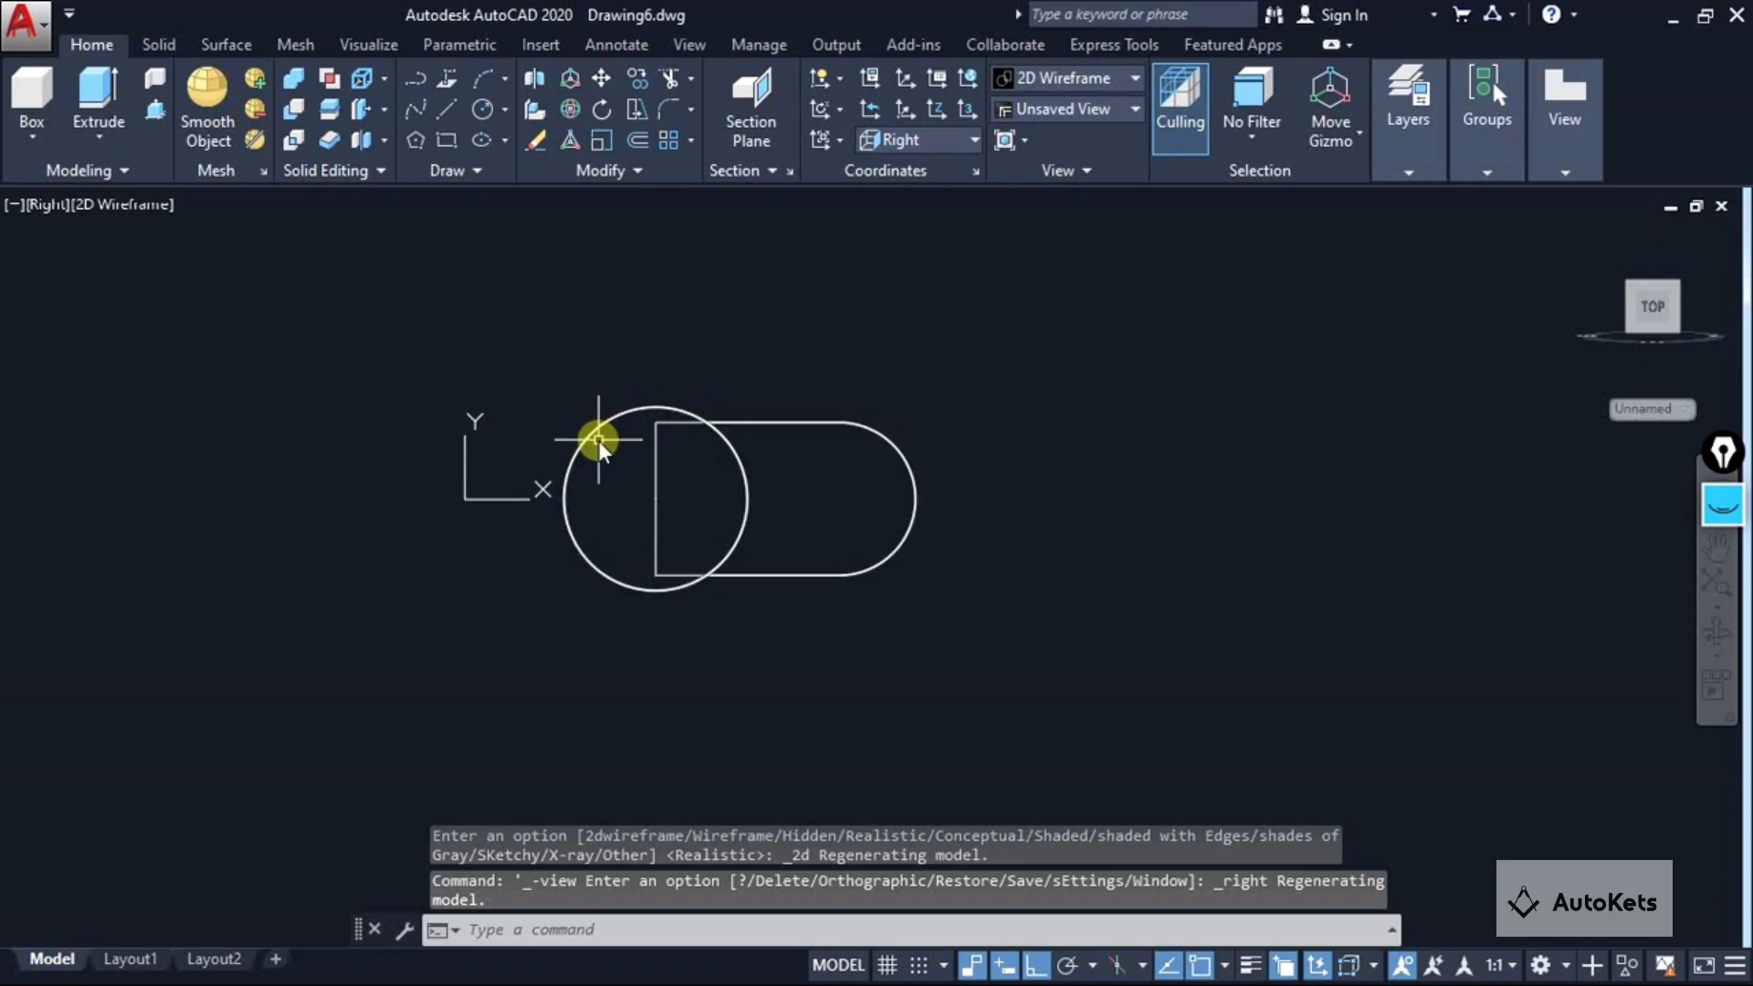
middle_drag(866, 515, 619, 513)
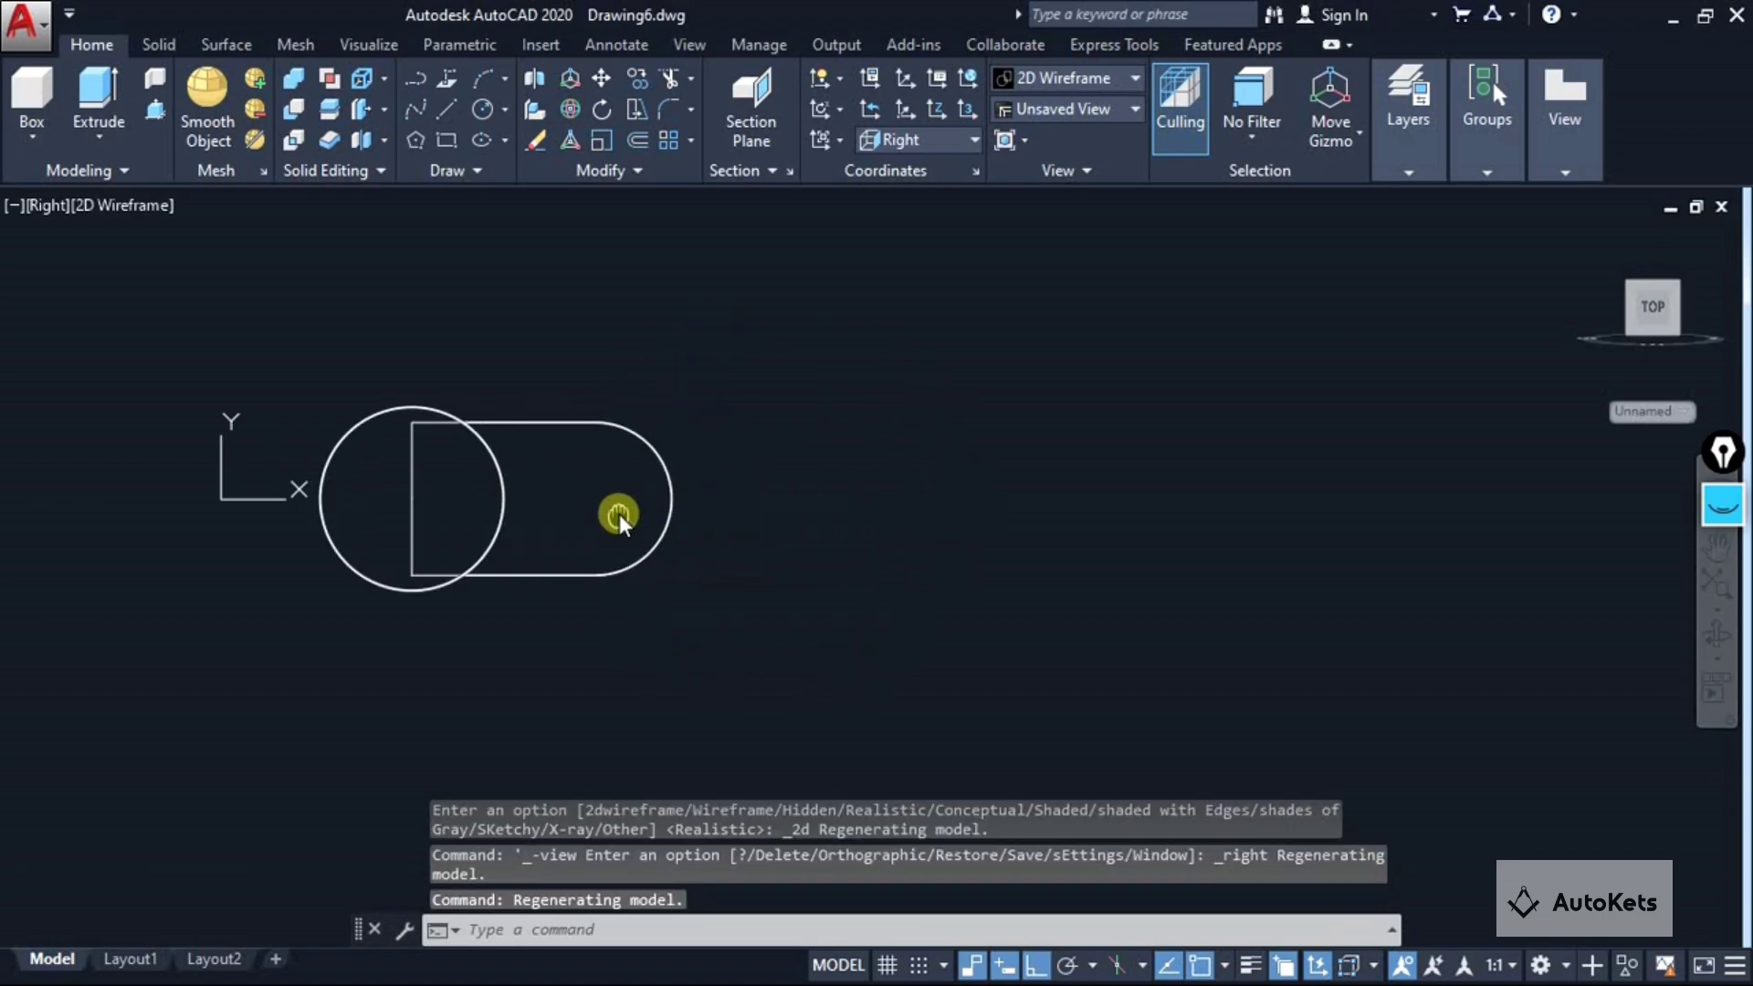
Draw an L-shaped pair of construction lines in the free space beside the bracket: 60 leftward, followed by 40 upward.
click(444, 110)
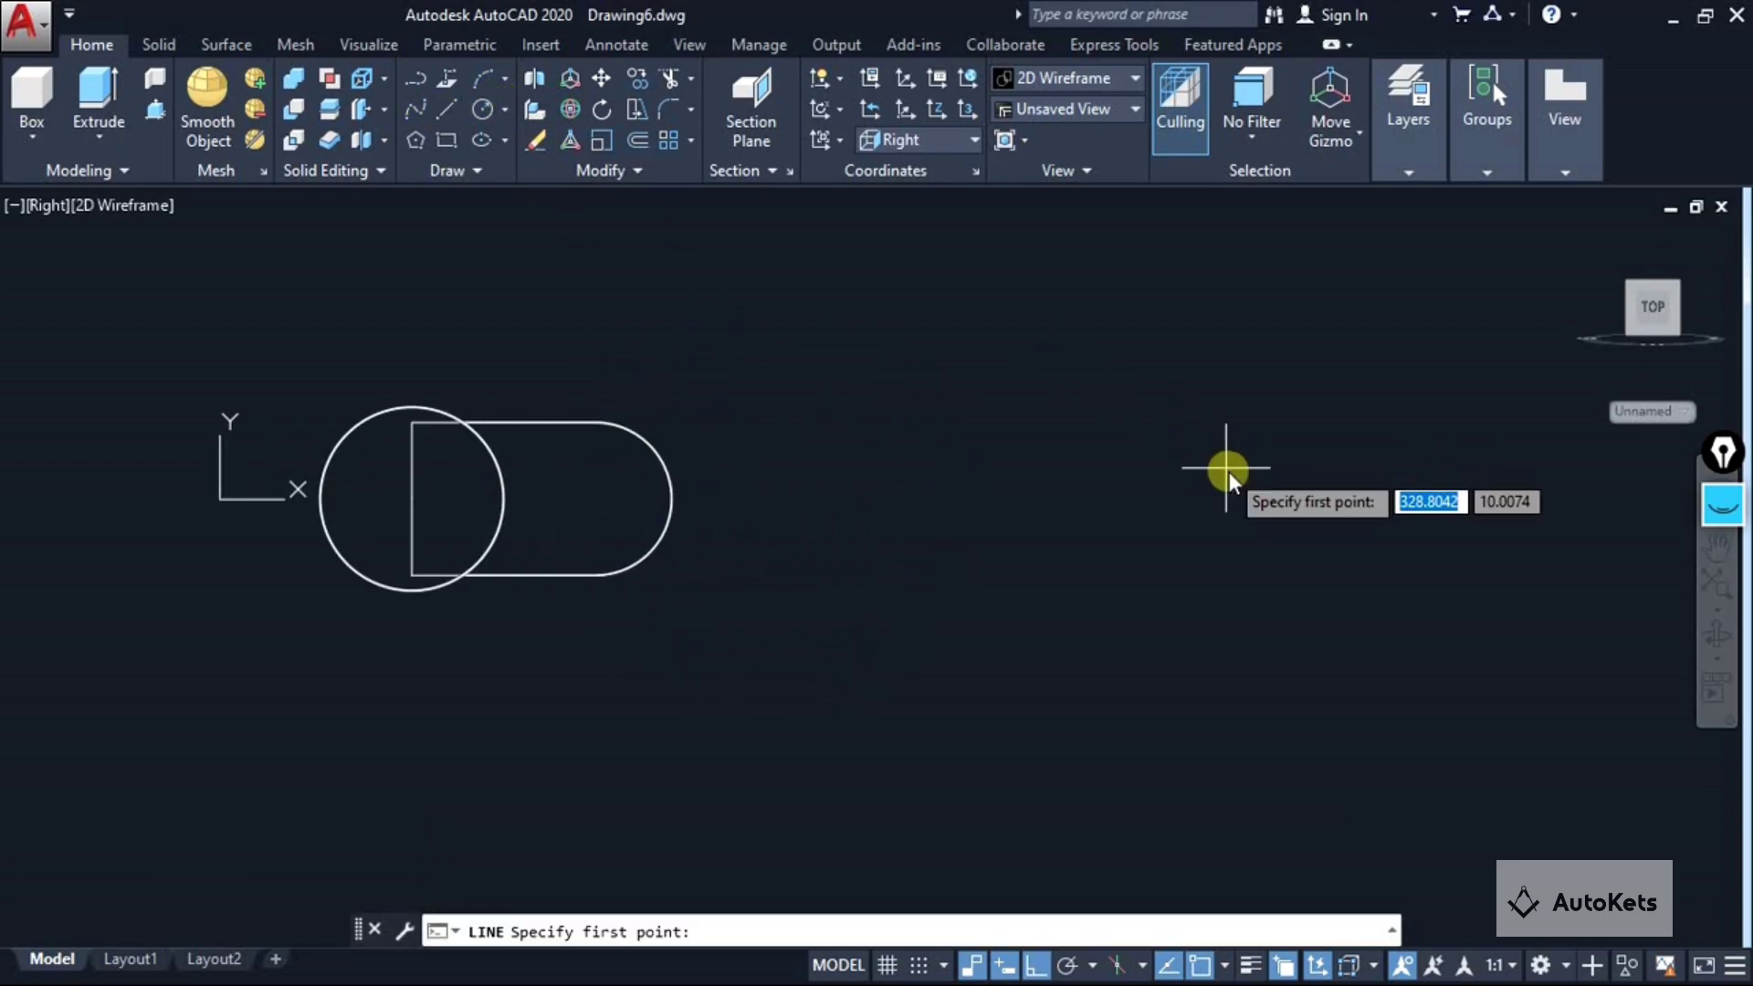
click(1218, 480)
text(6)
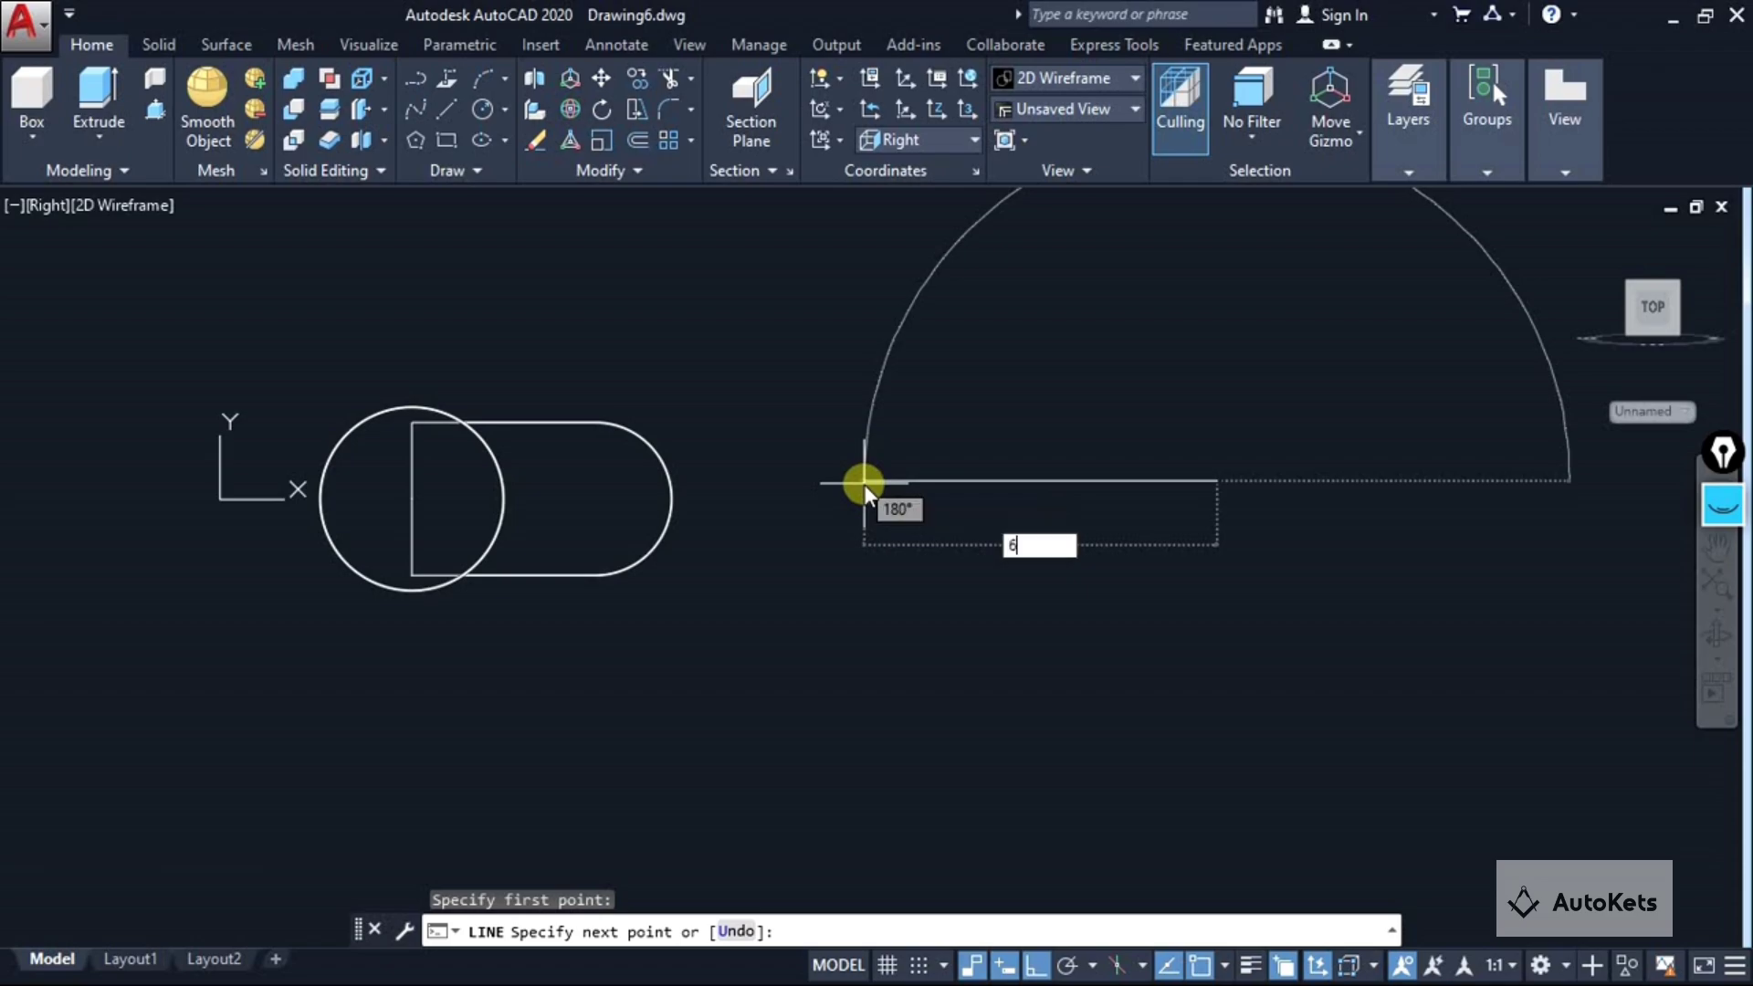
key(Return)
key(ctrl+z)
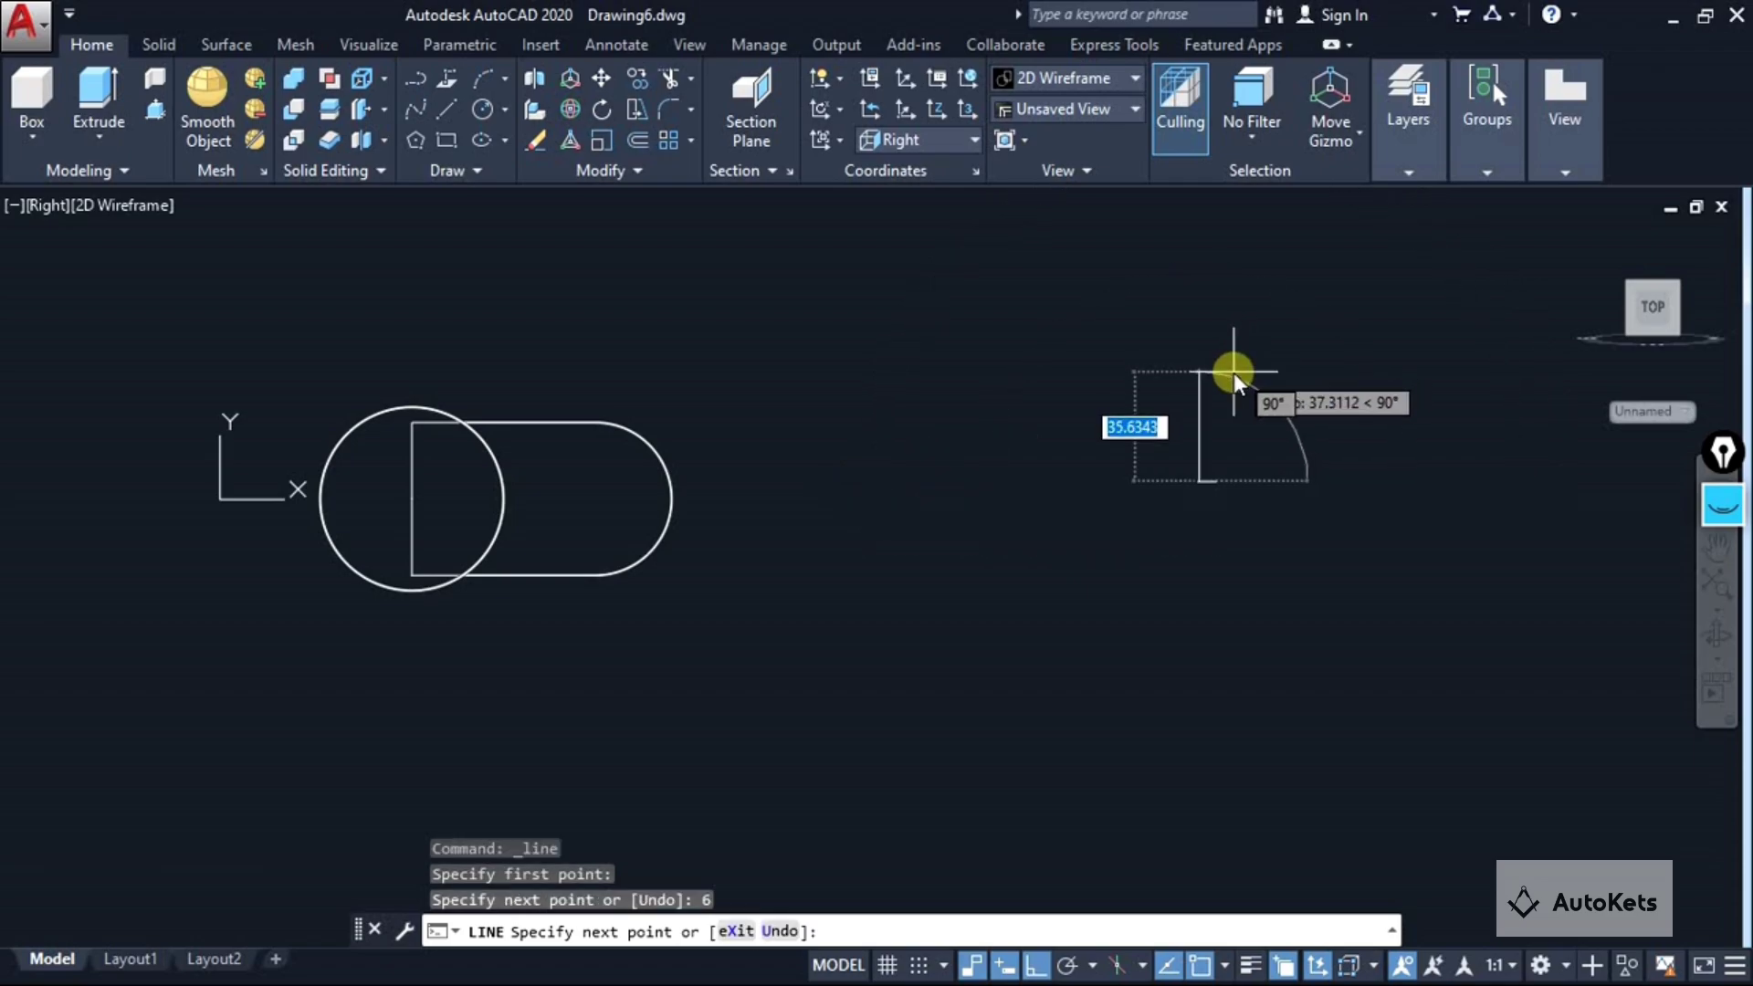
text(60)
key(Return)
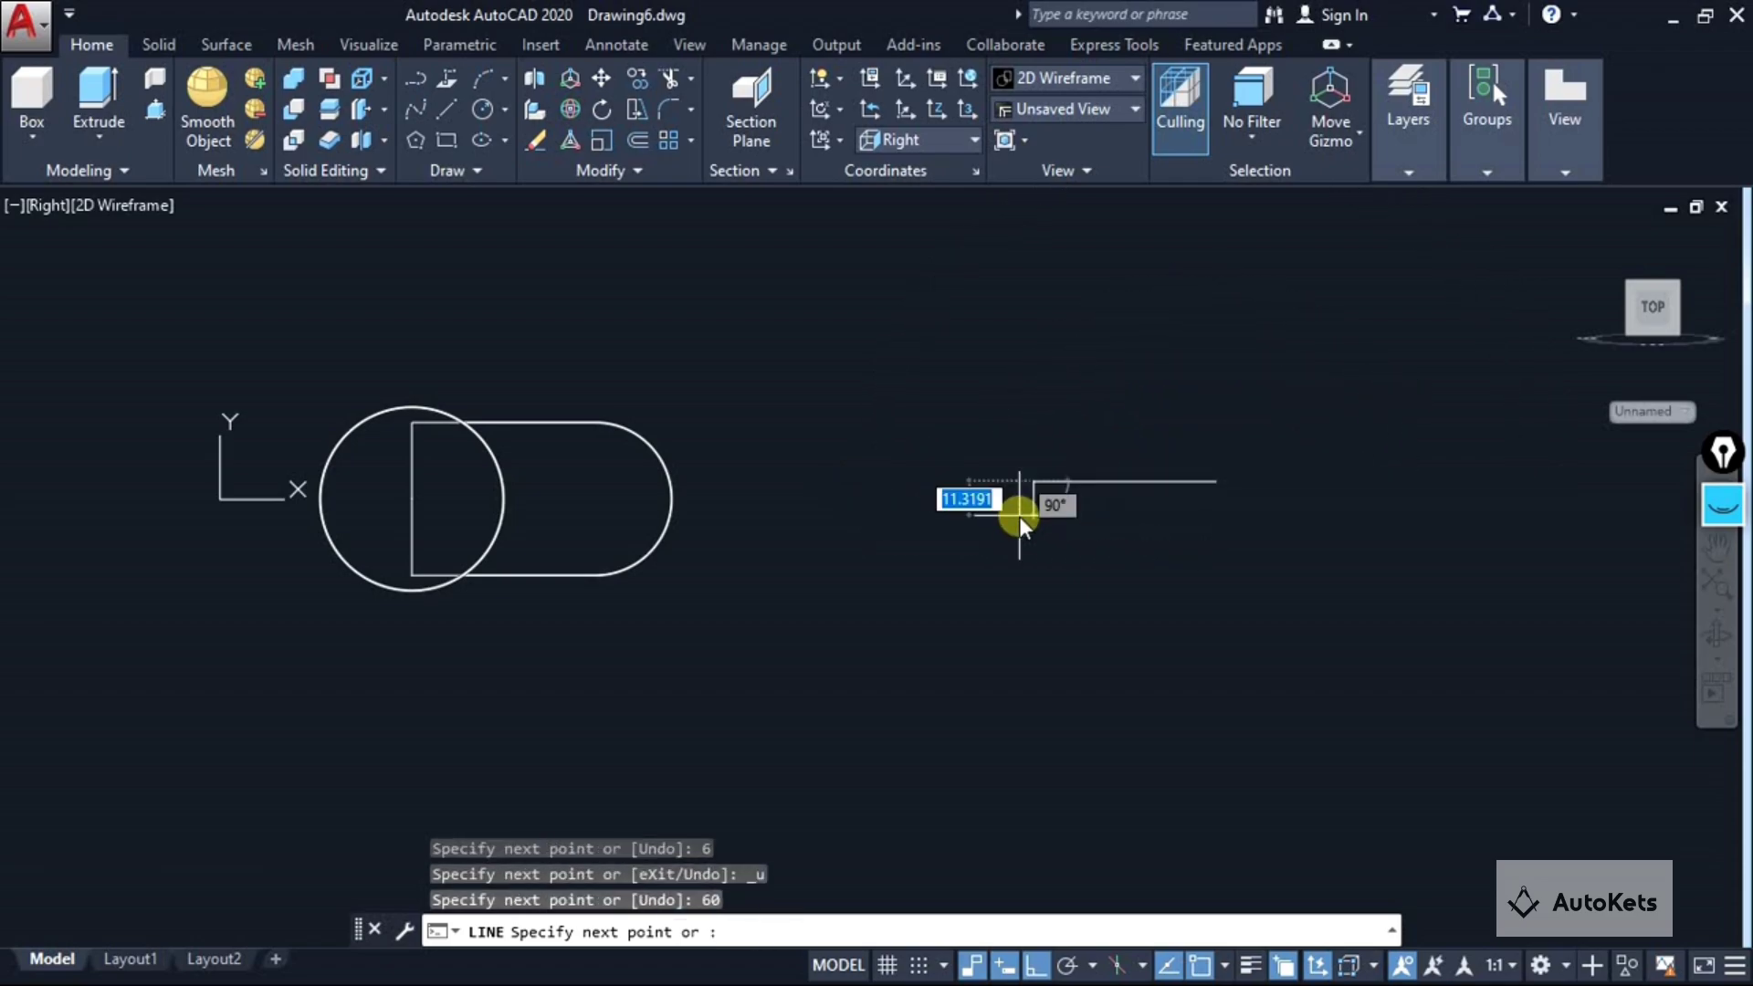
text(40)
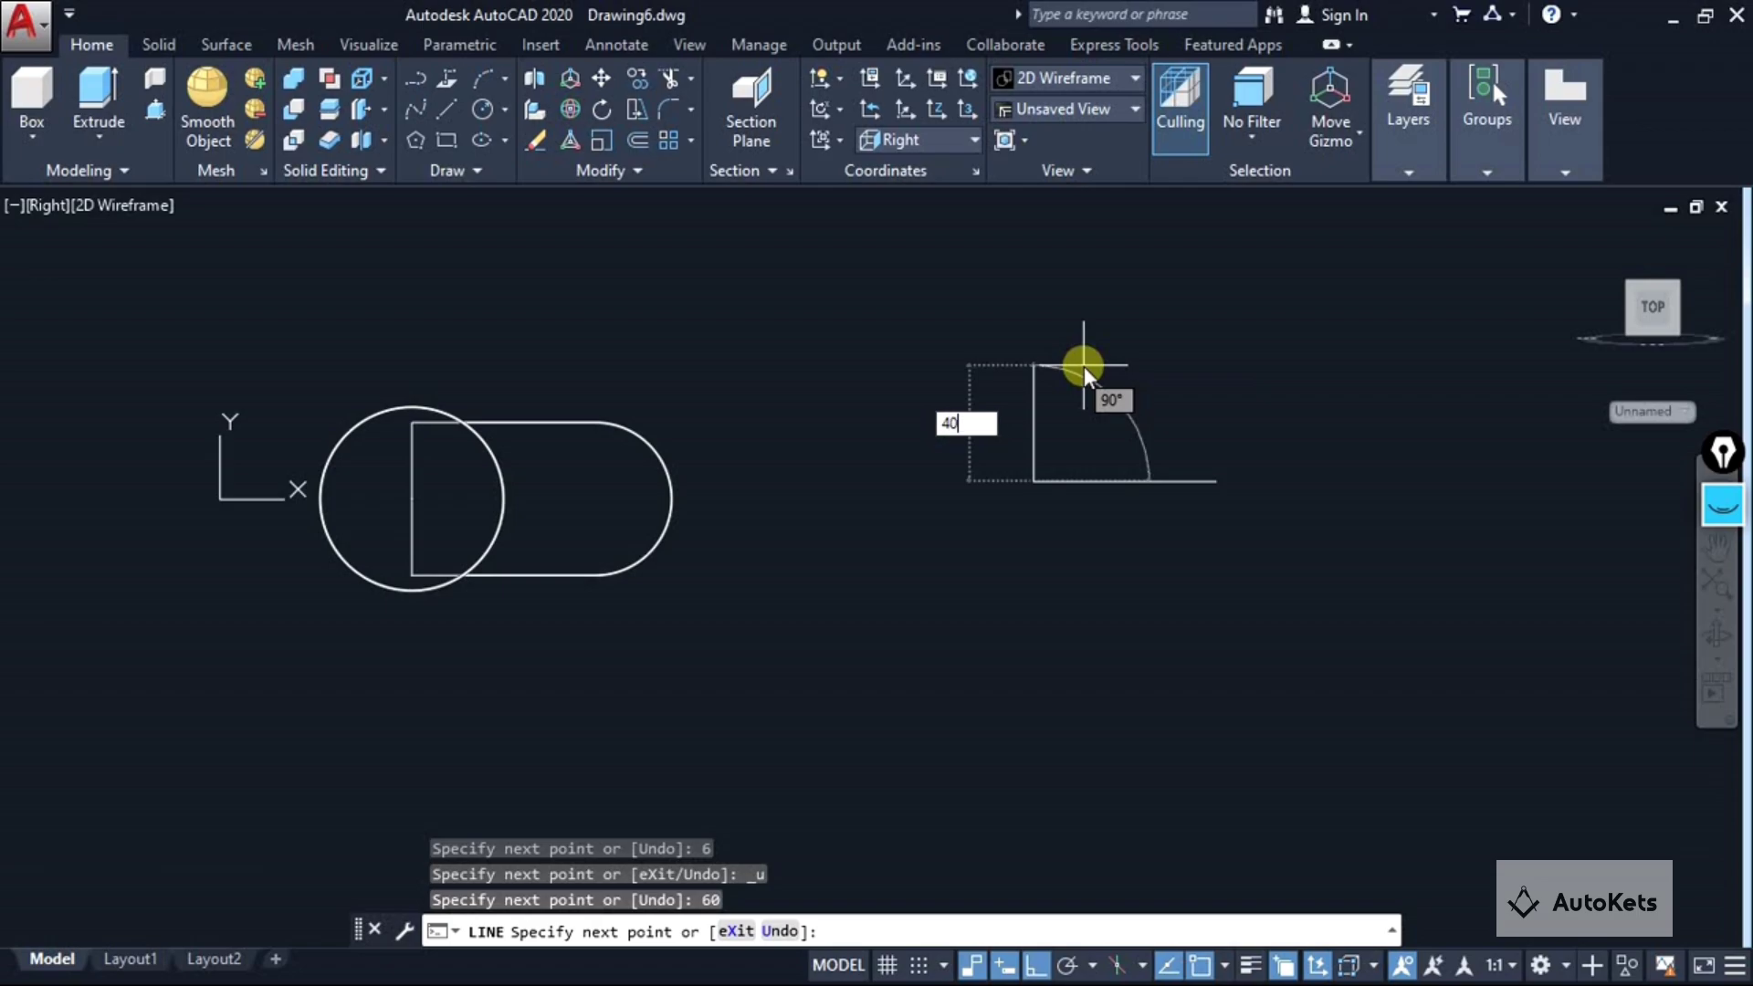
key(Return)
key(Escape)
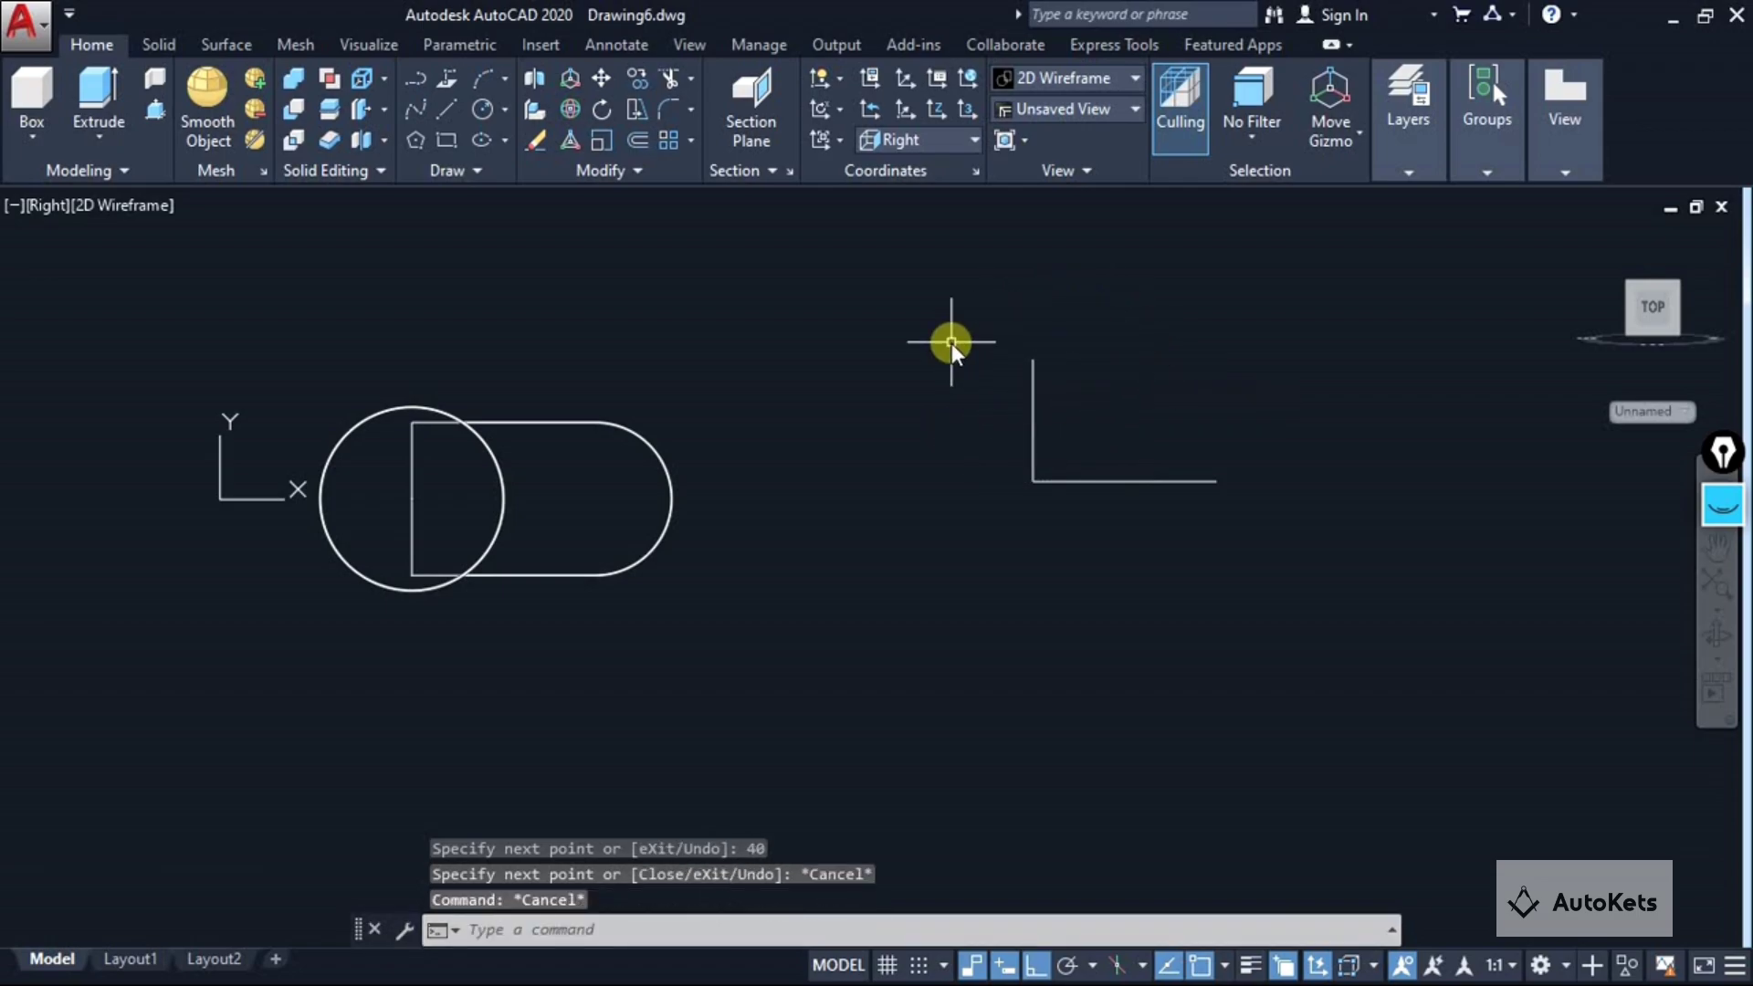
Draw a circle of radius 17.50 centred on the upper end of the 40 line.
click(480, 107)
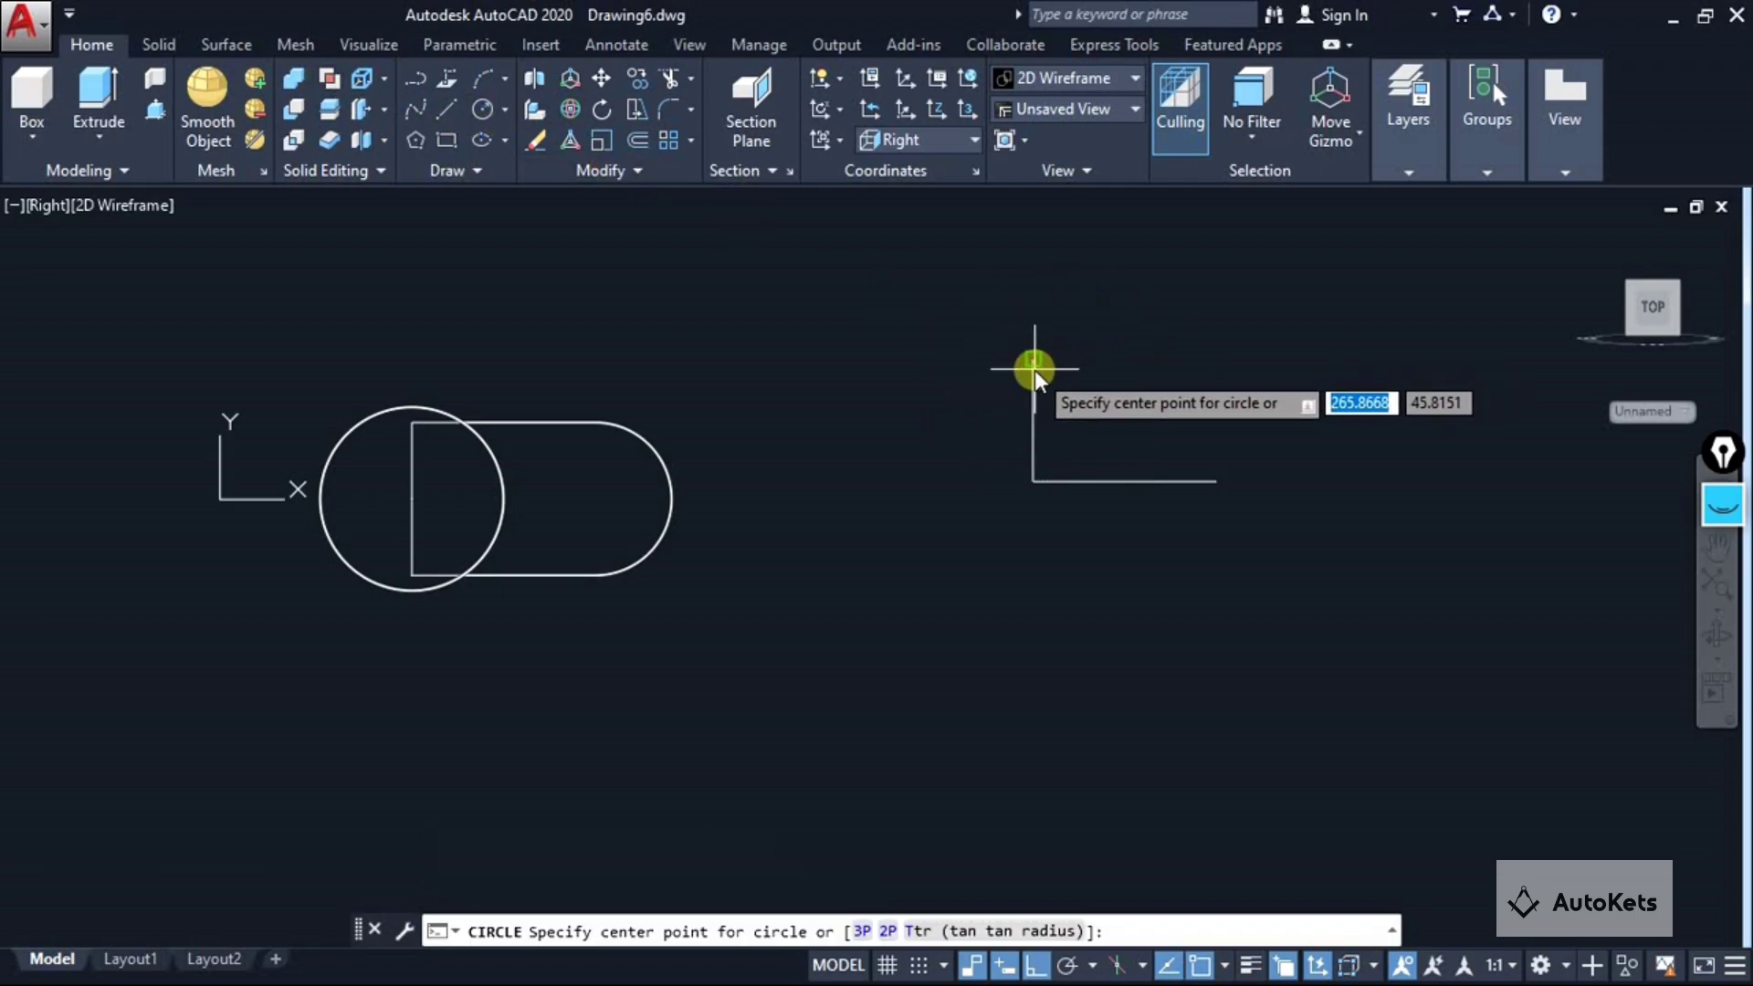
click(1033, 358)
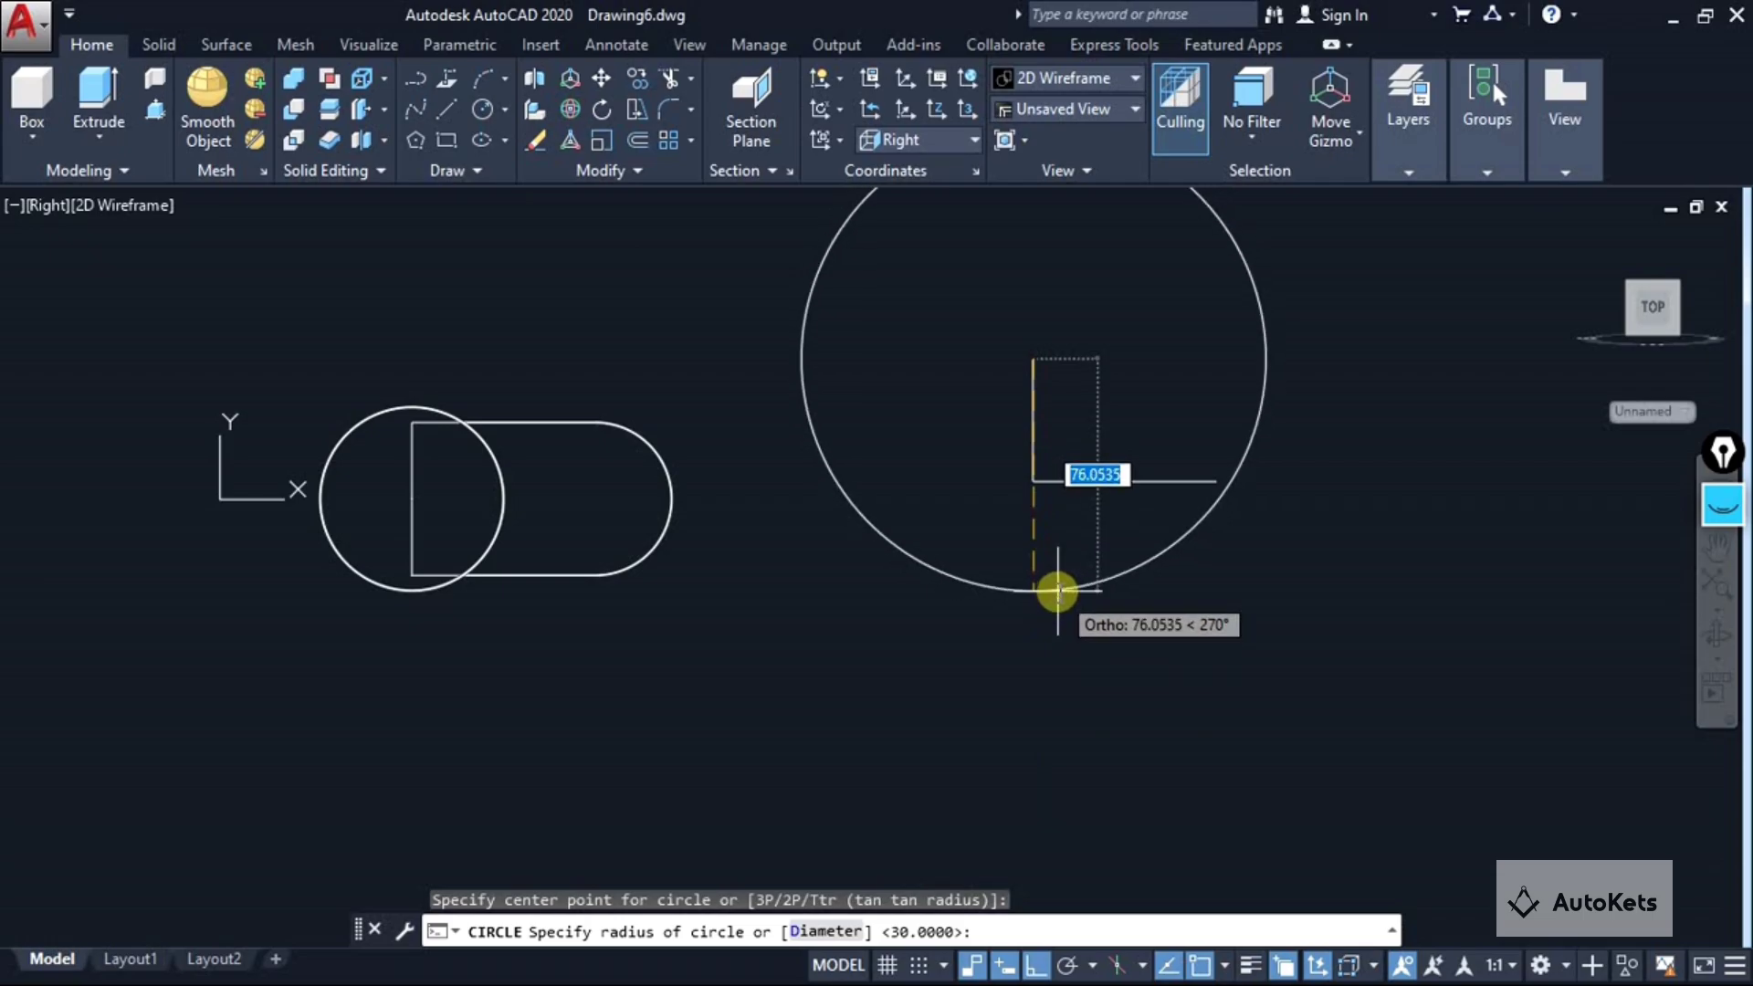
text(17.50)
key(Return)
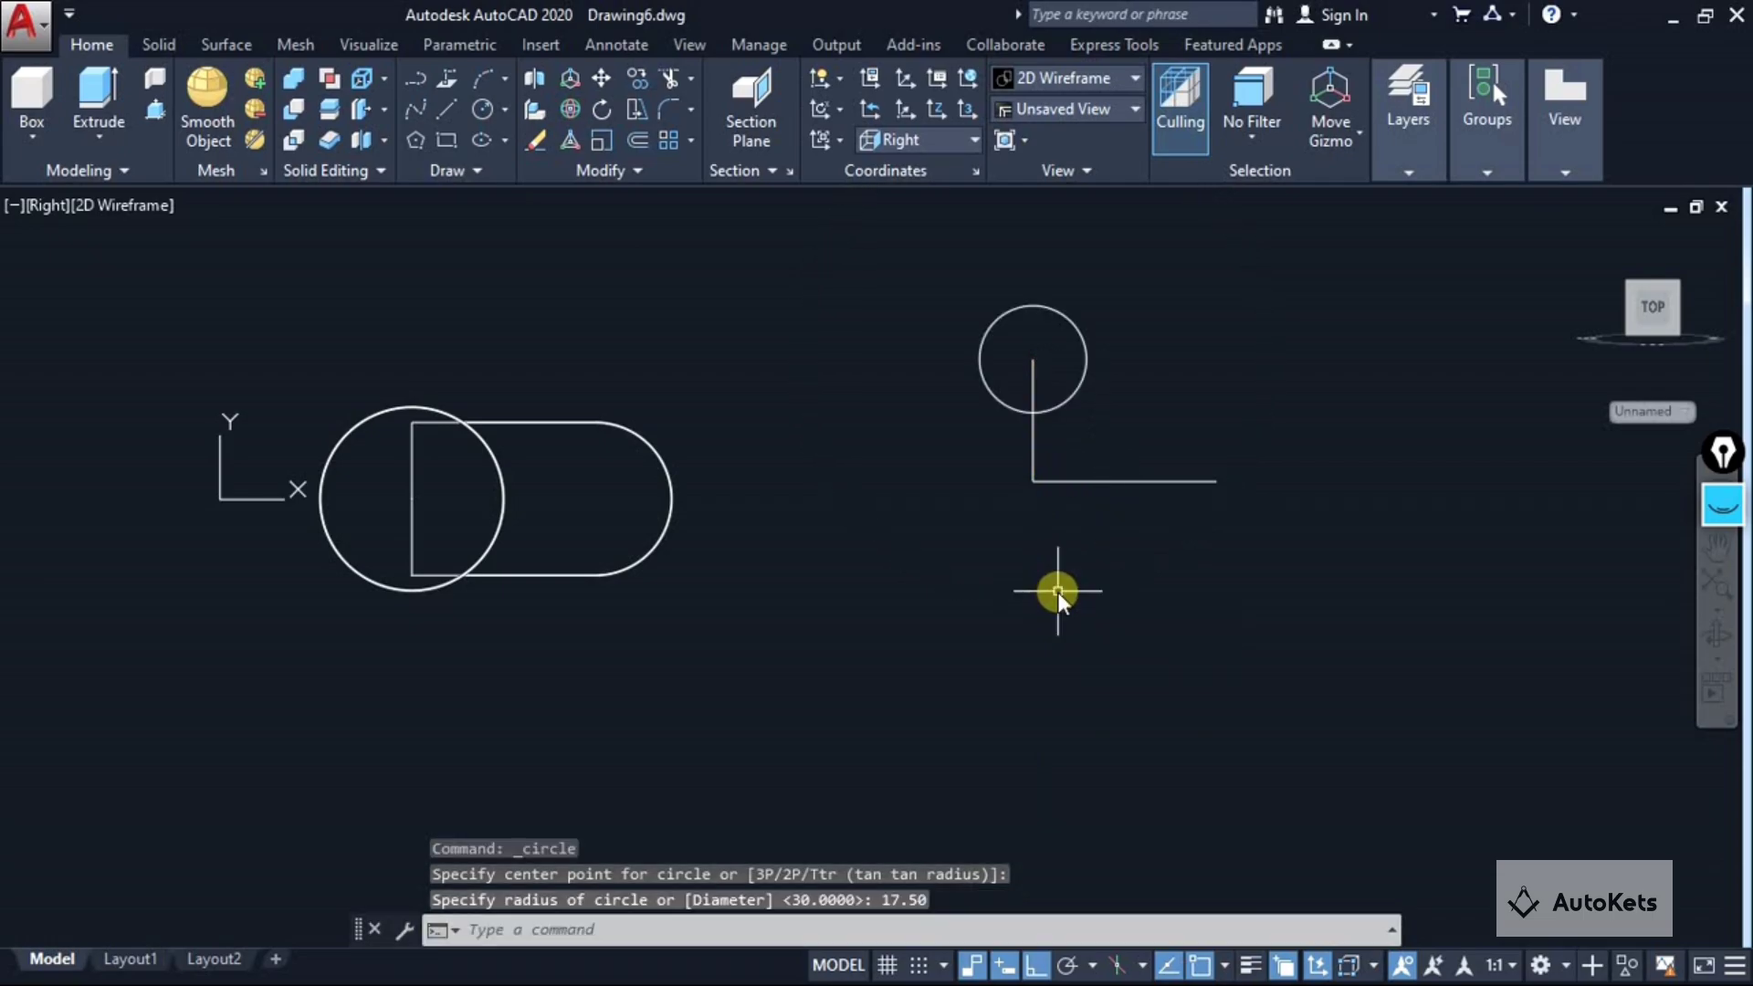
Draw a circle of radius 30 centred on the free right end of the 60 line.
click(484, 114)
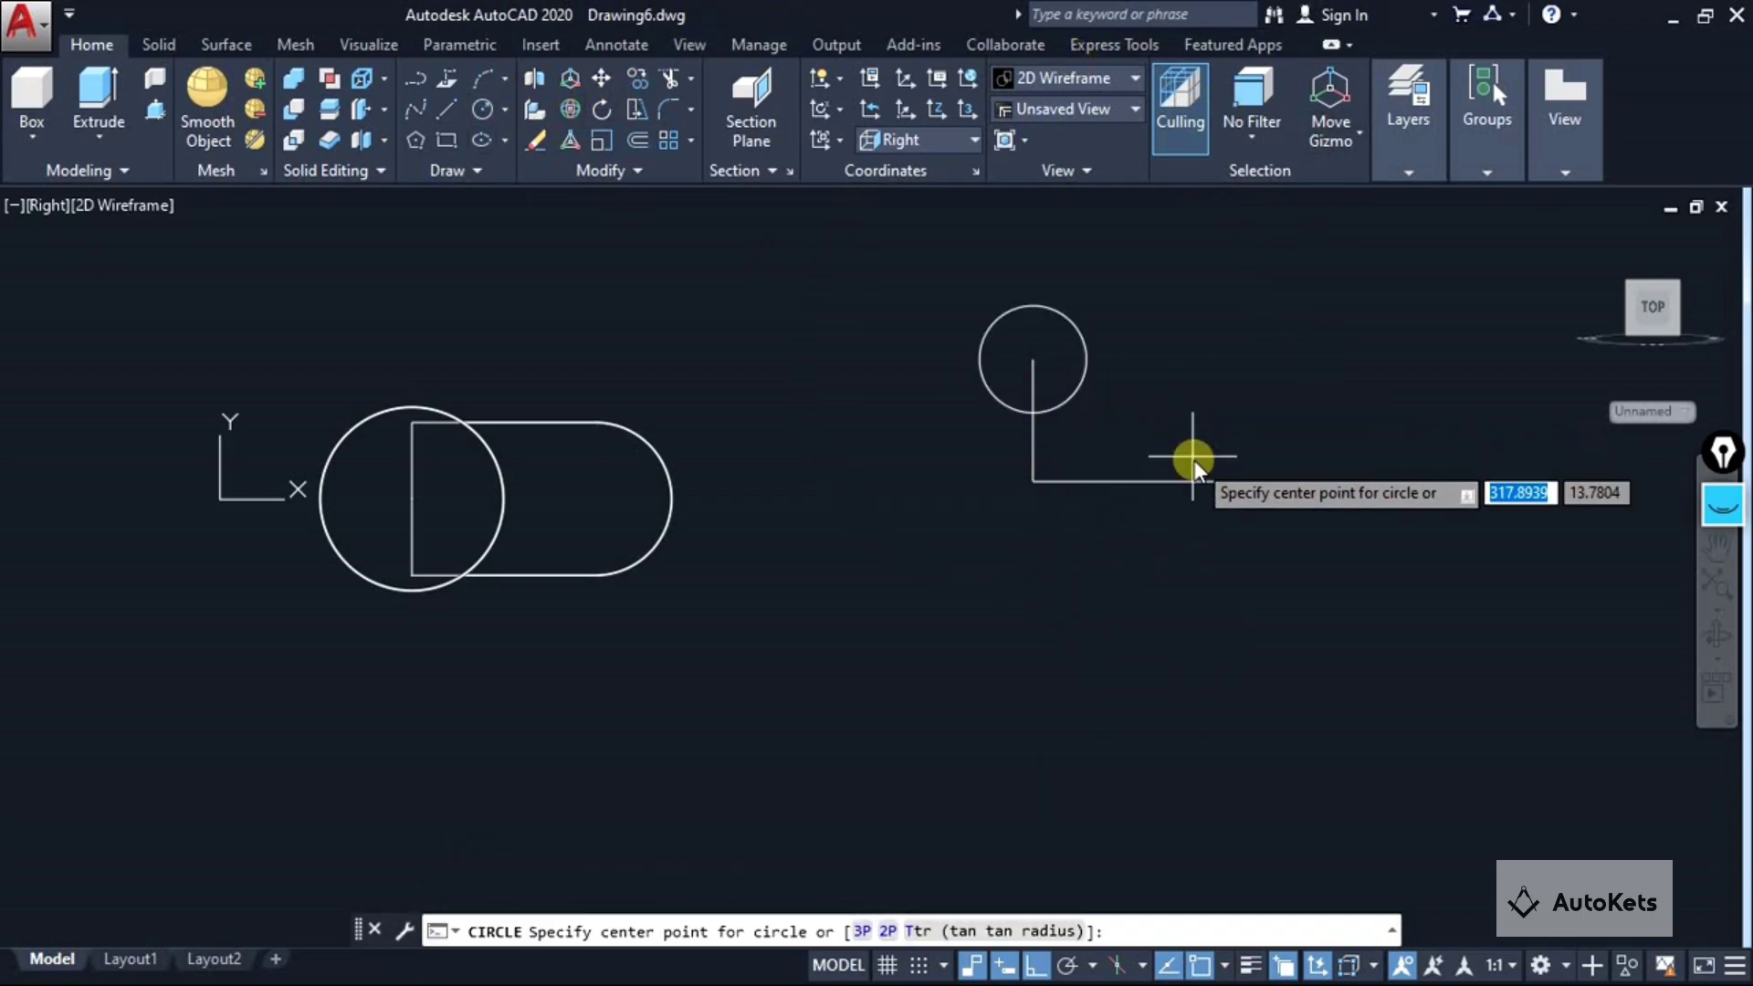
click(1216, 481)
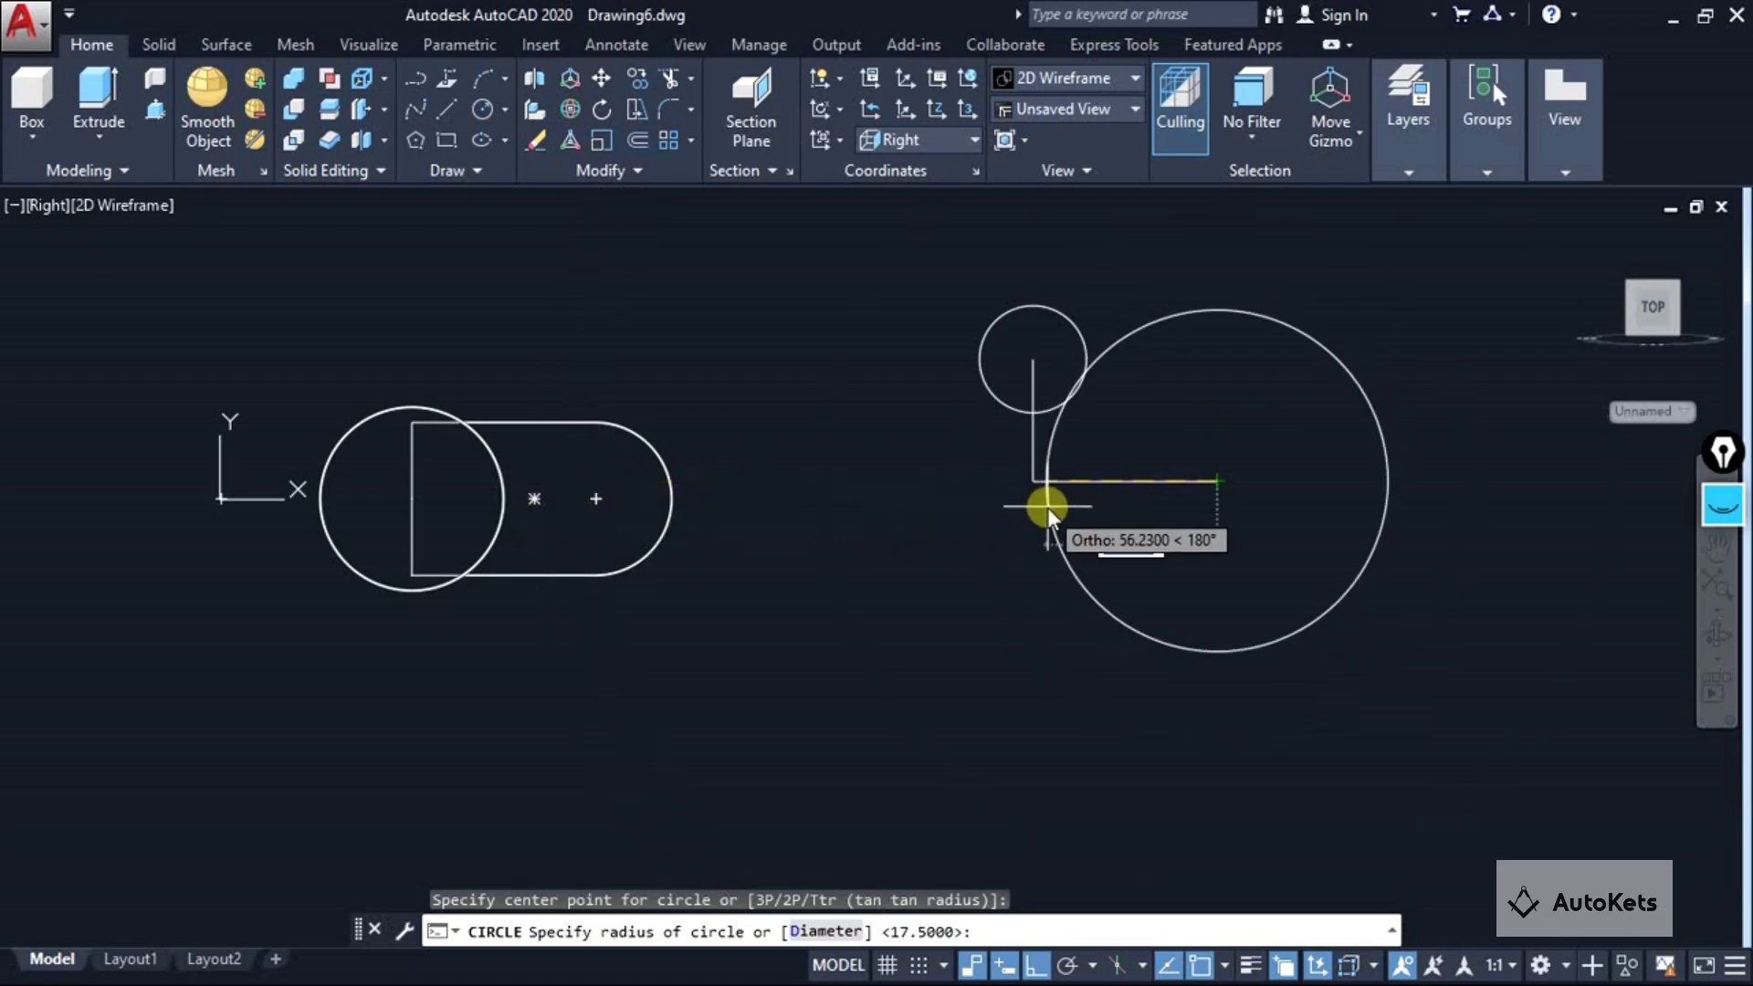
text(30)
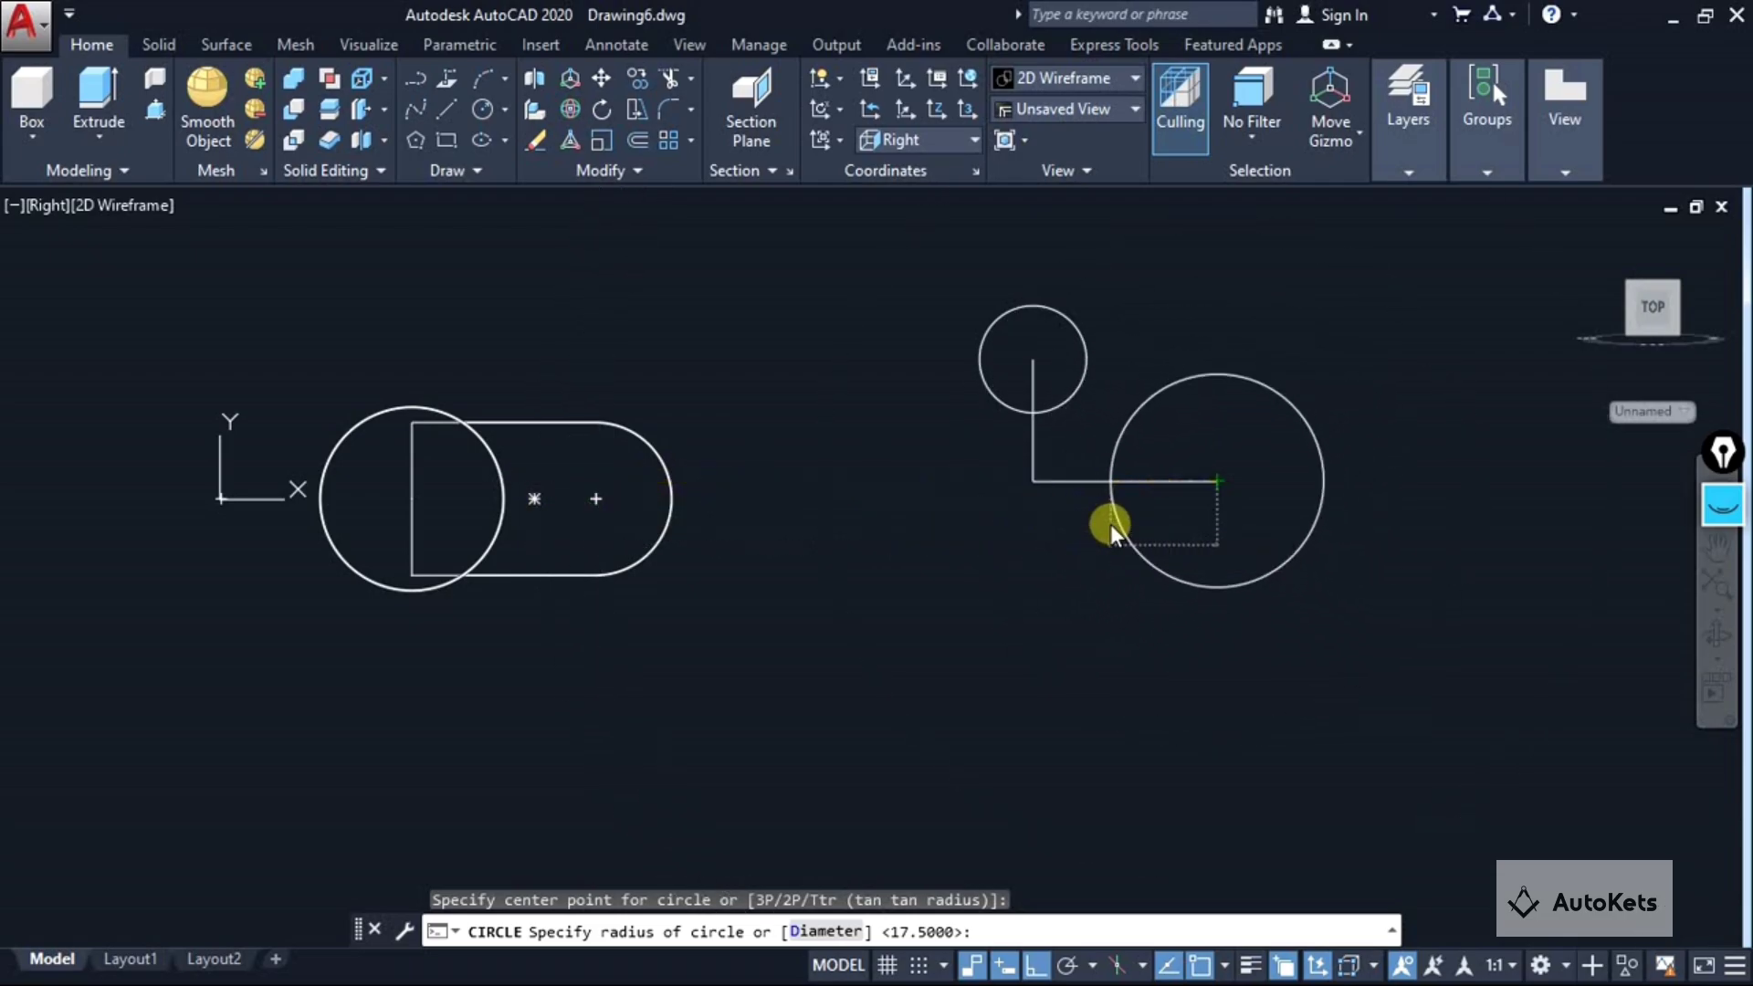
key(Return)
key(Escape)
key(Escape)
middle_drag(1248, 399, 1229, 411)
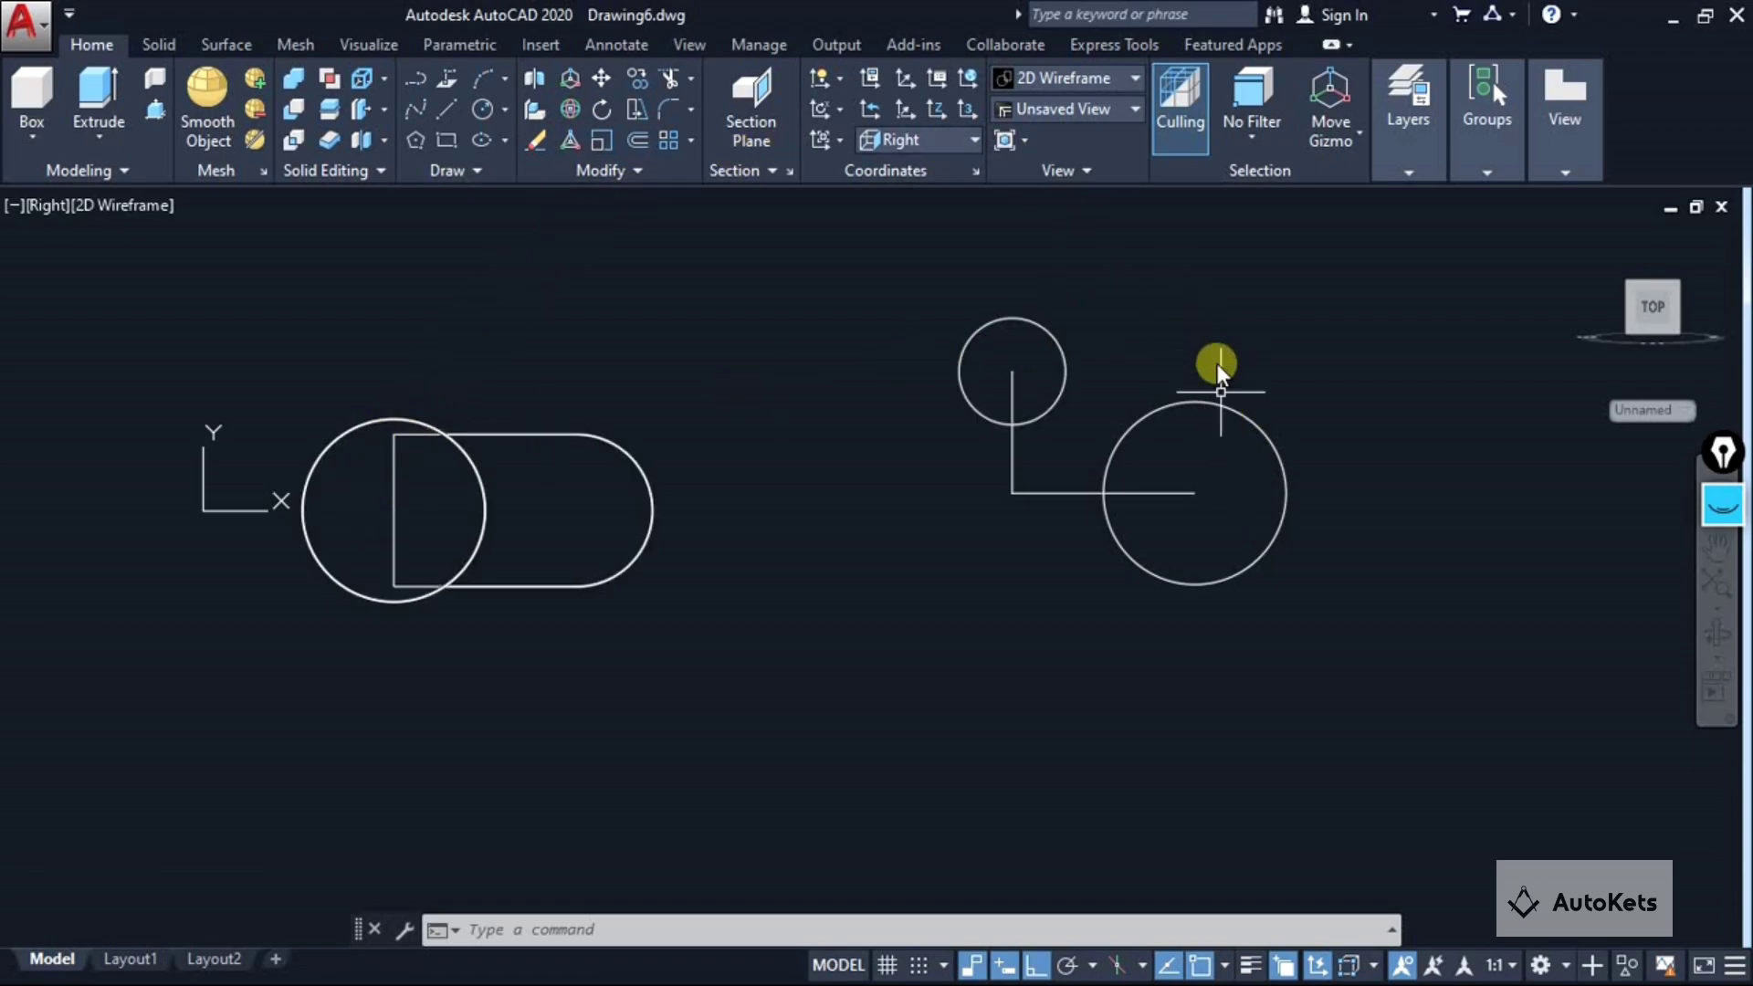
click(1722, 504)
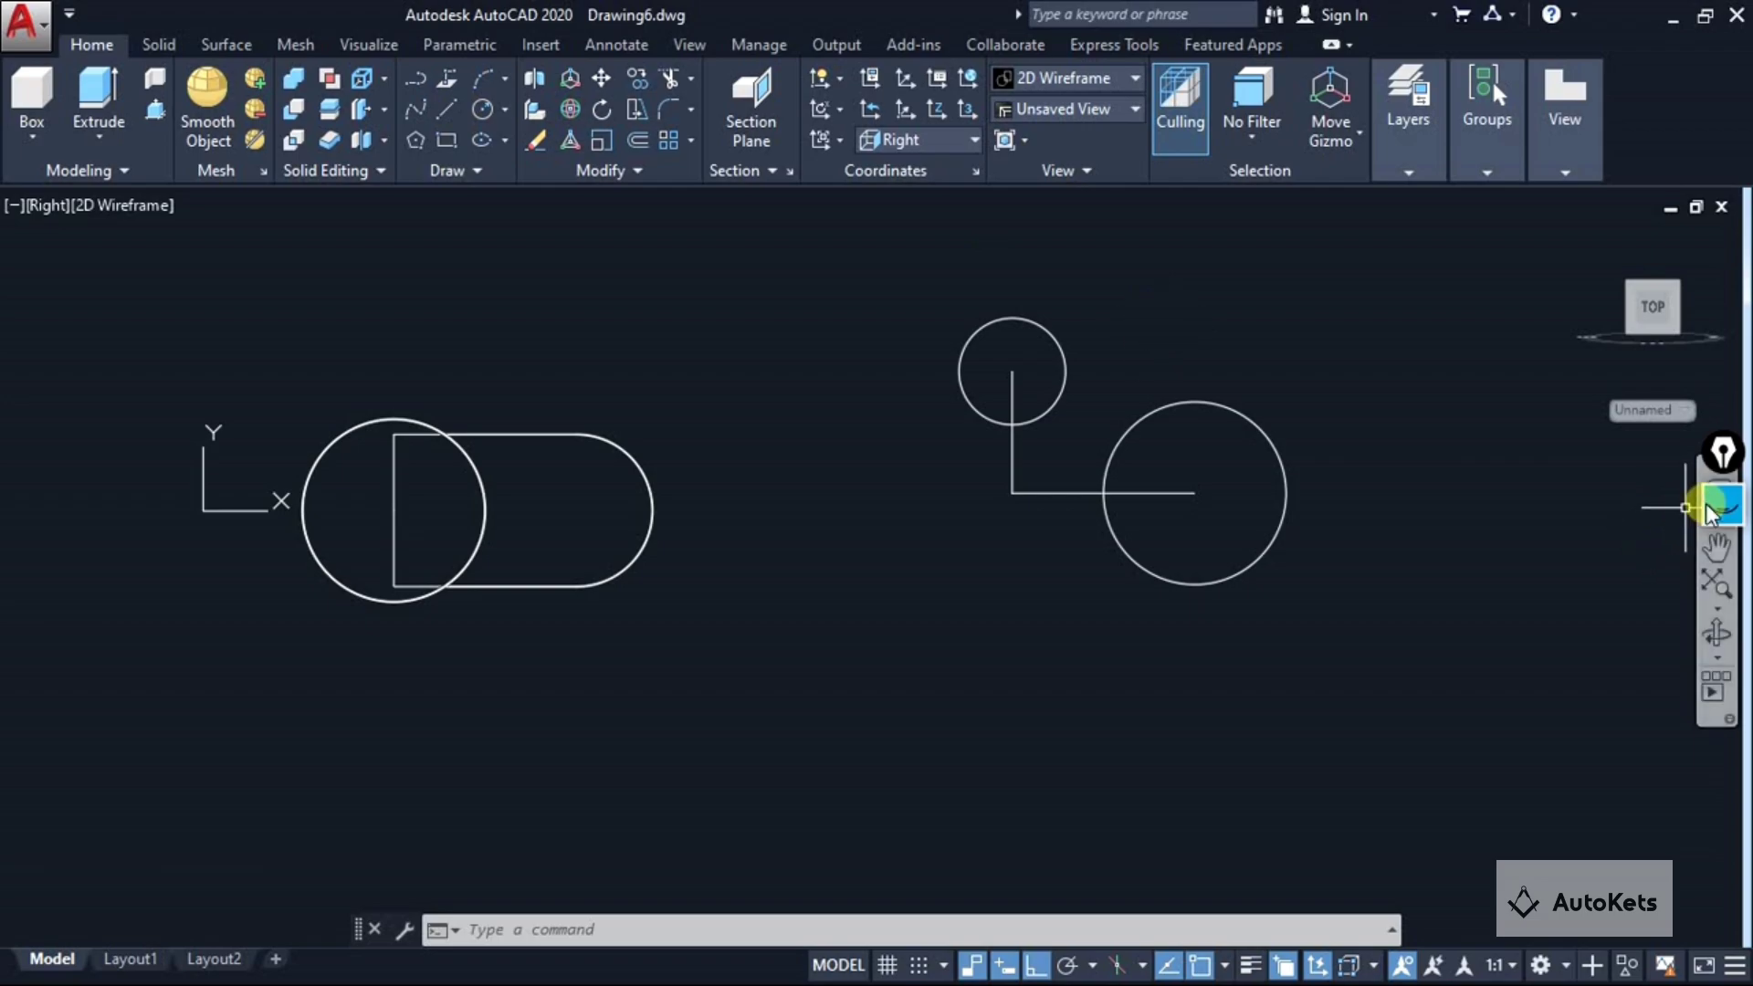
drag(1056, 322, 1345, 390)
drag(973, 435, 1226, 609)
click(1716, 771)
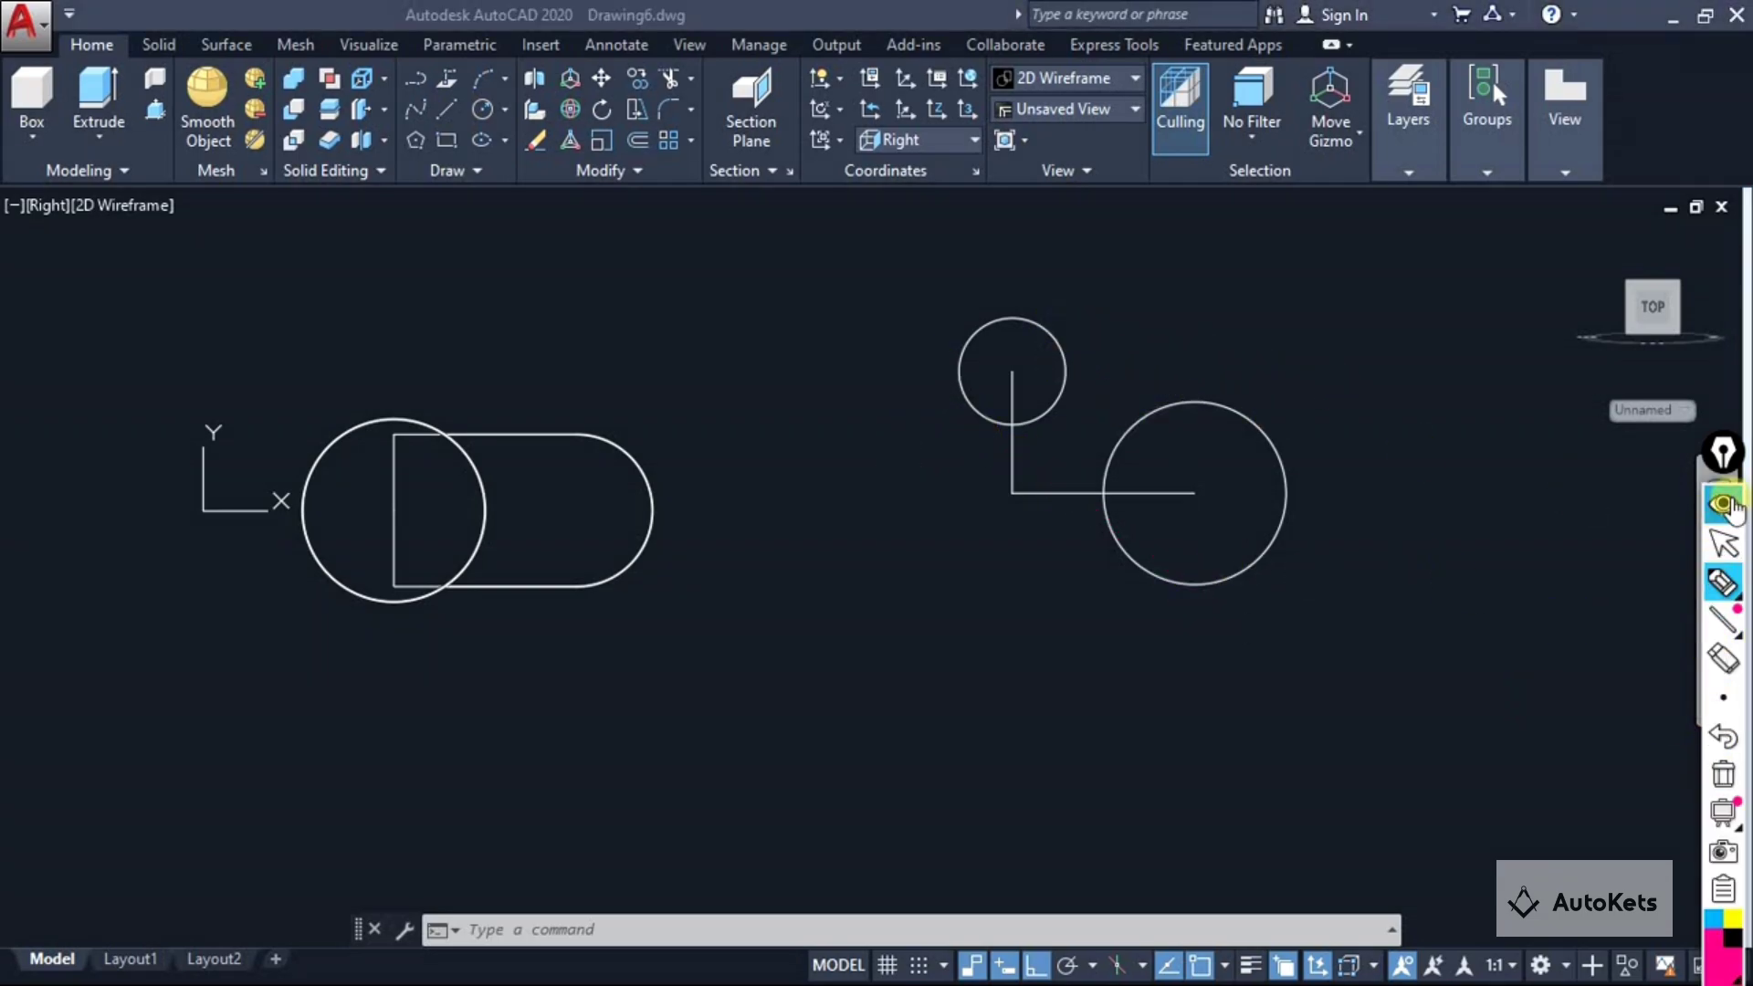
Turn off every running object snap mode except Tangent.
click(1224, 969)
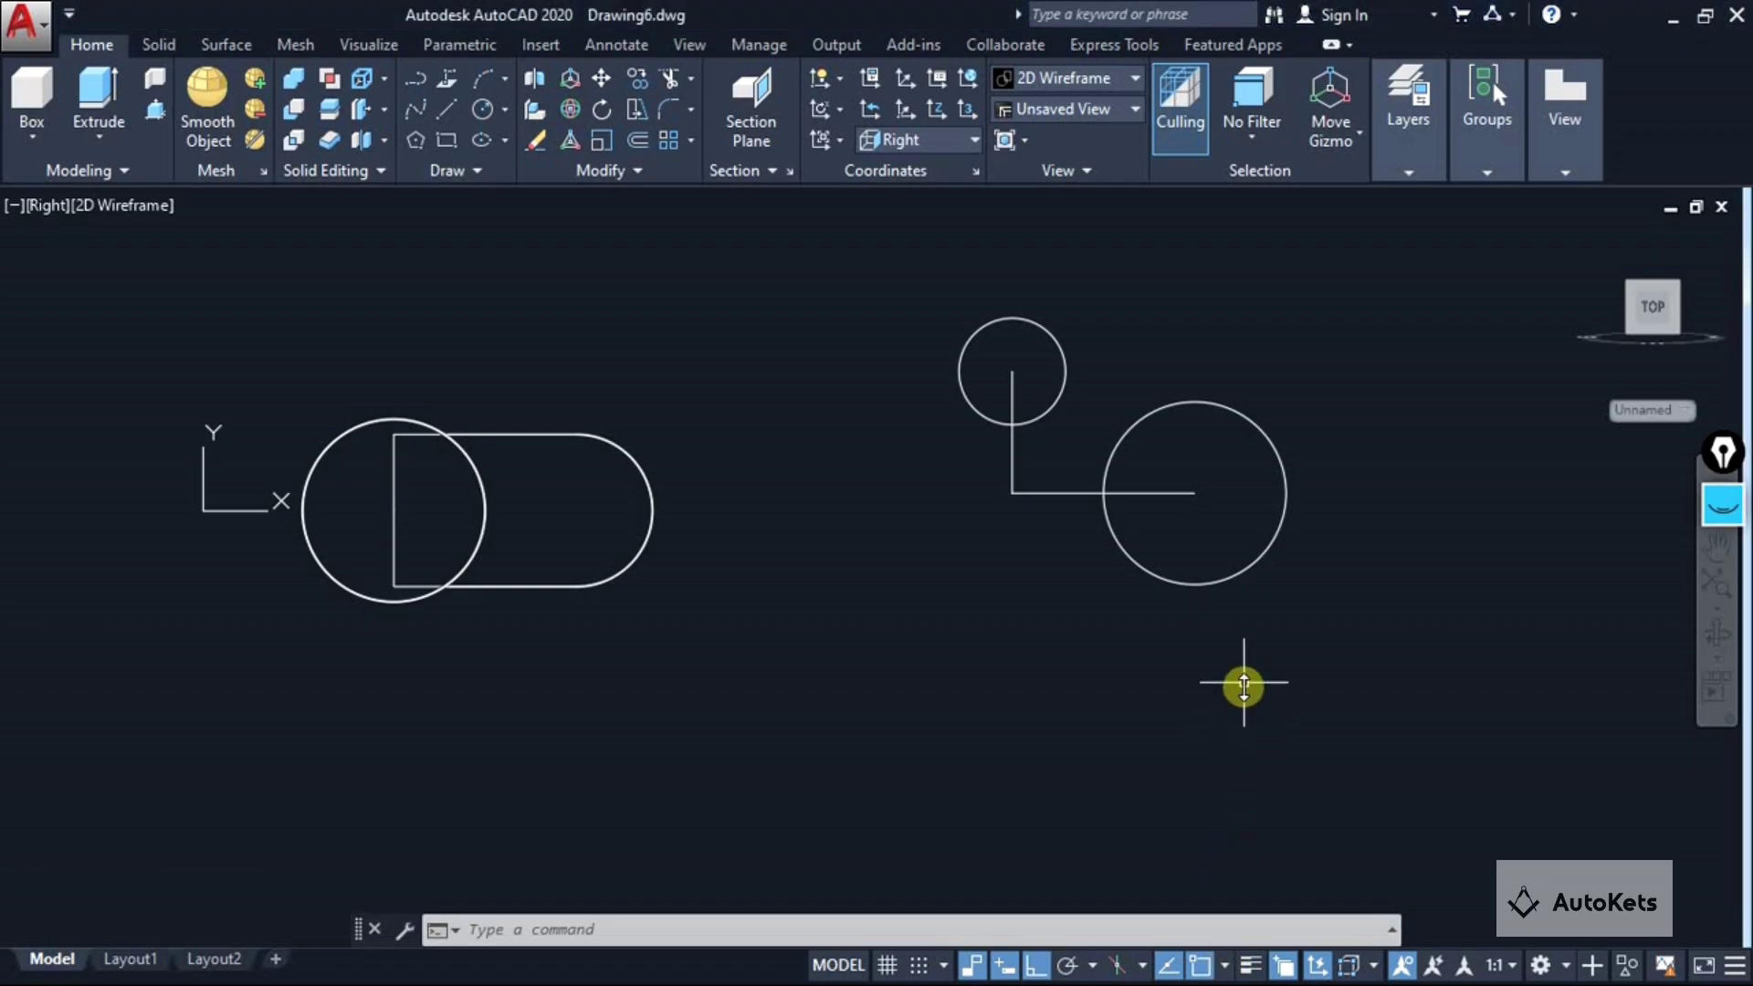
click(1224, 966)
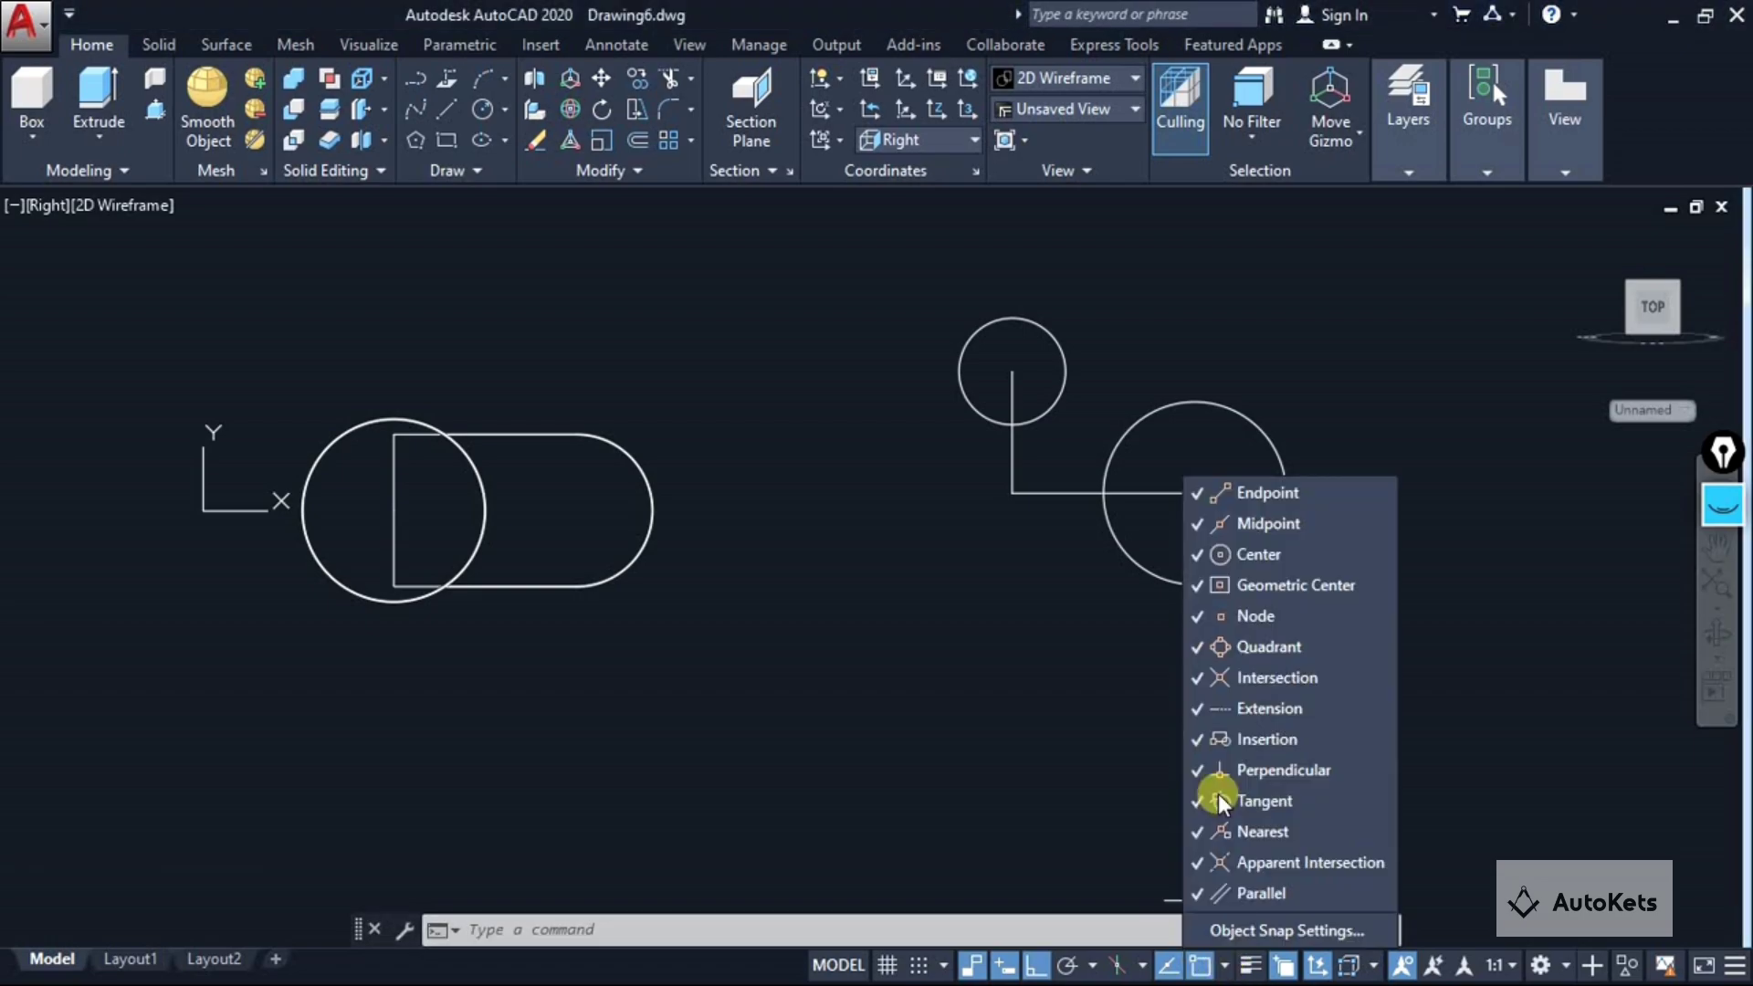
click(1236, 498)
click(1238, 523)
click(1237, 552)
click(1240, 584)
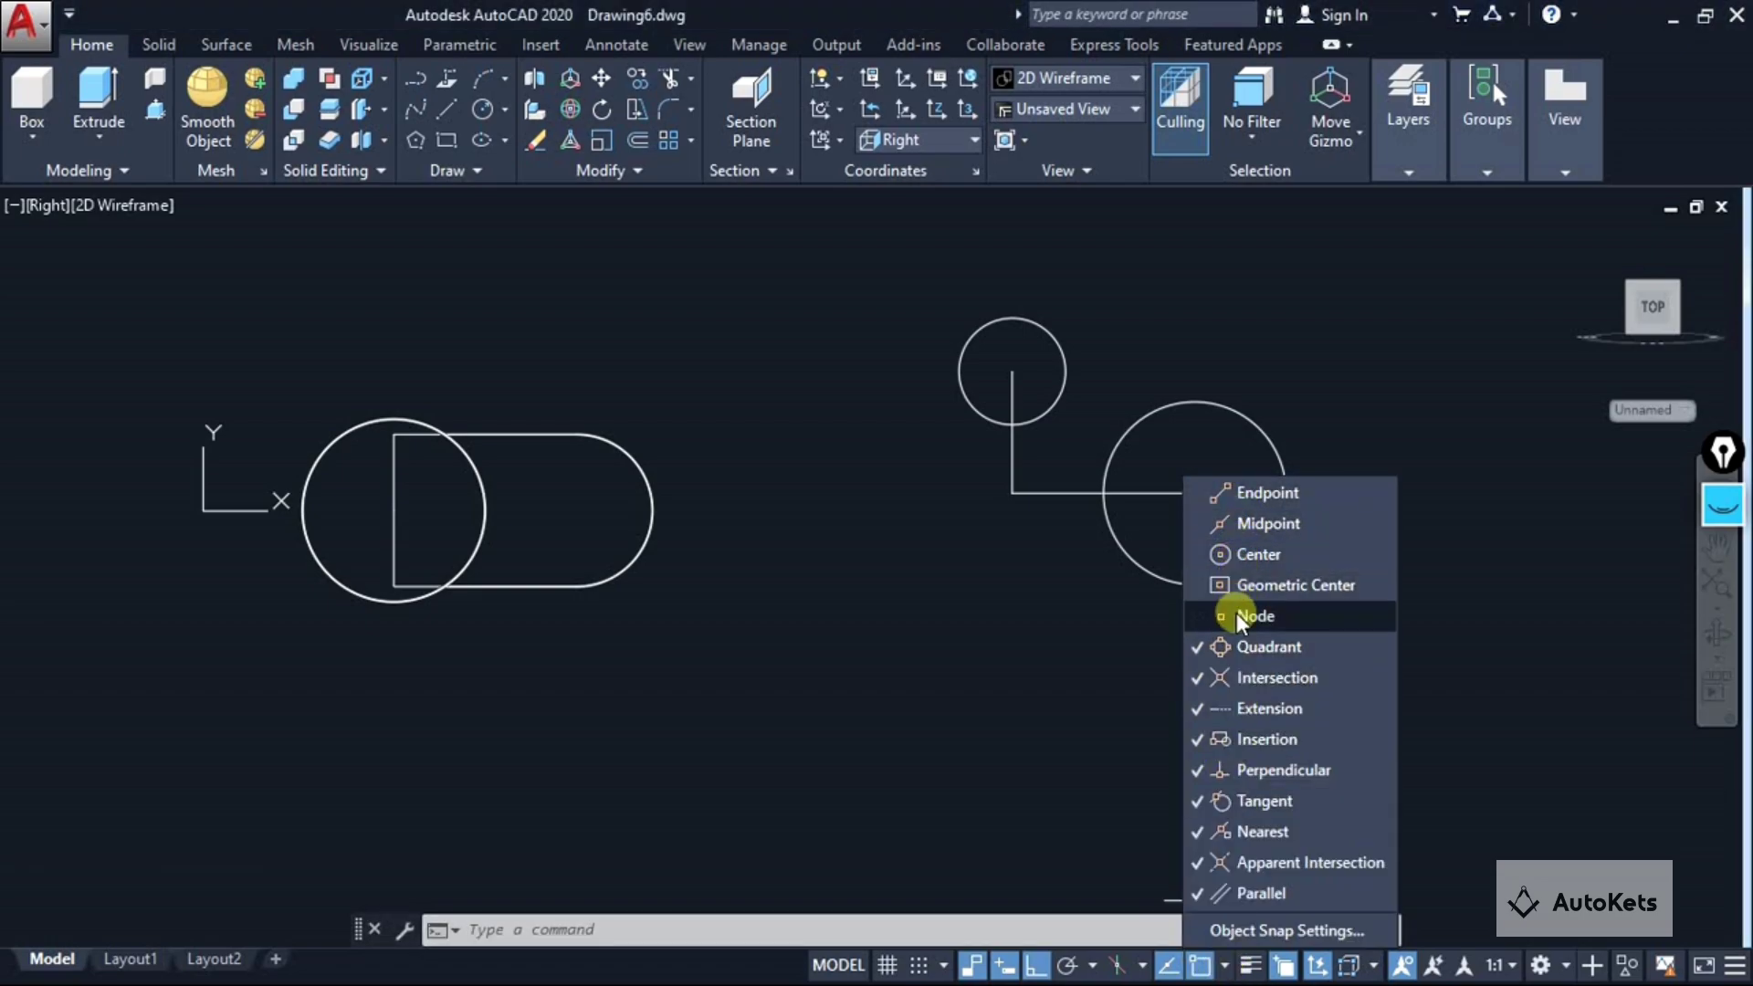
click(1236, 613)
click(1236, 646)
click(1238, 677)
click(1241, 710)
click(1254, 741)
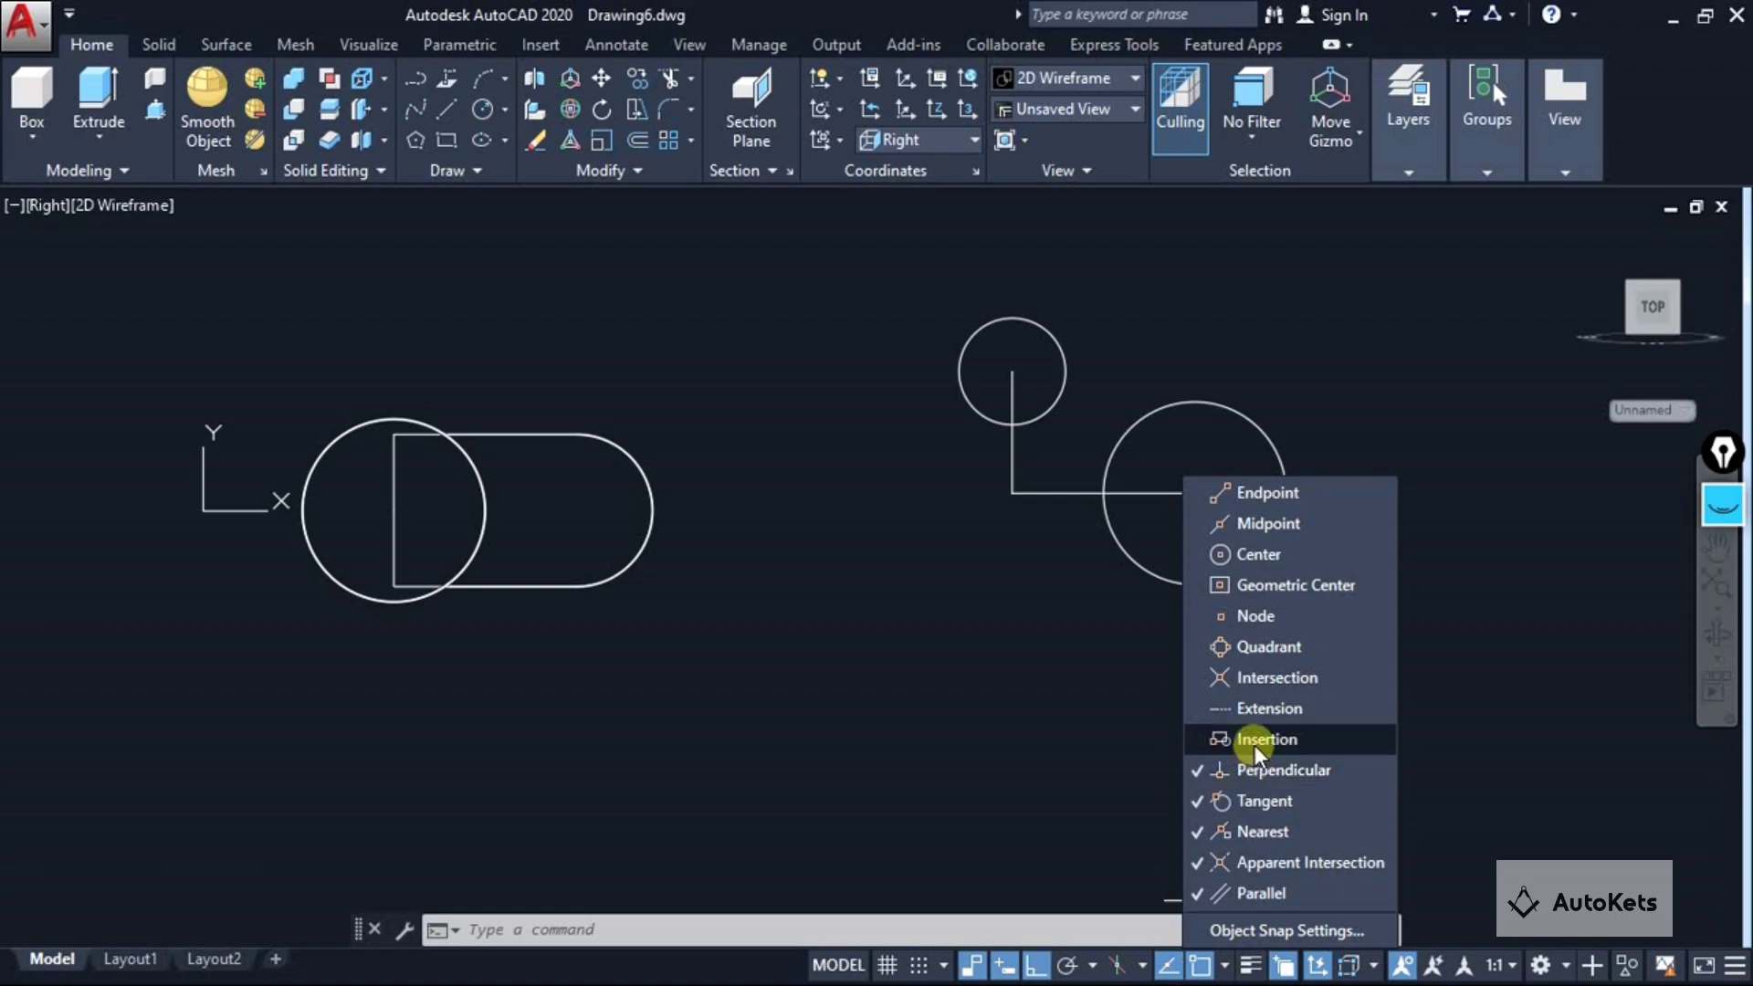
click(1245, 771)
click(1239, 831)
click(1238, 861)
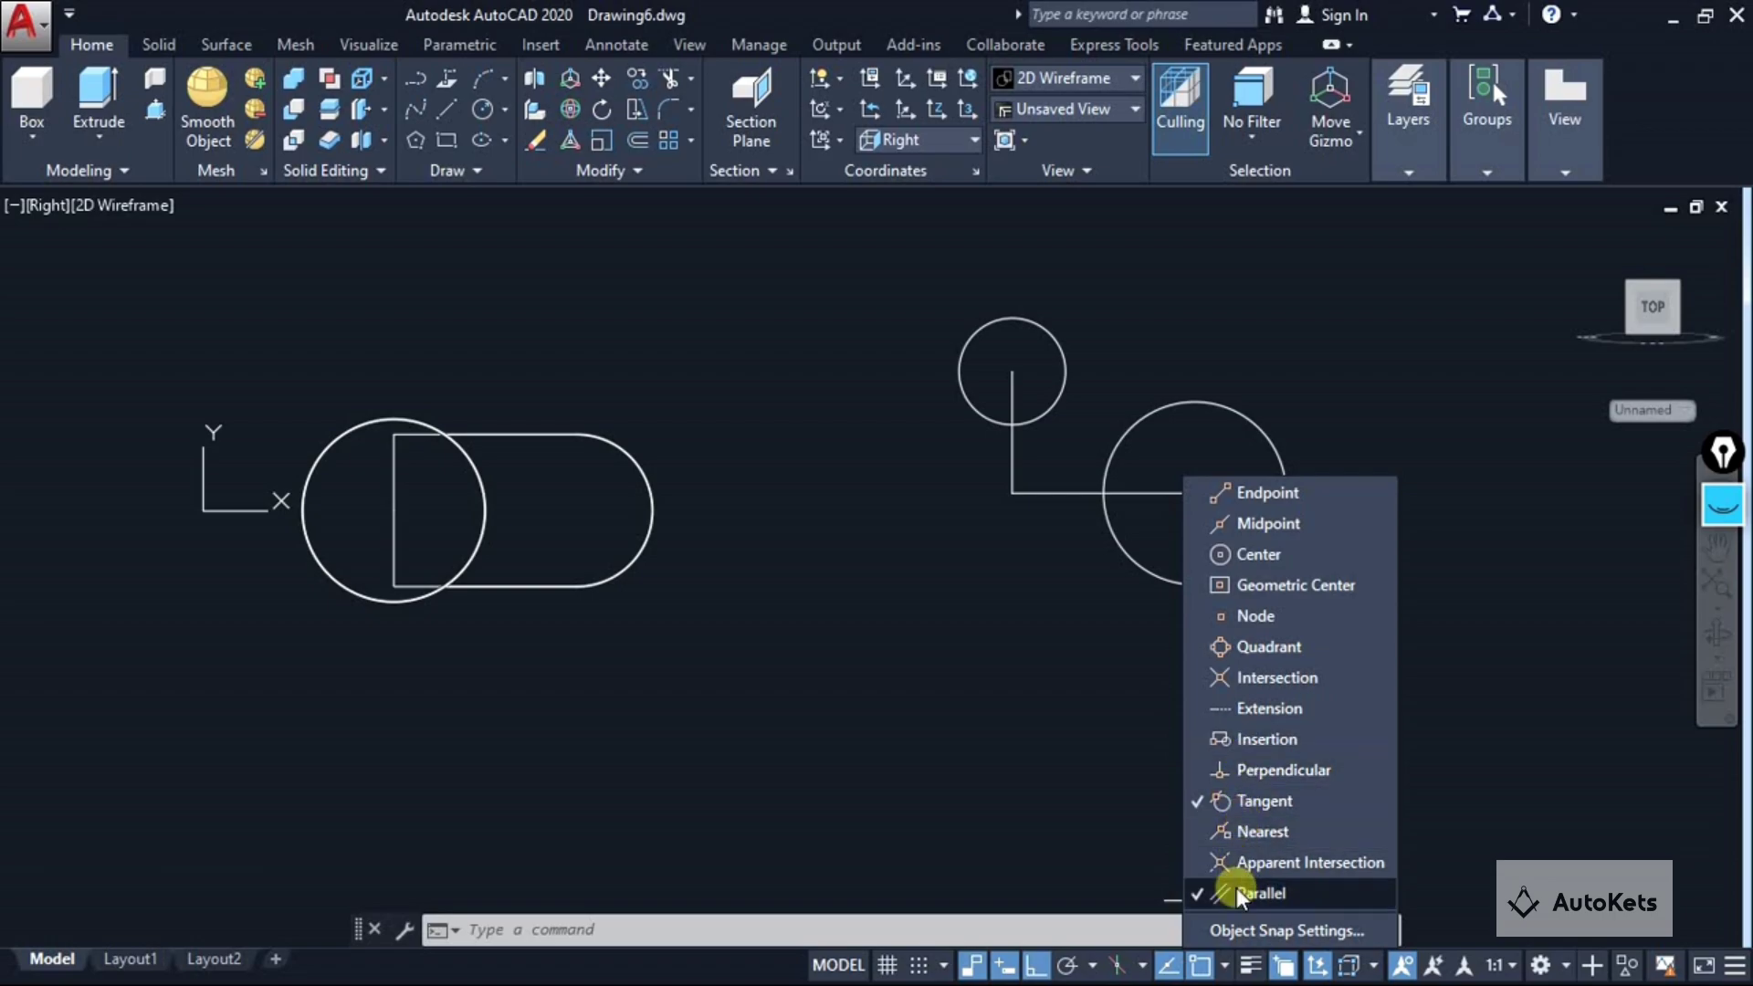
click(1236, 890)
click(1228, 553)
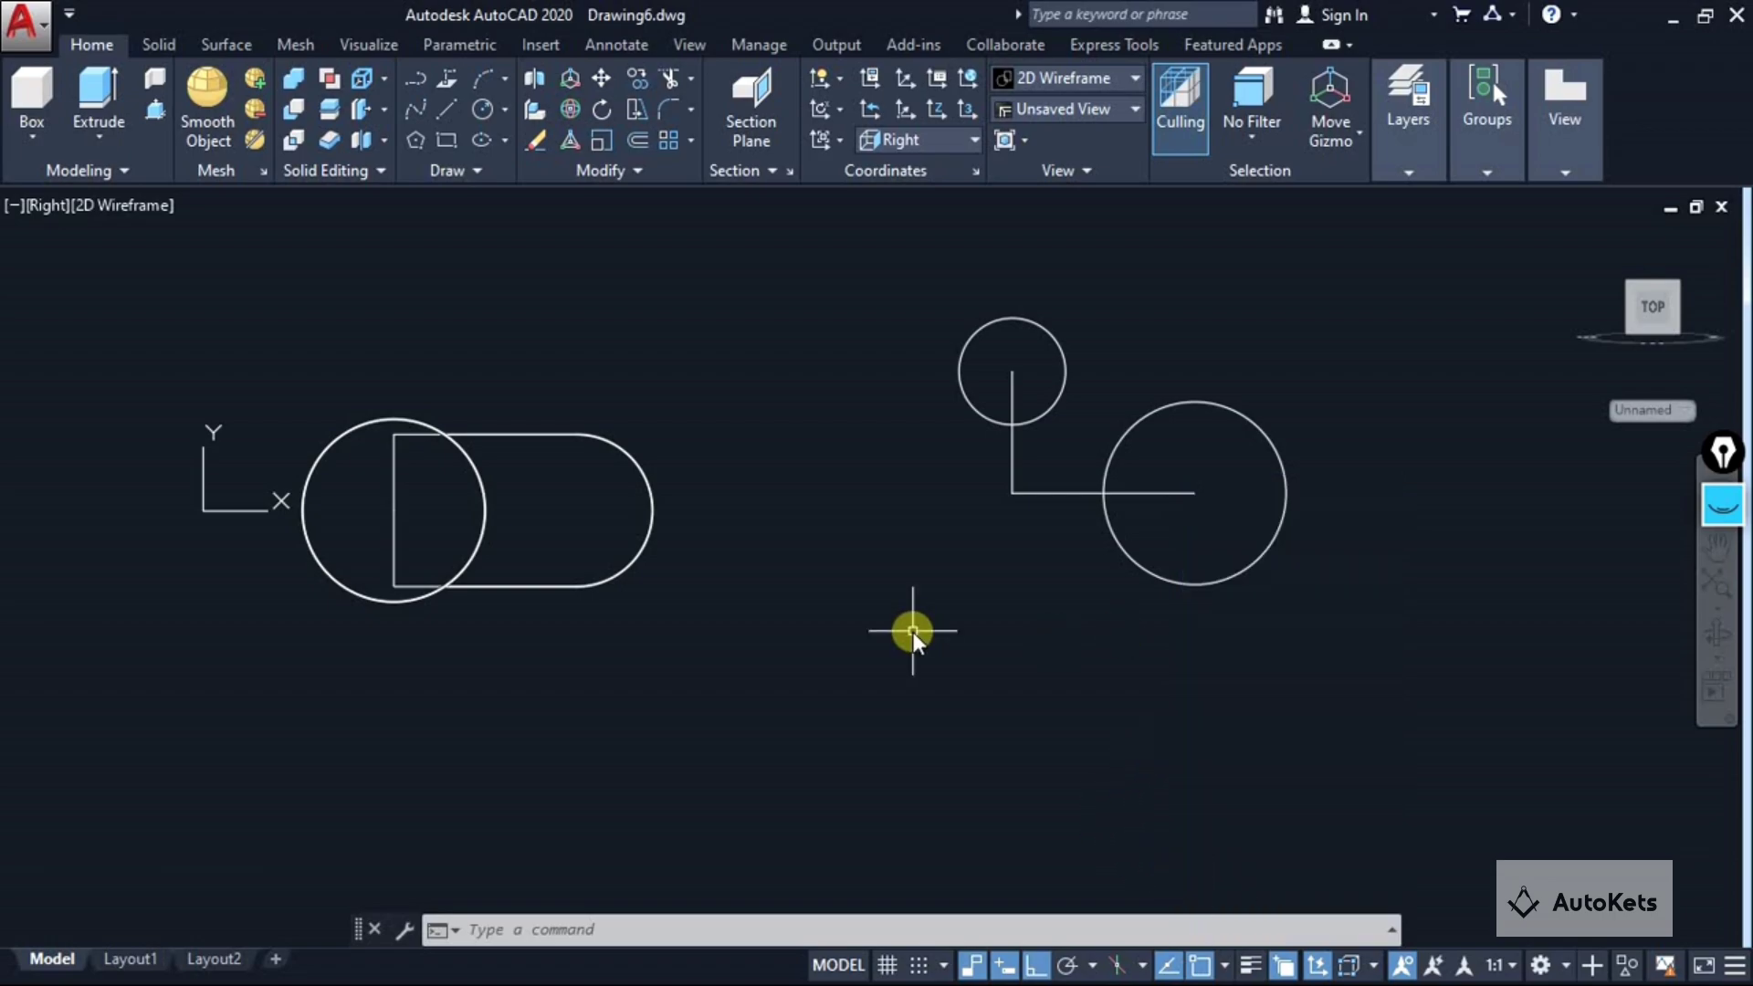
Draw two tangent lines between the R17.50 and R30 circles, one along the upper side and one along the lower side.
click(1055, 338)
click(1262, 425)
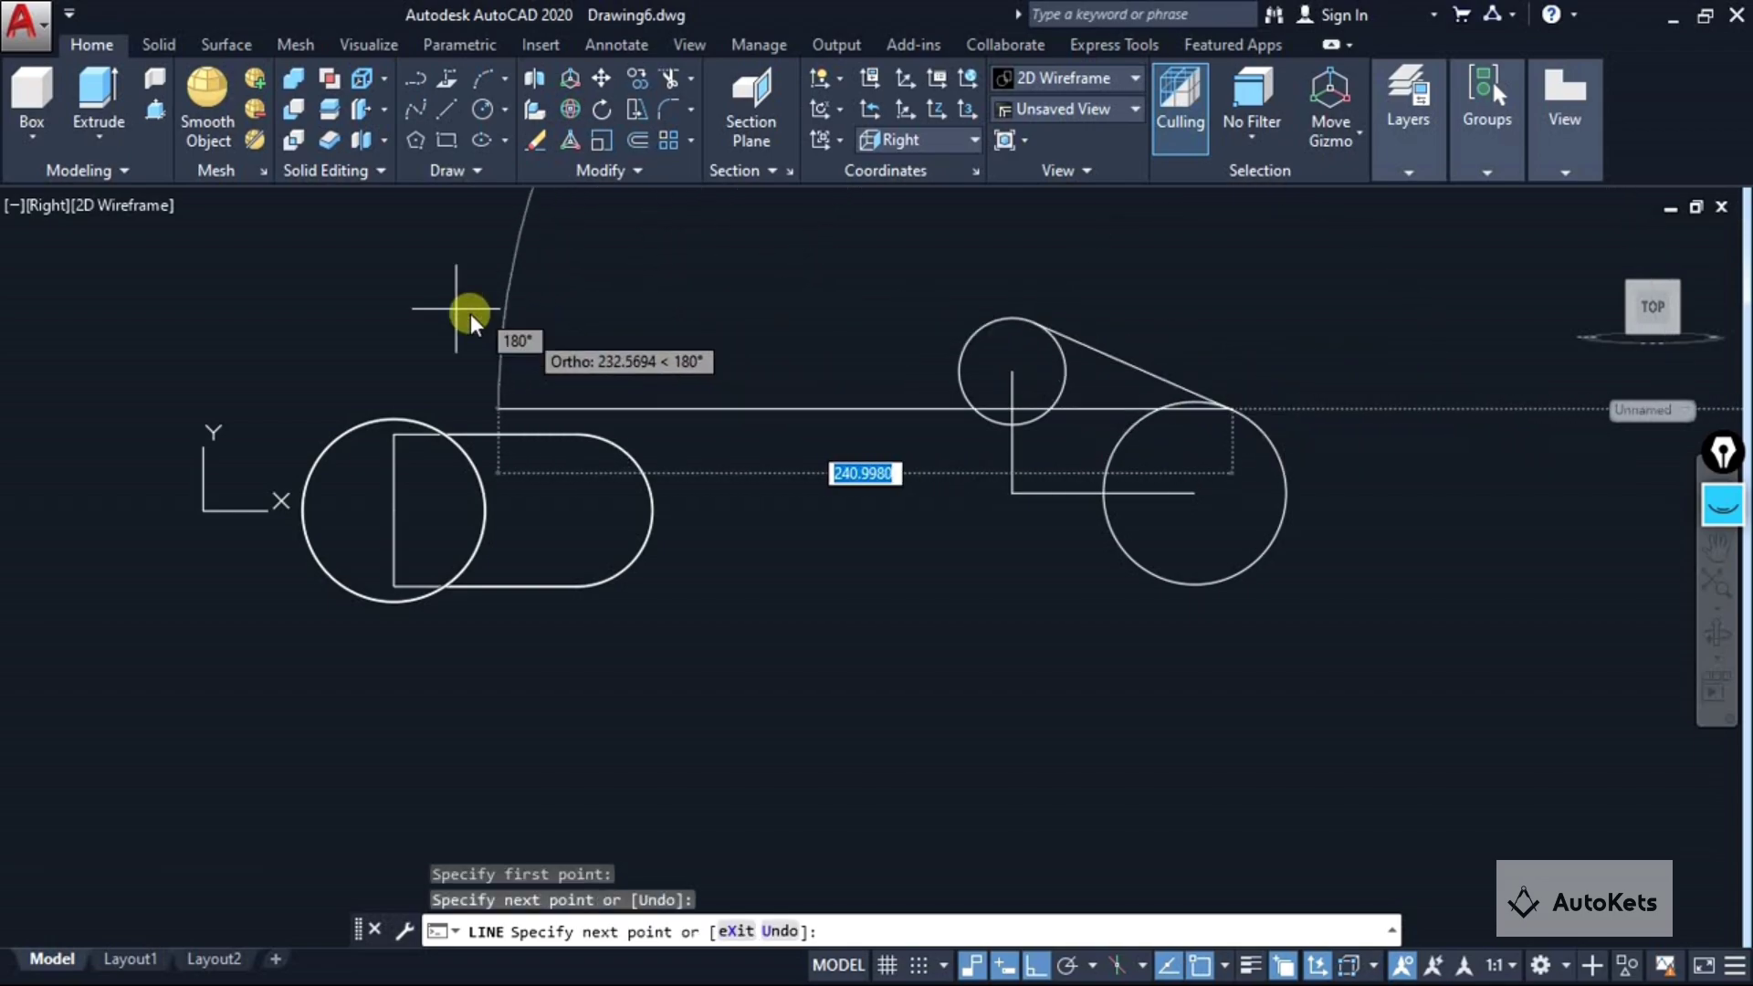
key(Escape)
key(Return)
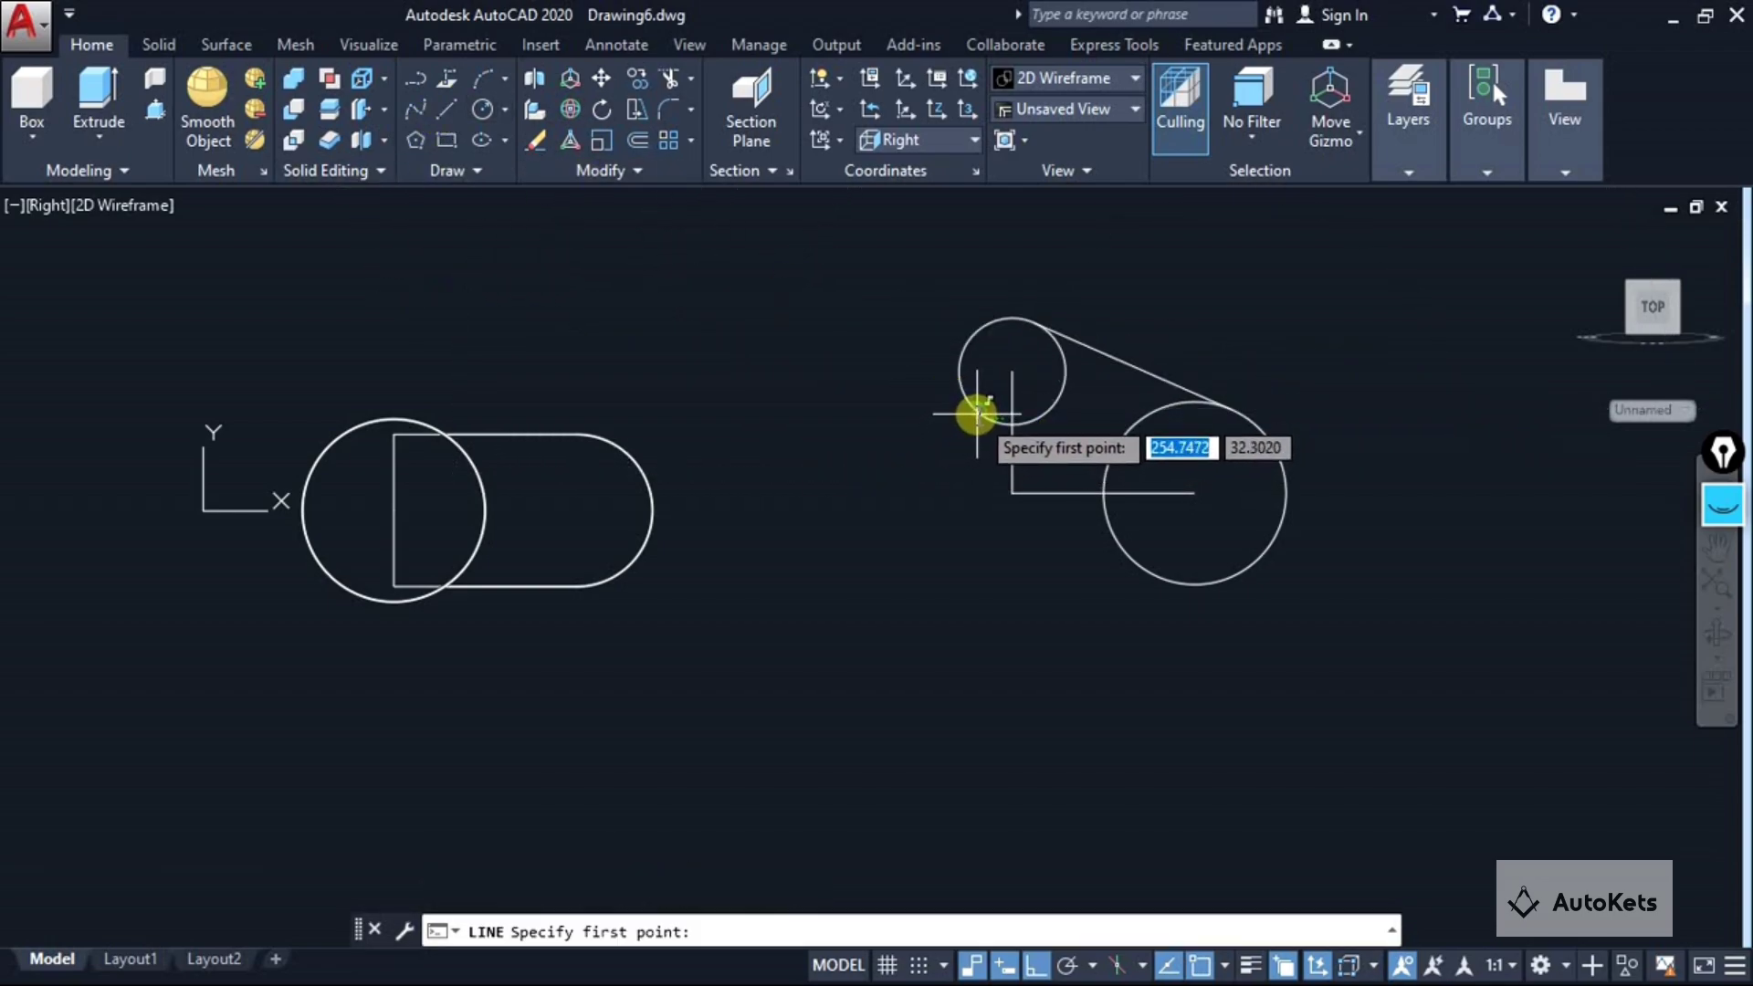
click(970, 400)
click(1157, 581)
key(Escape)
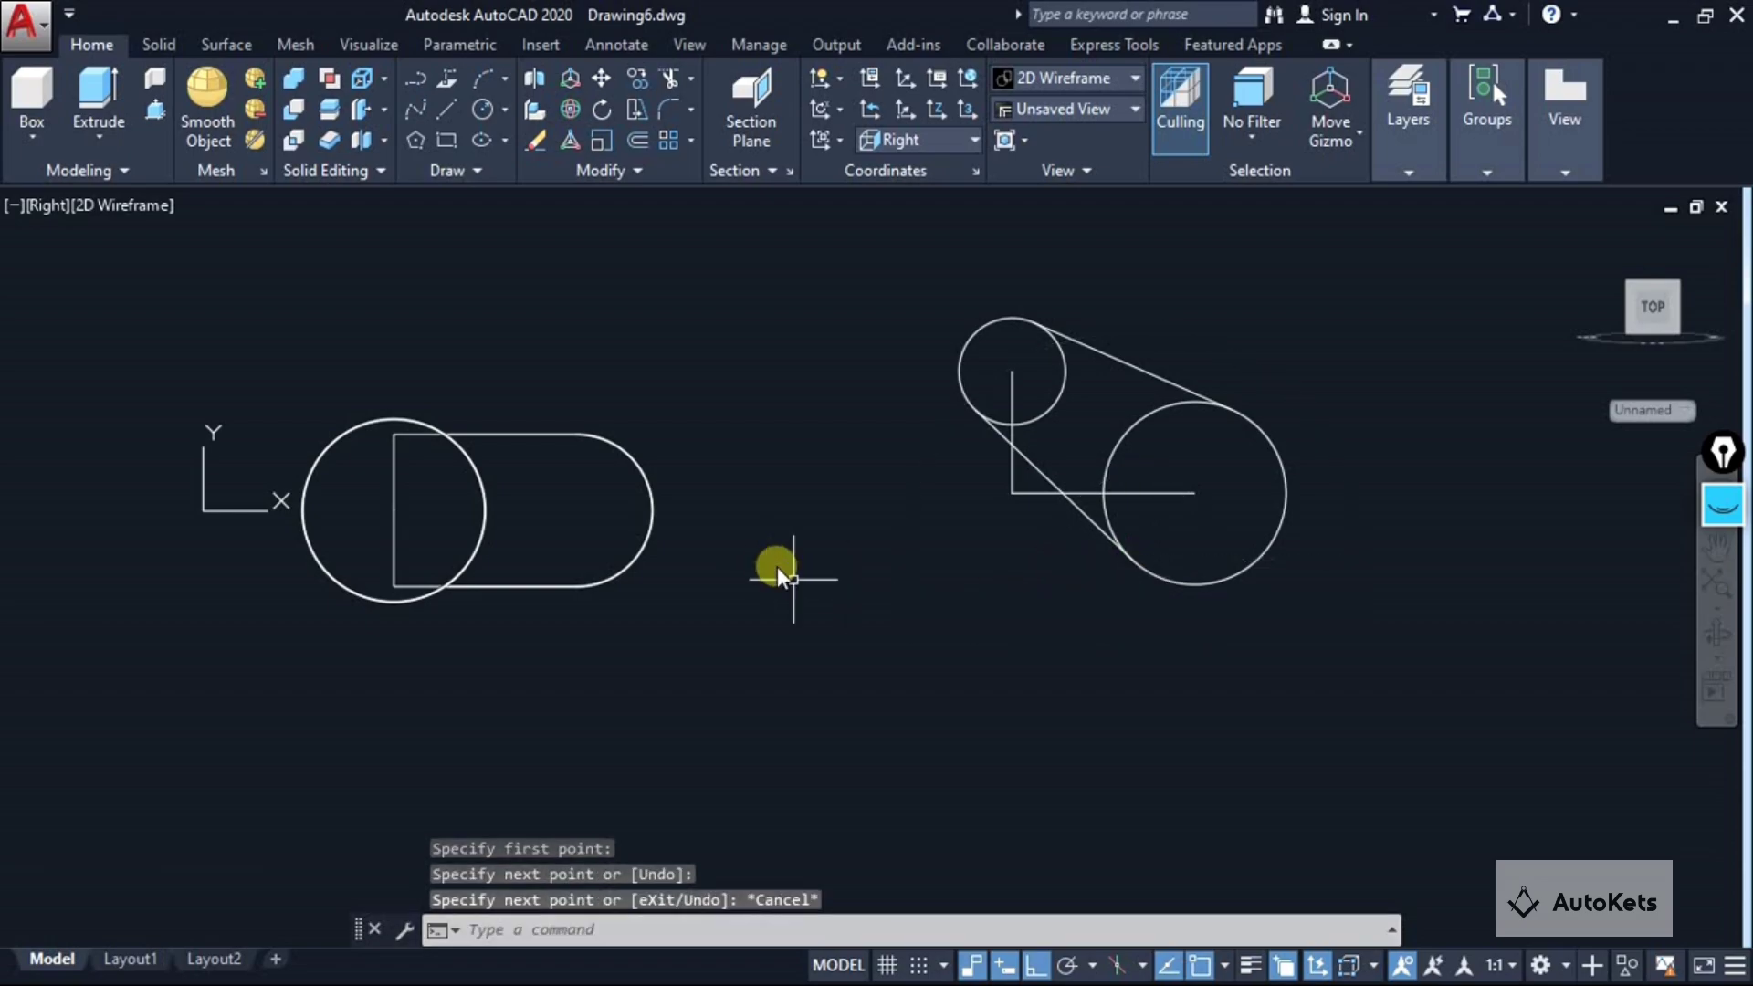
Turn the other object snap modes back on alongside Tangent, from Endpoint through Parallel.
click(1224, 966)
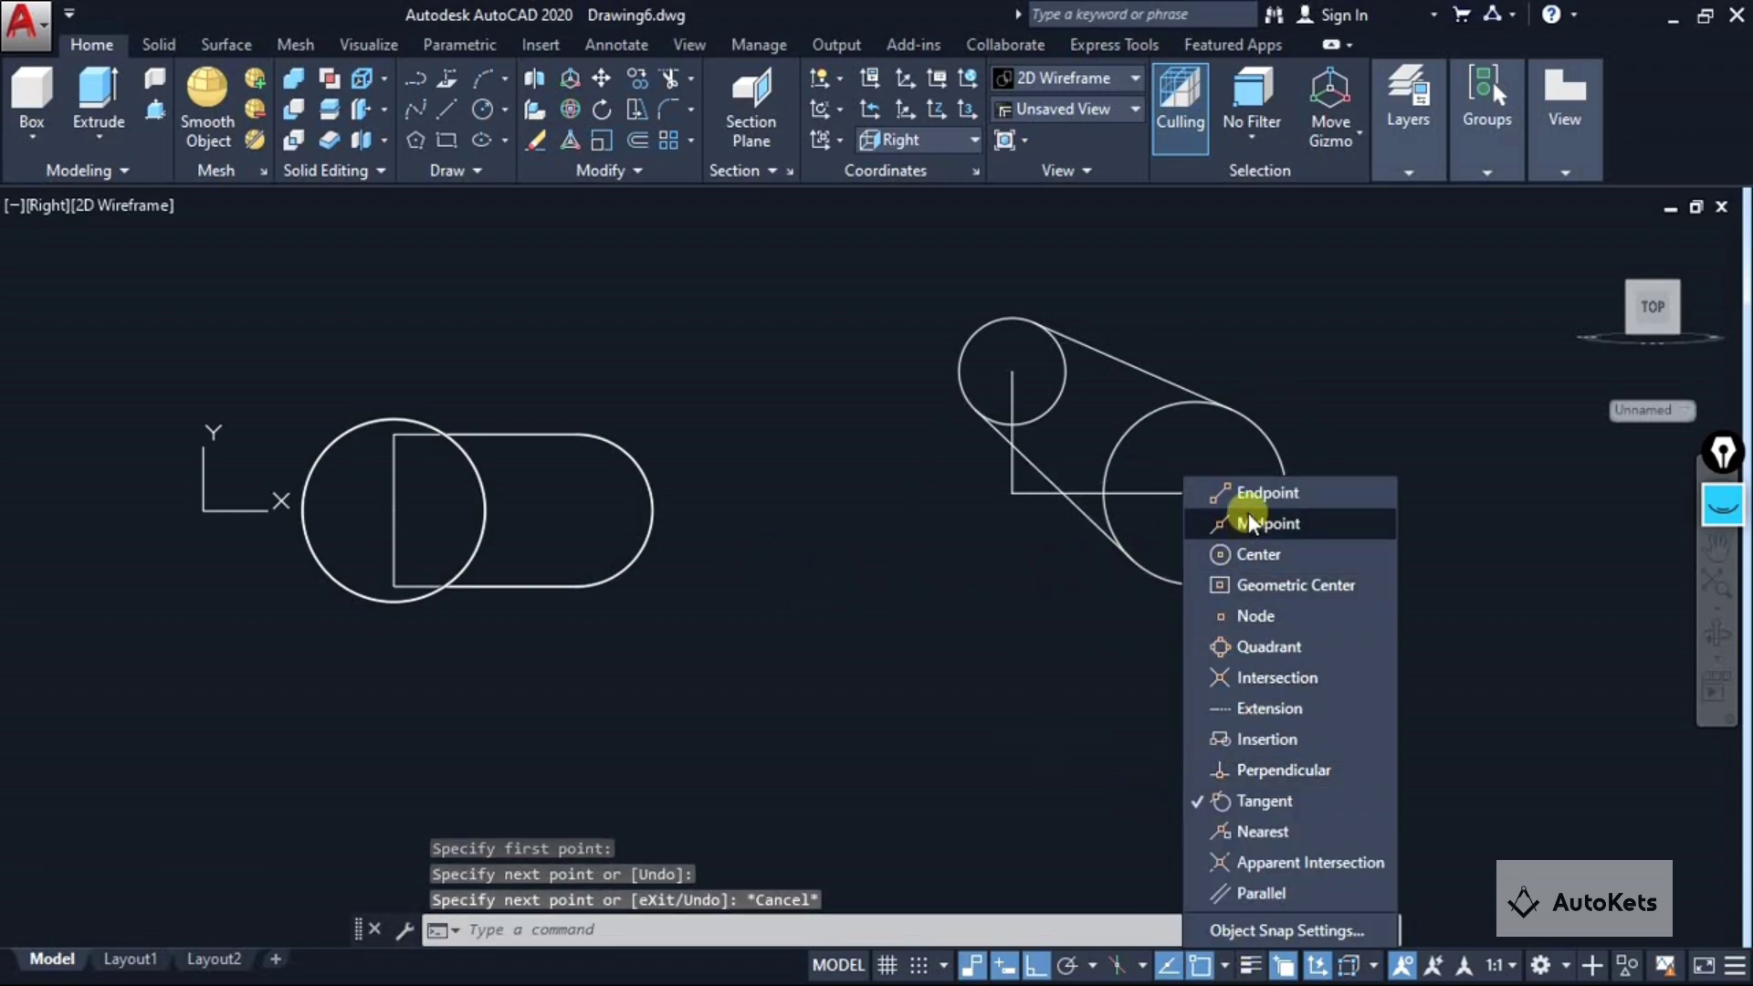
click(1246, 554)
click(1238, 586)
click(1232, 616)
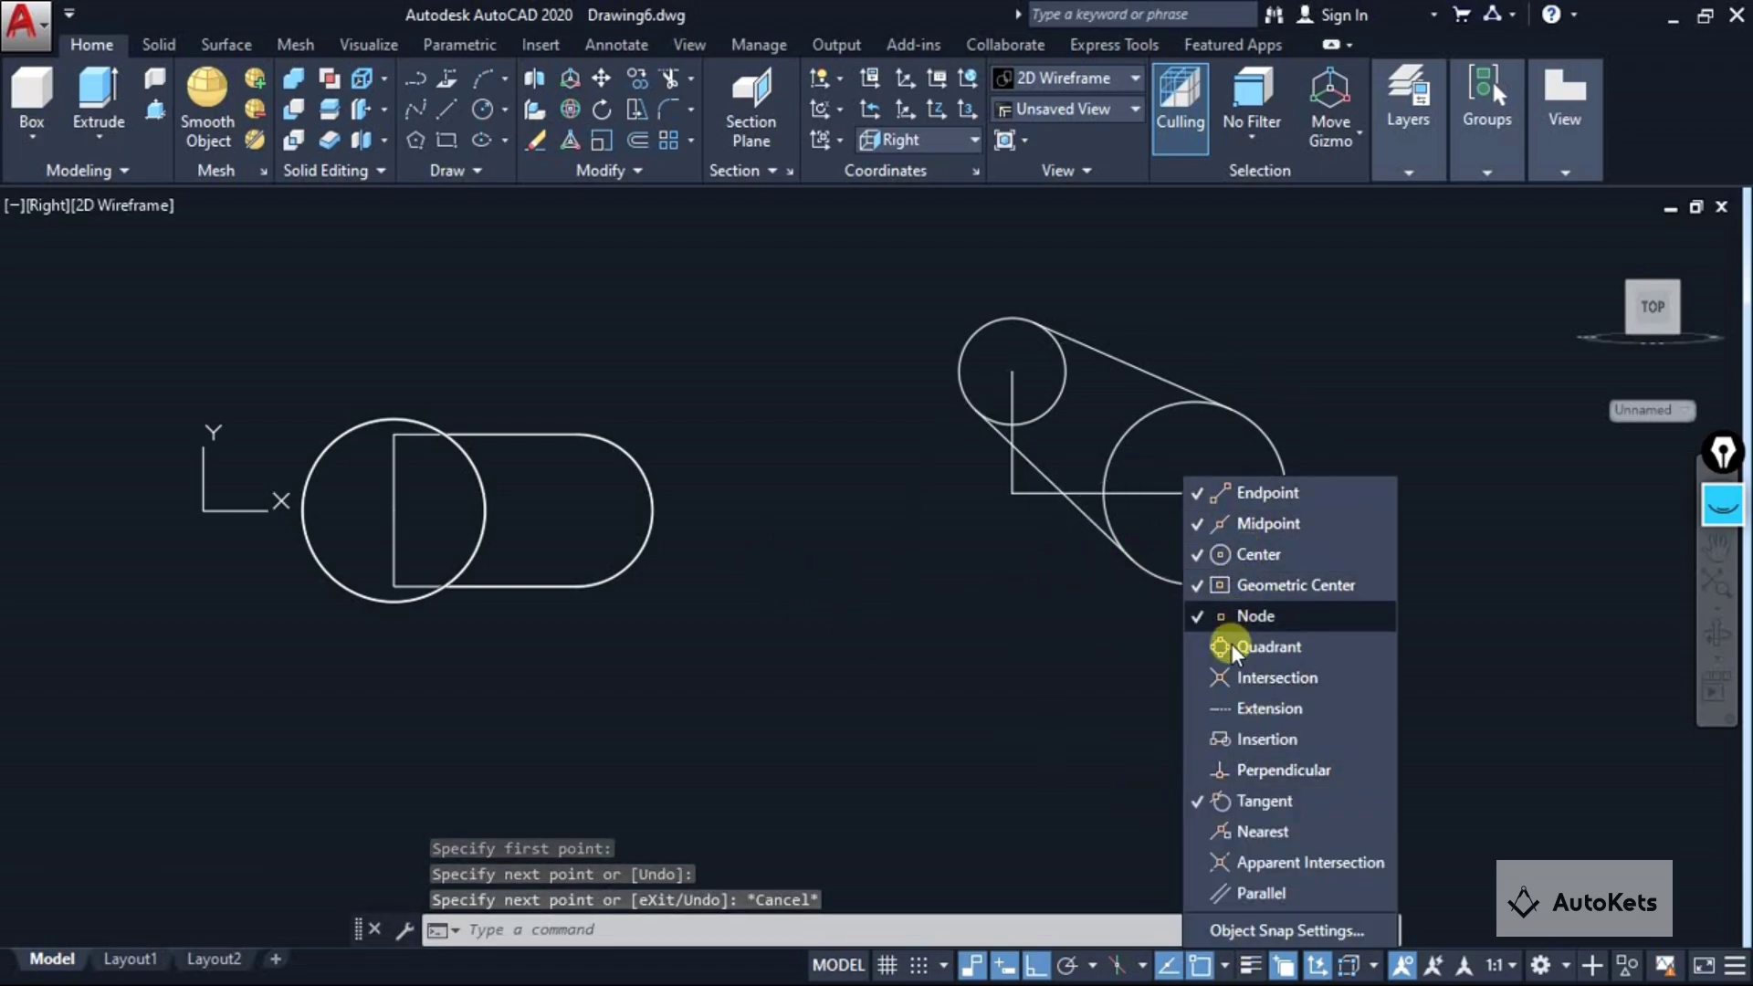
click(1228, 647)
click(1226, 677)
click(1225, 708)
click(1224, 739)
click(1216, 772)
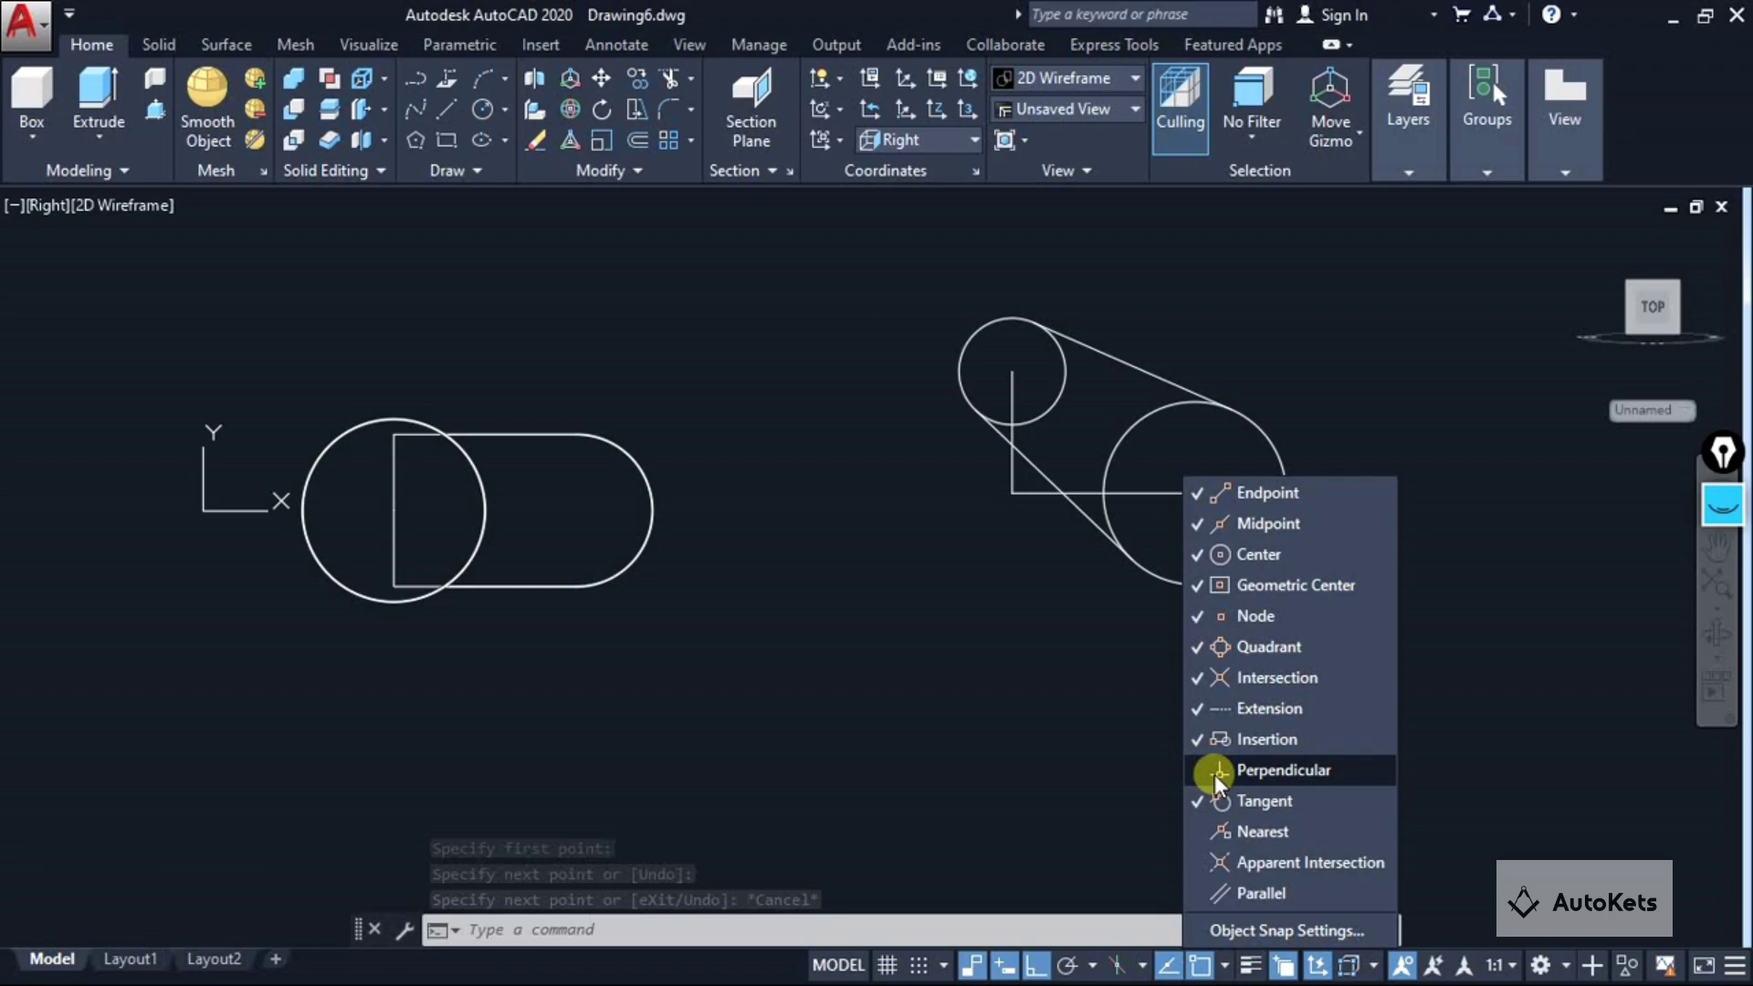
click(1214, 831)
click(1234, 862)
click(1227, 893)
key(Escape)
key(Escape)
key(Escape)
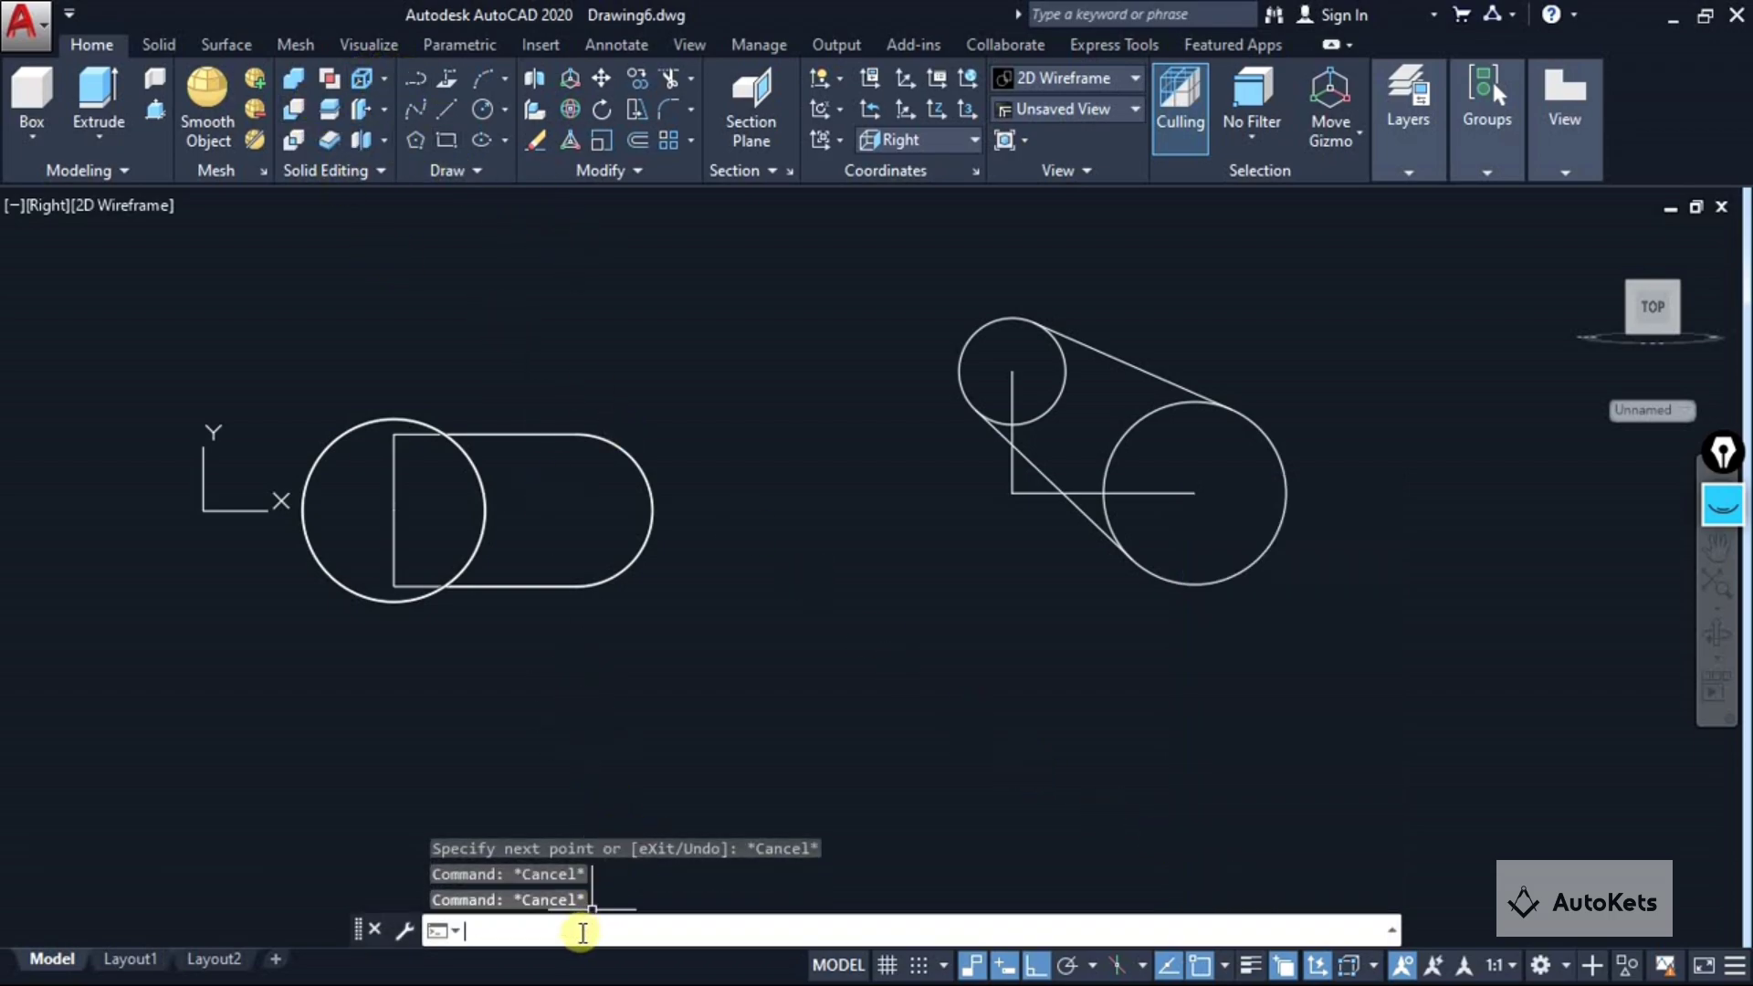
Trim the inner arcs of the R30 and R17.50 circles between the two tangent lines.
text(tr)
key(Return)
key(Return)
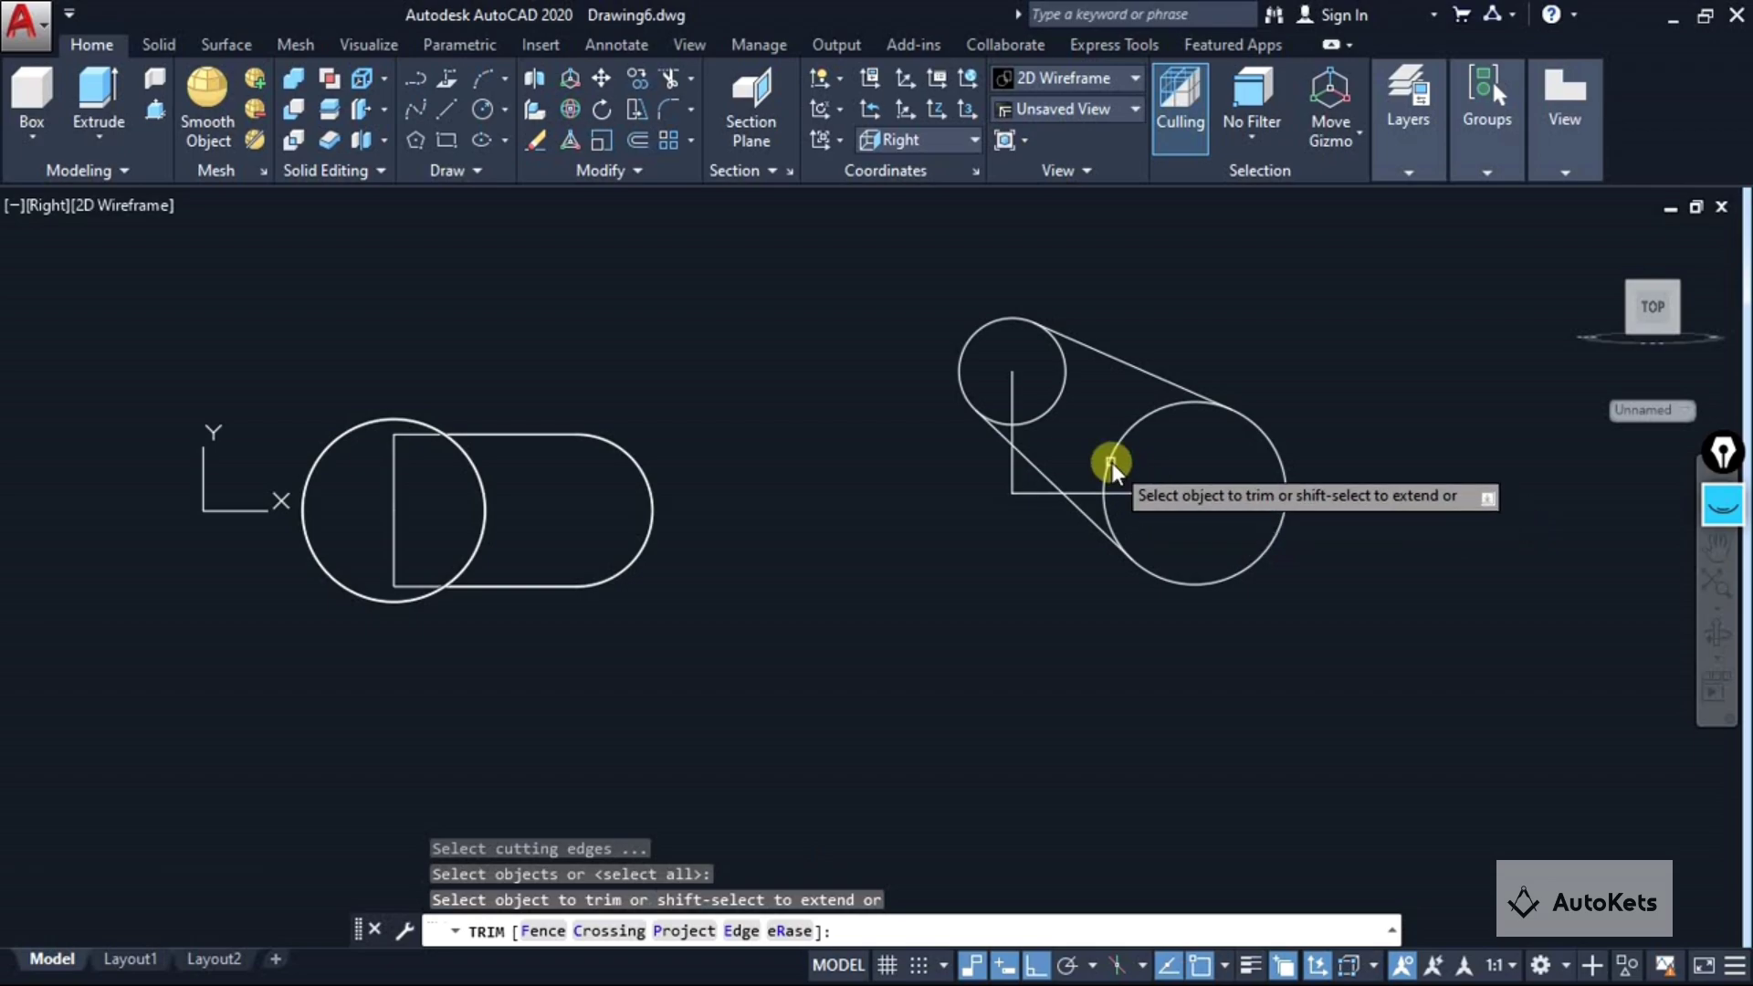
click(1112, 494)
click(1108, 520)
click(1042, 408)
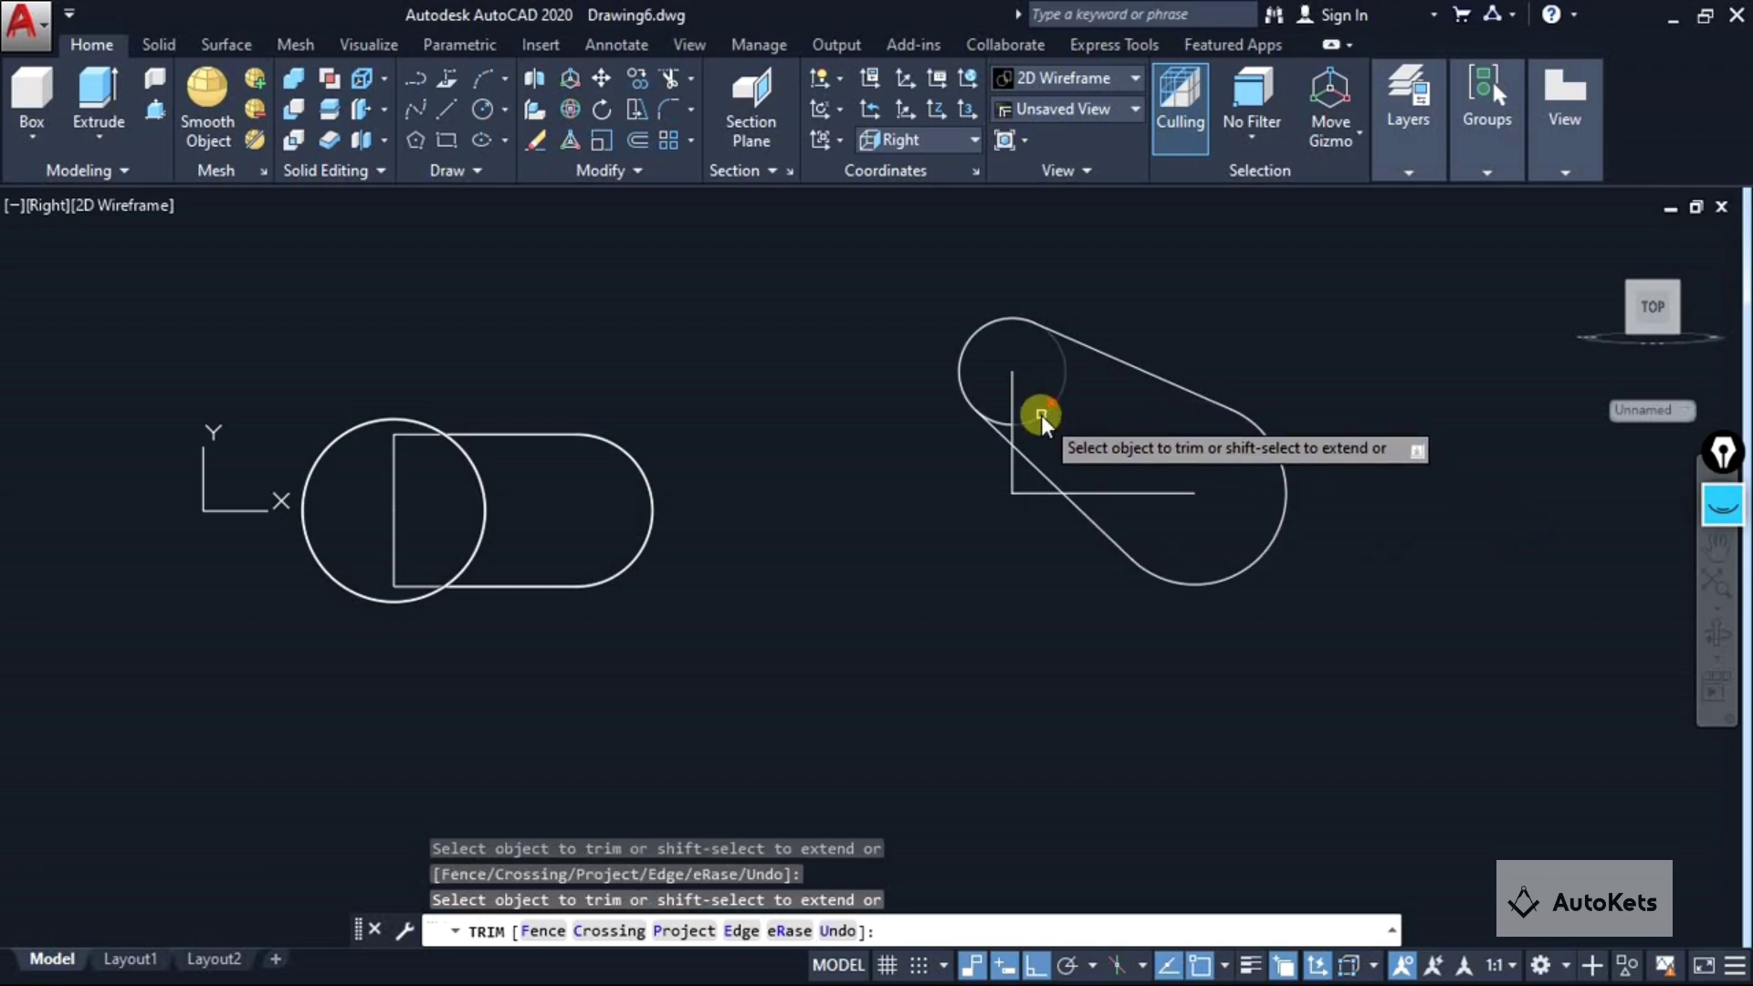
key(Escape)
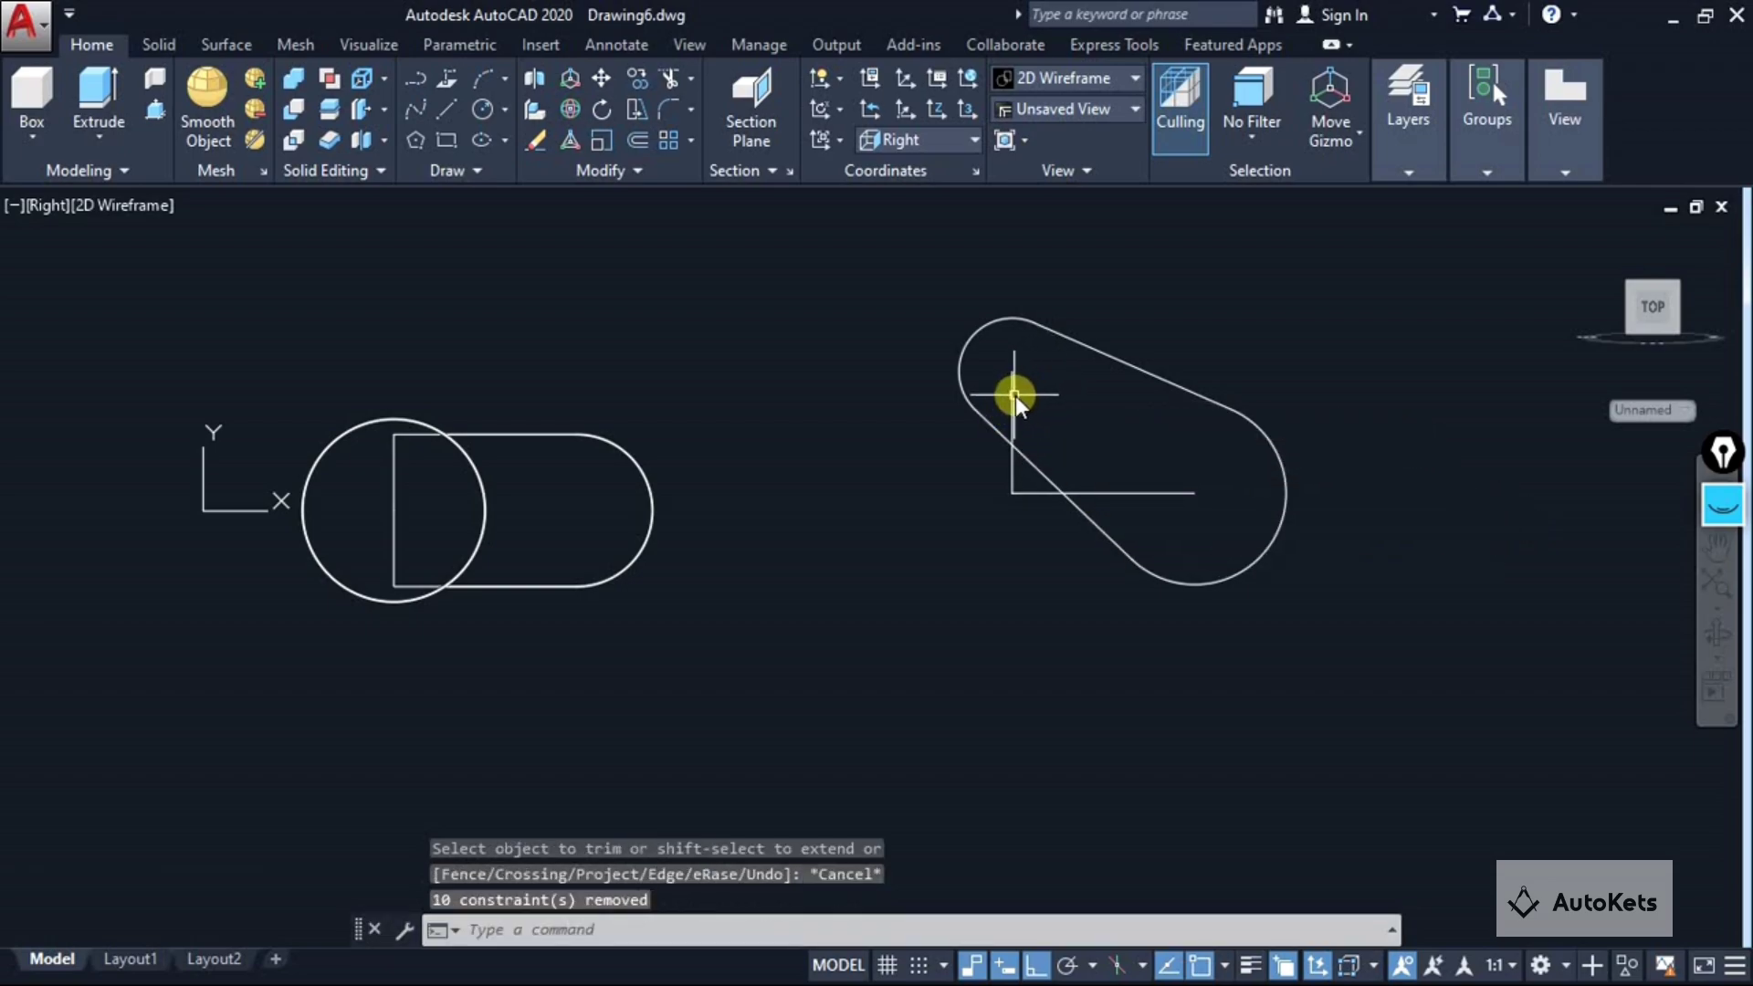
Delete the vertical and horizontal construction lines inside the arm outline.
click(1013, 396)
click(1150, 492)
key(Delete)
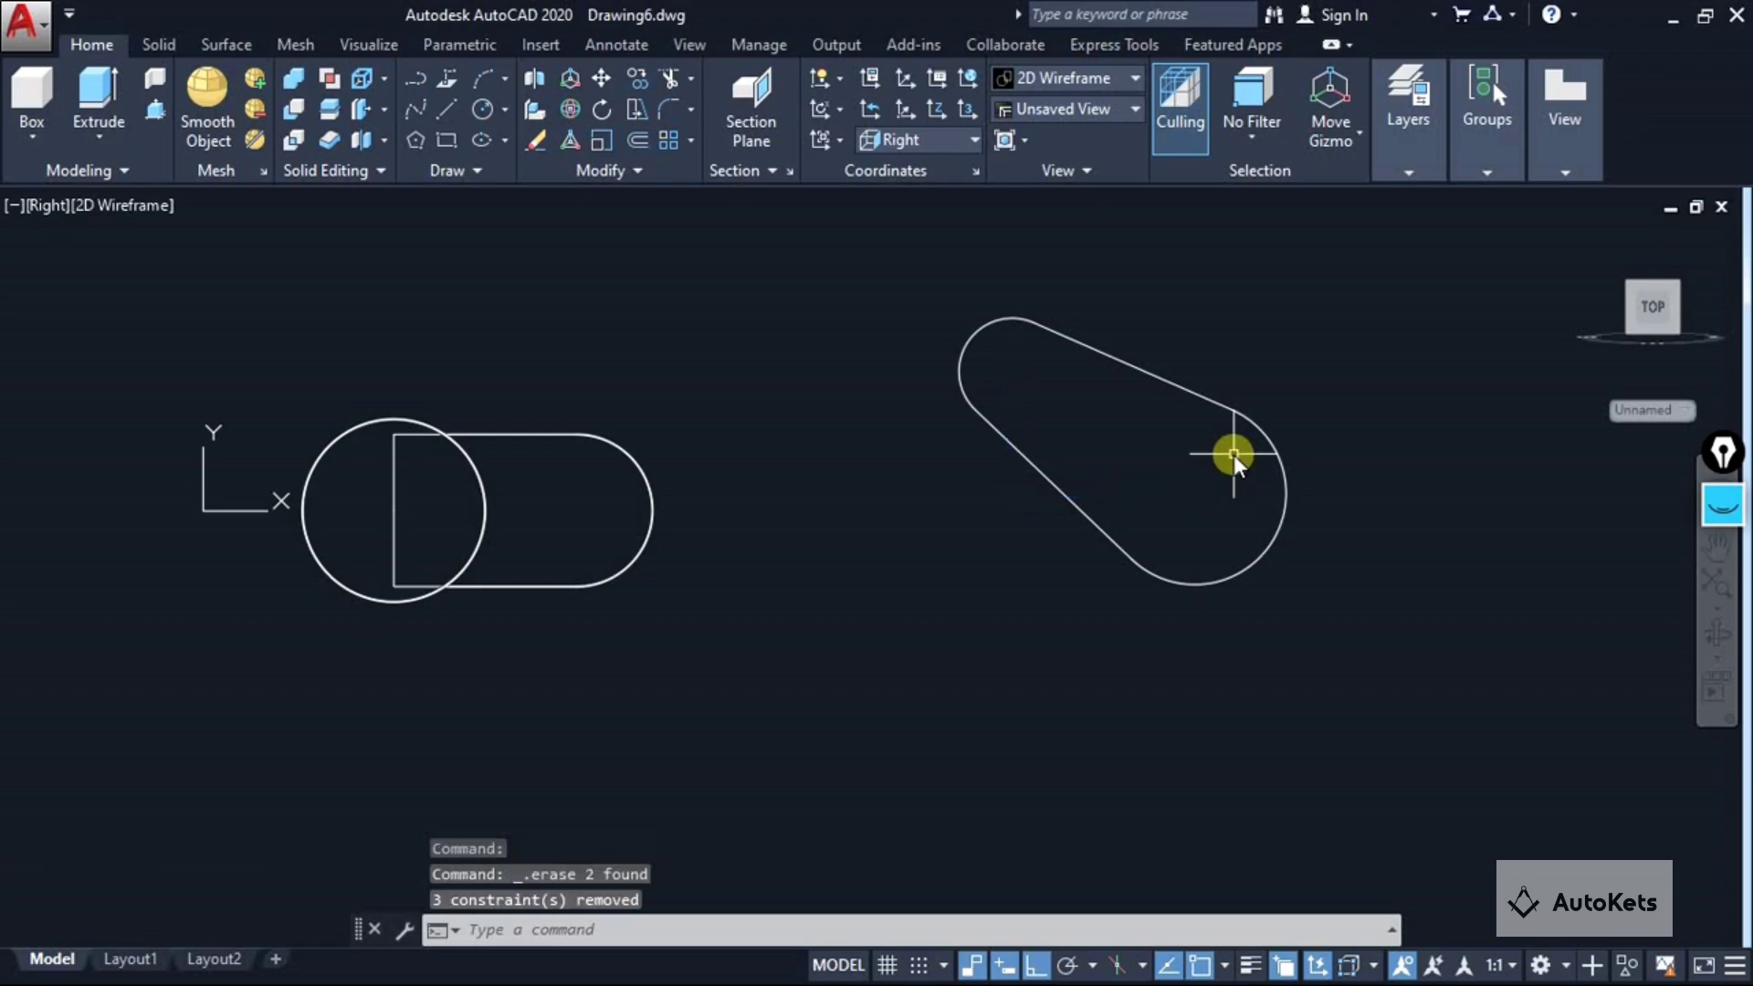
Join the two arcs and two tangent lines of the arm outline into one closed polyline.
click(880, 259)
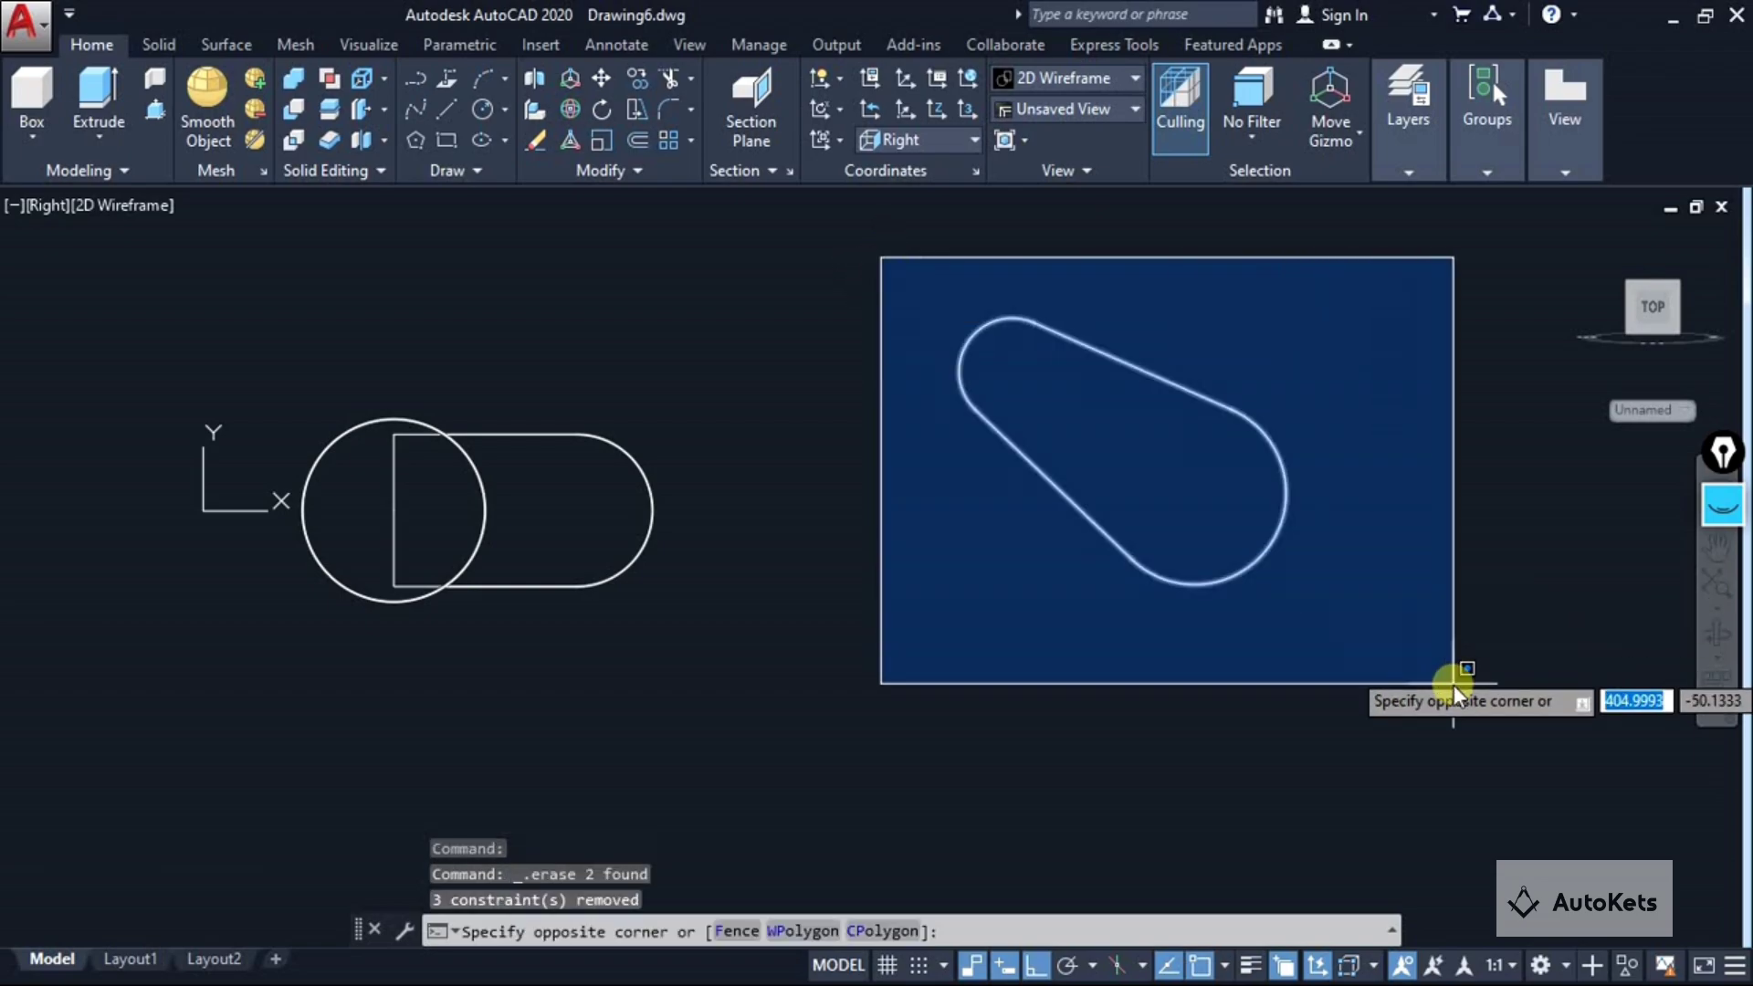
click(1455, 686)
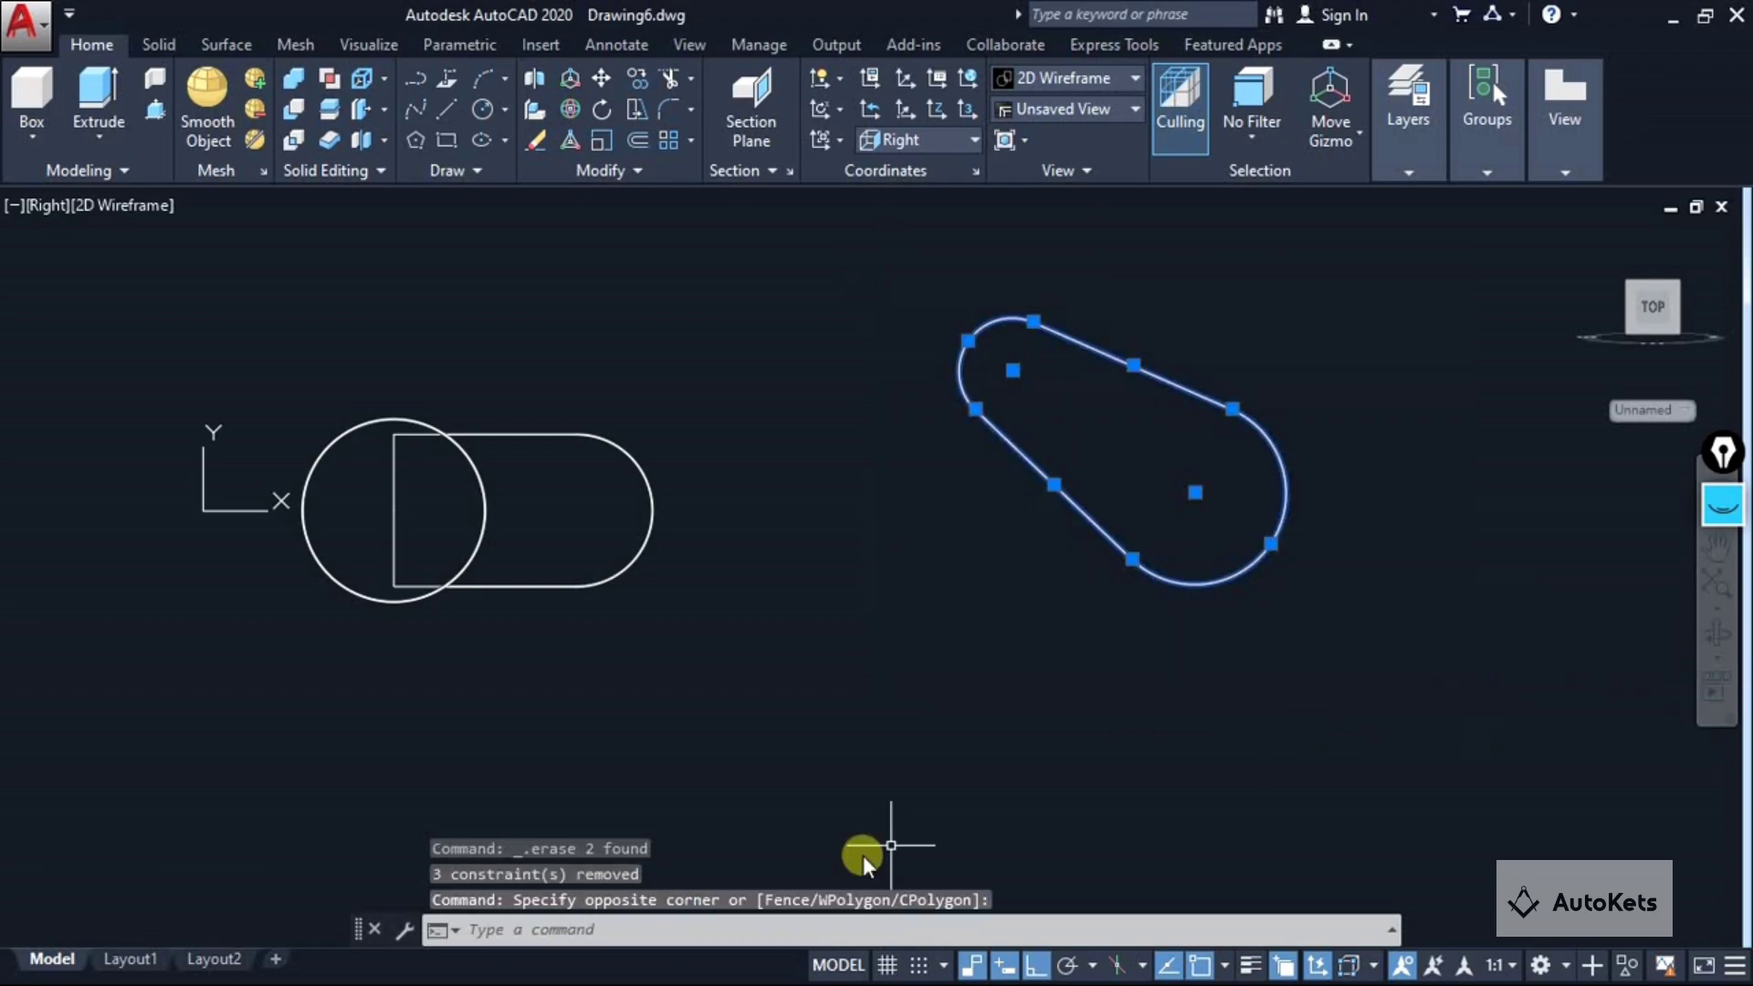
click(657, 929)
text(j)
key(Return)
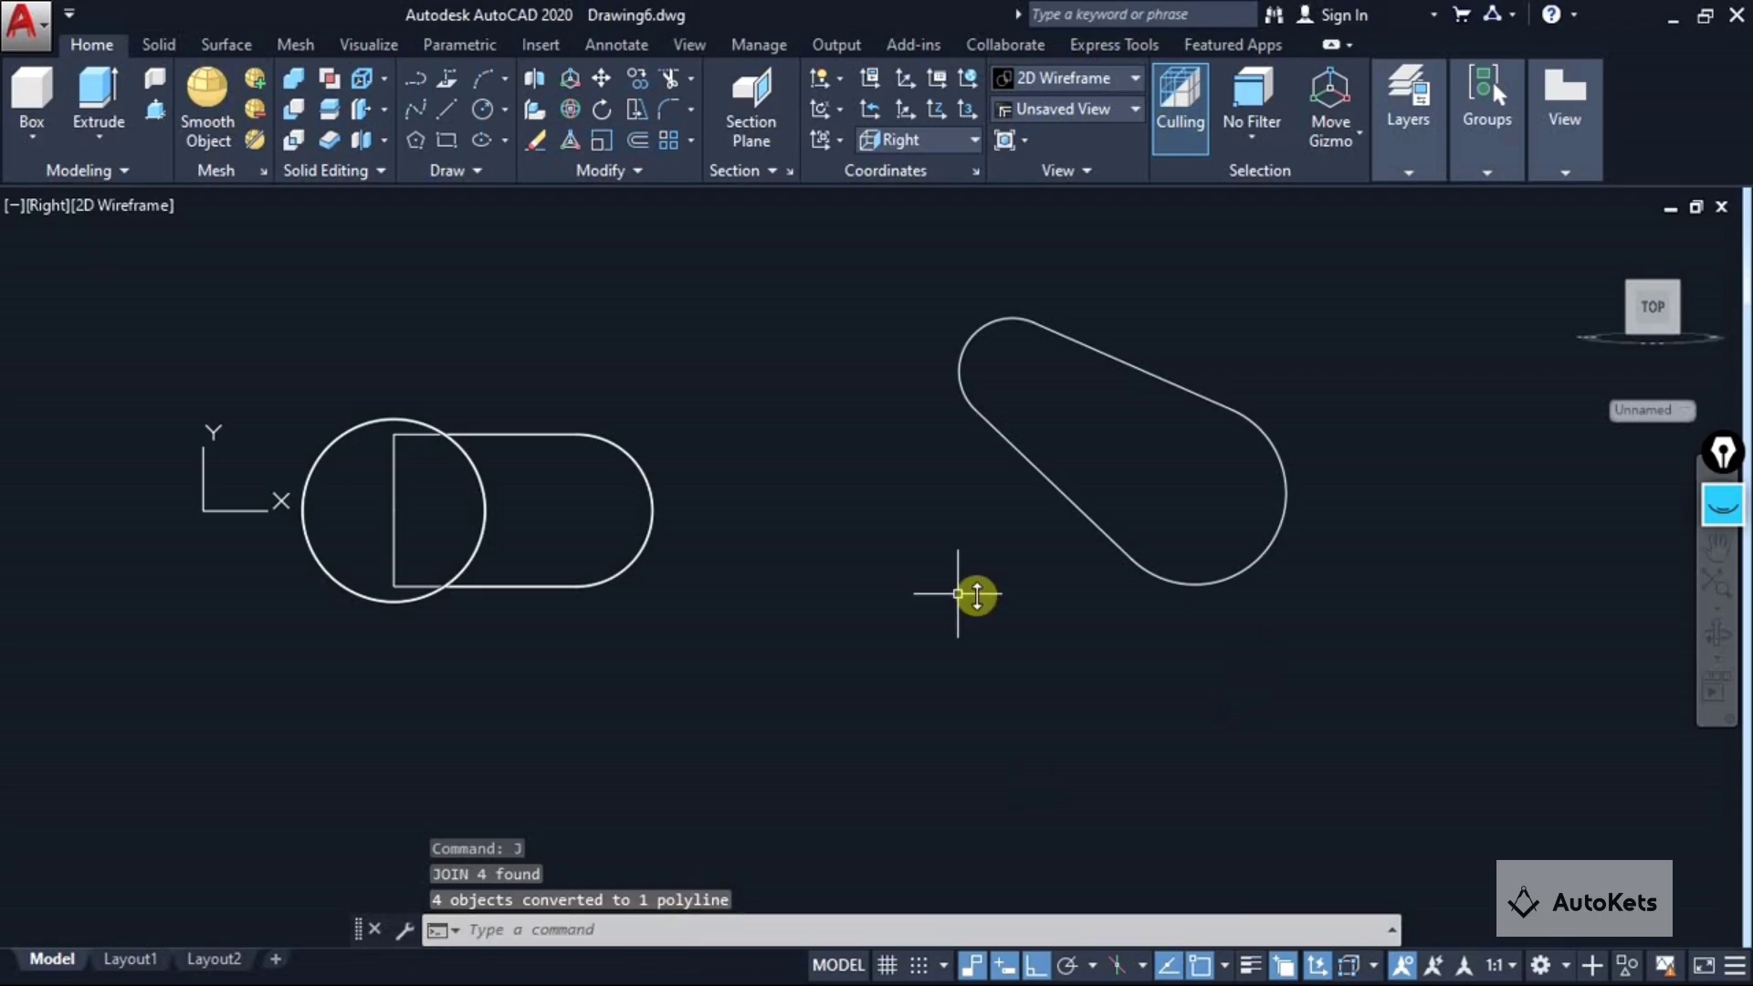
Switch to Chrome and bring up the 2D to D.PNG exercise drawing.
shift+middle_drag(1074, 585, 1060, 524)
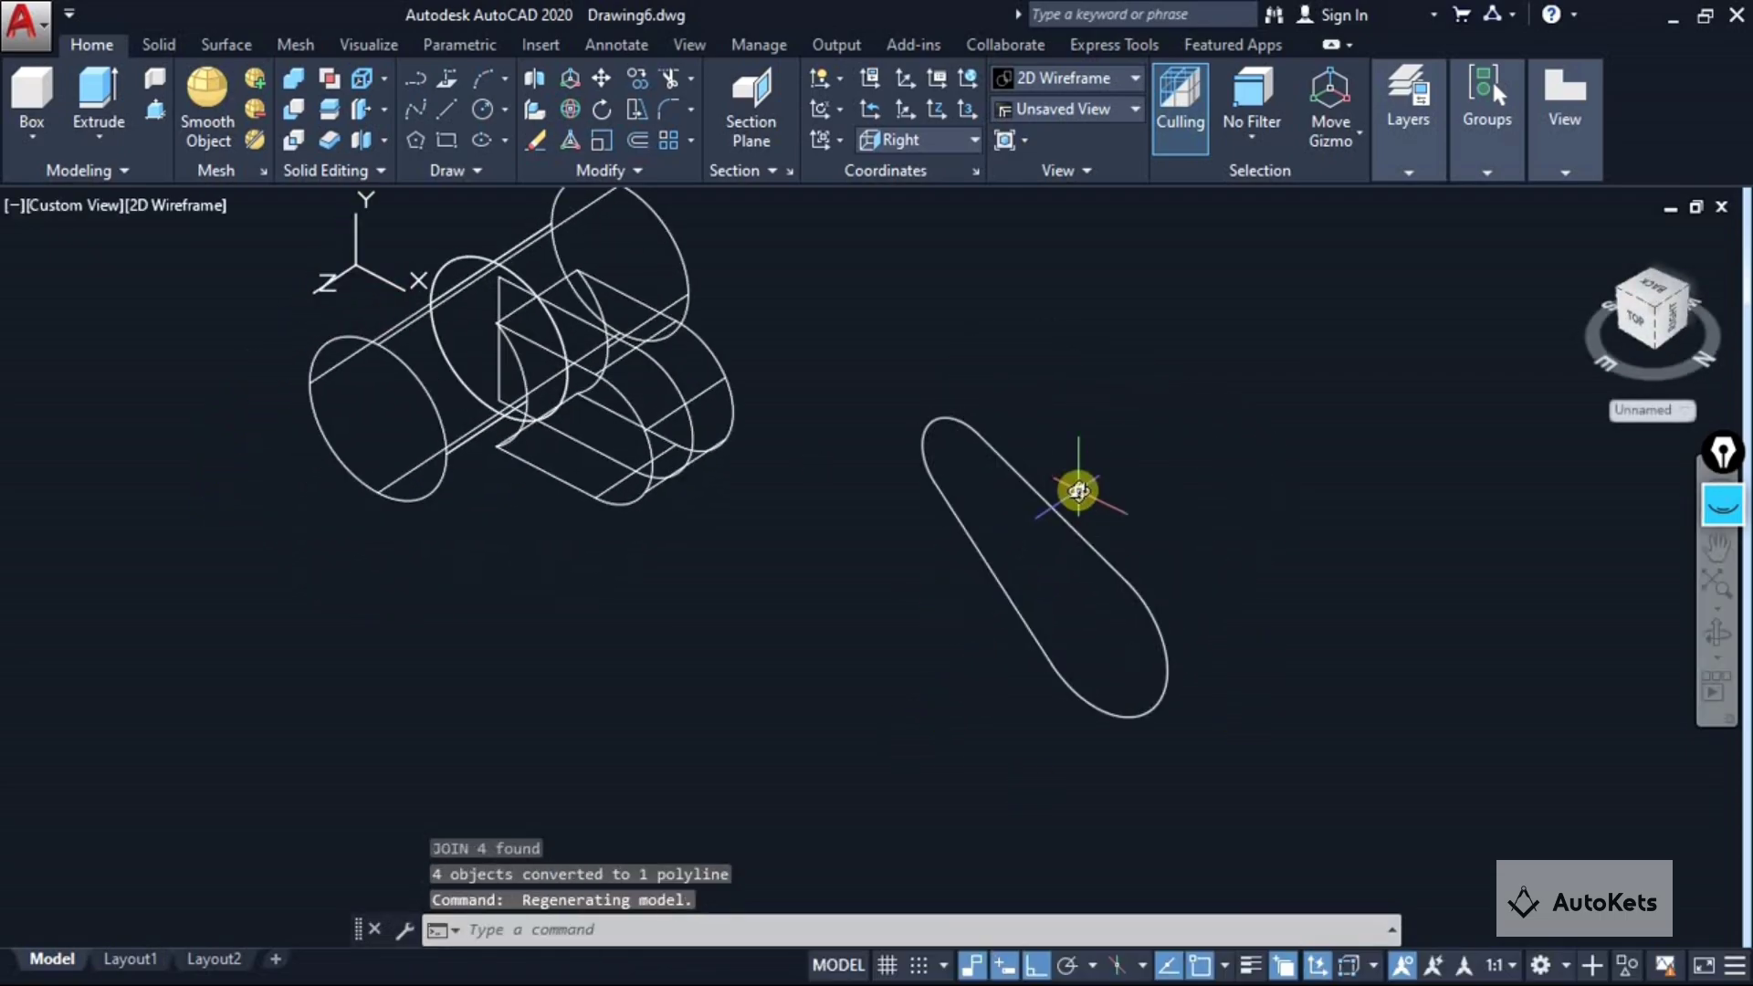
key(alt+Tab)
key(alt+Tab)
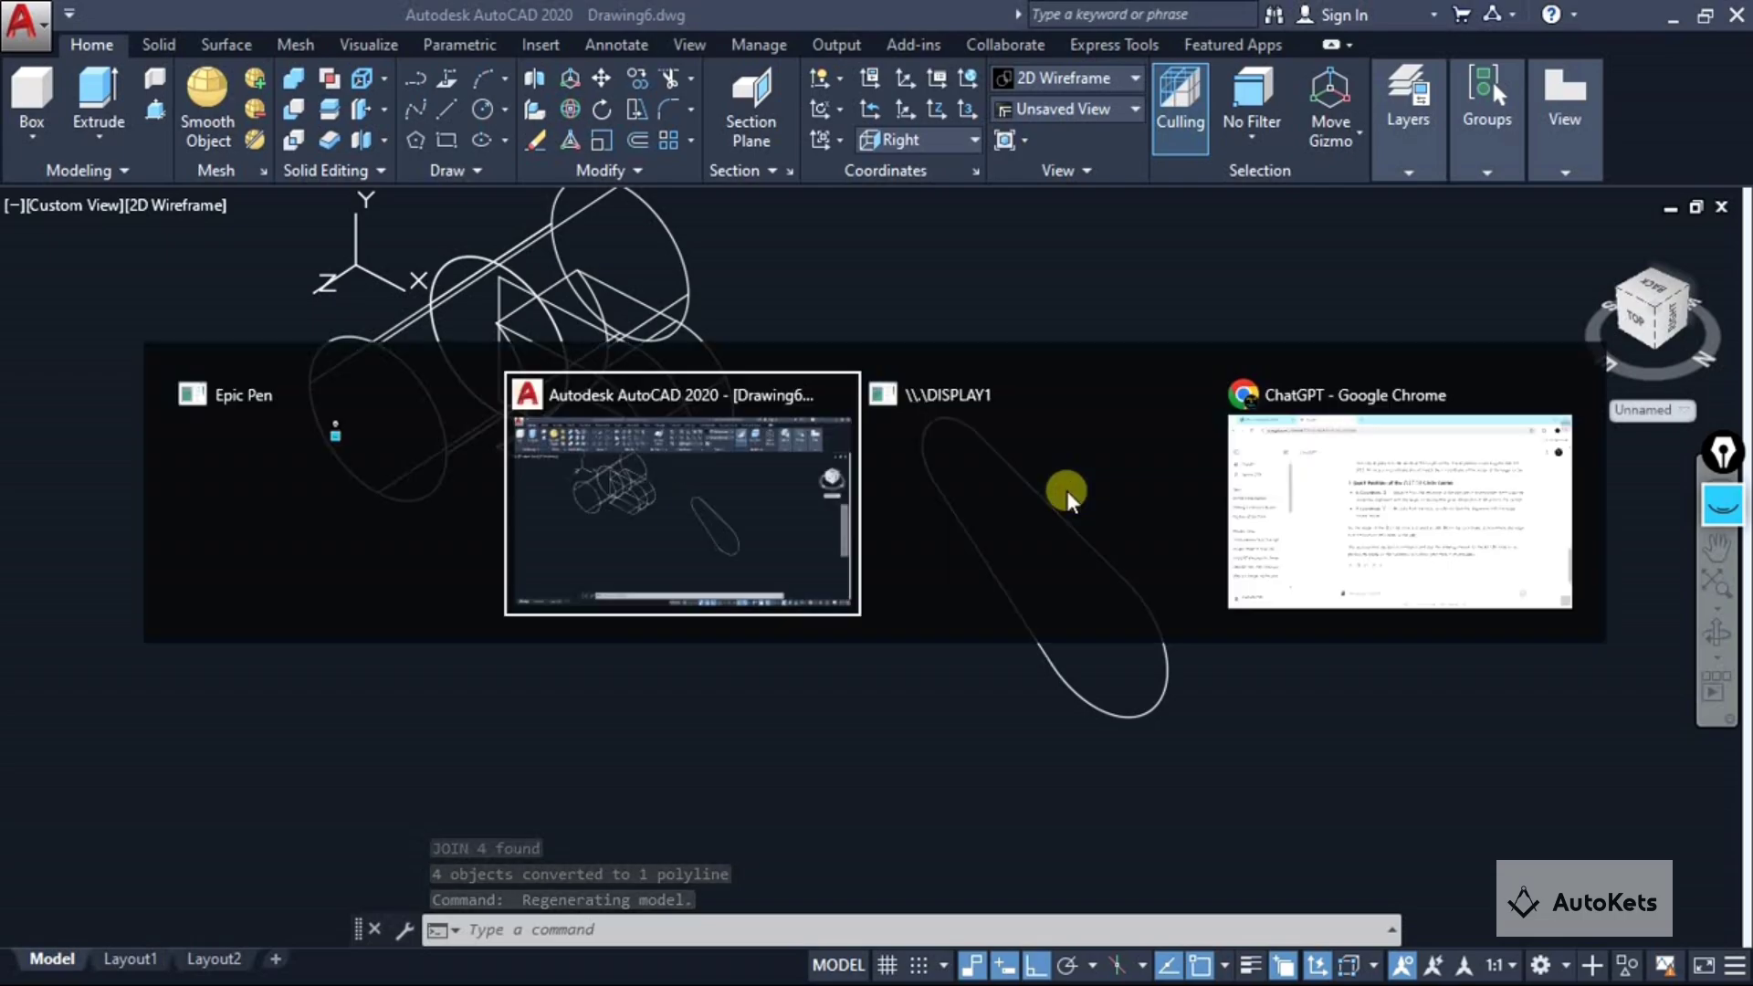
click(1349, 489)
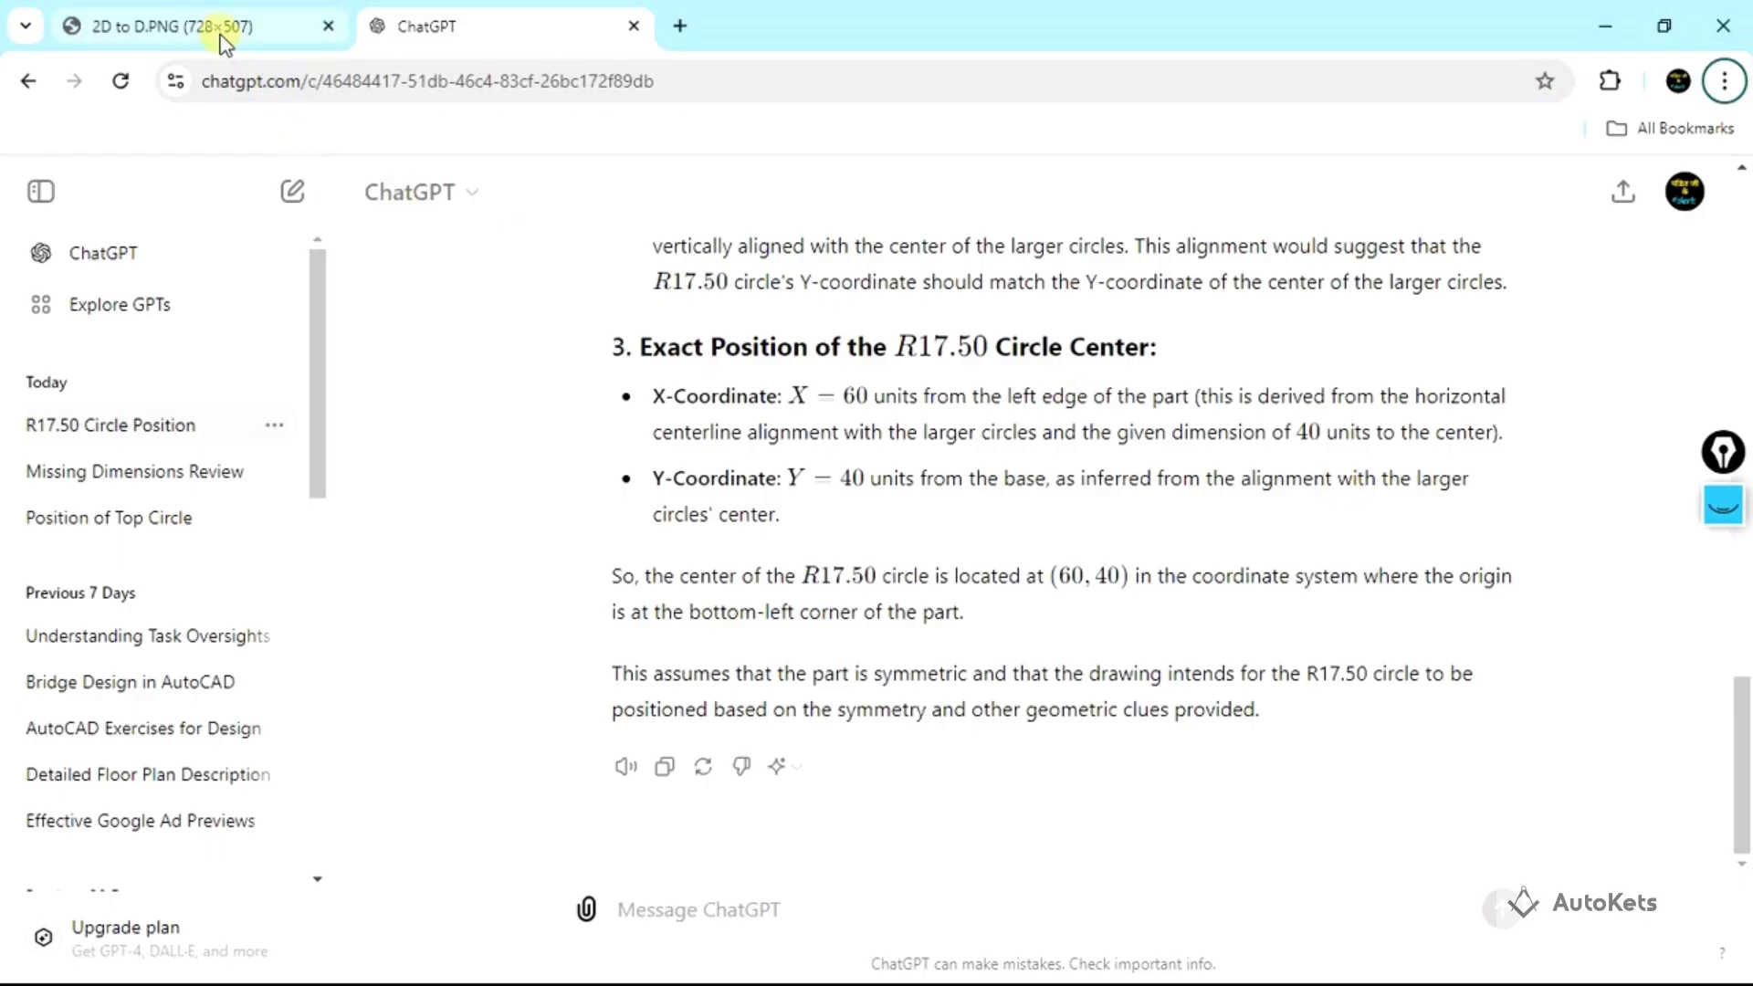
click(274, 25)
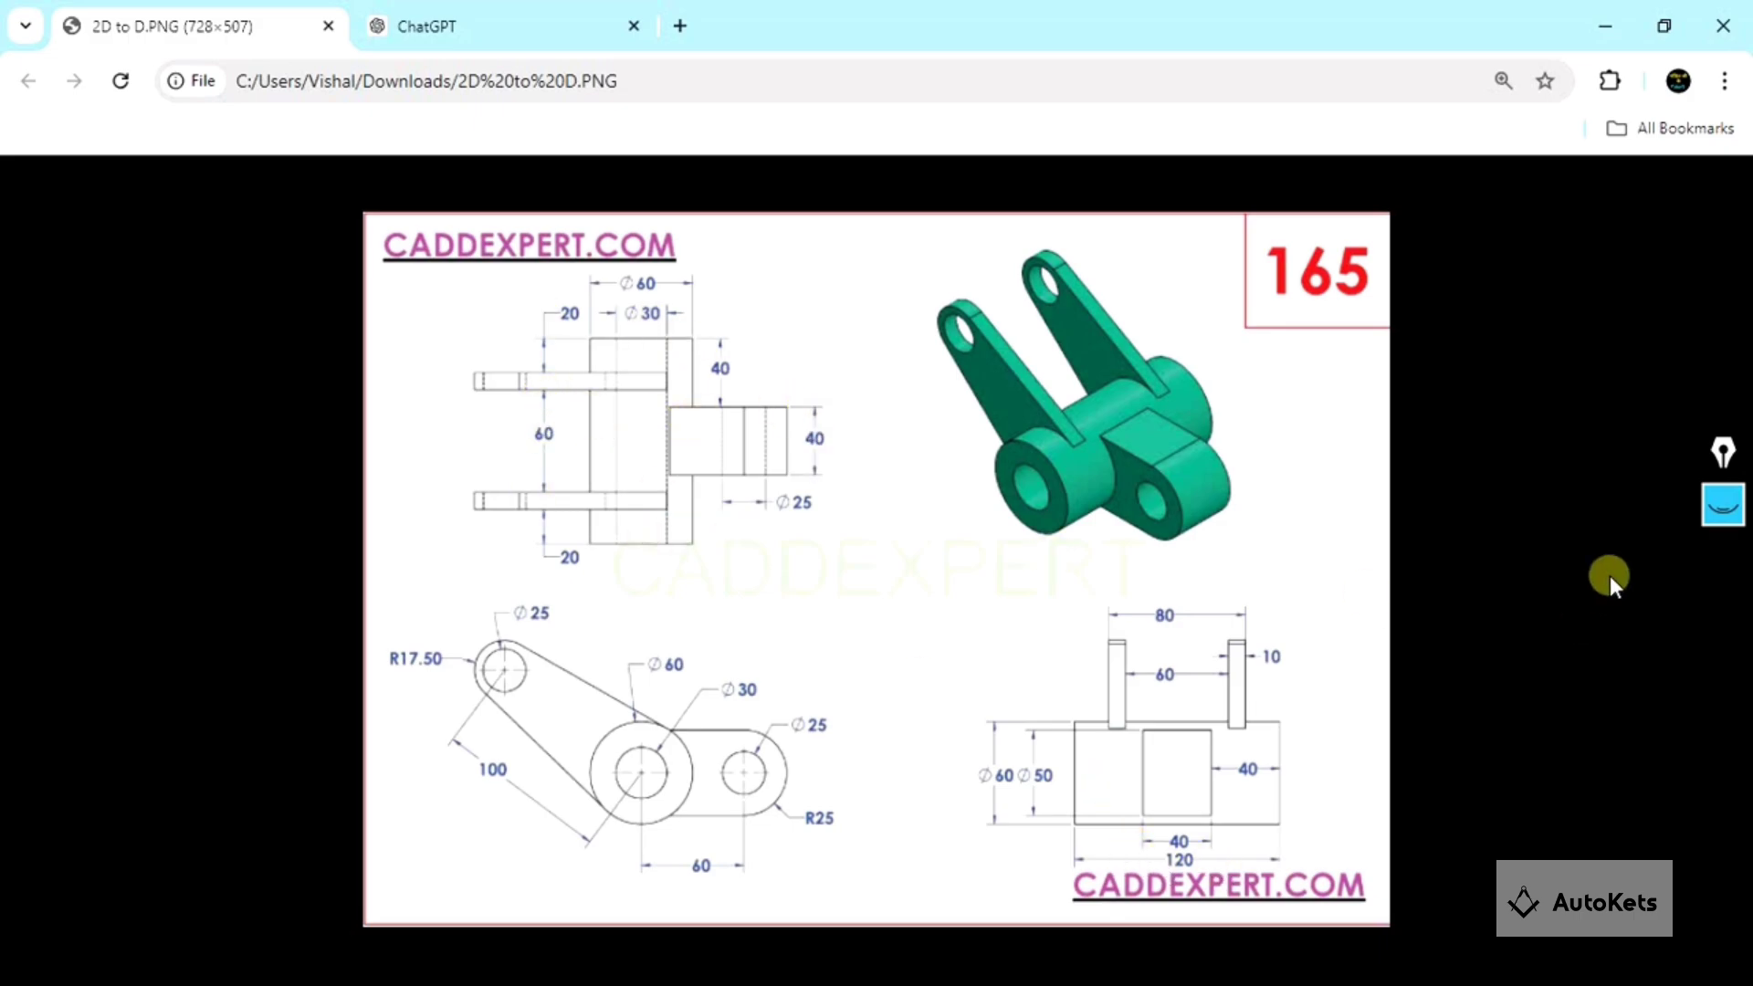
Mark the 20, 60 and 20 spacings in the exercise's plan view, write 120-100=20, bracket both arms, and hide the ink.
click(1725, 507)
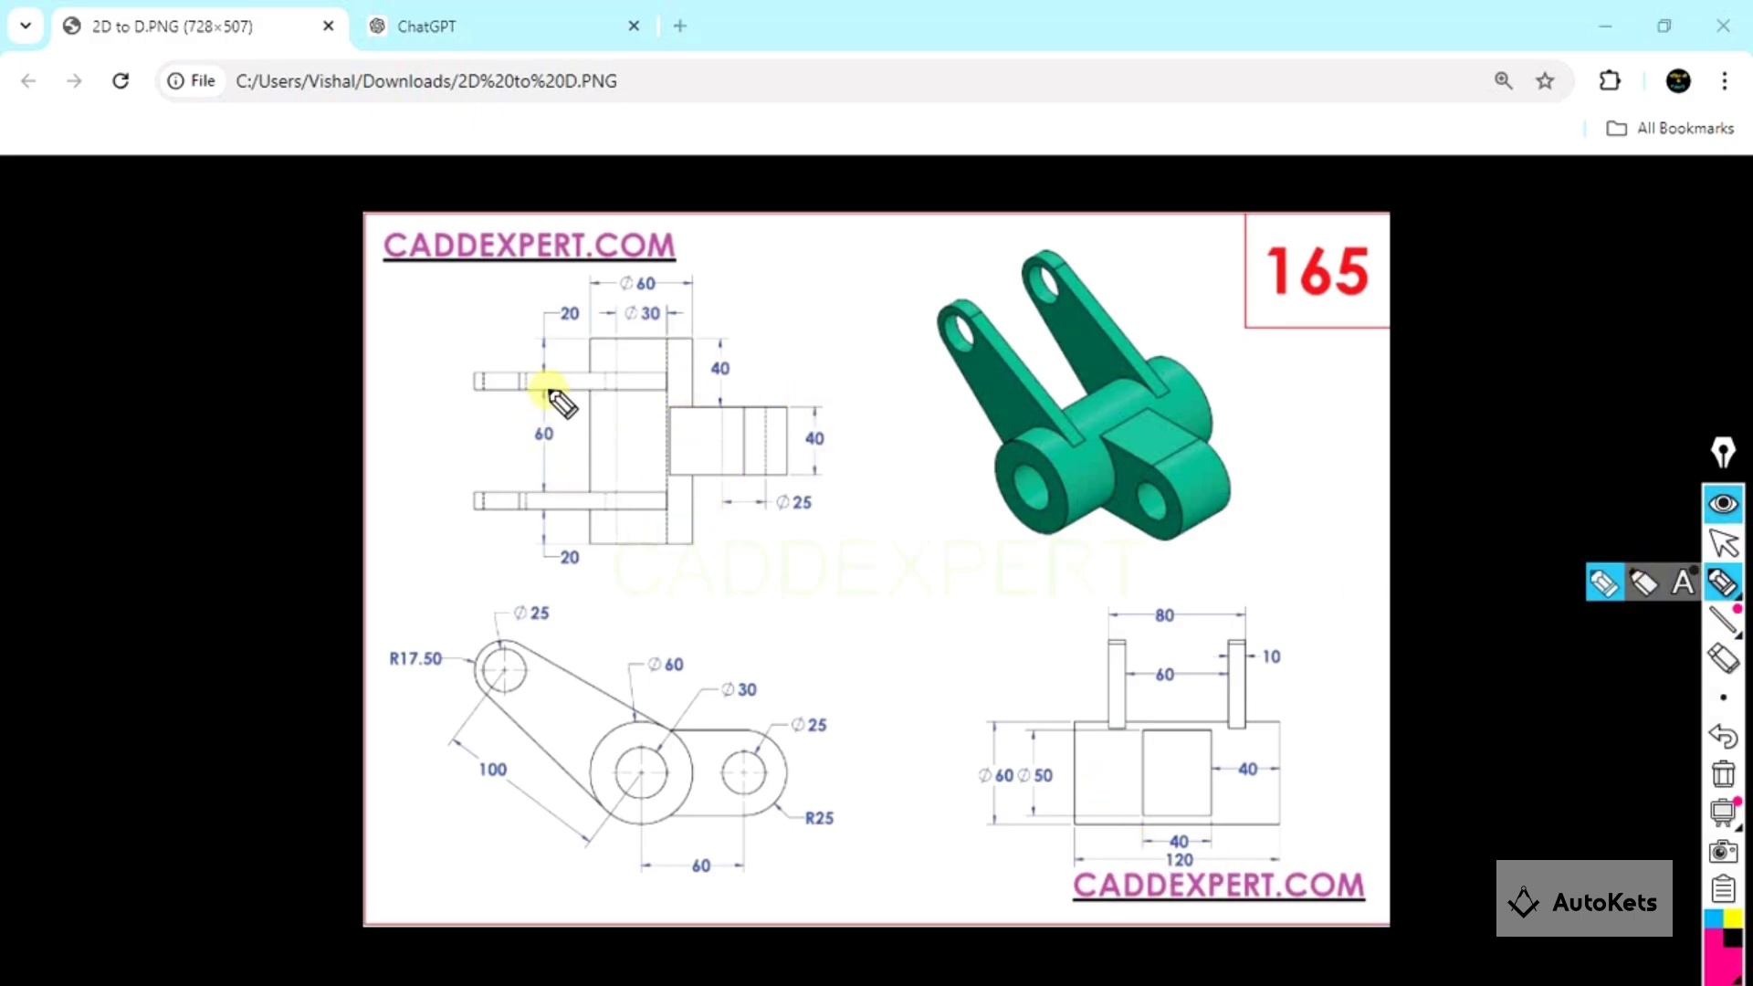
drag(548, 390, 547, 485)
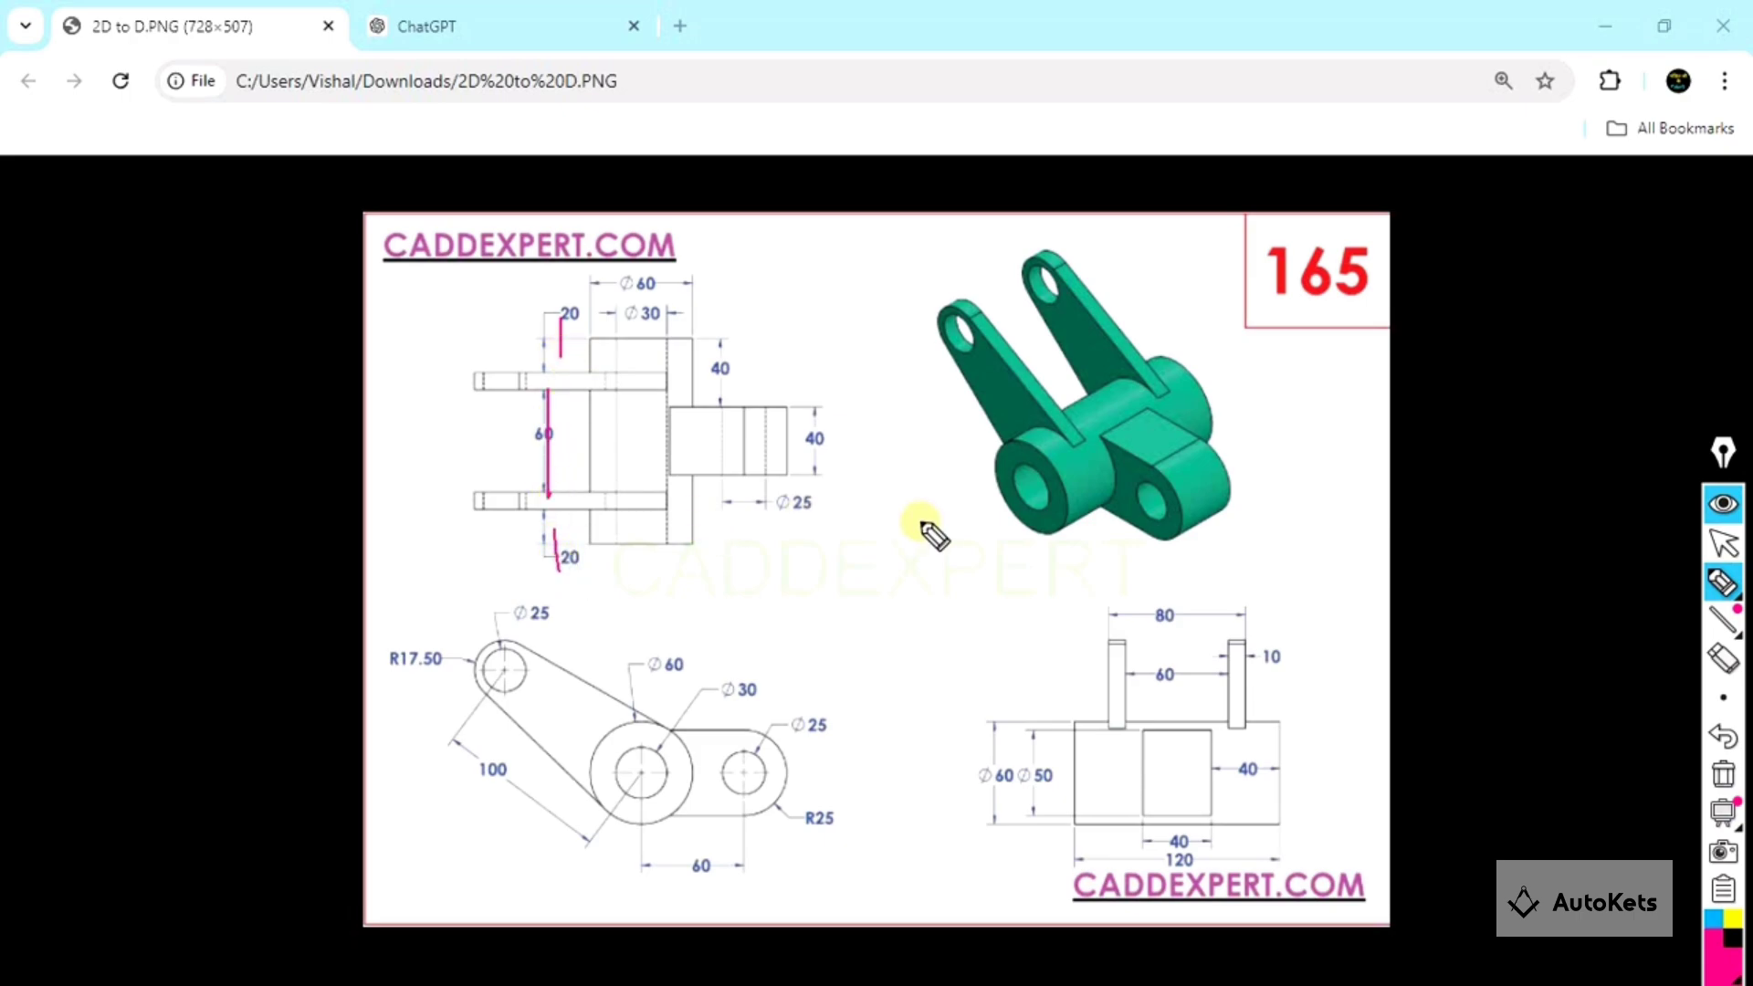
mouse_move(820, 554)
mouse_down()
mouse_move(821, 612)
mouse_move(933, 608)
mouse_move(947, 580)
mouse_move(1059, 582)
mouse_up()
mouse_move(1073, 556)
mouse_down()
mouse_move(1070, 630)
mouse_move(1202, 575)
mouse_move(1280, 577)
mouse_up()
drag(1243, 603, 1282, 596)
drag(1315, 559, 1376, 609)
drag(477, 484, 501, 537)
drag(497, 368, 470, 415)
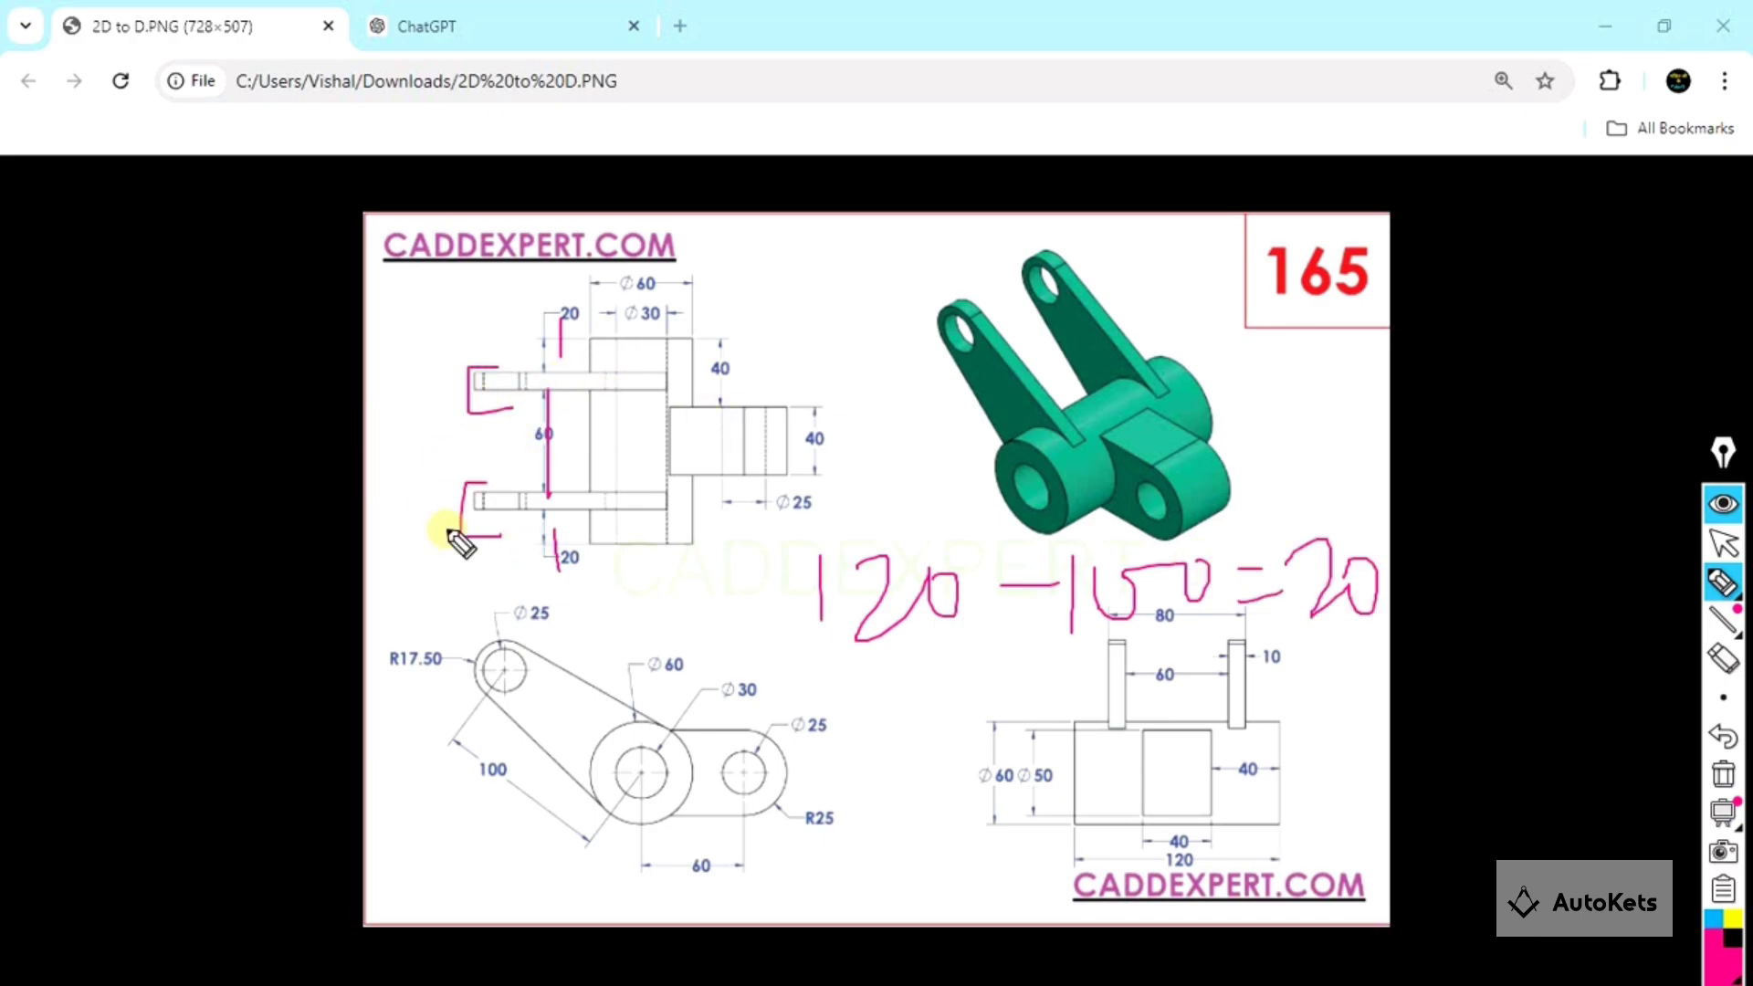
key(ctrl+shift+h)
Switch back to AutoCAD and extrude the closed tapered arm outline into a solid with a height of 10.
key(alt+Tab)
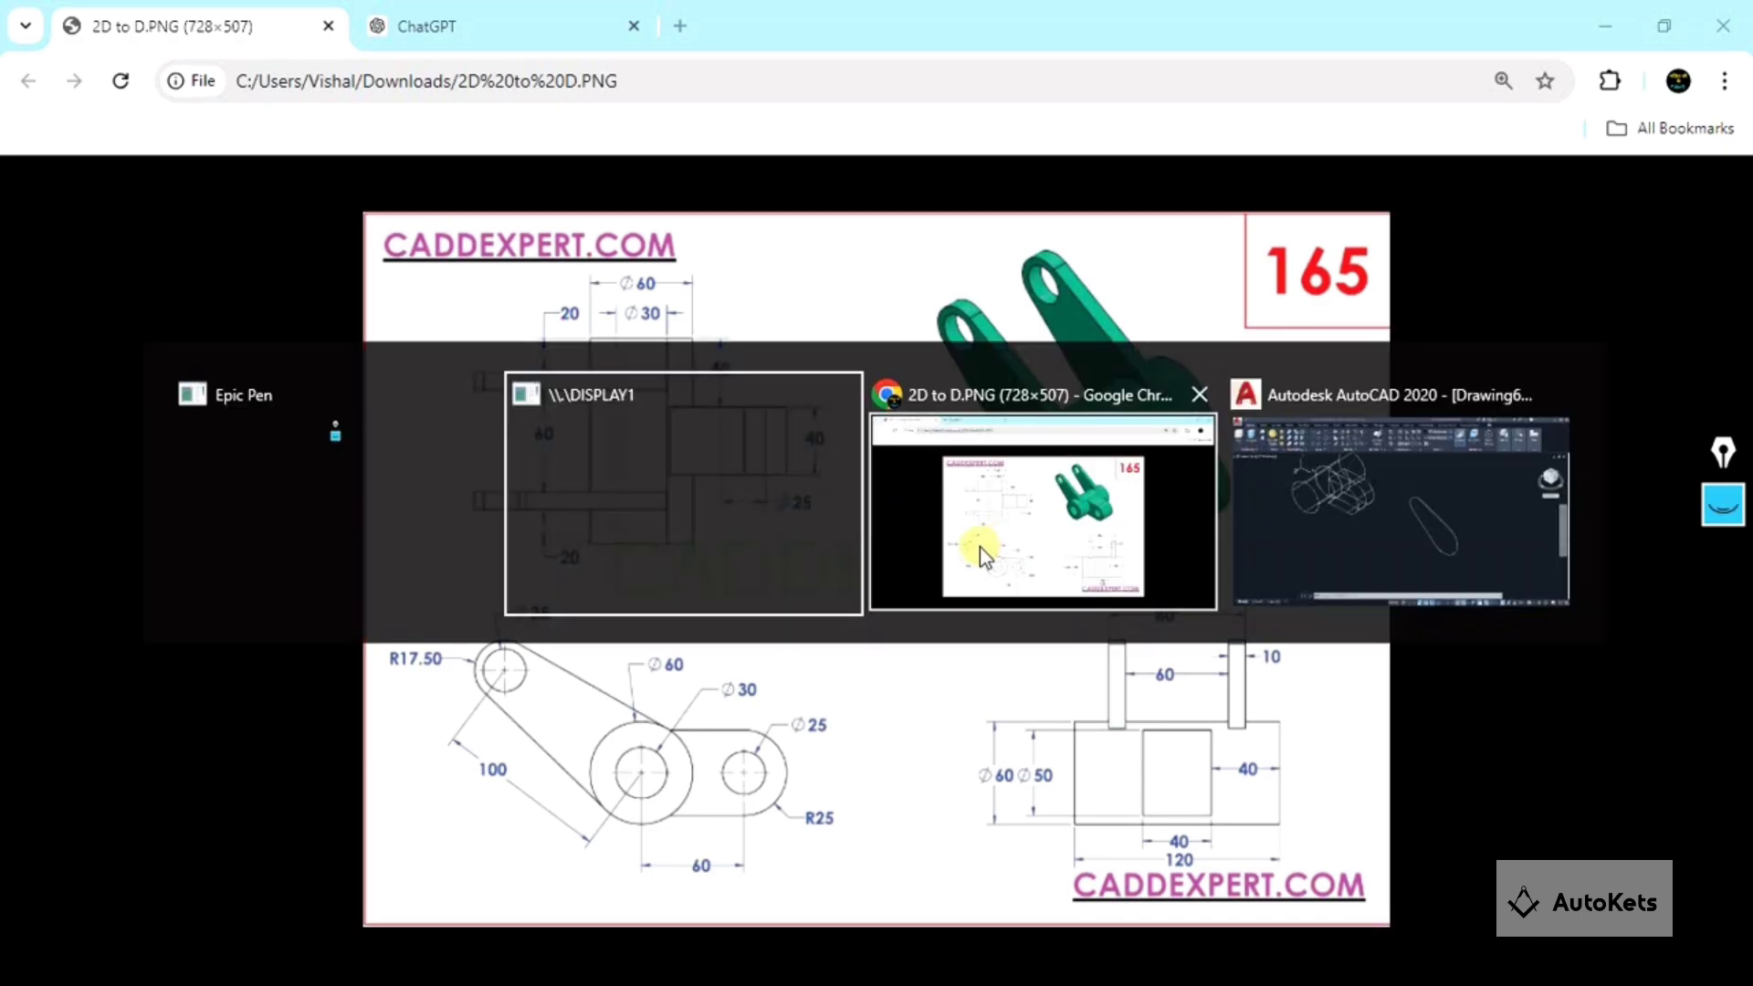
click(1378, 517)
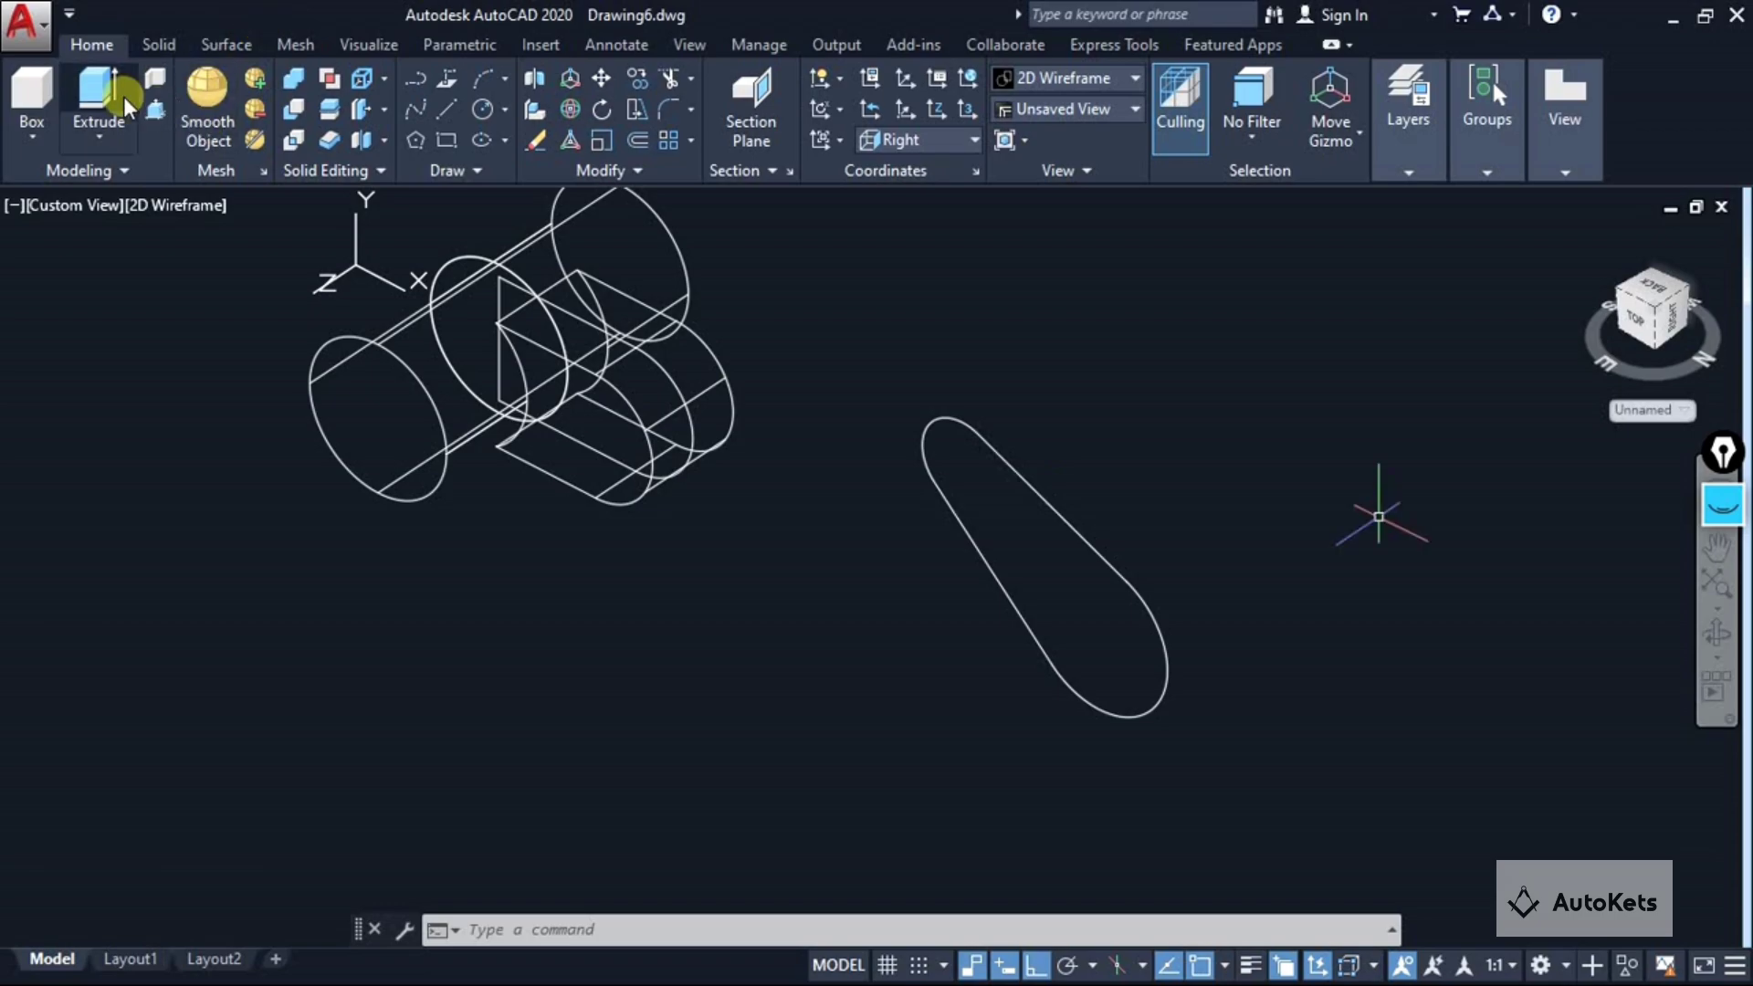
click(159, 111)
click(1012, 469)
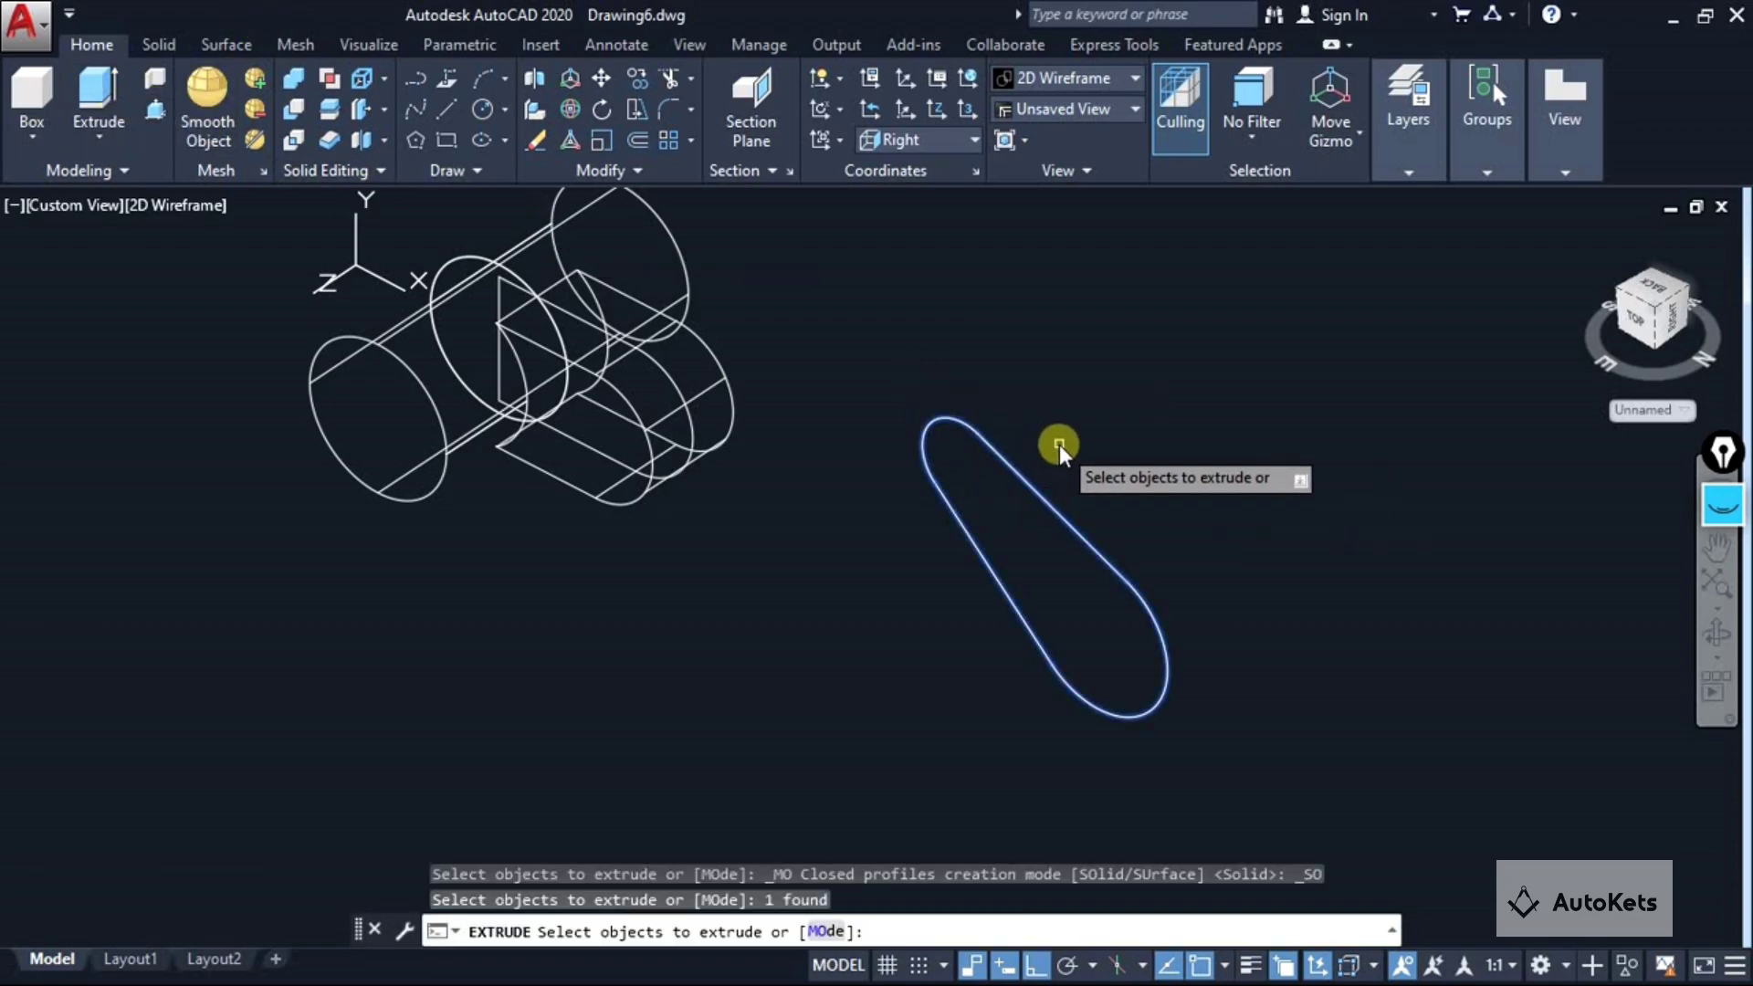
key(Return)
text(10)
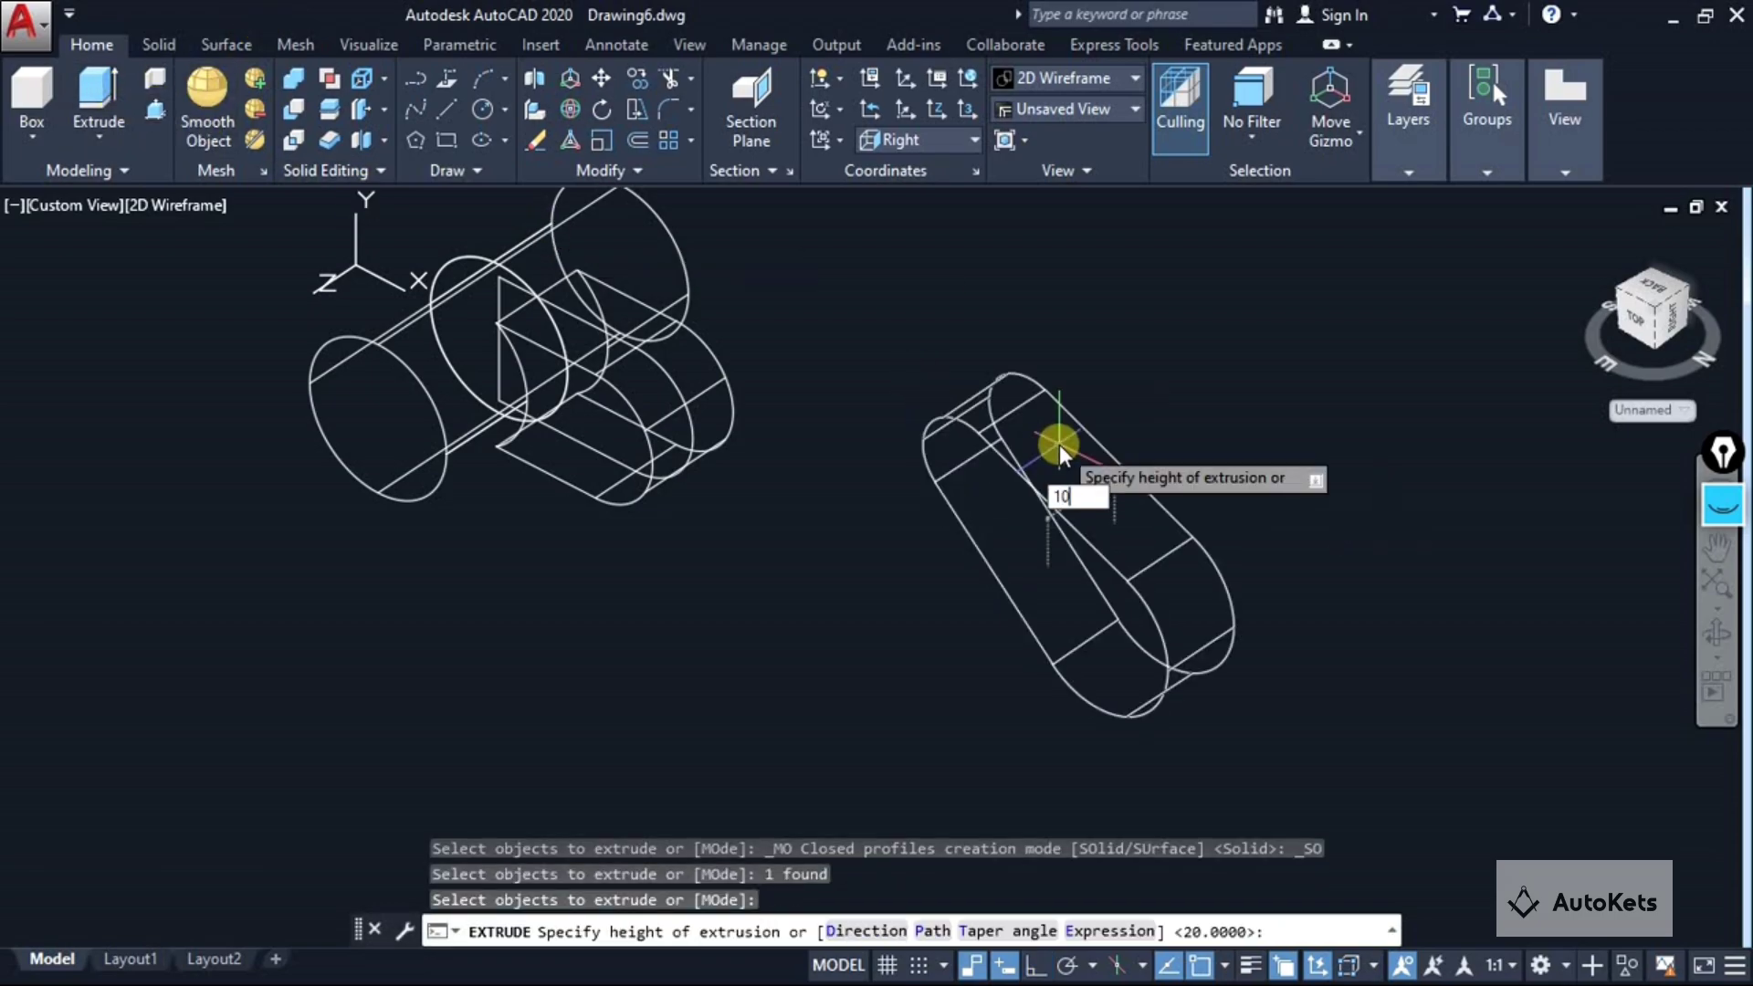
key(Return)
key(Escape)
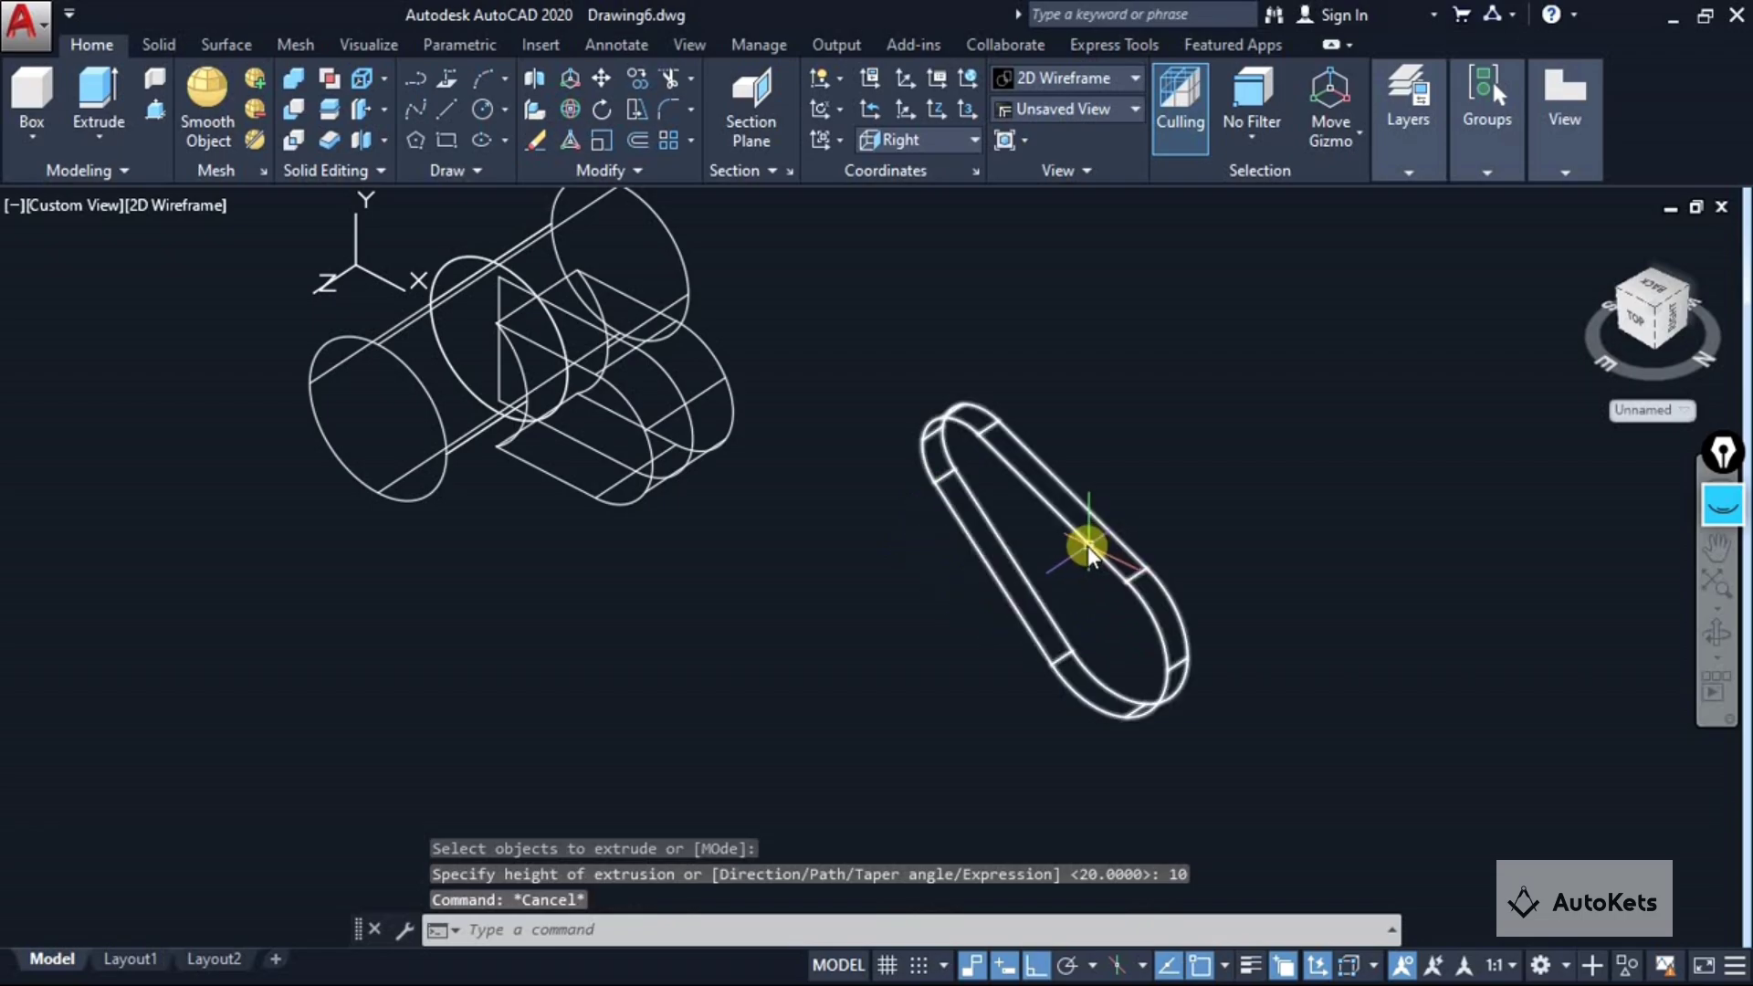
Consult the exercise drawing in Chrome, and copy the extruded arm in AutoCAD about 104 units along the negative Z axis.
key(alt+Tab)
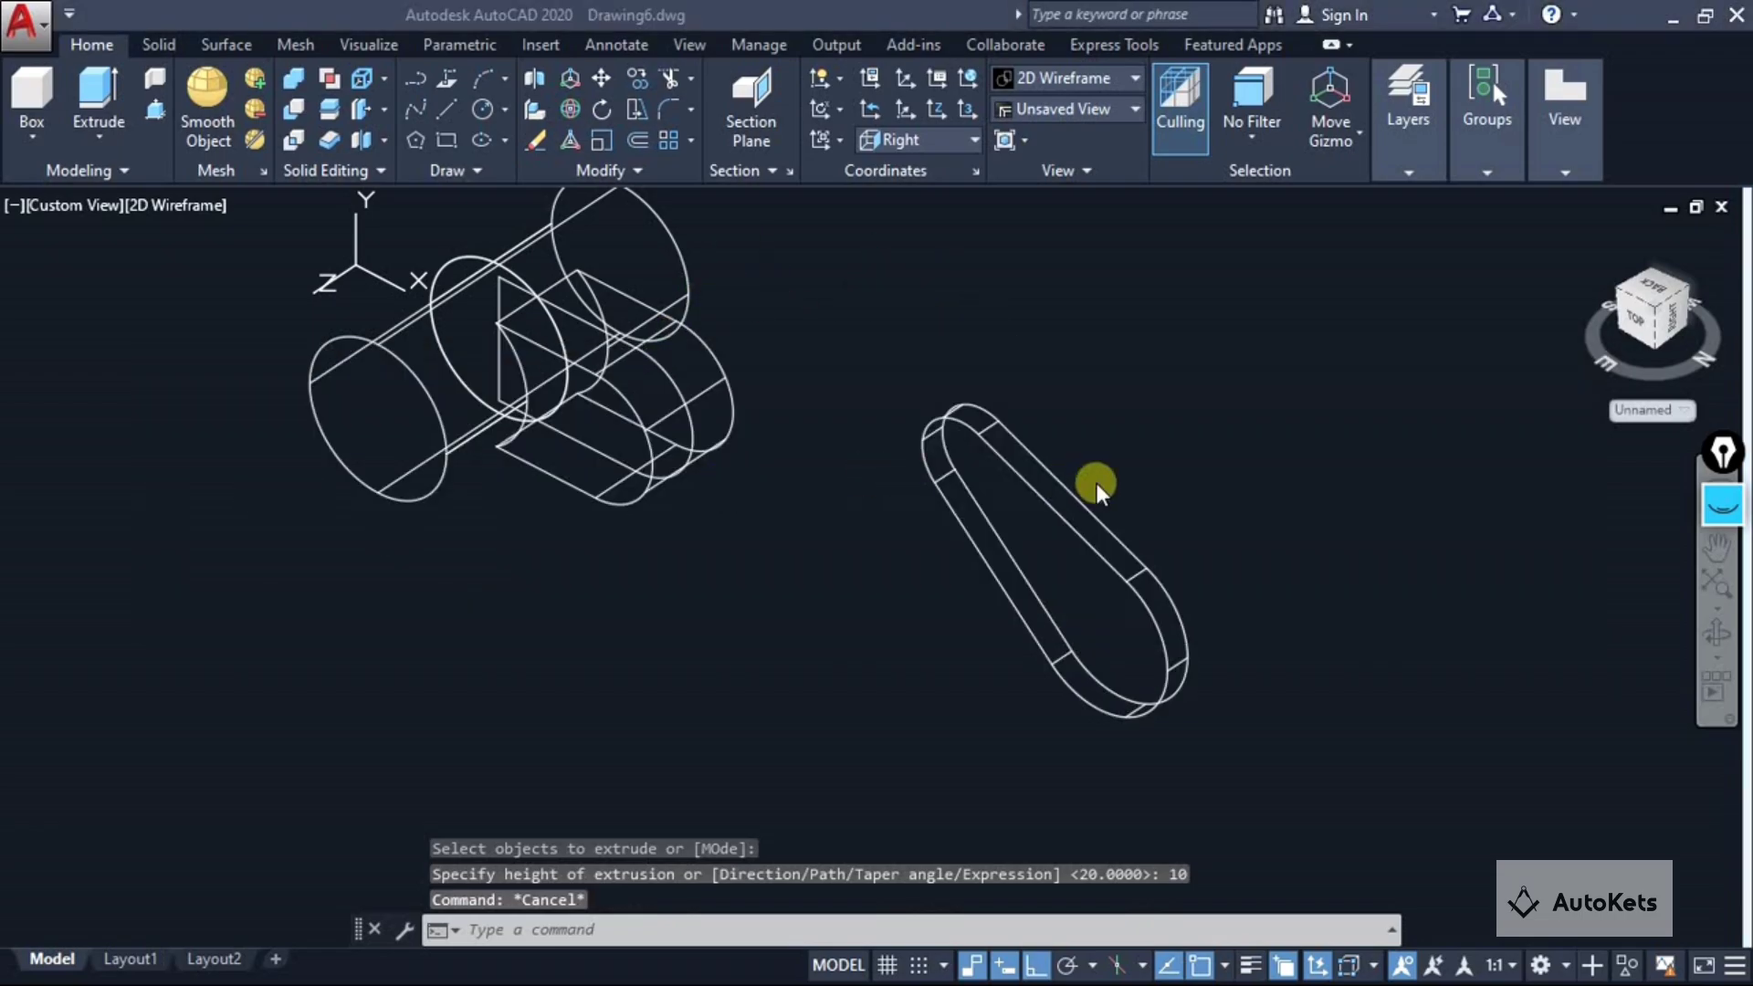
key(alt+Tab)
key(Tab)
click(1373, 513)
key(alt+Tab)
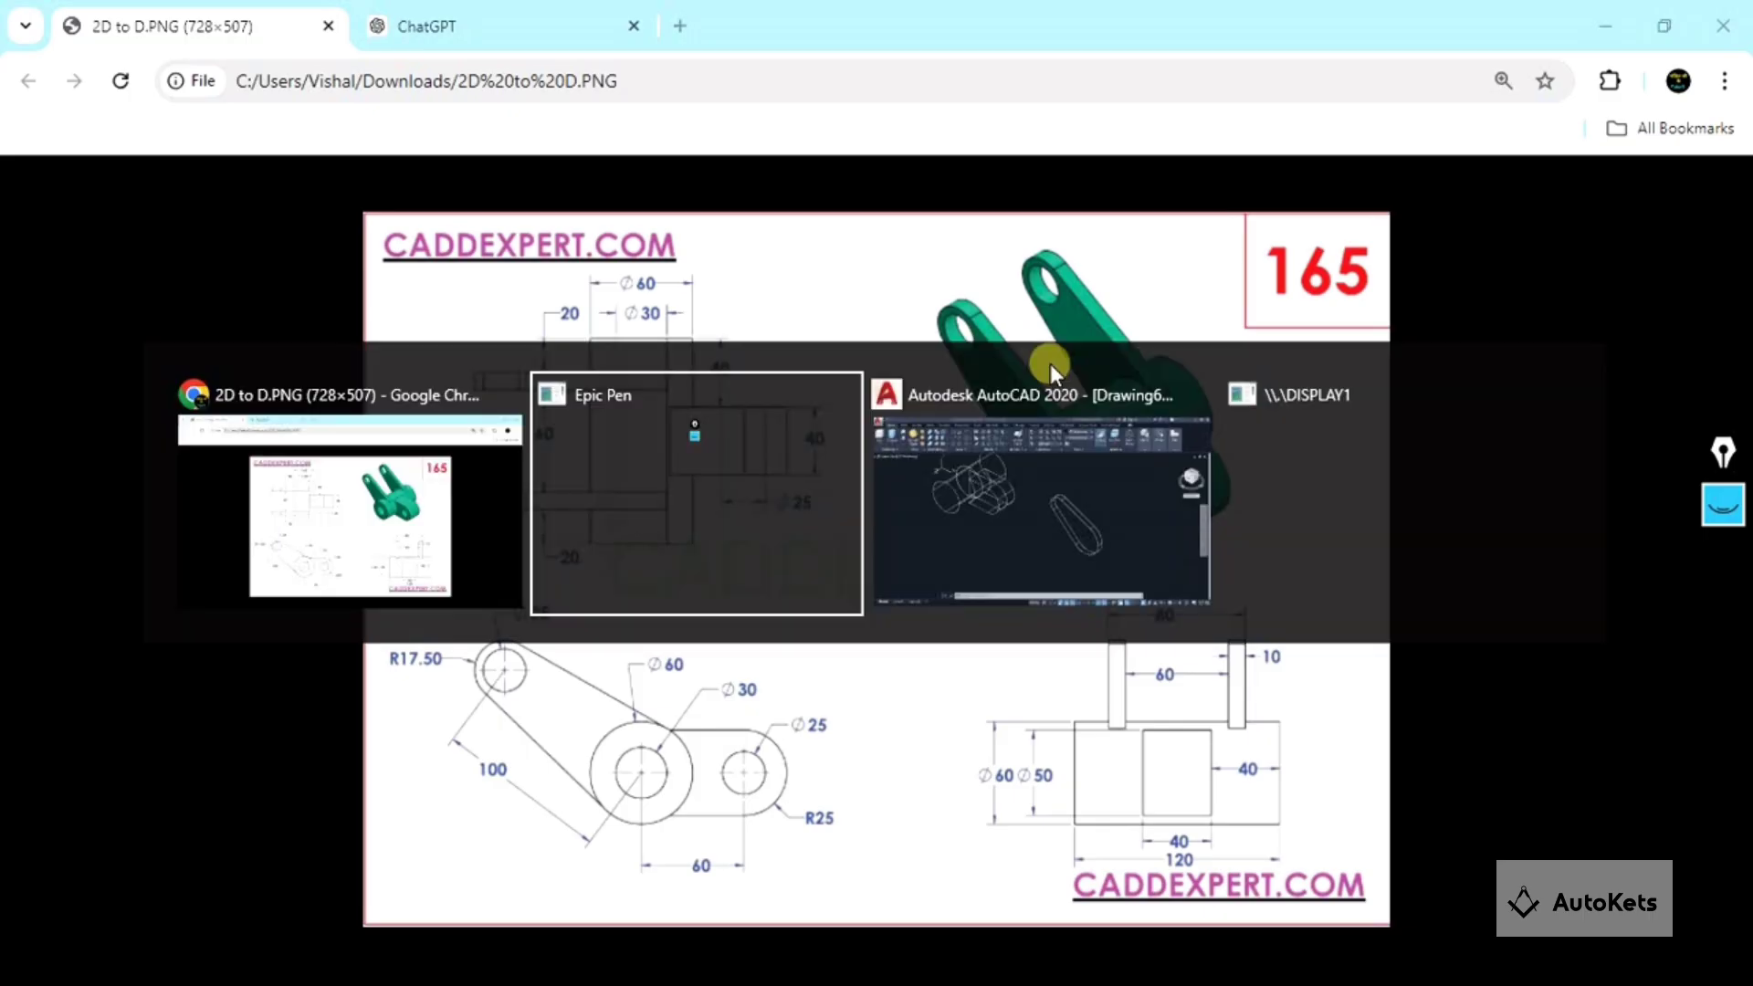
click(1004, 522)
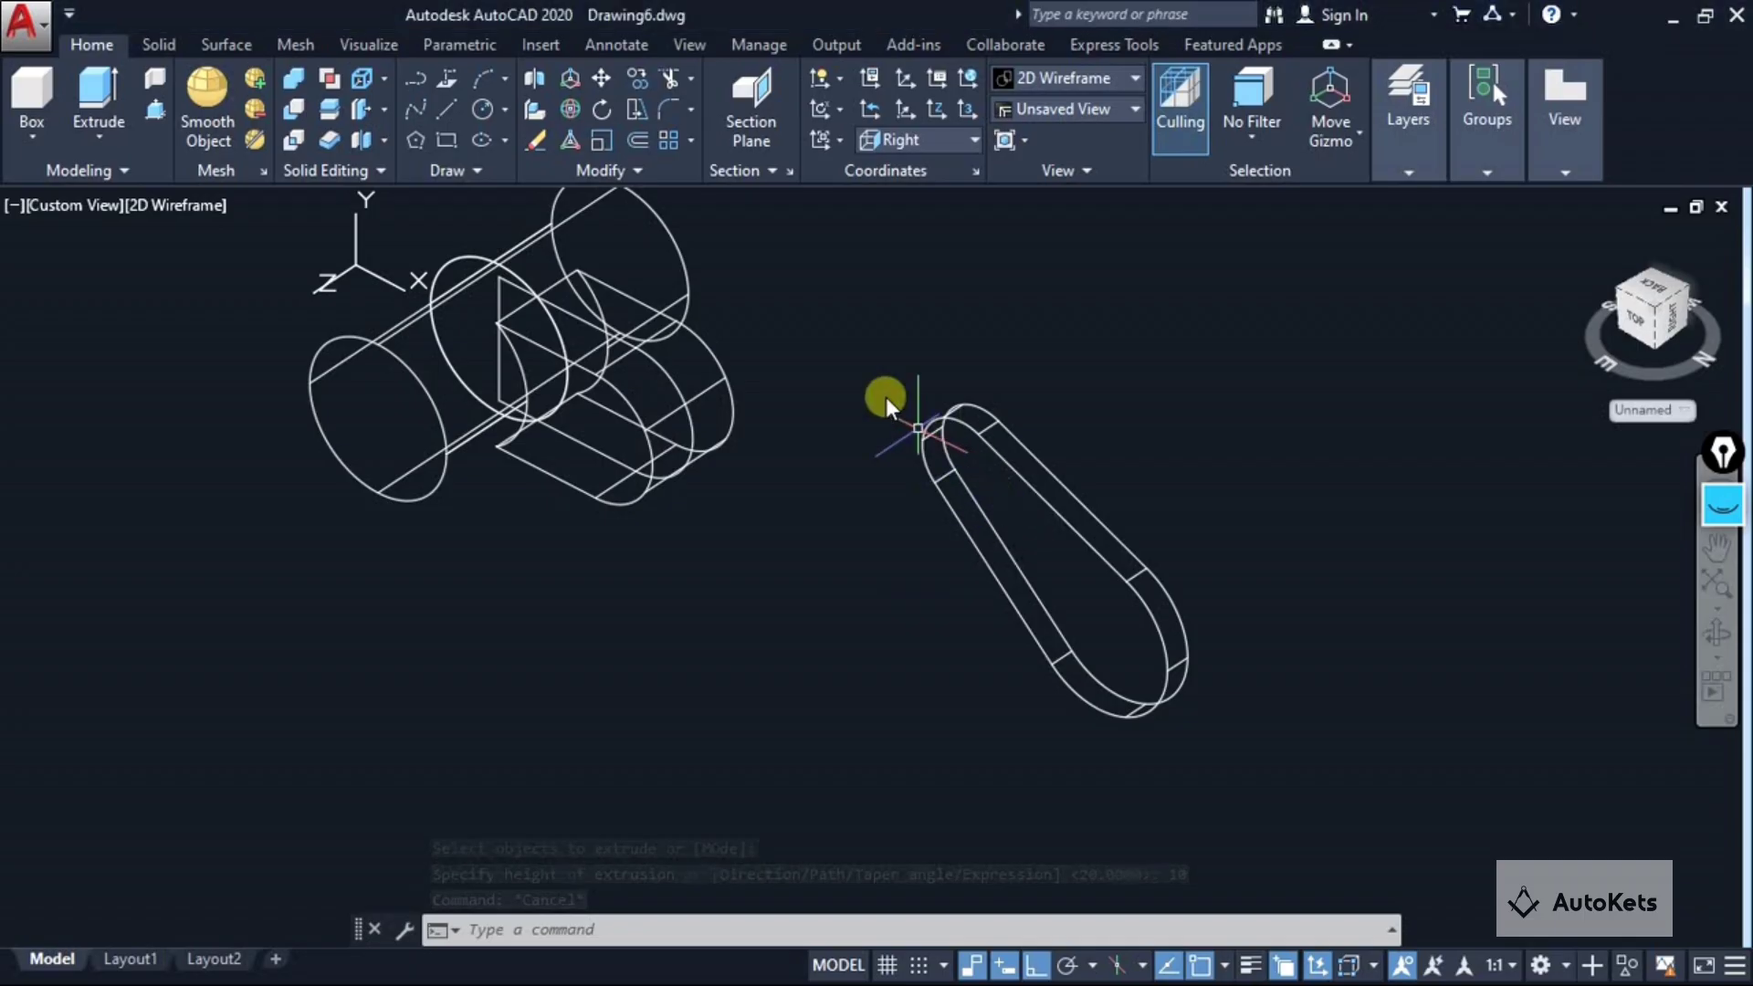
click(639, 79)
click(1078, 540)
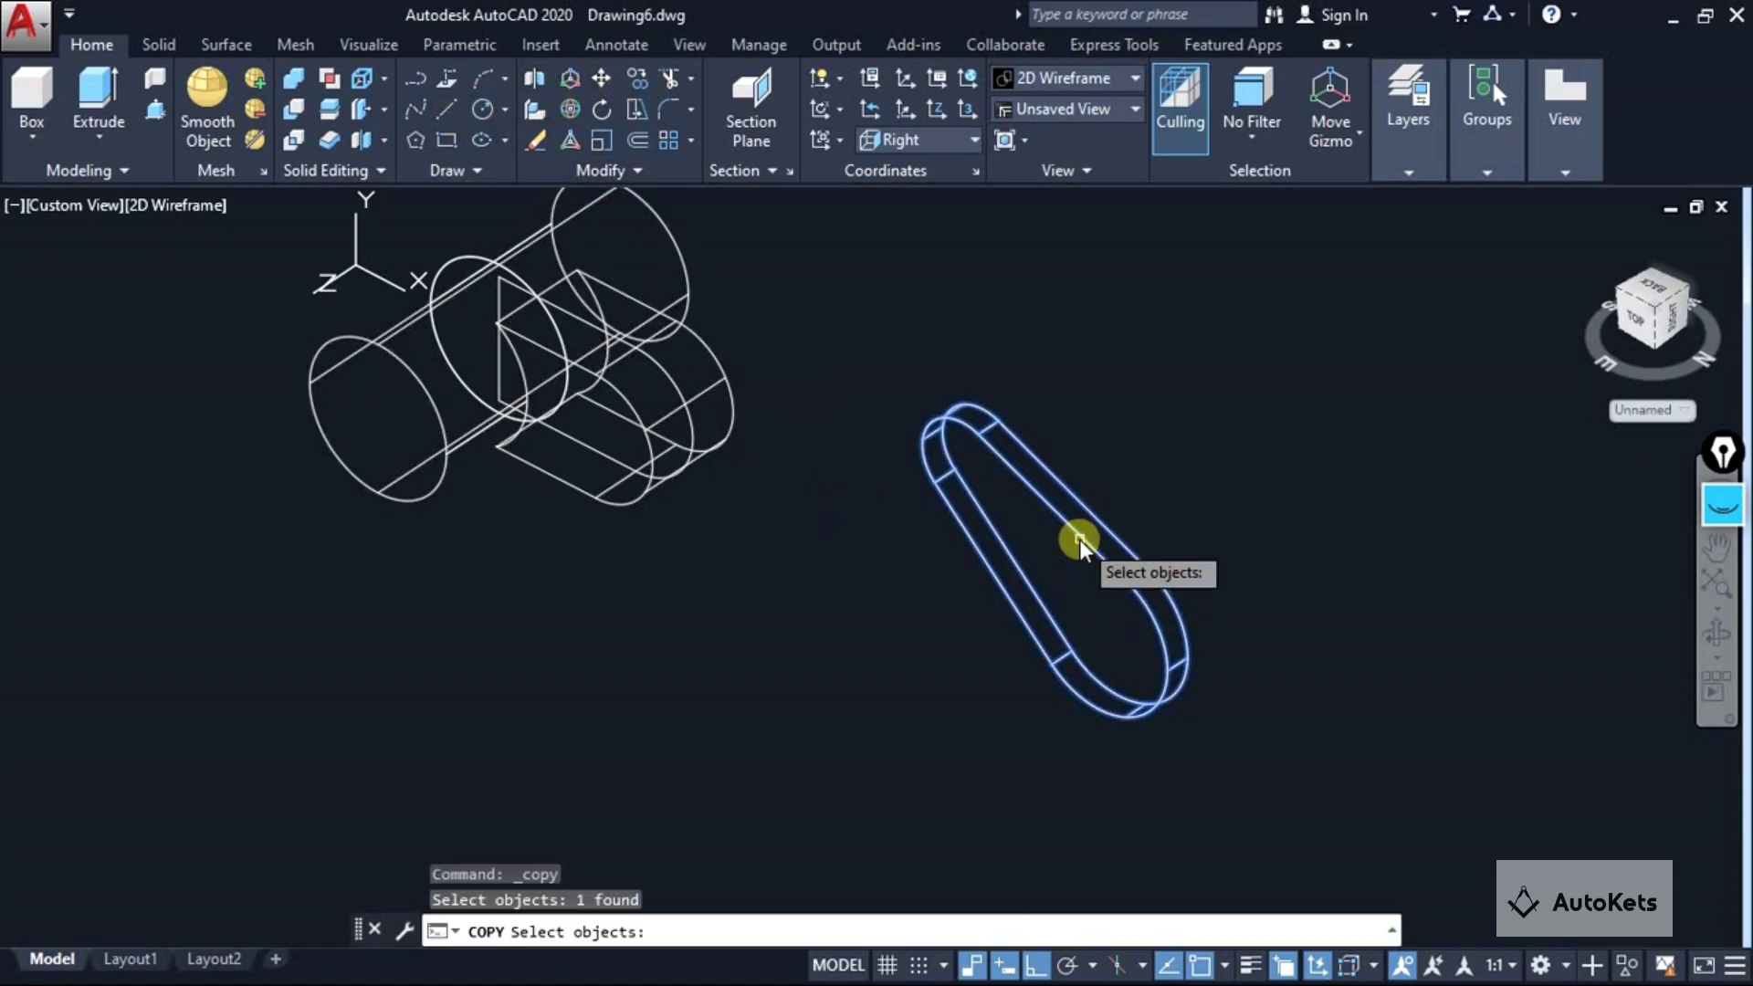
key(Return)
click(1130, 716)
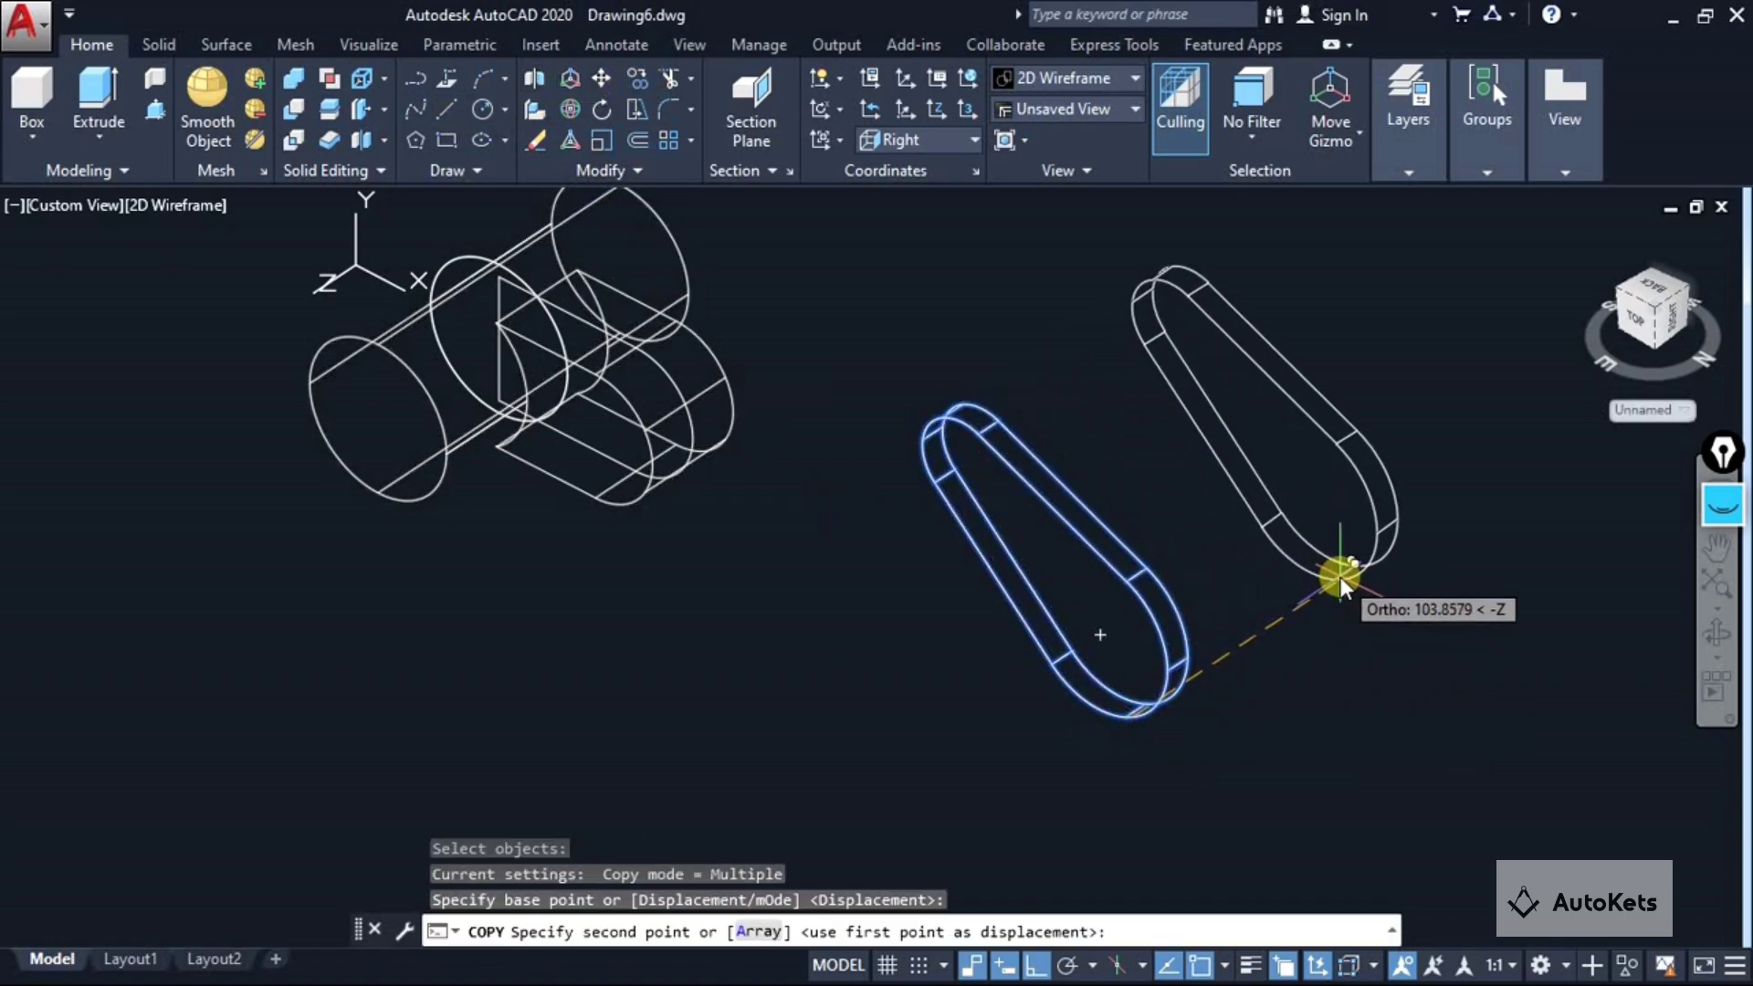
click(1338, 577)
key(Escape)
key(Escape)
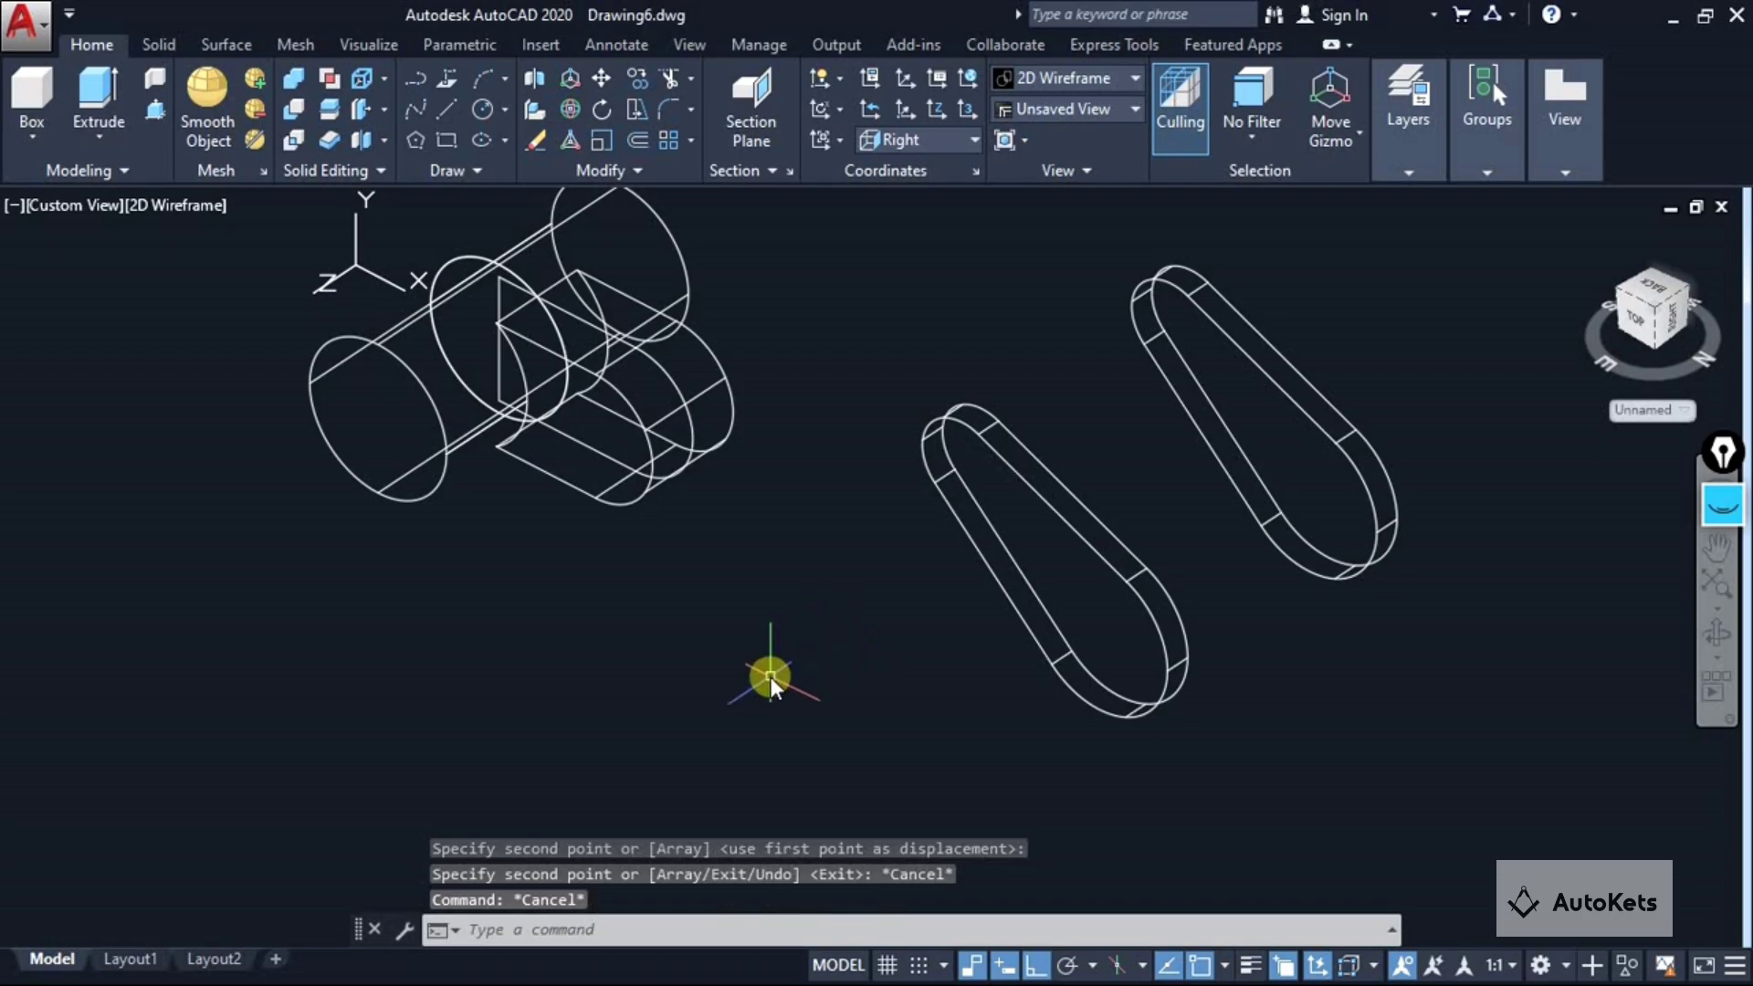
Set the model to the Top view and check the arm positions against the exercise drawing in Chrome.
shift+middle_drag(770, 676, 927, 703)
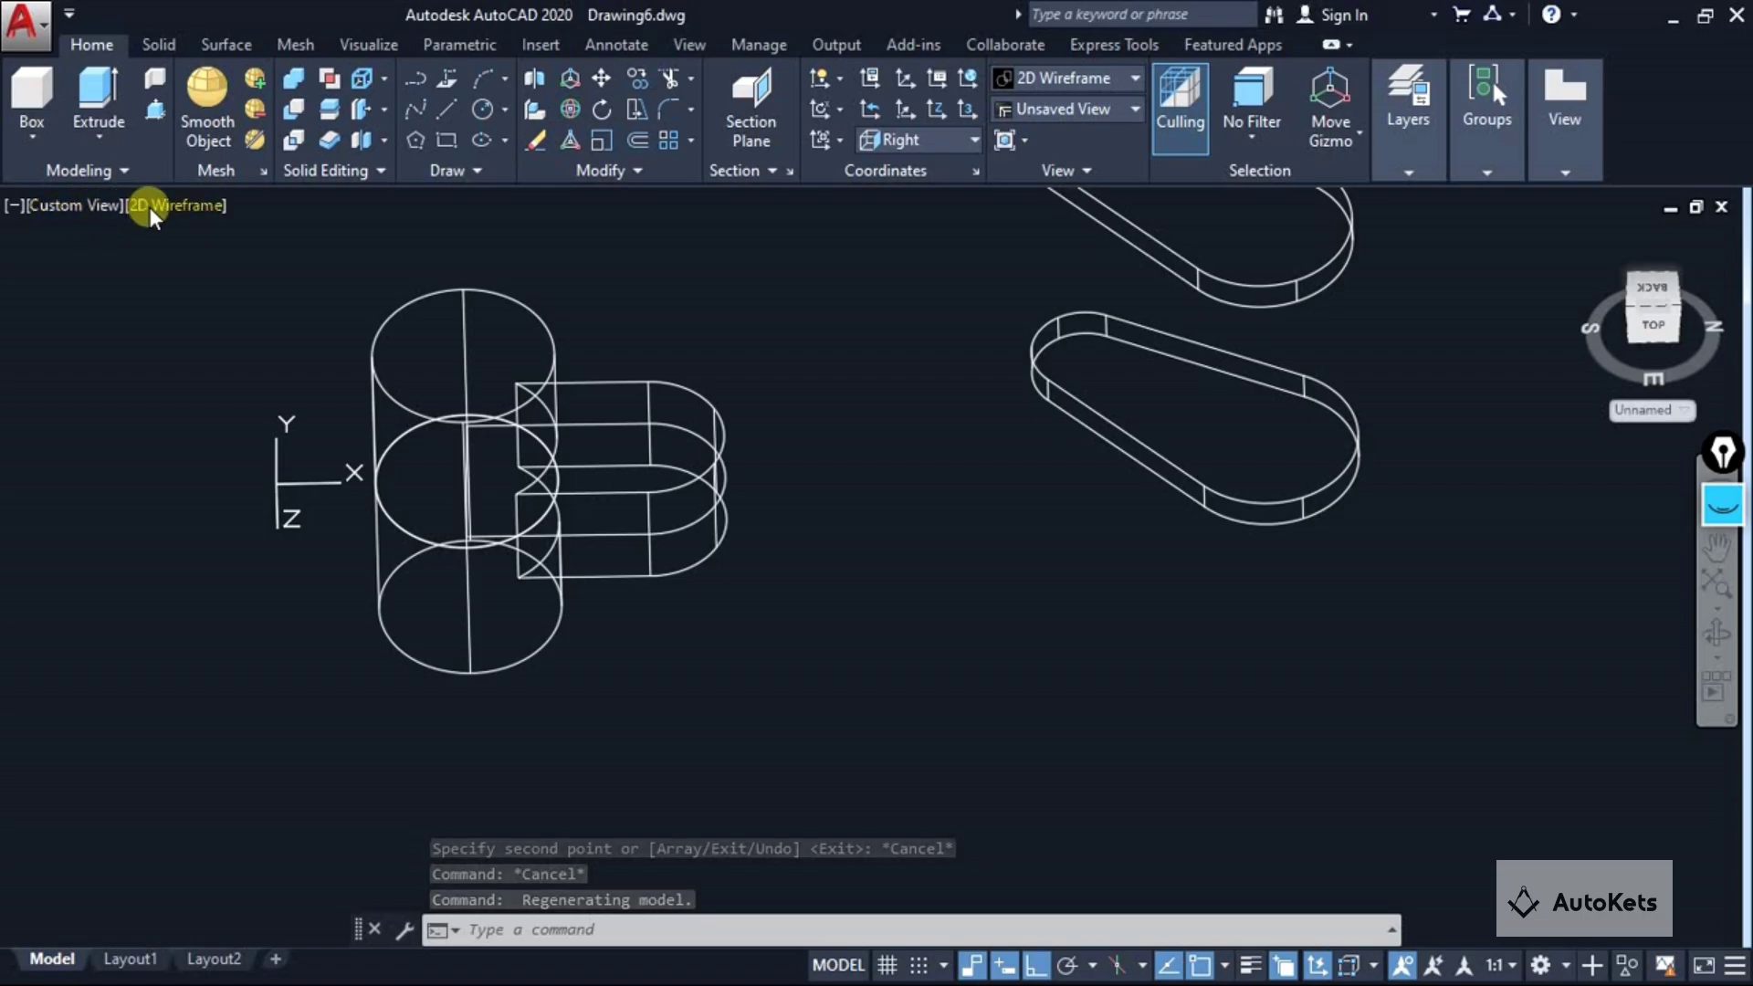
click(101, 206)
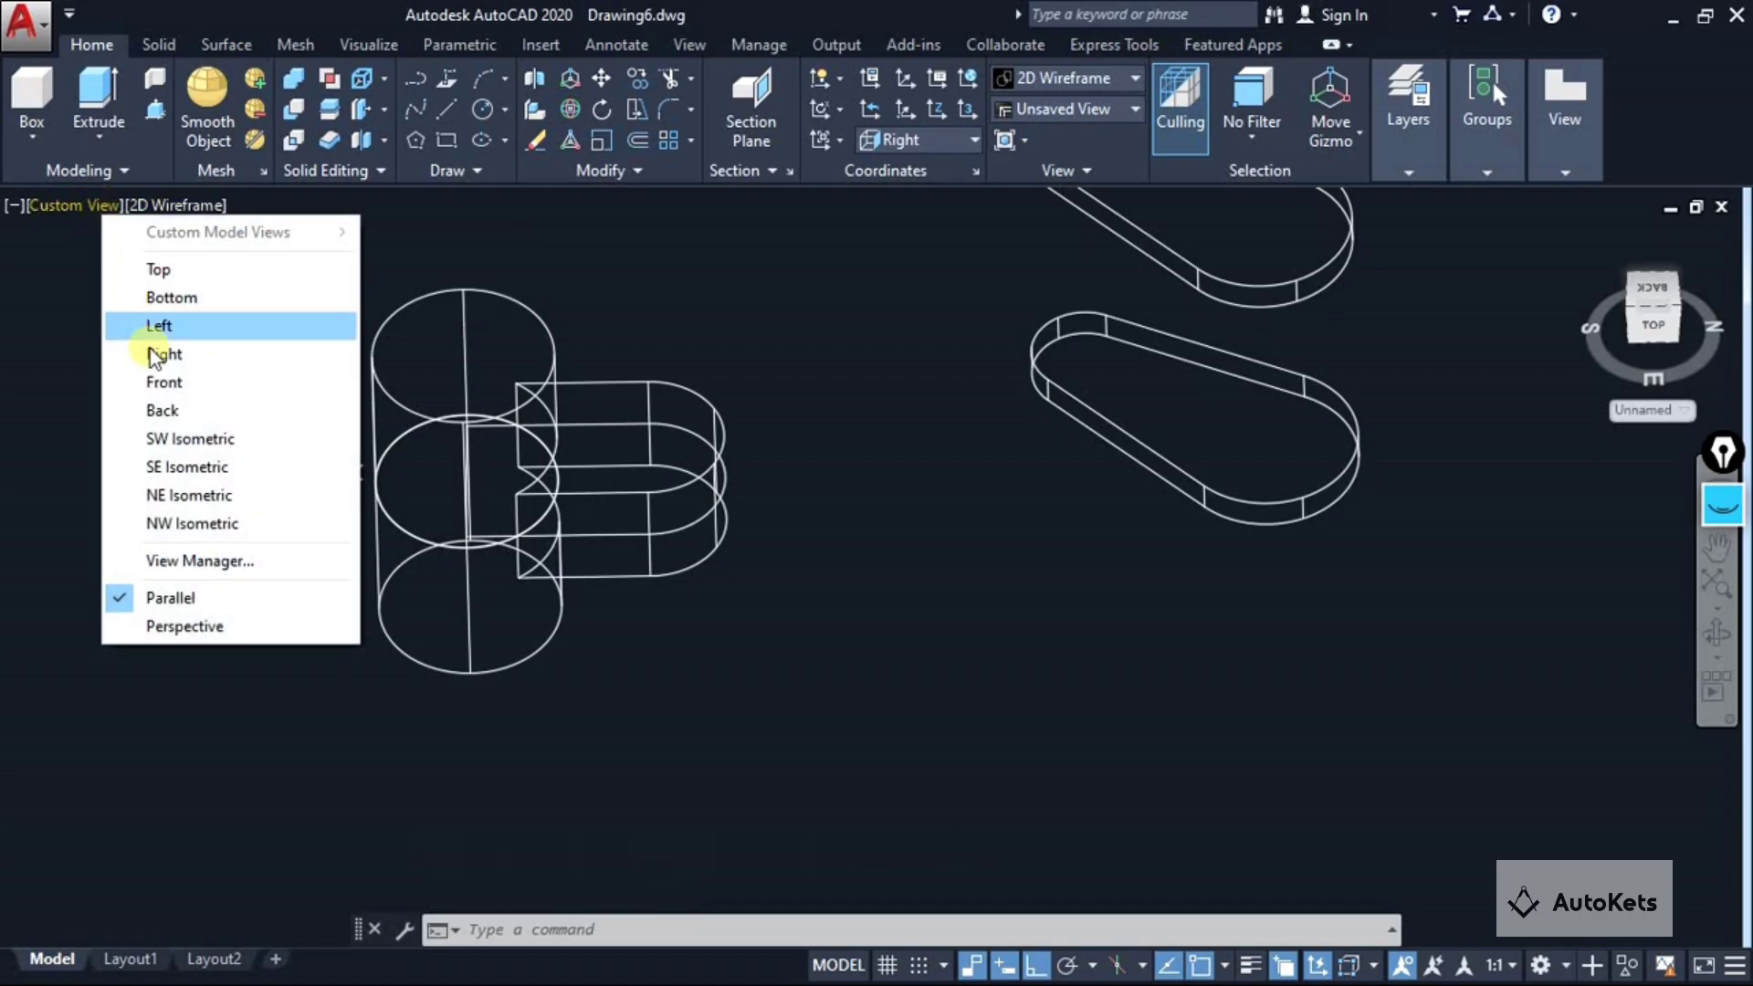
click(159, 270)
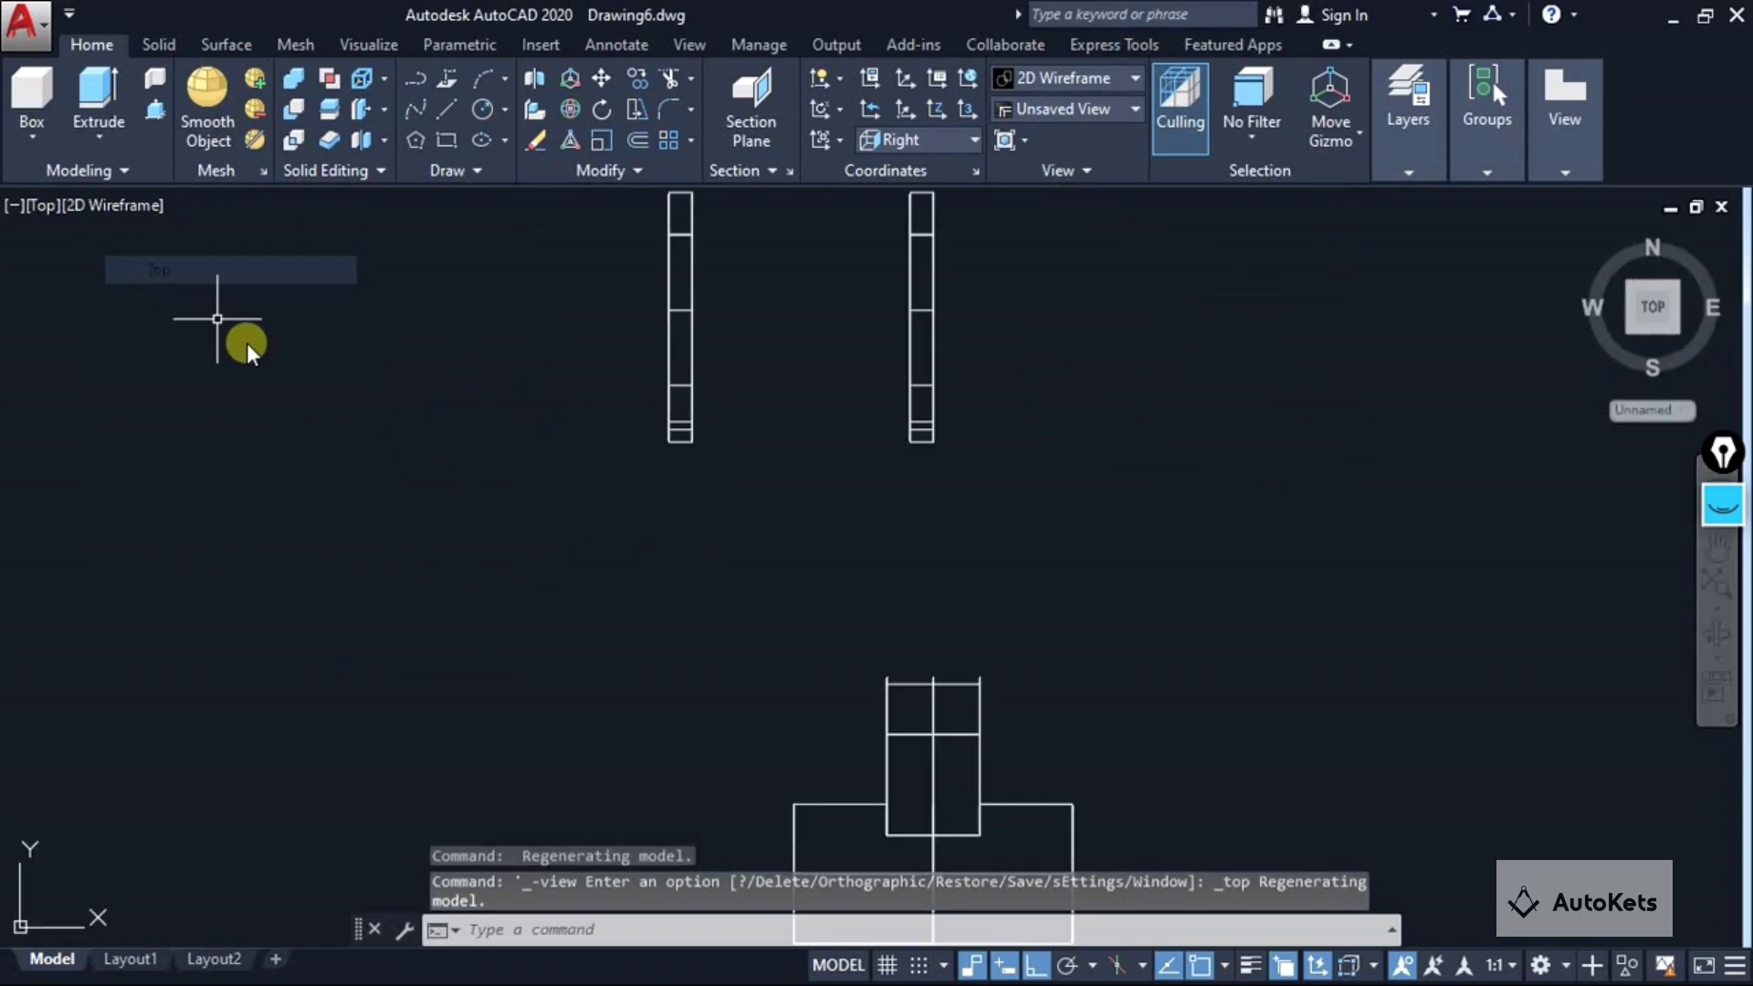
scroll(886, 540, up, 2)
key(alt+Tab)
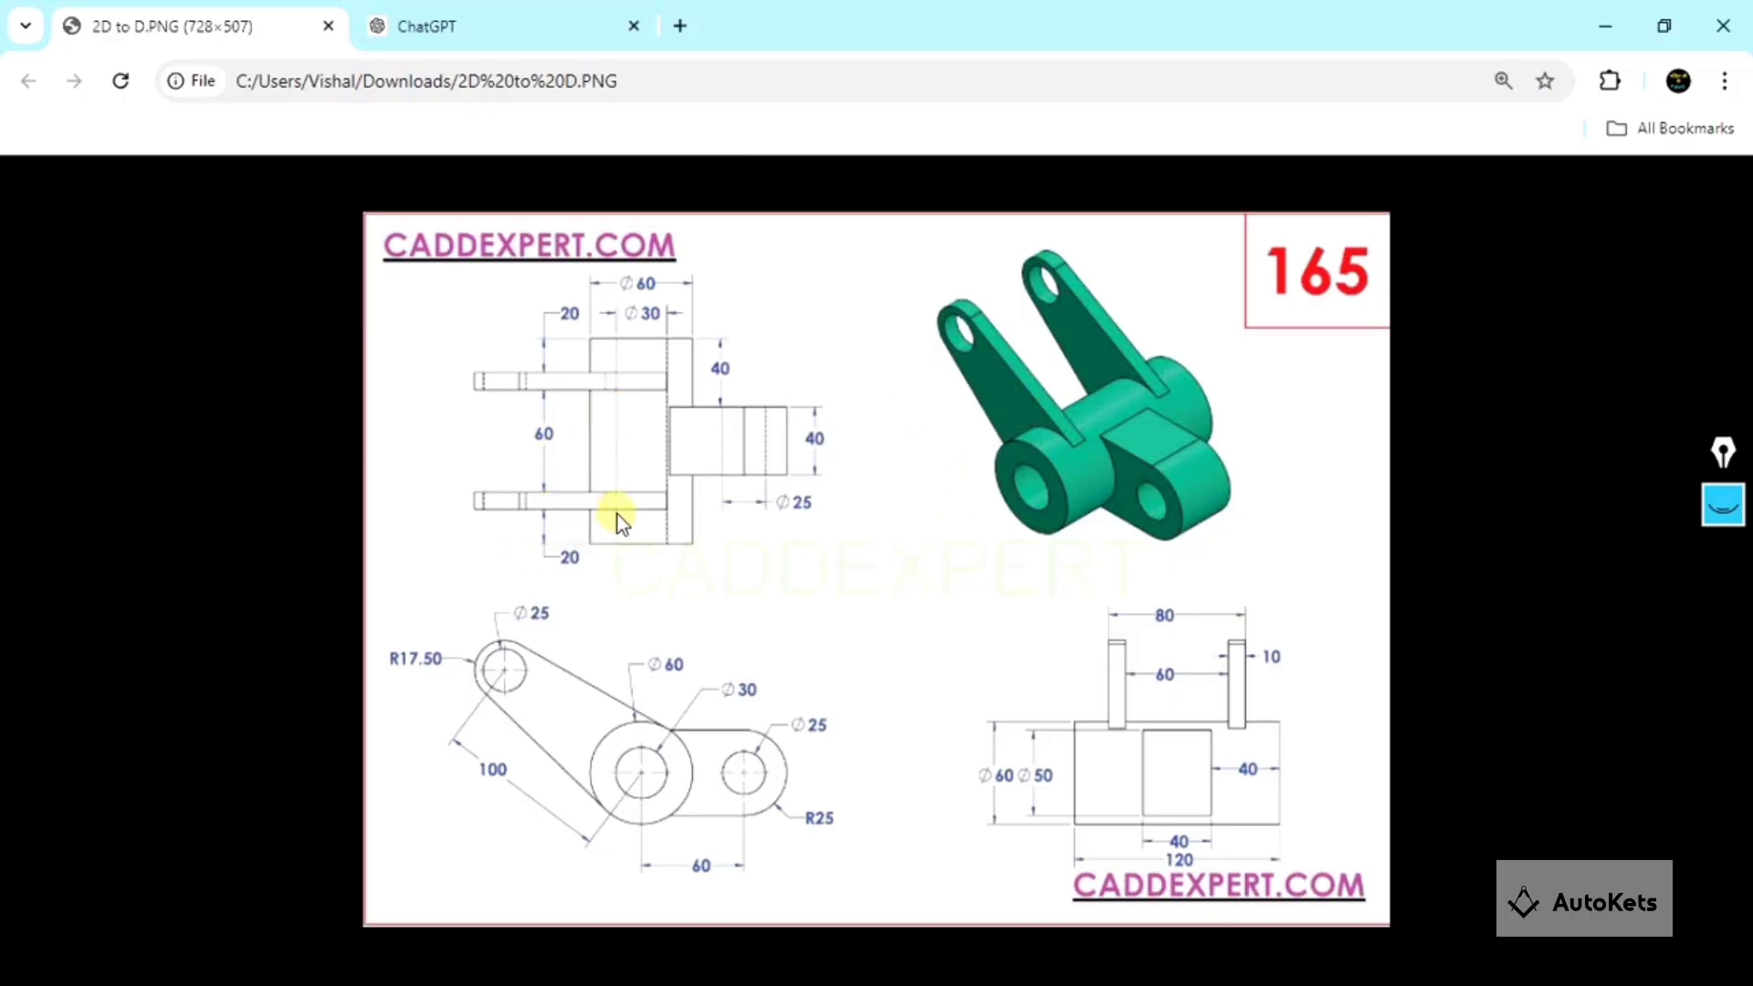
key(alt+Tab)
scroll(957, 753, down, 2)
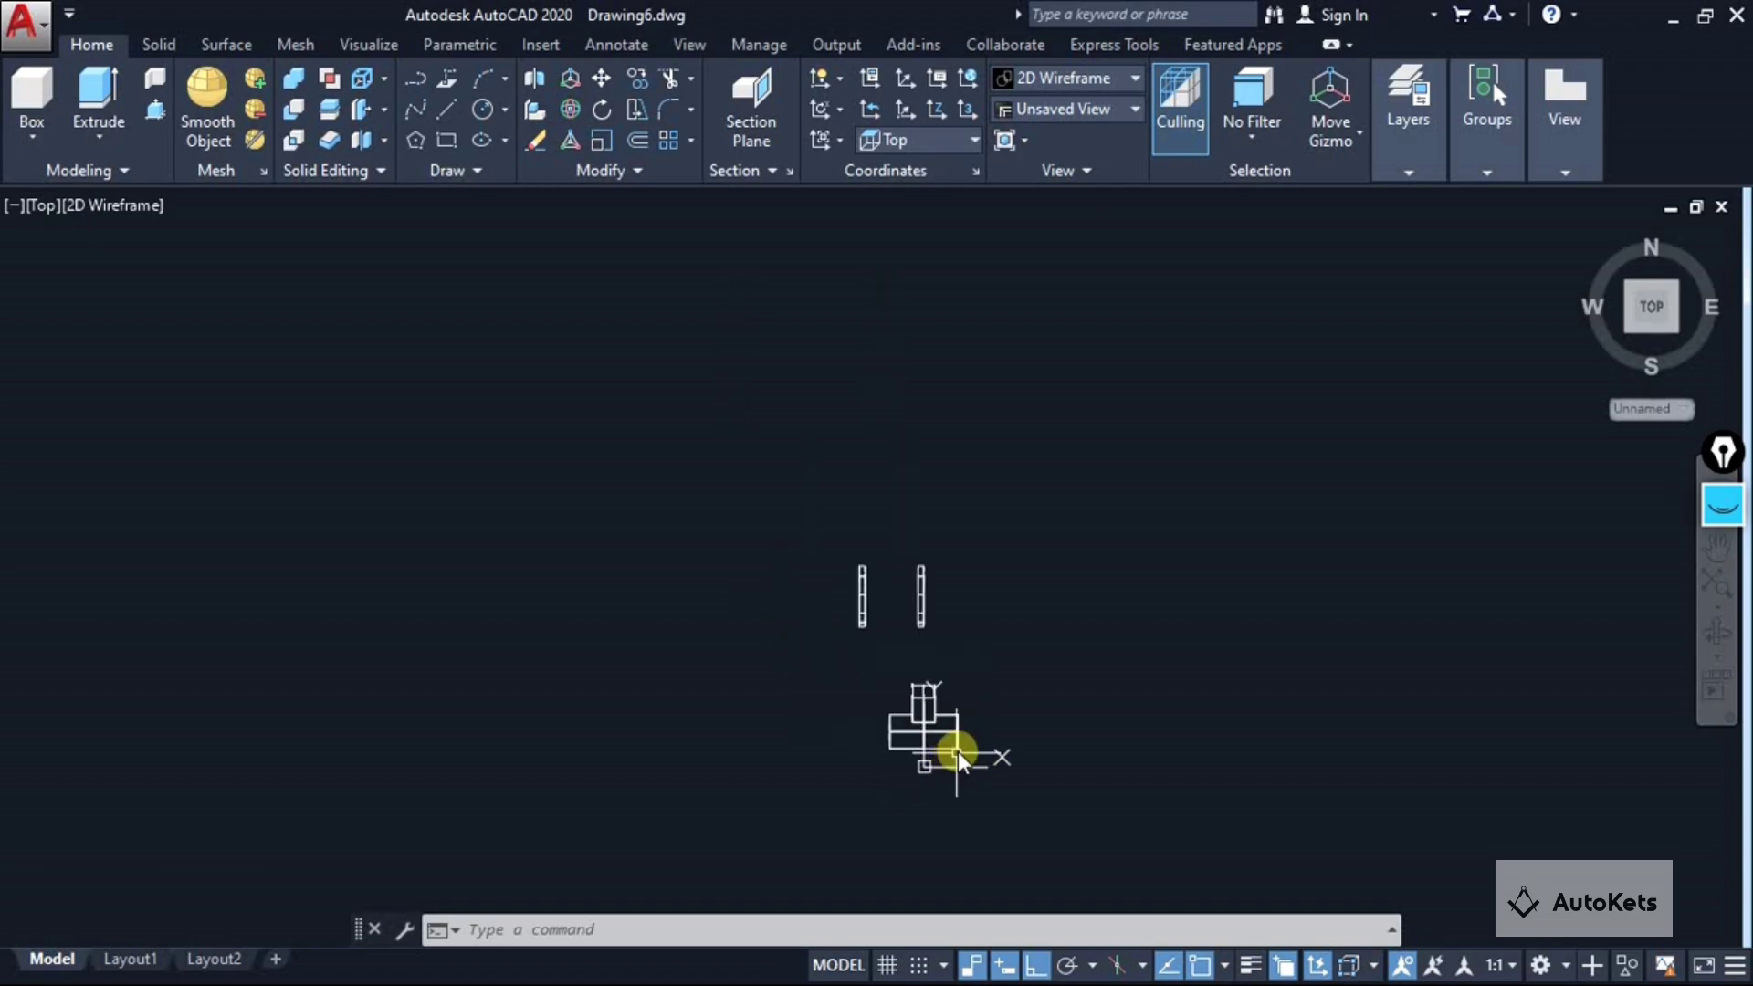
scroll(973, 726, up, 4)
Draw a line 20 units inward along the axis from the centre of the boss's right end, plus a short perpendicular segment.
click(447, 107)
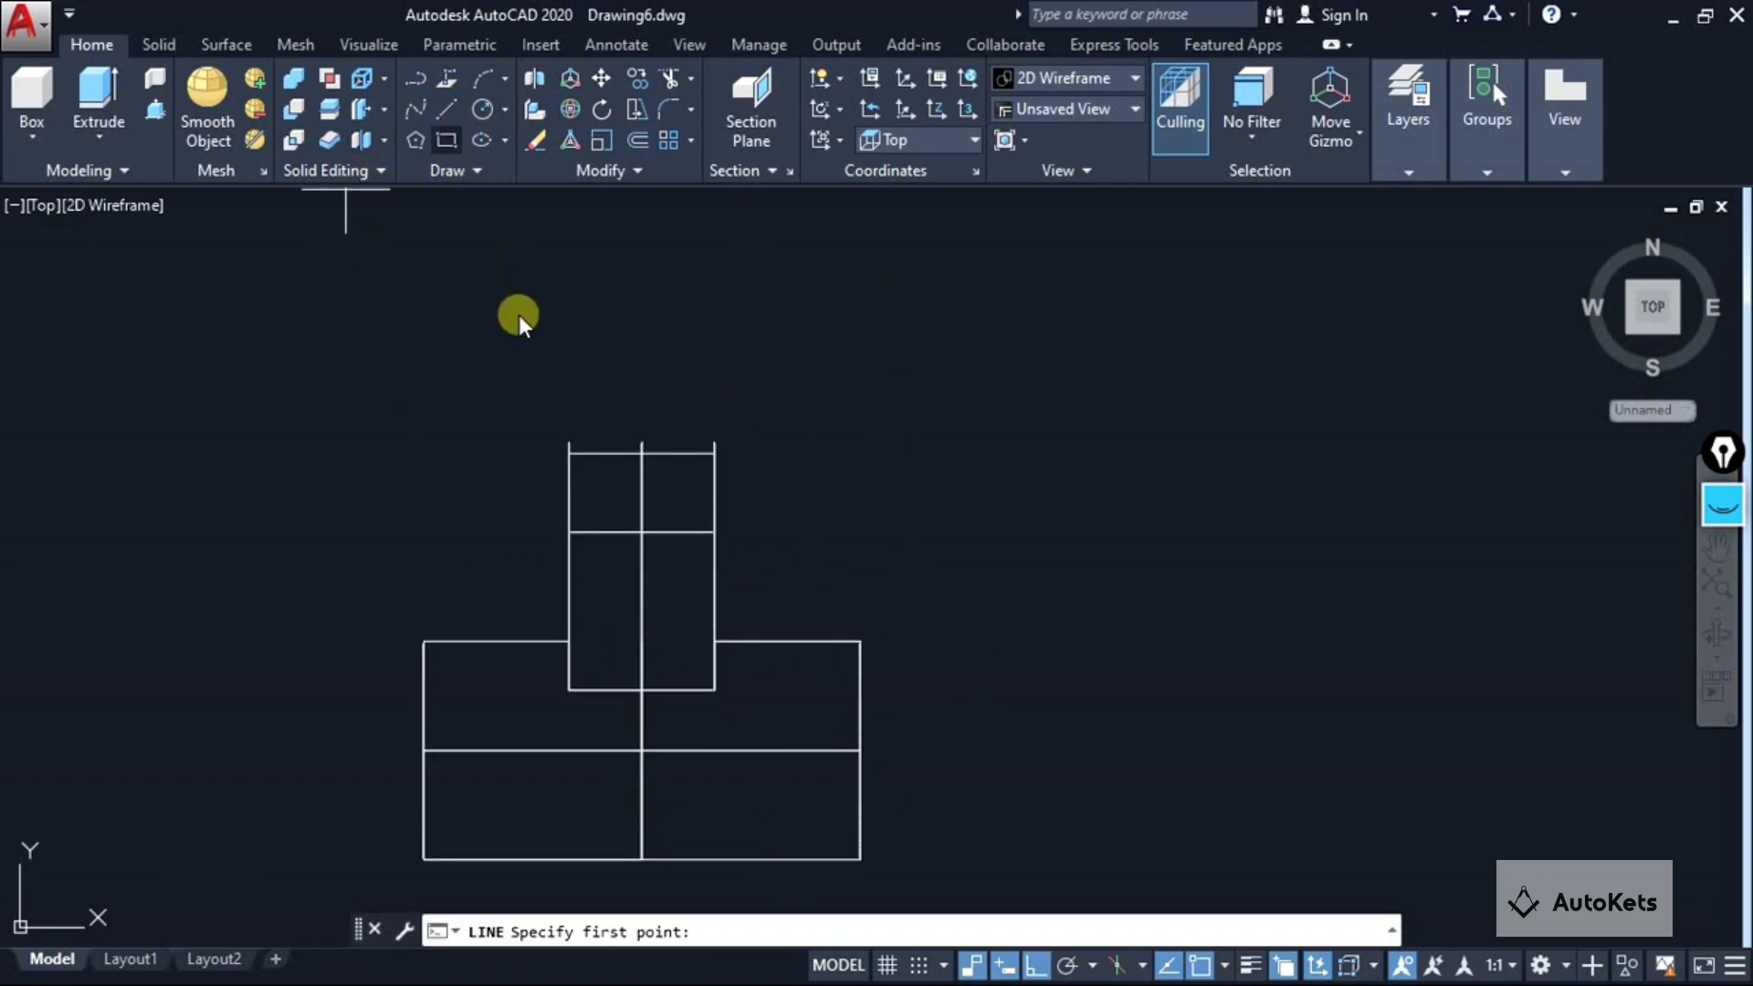
click(861, 750)
text(20)
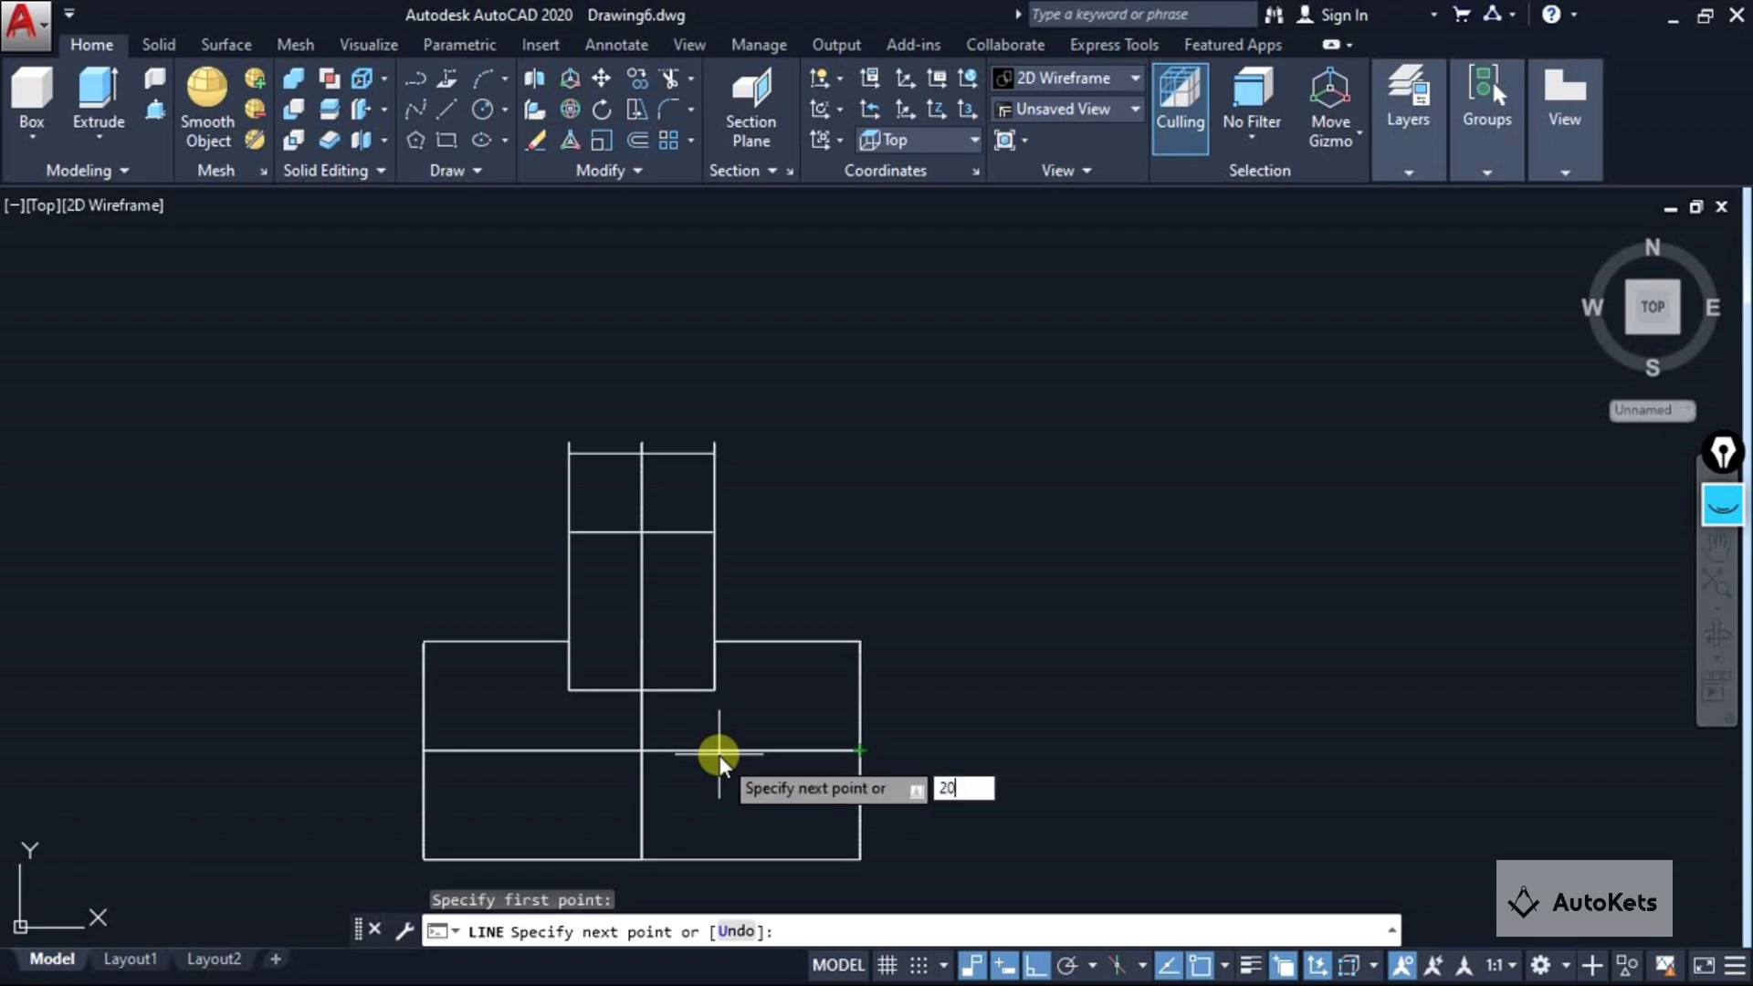
key(Return)
click(785, 676)
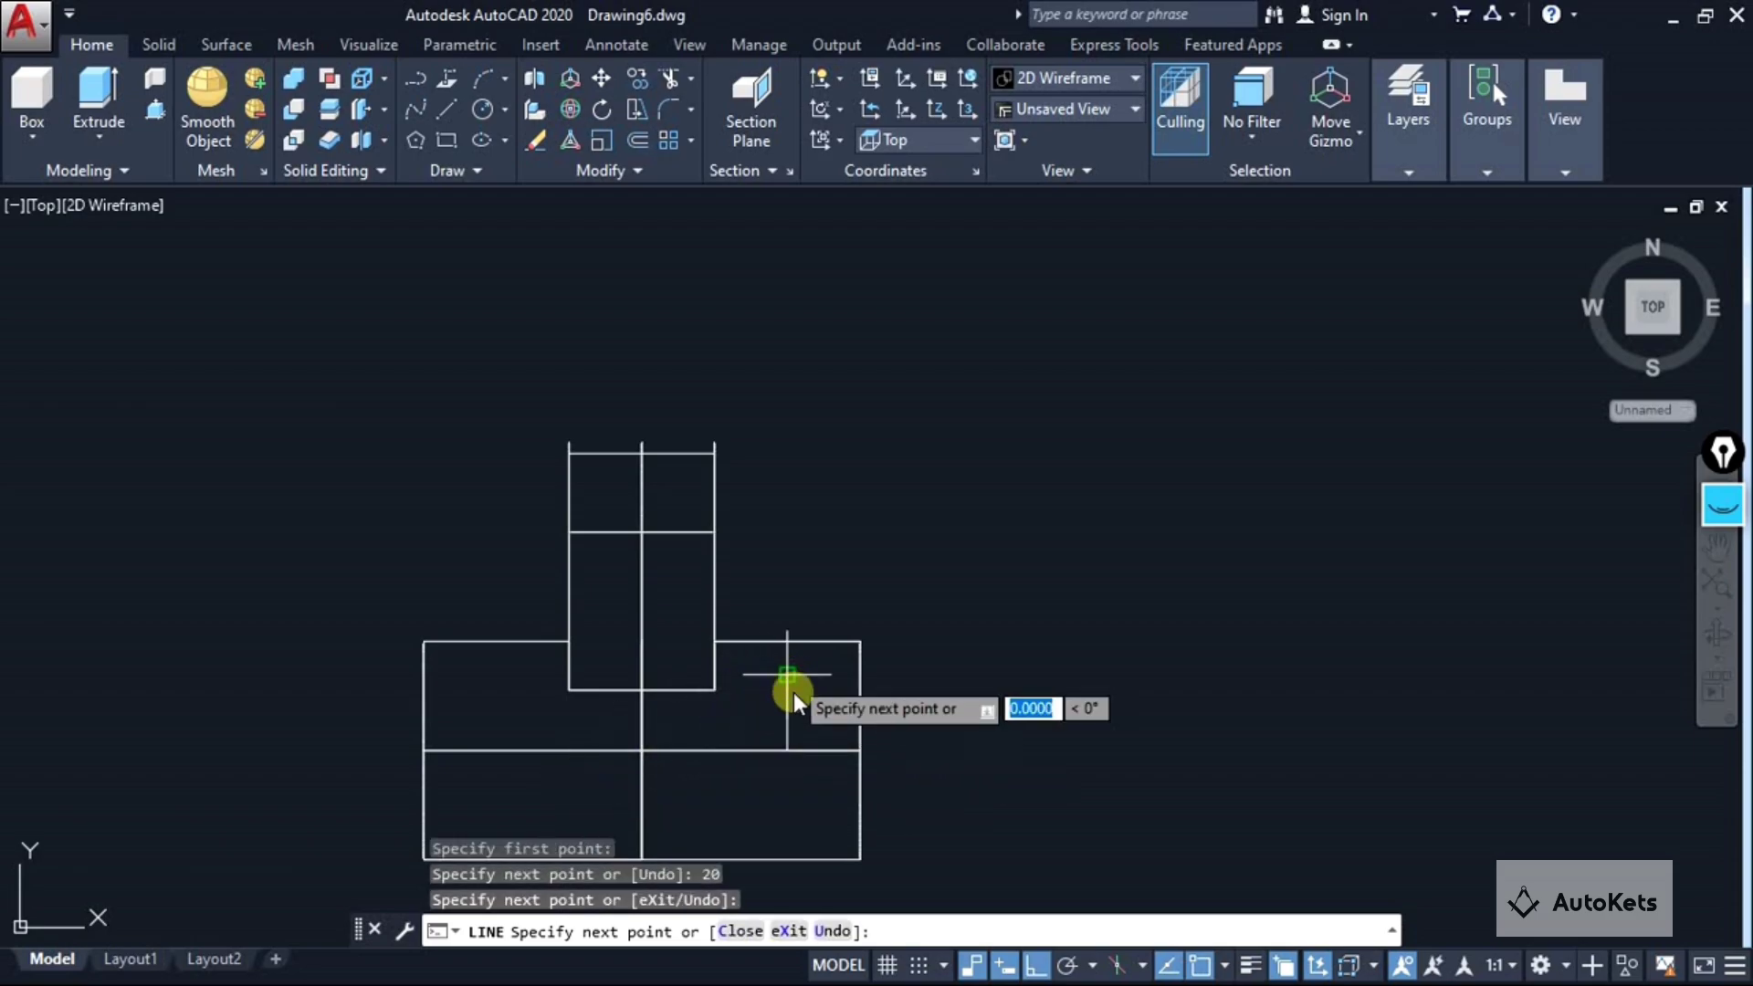
key(Escape)
middle_drag(829, 740, 1027, 610)
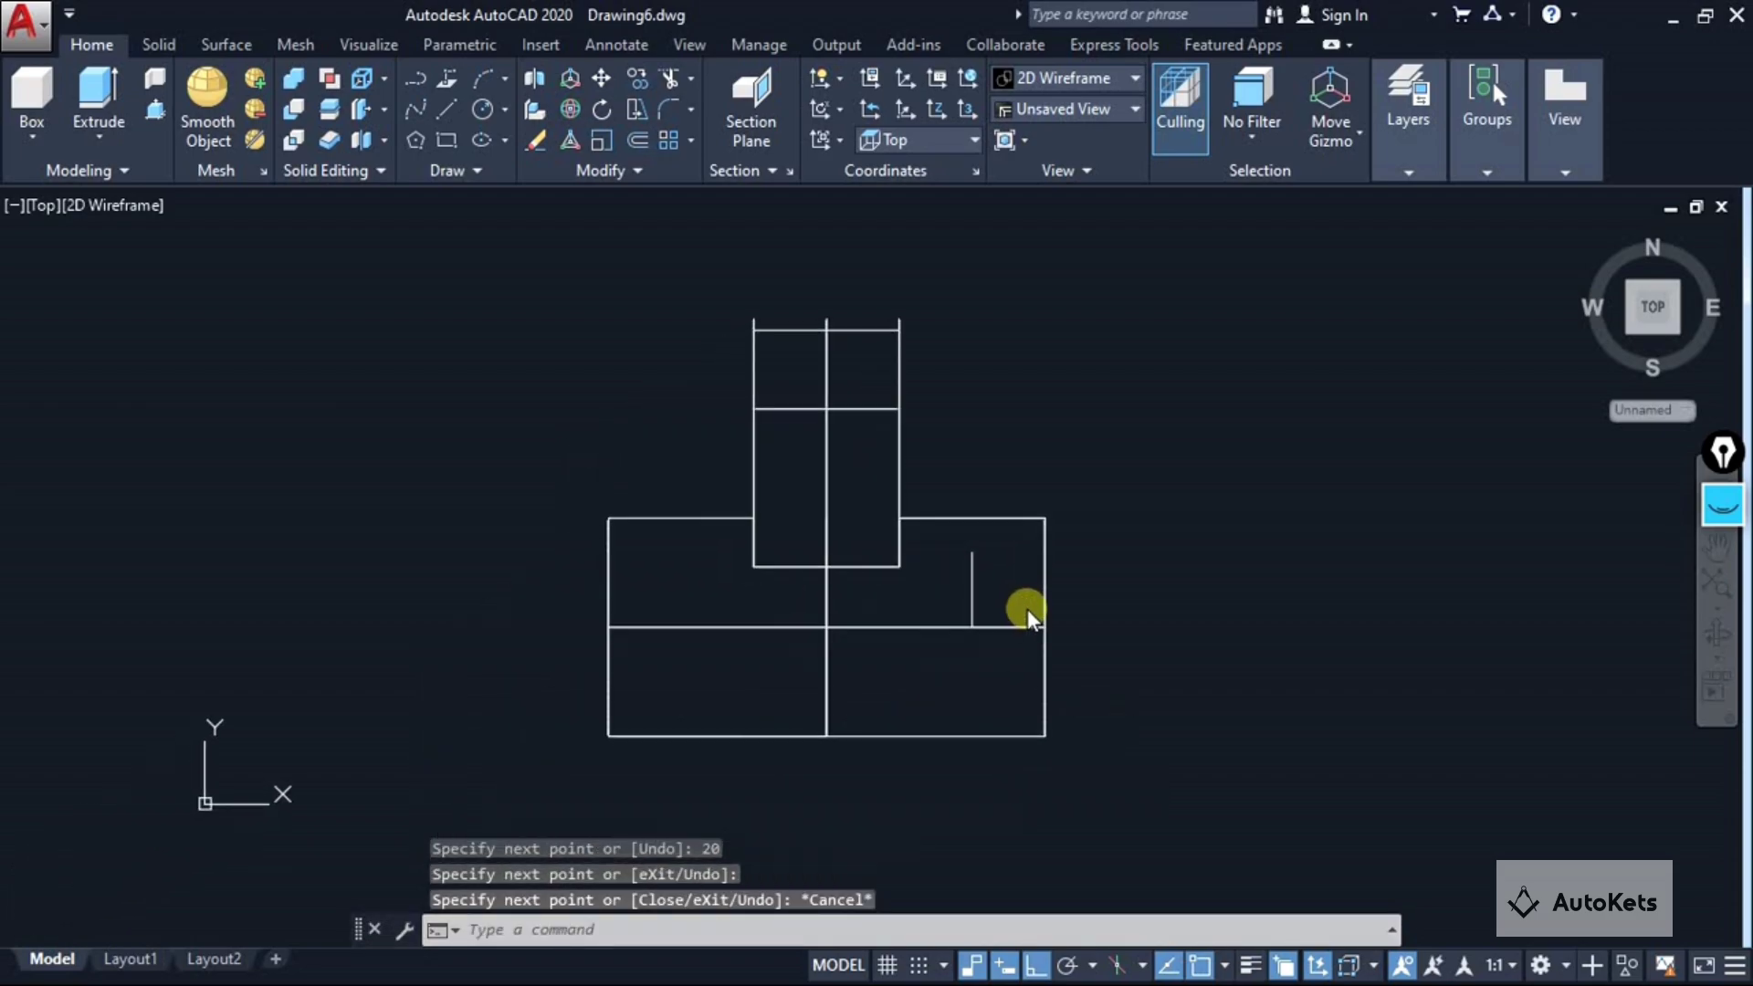
Draw the matching 20-unit line inward from the centre of the boss's left end, with a short perpendicular segment.
click(447, 109)
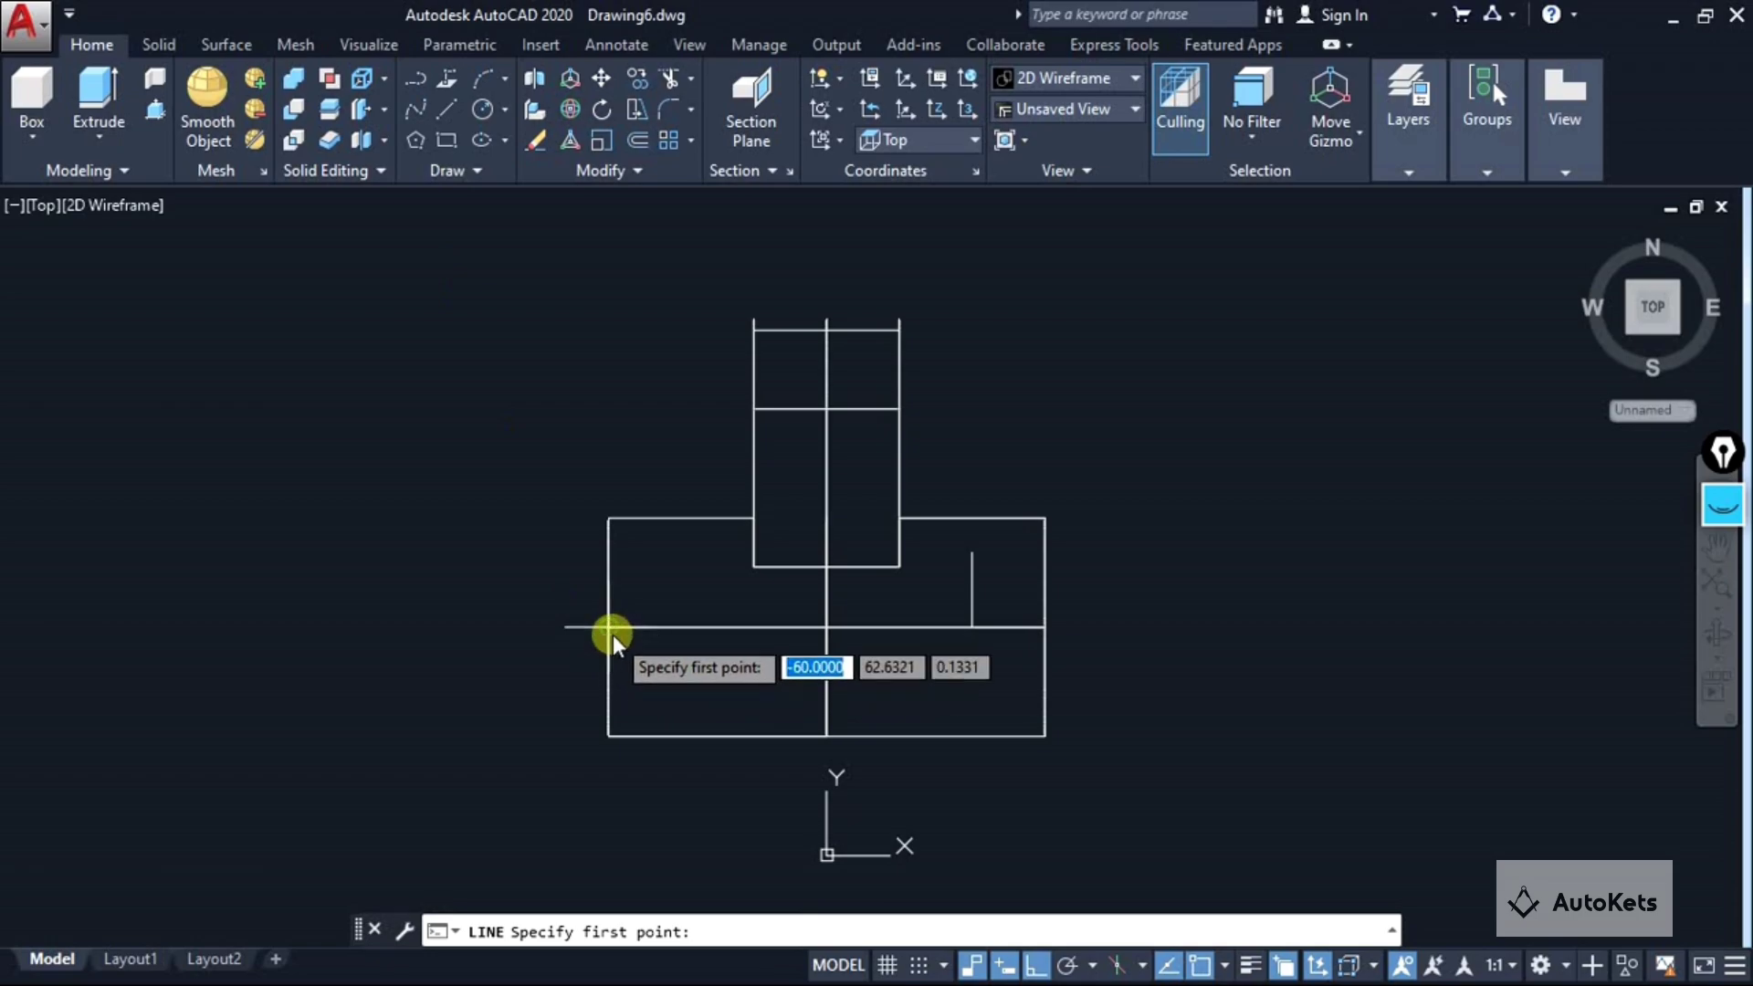
click(610, 629)
text(20)
key(Return)
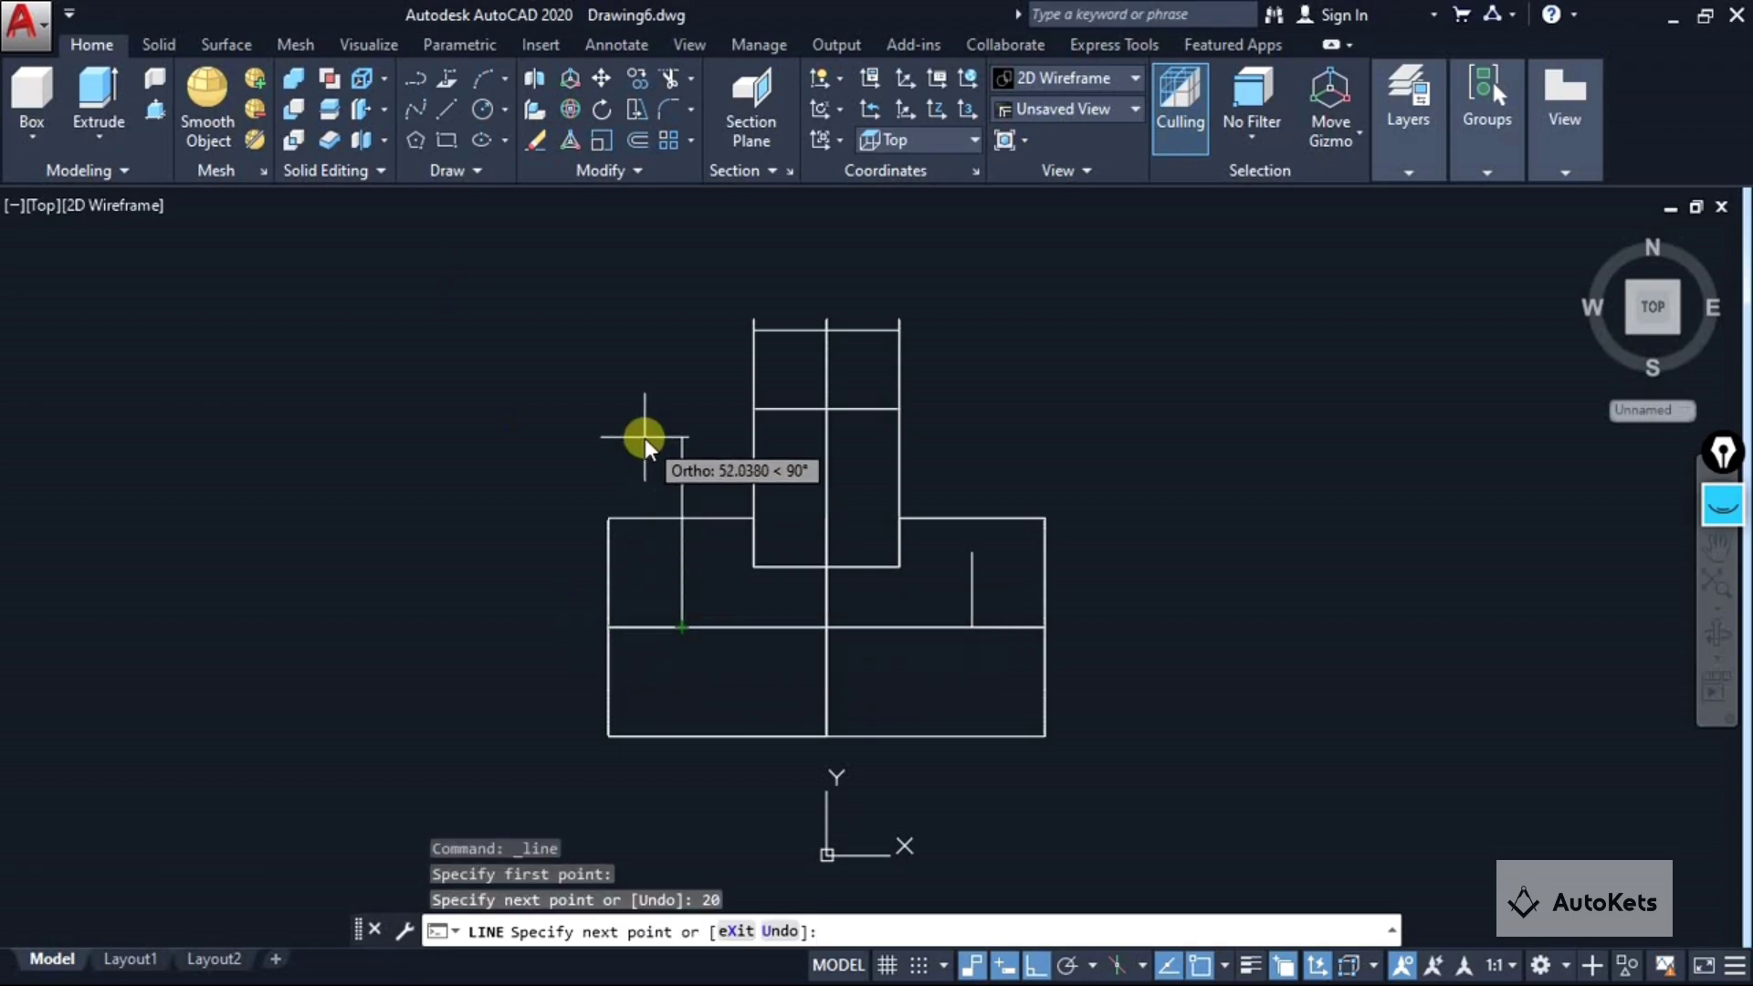
click(672, 551)
key(Escape)
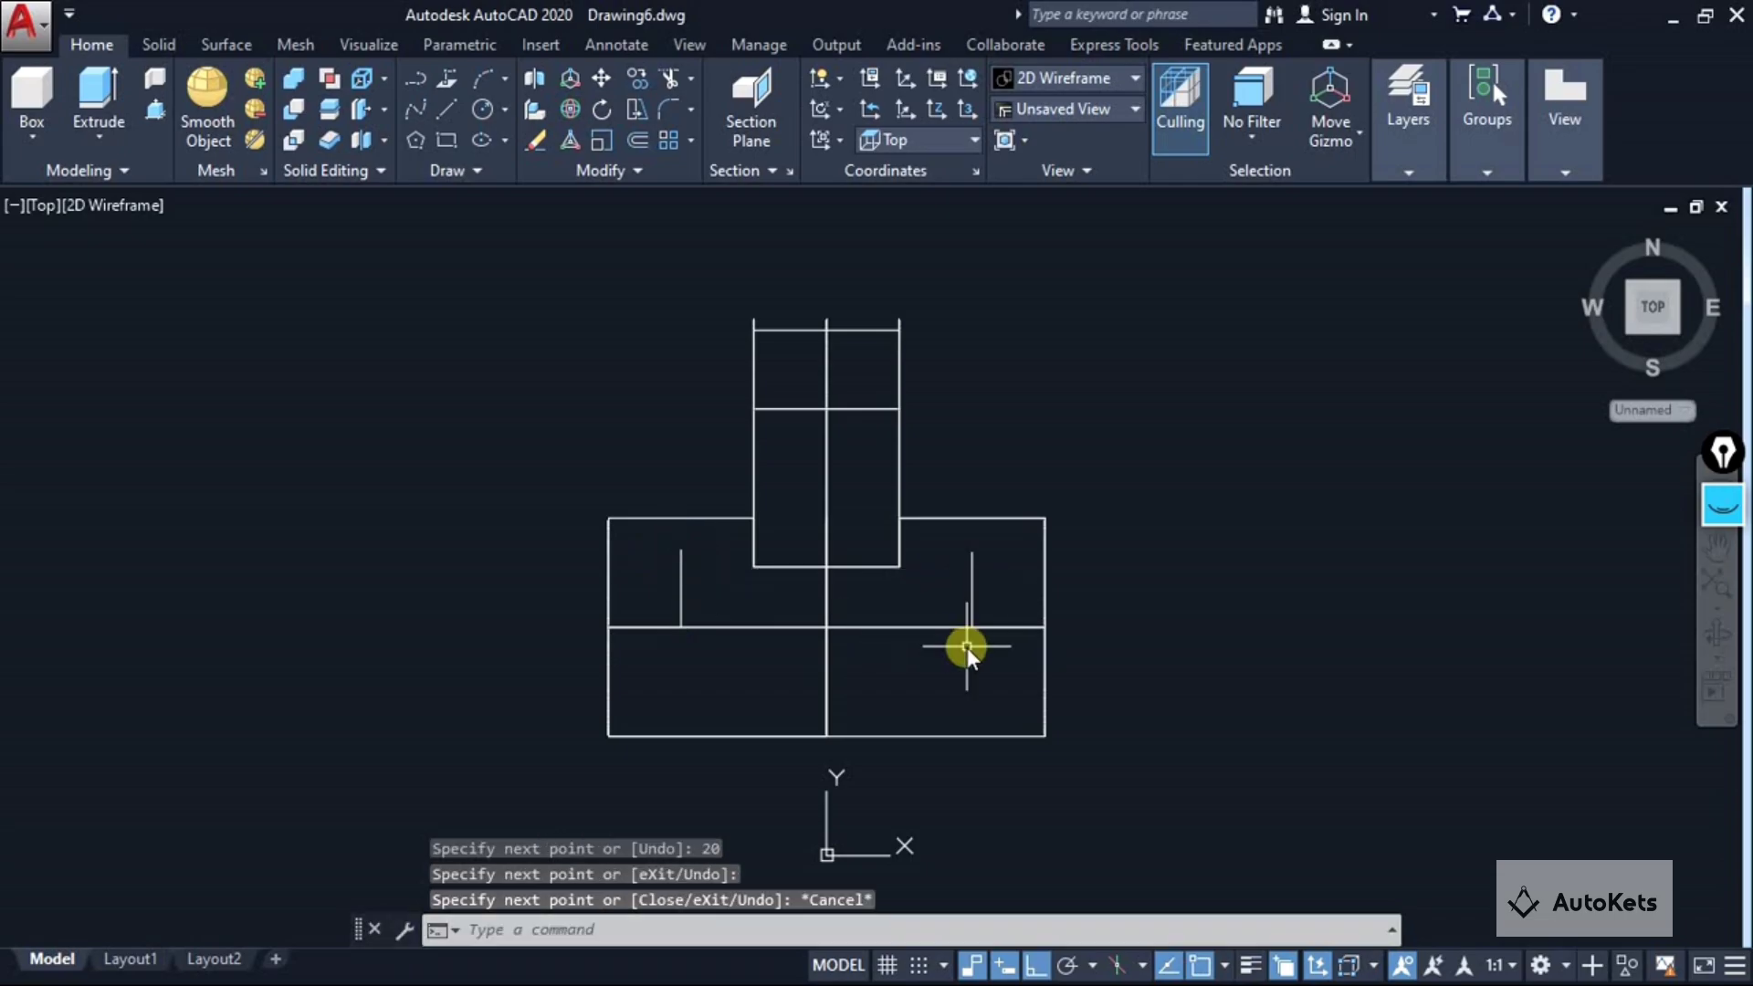
Switch to the exercise drawing in Chrome, clear the old ink annotations over it, and activate the pen.
shift+middle_drag(831, 764, 605, 574)
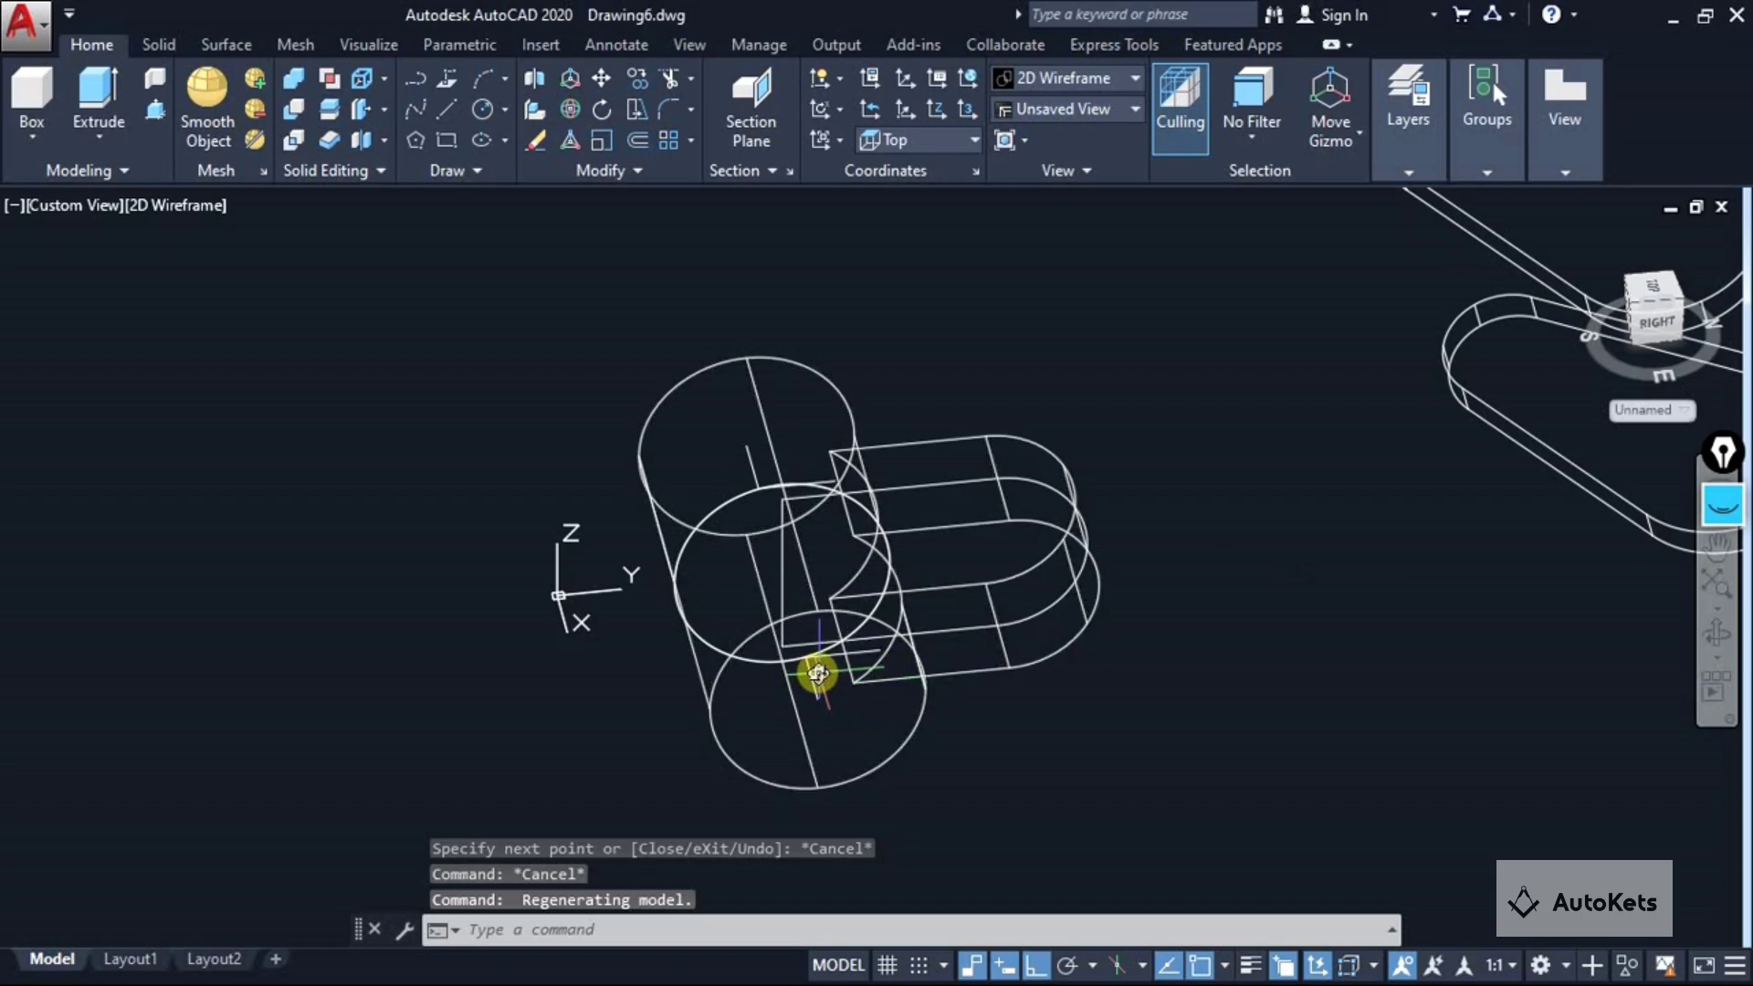
mouse_move(1557, 508)
middle_down()
mouse_move(1150, 591)
mouse_move(912, 372)
middle_up()
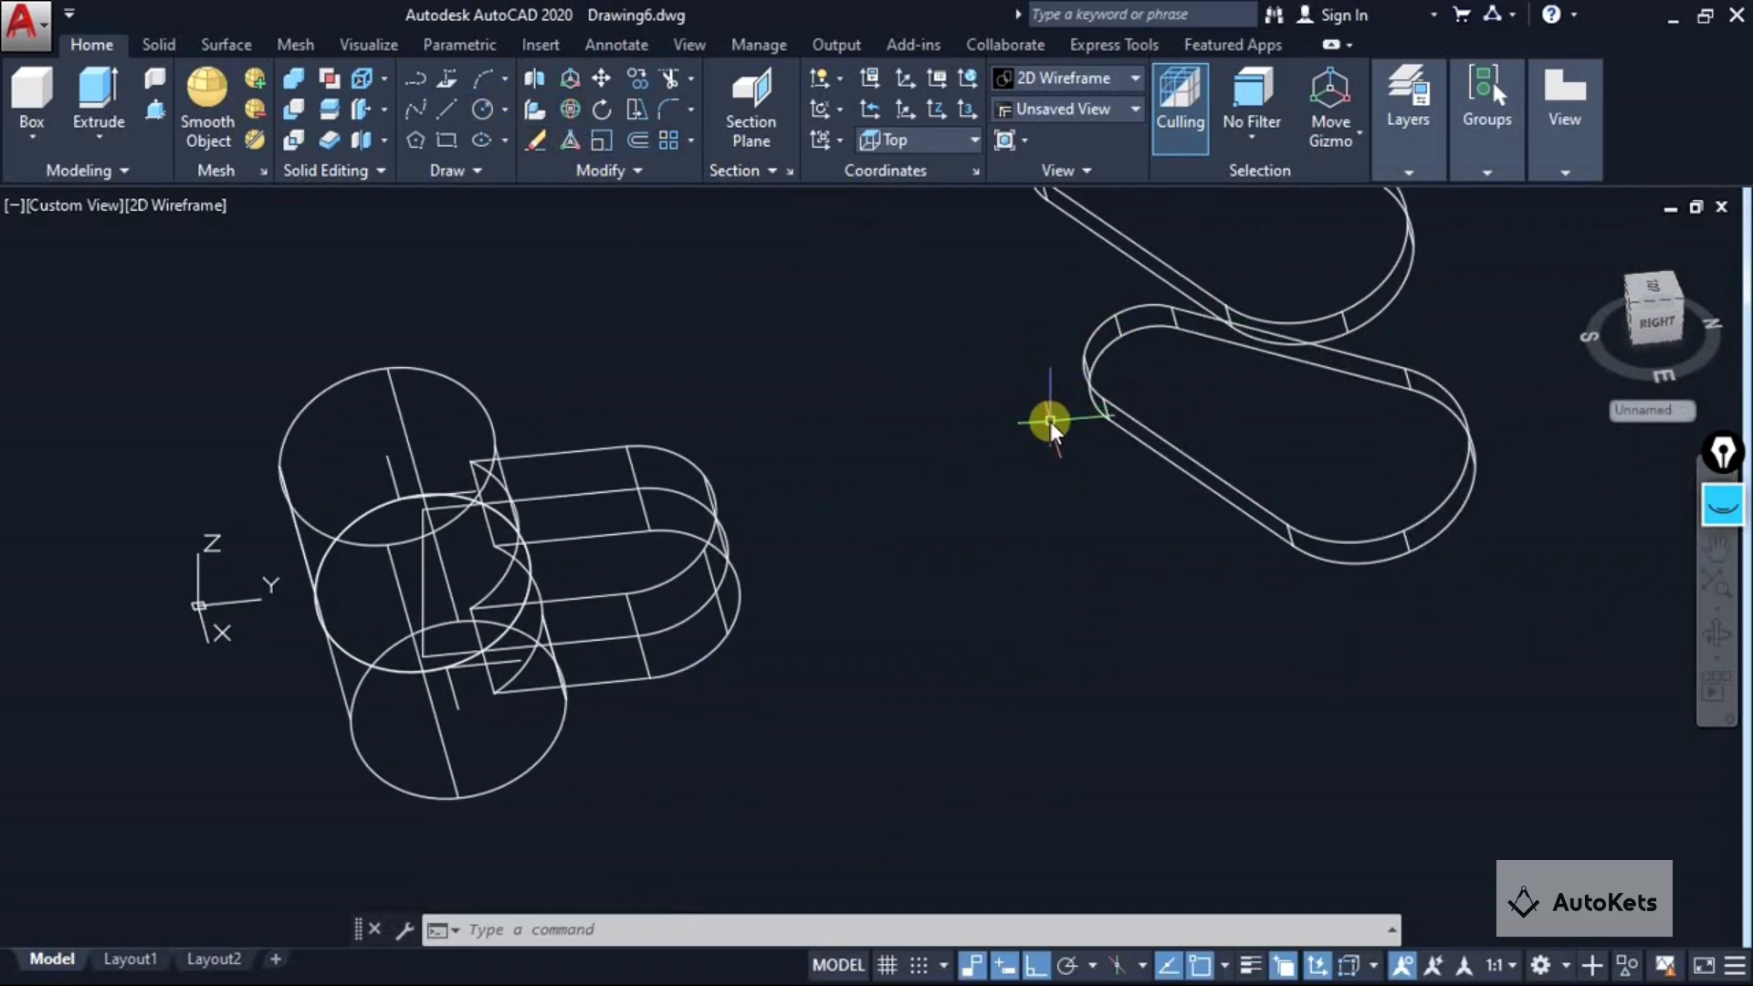
key(alt+Tab)
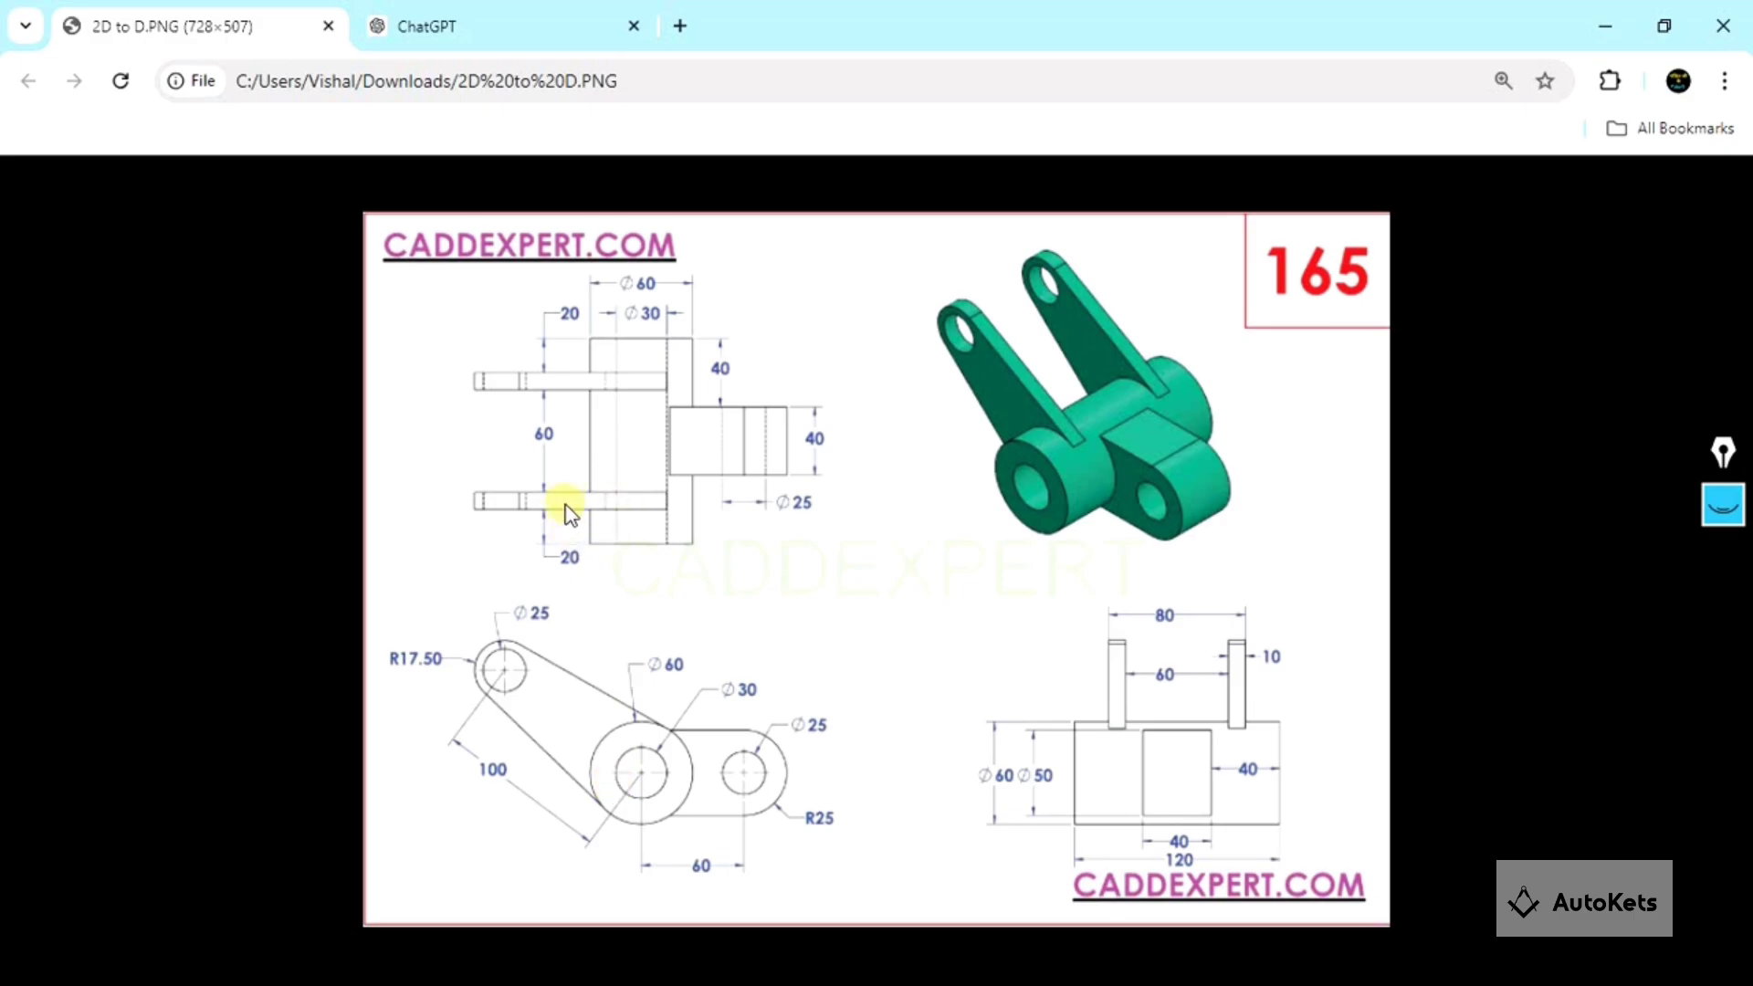
click(1722, 504)
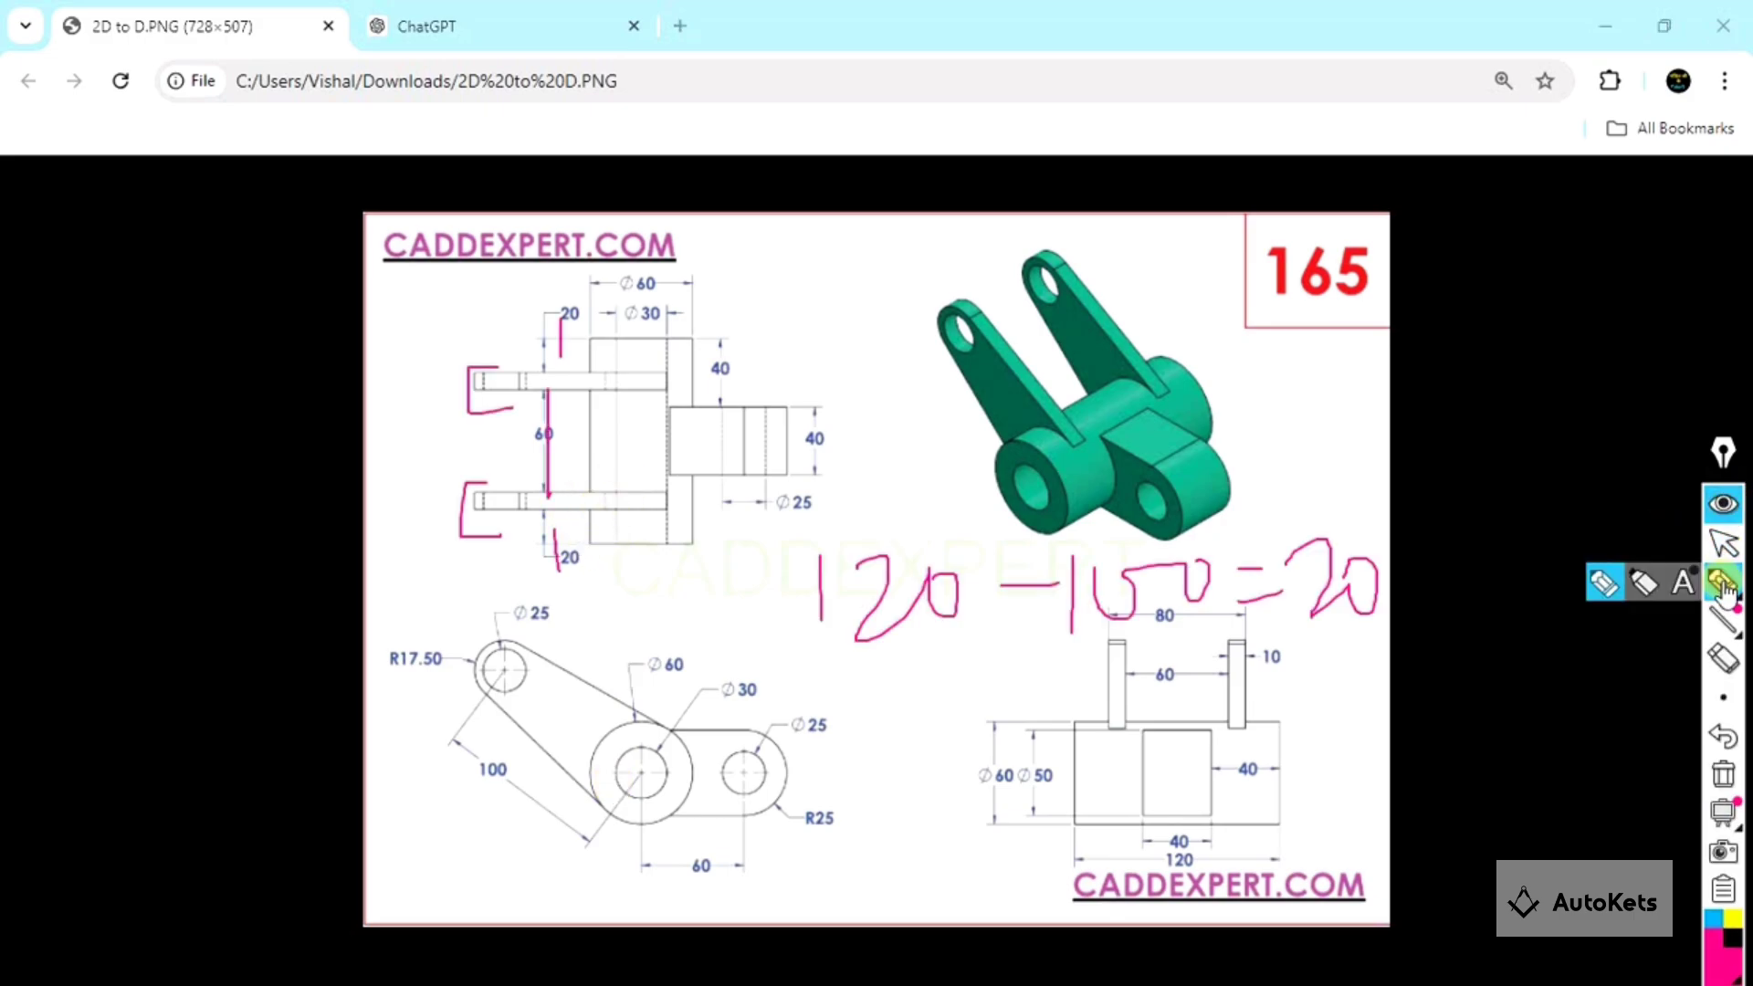
click(1722, 775)
click(1723, 584)
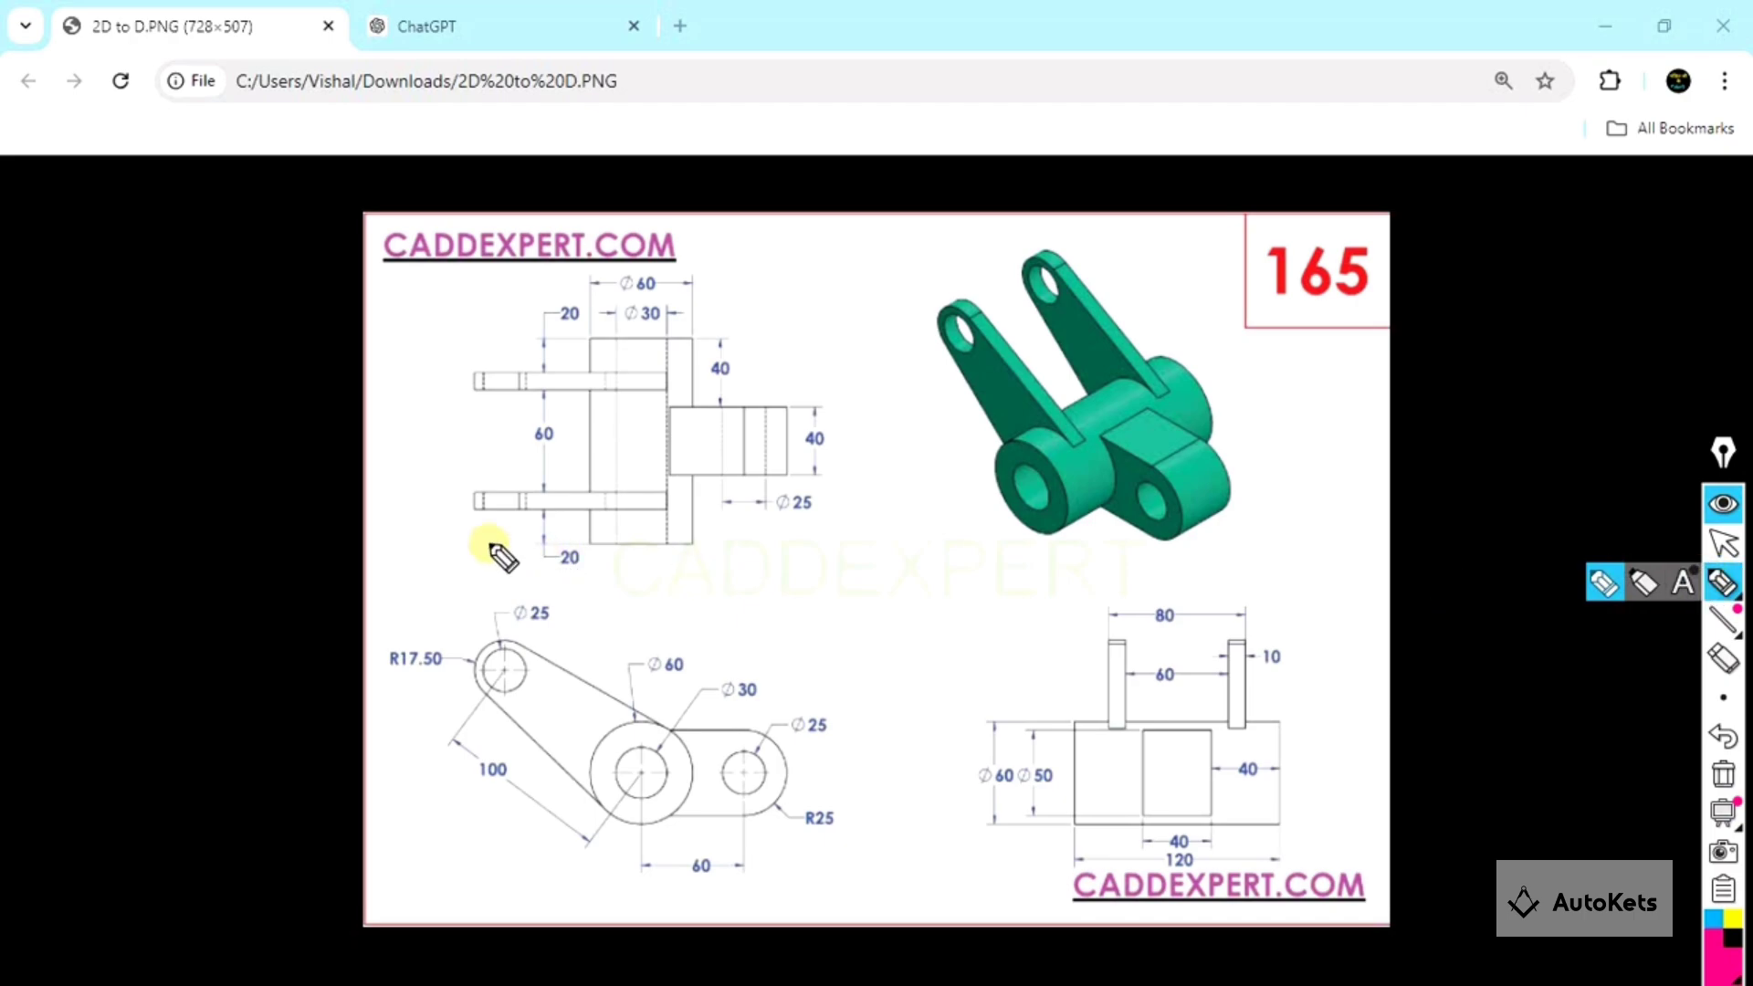
Point out the arm spacing on the exercise drawing with the pen, and switch back to AutoCAD.
drag(453, 518, 445, 489)
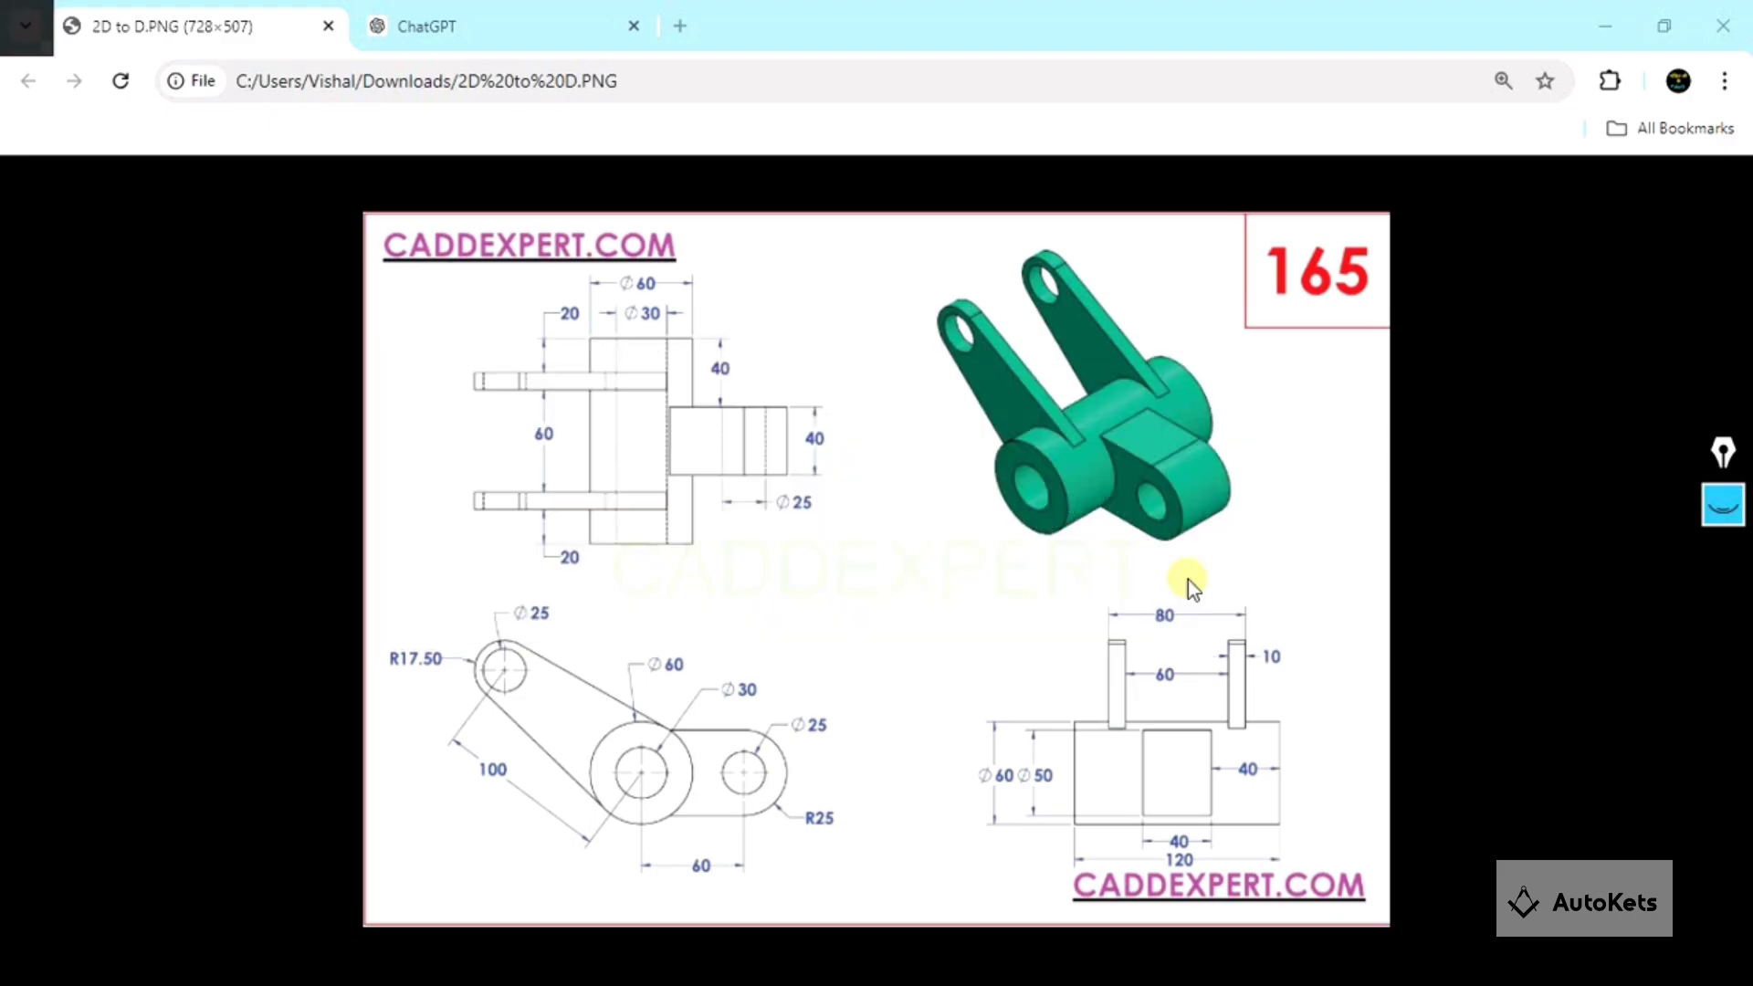
key(alt+Tab)
key(Tab)
key(Tab)
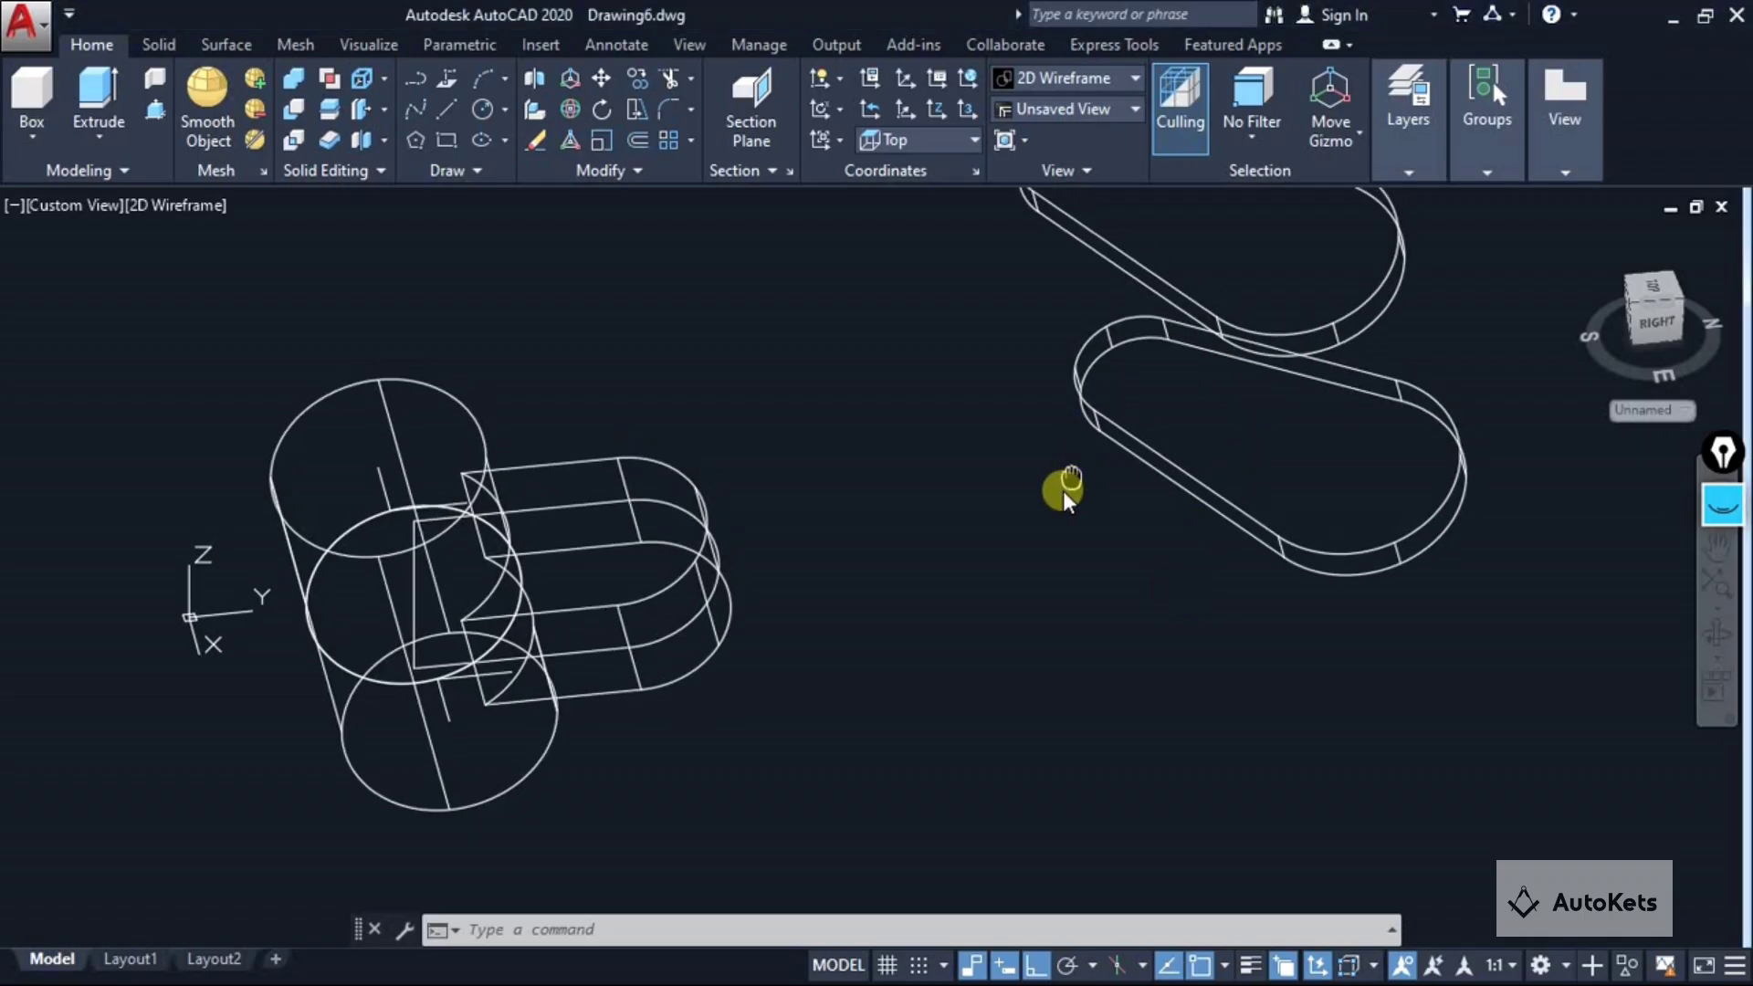
middle_drag(1062, 490, 1019, 547)
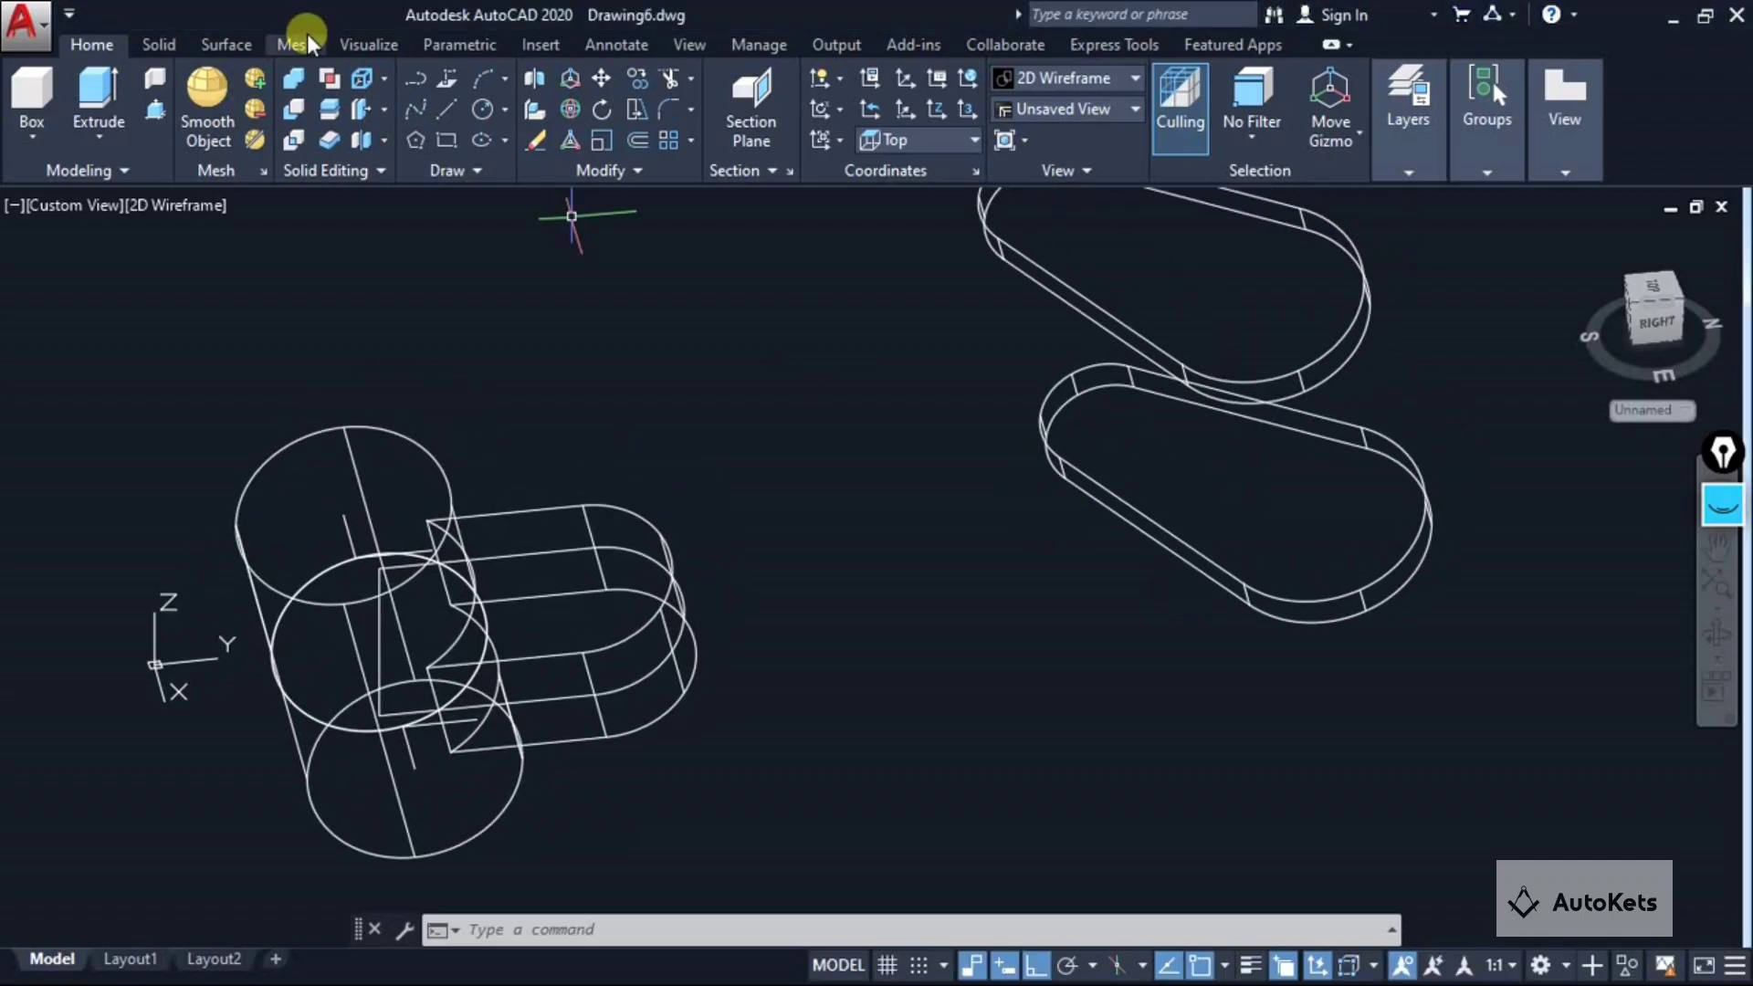
click(607, 75)
click(1103, 386)
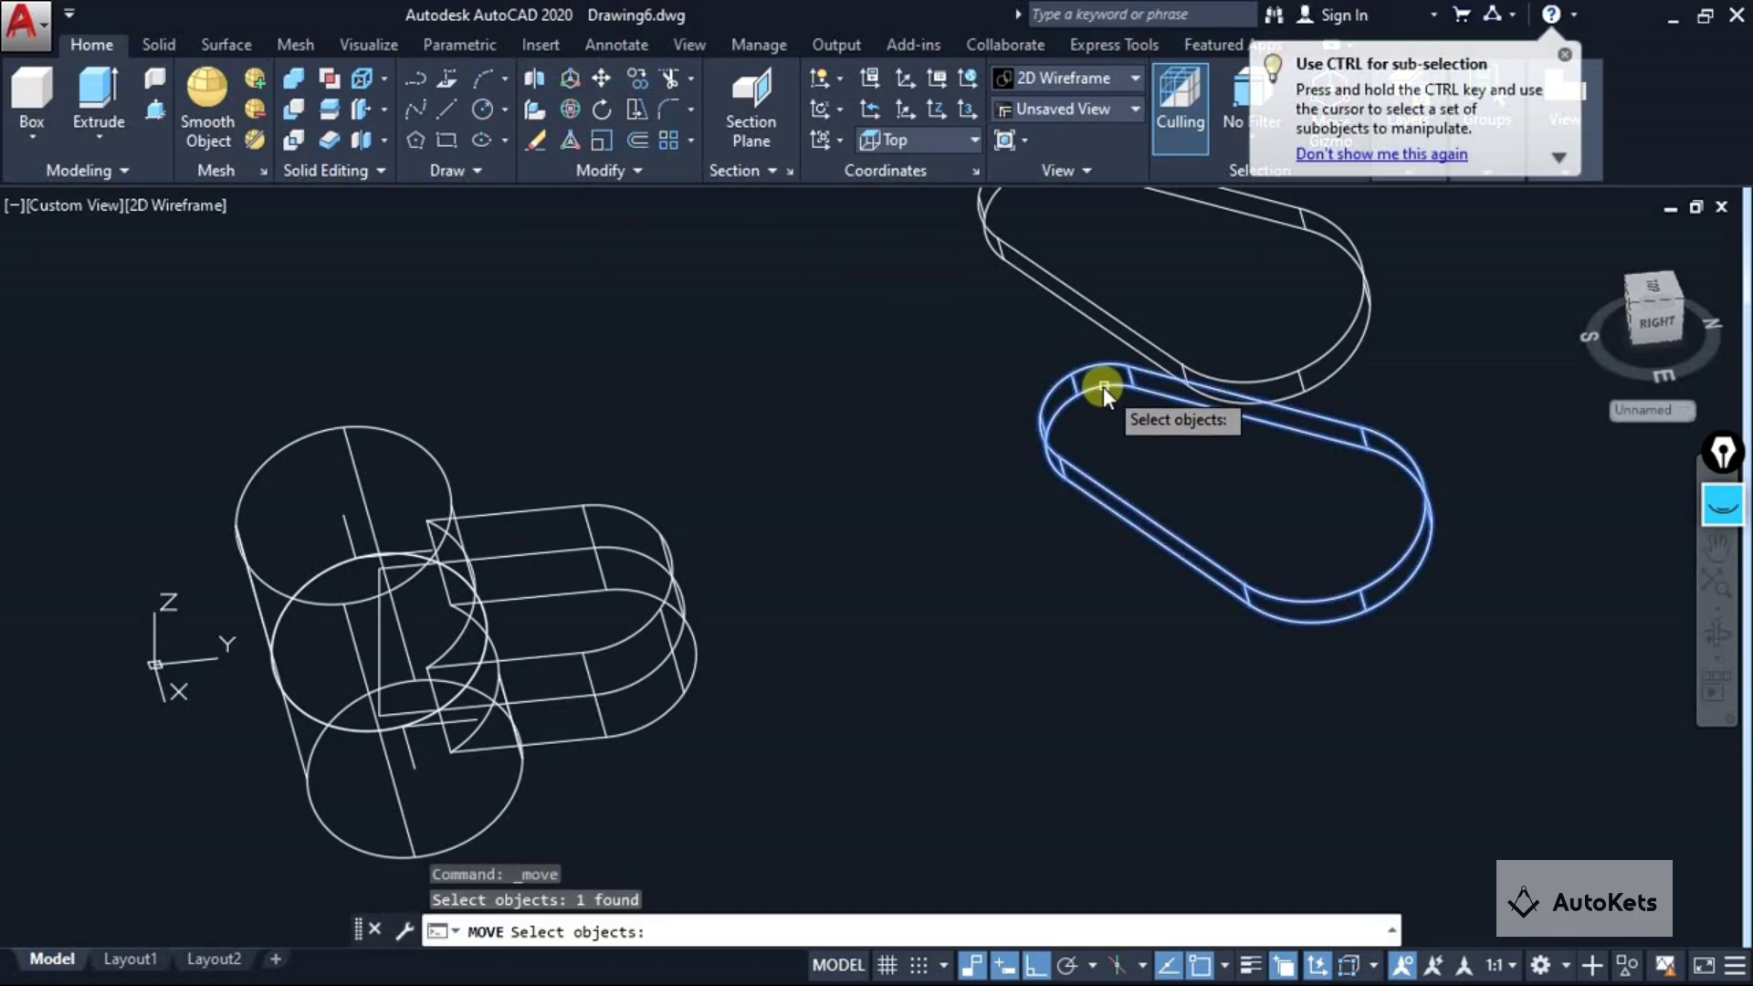
key(Return)
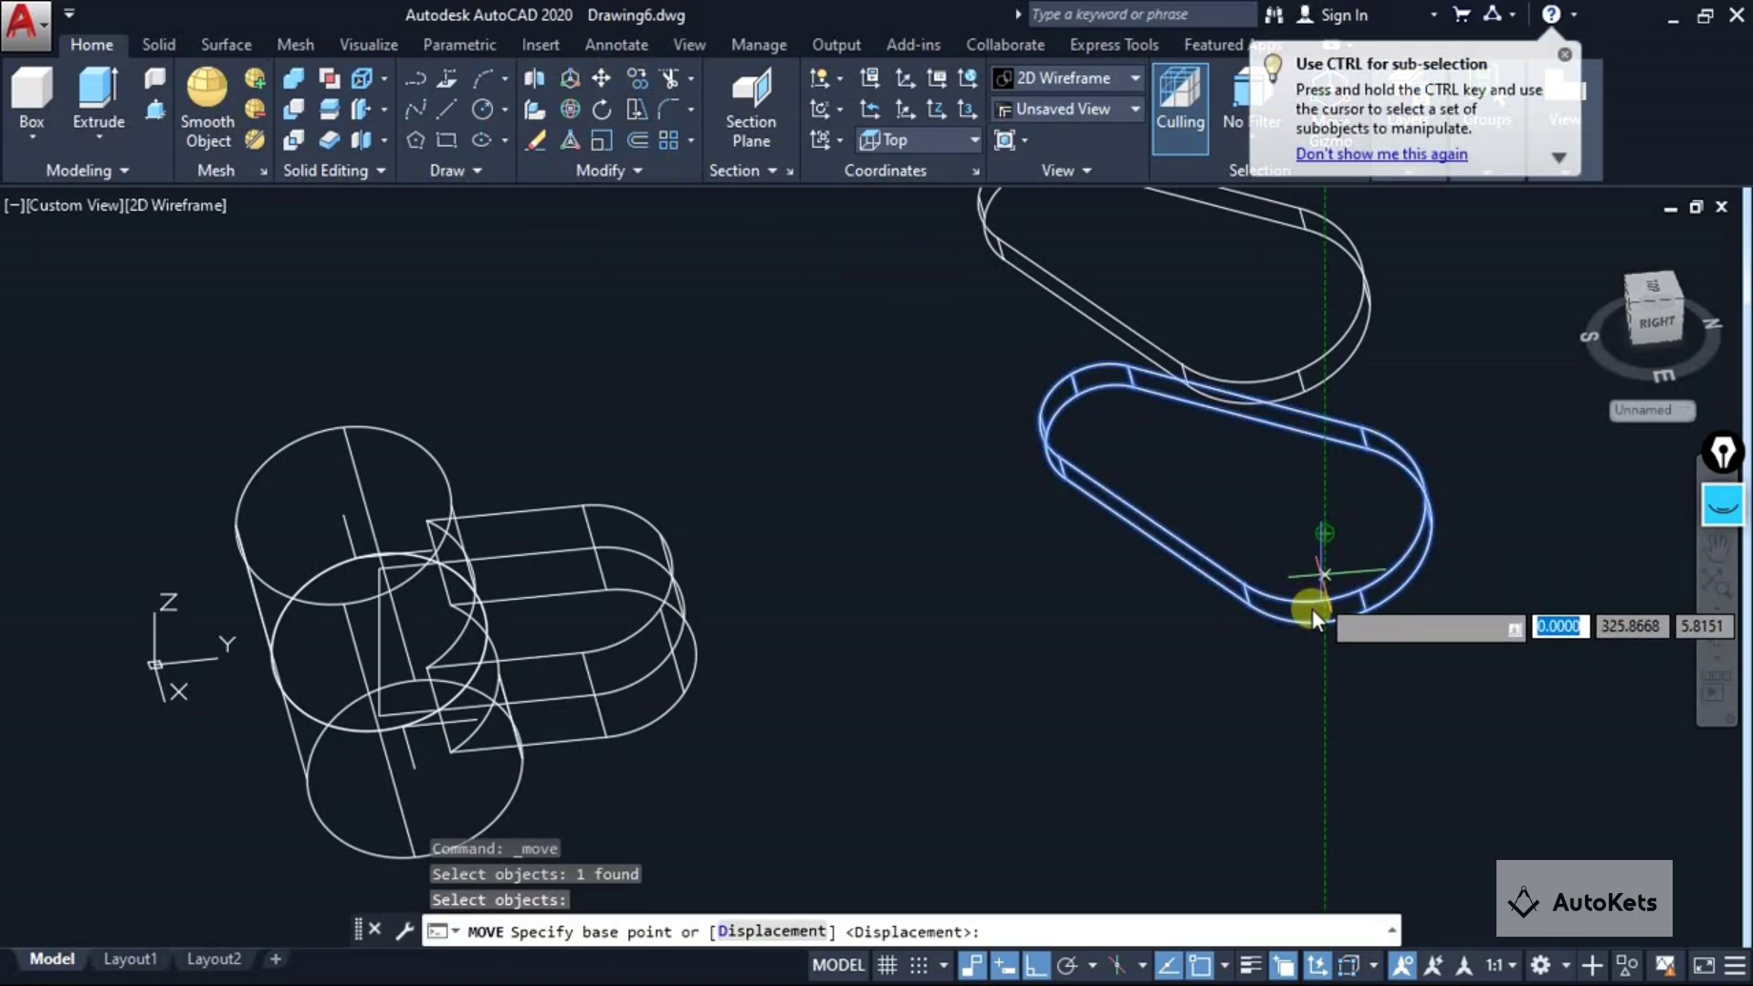
shift+middle_drag(1273, 663, 1325, 770)
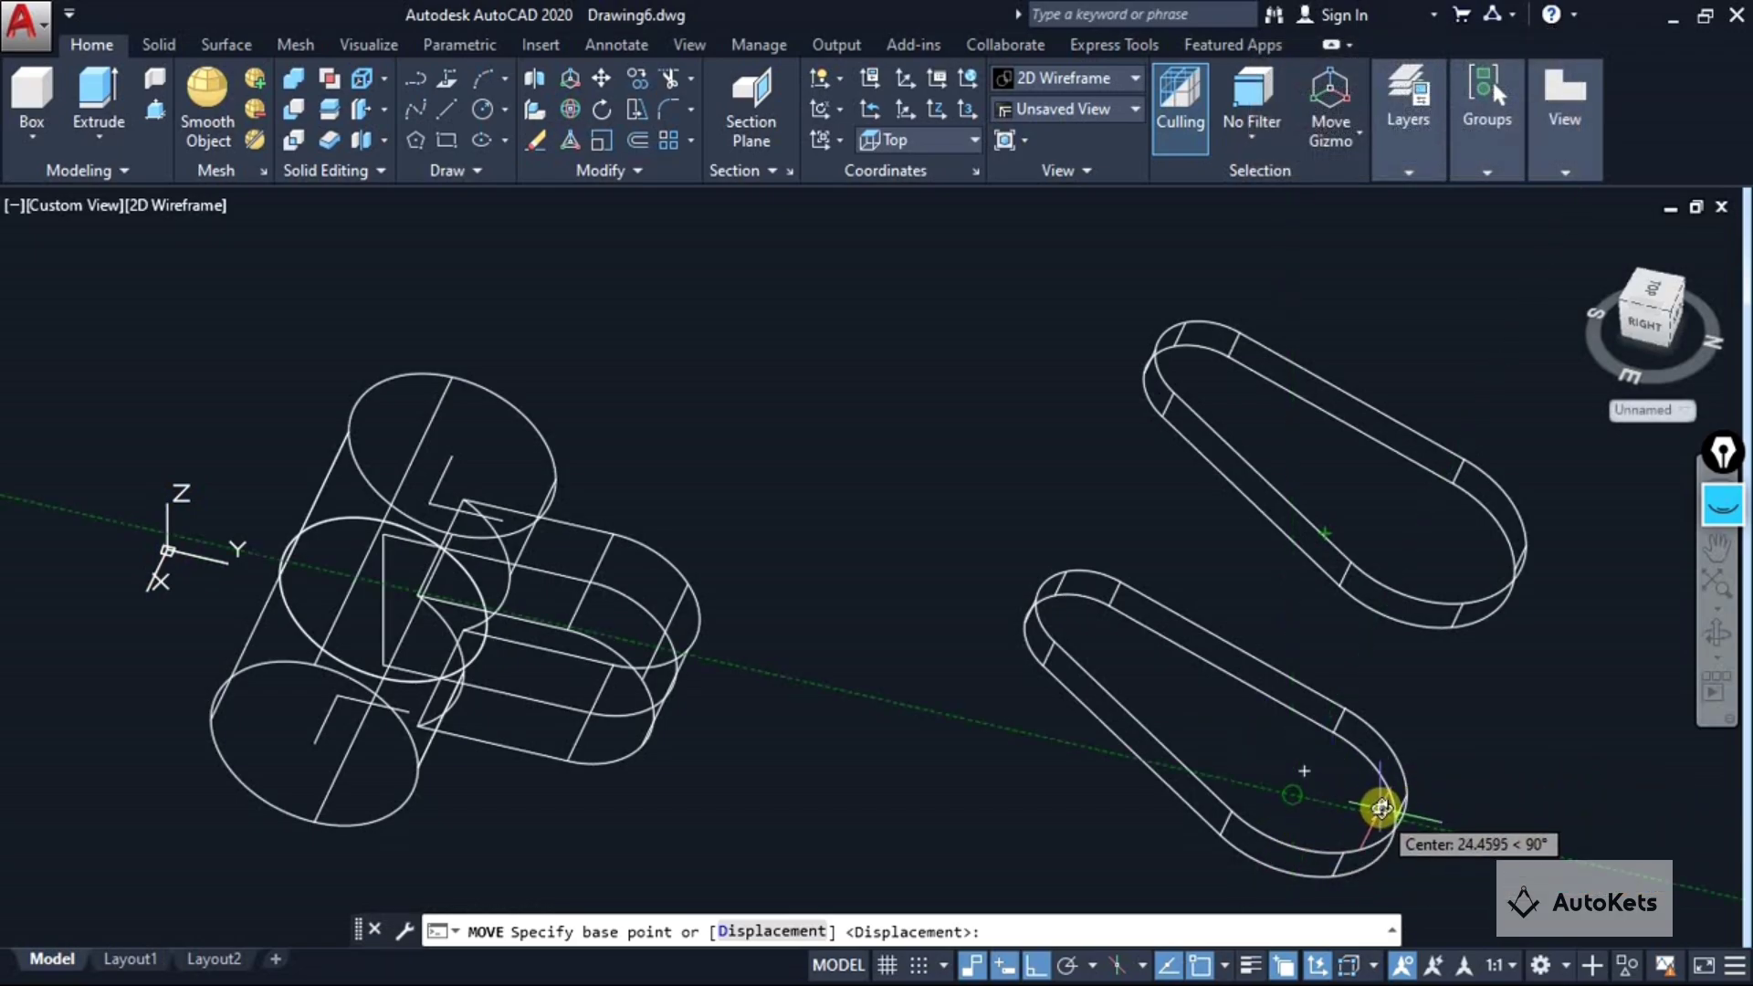
mouse_move(1378, 814)
middle_down()
mouse_move(1315, 782)
mouse_move(1167, 614)
middle_up()
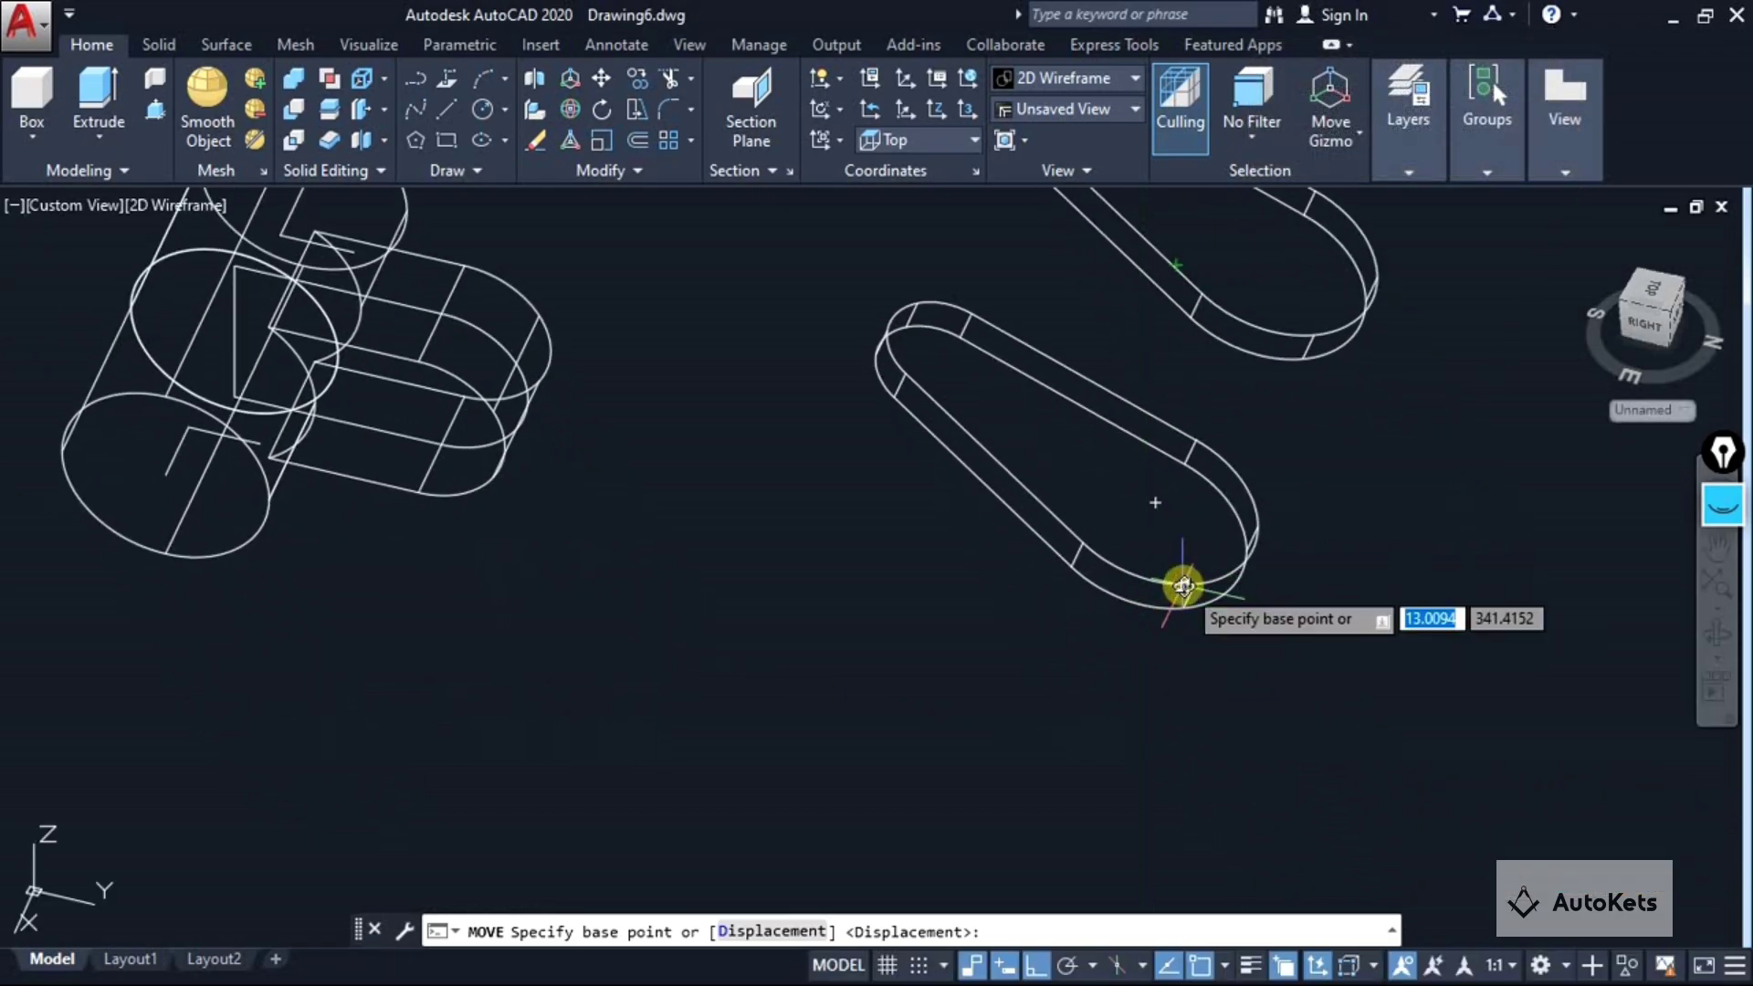
key(Escape)
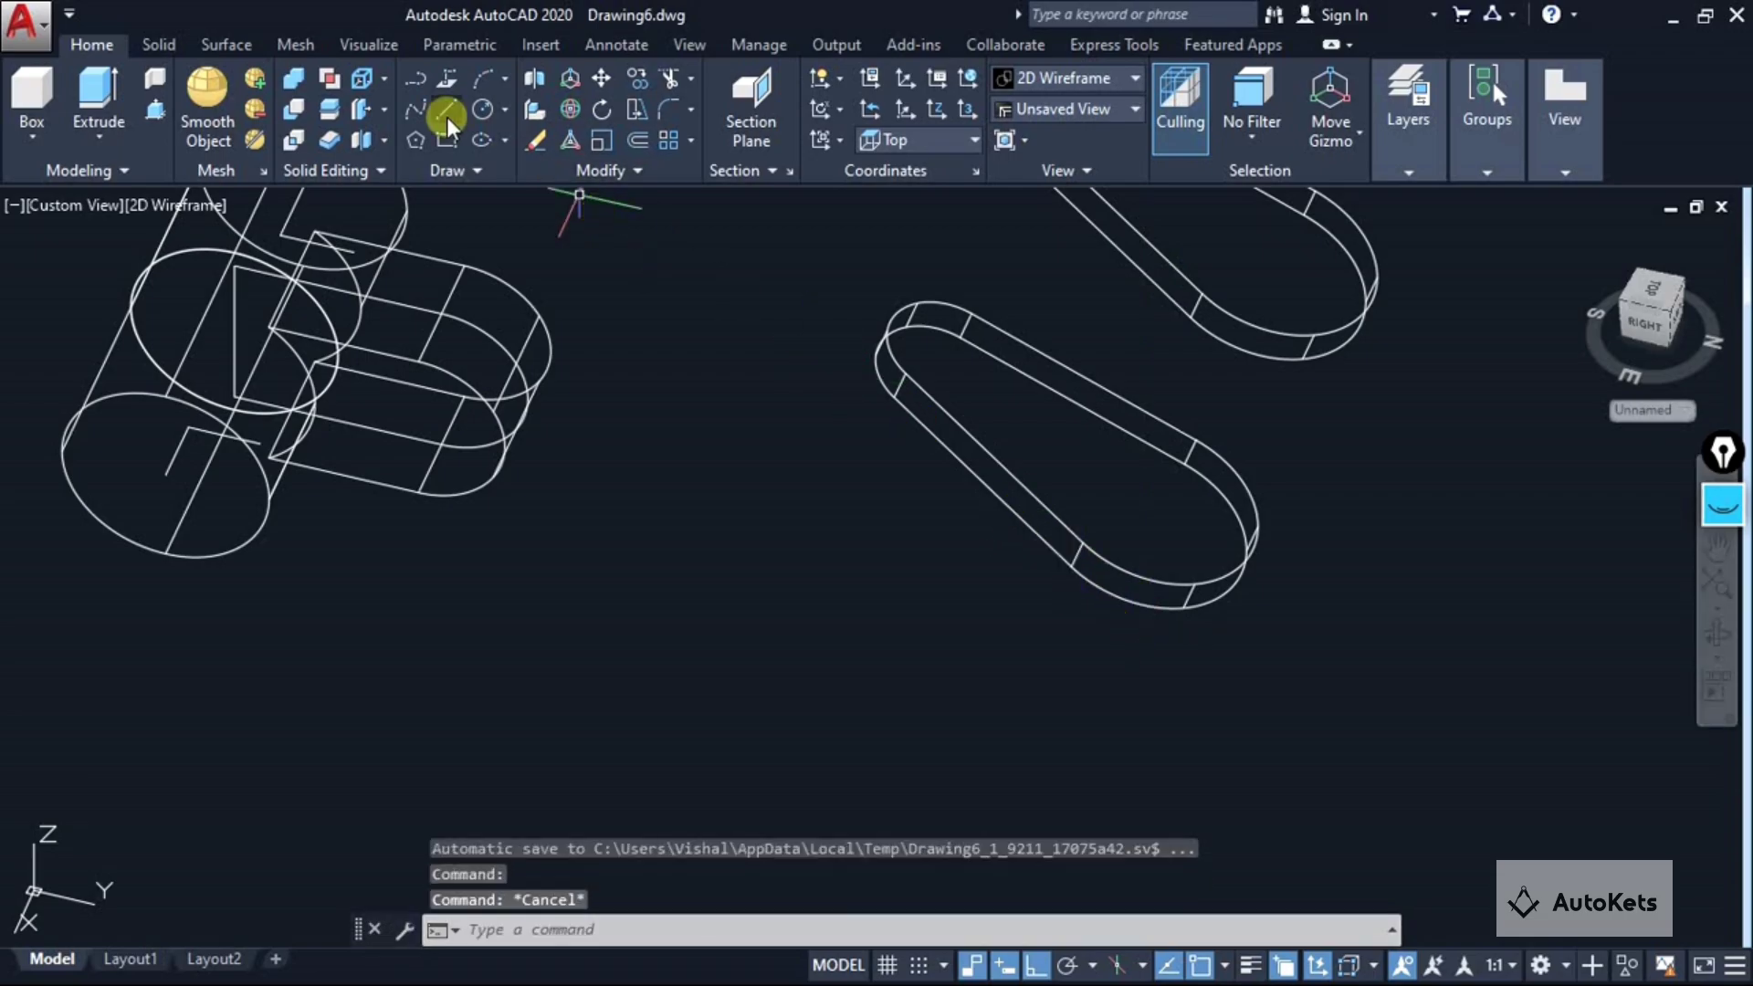
Move the nearer tapered arm from the centre of its large end to the inner end of the near 20-unit line, with Ortho off.
key(space)
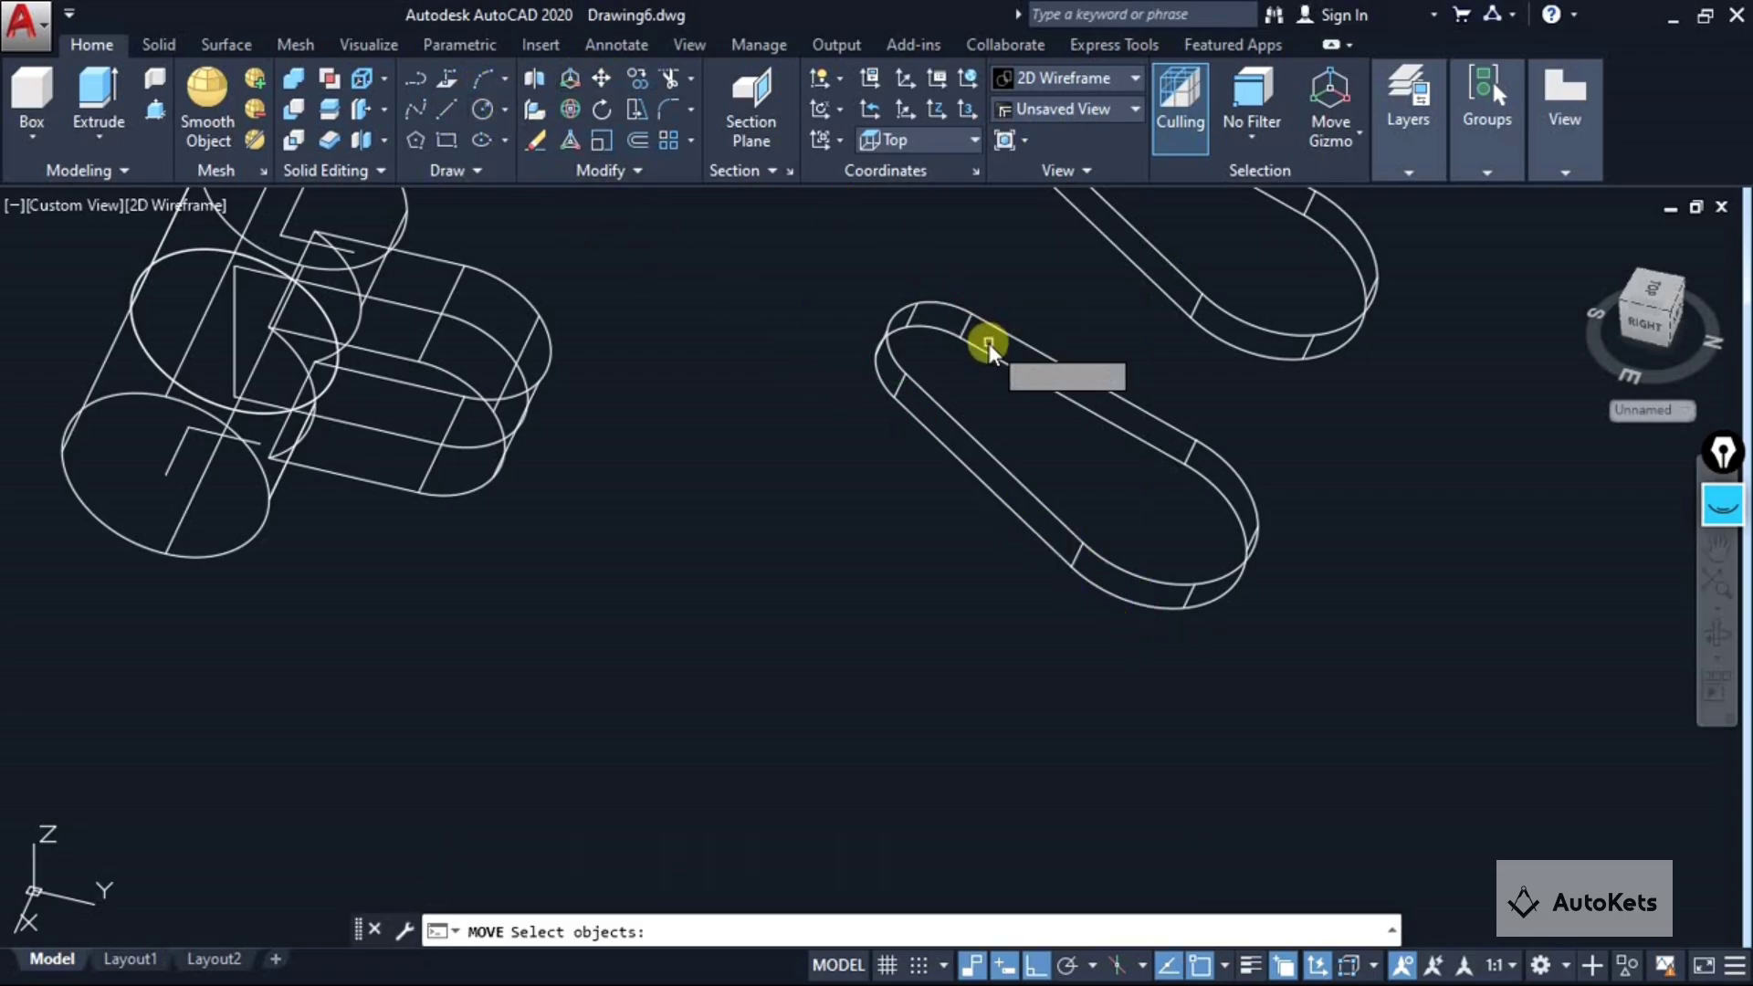
click(989, 348)
key(Return)
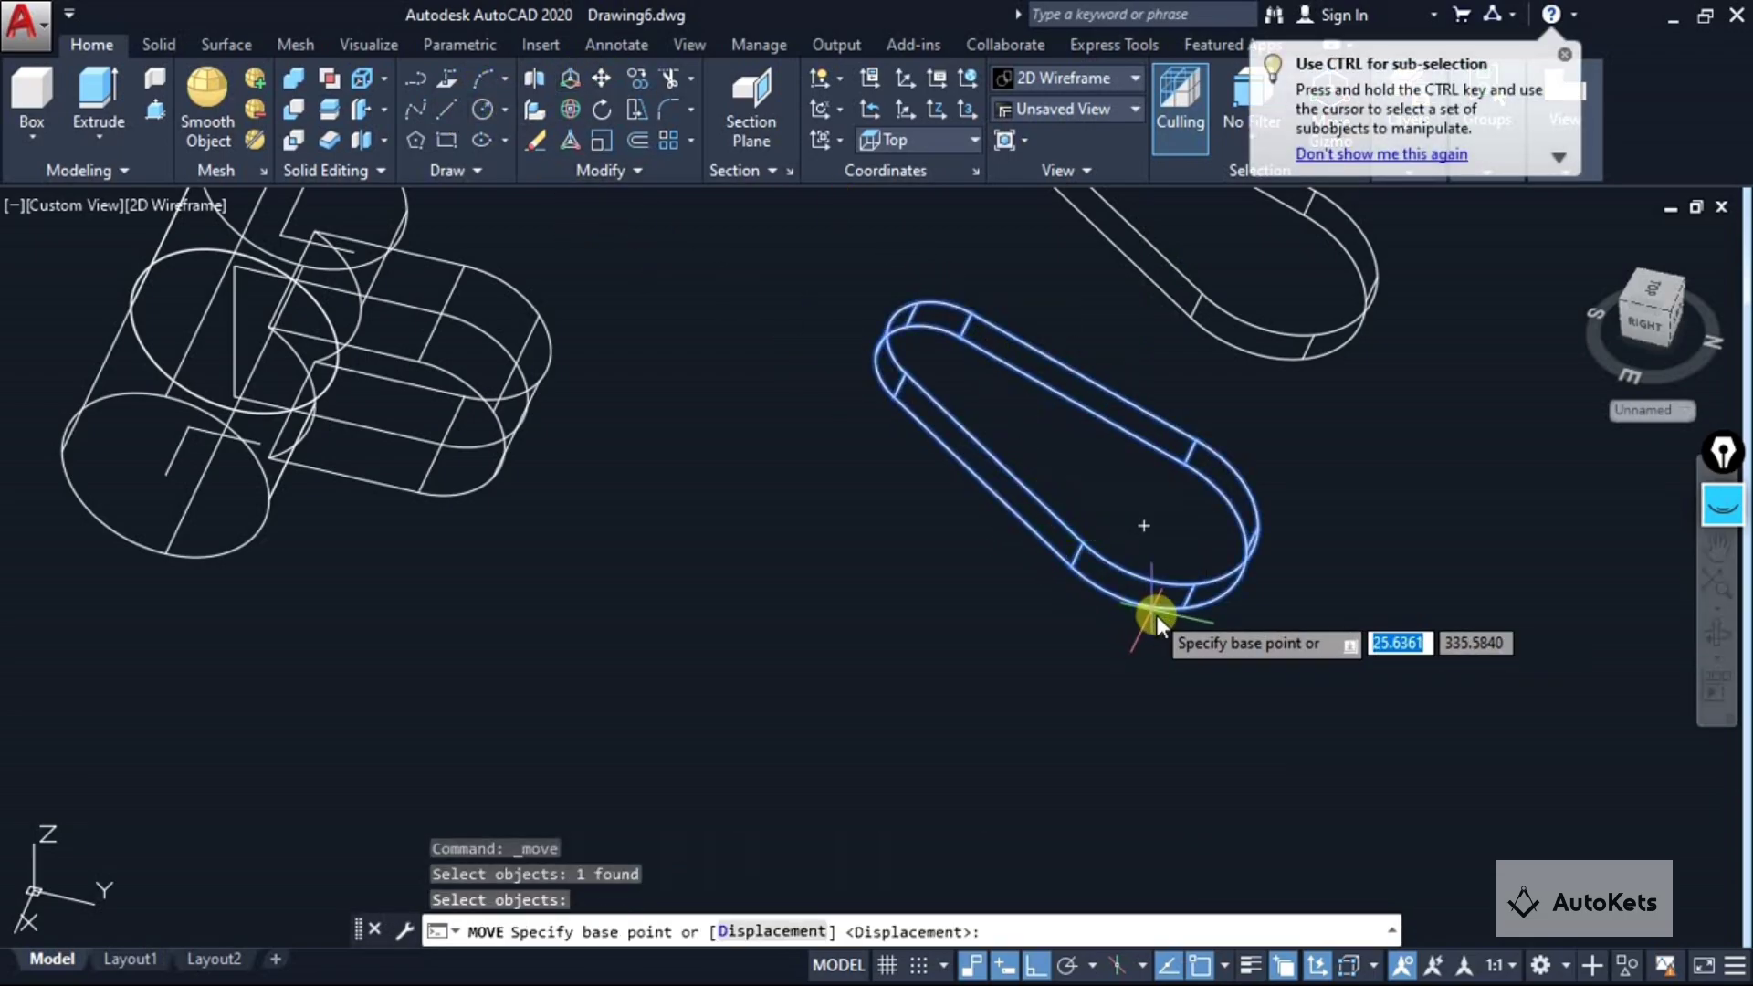
click(1144, 528)
shift+middle_drag(765, 579, 684, 607)
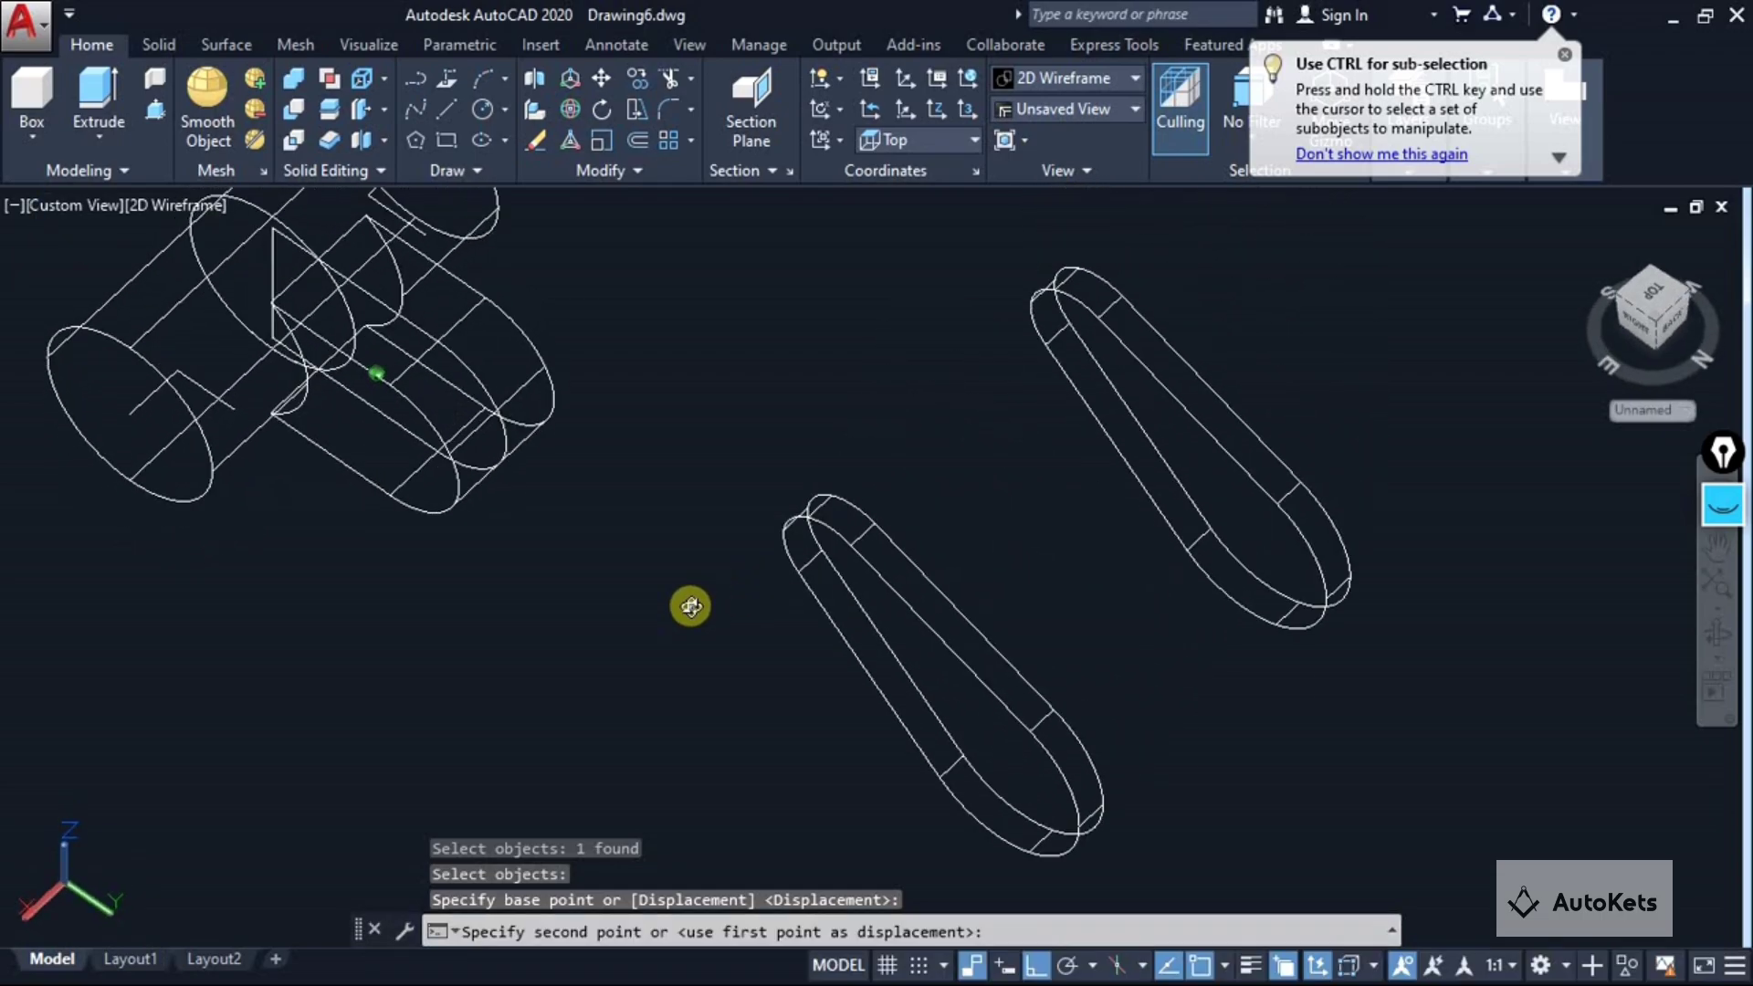
key(F8)
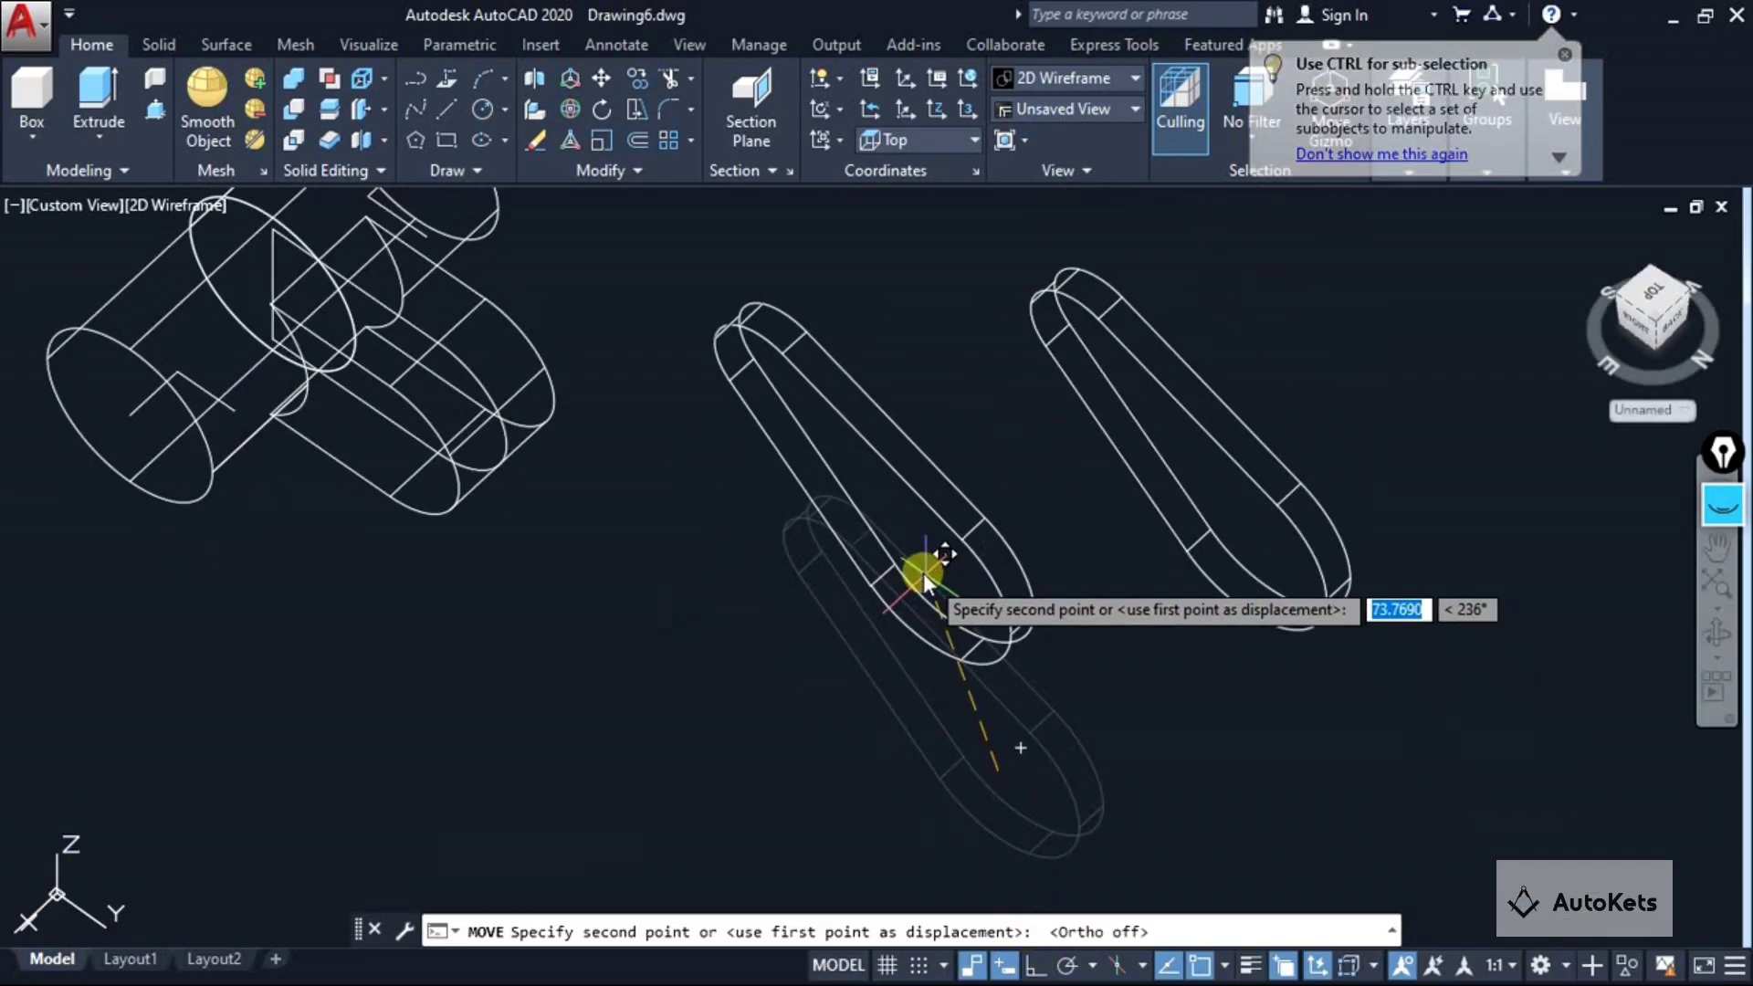
scroll(719, 648, up, 1)
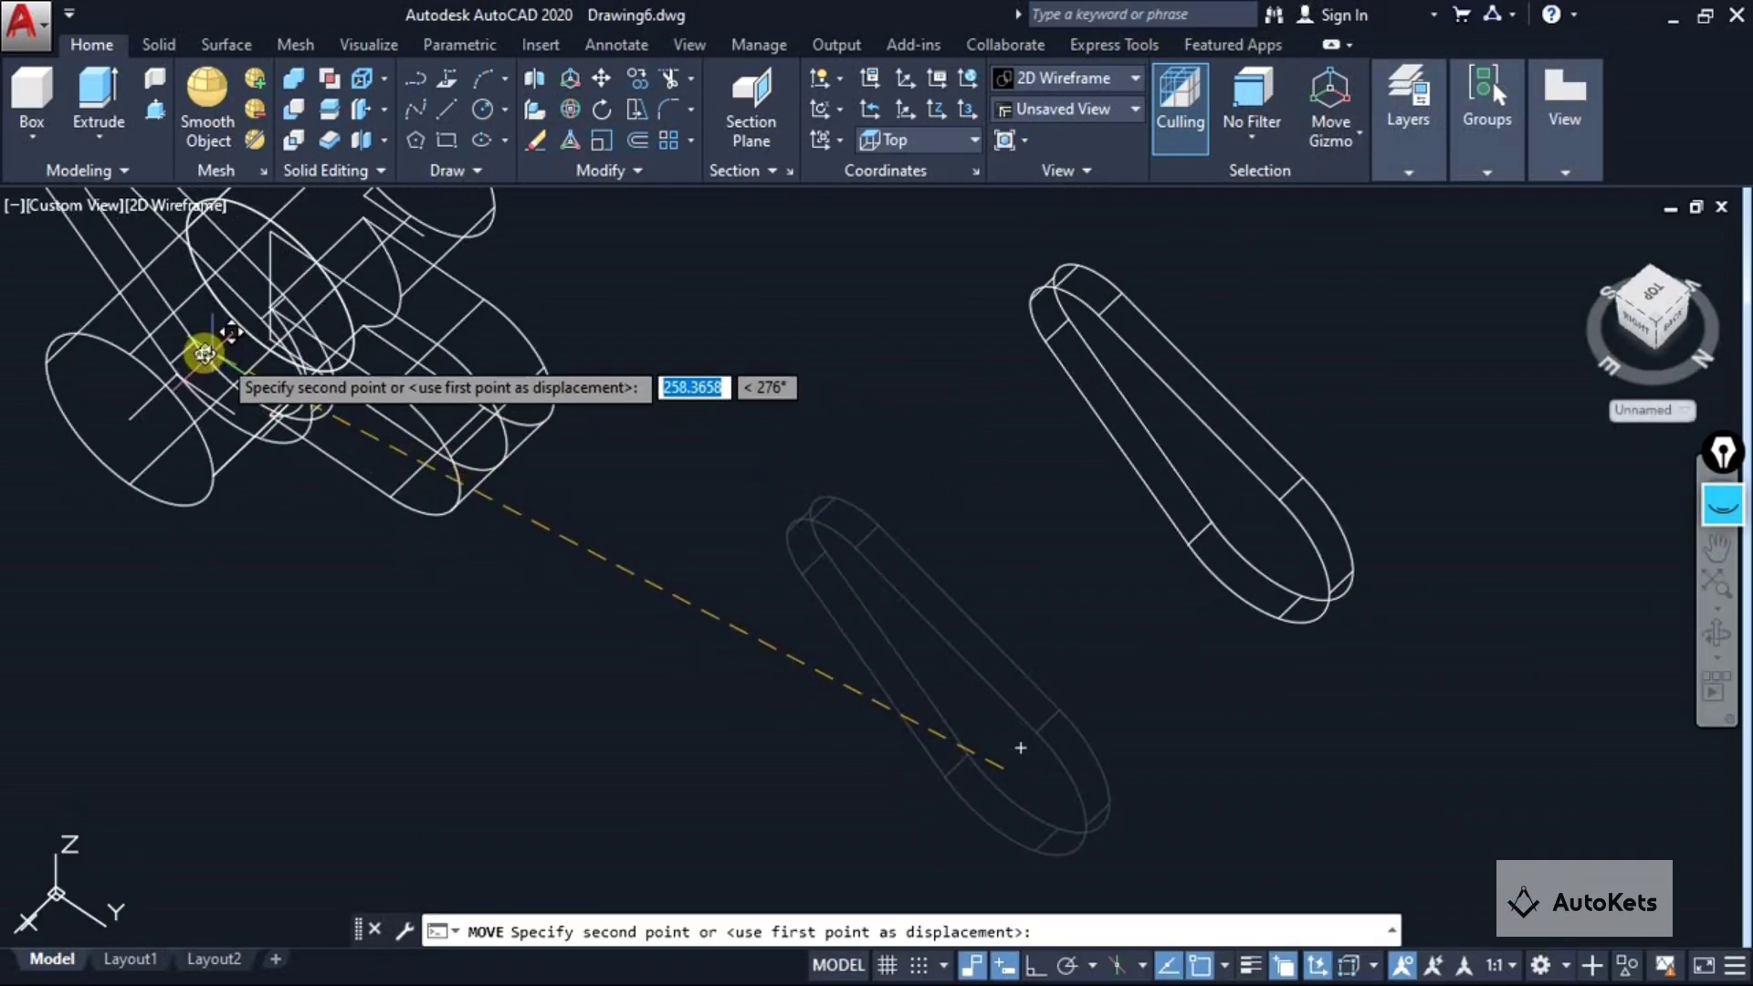
click(198, 383)
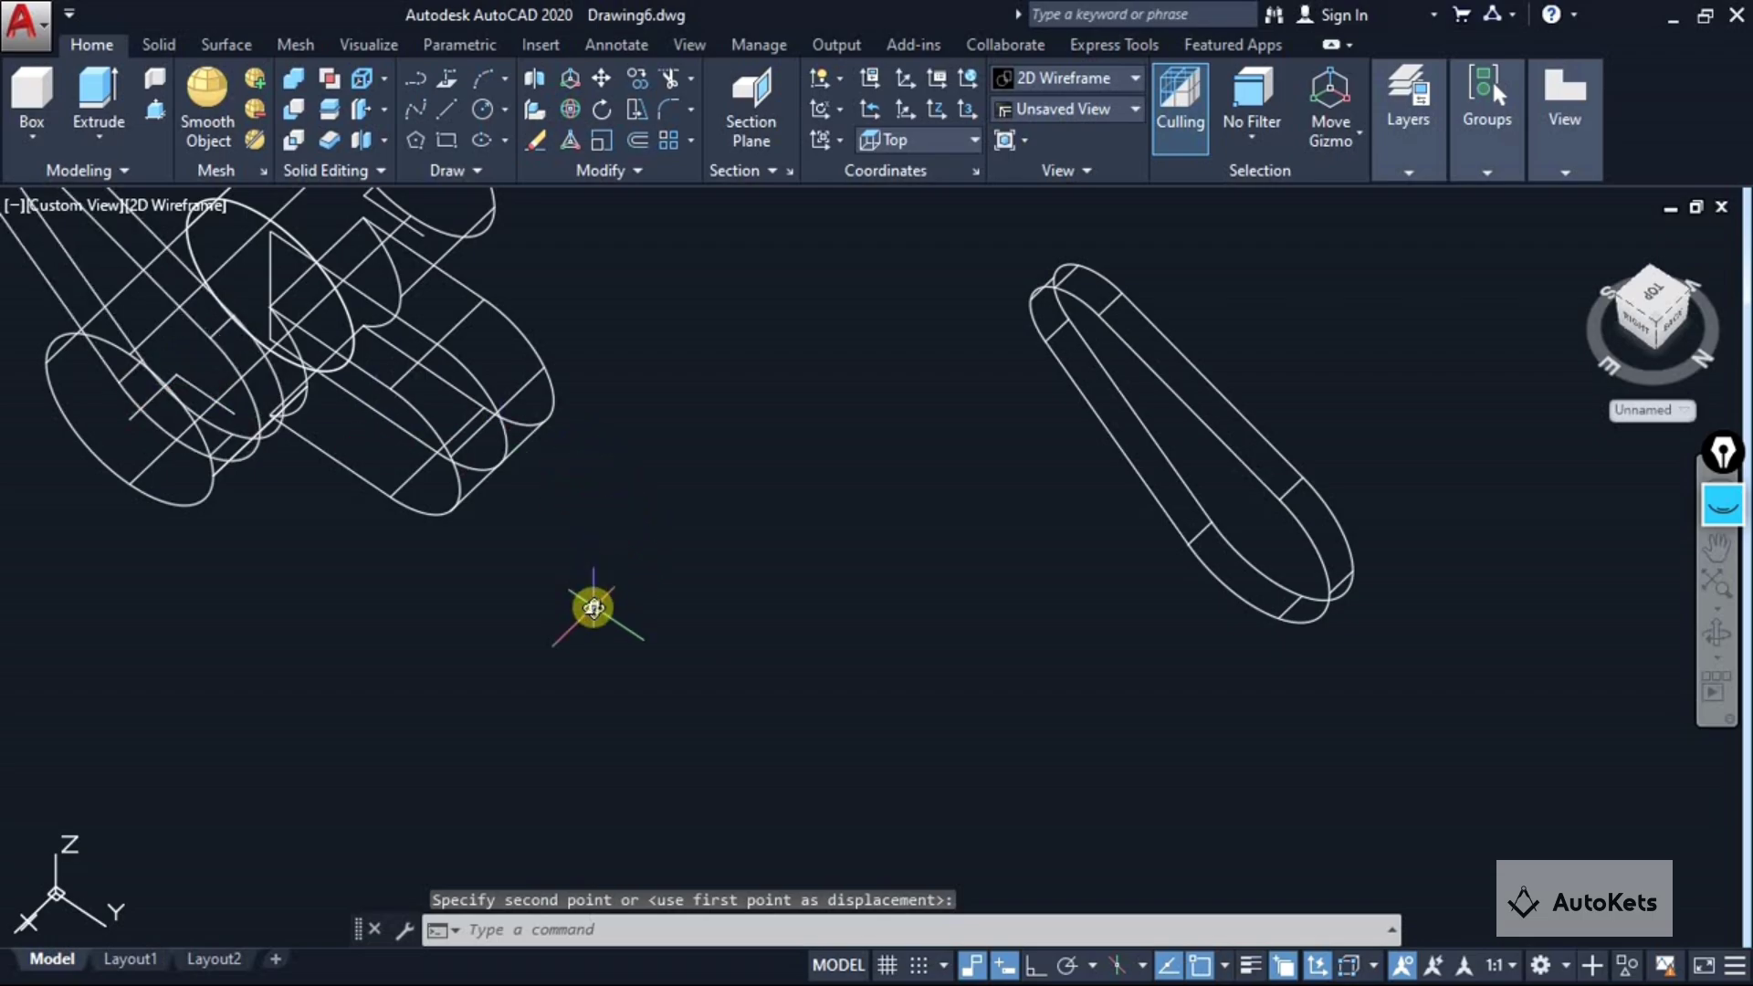
Move the remaining tapered arm from the centre of its large end to the inner end of the 20-unit line at the boss's far end.
shift+middle_drag(587, 606, 877, 755)
shift+middle_drag(846, 618, 1564, 512)
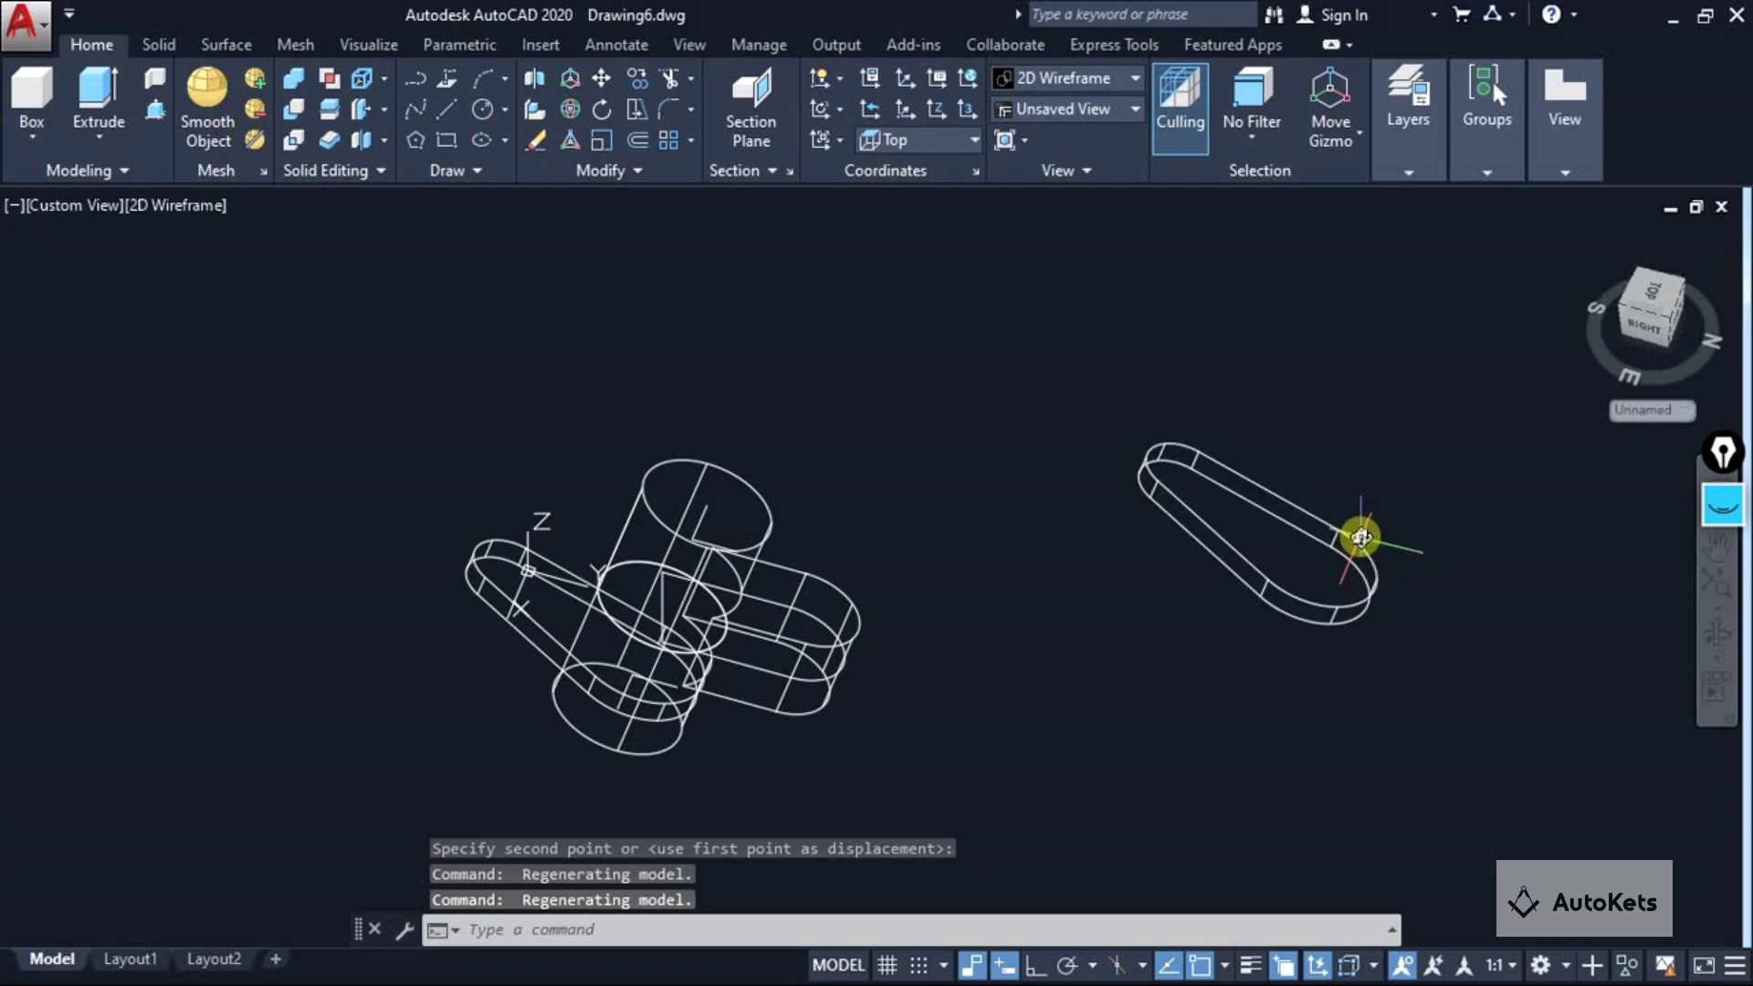
click(602, 78)
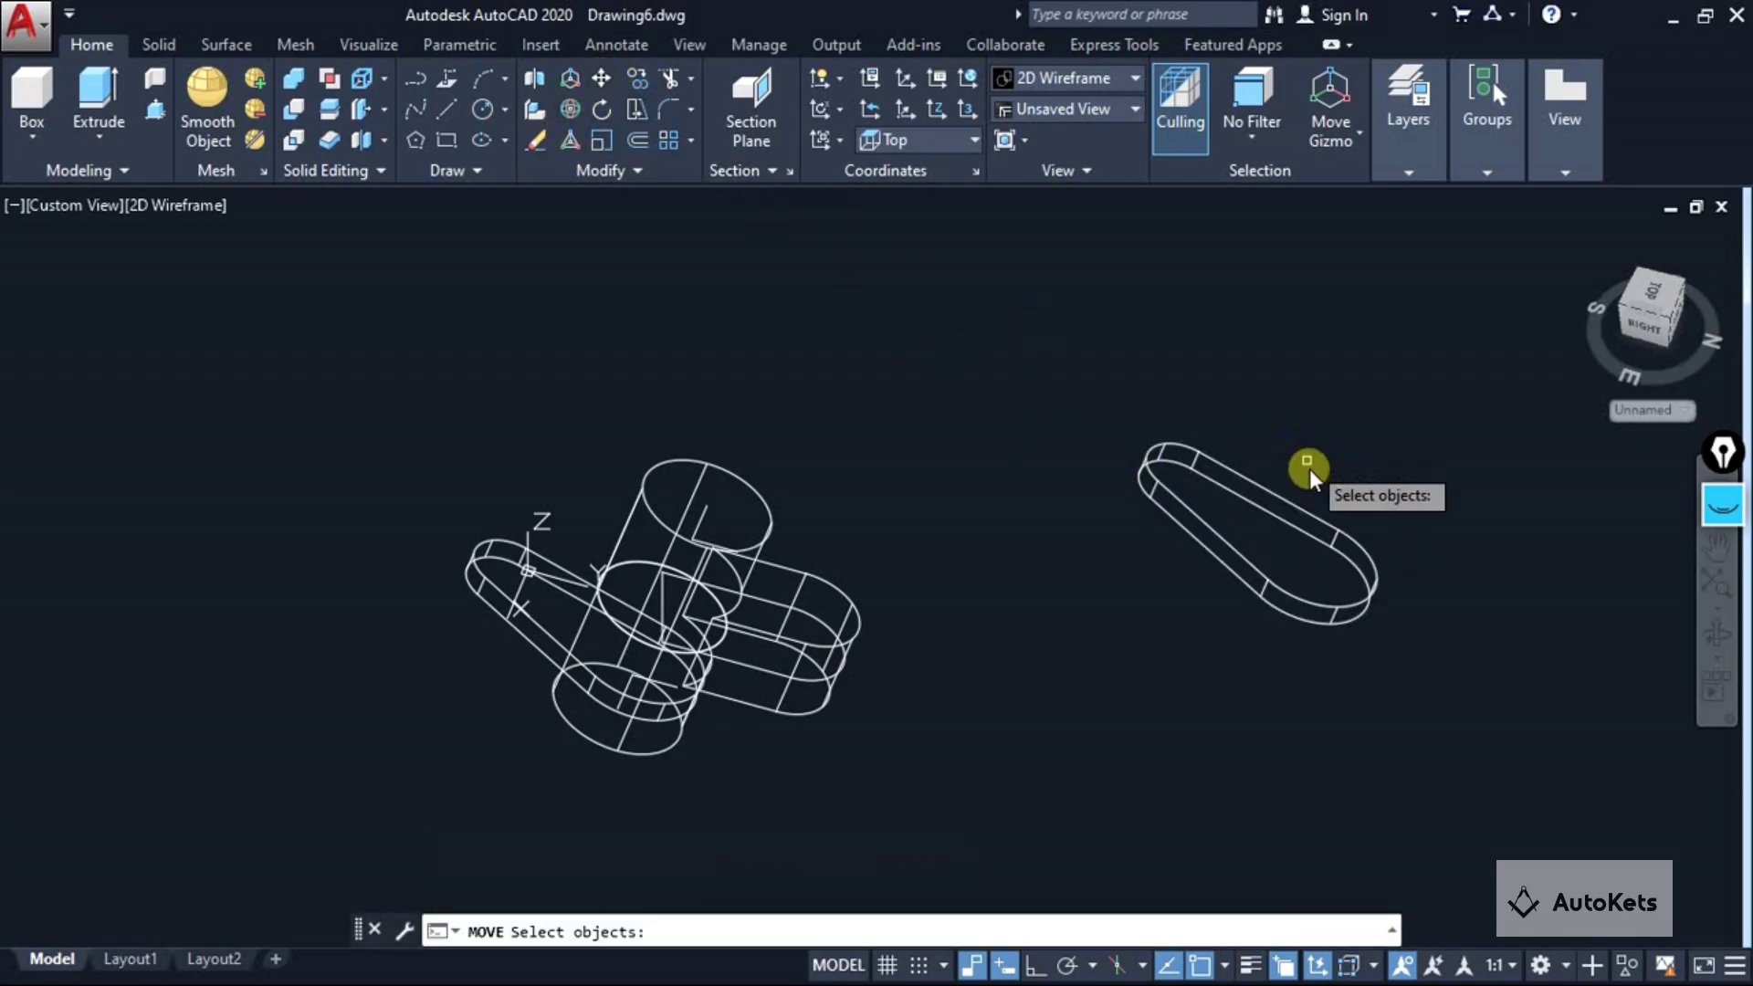
click(1295, 529)
key(Return)
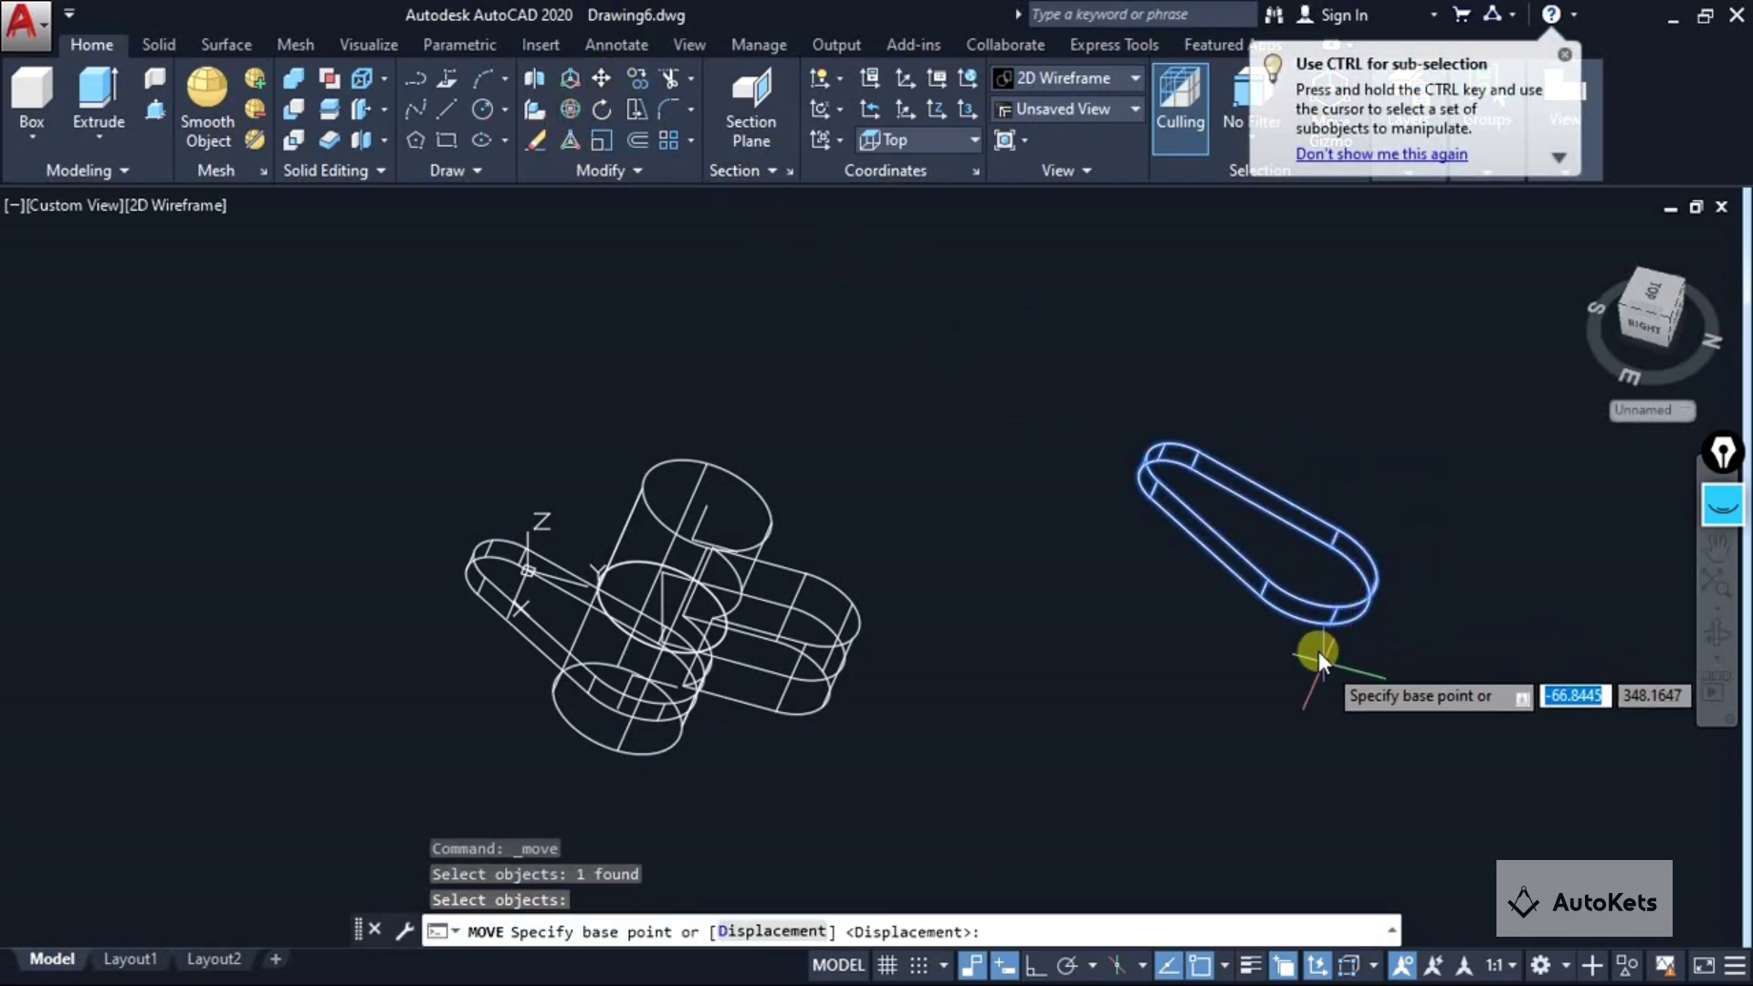
click(1314, 557)
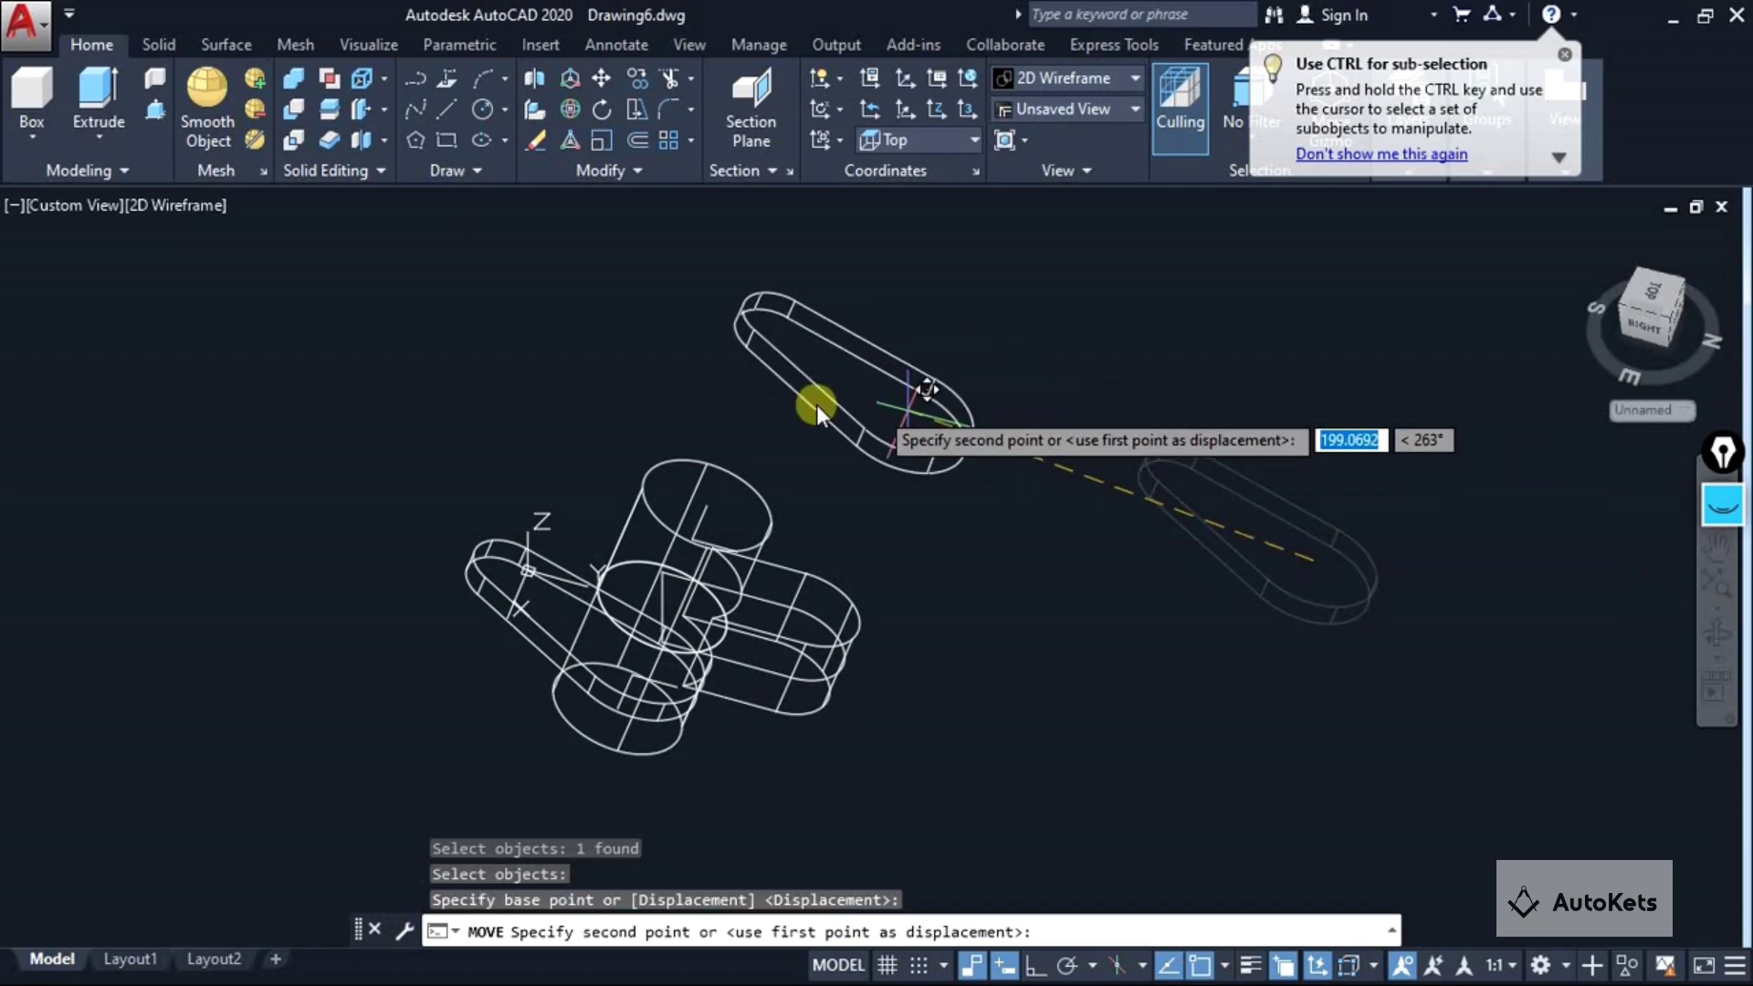
click(692, 540)
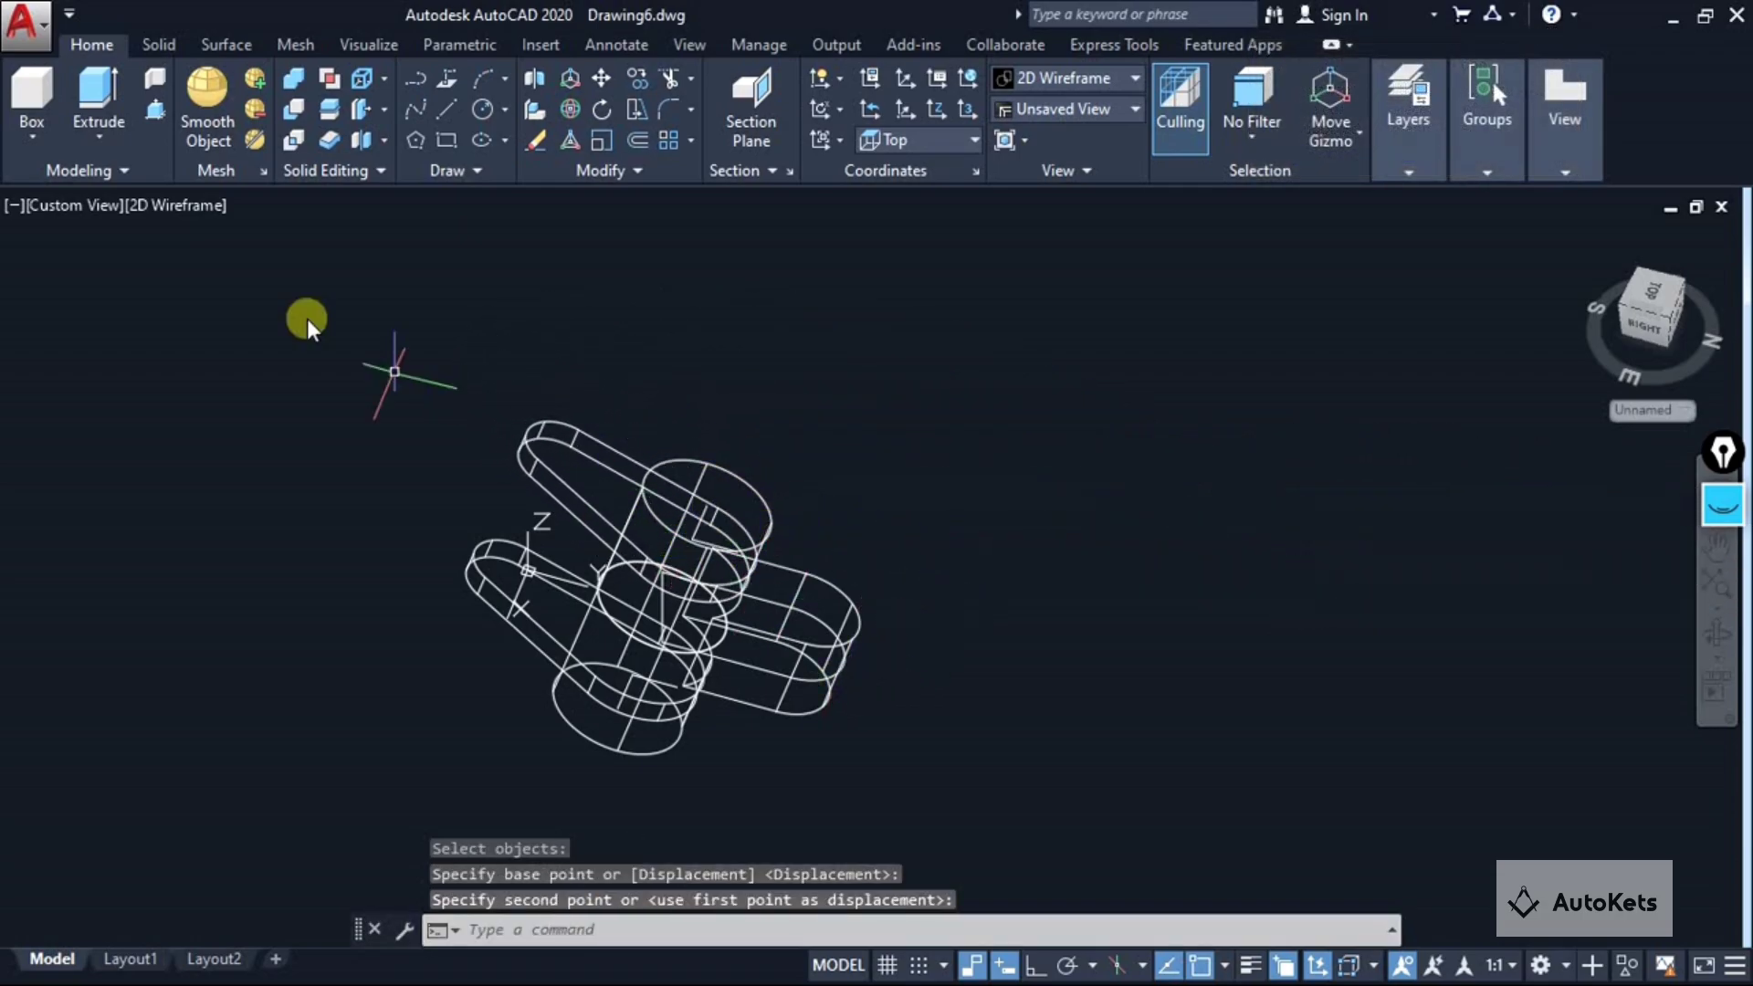
Union the boss, the lug and both tapered arms into one solid.
click(294, 82)
click(385, 290)
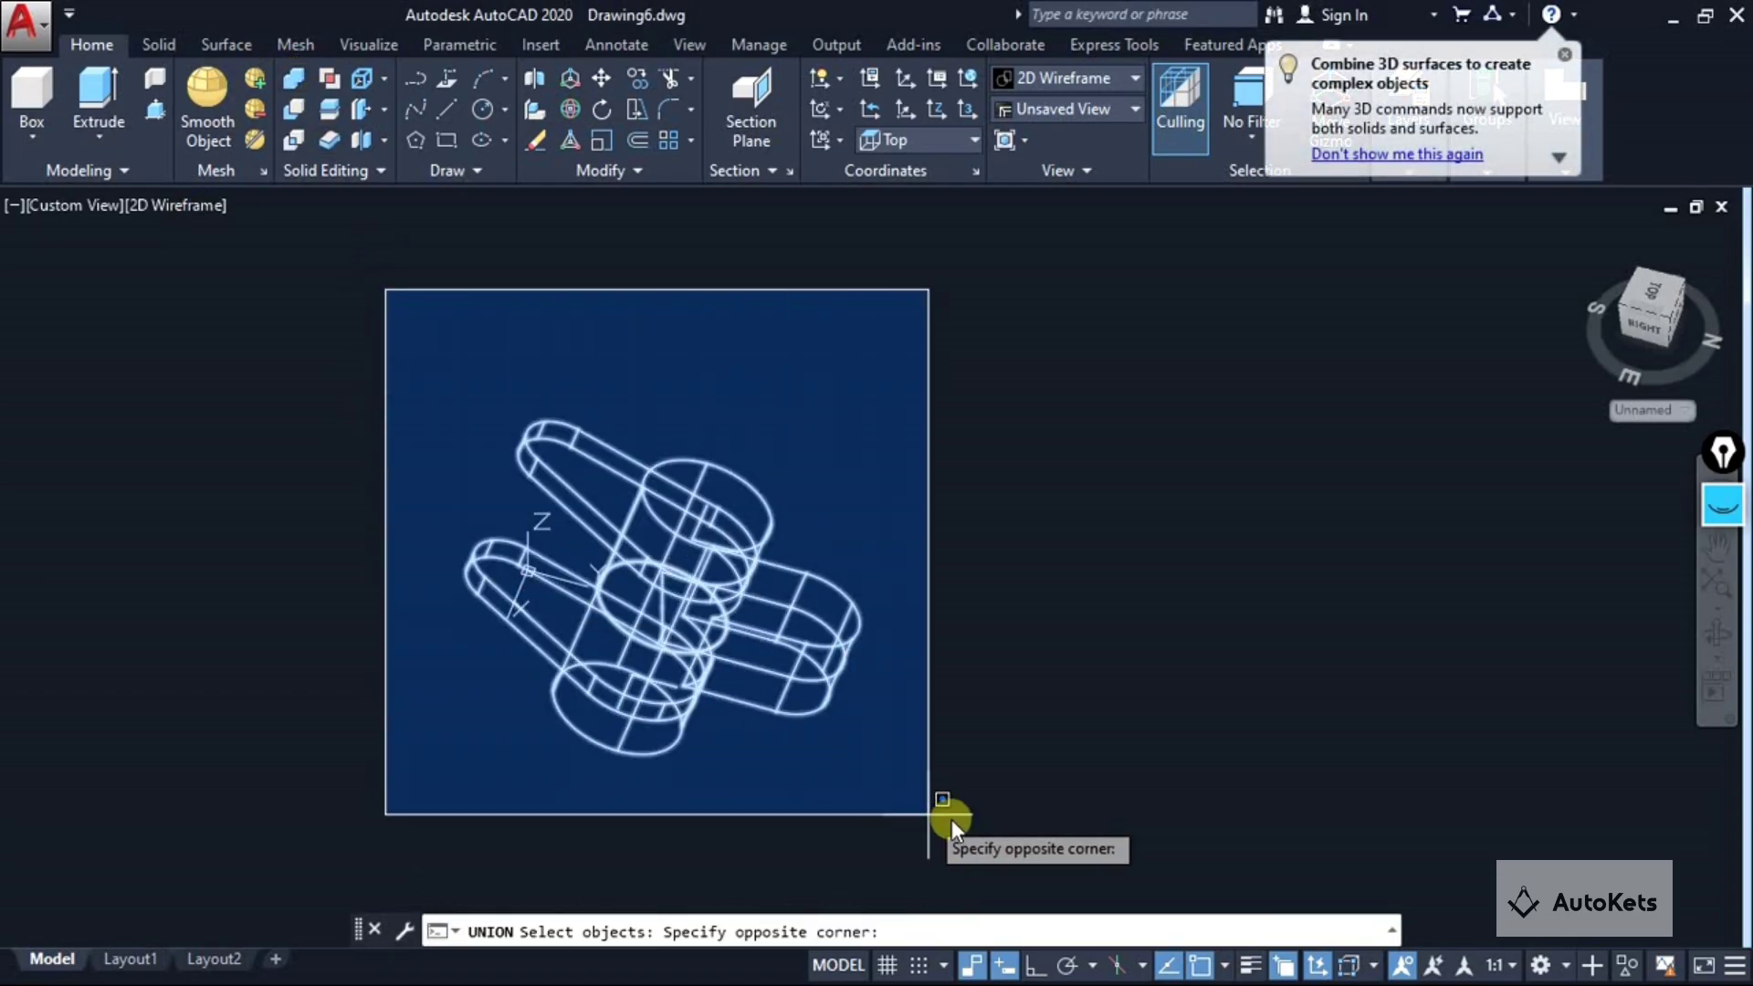
click(1065, 820)
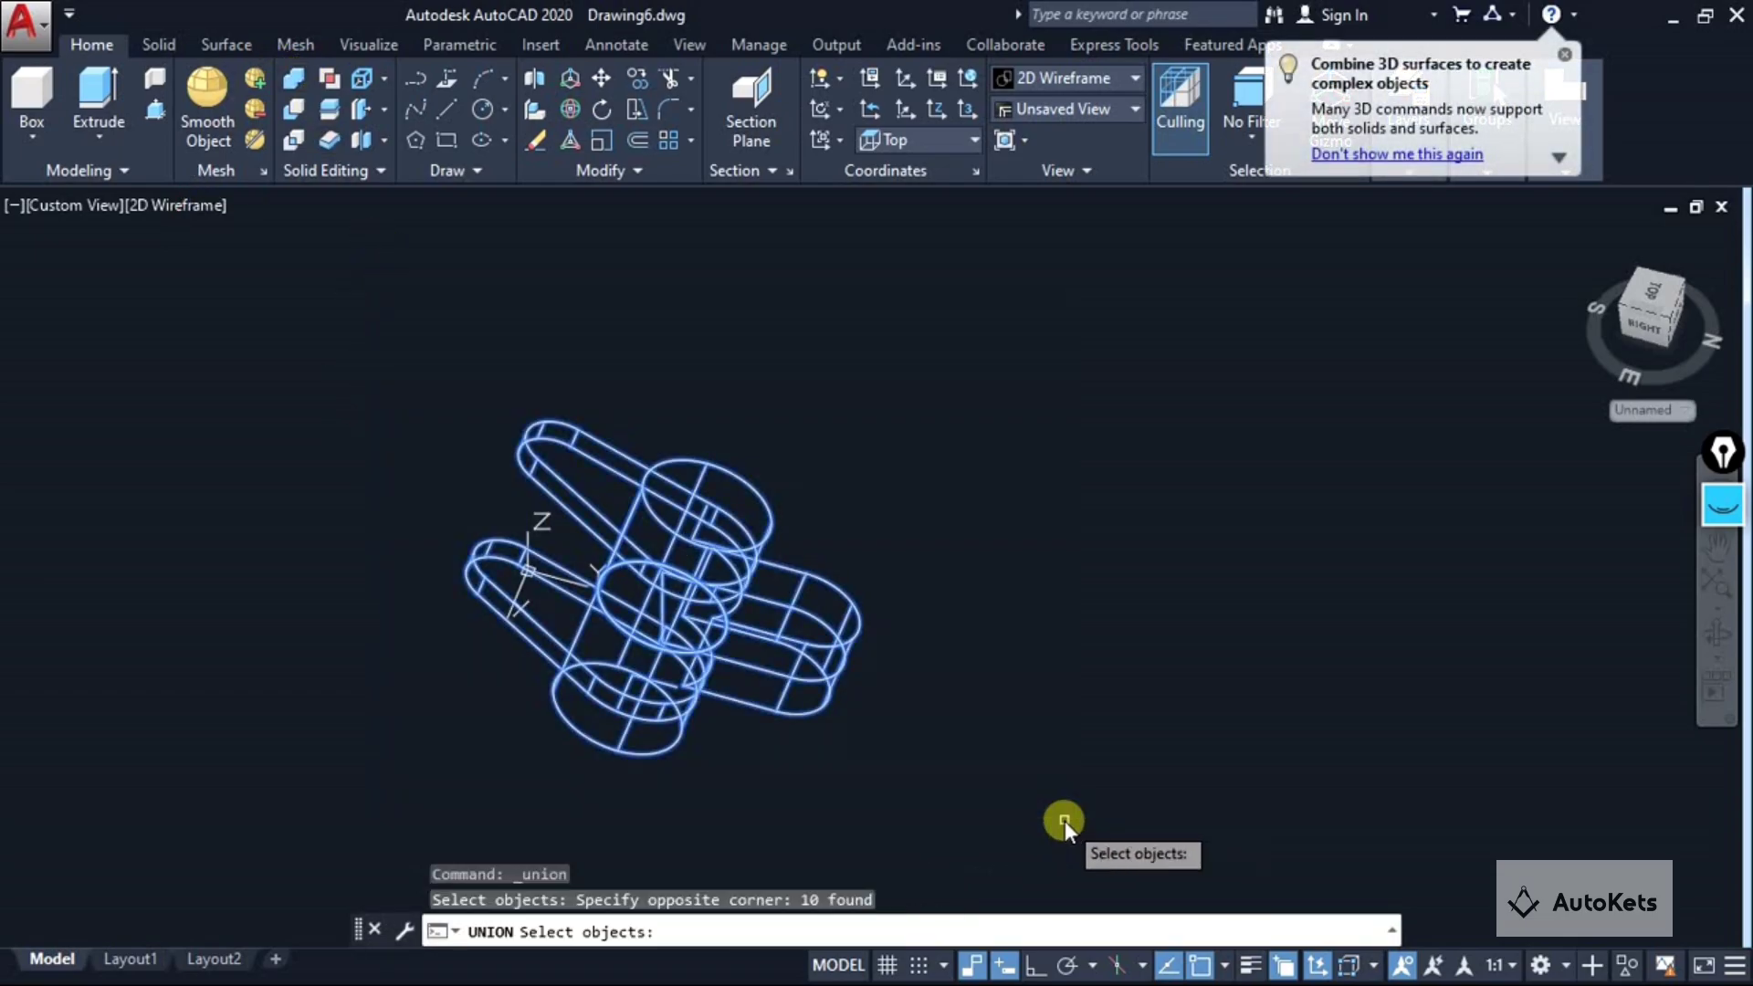
key(Return)
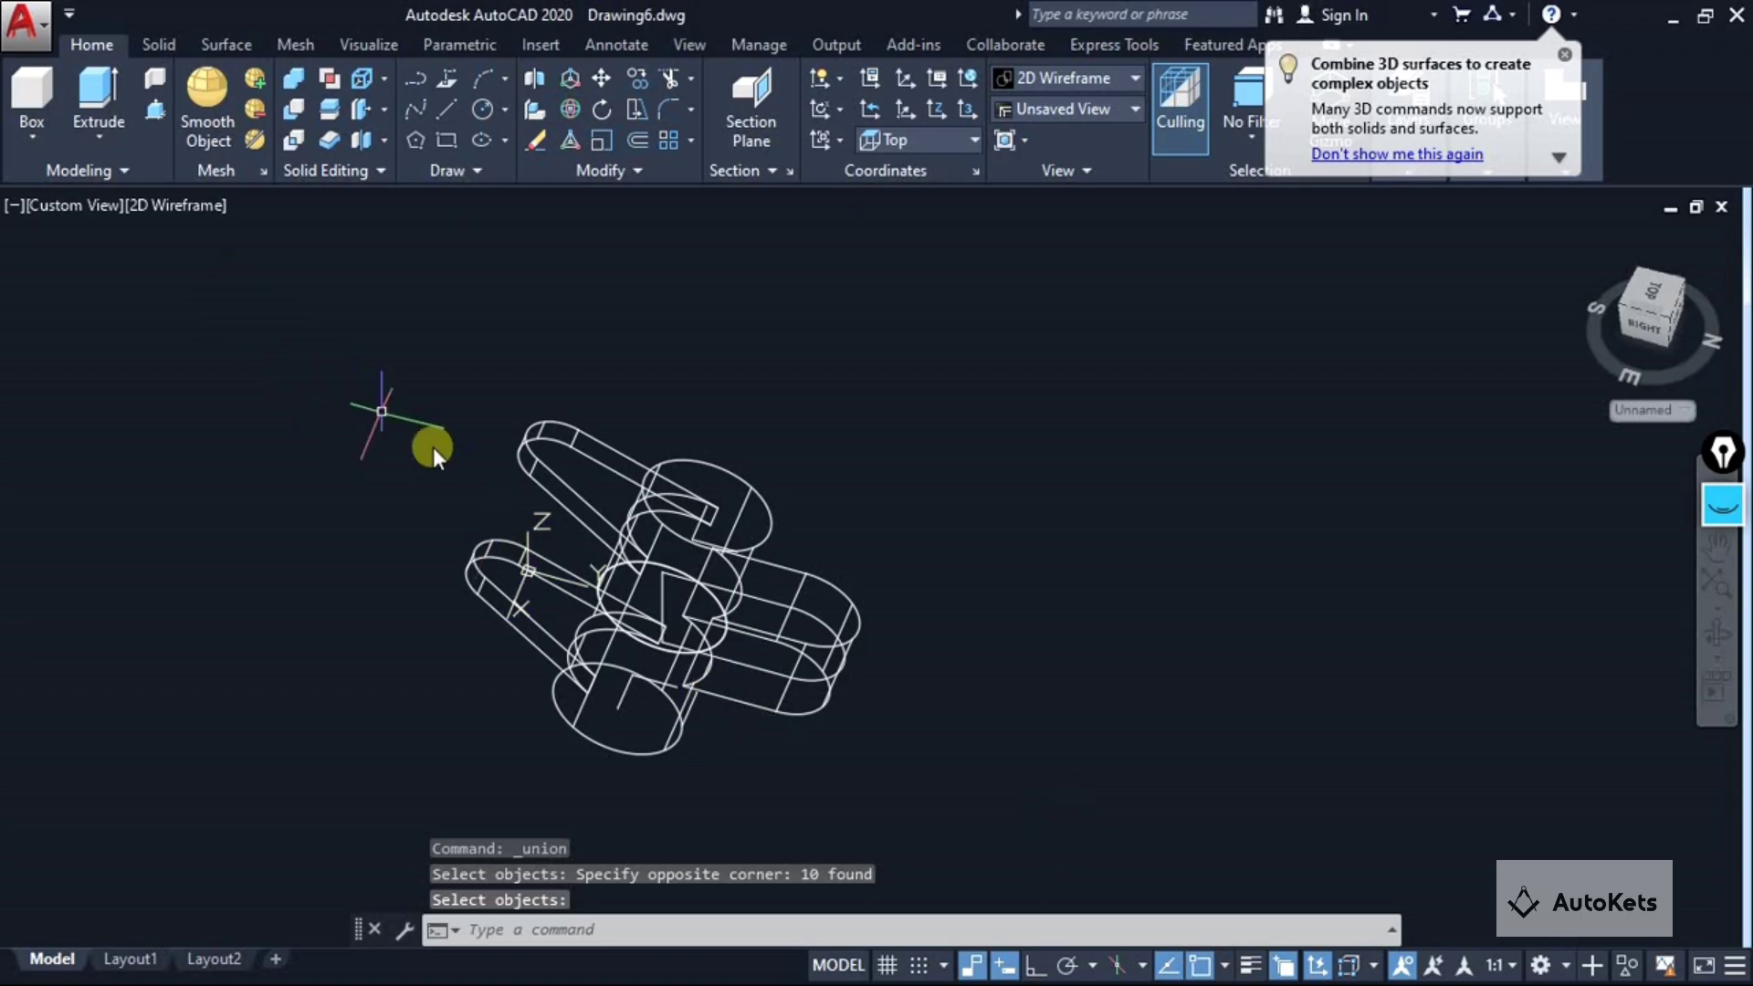
Display the joined bracket in the Realistic visual style and inspect it from the front corner.
shift+middle_drag(611, 699, 189, 227)
click(189, 206)
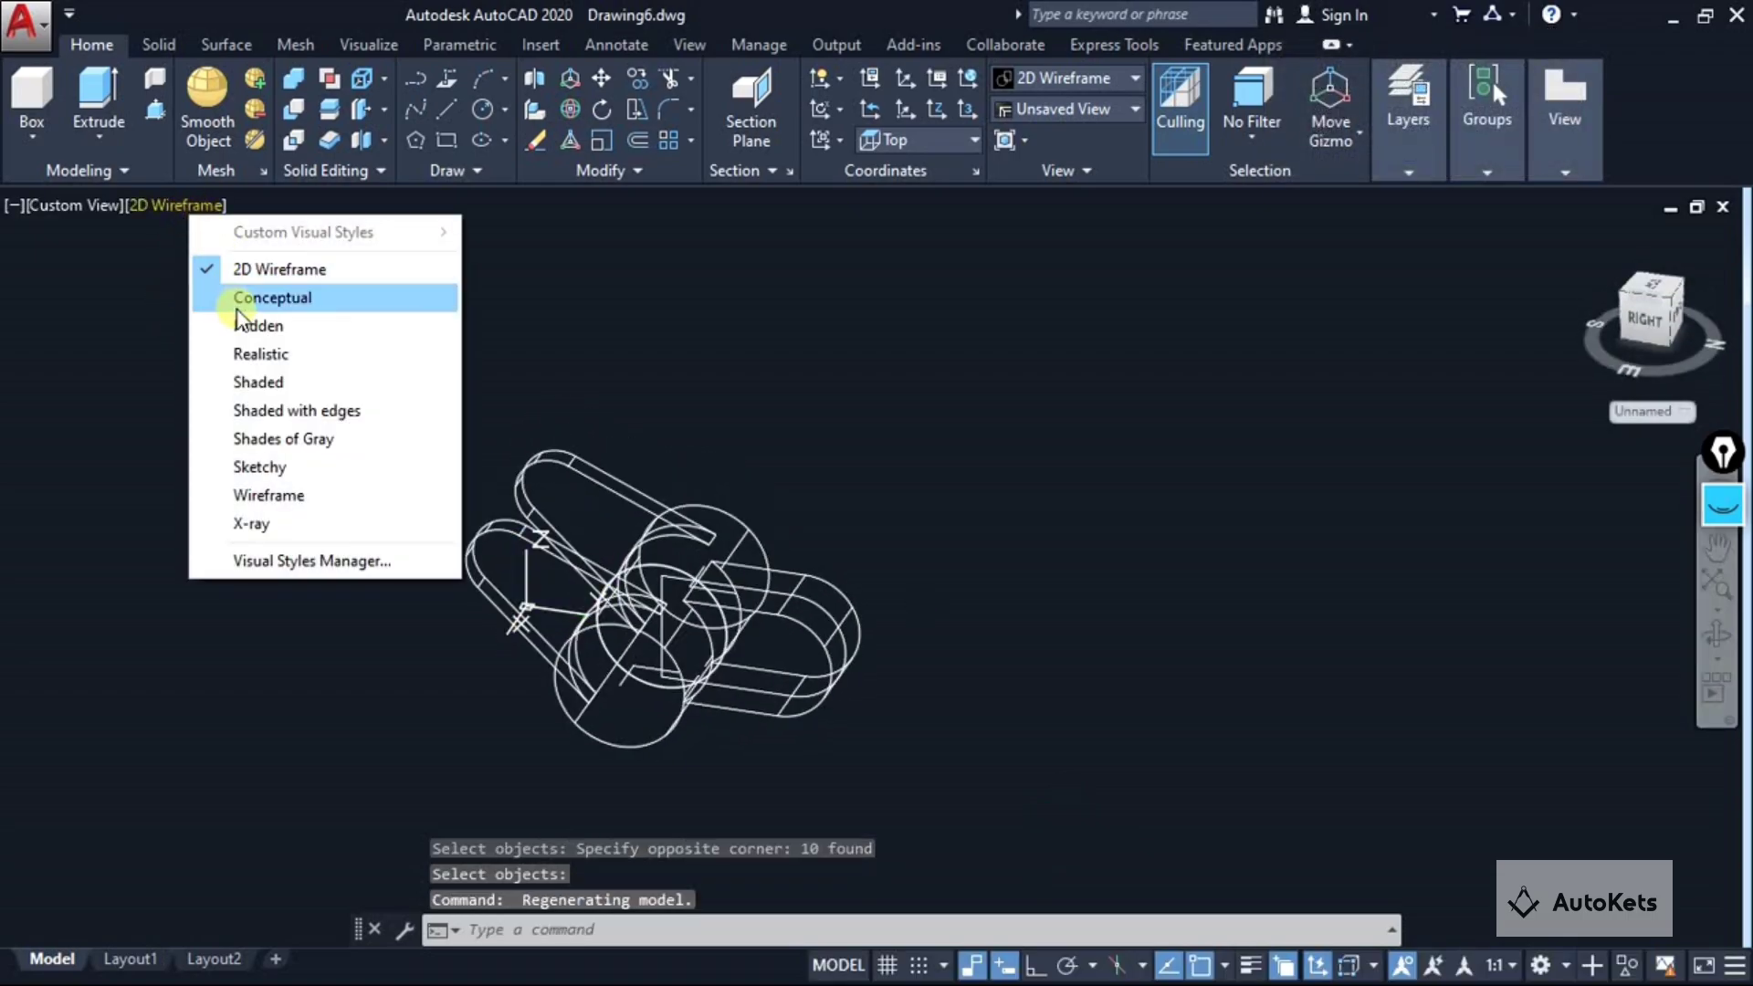
click(245, 356)
shift+middle_drag(524, 659, 571, 457)
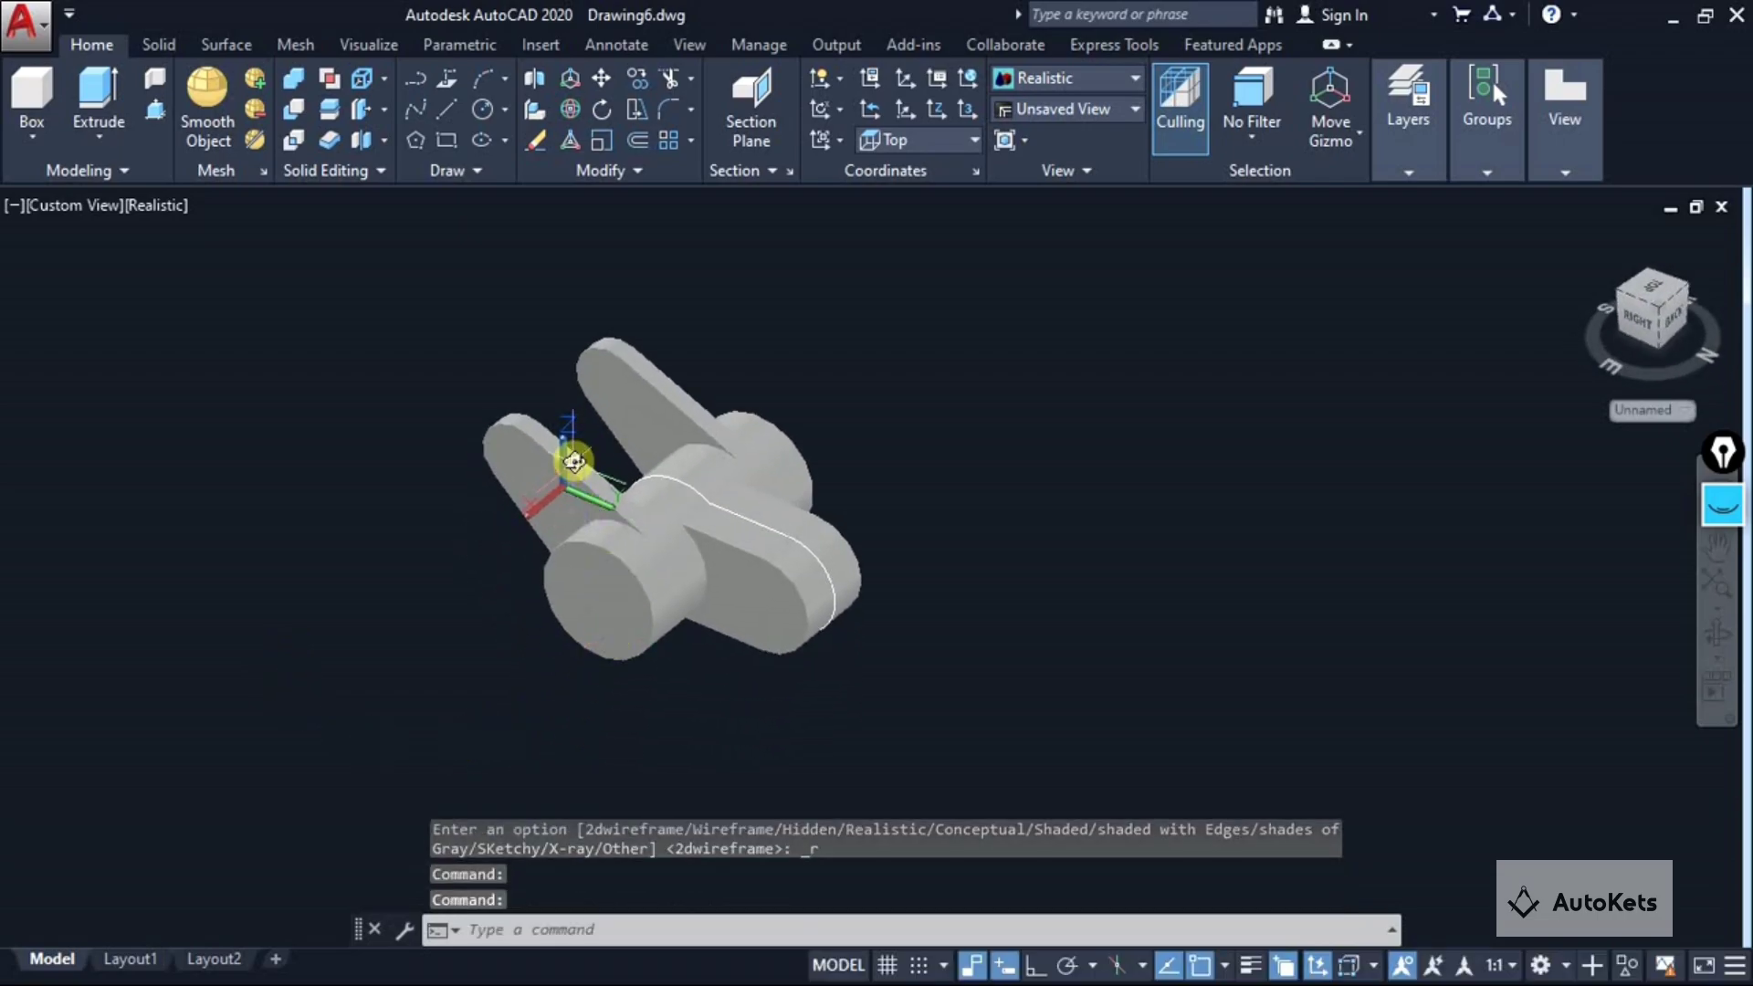
Check the hole diameters on the exercise drawing in Chrome, and return to the AutoCAD model.
key(alt+Tab)
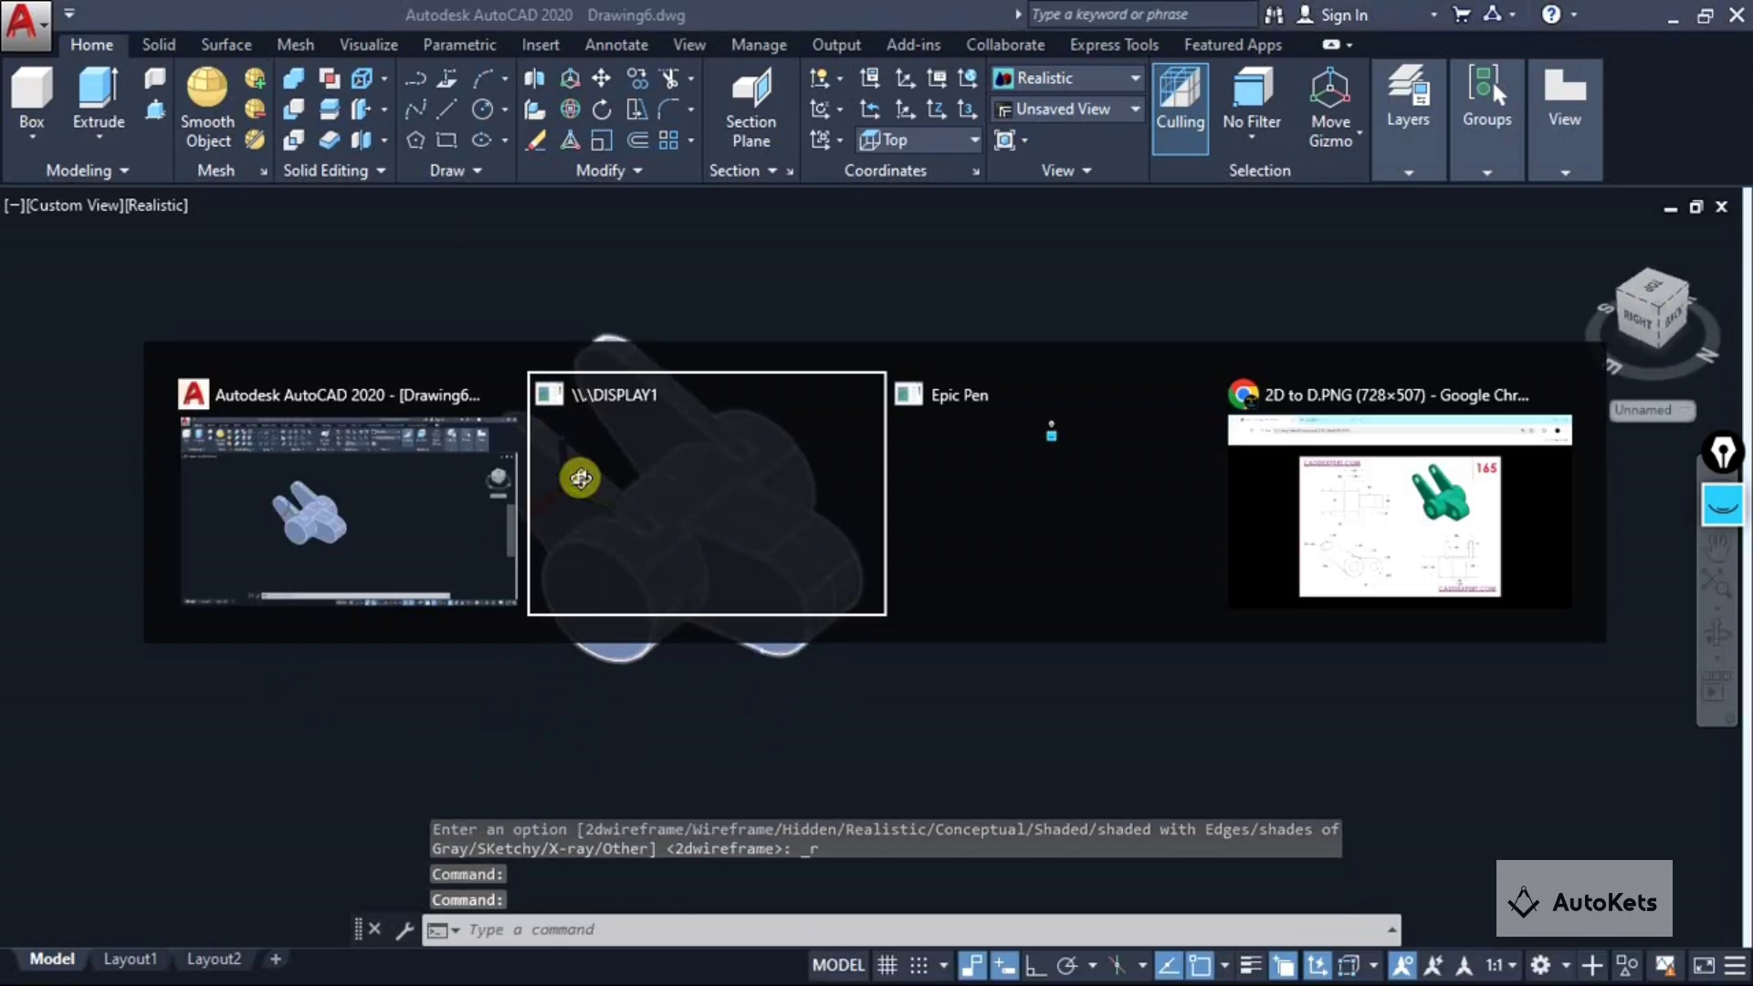
click(1509, 495)
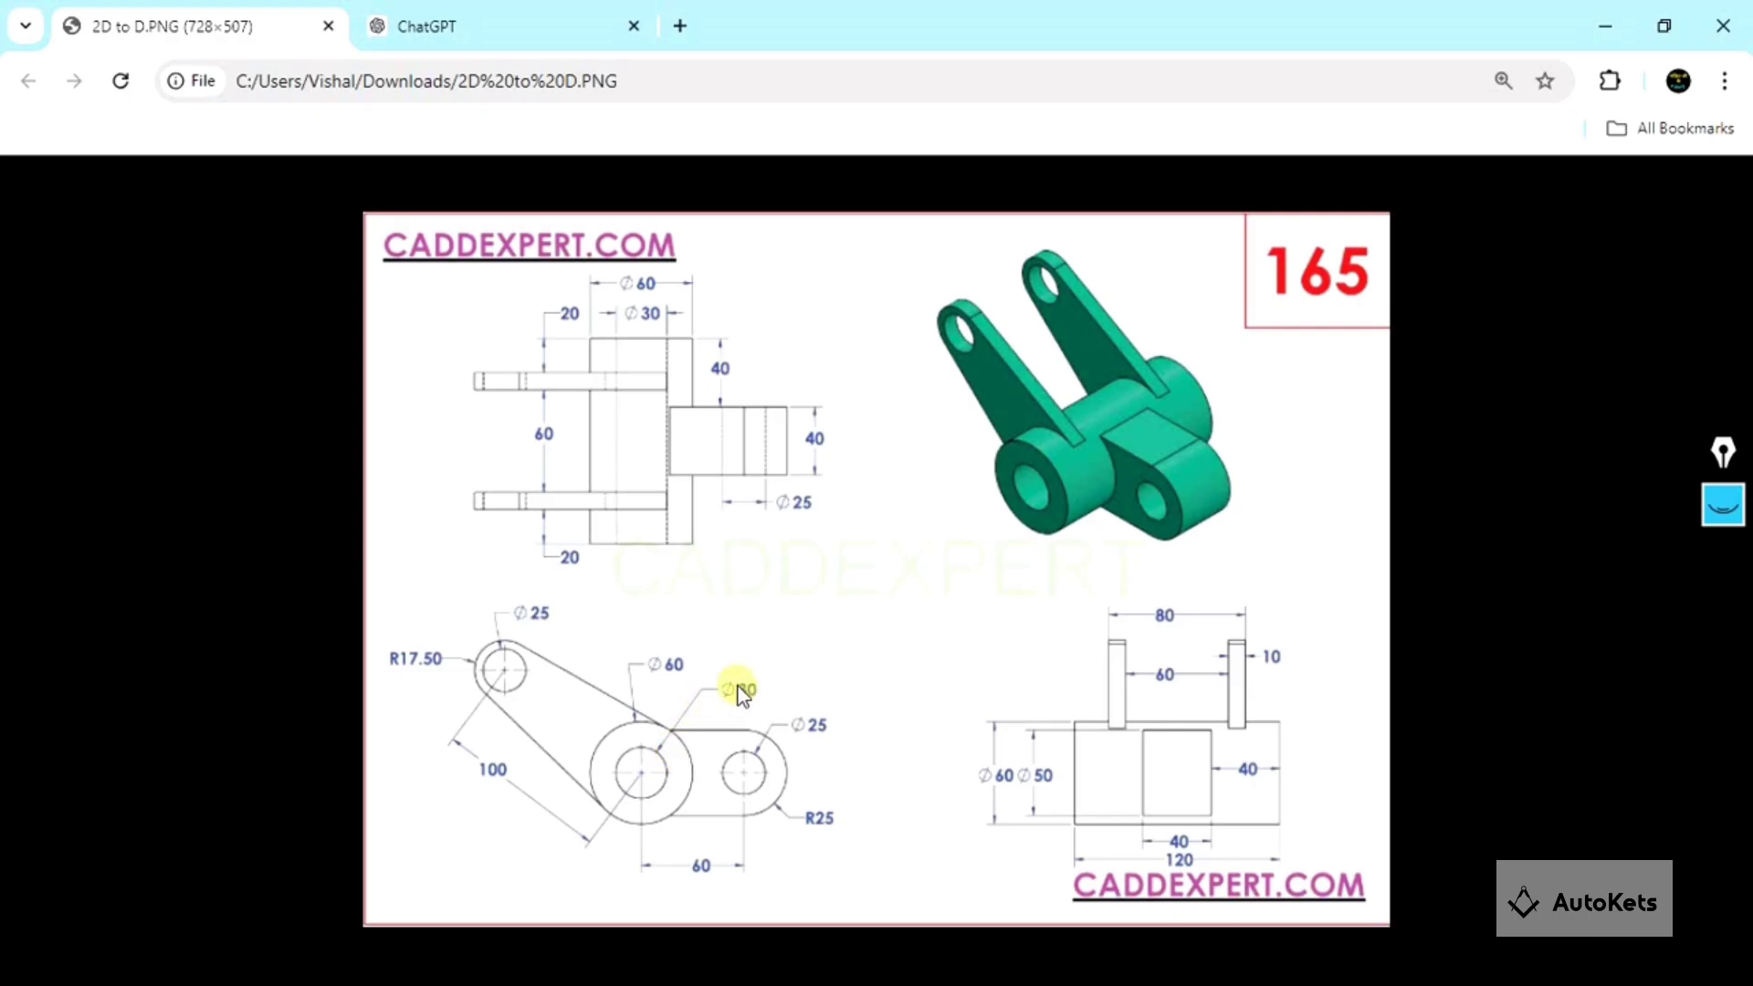
key(alt+Tab)
shift+middle_drag(766, 615, 799, 571)
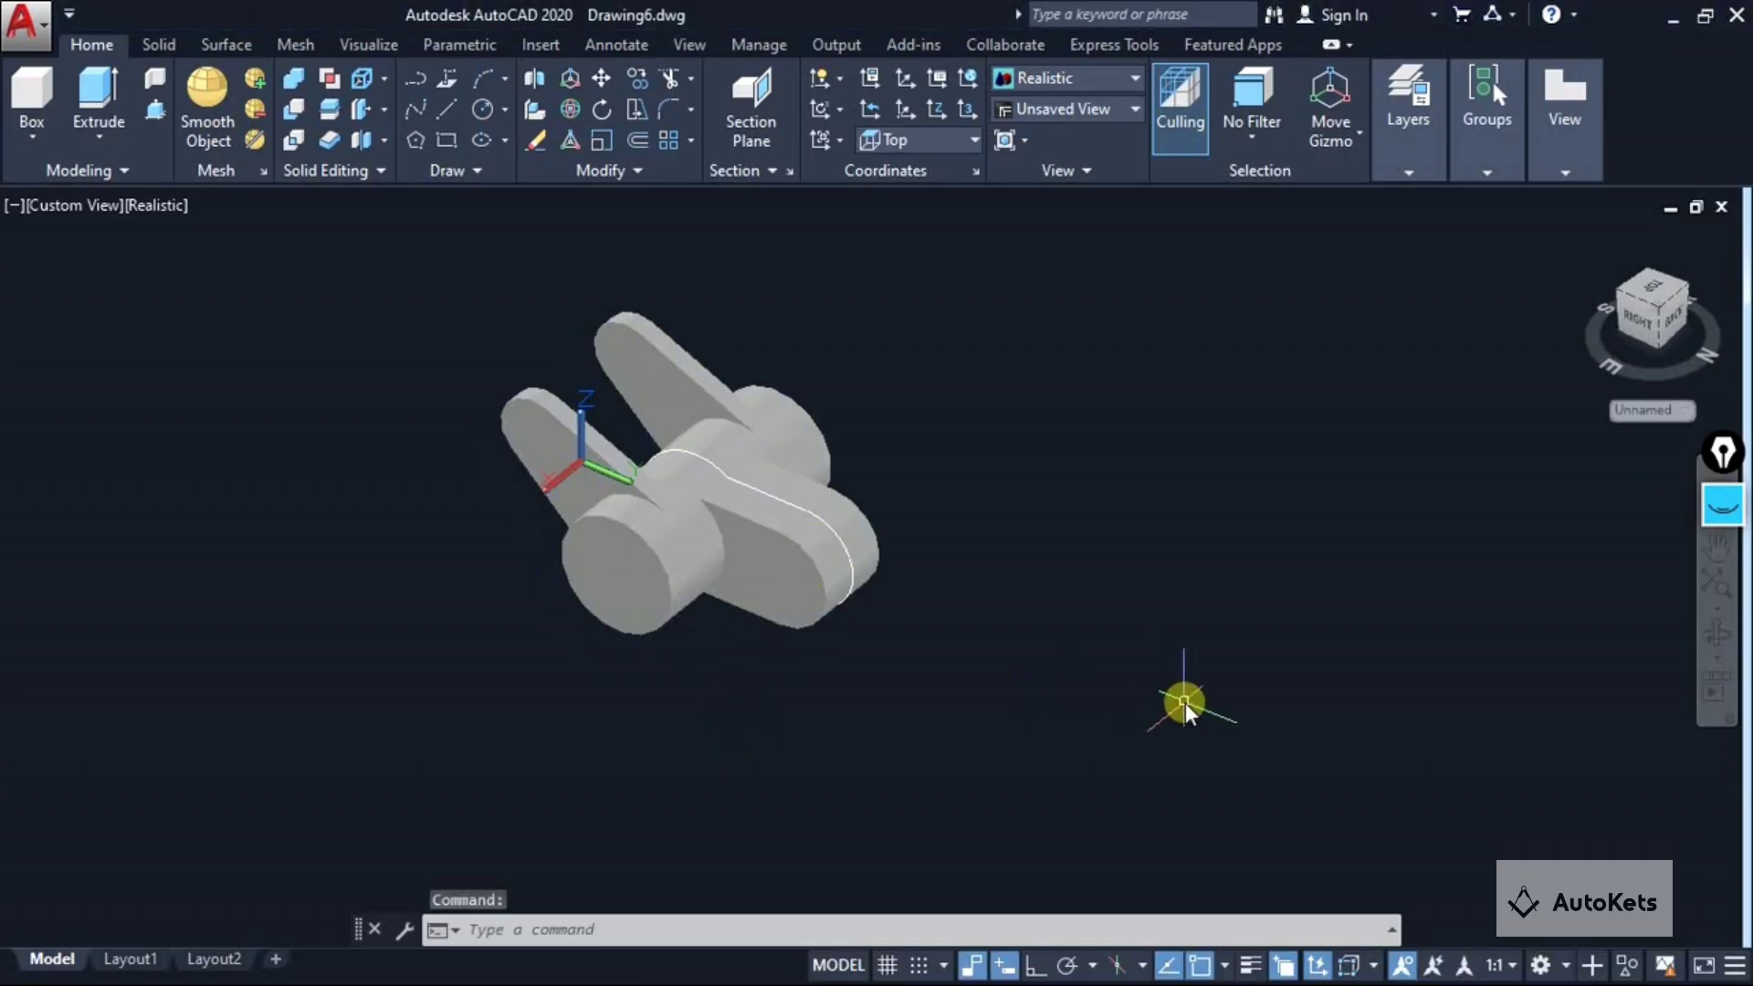
key(Escape)
key(Escape)
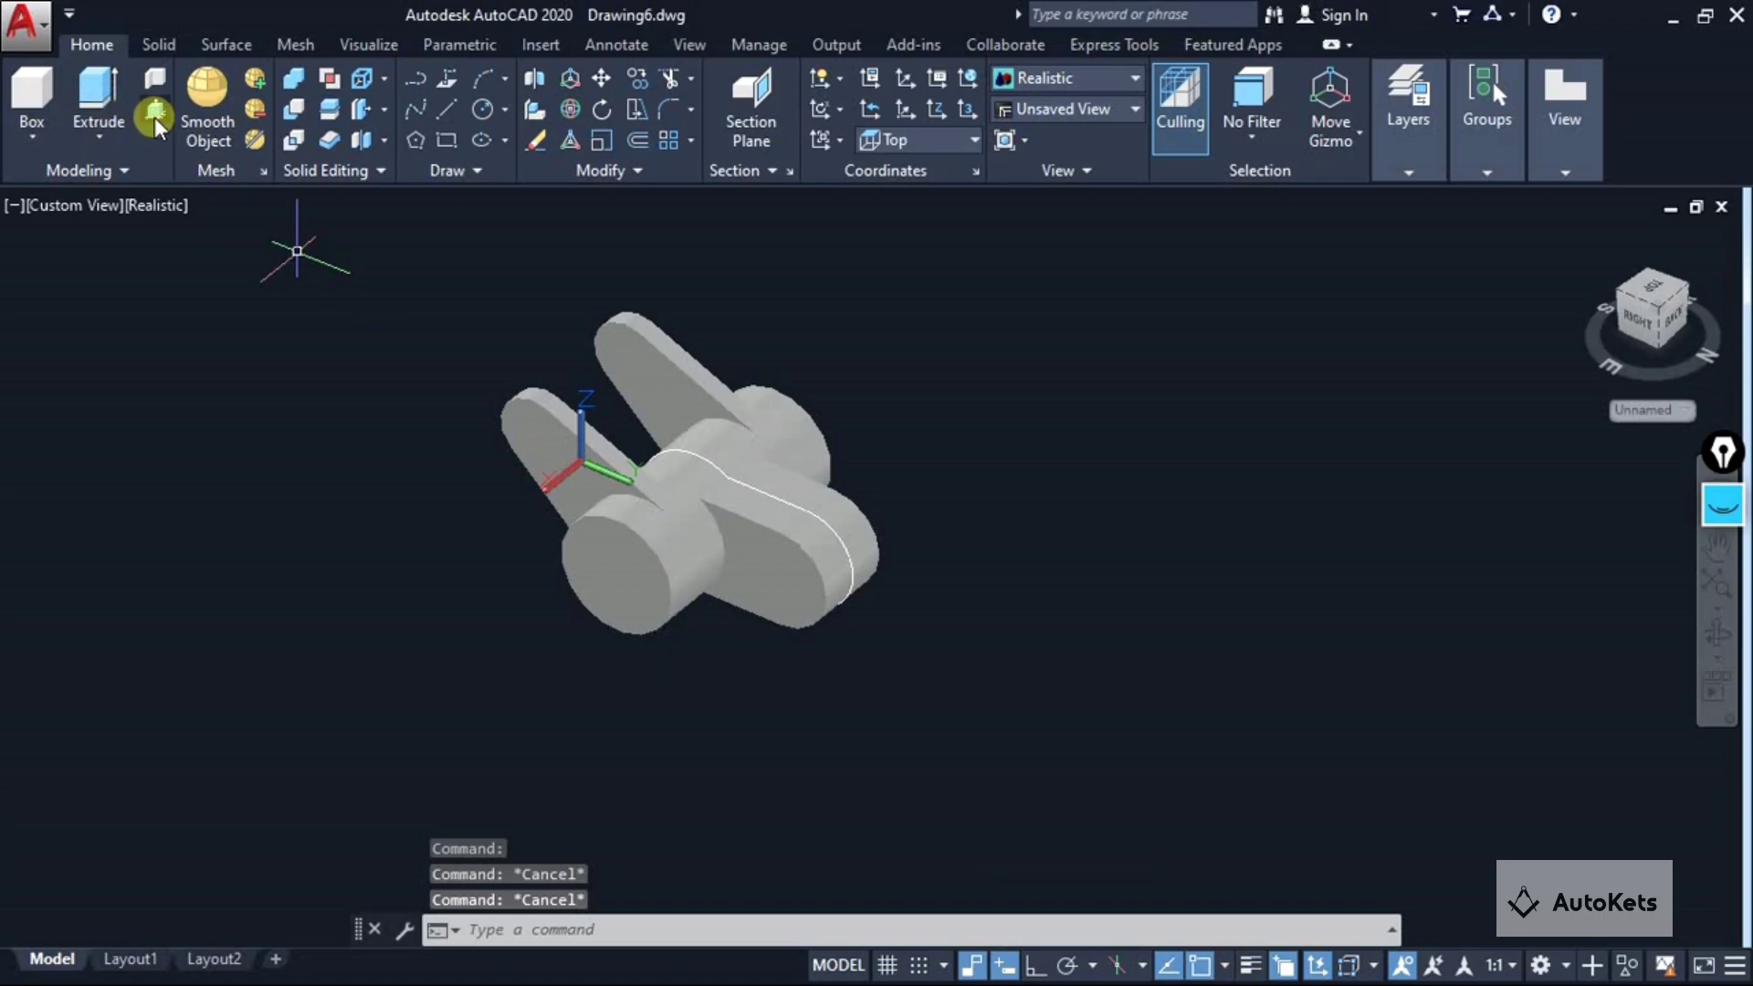
middle_drag(313, 391, 320, 435)
click(142, 205)
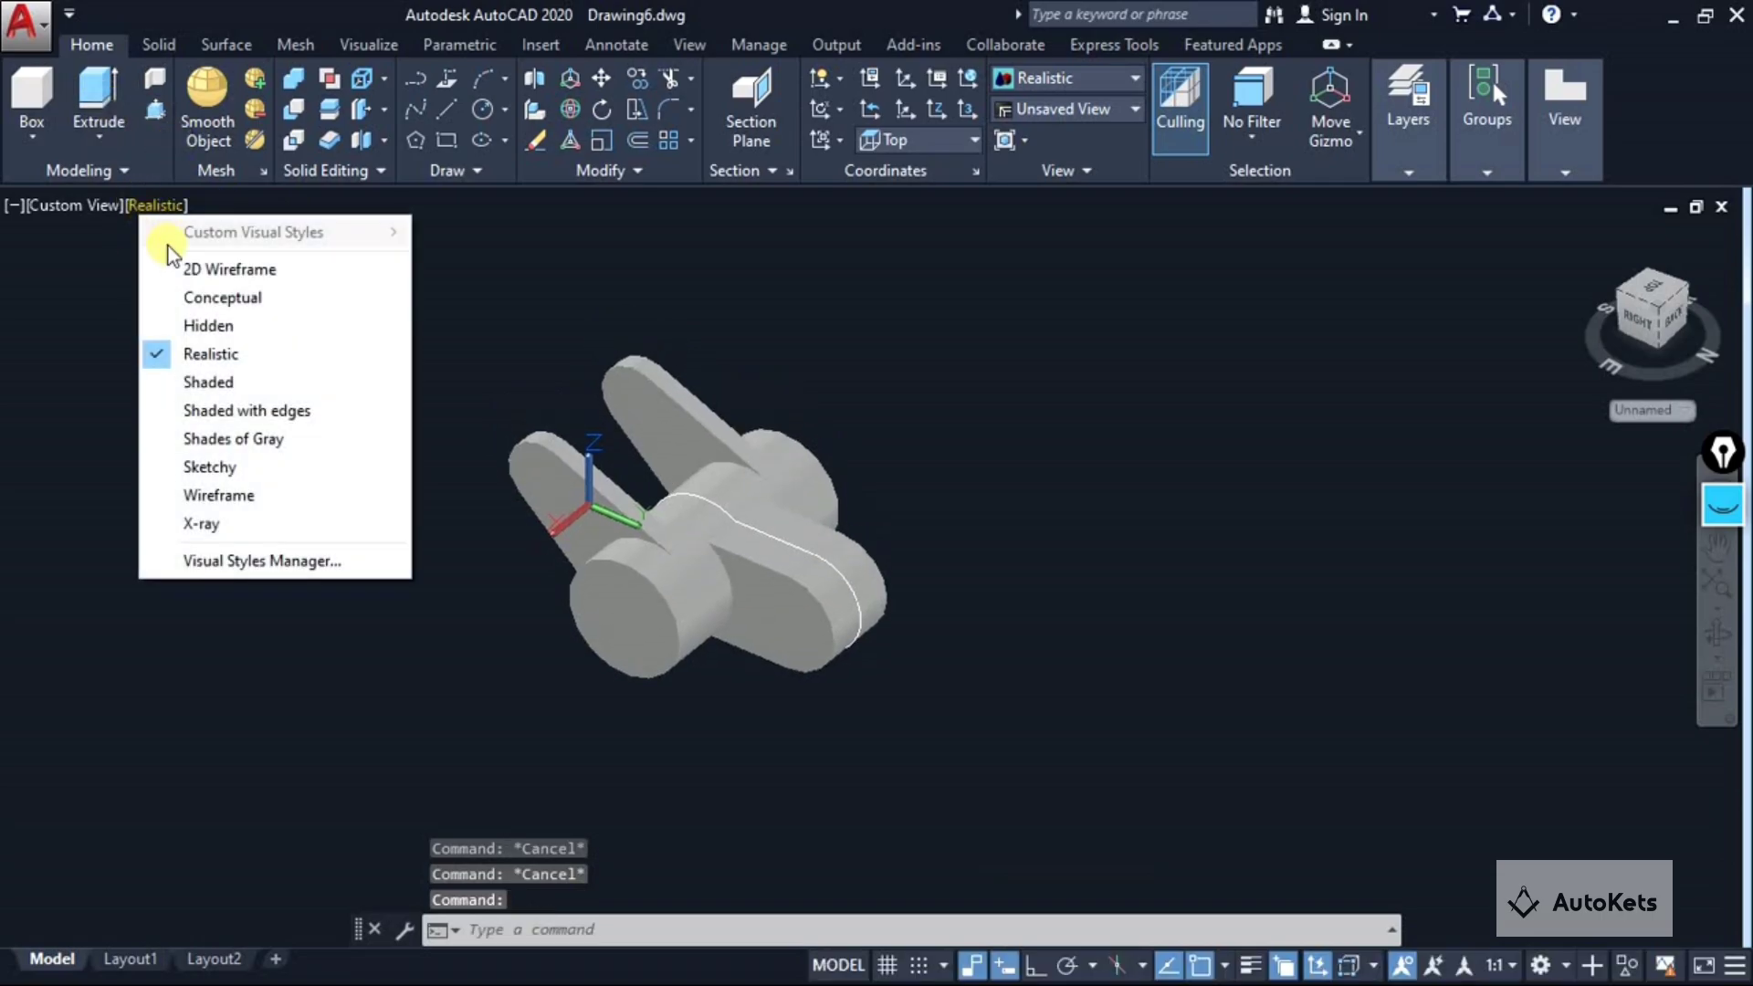
click(179, 267)
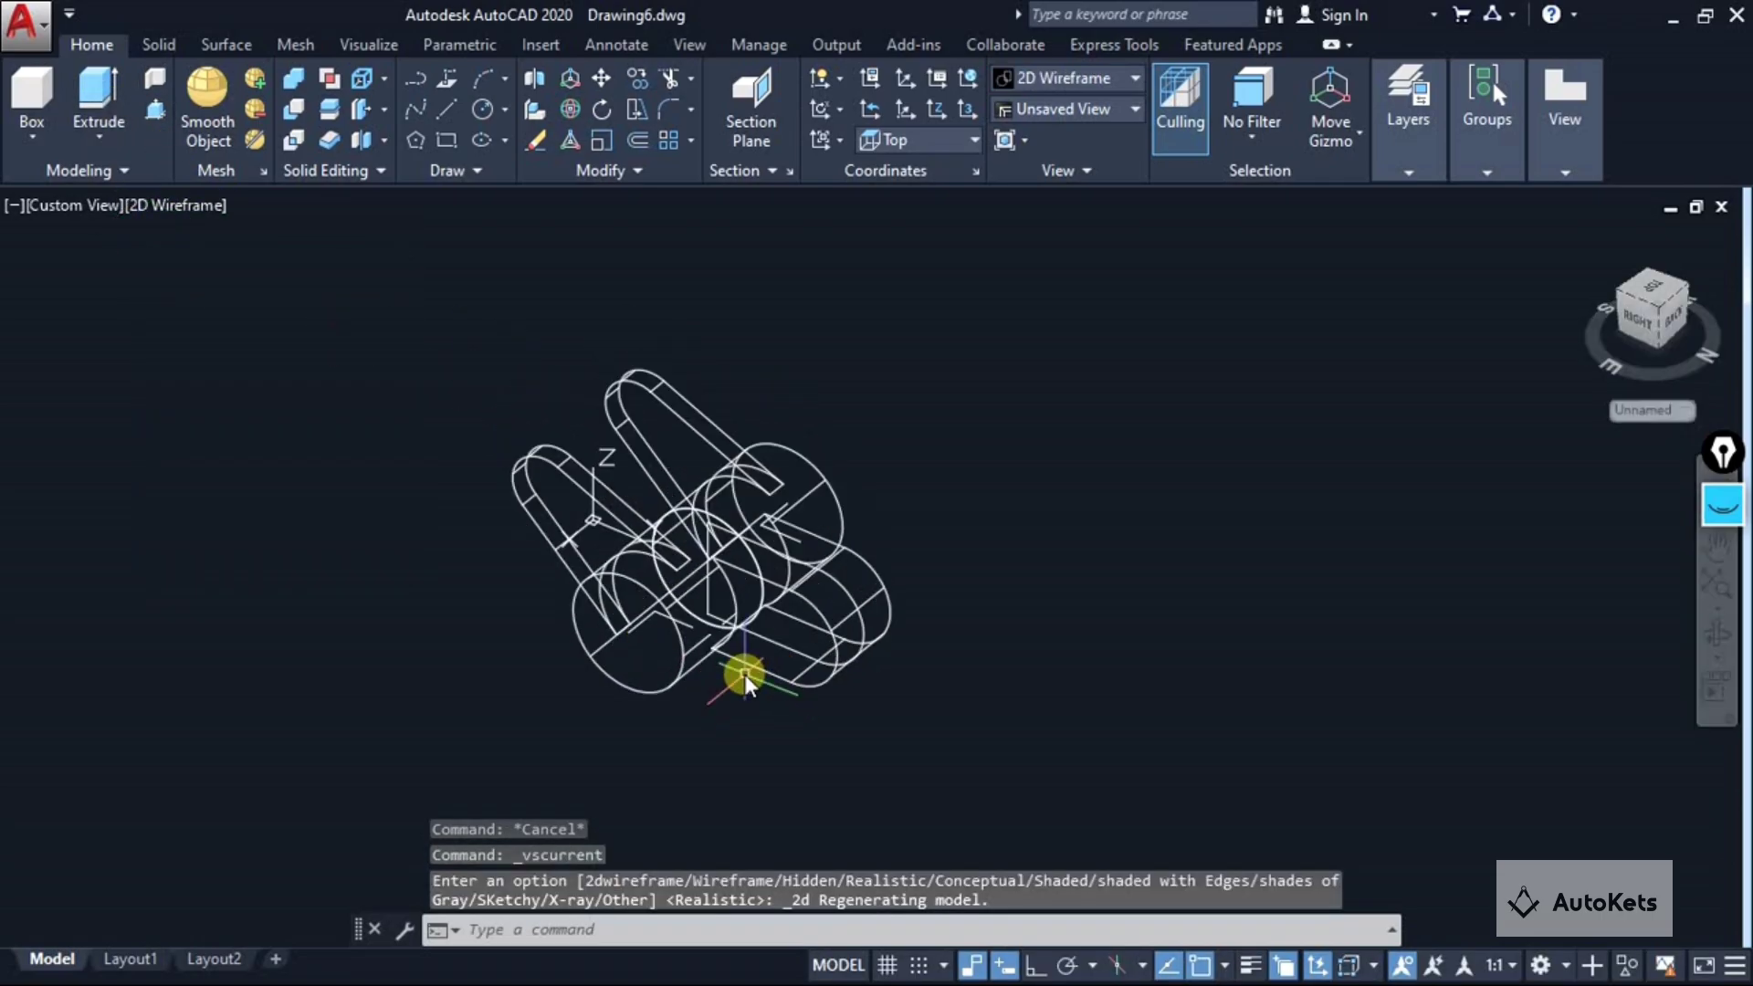
scroll(743, 673, up, 2)
scroll(704, 476, down, 1)
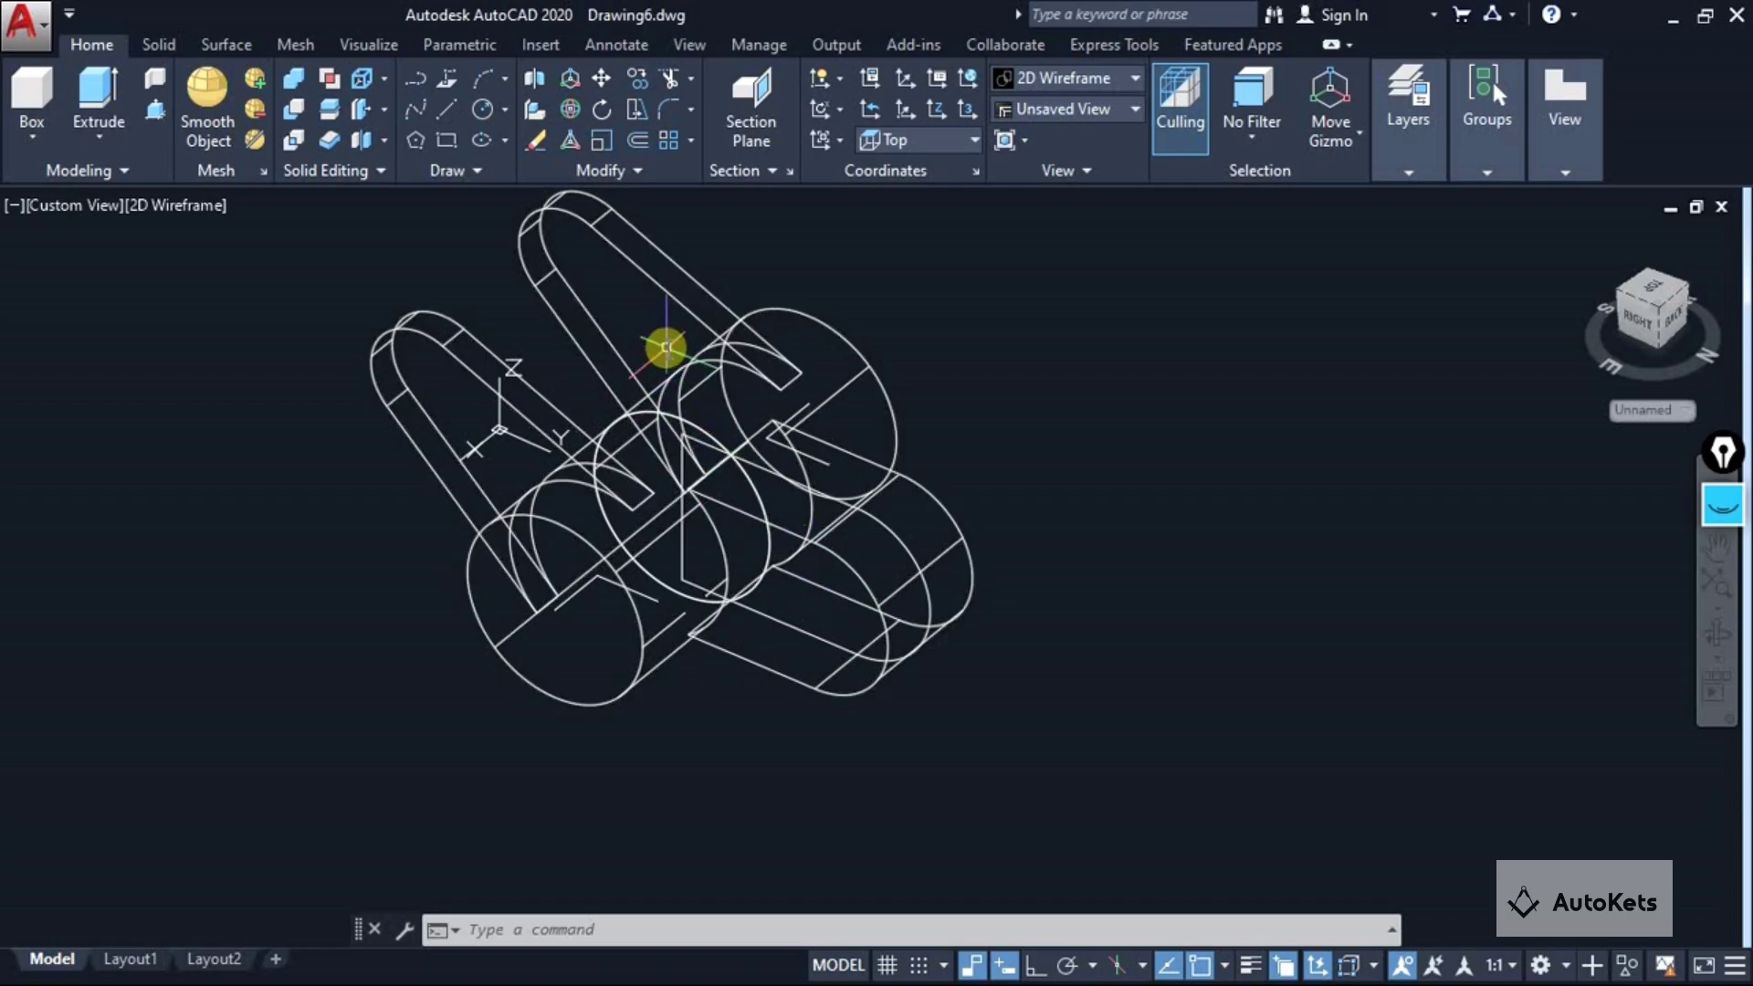
click(480, 107)
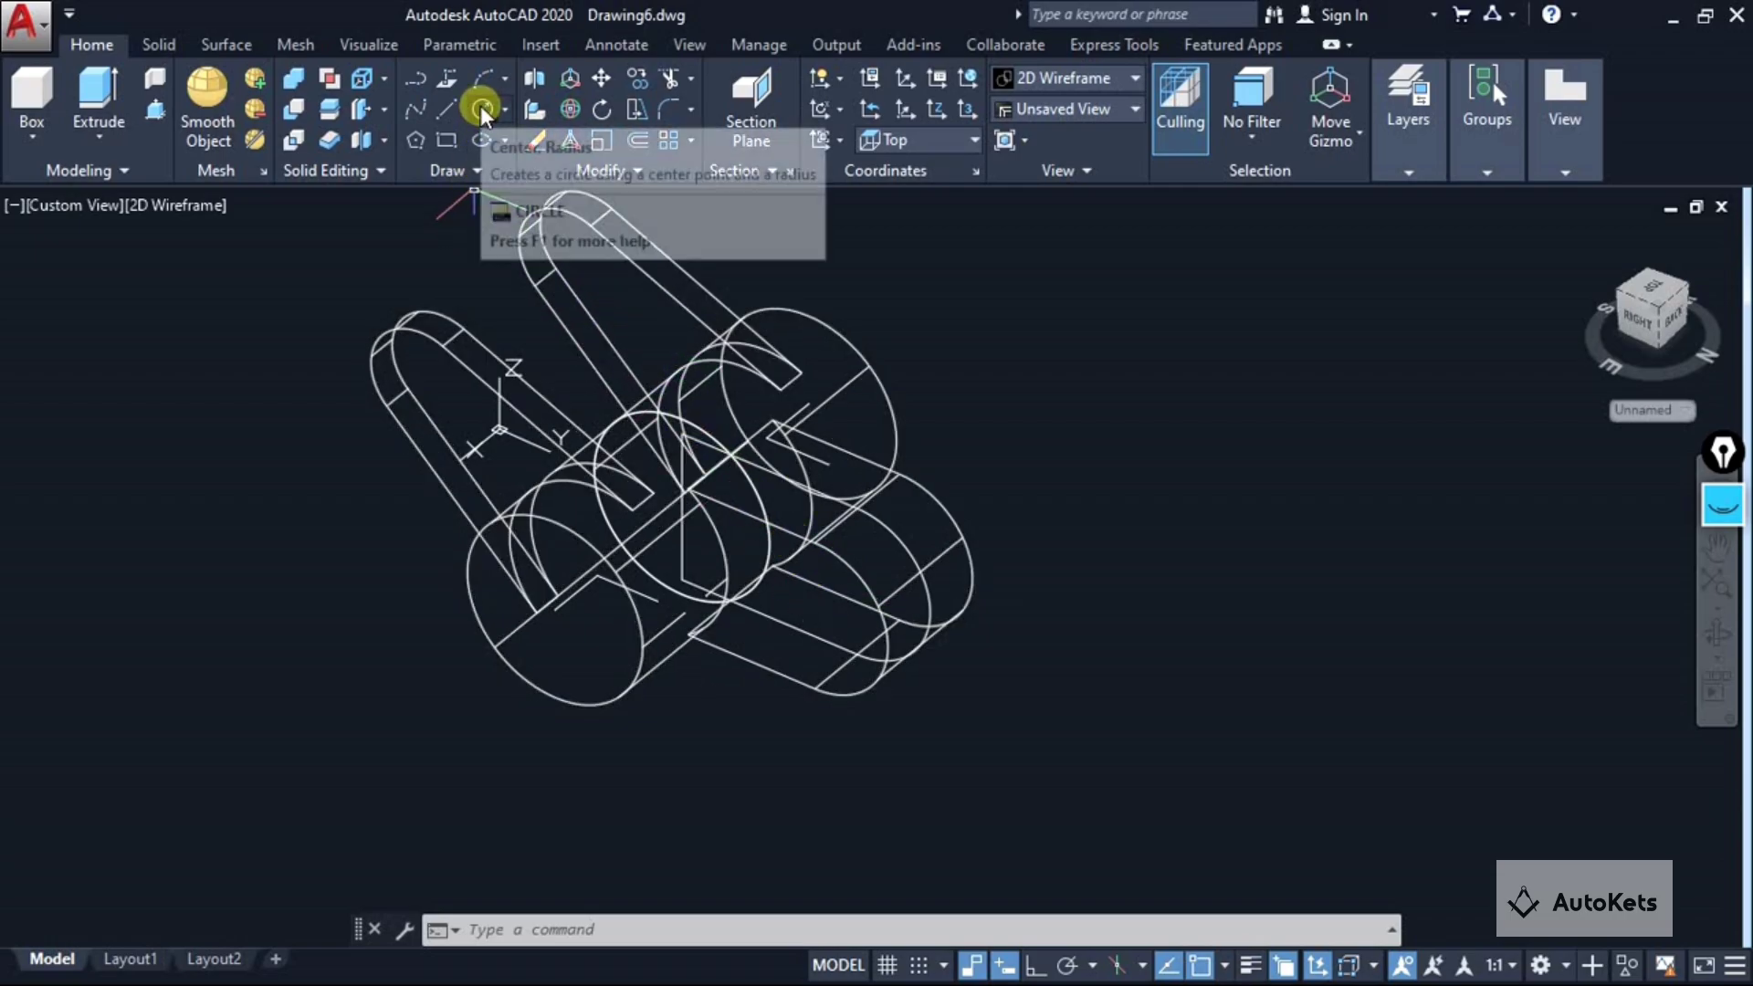
scroll(306, 256, up, 2)
click(307, 256)
key(Escape)
key(Escape)
click(199, 204)
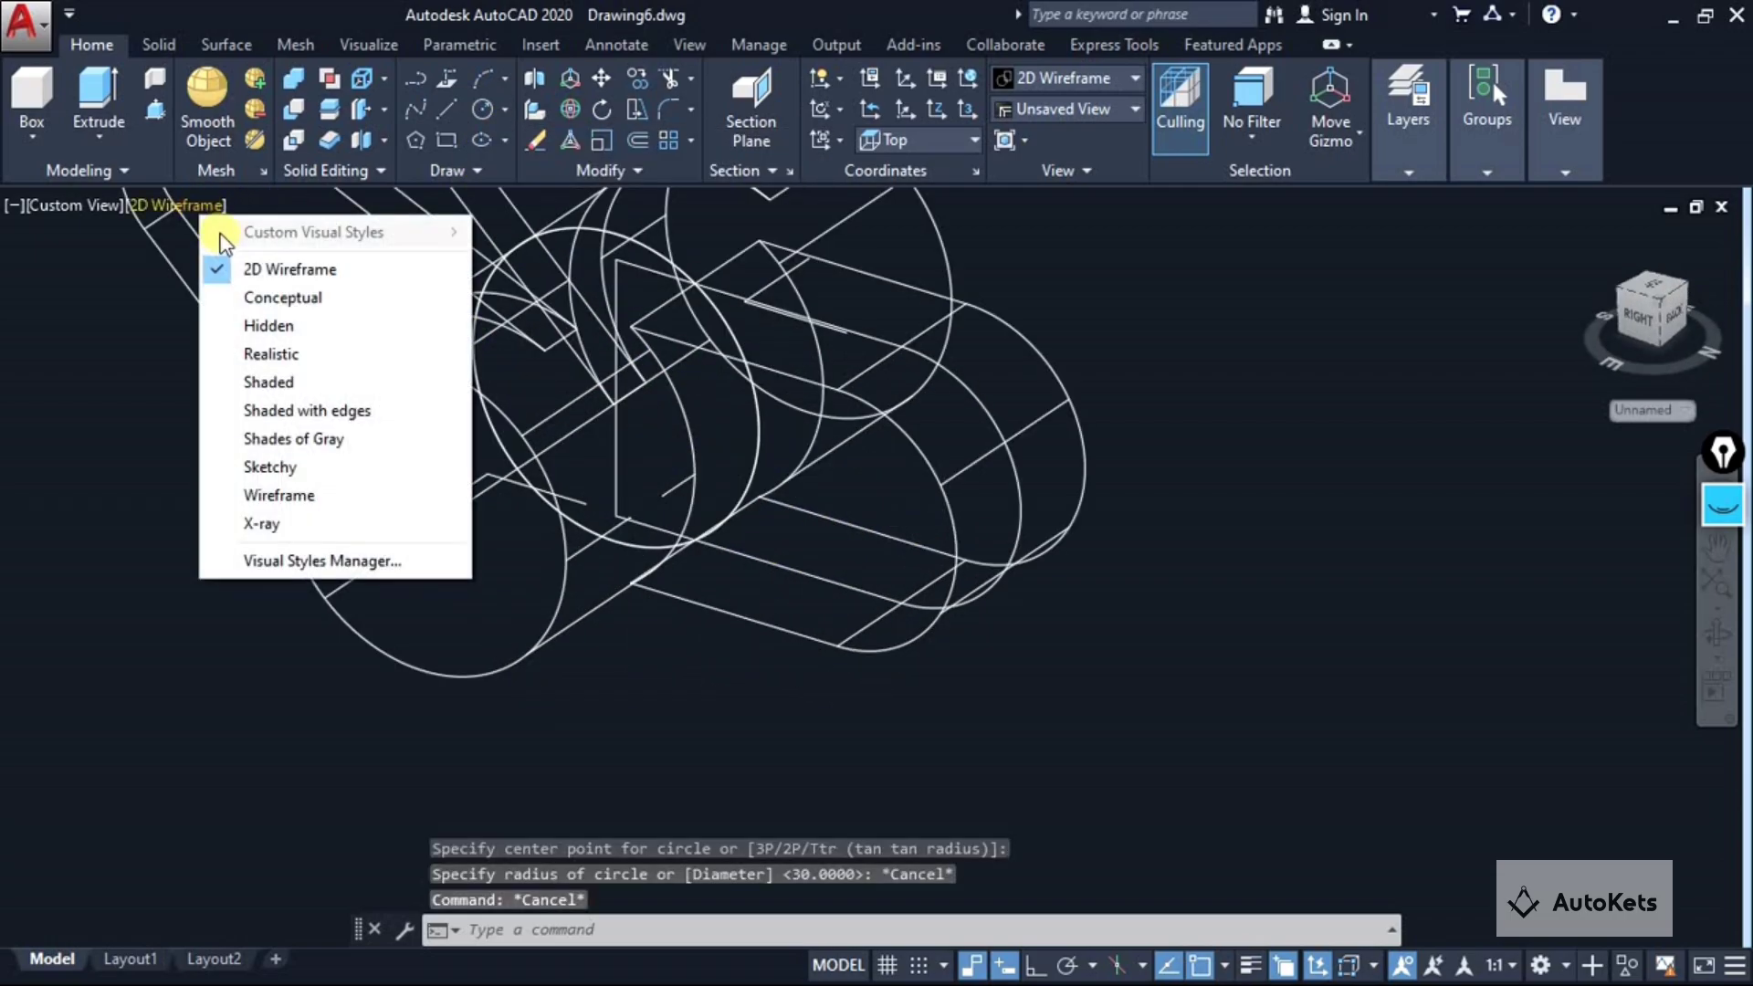
click(255, 354)
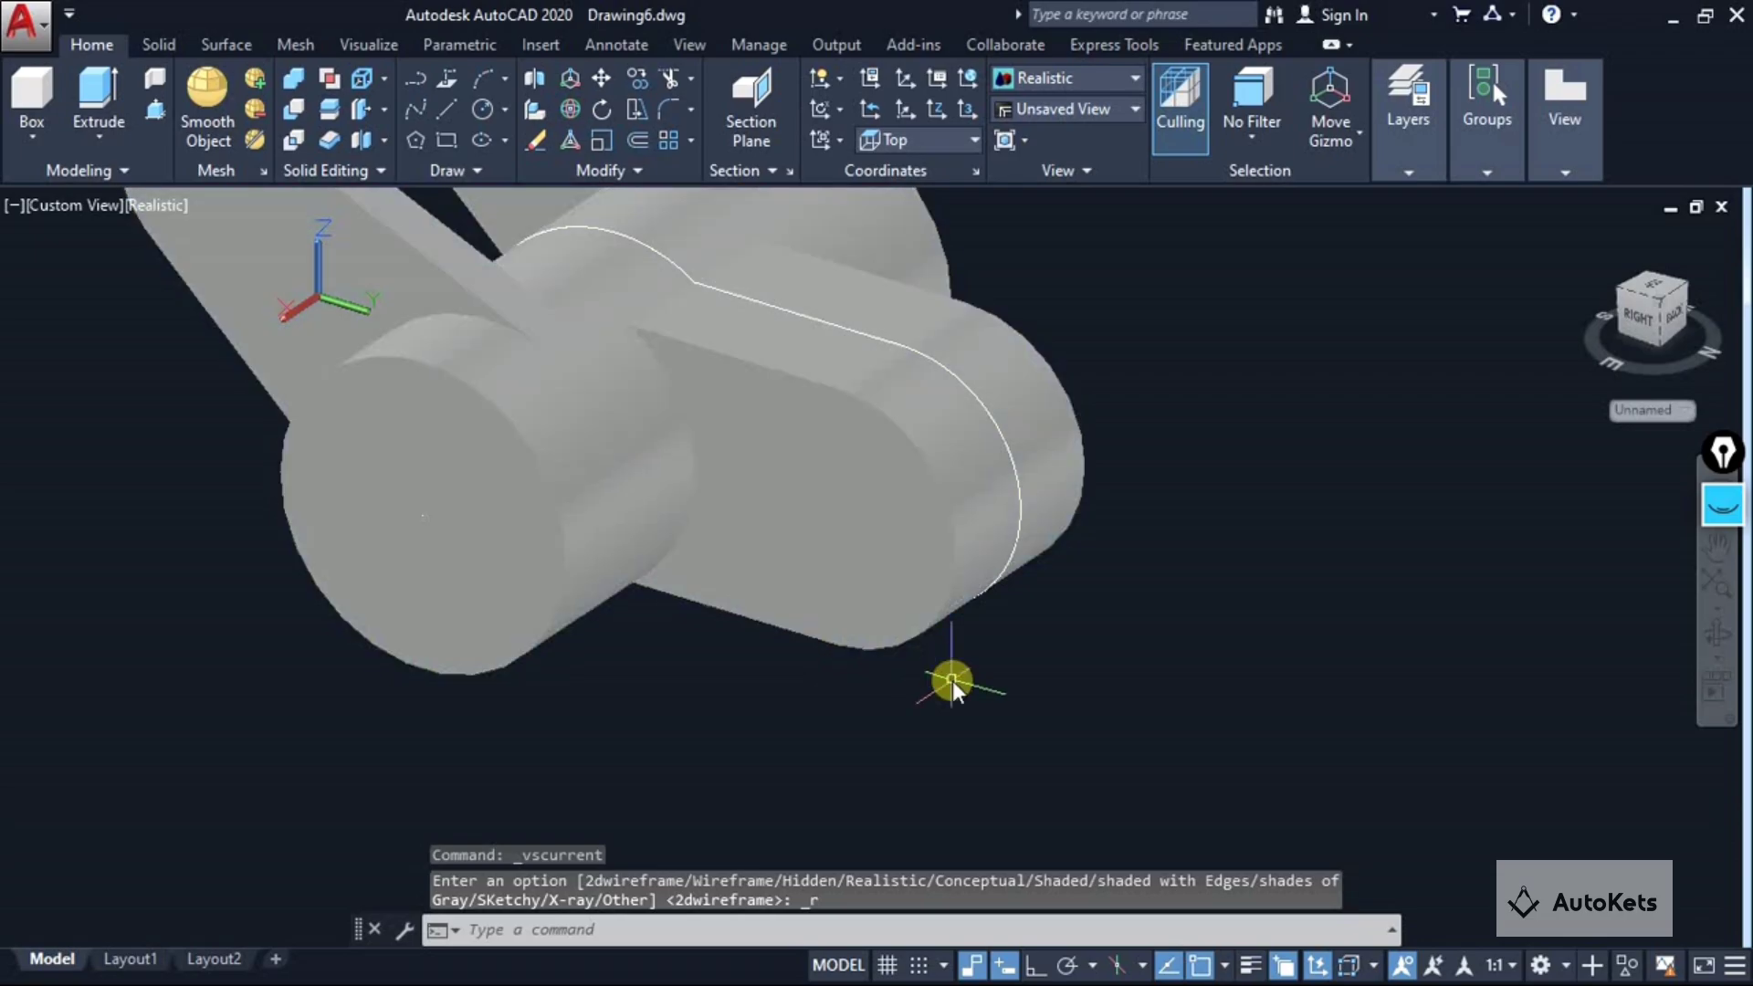
Draw a circle of radius 12.5 on the lug's side face, centred on its rounded end.
click(685, 420)
click(480, 109)
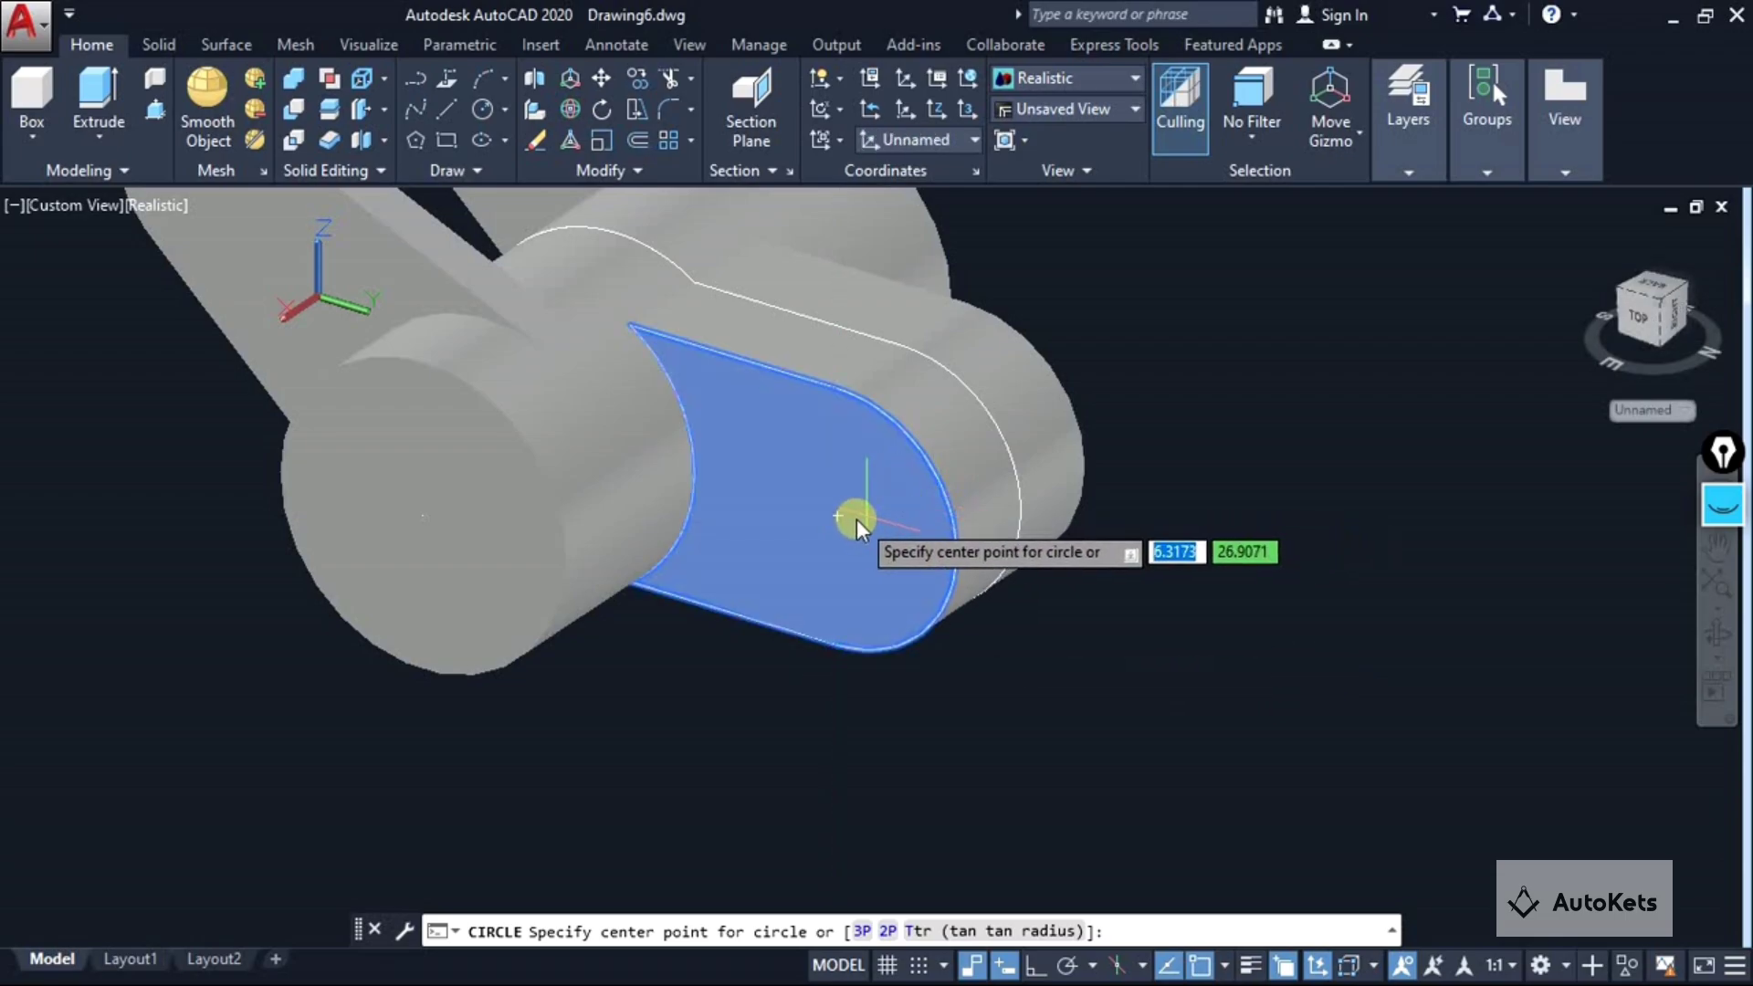
click(839, 520)
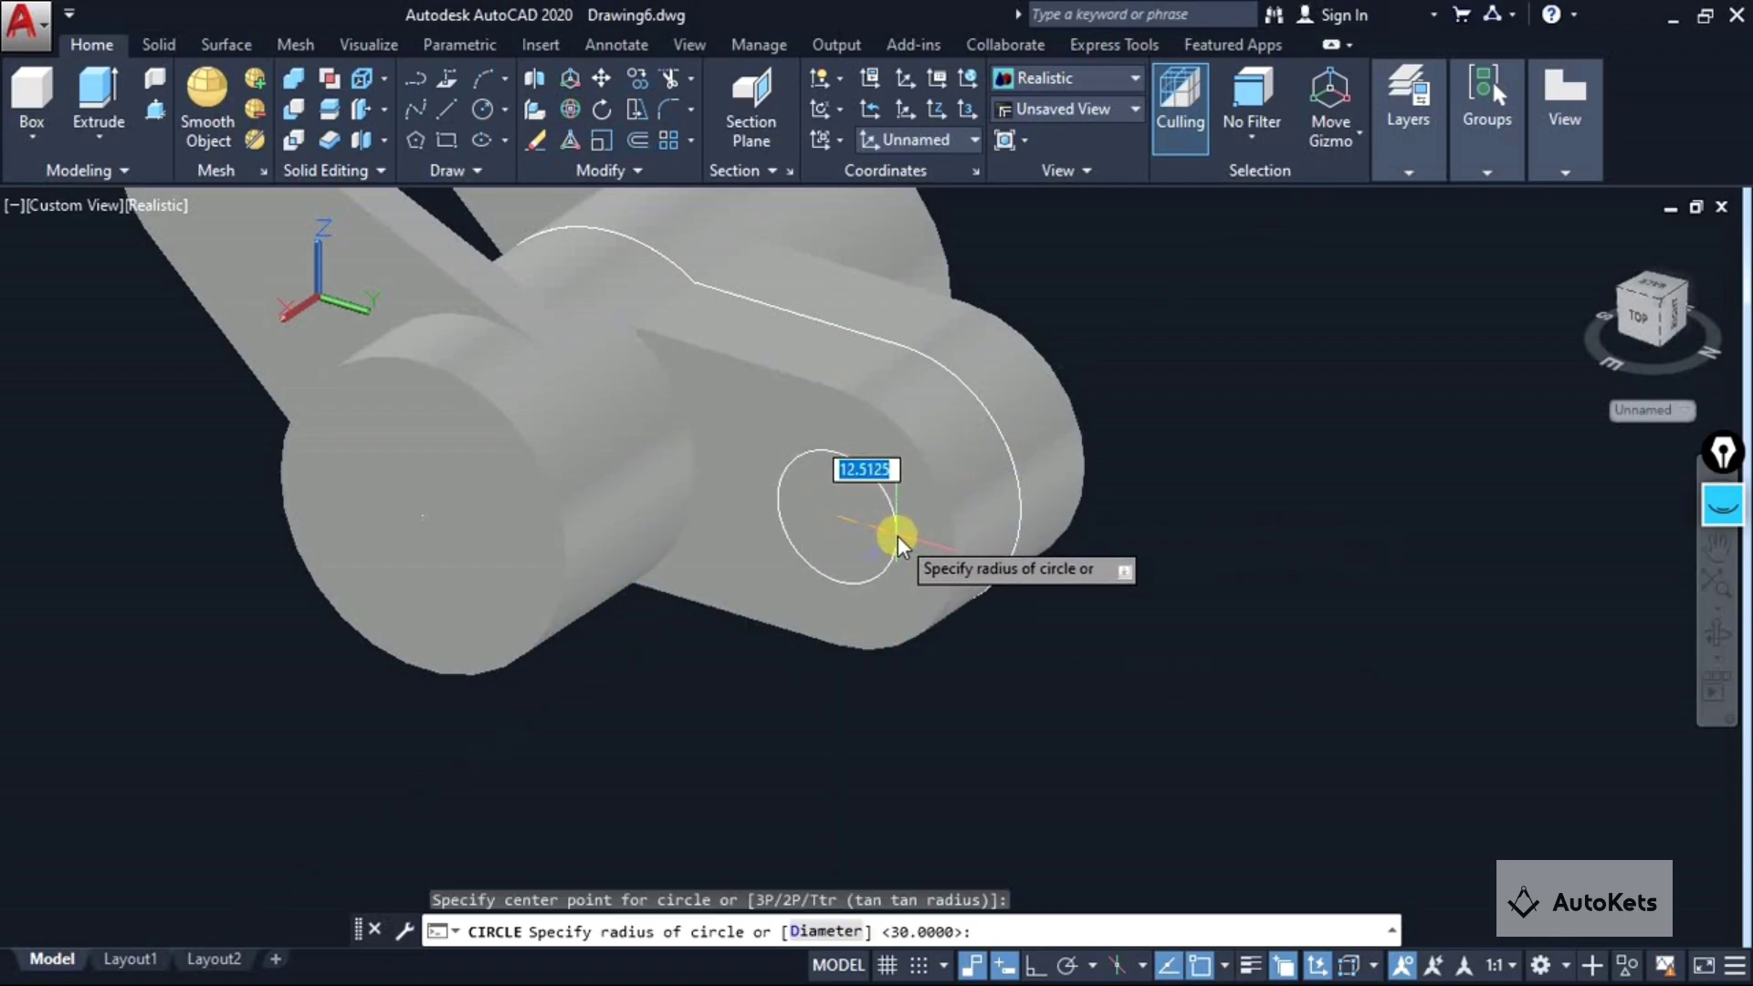
text(12.5)
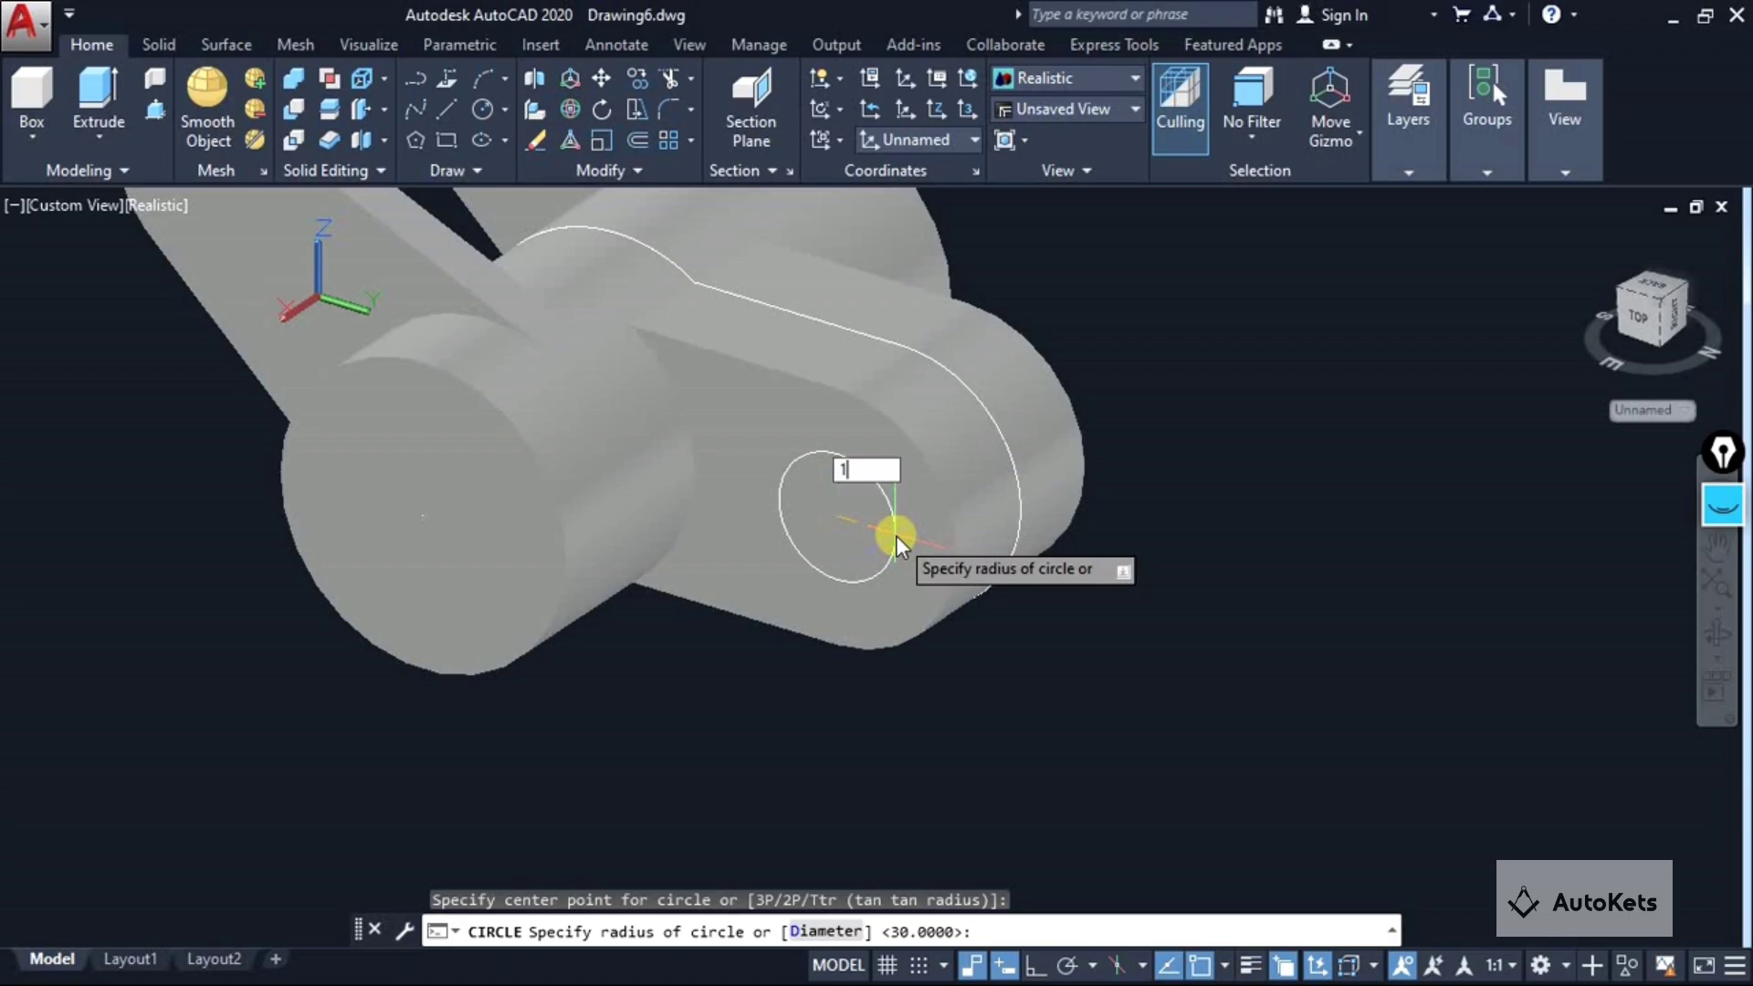
key(Return)
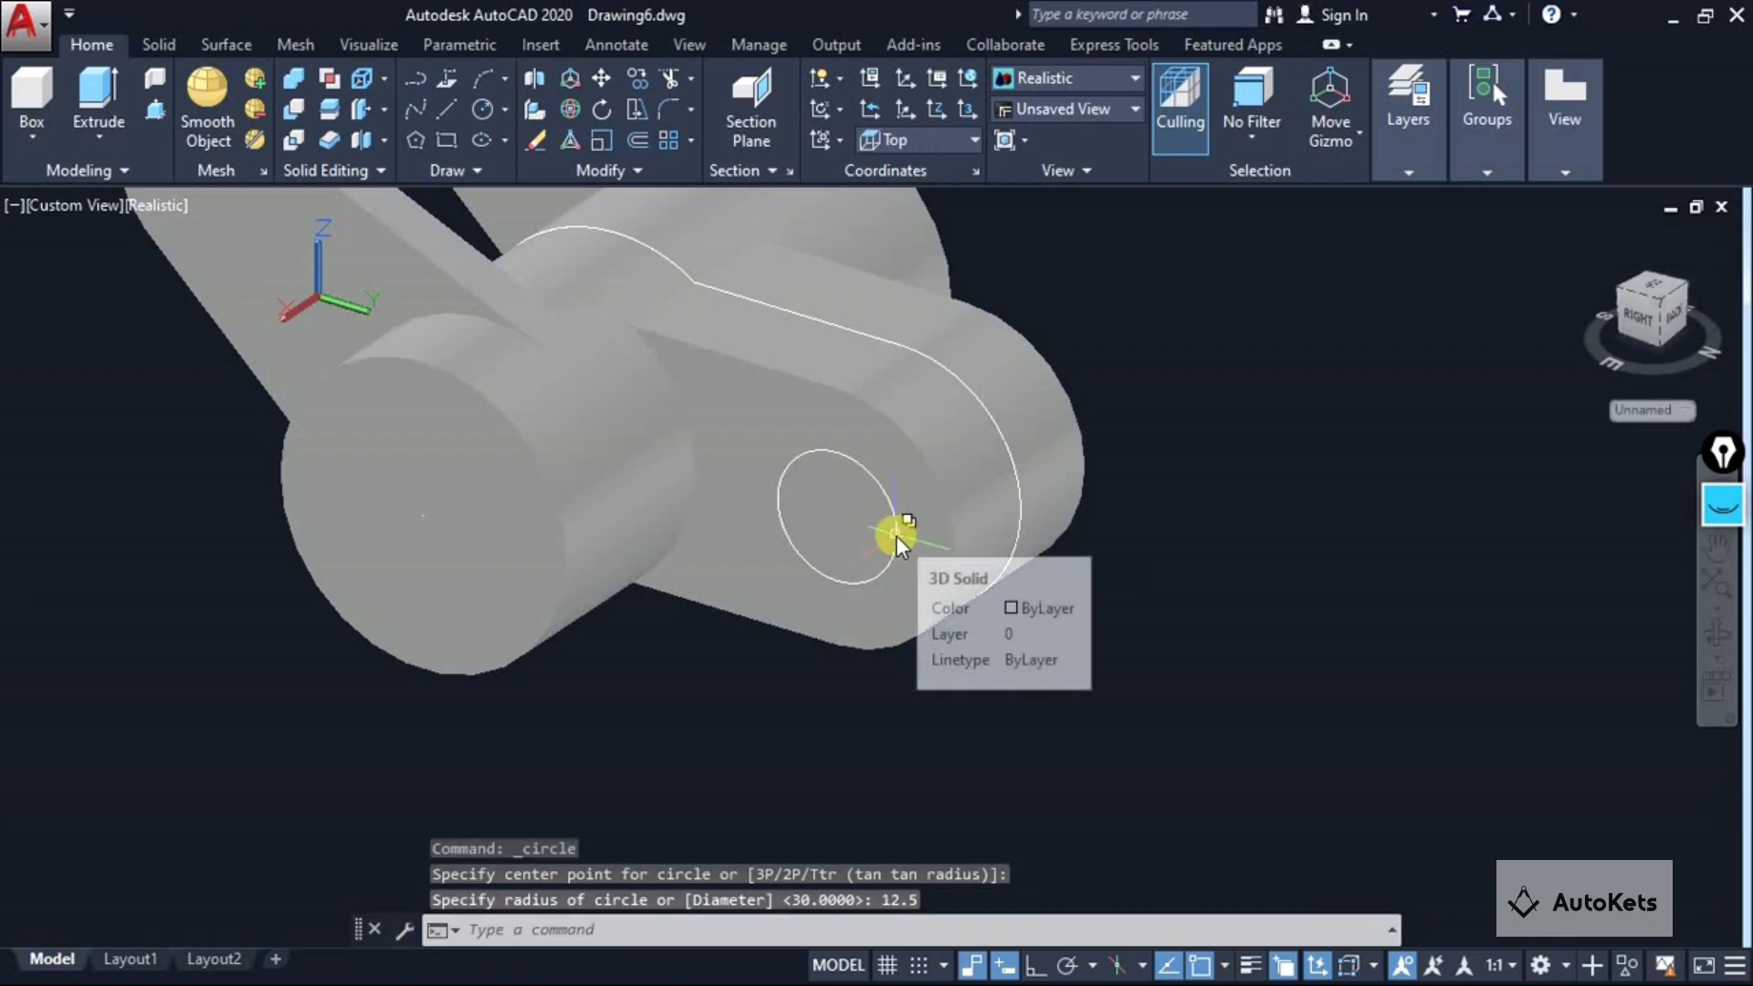
Draw a circle of radius 12.5 on the near tapered arm's outer face, centred on its small rounded end.
scroll(896, 535, down, 2)
middle_drag(896, 535, 1070, 664)
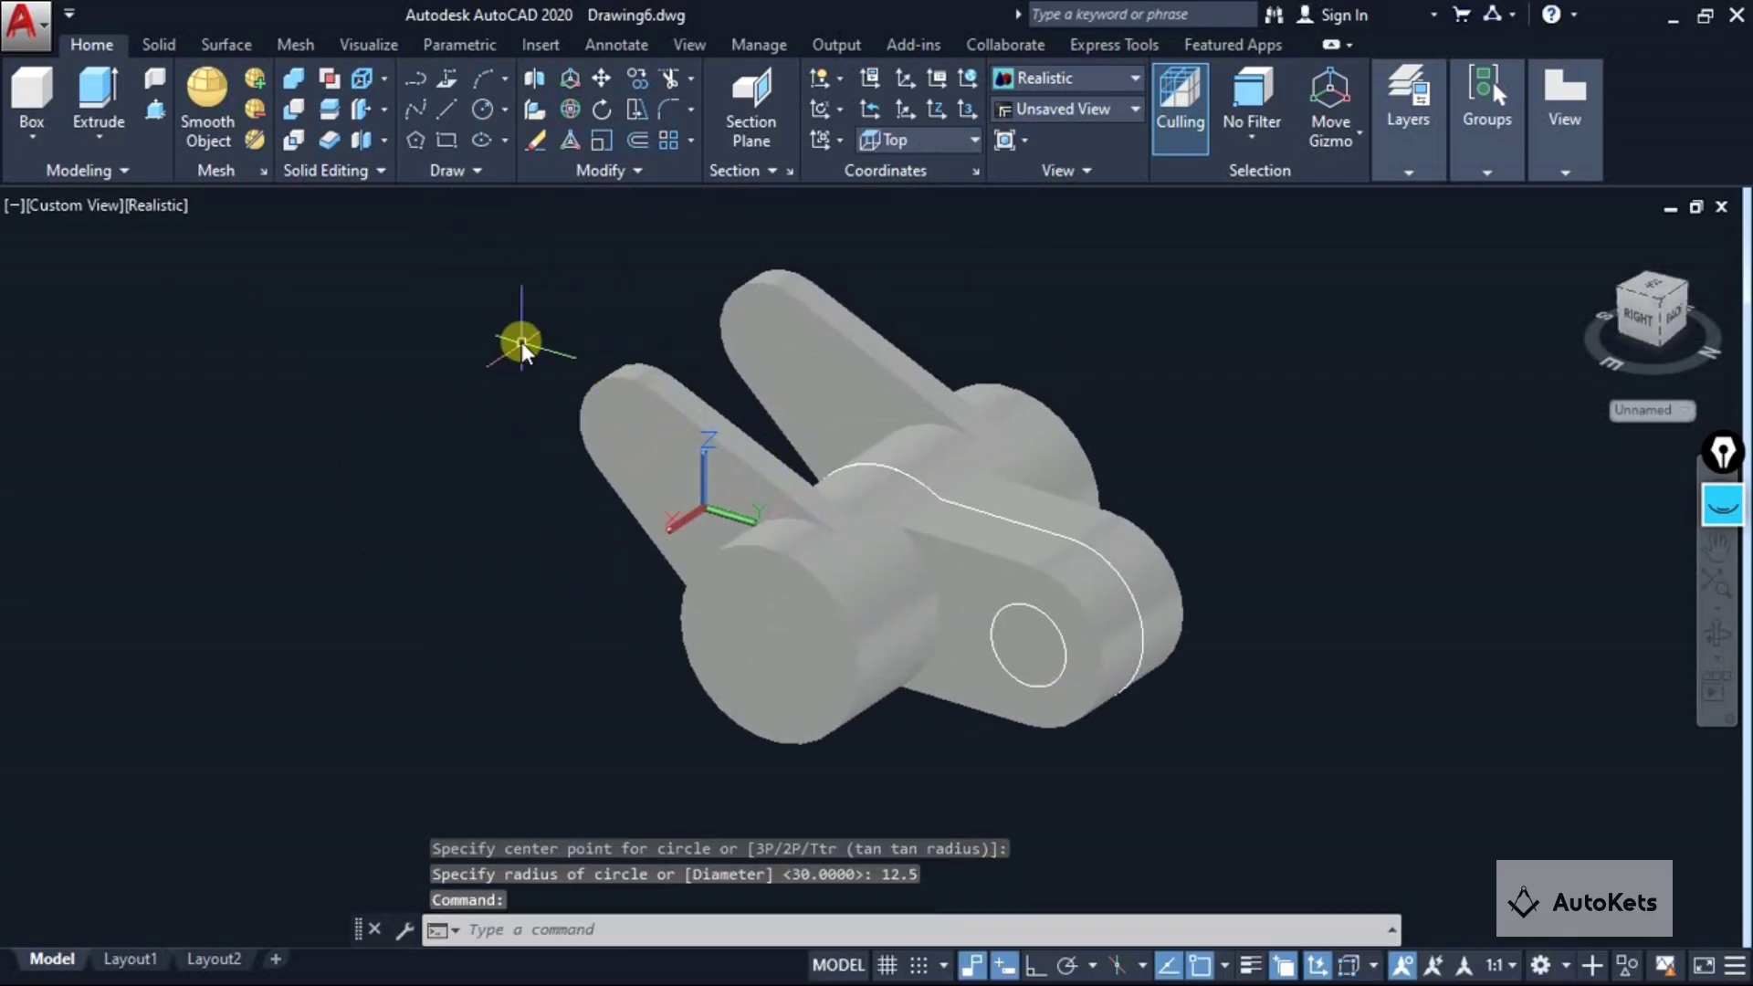
click(487, 126)
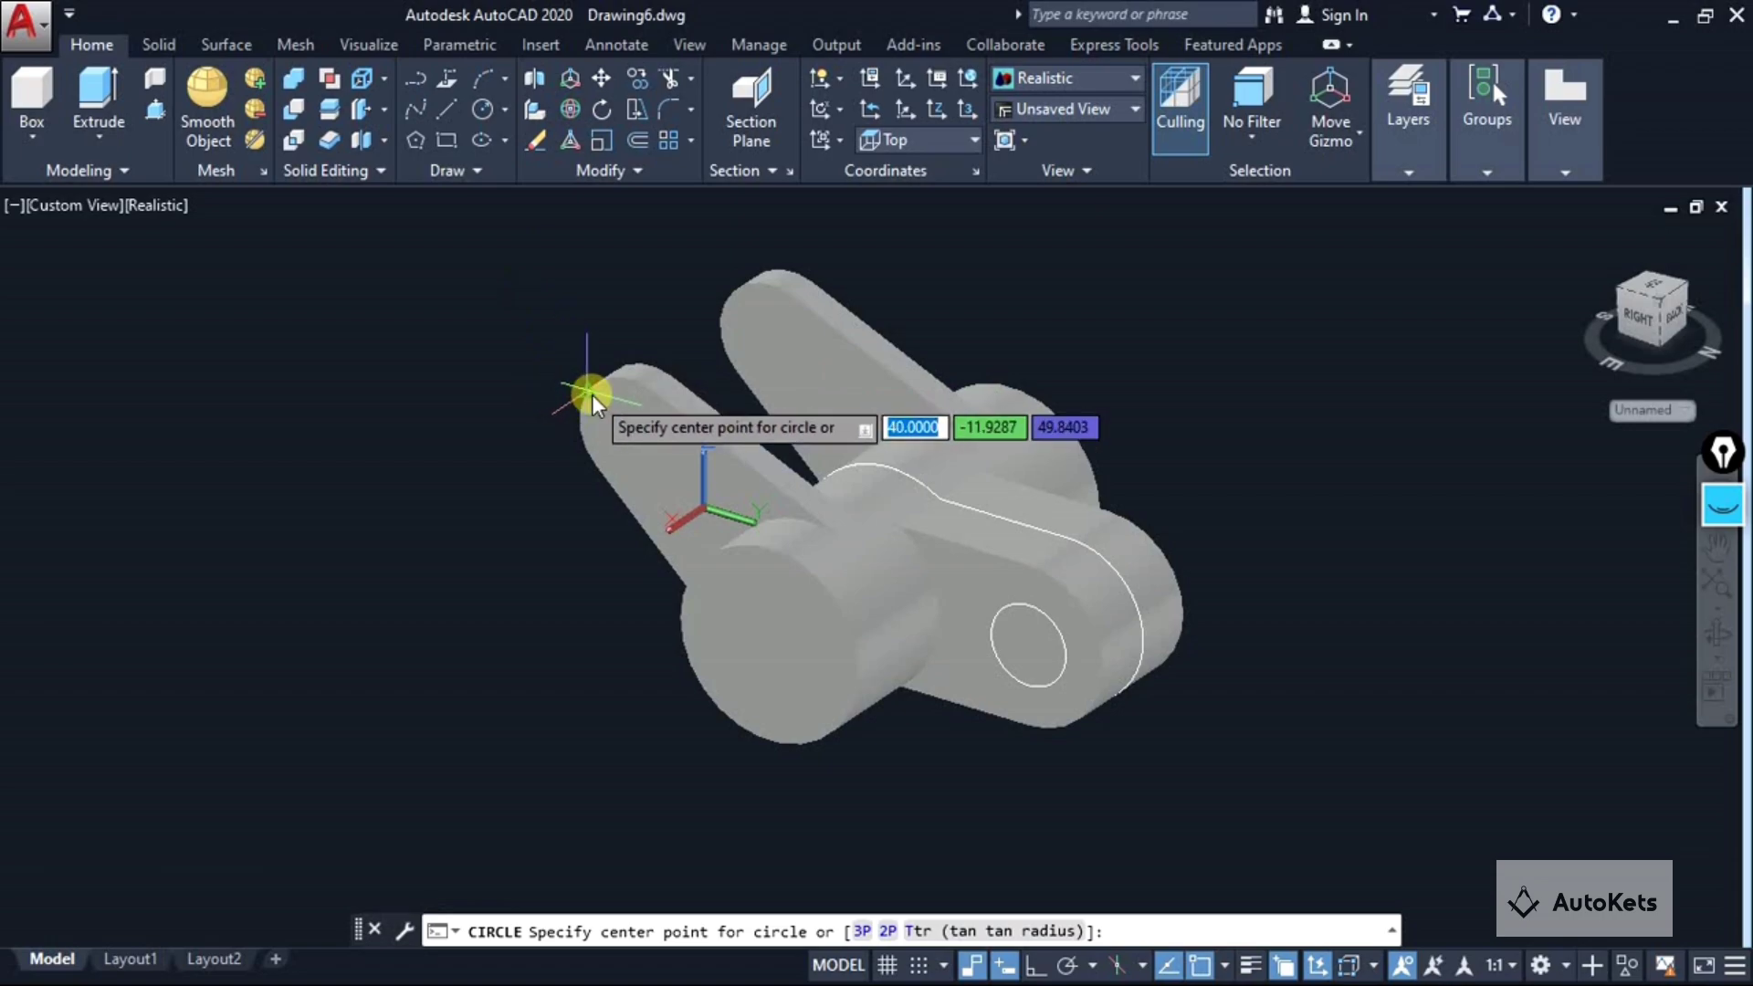
click(633, 442)
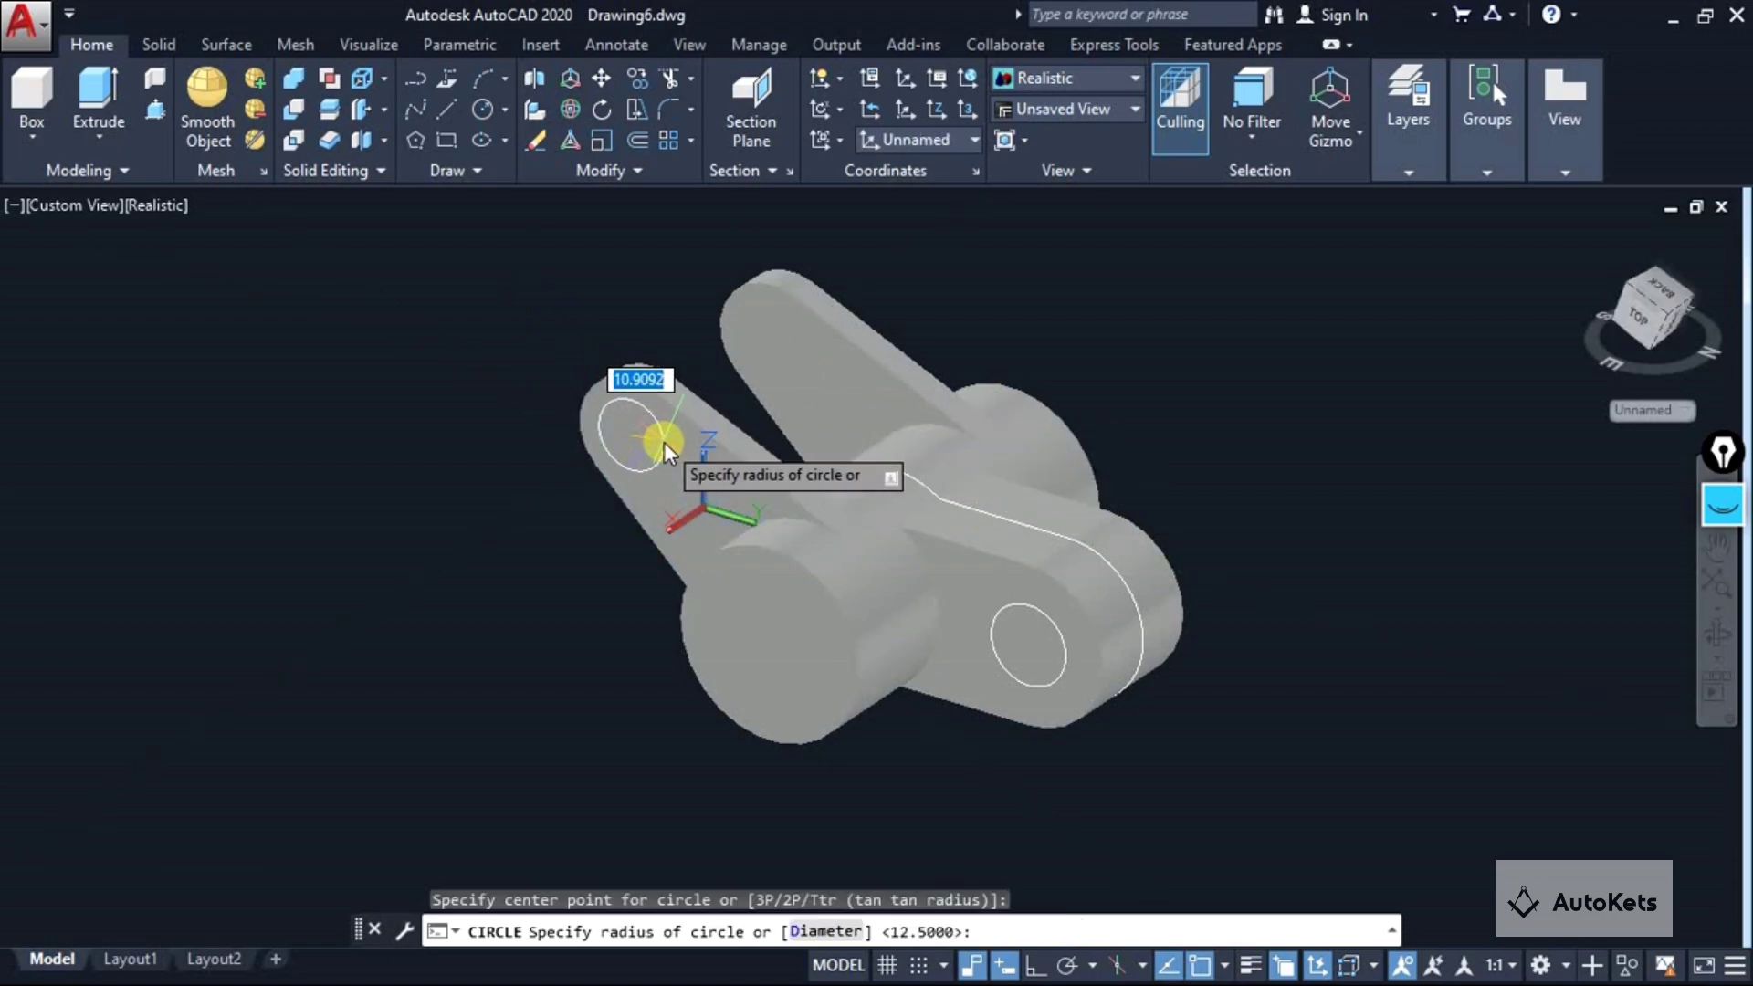
text(12.5)
key(Return)
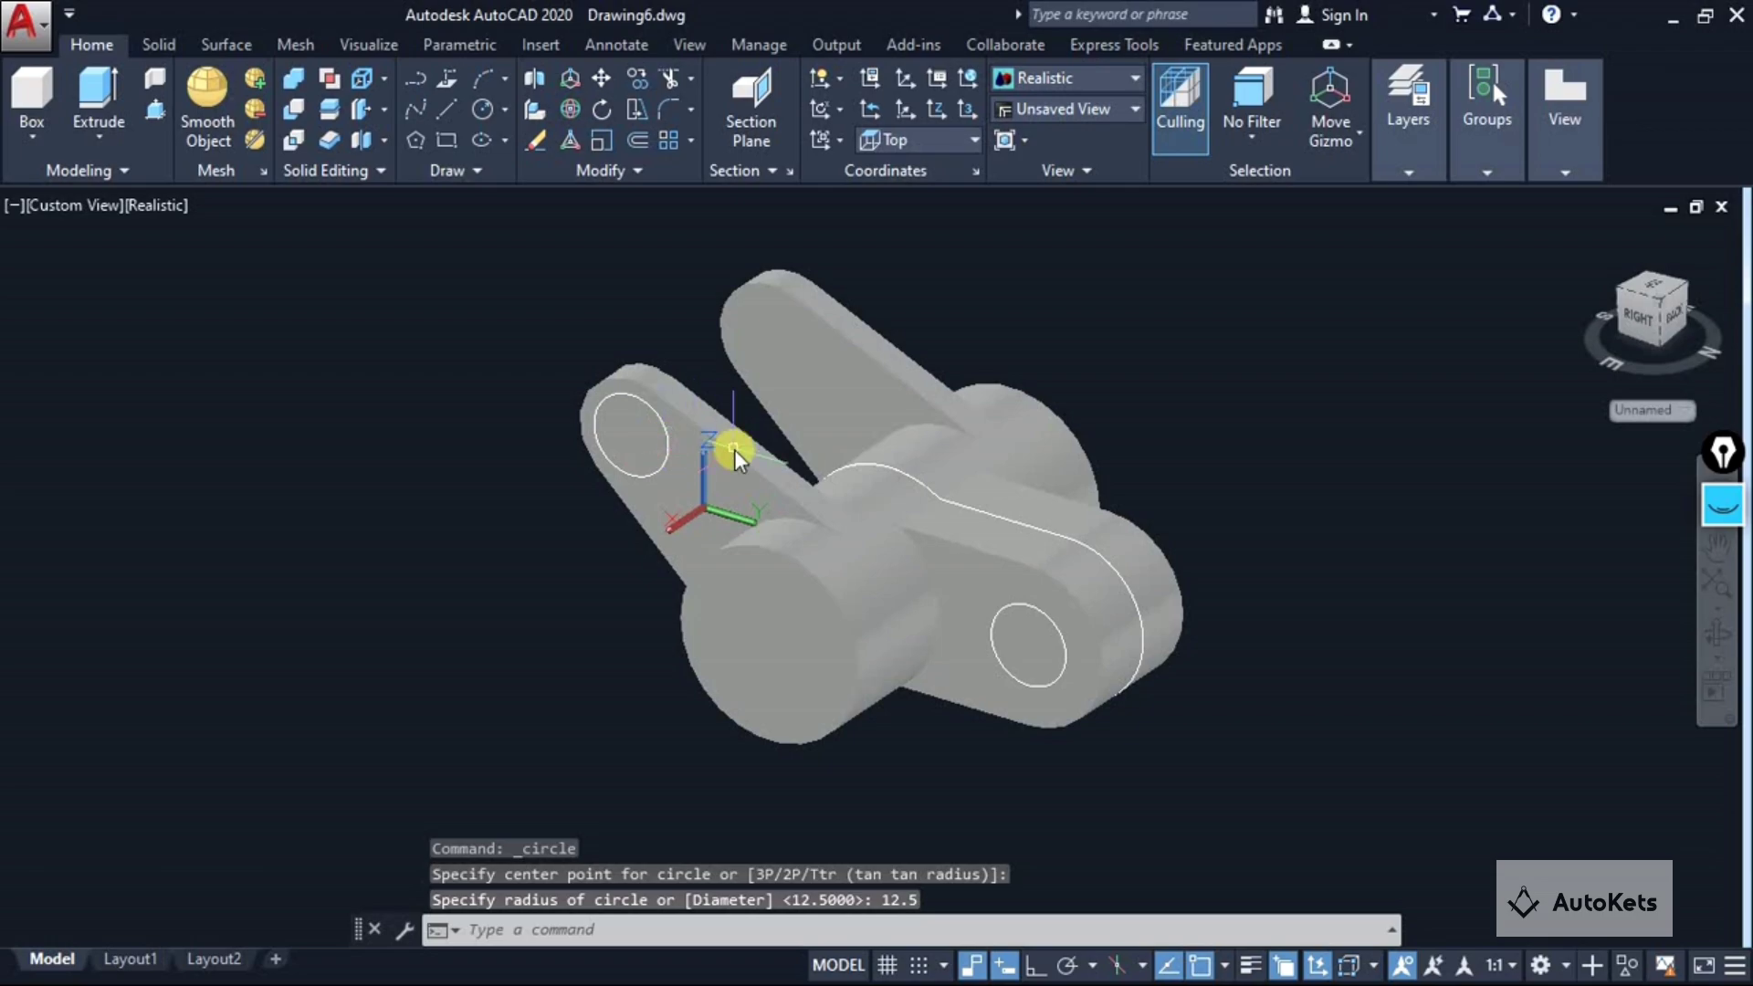
Draw a circle of radius 30 at the centre of the boss's near end face.
click(484, 112)
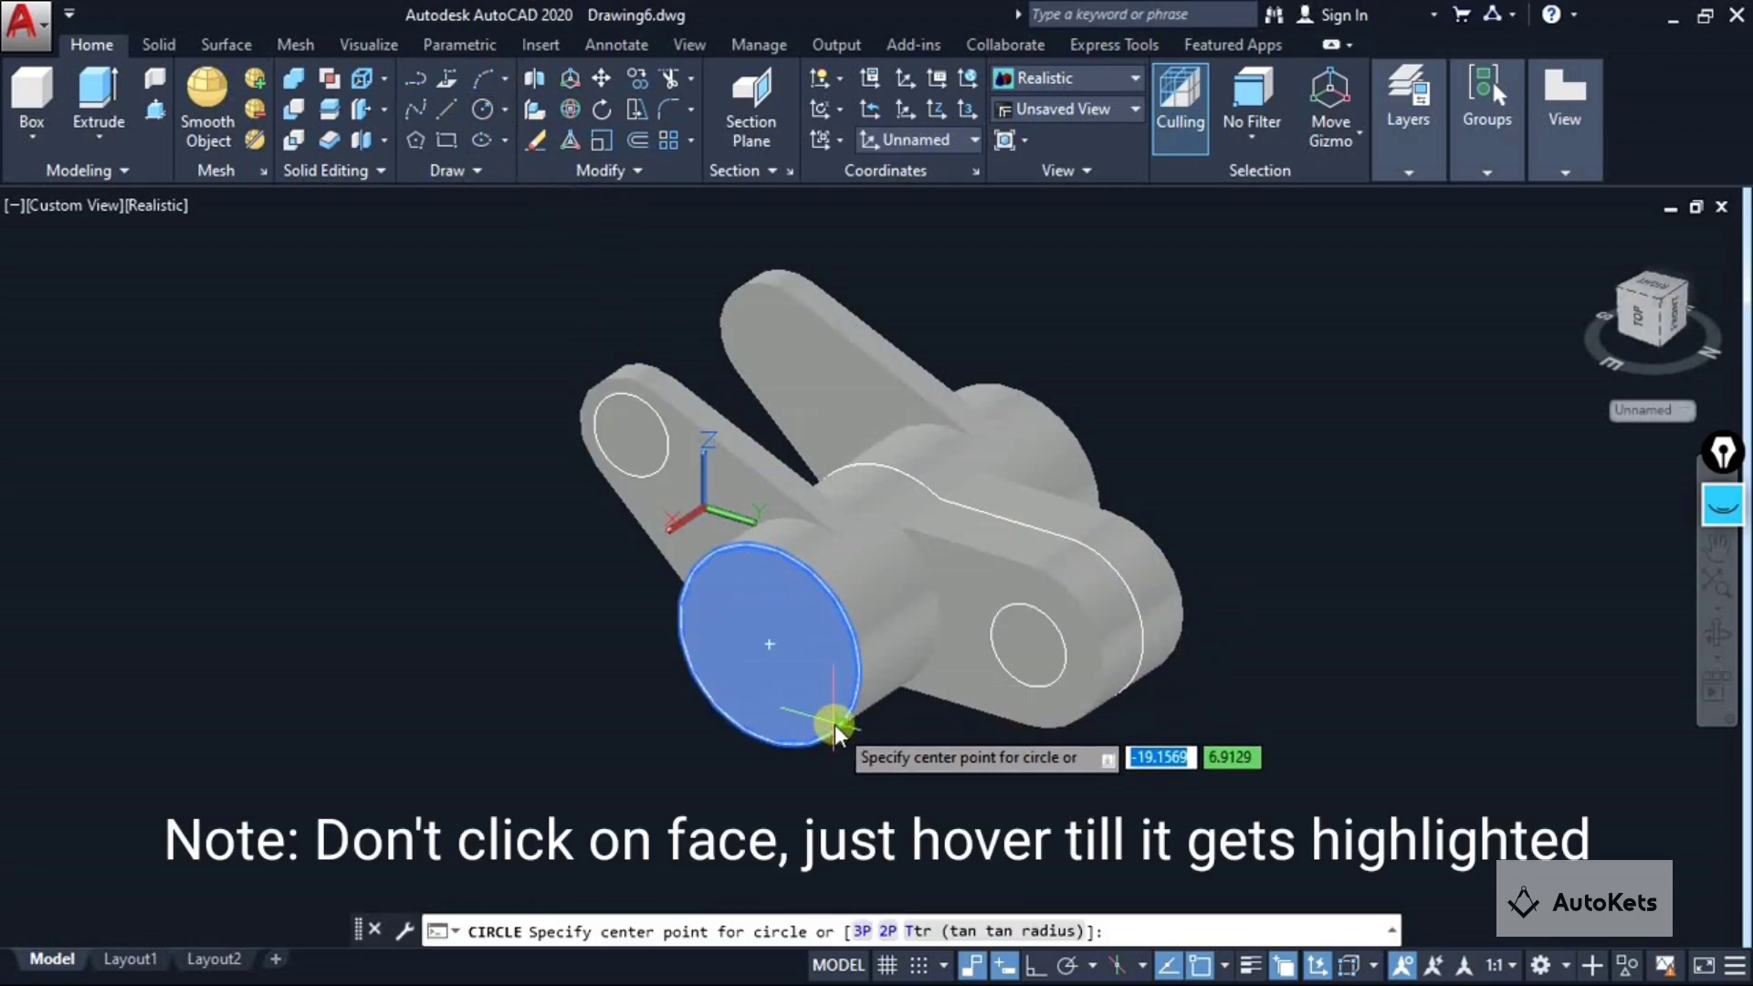
mouse_move(768, 745)
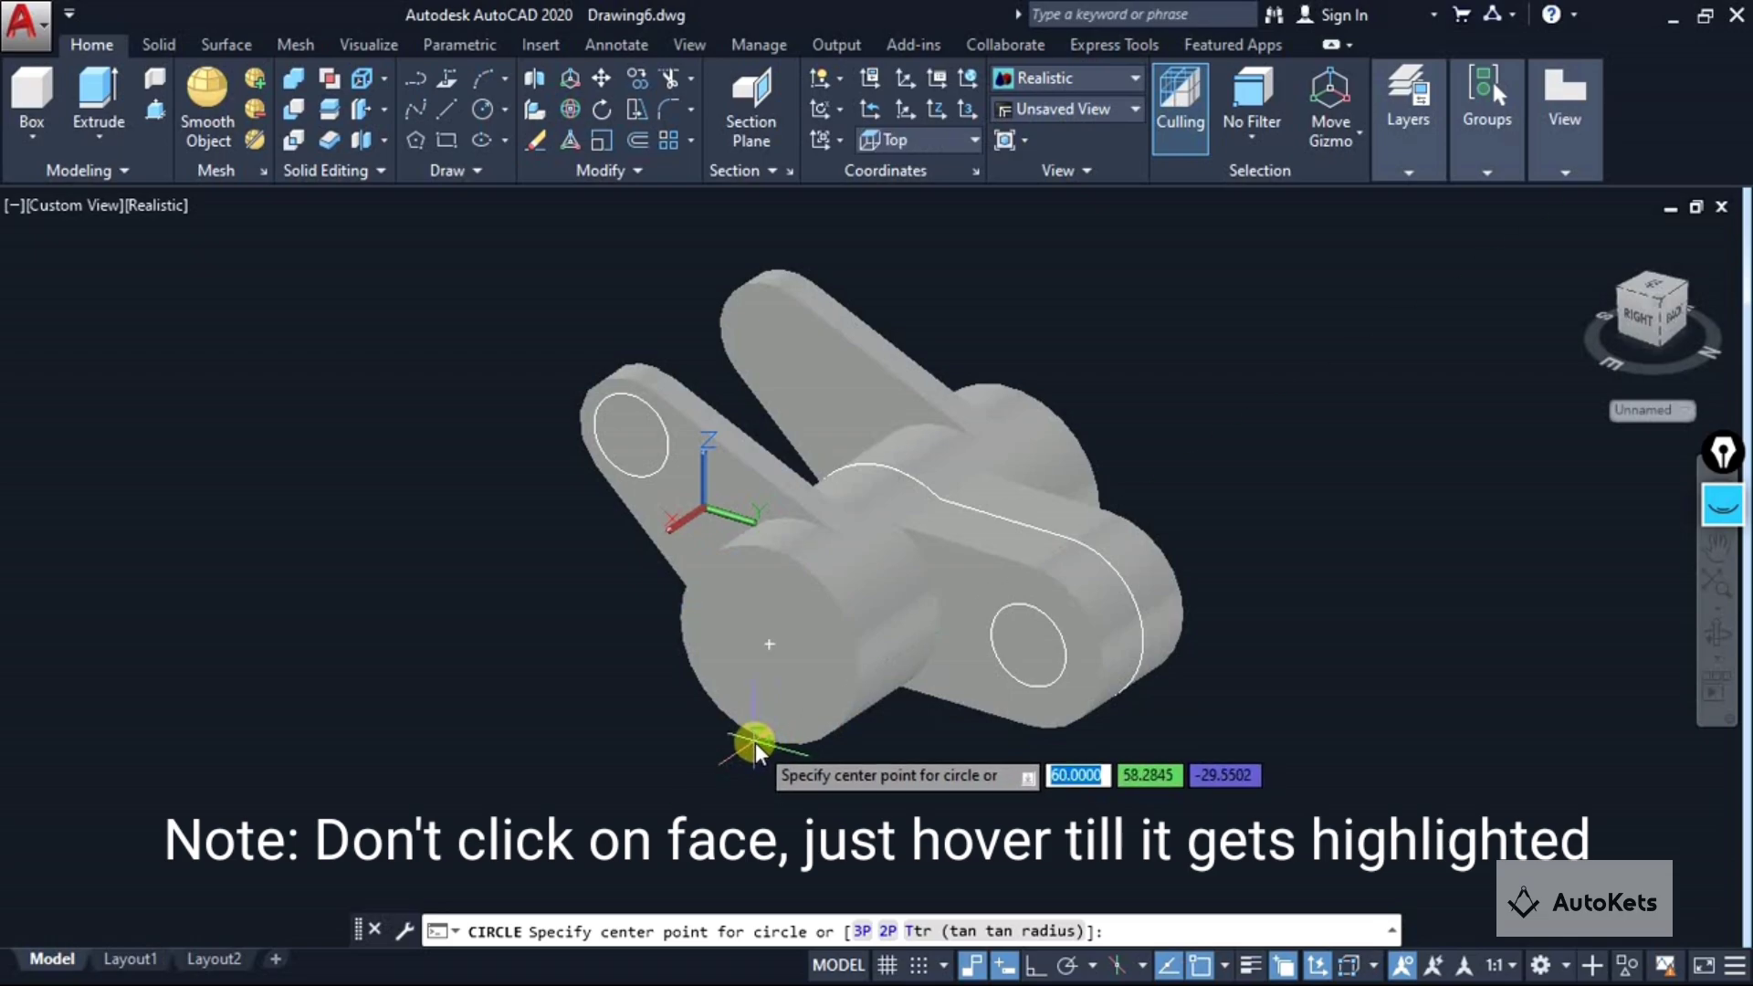
click(765, 648)
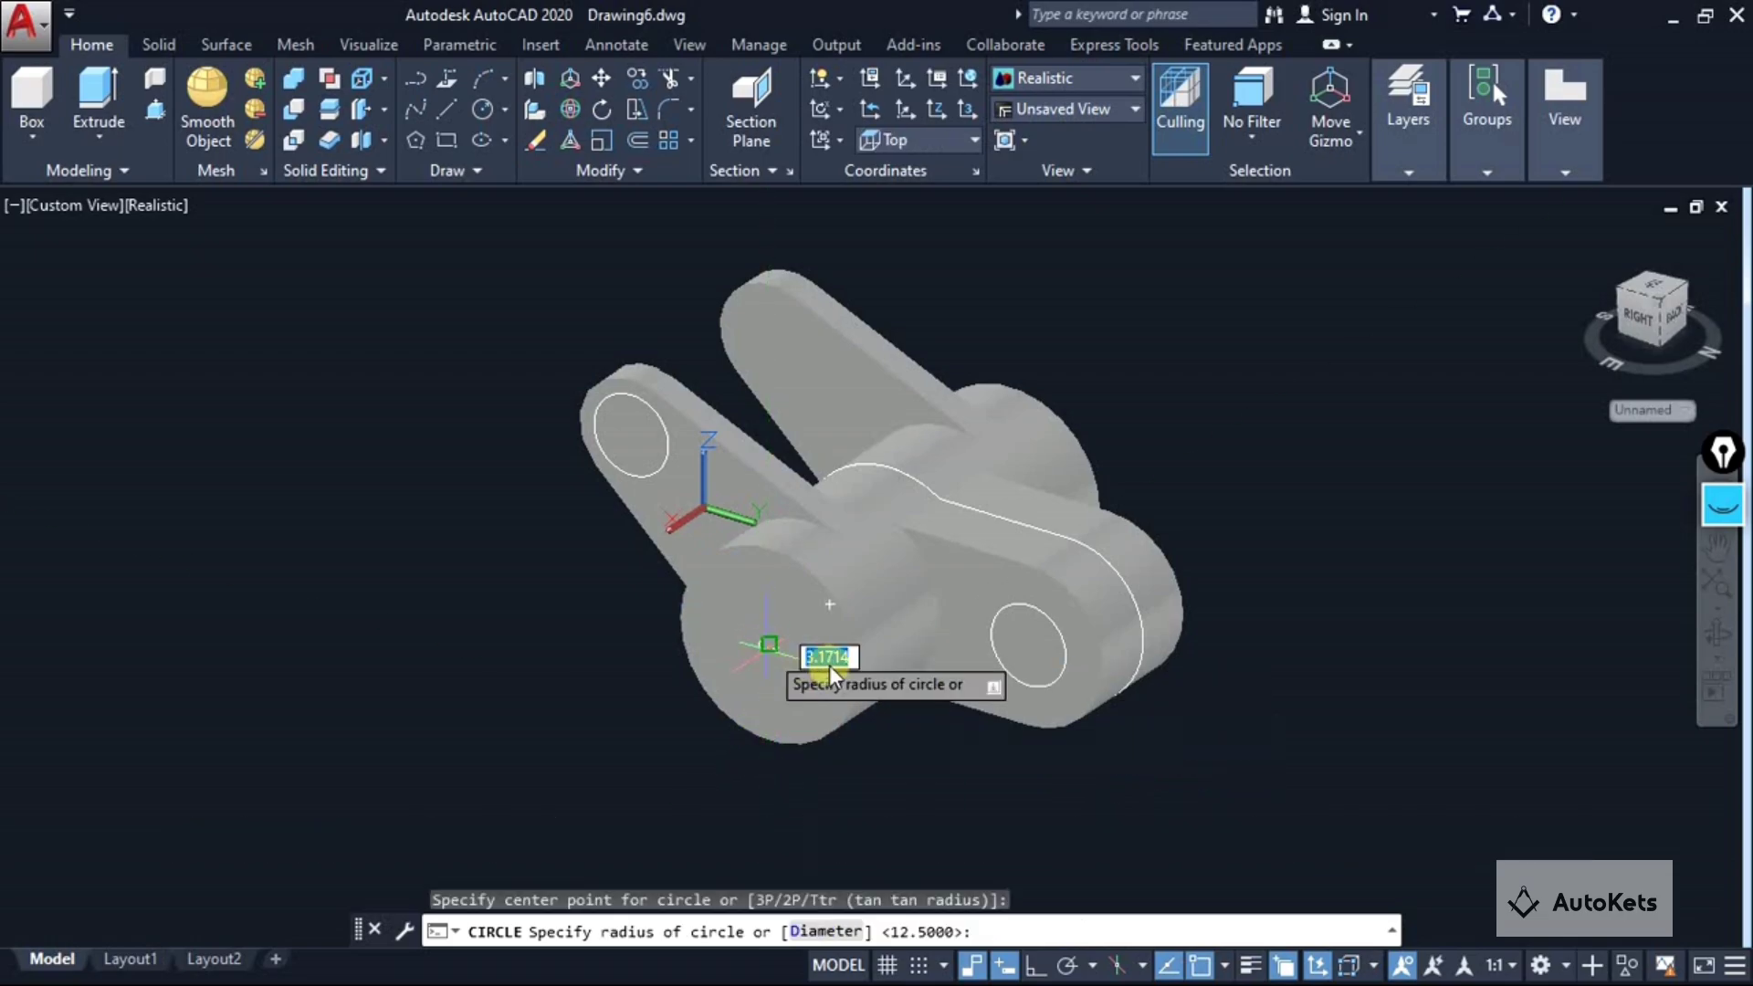
key(Escape)
key(Return)
click(774, 648)
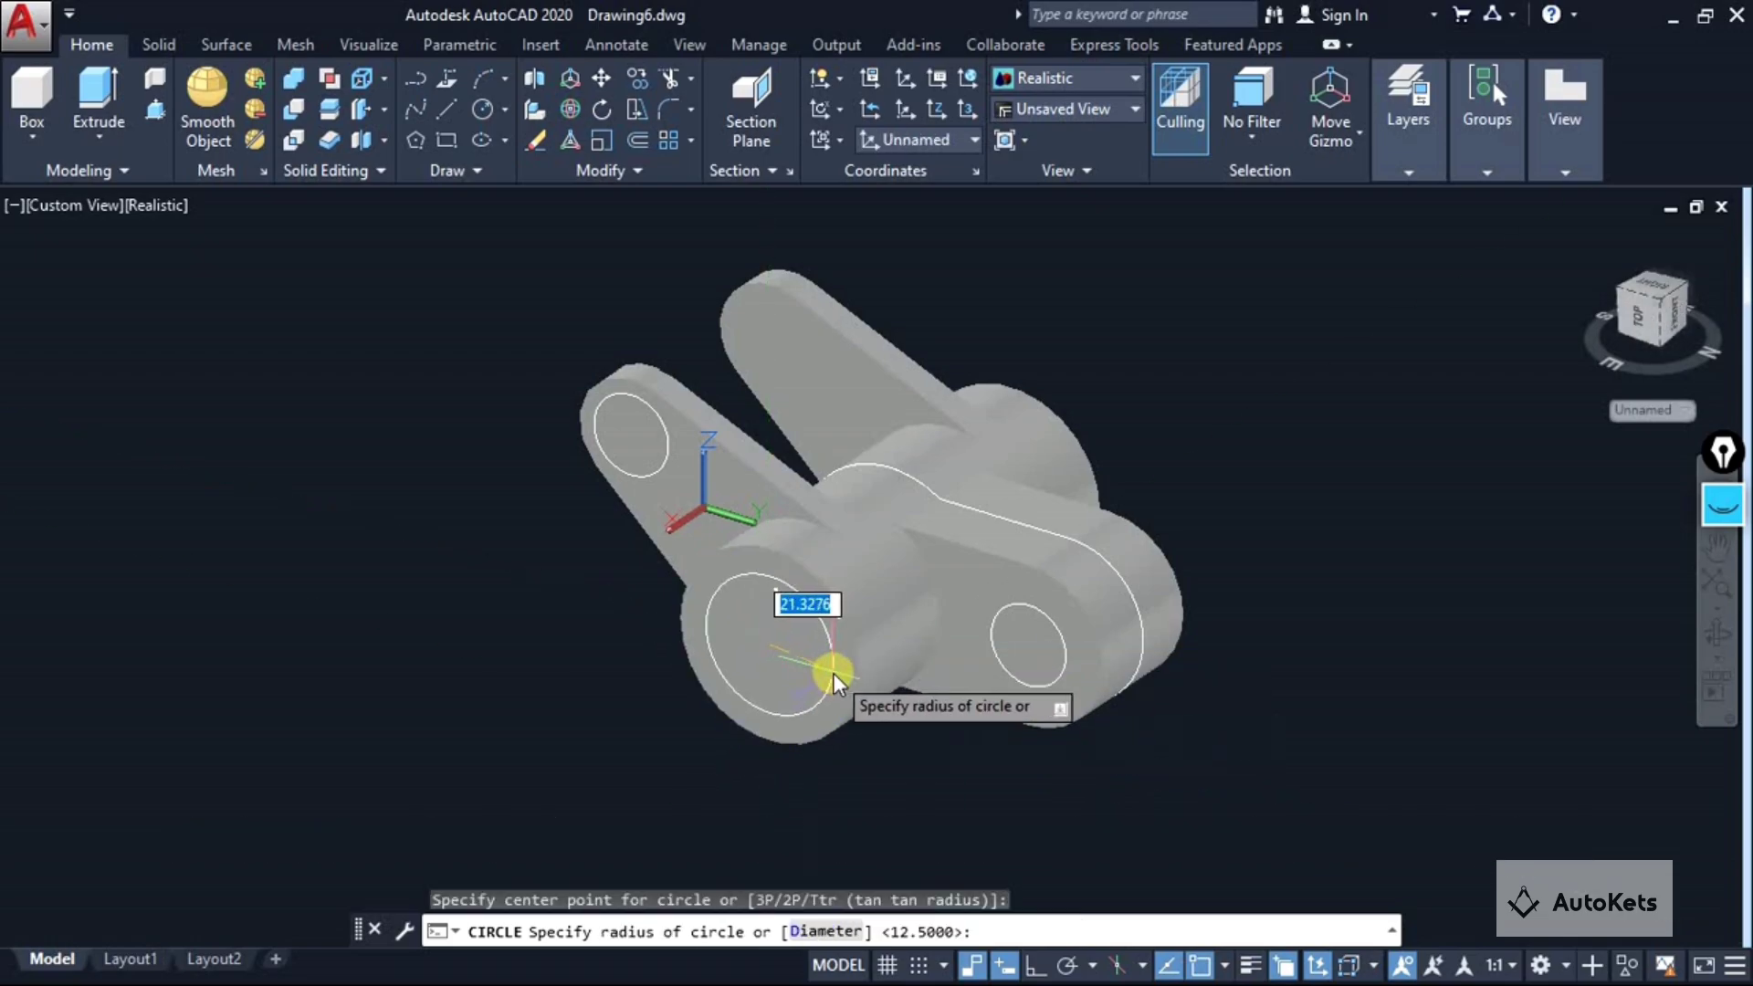
text(30)
key(Return)
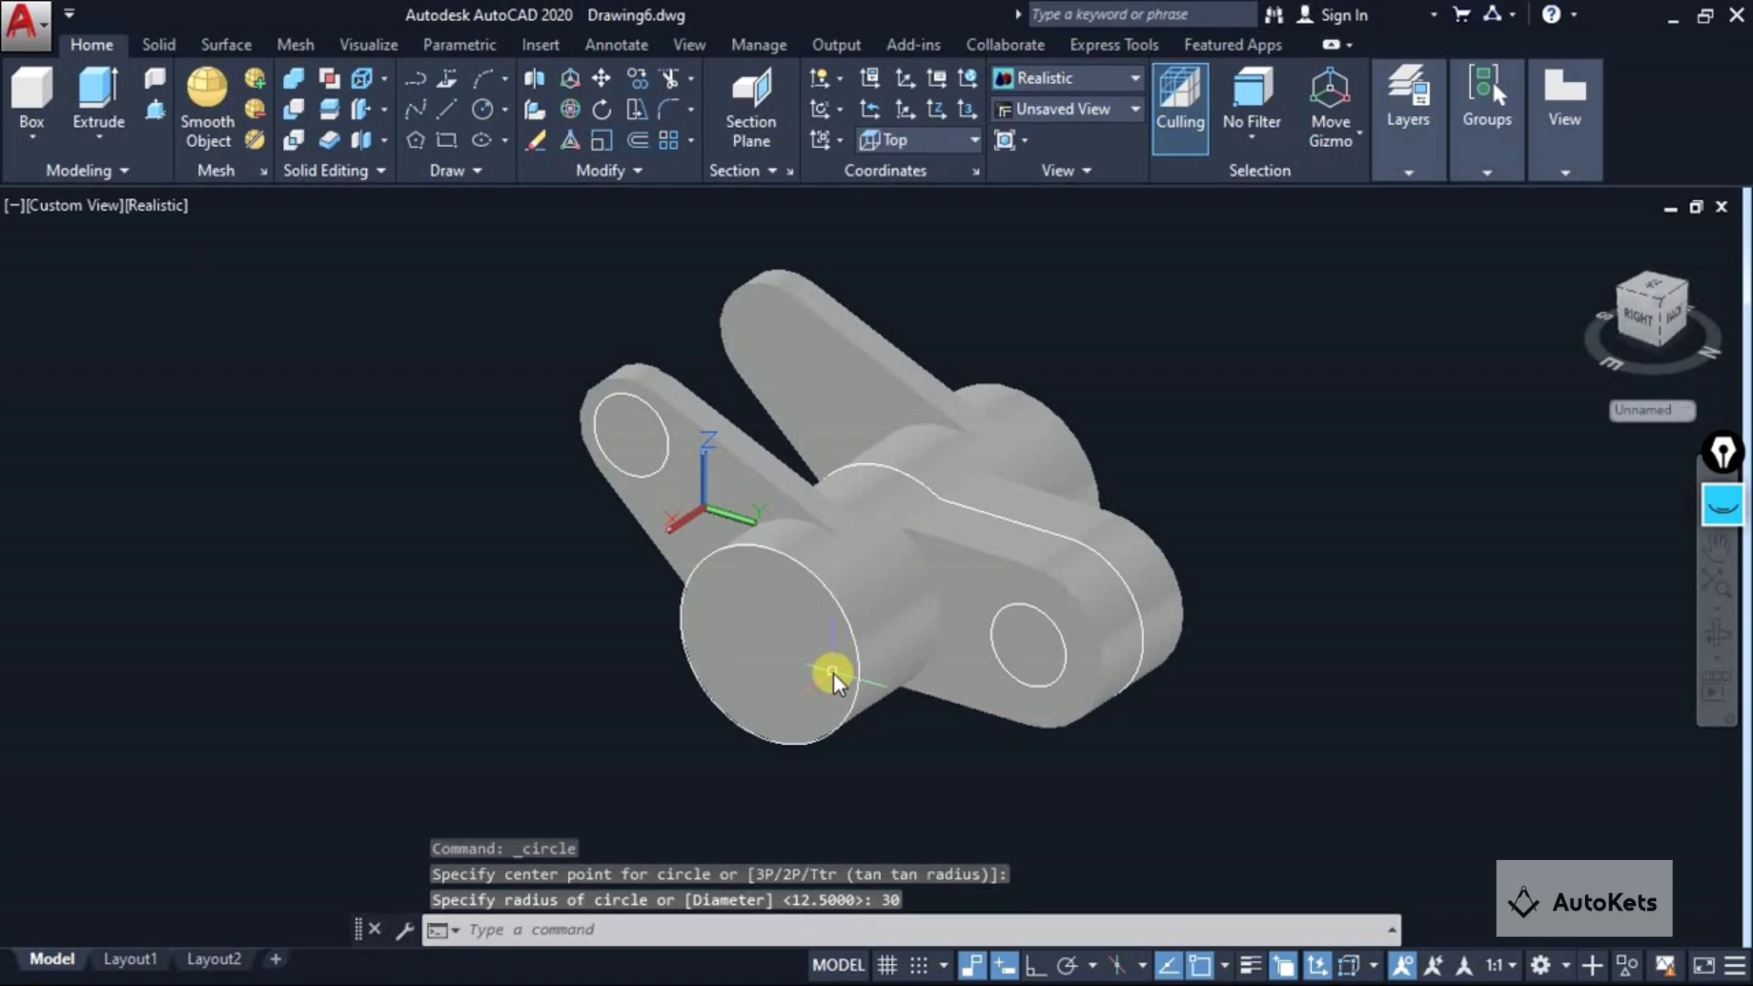
Draw a circle of radius 15 at the centre of the boss's near end face.
click(484, 110)
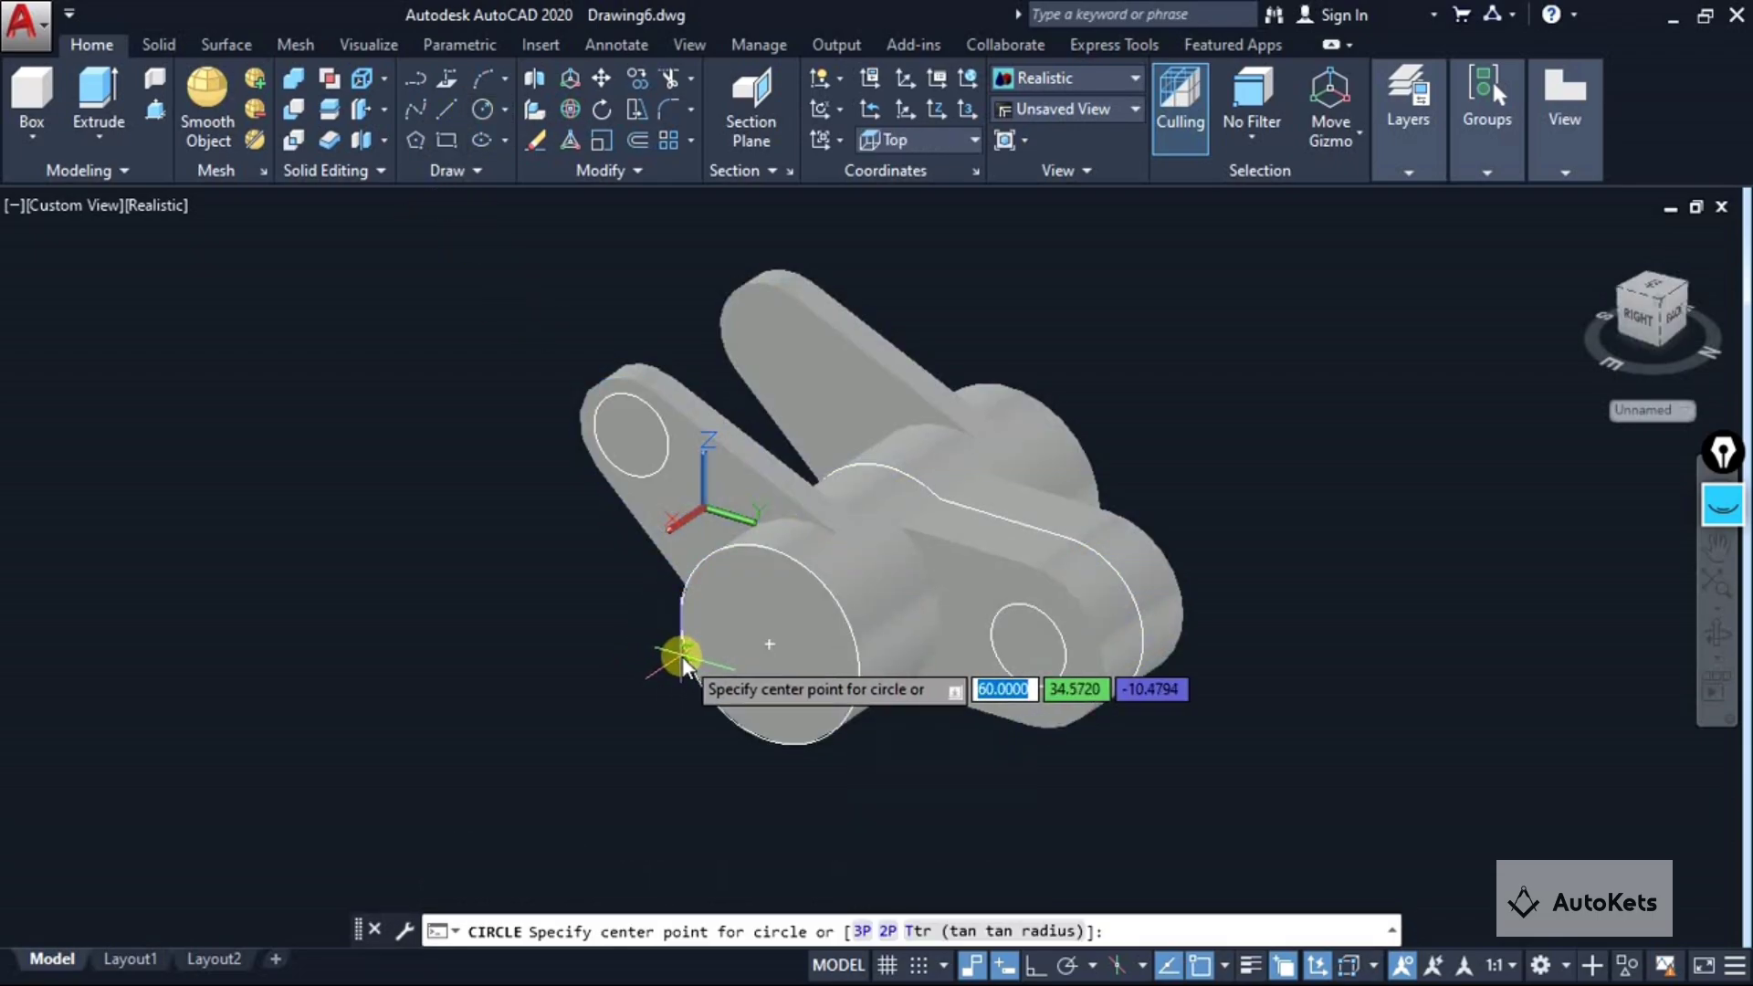
click(768, 644)
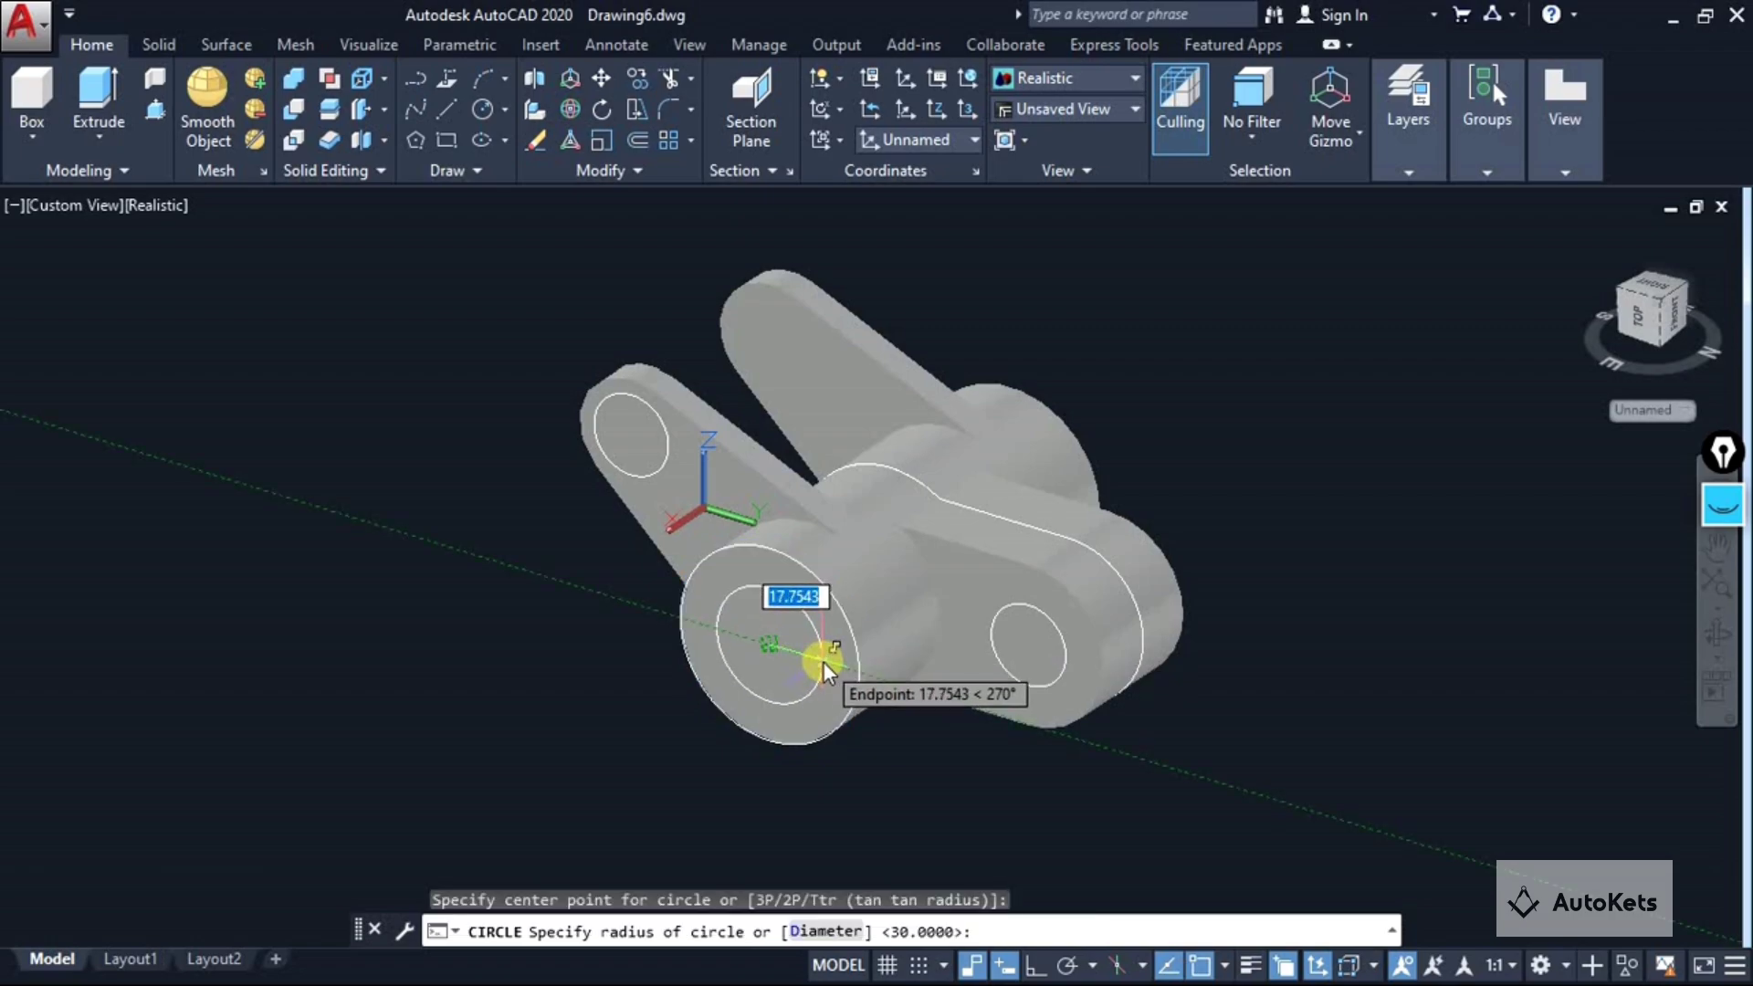
text(15)
key(Return)
key(Escape)
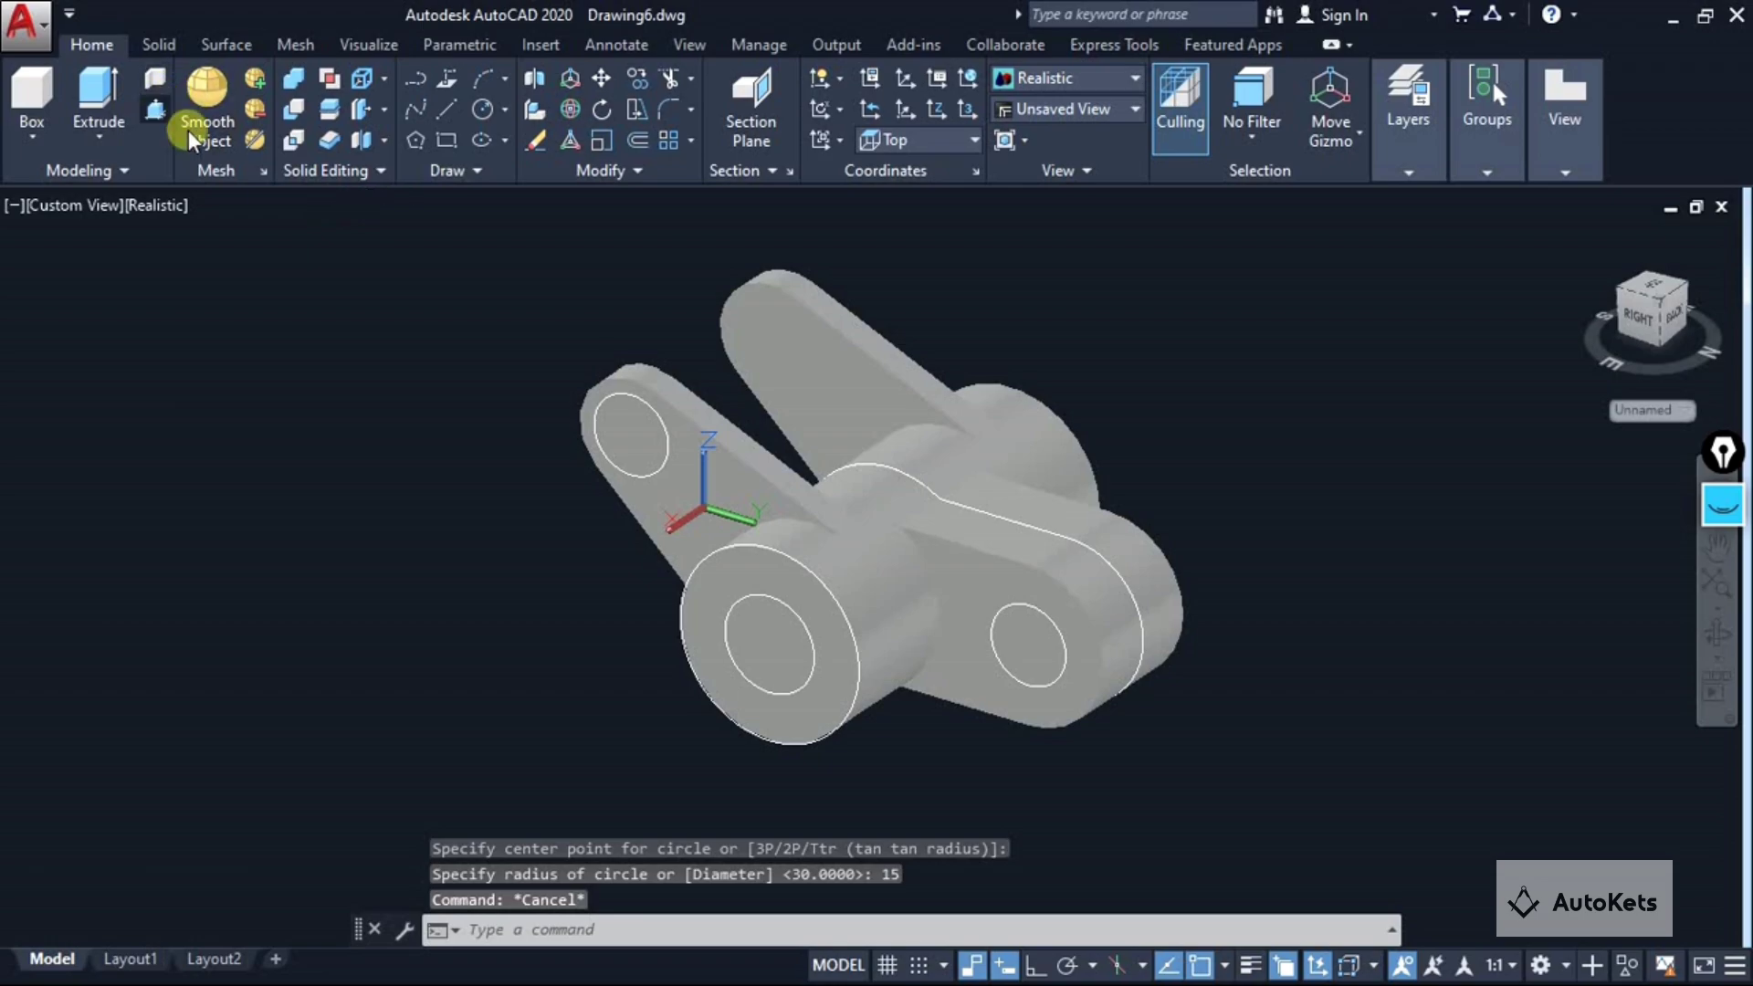
Cut the holes by press-pulling the inner circles through both tapered arms, the full length of the boss and the lug.
click(156, 109)
click(616, 429)
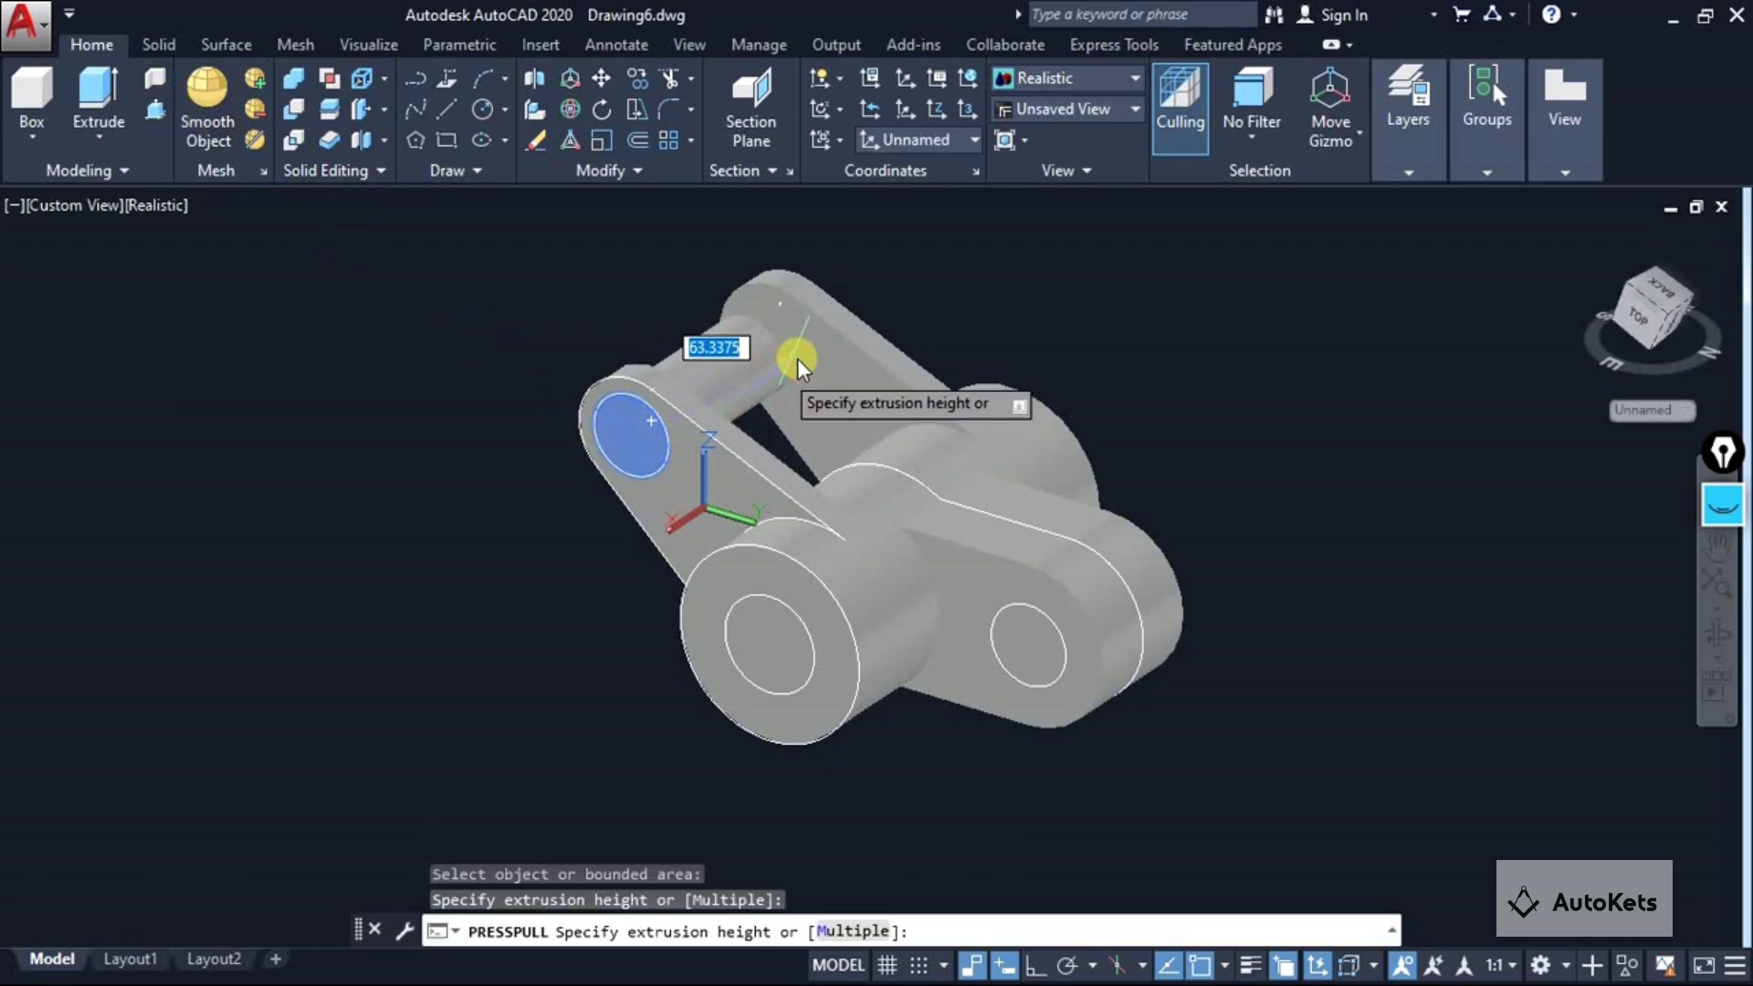
click(858, 322)
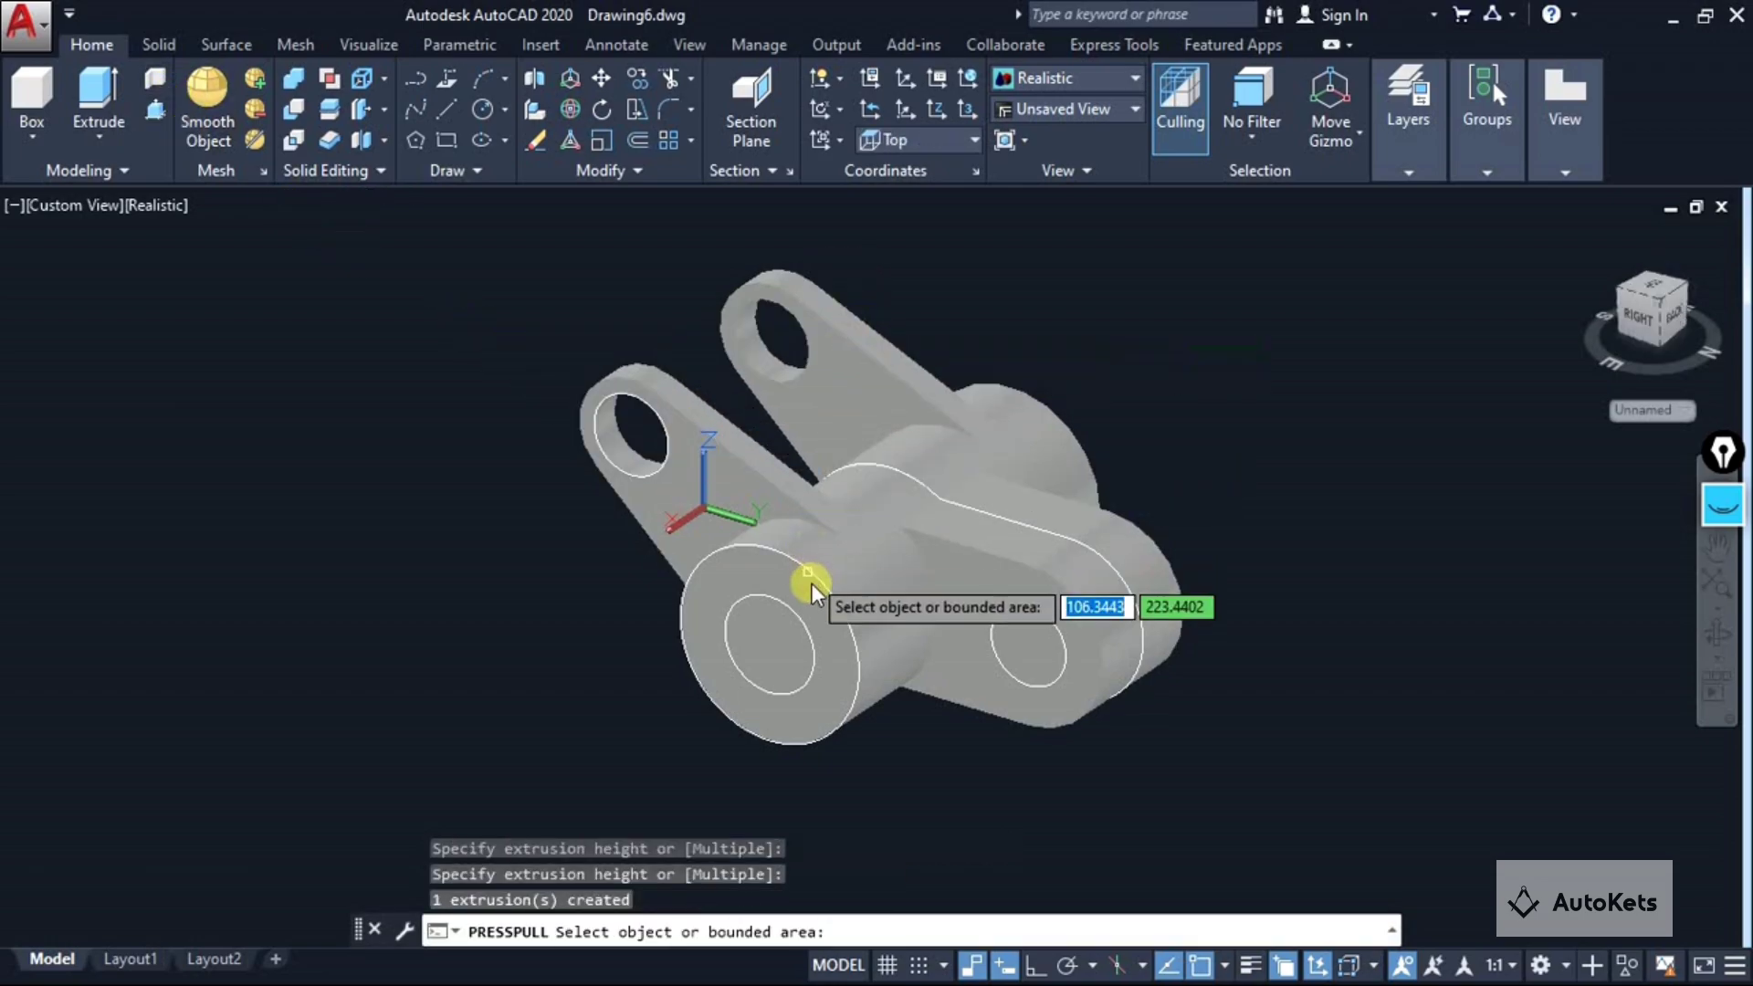
click(765, 630)
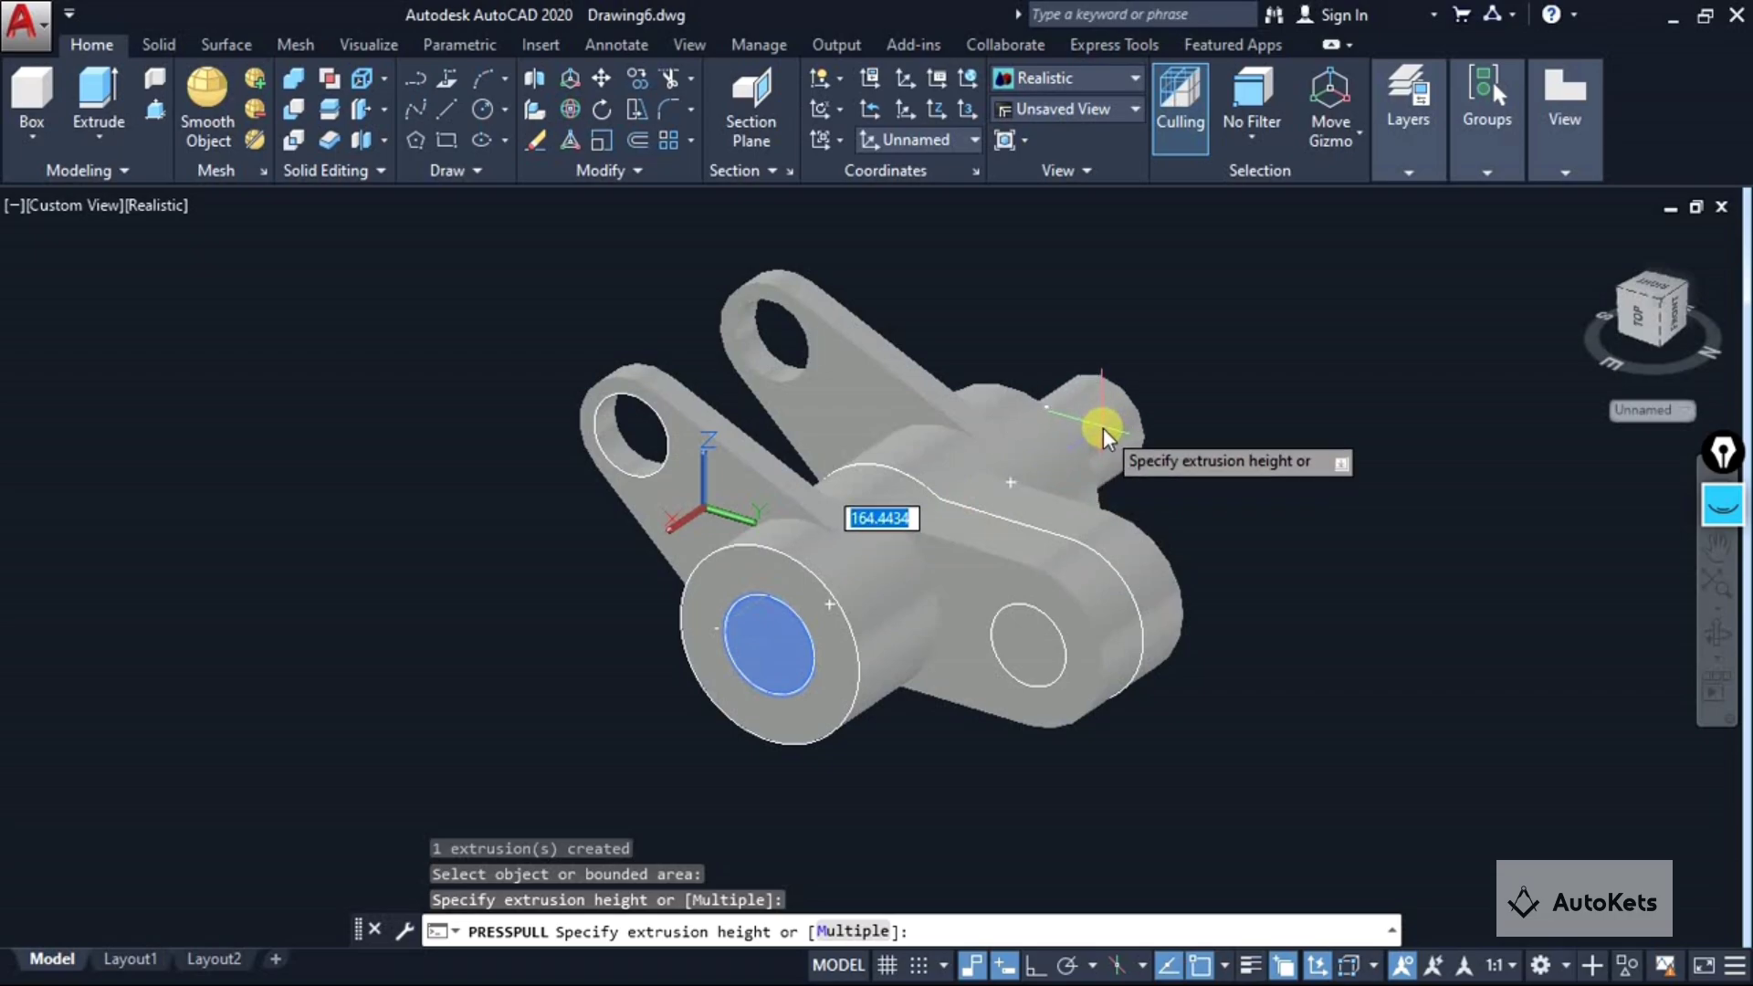
click(1103, 427)
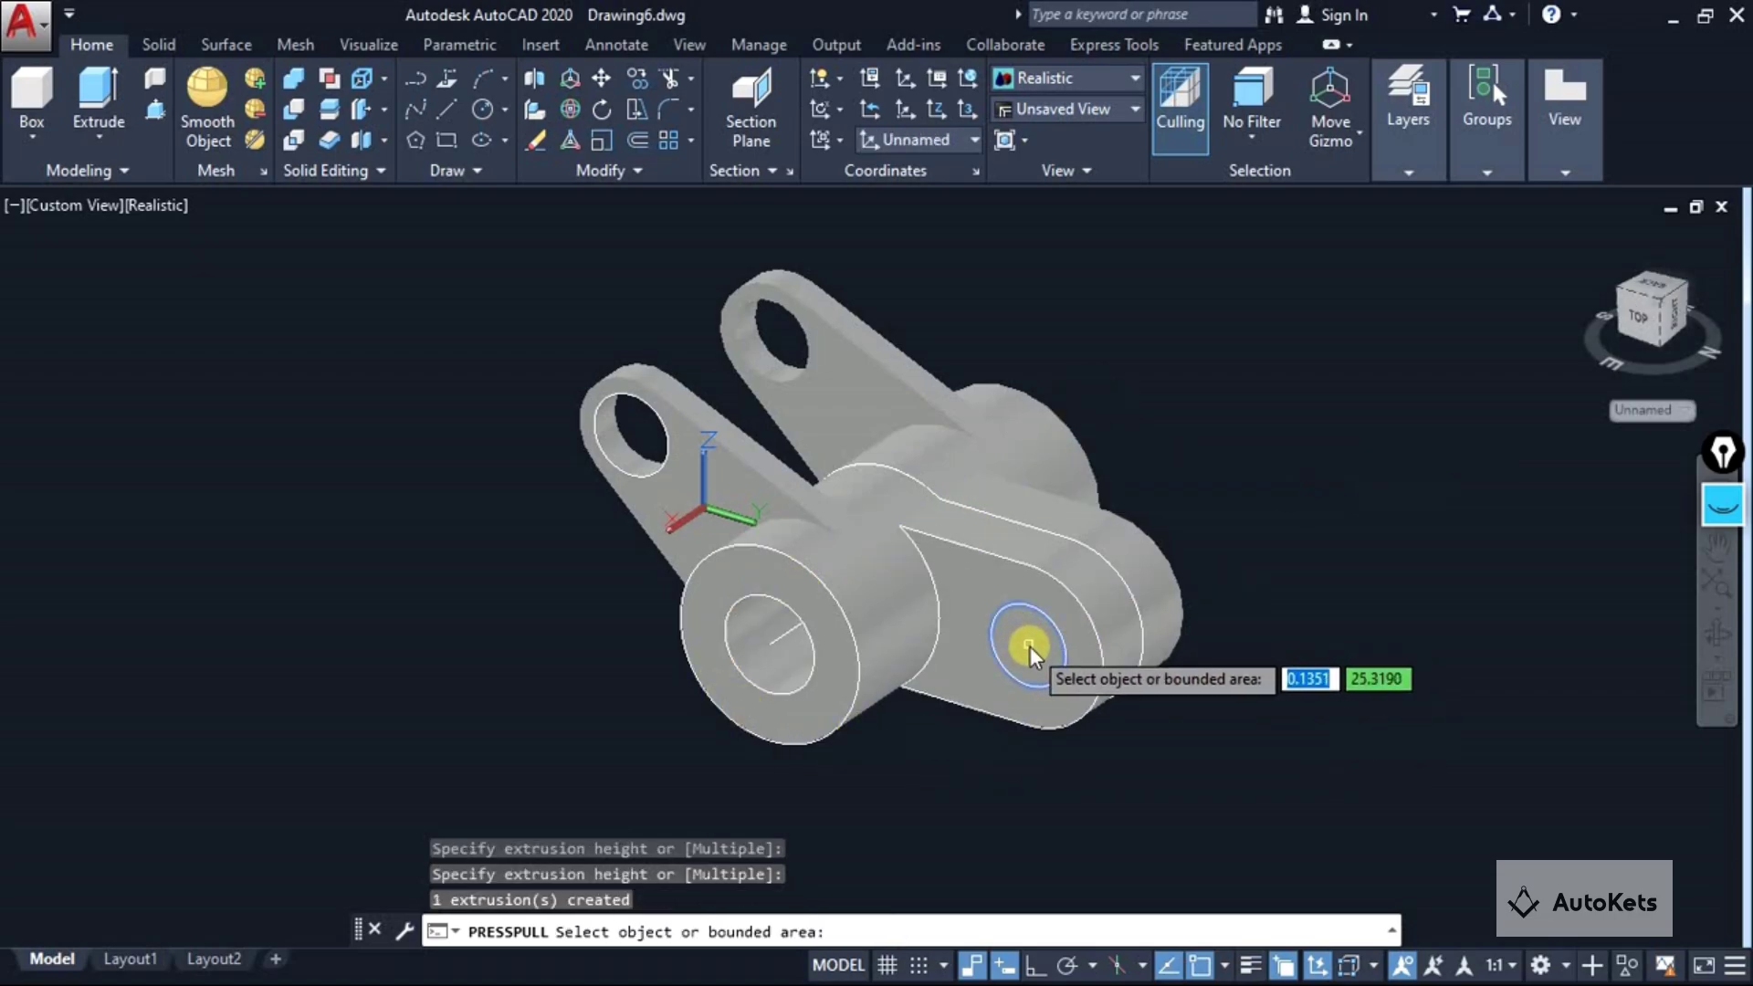
click(1031, 645)
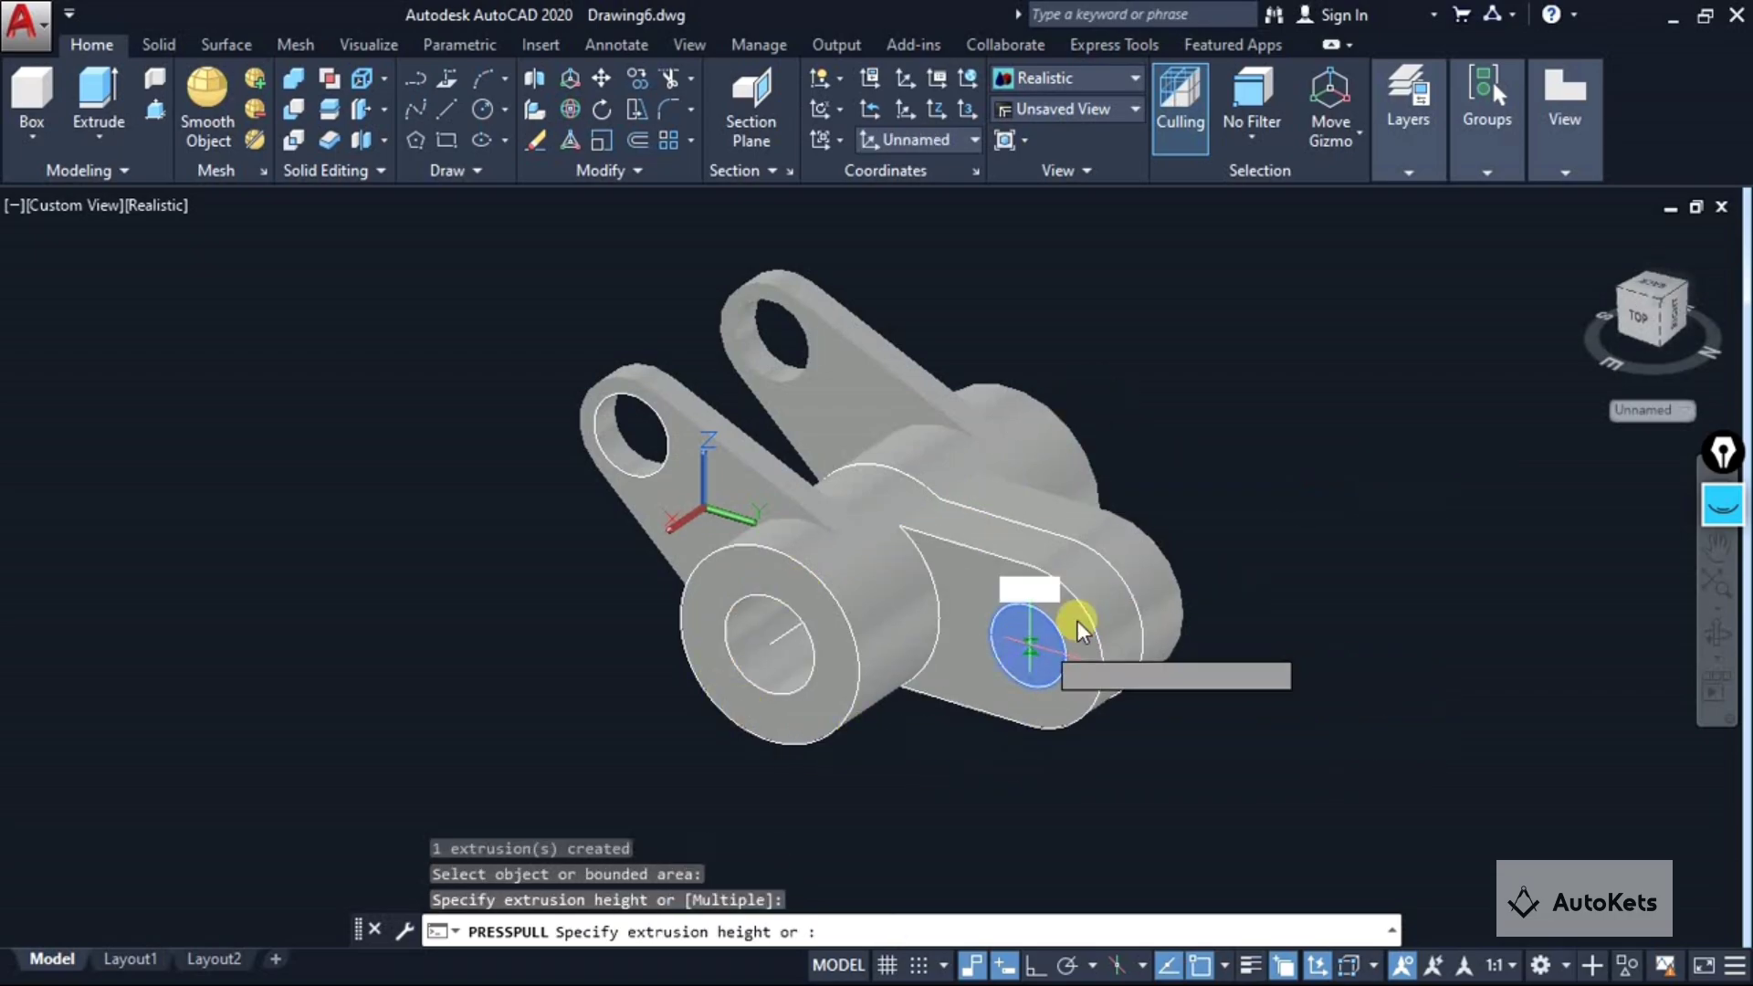
click(1186, 534)
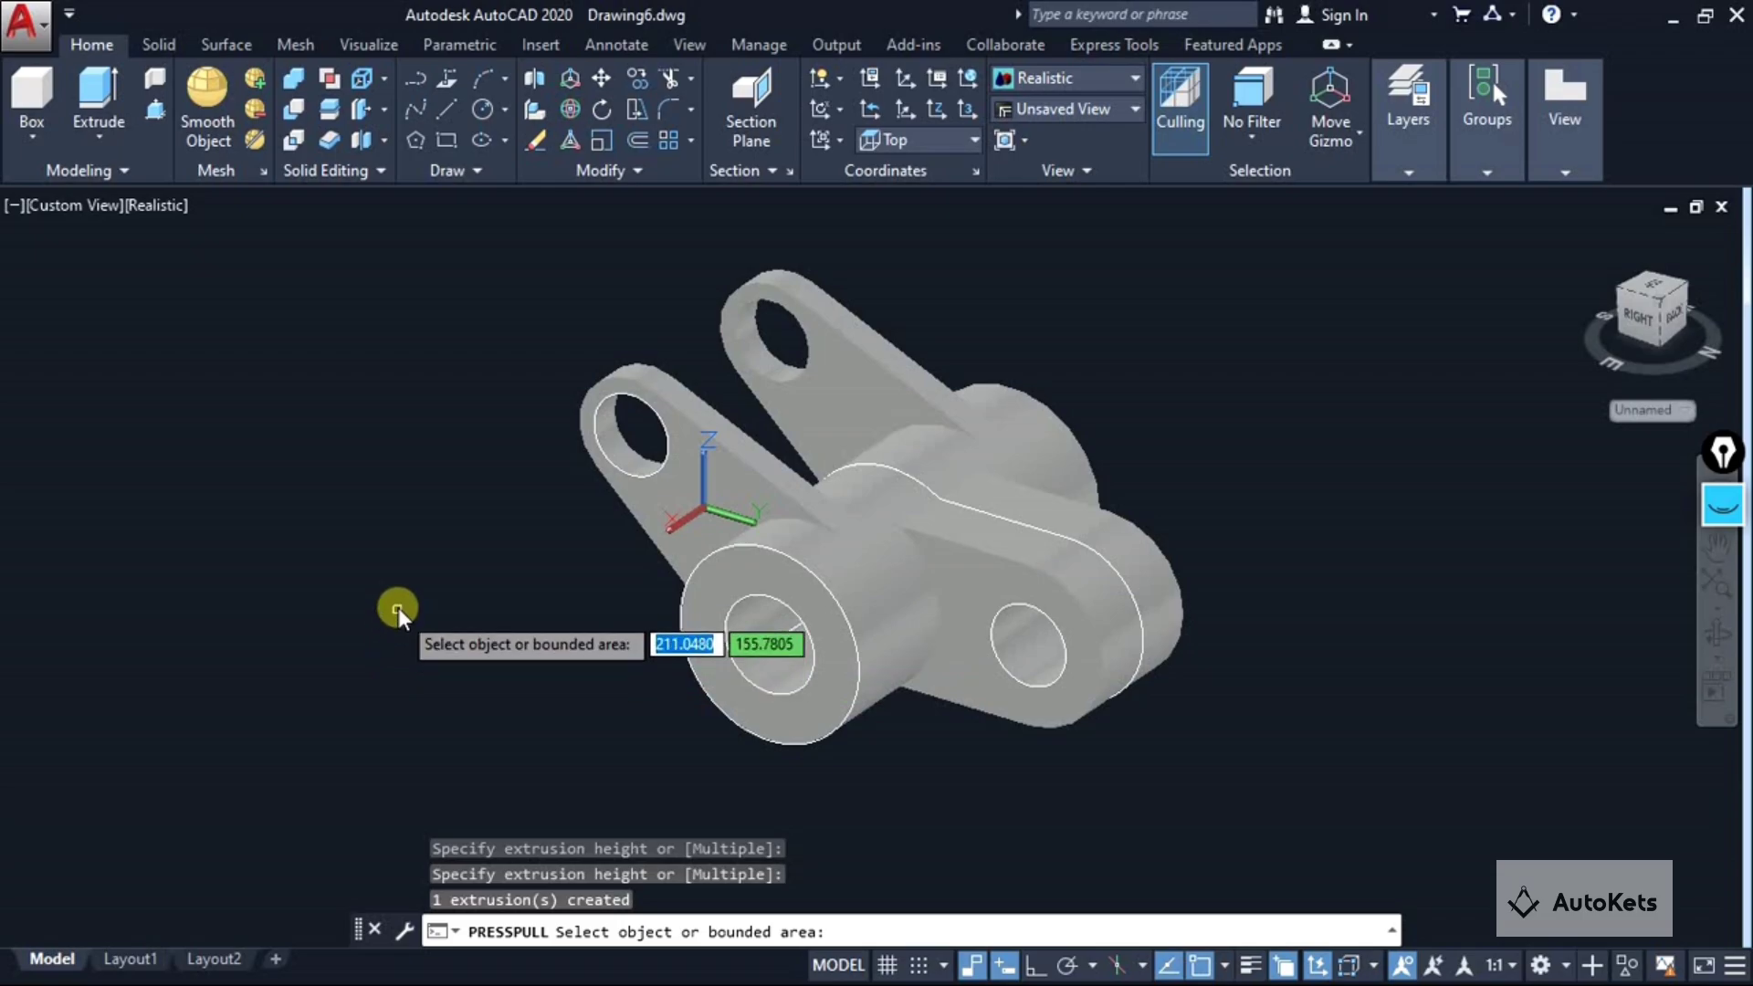
key(Escape)
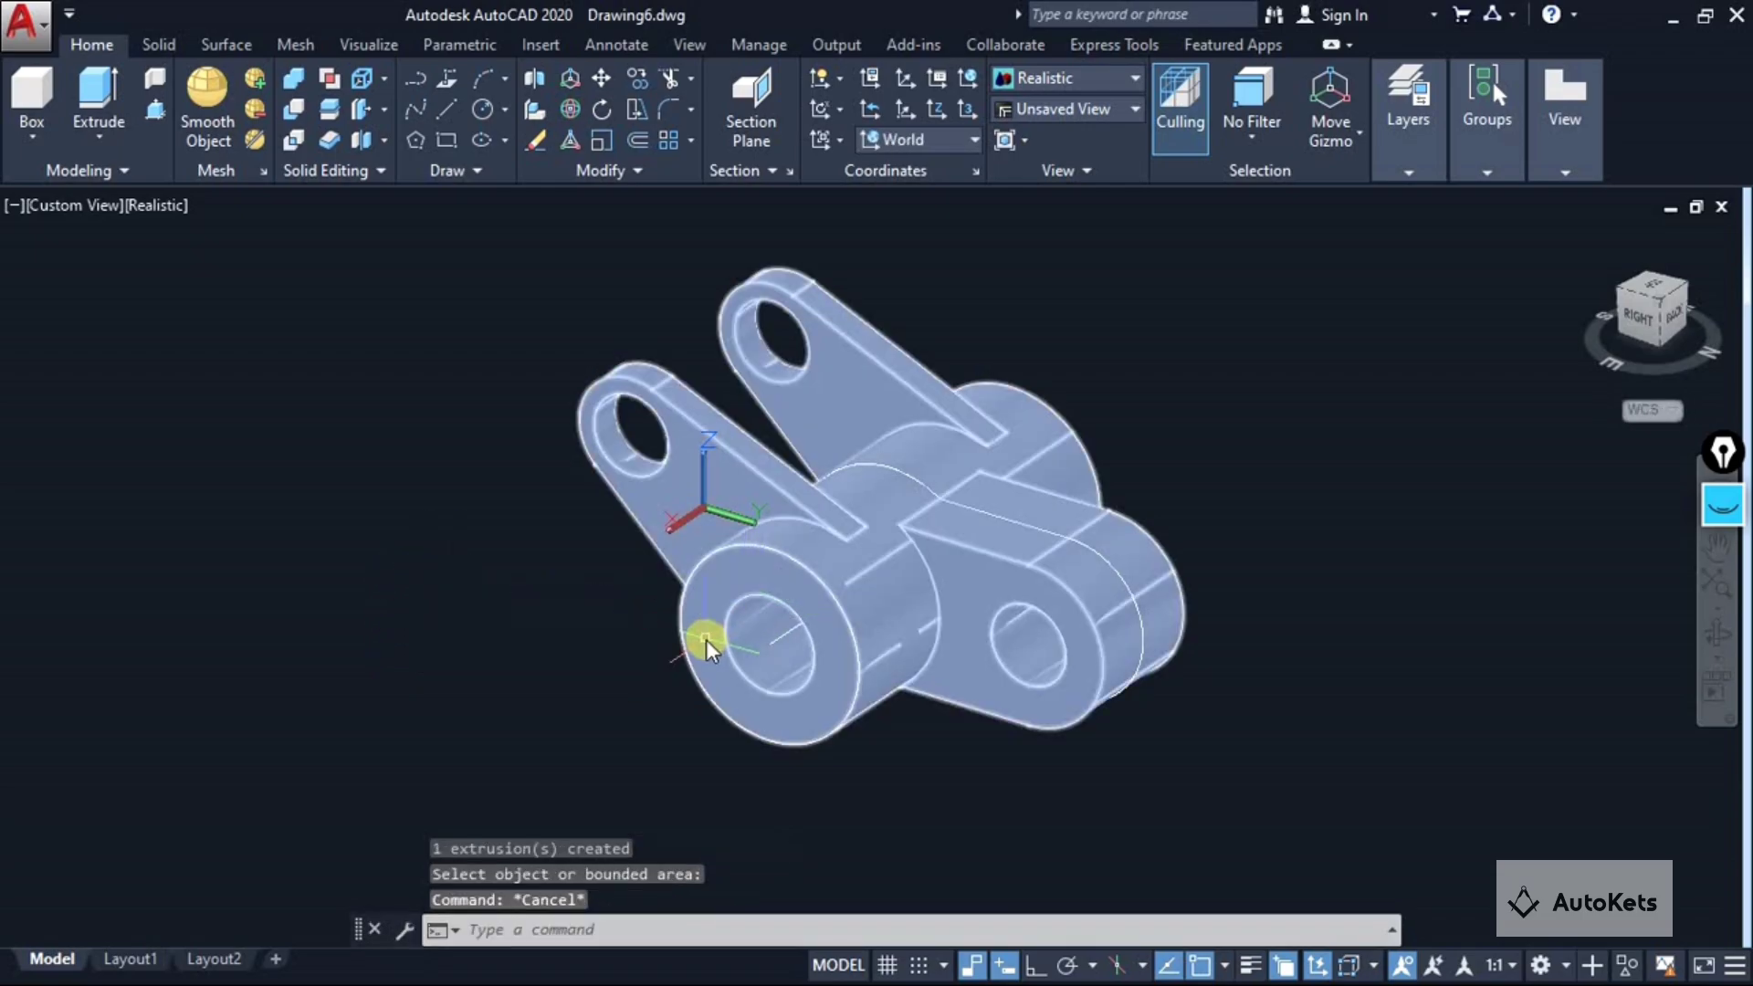
Move the bracket solid about 157 units along the Y axis, clear of the construction circles and lines.
key(Escape)
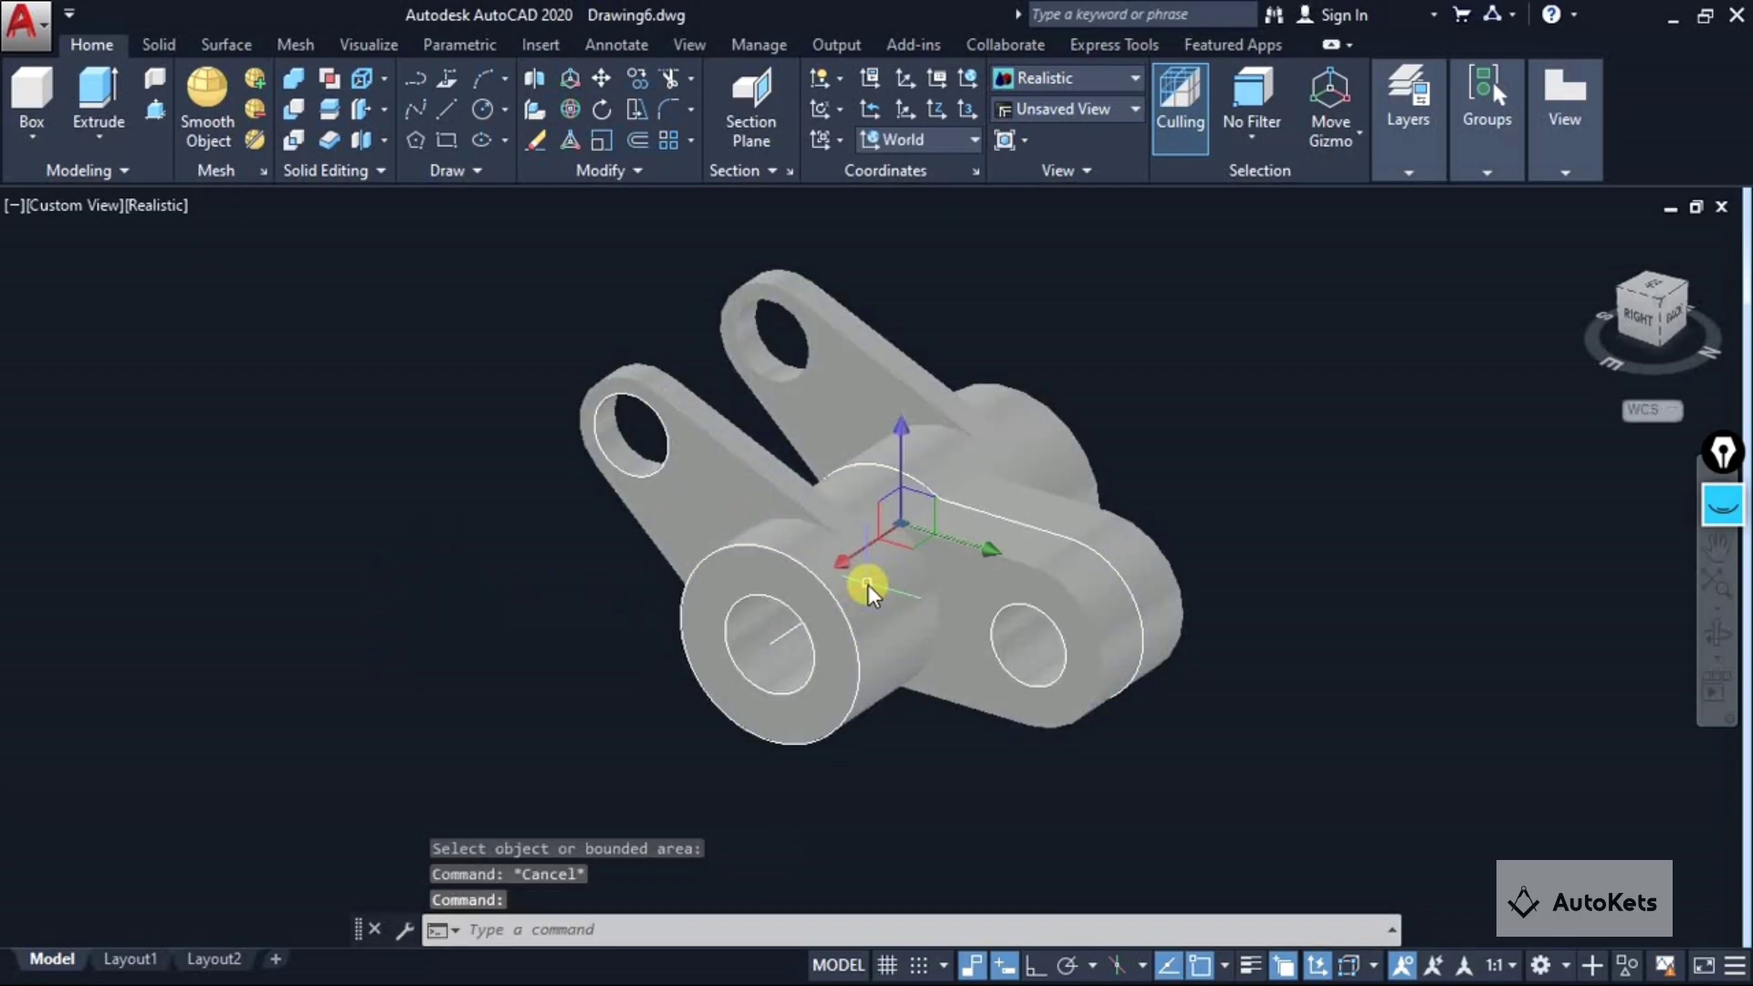
click(944, 535)
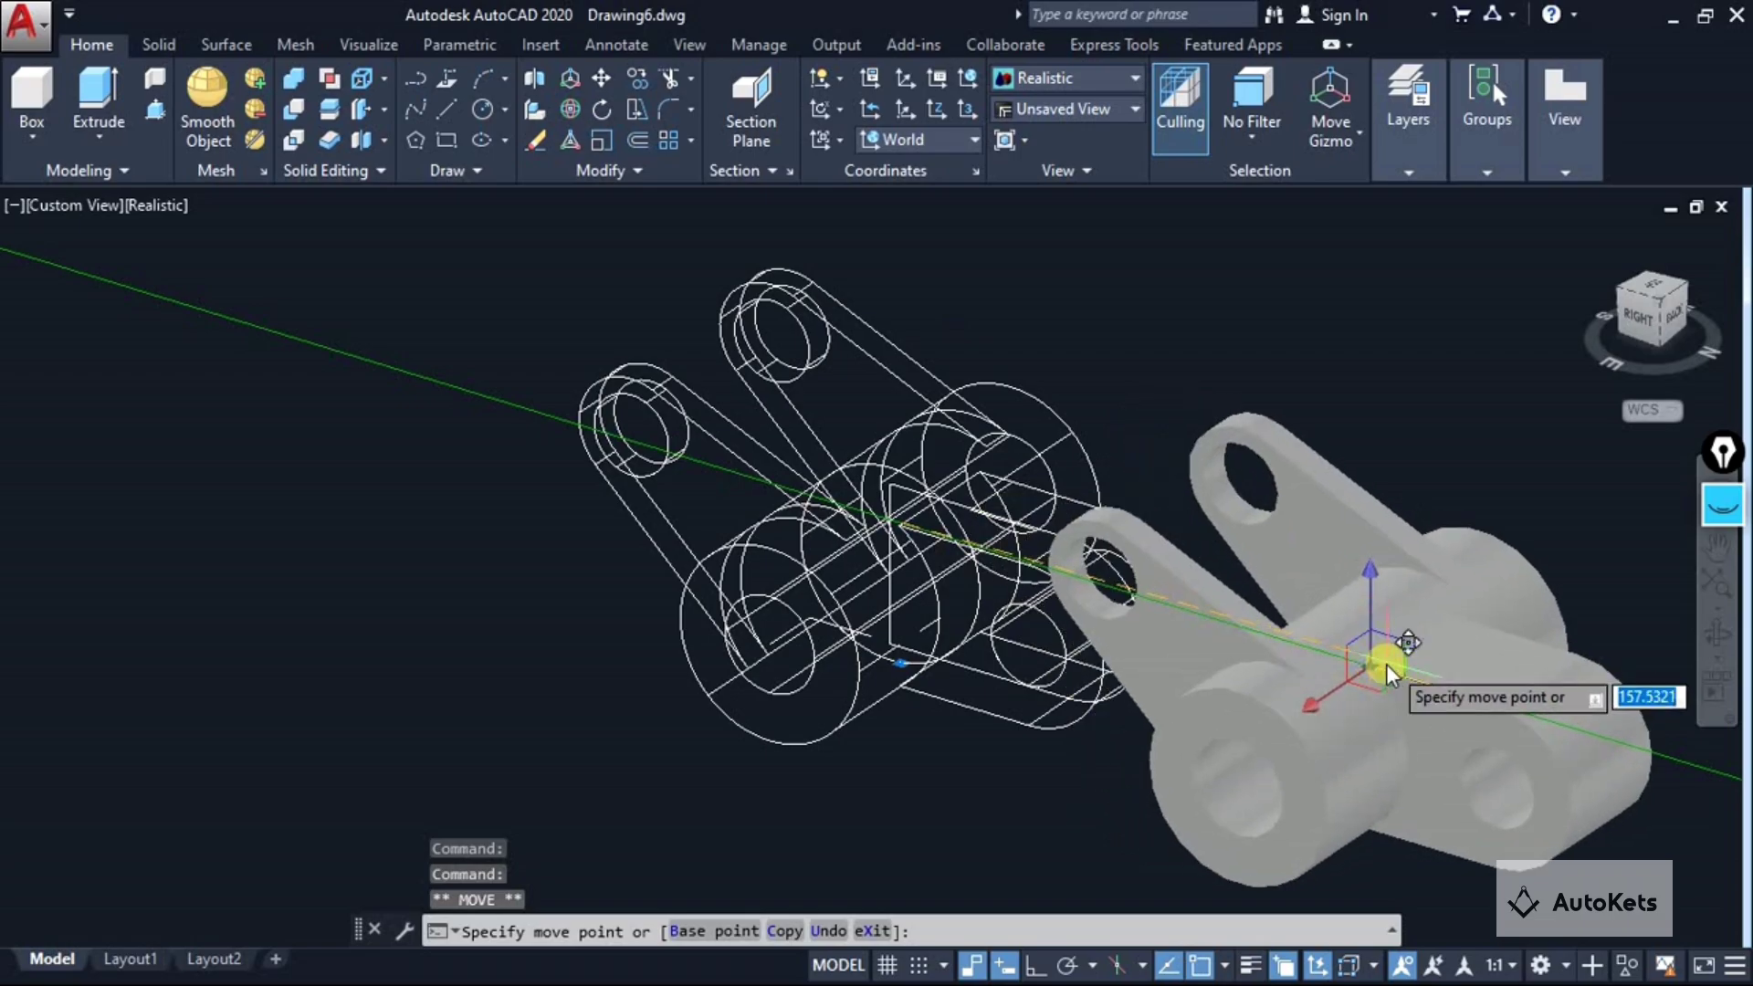
shift+middle_drag(1336, 685, 776, 657)
click(163, 278)
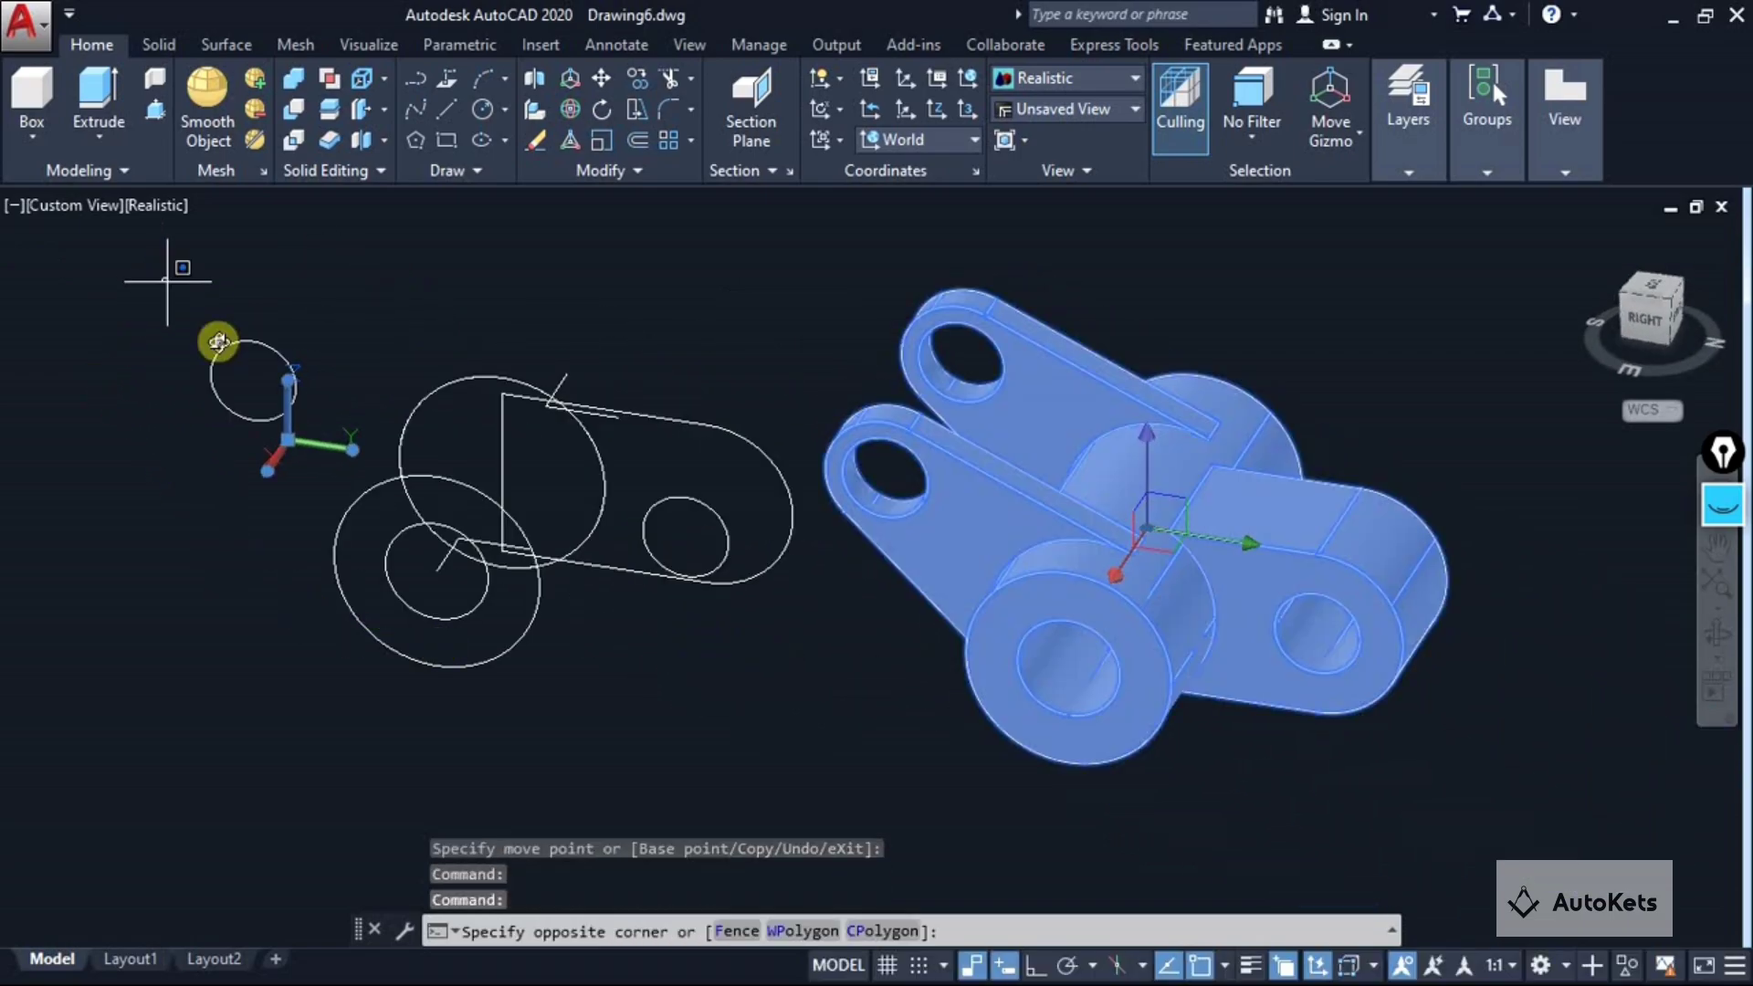
click(816, 731)
key(Escape)
key(Escape)
key(Escape)
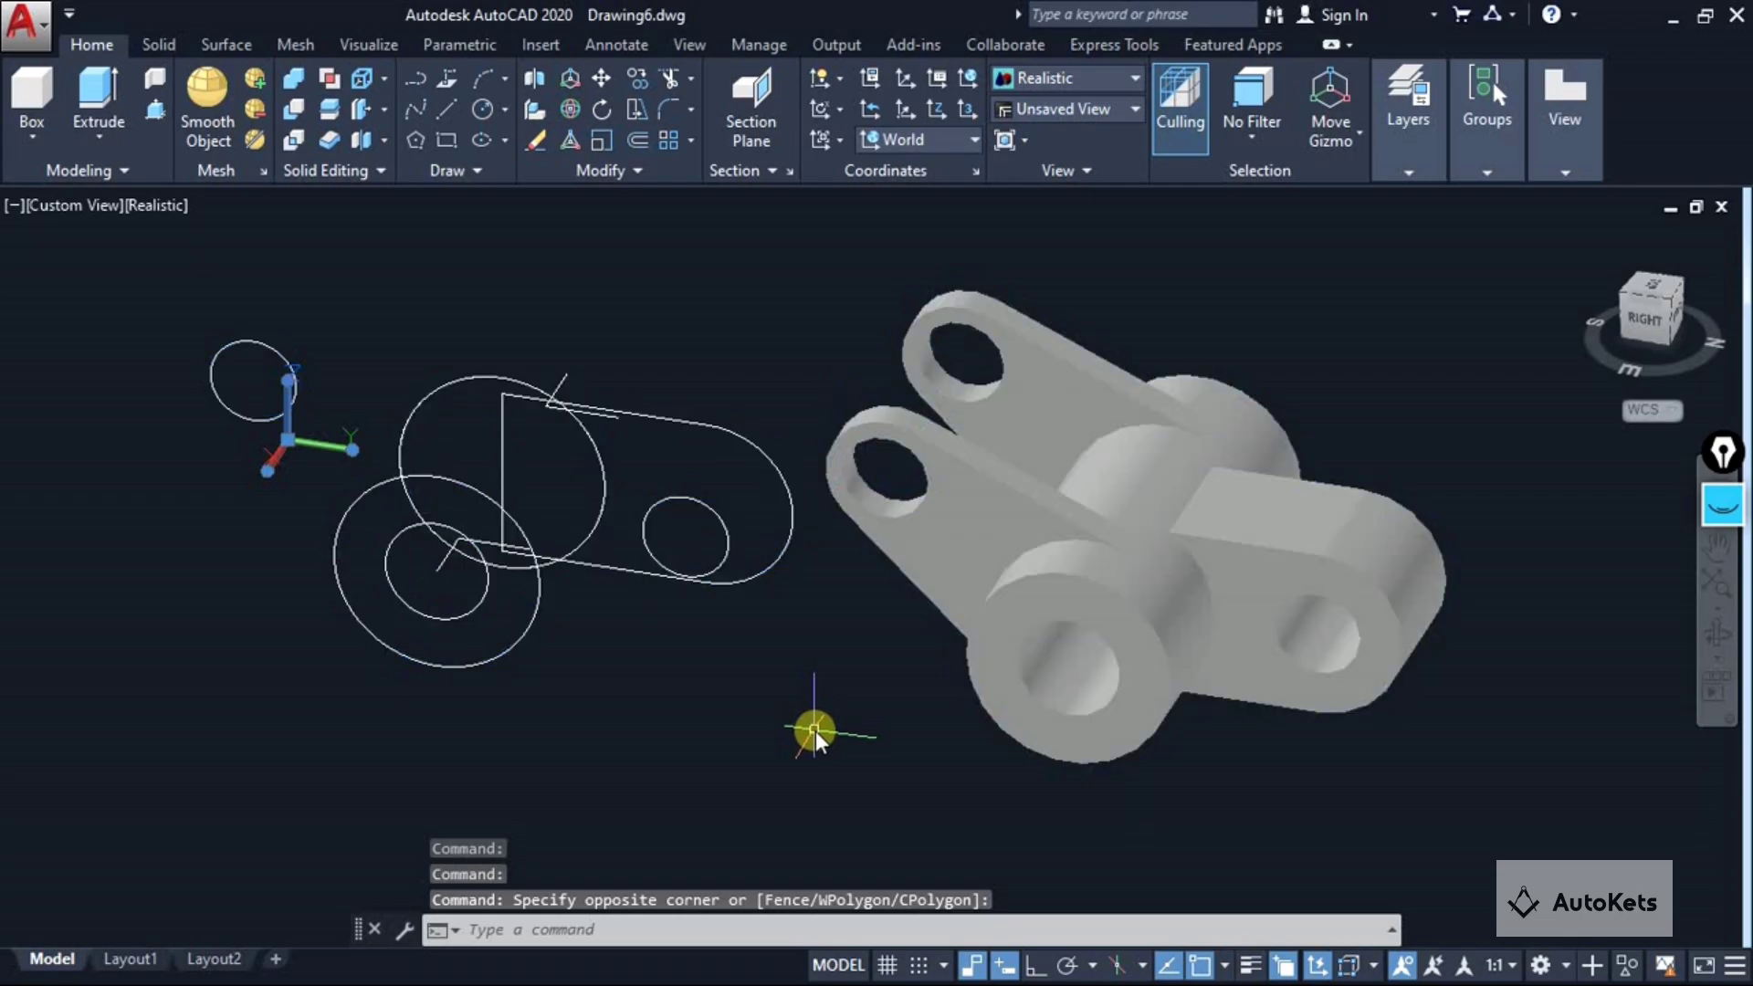
Delete all the leftover construction circles and lines beside the bracket solid.
click(123, 267)
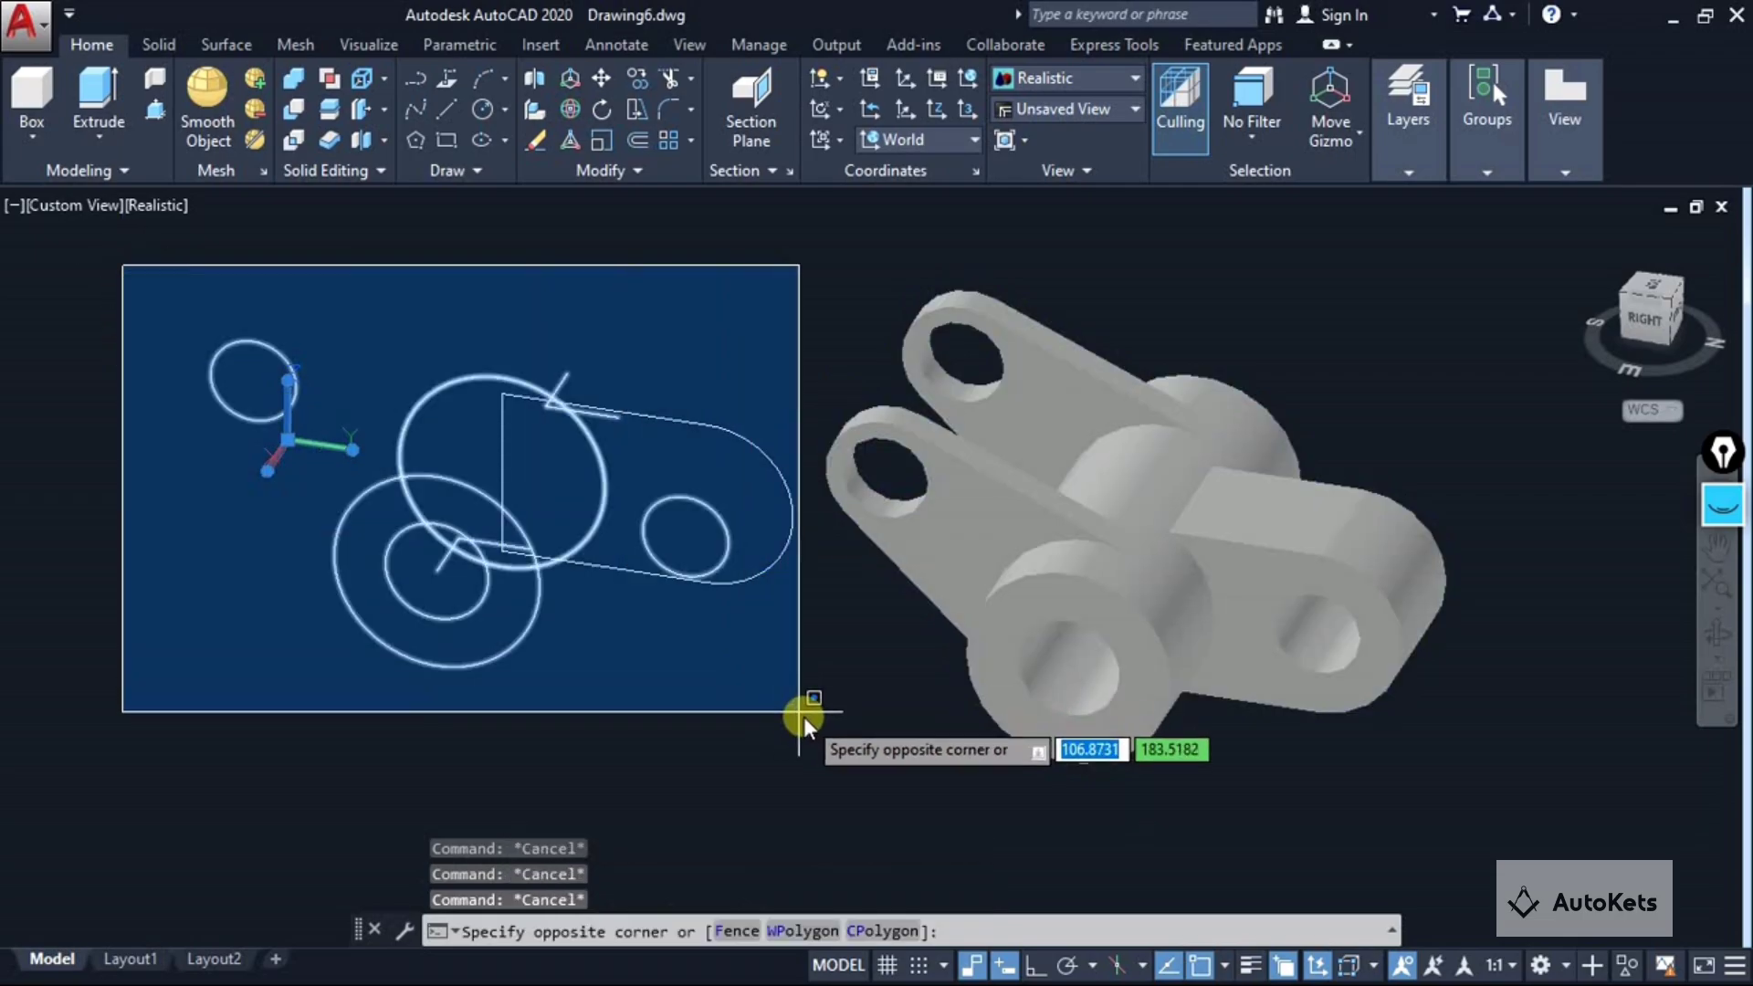
click(812, 716)
key(Delete)
Display the finished bracket in the Shaded with edges visual style.
mouse_move(809, 714)
shift+middle_down()
mouse_move(756, 712)
mouse_move(864, 737)
shift+middle_up()
click(182, 204)
click(274, 454)
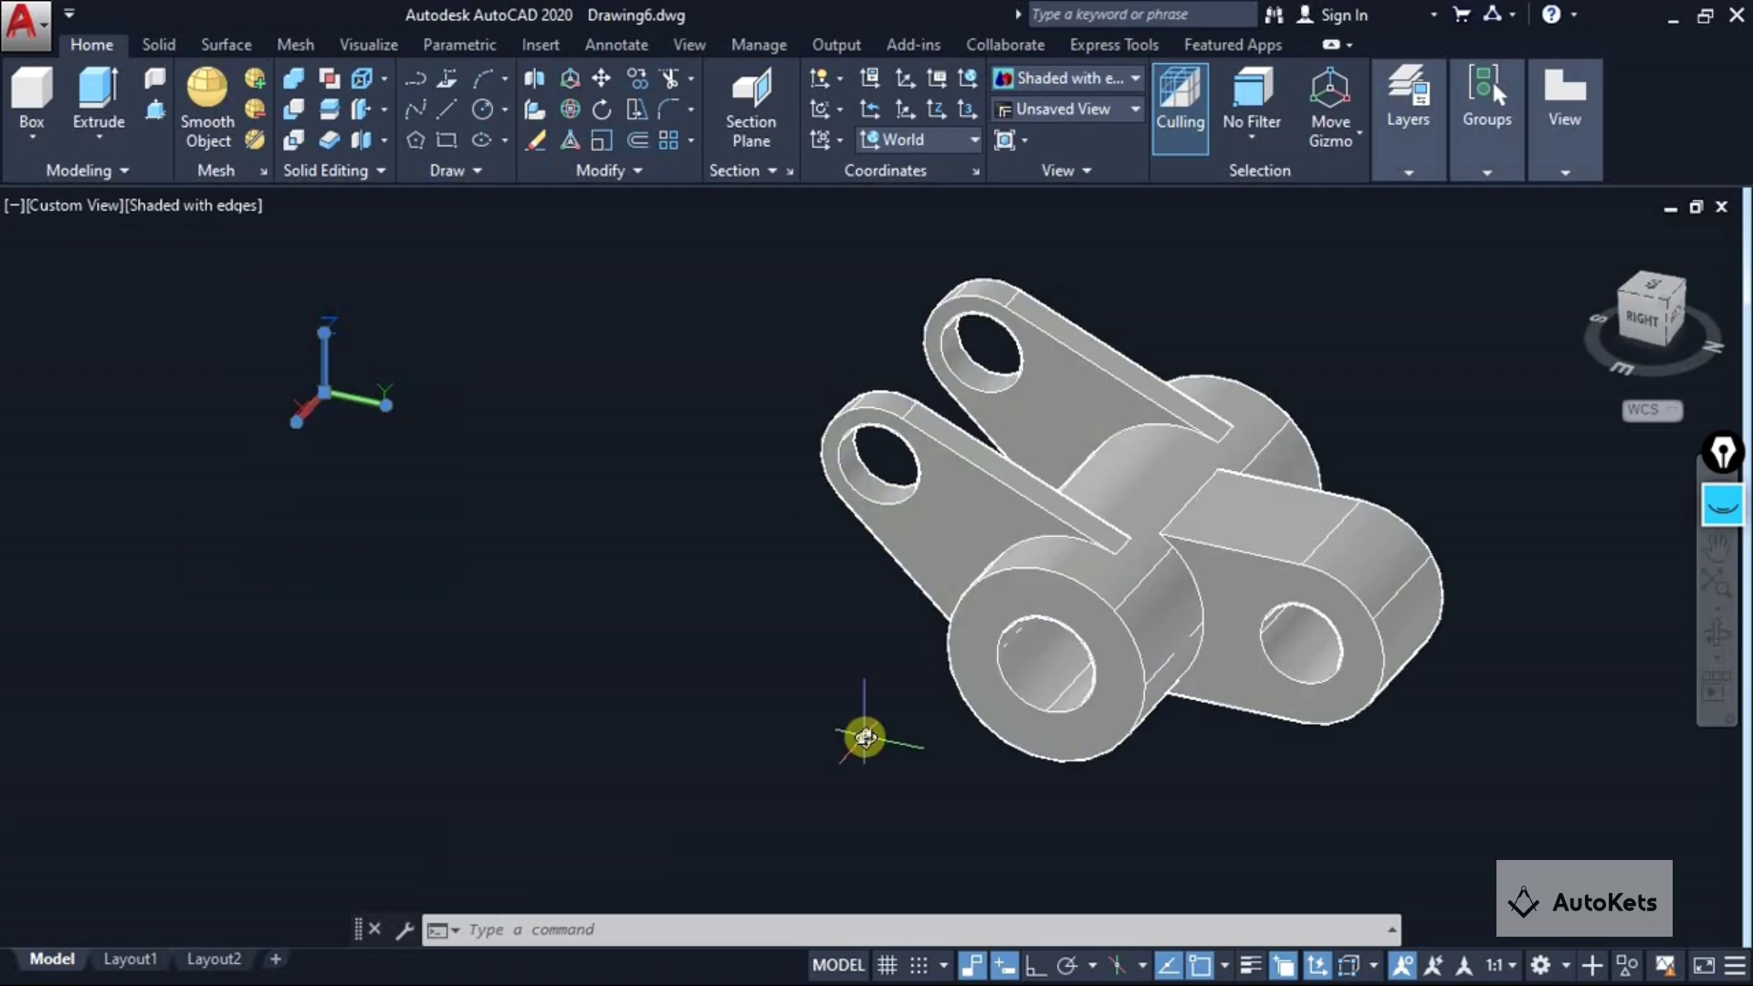